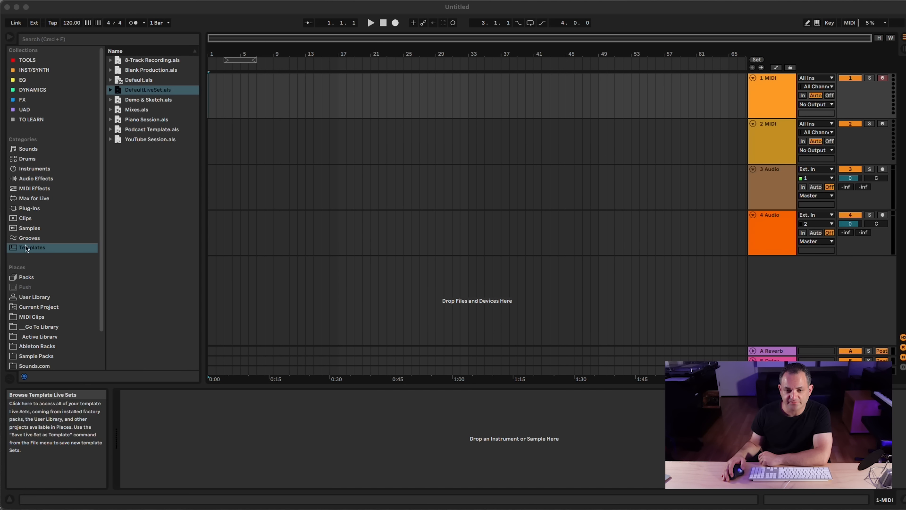
Examine the interface language choices and the Hide Labels setting in the Look/Feel preferences
click(129, 93)
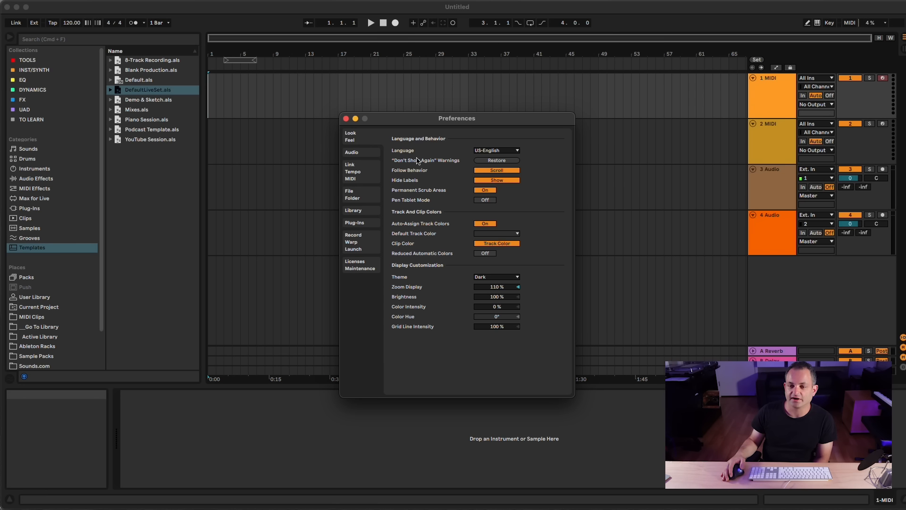
click(484, 151)
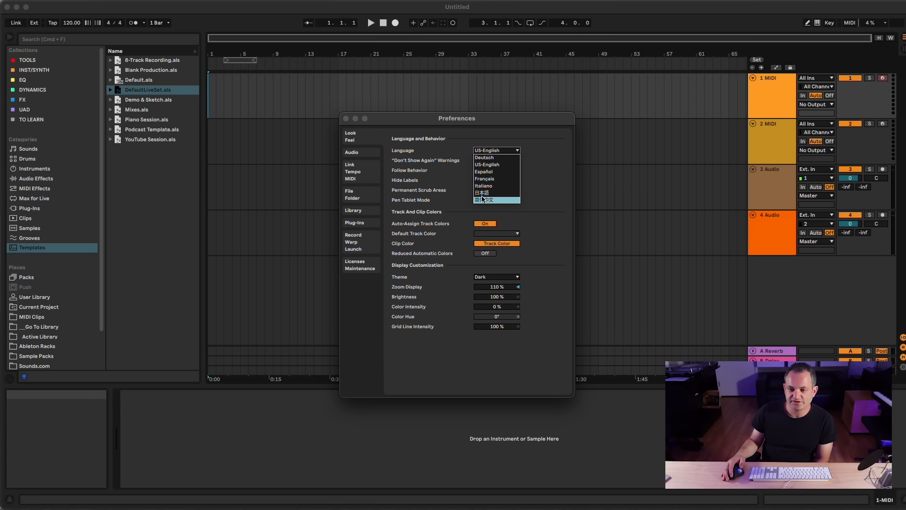
click(468, 163)
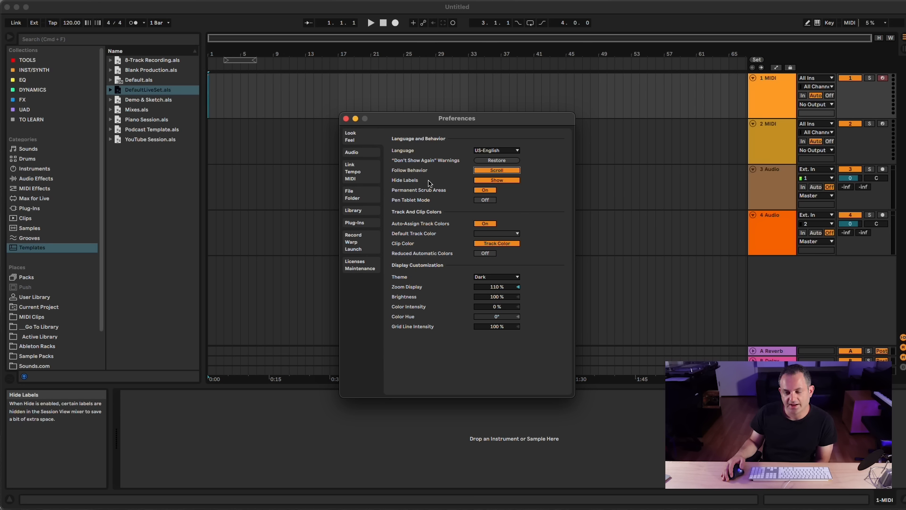
click(490, 183)
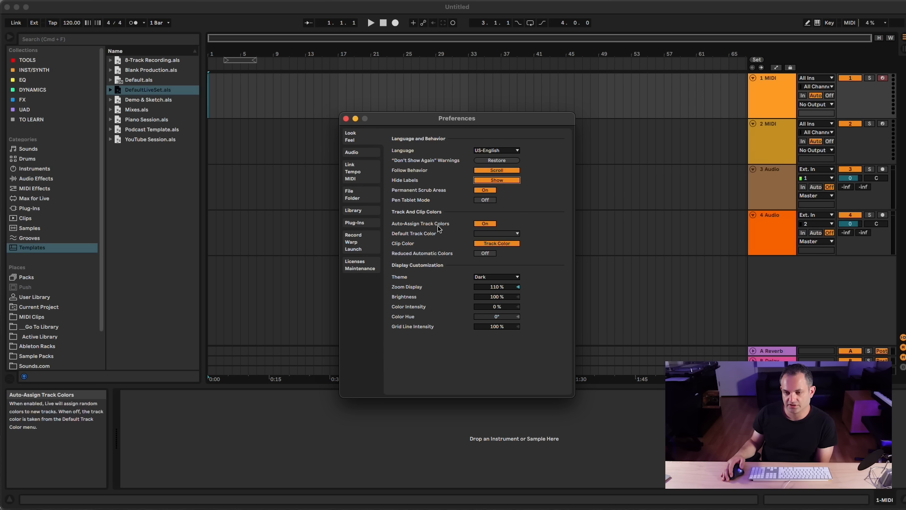
Examine the default track color palette and clip color option, and switch Reduced Automatic Colors on and back off
click(485, 234)
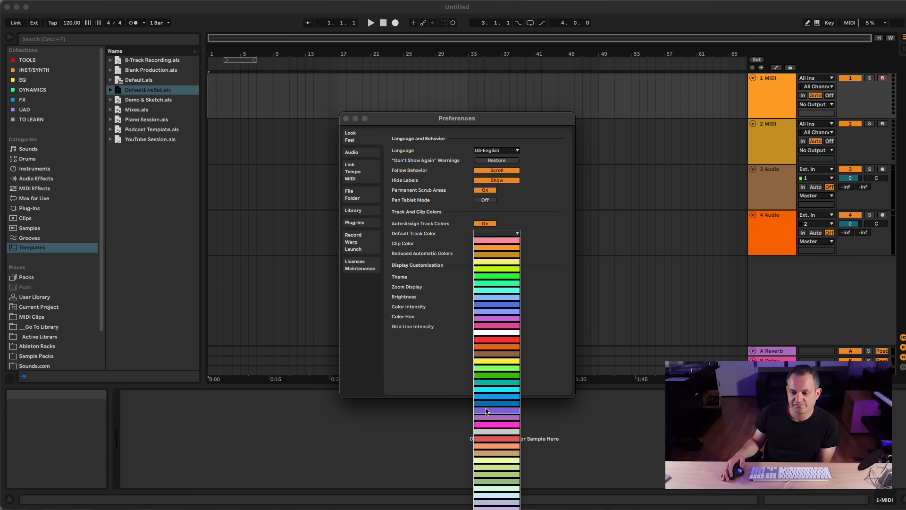
click(548, 242)
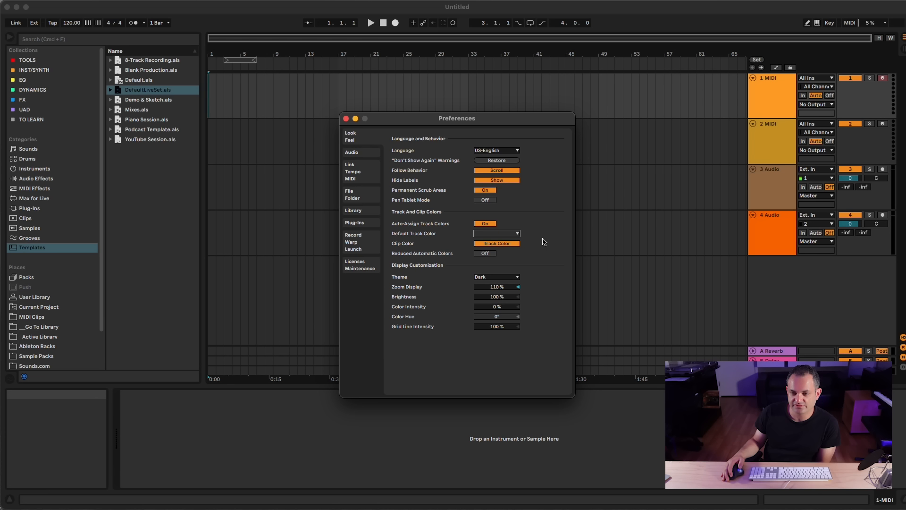
click(501, 244)
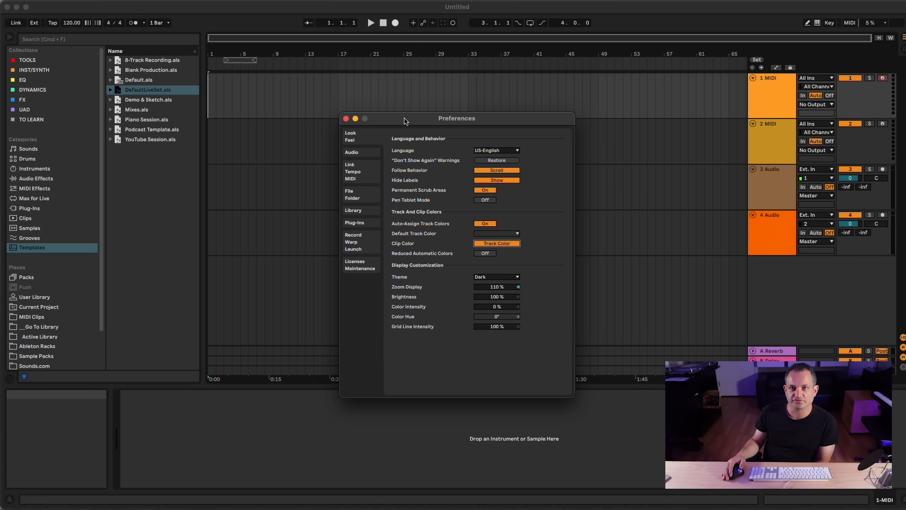
click(484, 256)
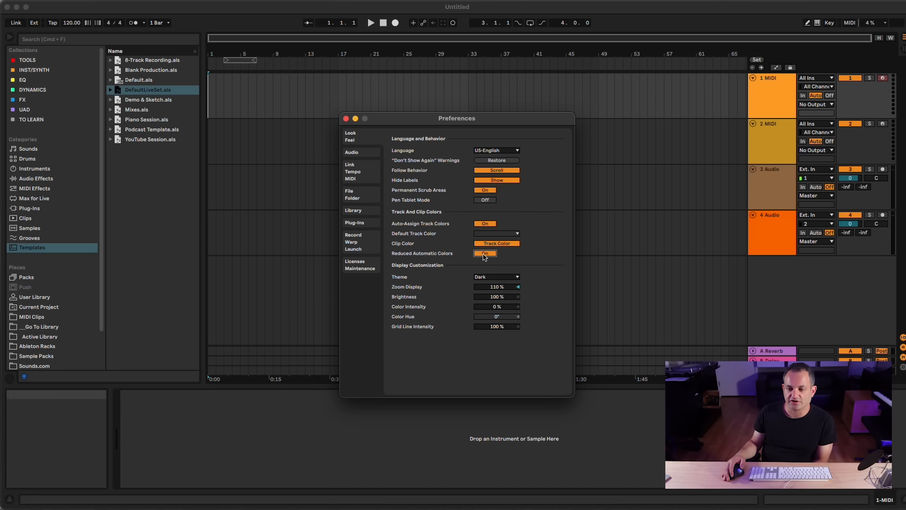
click(484, 257)
Preview the Light, Mid Light (Default) and Mid Dark interface themes one after another
click(483, 277)
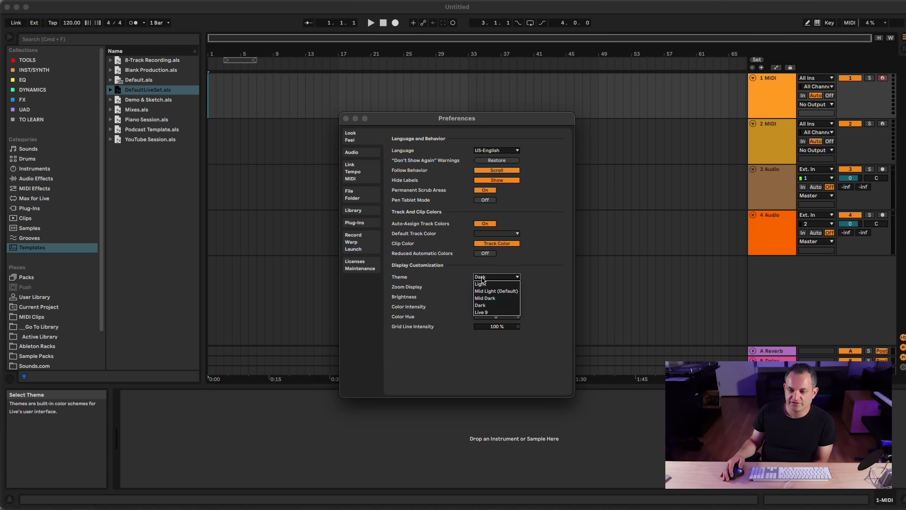
click(483, 284)
click(484, 277)
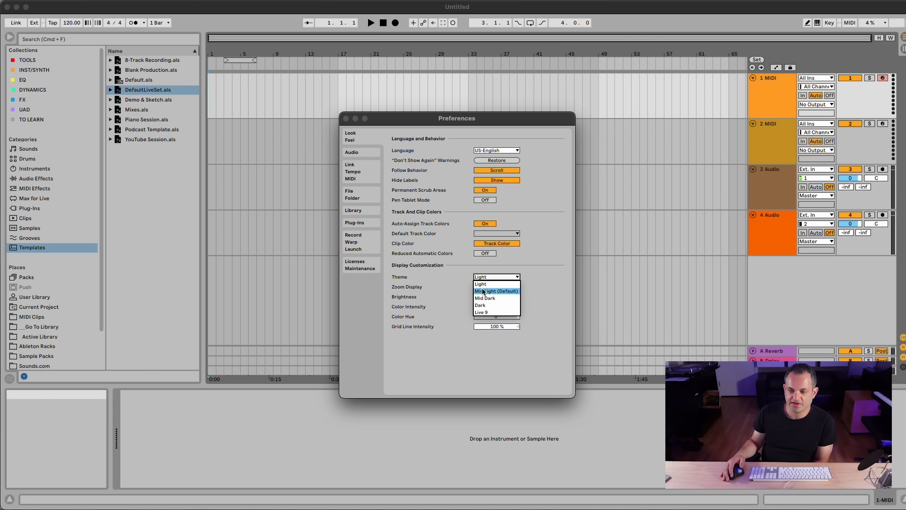
click(483, 292)
click(484, 277)
click(482, 298)
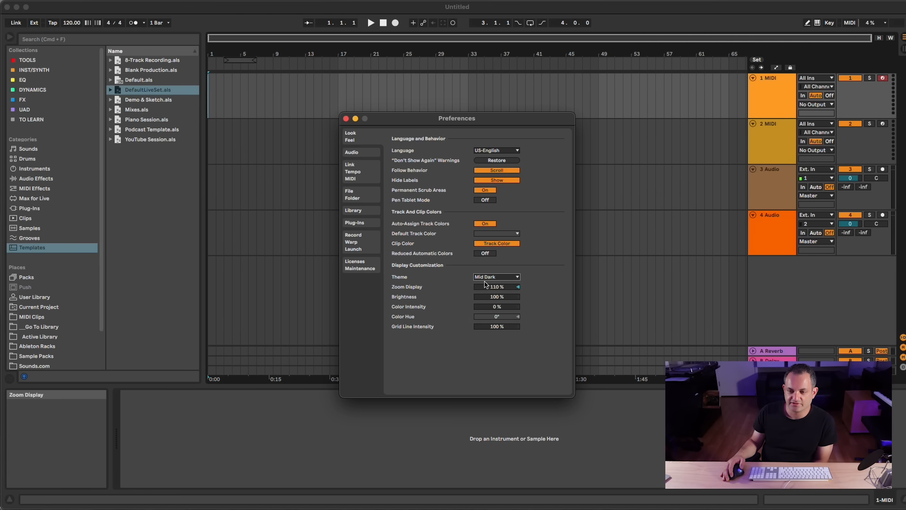
Preview the Dark and Live 9 interface themes, and set the theme back to Dark
click(485, 278)
click(482, 306)
click(483, 277)
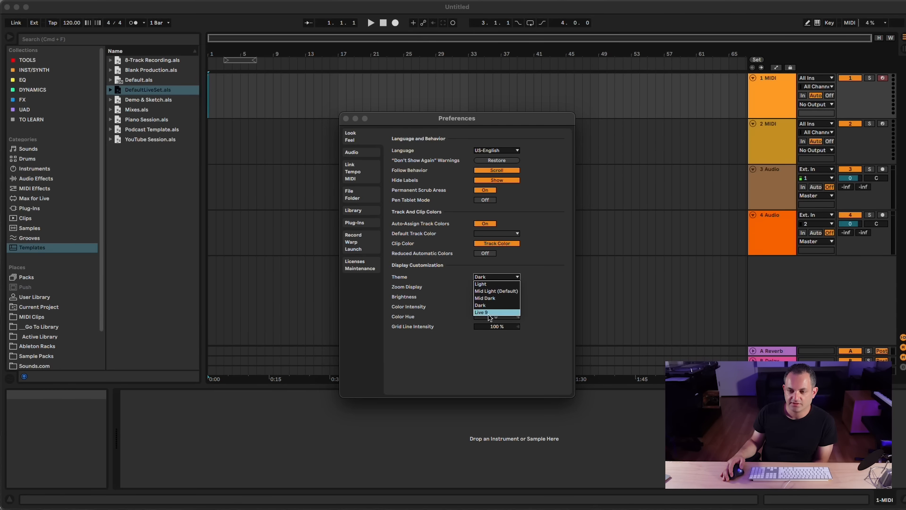
click(488, 313)
click(488, 280)
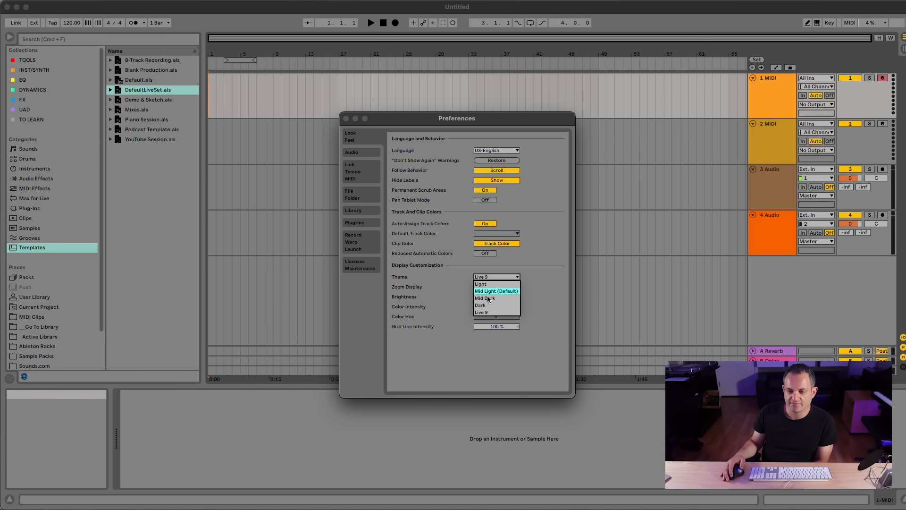
click(483, 305)
Compare the Light theme with the Dark one, returning the interface to Dark
click(479, 279)
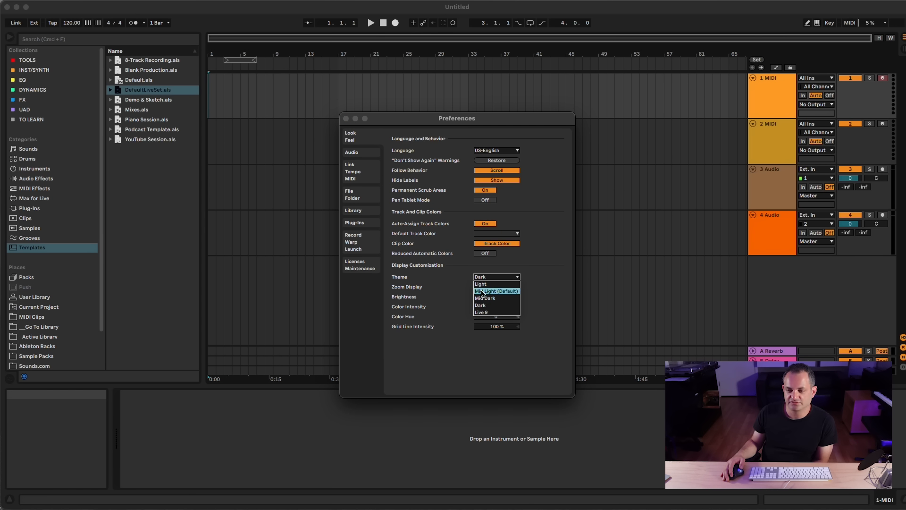
click(481, 283)
click(478, 279)
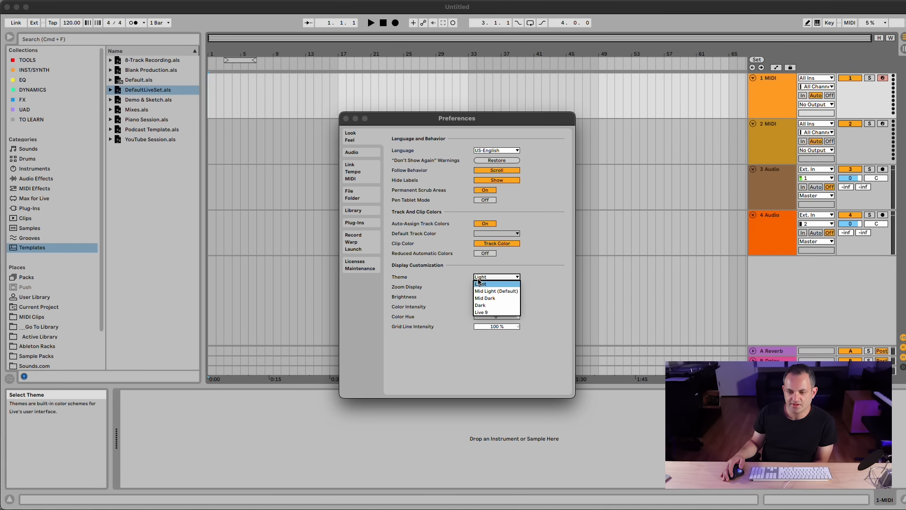
click(479, 305)
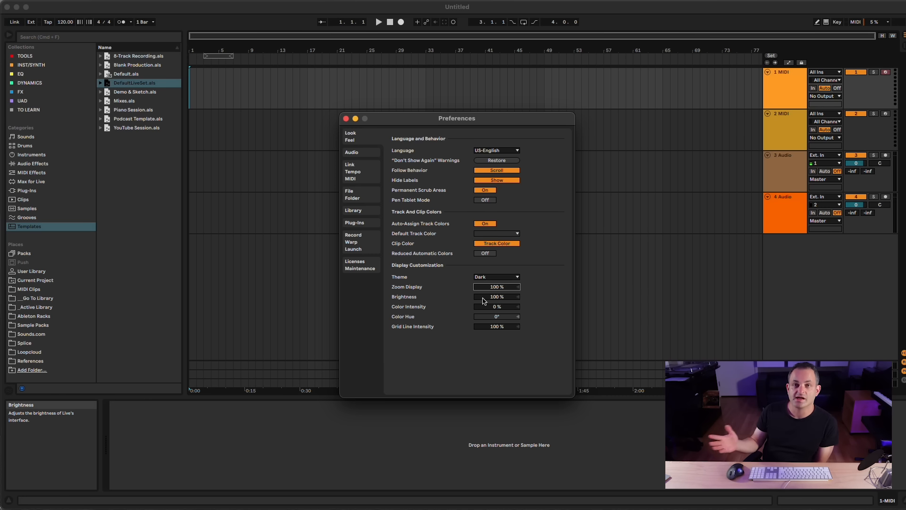
Try a Brightness of 200% and a Color Intensity of 1%, resetting each to its default
drag(482, 298, 483, 250)
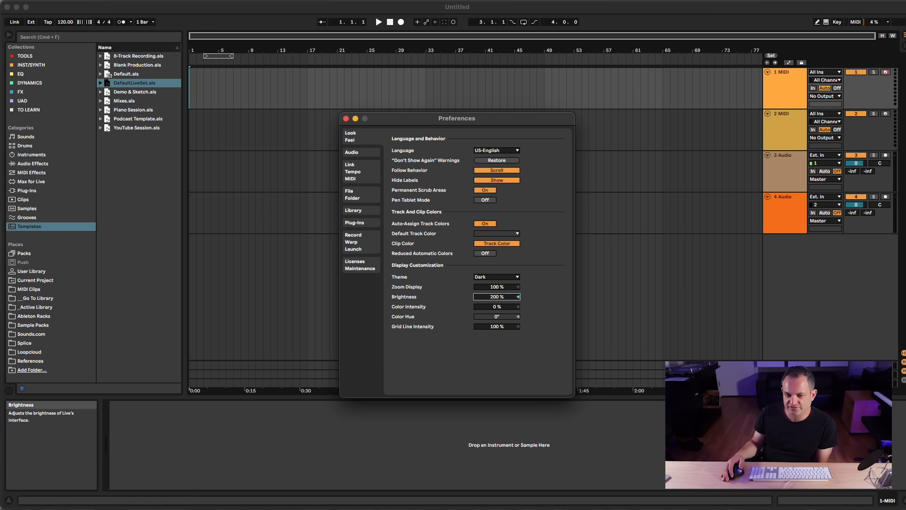
key(Delete)
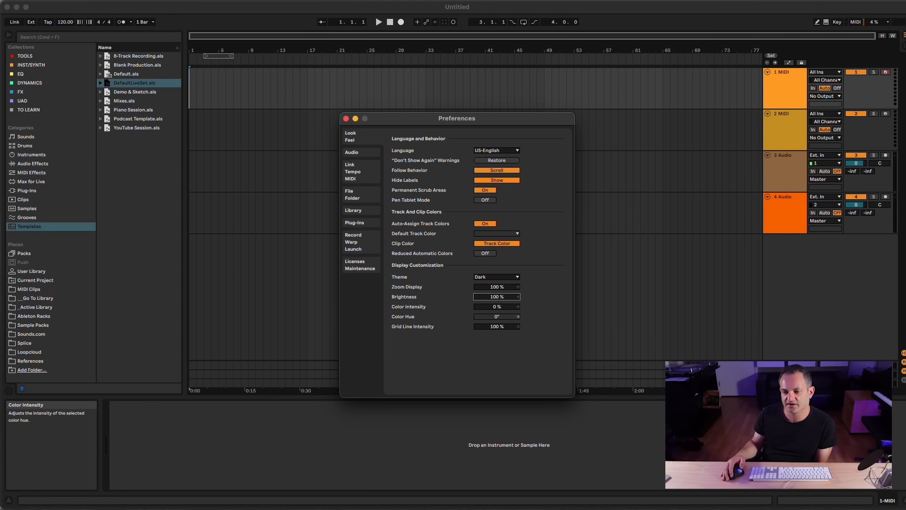
mouse_move(486, 308)
mouse_down()
mouse_move(486, 286)
mouse_move(486, 308)
mouse_up()
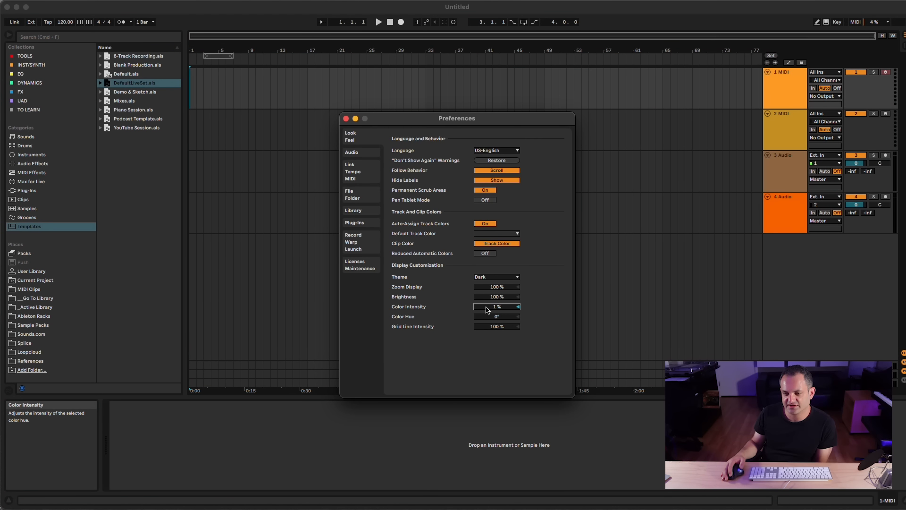
key(Delete)
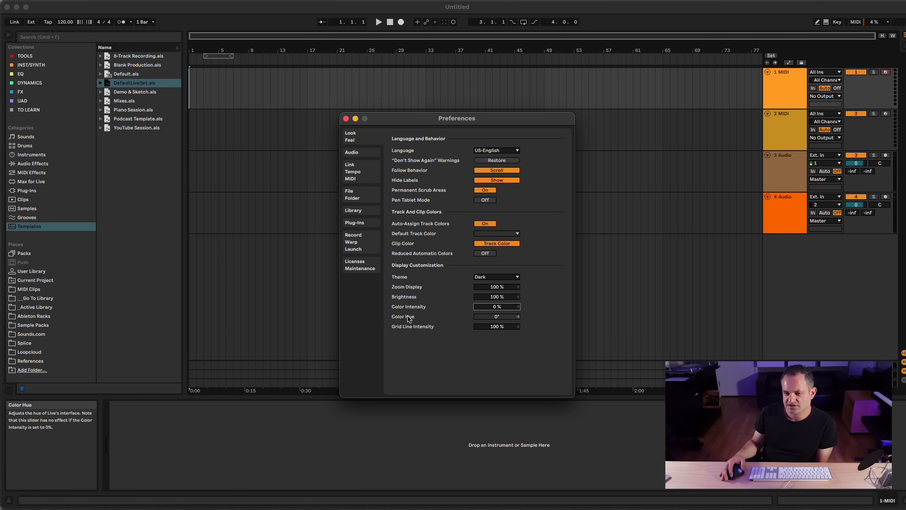
Try a Color Hue of 360° and set it back to 0°
drag(478, 317, 478, 264)
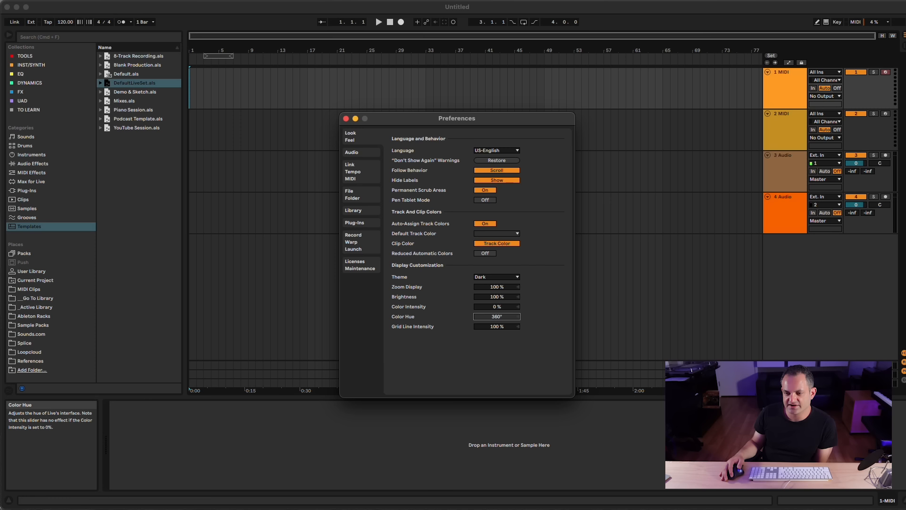
text(0)
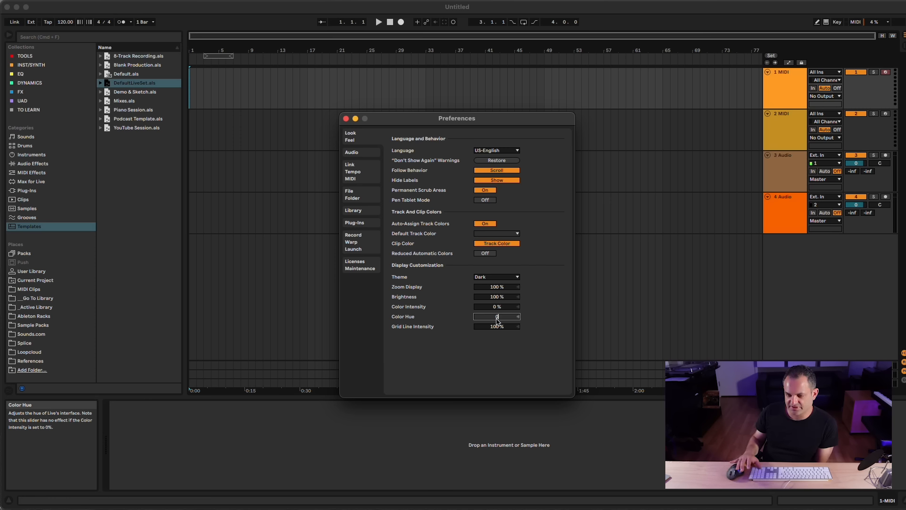
text(0)
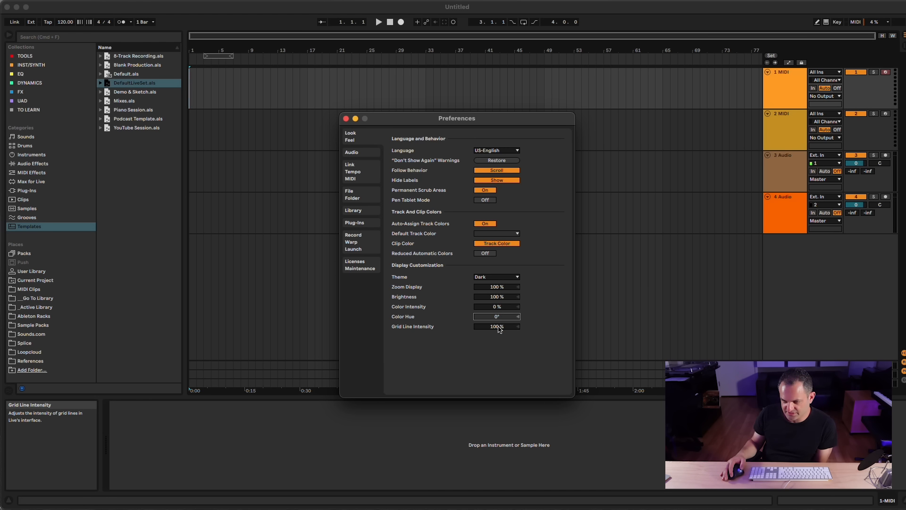
Try Grid Line Intensity at 0% and 101%, and reset it to its default
drag(497, 326, 496, 374)
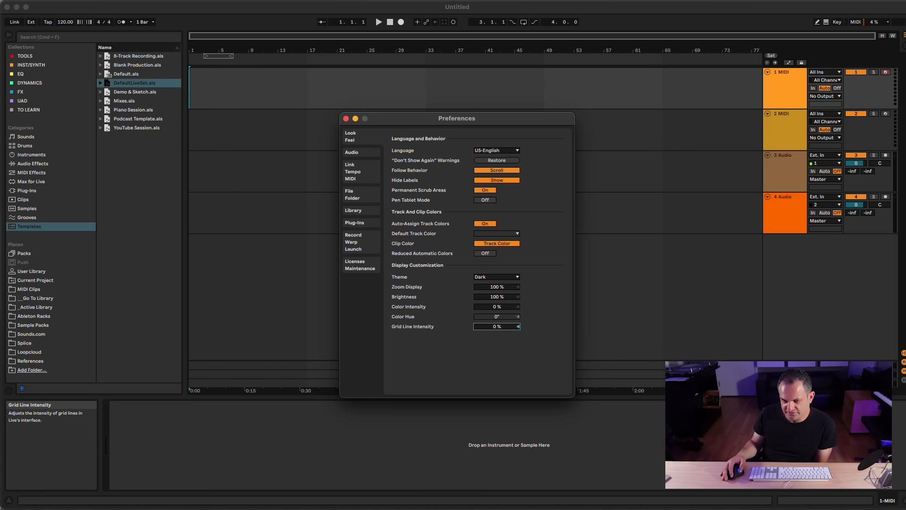
drag(497, 327, 497, 303)
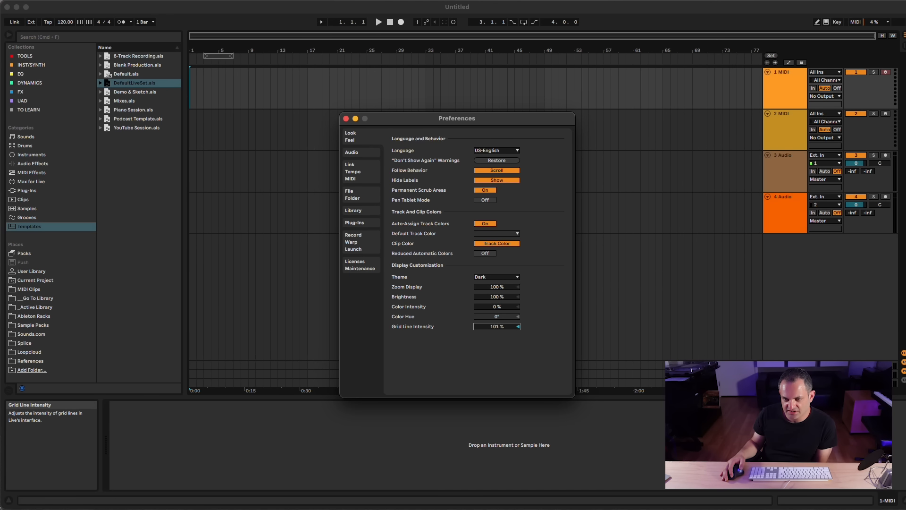
key(Delete)
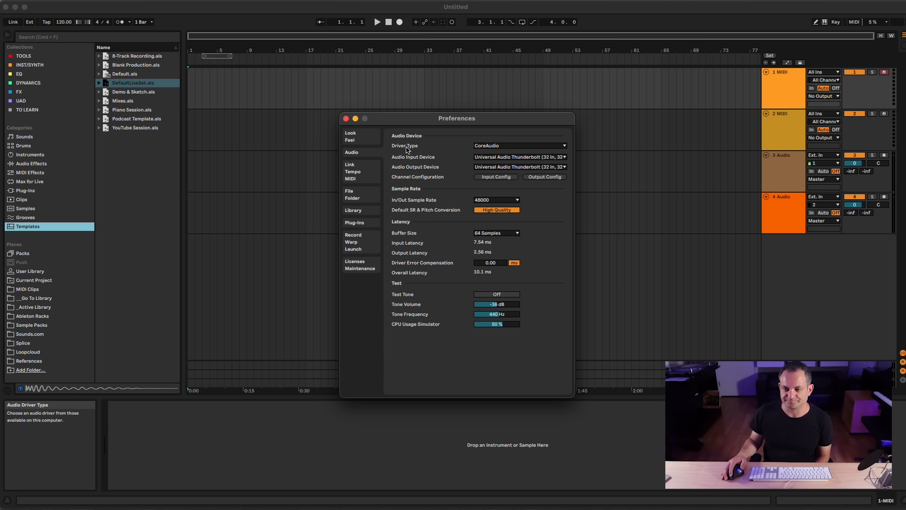
Review the audio driver type and input device choices, keeping CoreAudio and Universal Audio Thunderbolt selected
click(481, 147)
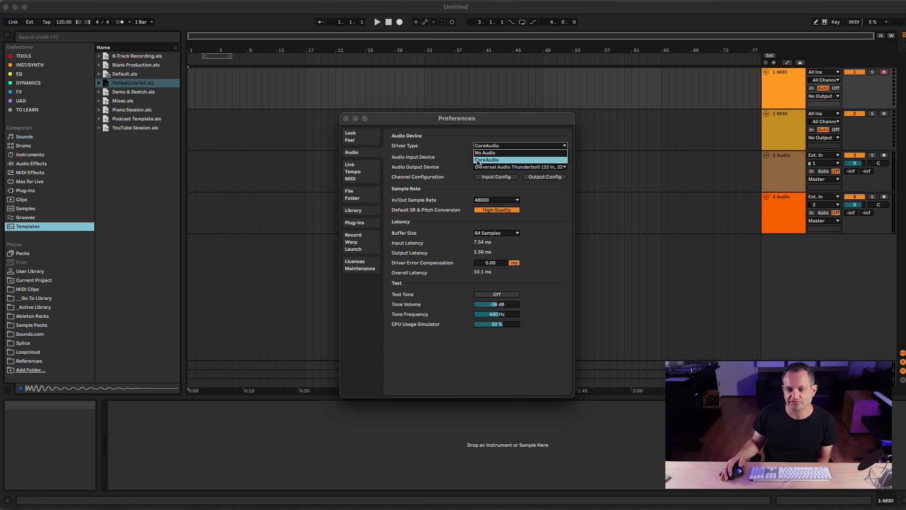
click(478, 160)
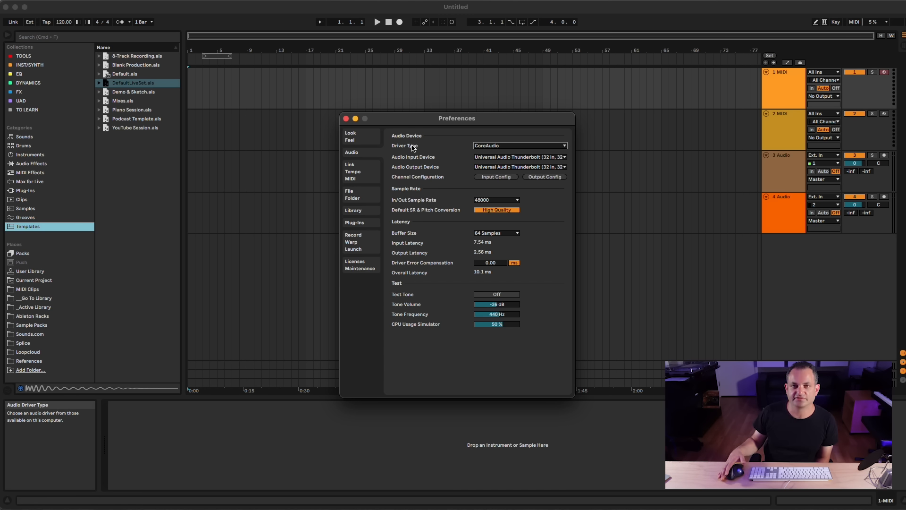
click(482, 146)
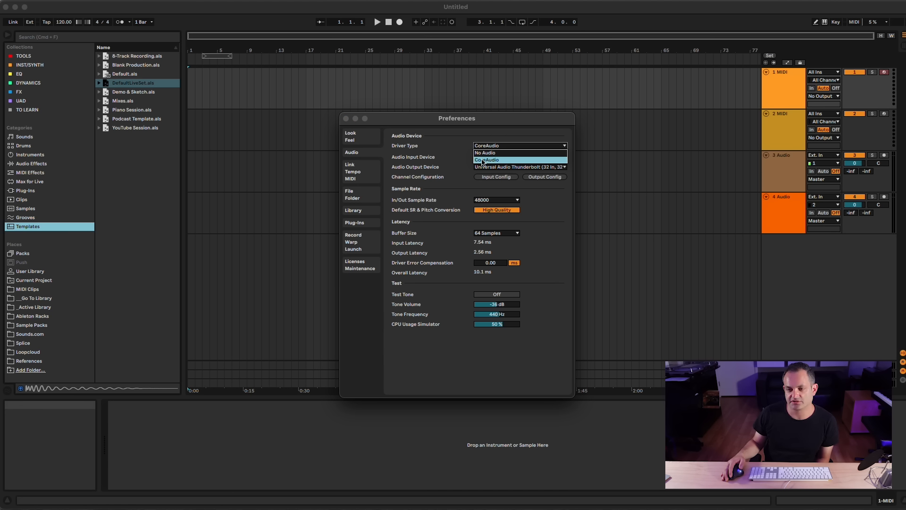
click(469, 164)
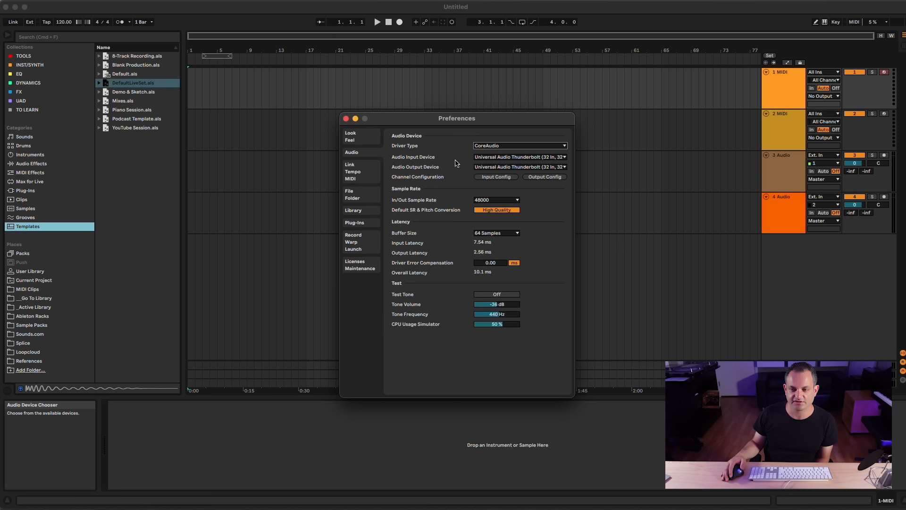
click(482, 161)
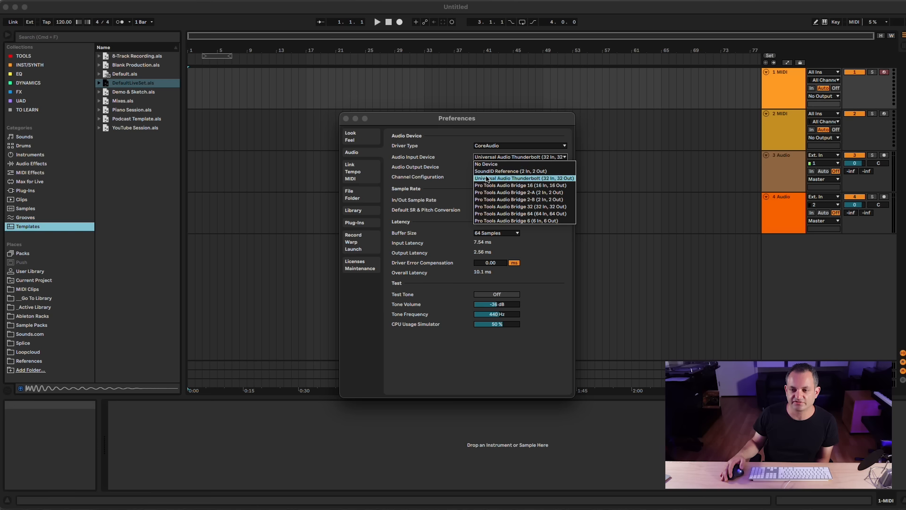
click(462, 179)
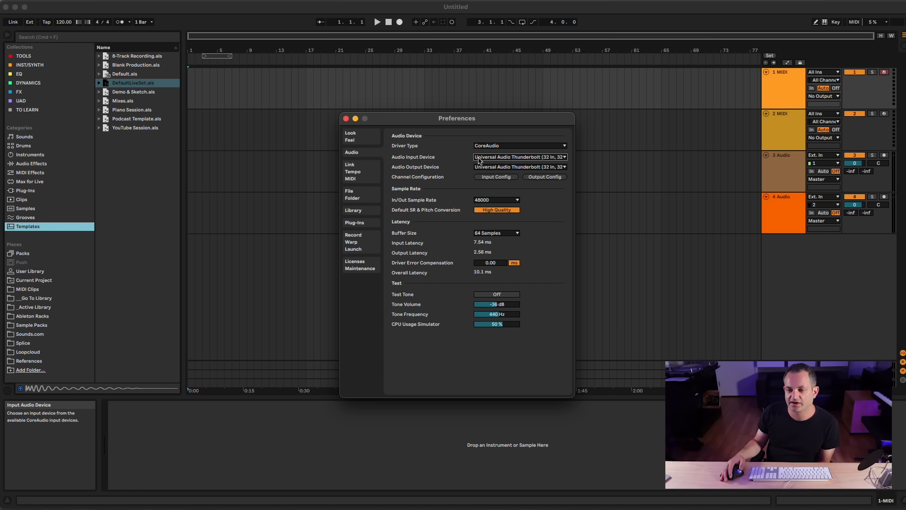
In the audio input configuration, switch mono inputs 31 & 32 off and back on, and accept the configuration
click(495, 178)
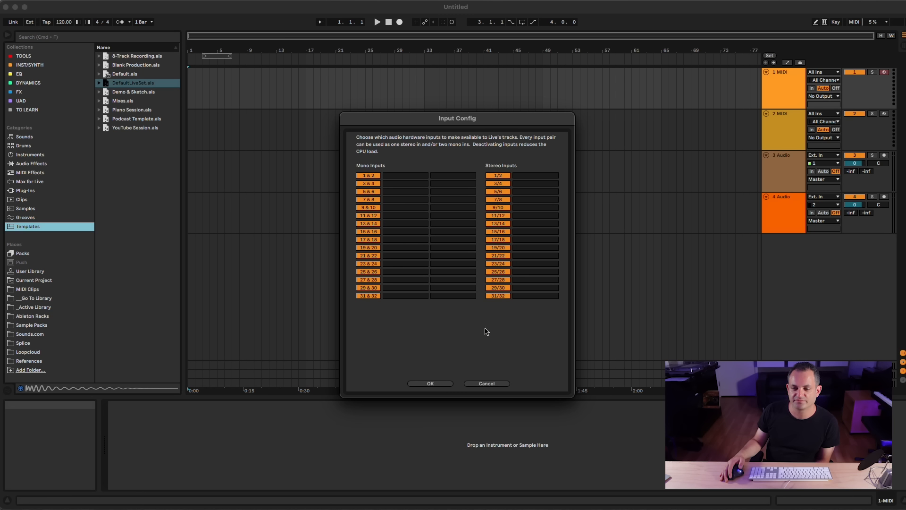
click(369, 296)
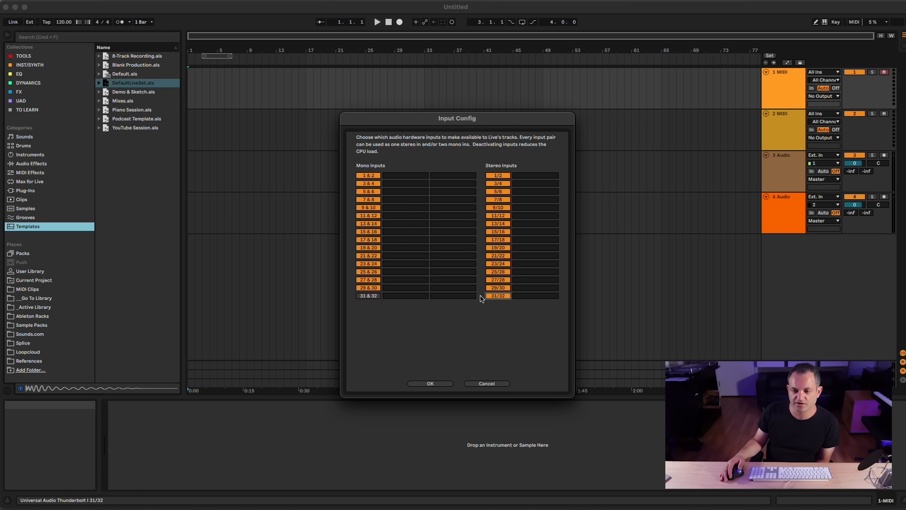
click(368, 296)
click(441, 385)
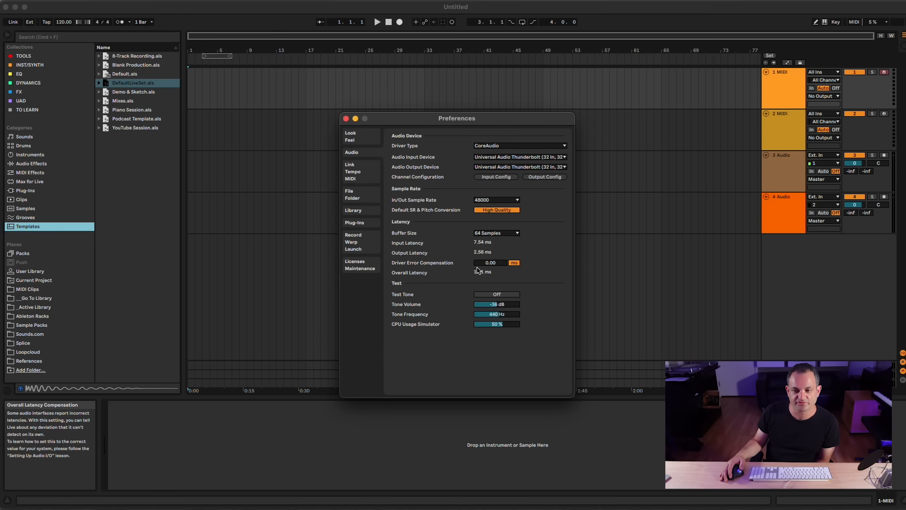
Review the audio output configuration and accept it, and check the In/Out Sample Rate choices, keeping 48000
click(540, 178)
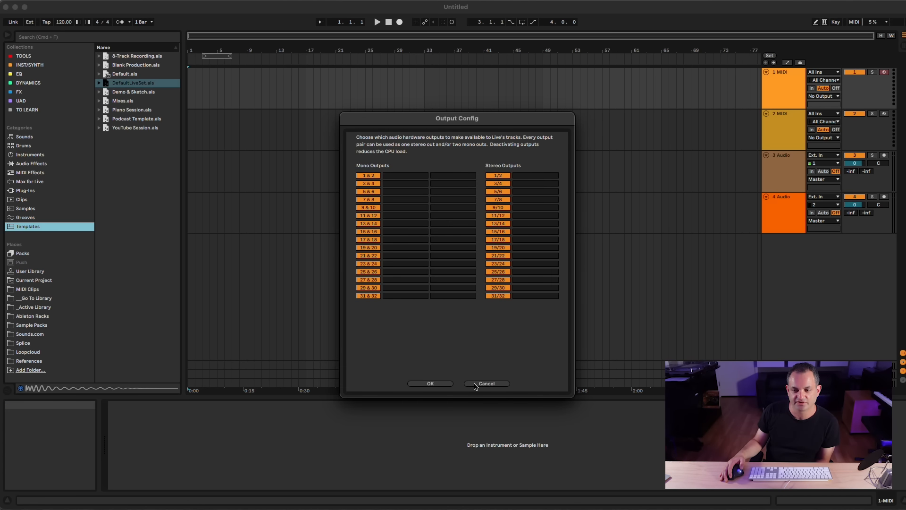
click(430, 383)
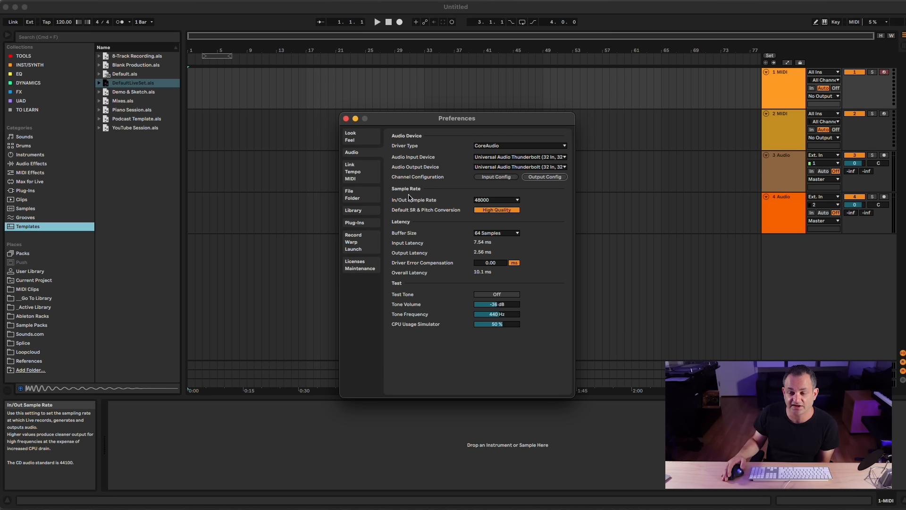
click(482, 200)
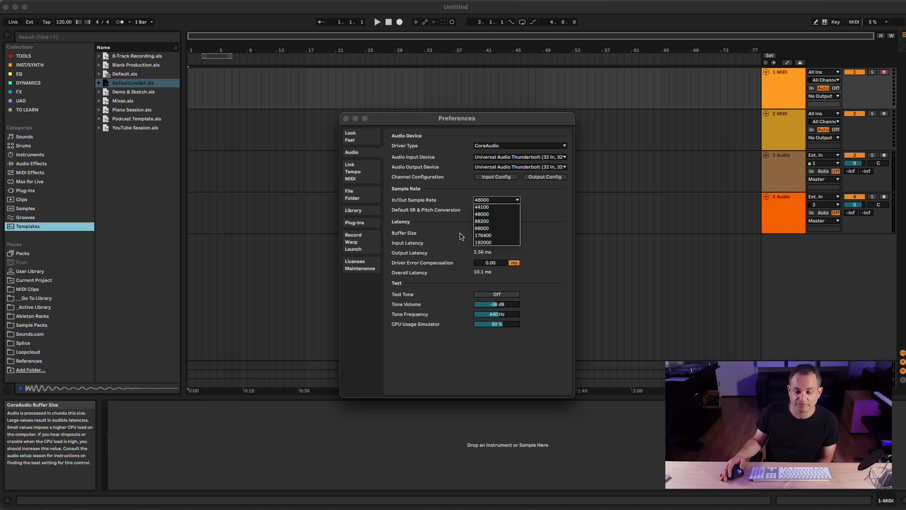
click(462, 235)
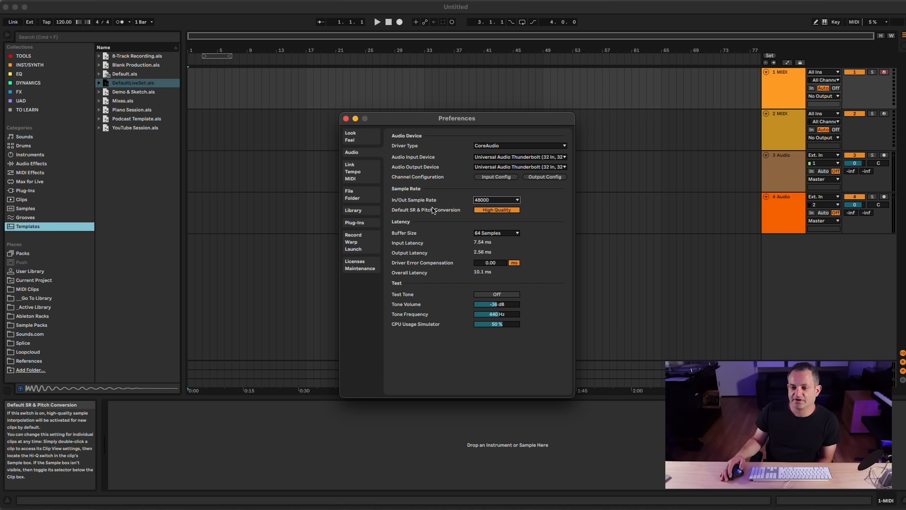
Try Default SR & Pitch Conversion at Normal and return it to High Quality
click(502, 211)
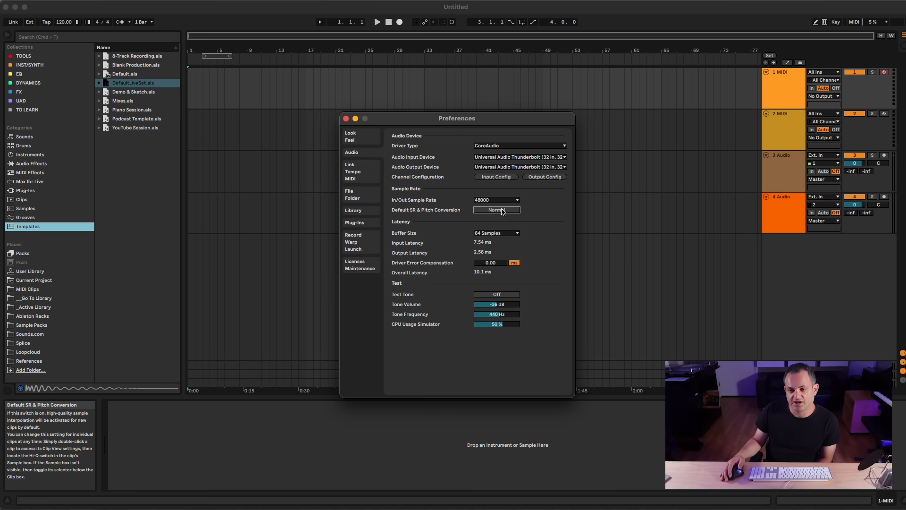
click(486, 214)
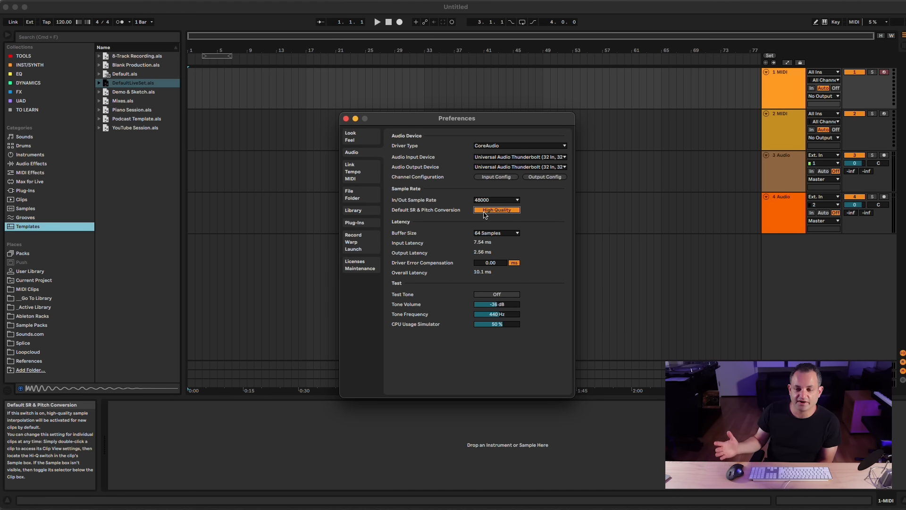
click(484, 215)
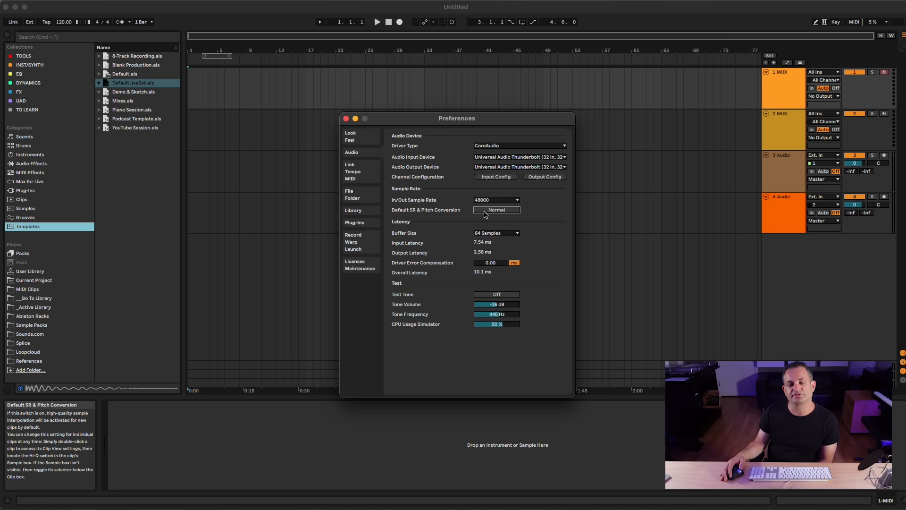
click(483, 214)
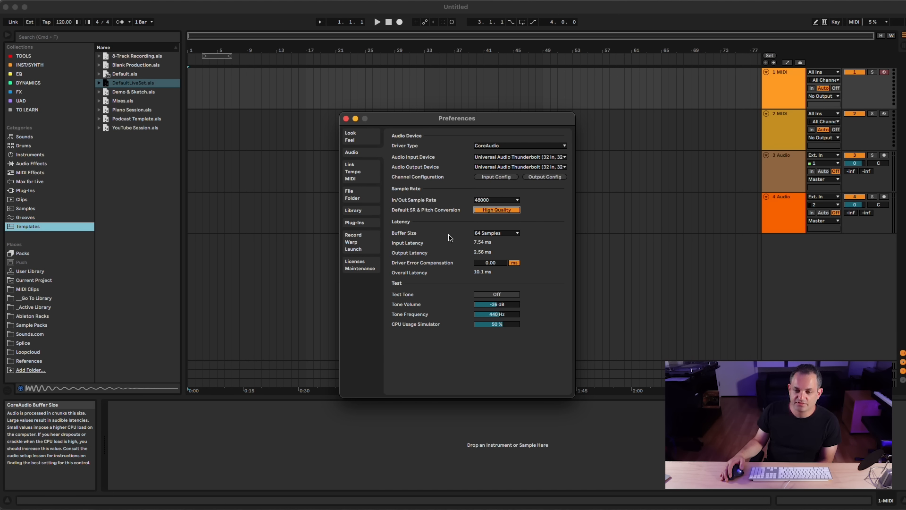
Set the audio Buffer Size to 32 Samples
click(479, 236)
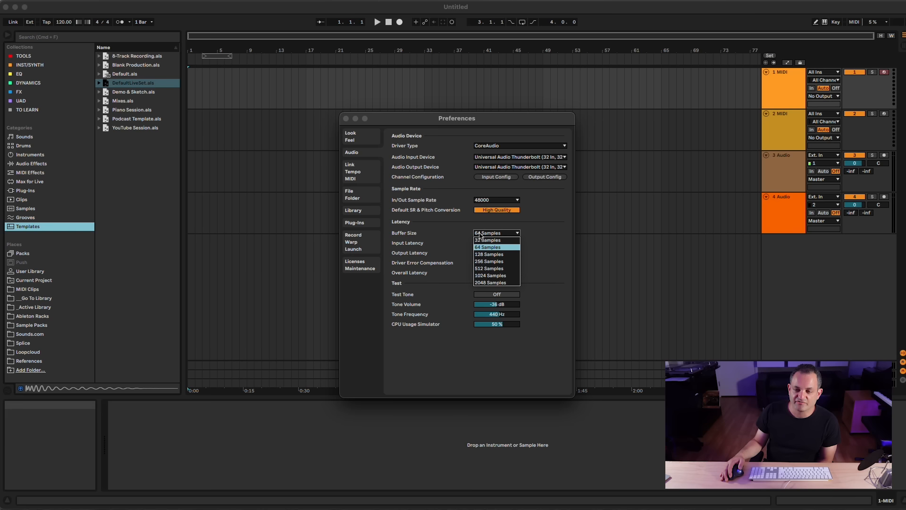
click(479, 239)
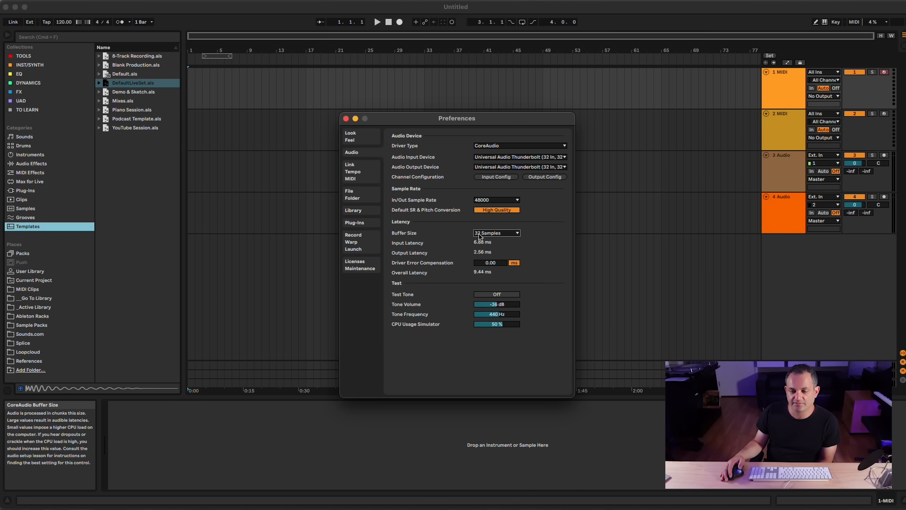
click(481, 233)
click(478, 240)
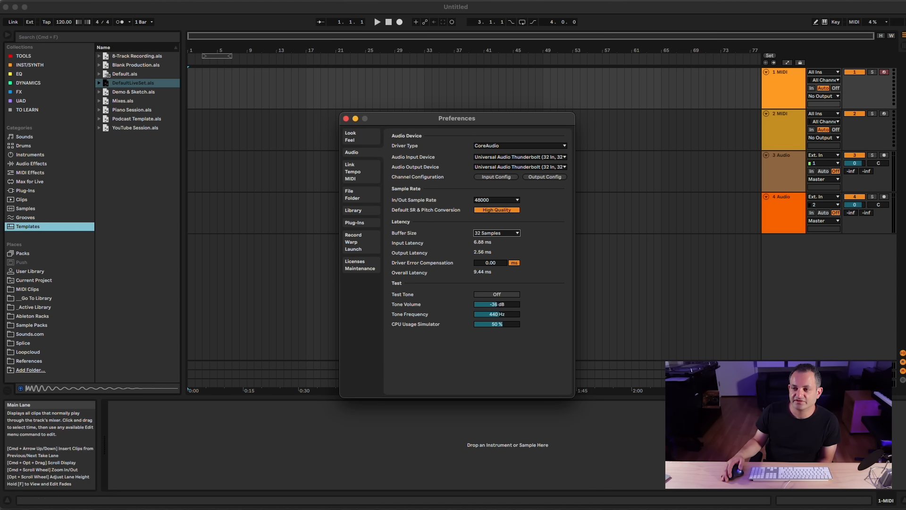
Review the available audio buffer sizes, keeping 32 Samples
click(495, 235)
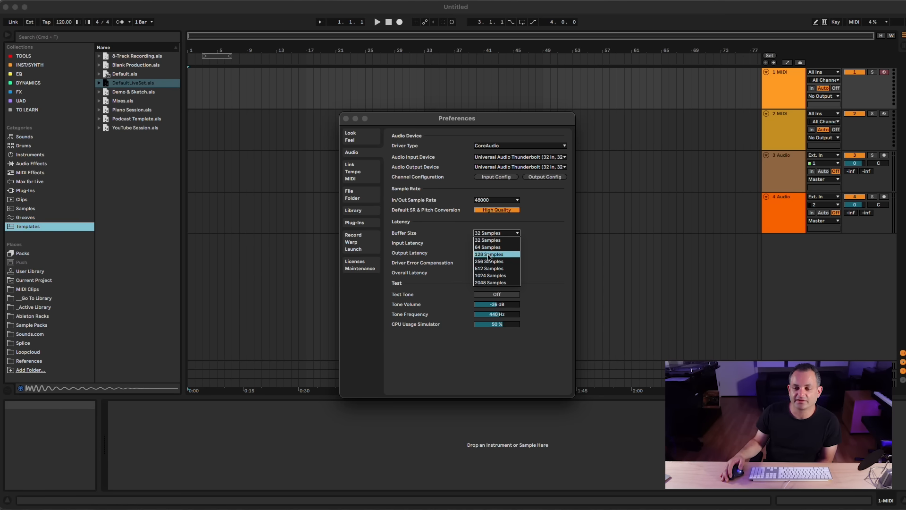
click(417, 239)
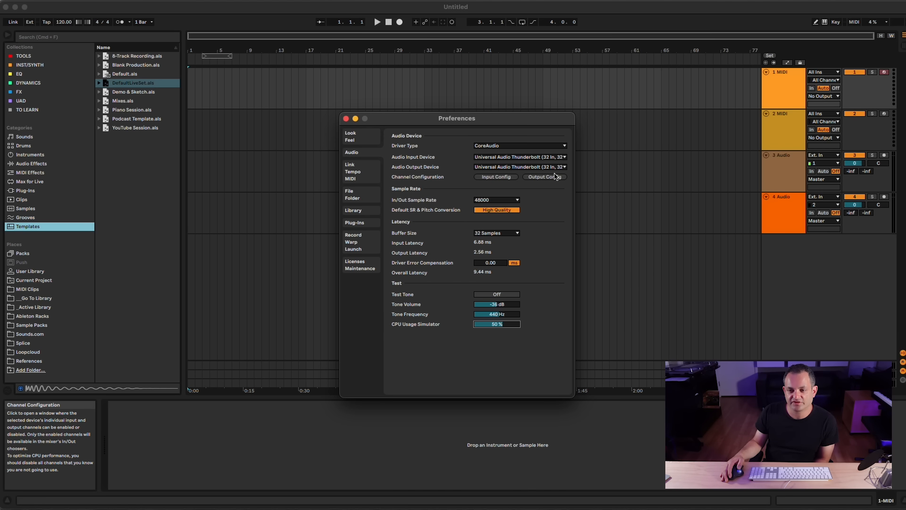
click(486, 236)
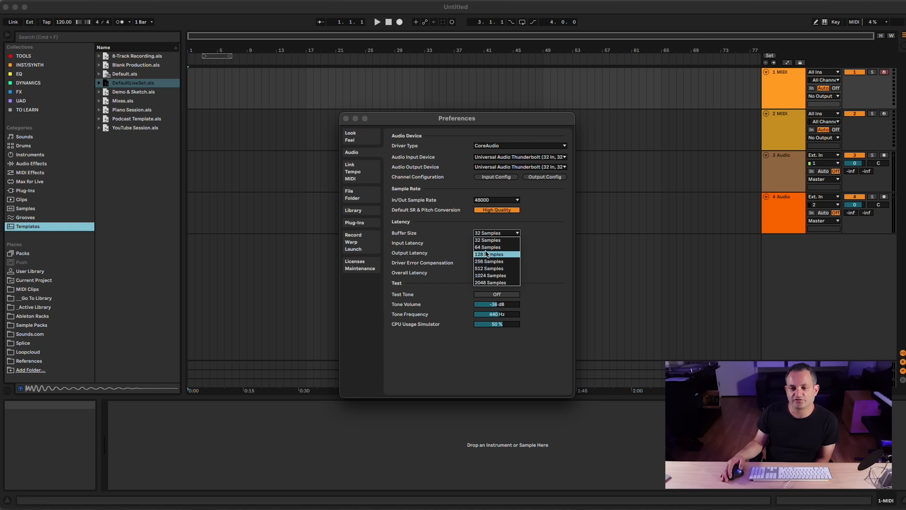
click(447, 253)
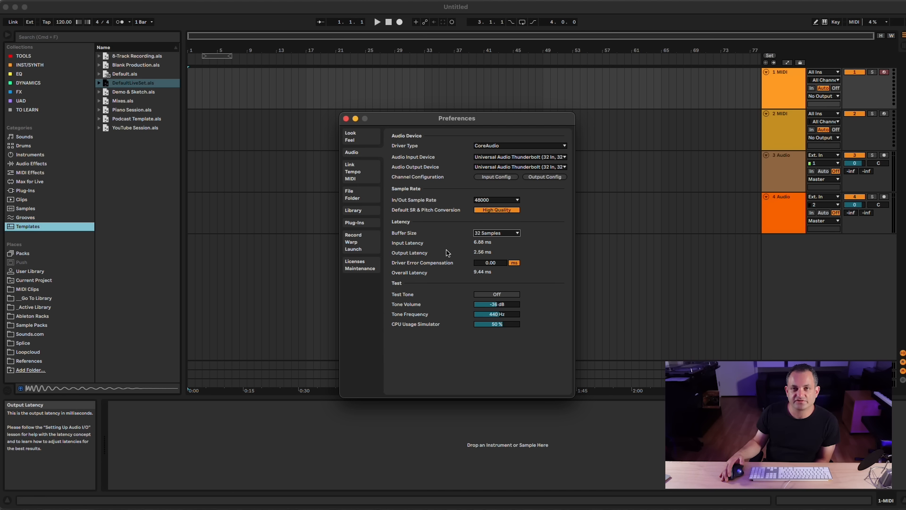
Open the Link, Tempo and MIDI preferences, and try out Show Link Toggle and Start Stop Sync, returning them to Show and Off
click(375, 178)
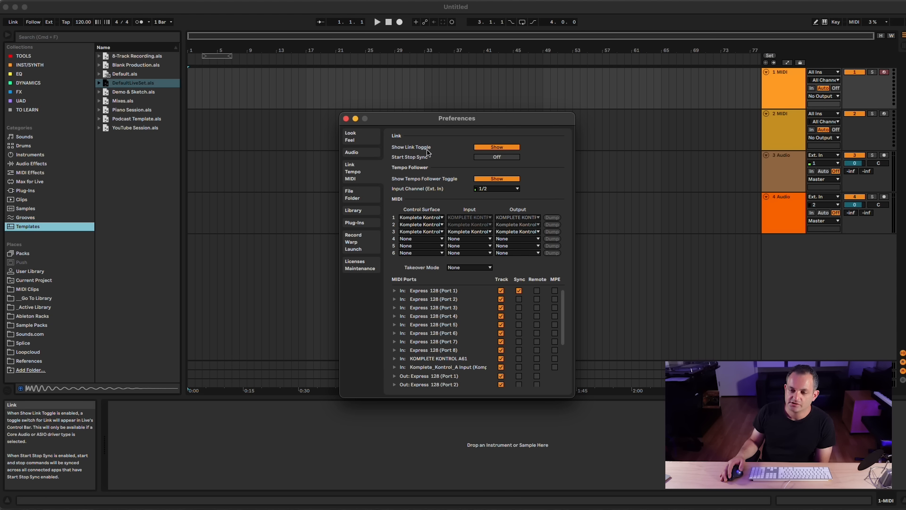
click(492, 148)
click(491, 148)
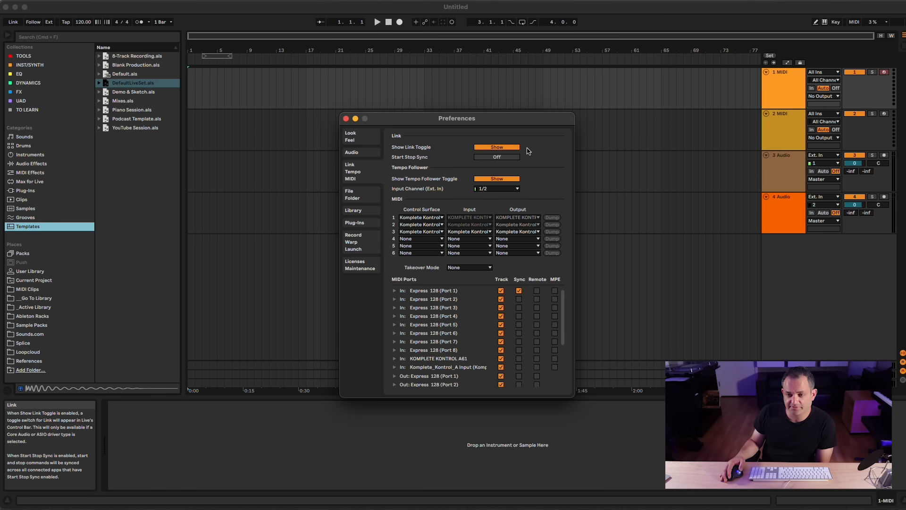
click(499, 149)
click(498, 148)
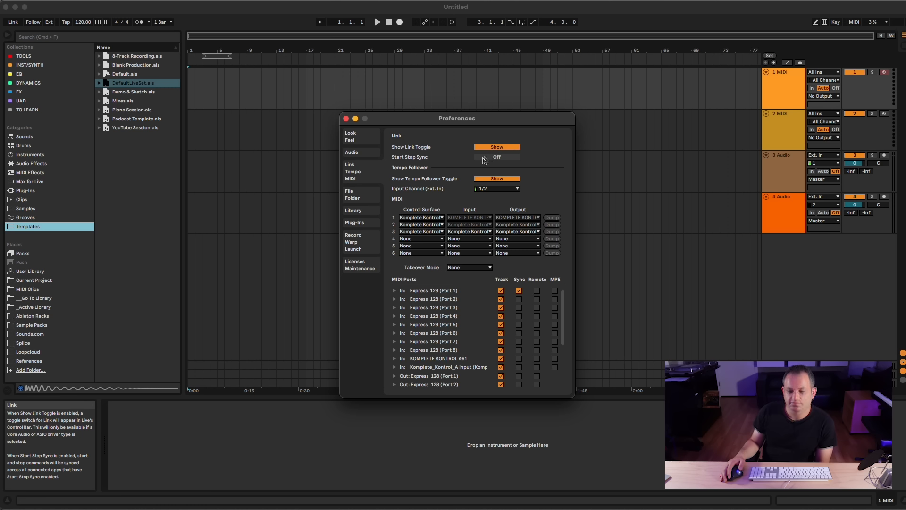
click(495, 158)
click(495, 158)
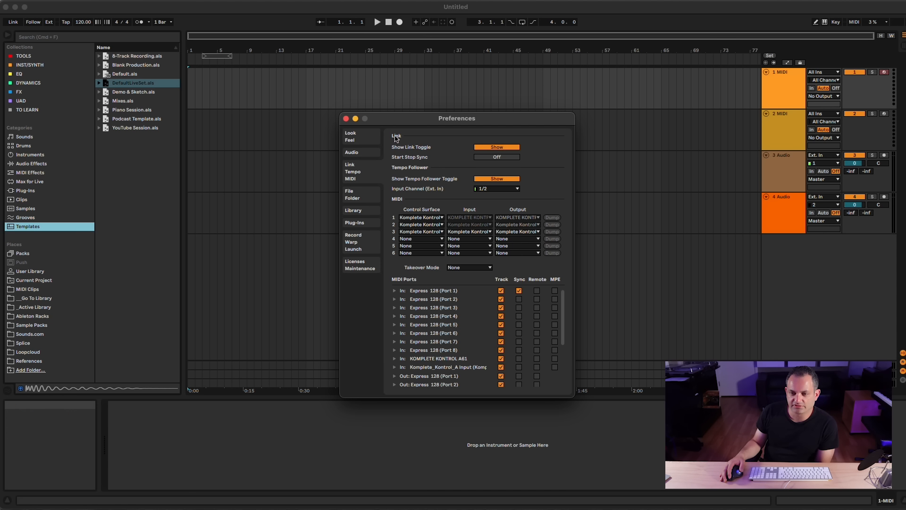
Hide the Tempo Follower toggle and return it to Show
click(485, 179)
click(484, 179)
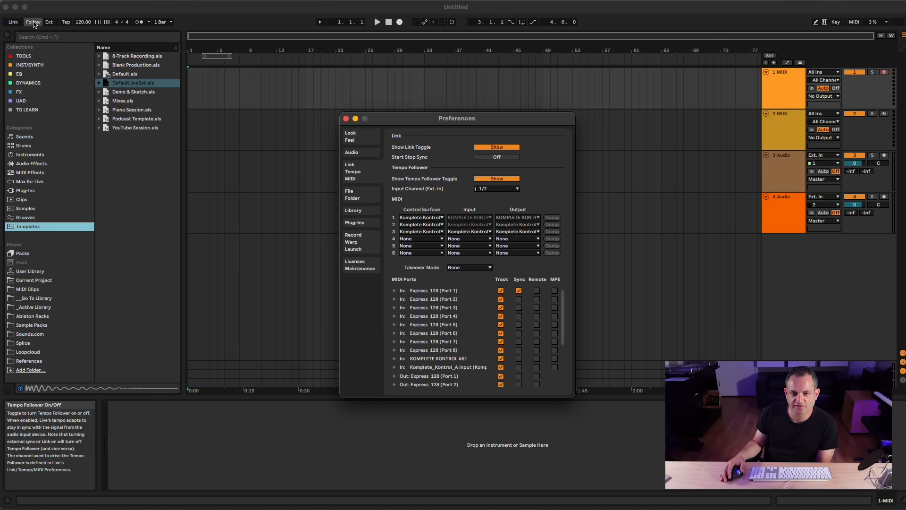
click(488, 180)
click(489, 180)
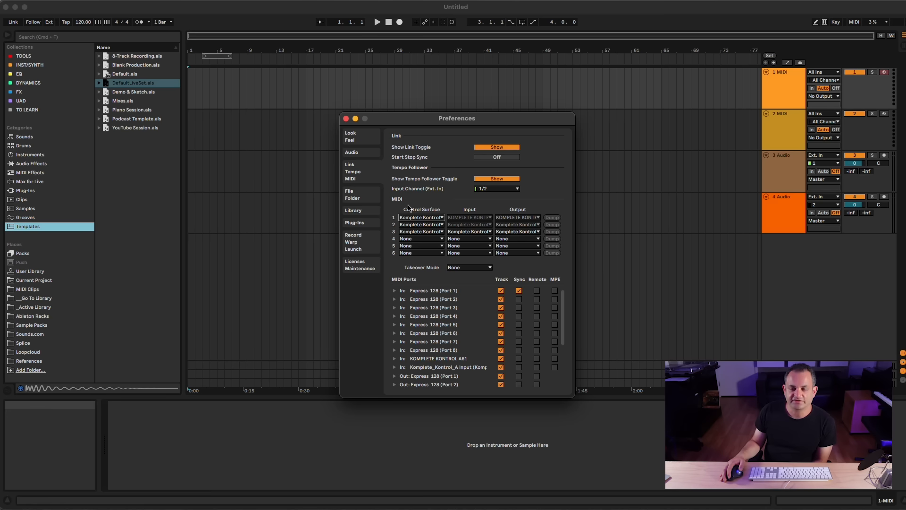
Look through the supported control surfaces for MIDI slot 1, keeping the Komplete Kontrol selection
click(420, 217)
scroll(422, 331, down, 5)
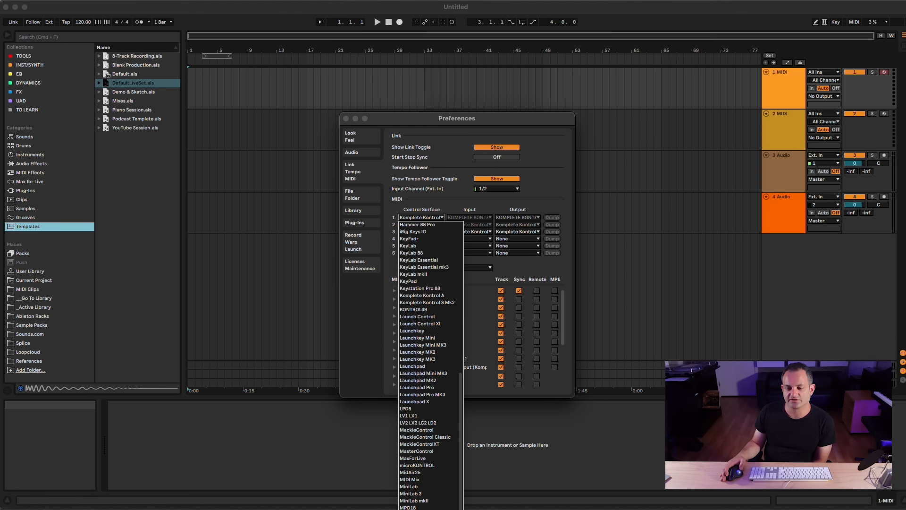
scroll(429, 363, down, 5)
scroll(425, 392, up, 10)
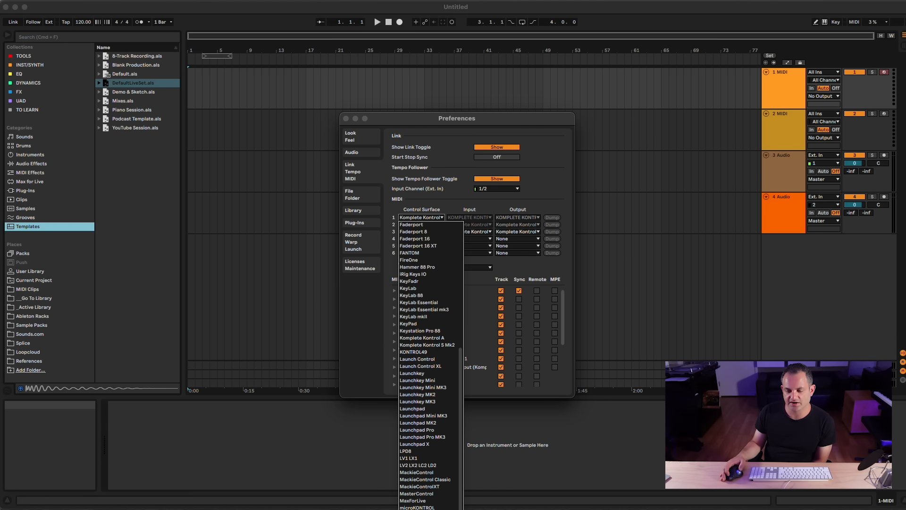
click(415, 217)
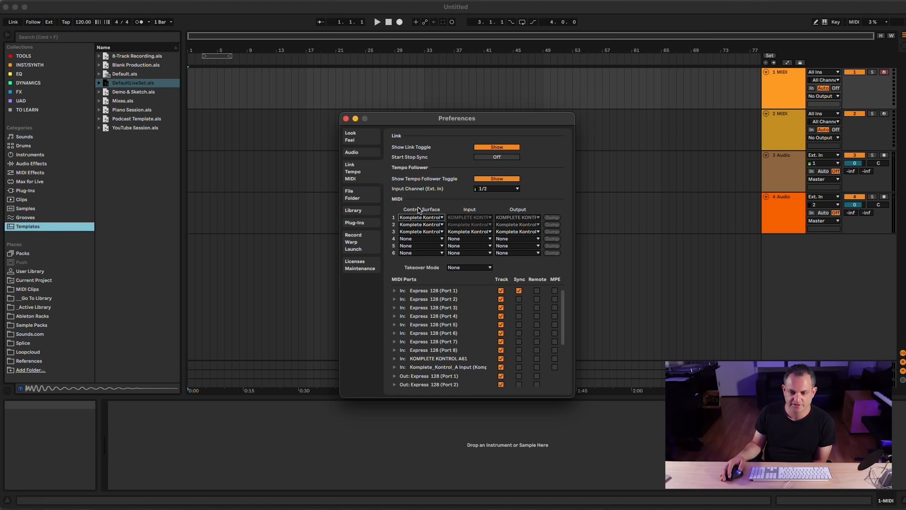
click(416, 216)
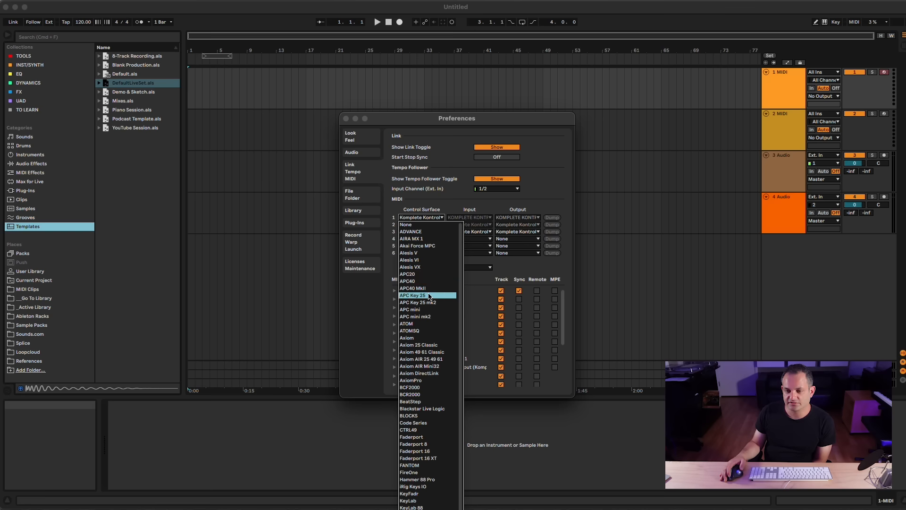
click(426, 214)
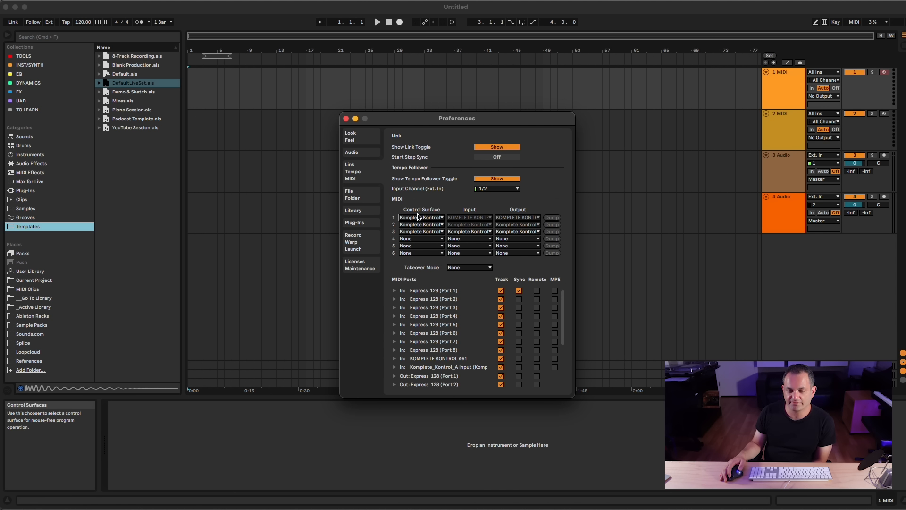
Choose KOMPLETE KONTROL A61 as the input for control surface 1
click(469, 218)
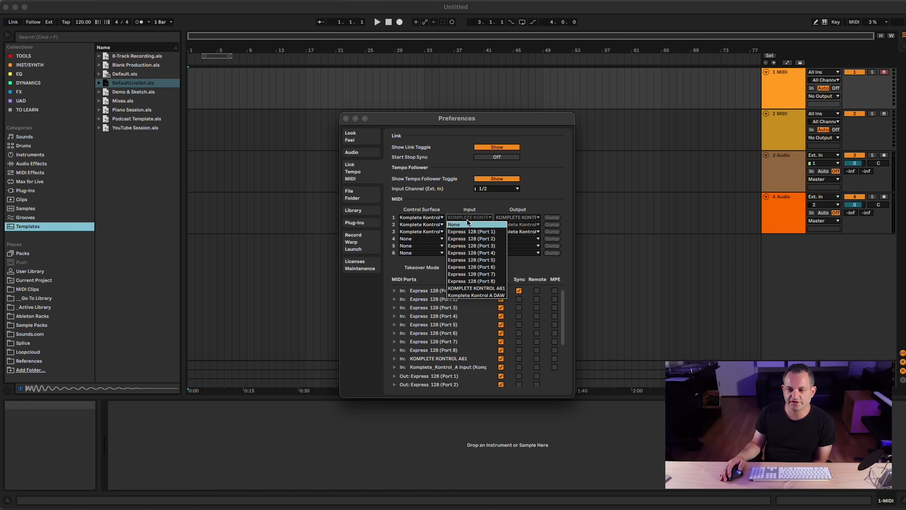
click(475, 288)
Browse the control surface choices for MIDI slots 1 and 3, keeping Komplete Kontrol in both
click(420, 218)
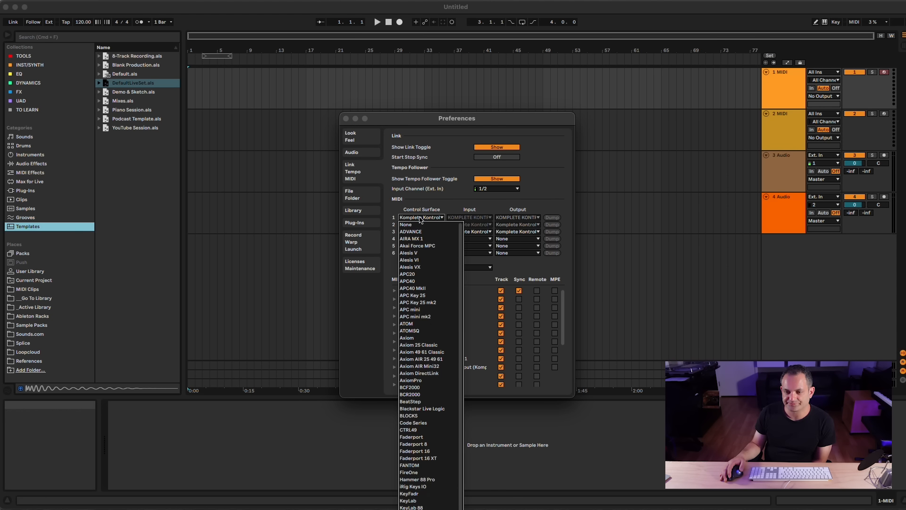
scroll(435, 370, down, 5)
scroll(435, 369, down, 10)
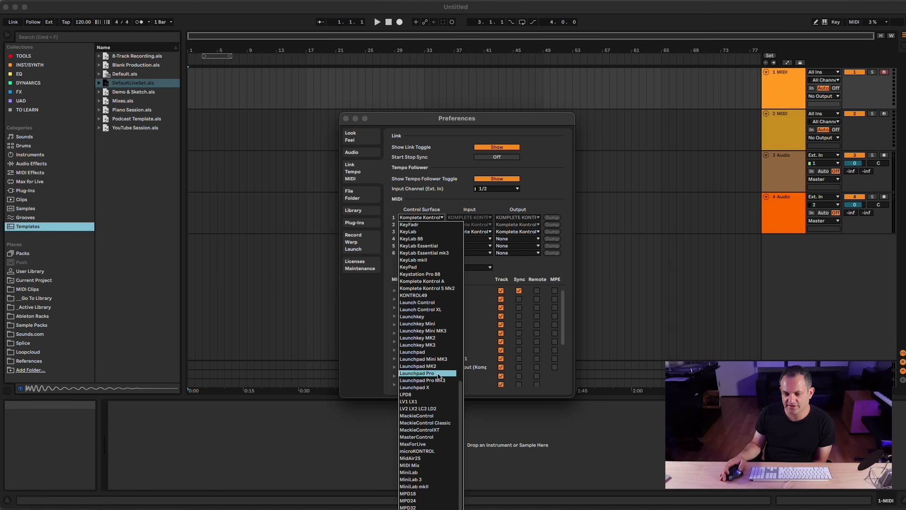
click(436, 193)
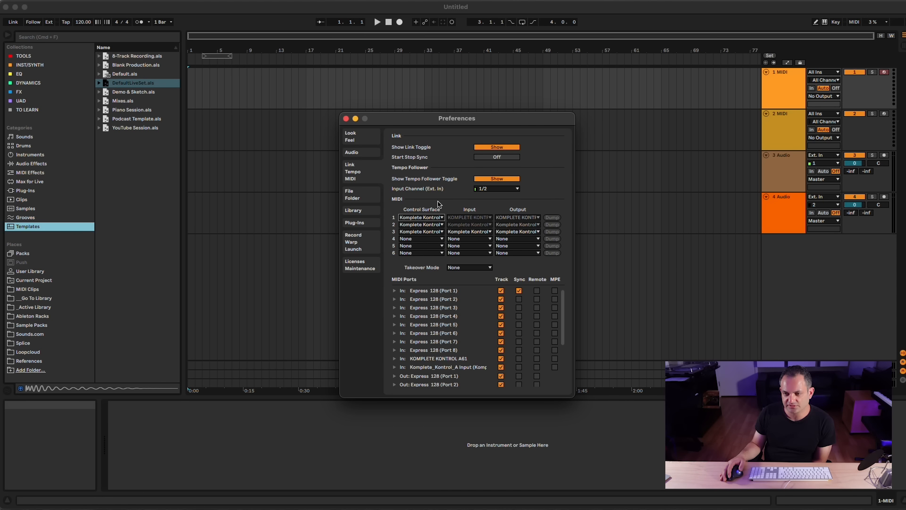
click(423, 231)
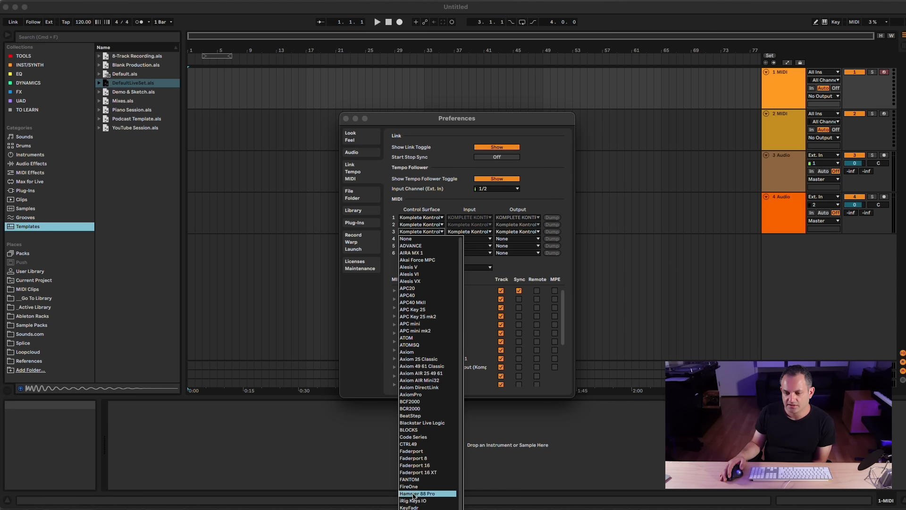
click(422, 190)
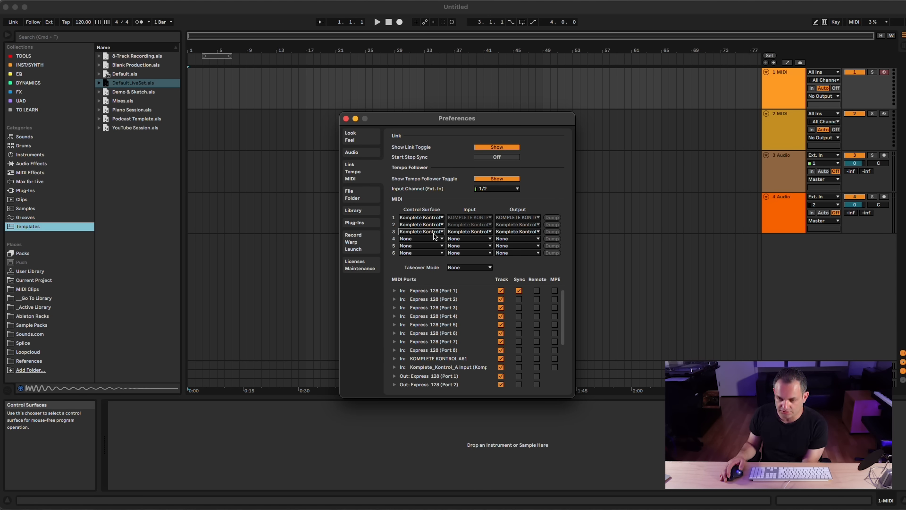
Review the Takeover Mode options, keeping None, and look over the list of MIDI ports
click(466, 268)
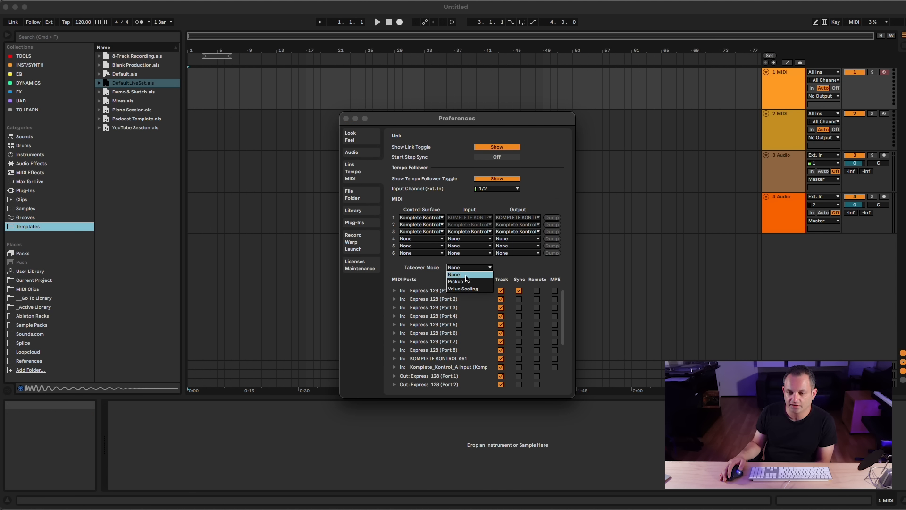
click(450, 275)
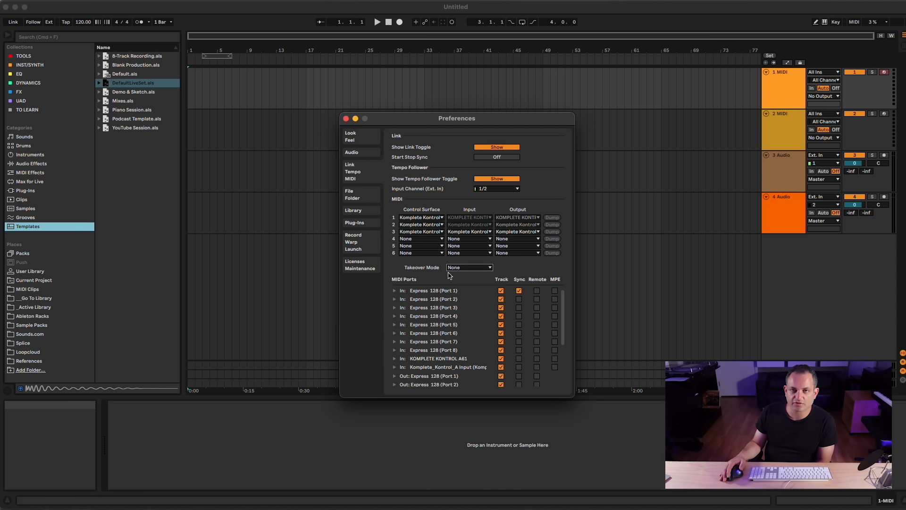
scroll(444, 333, down, 3)
scroll(456, 322, up, 3)
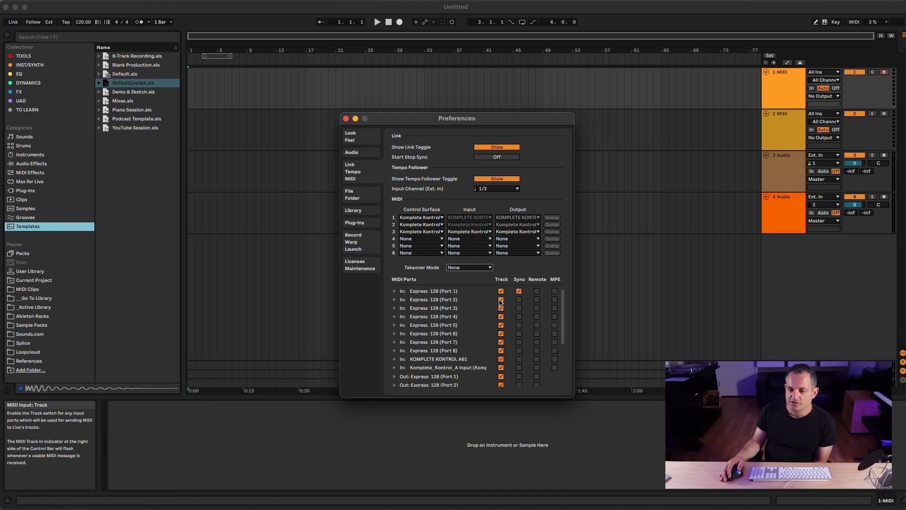
Examine the Track, Sync, Remote and MPE switches in the MIDI Ports list, keeping Sync on for Express 128 (Port 1)
click(519, 291)
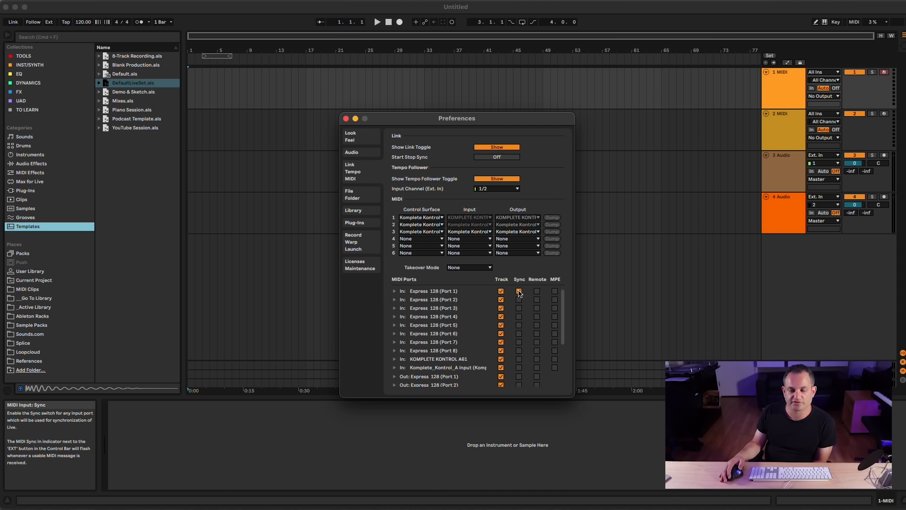
click(519, 292)
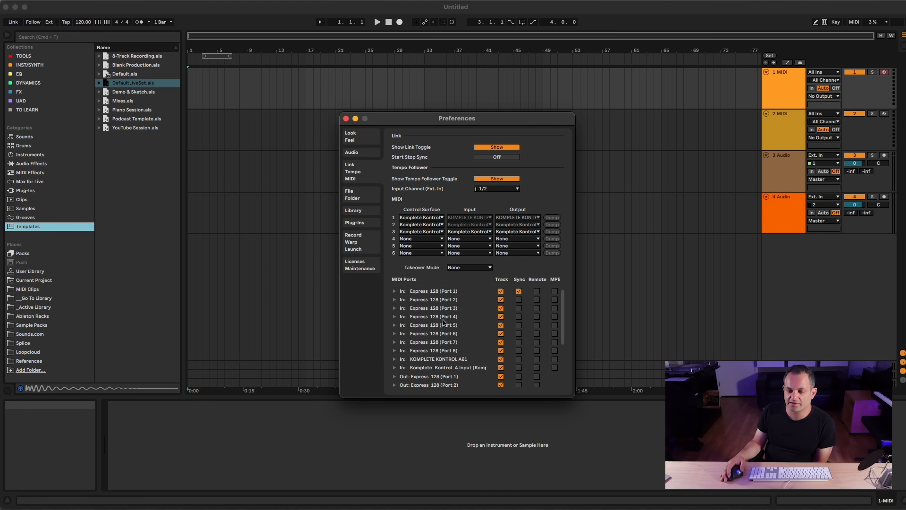
scroll(466, 352, down, 5)
scroll(455, 354, up, 5)
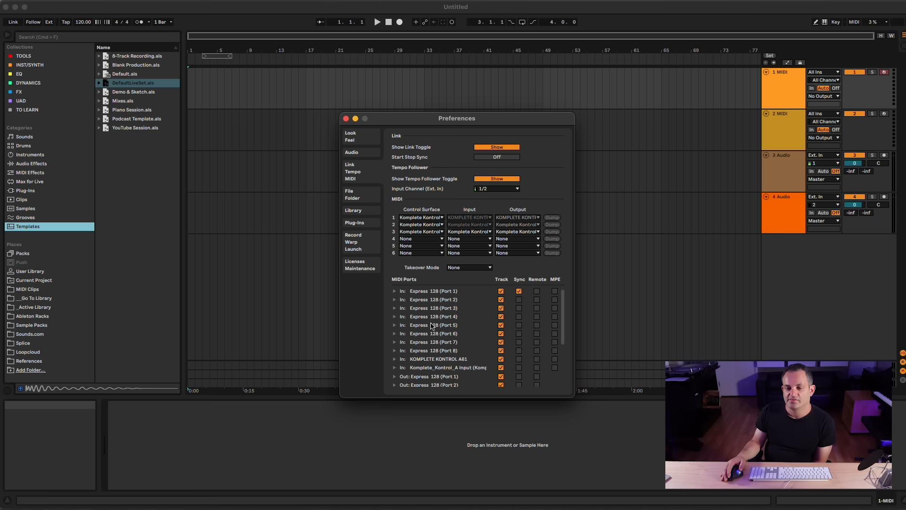
scroll(433, 340, down, 1)
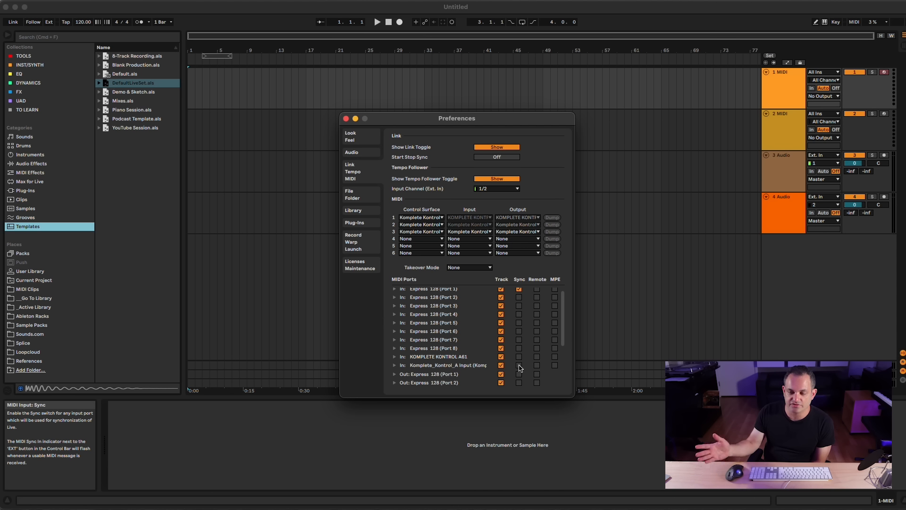
scroll(520, 369, up, 1)
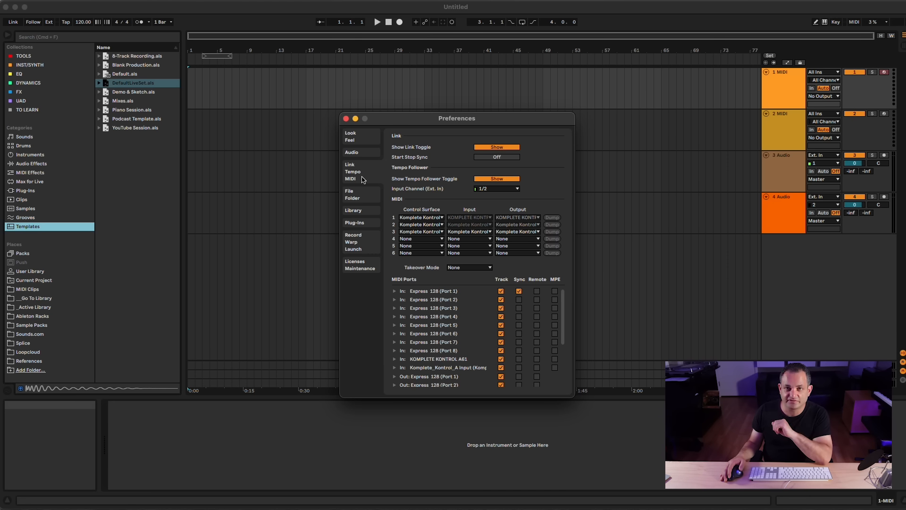
Visit the File/Folder settings and review the Library's Collect Files on Export options, keeping Always
click(365, 197)
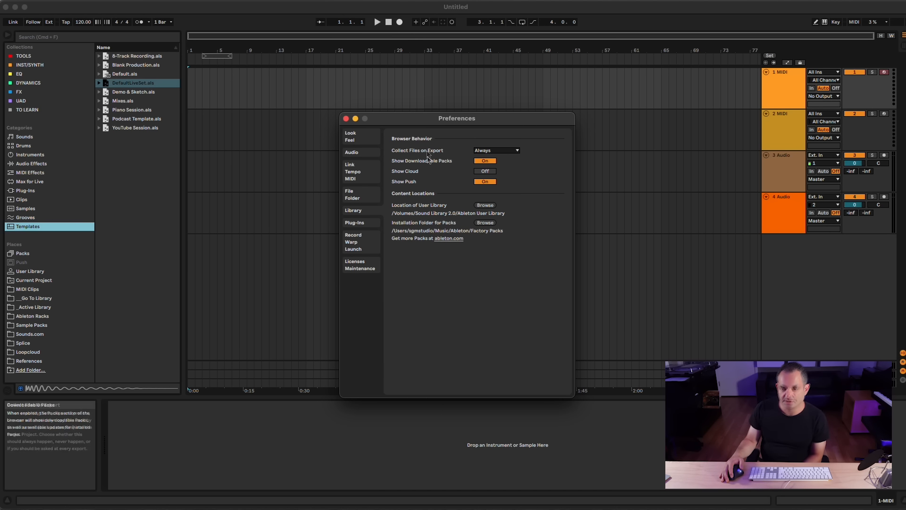
click(471, 151)
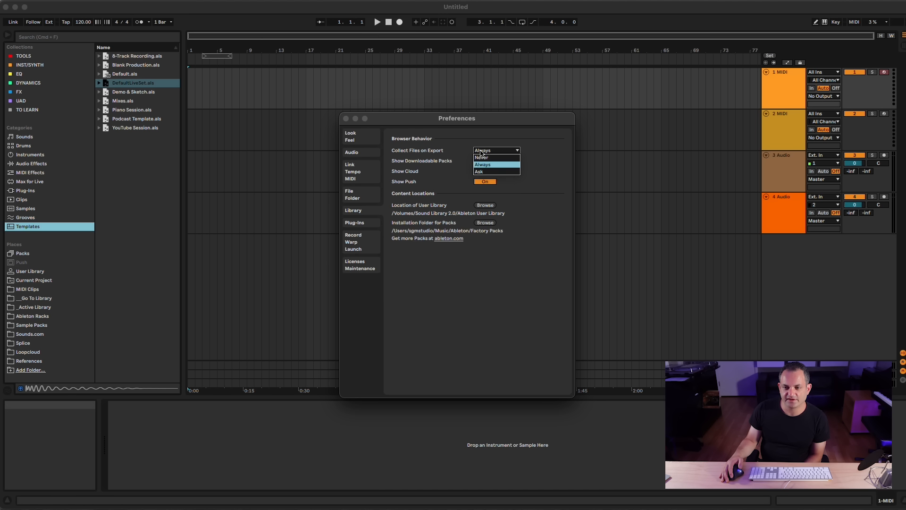
click(443, 163)
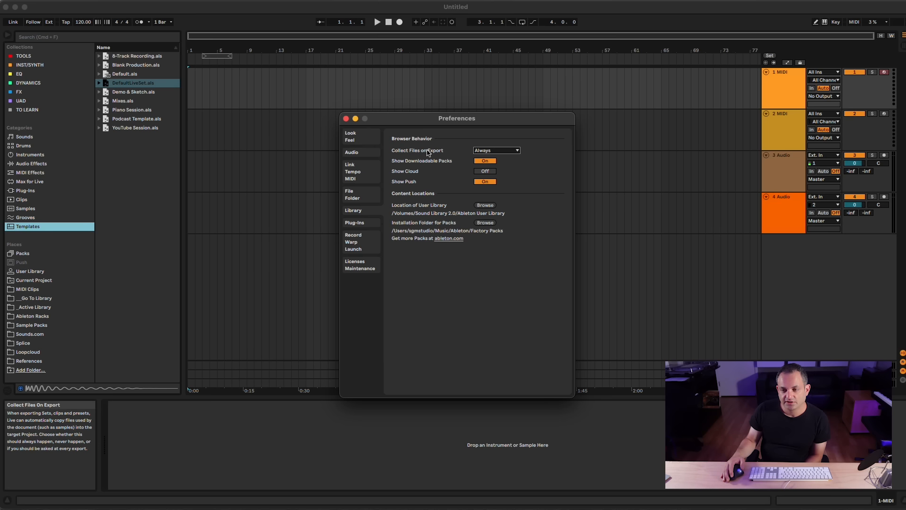
click(496, 152)
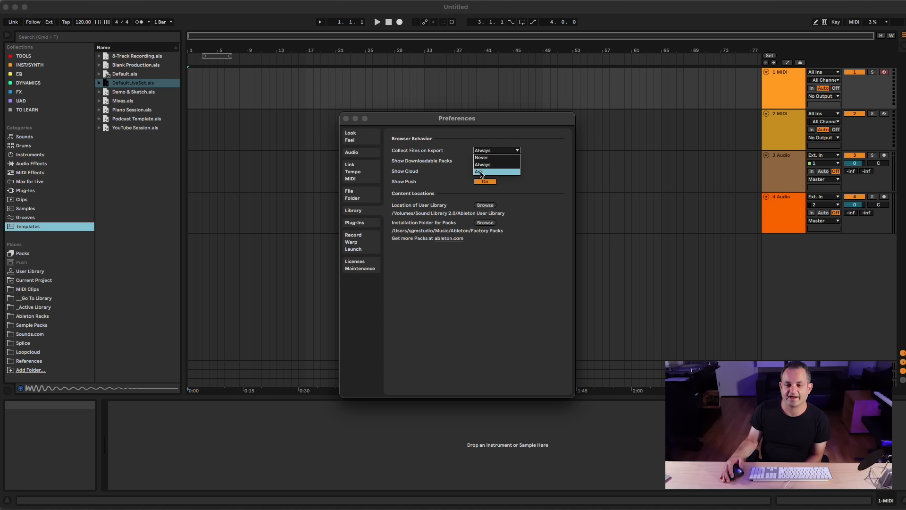
click(447, 157)
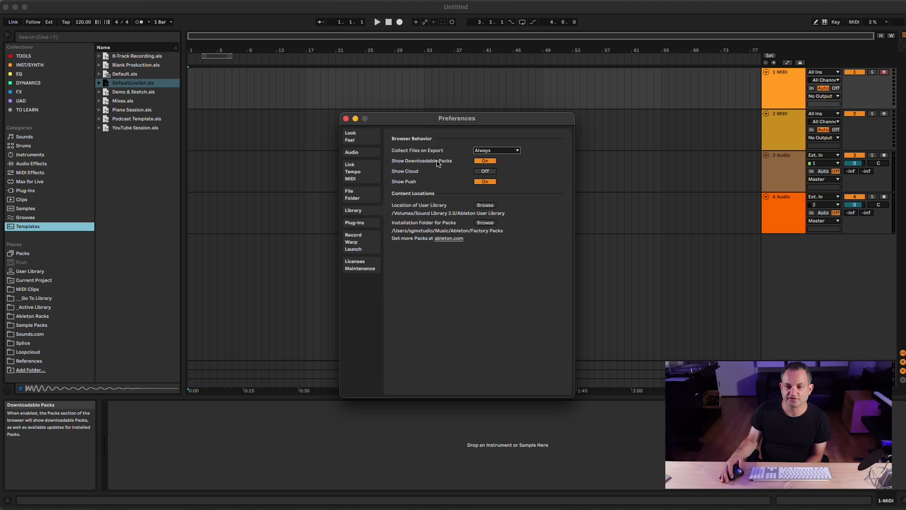
Turn Show Downloadable Packs off and back on, and try the Show Push switch in the Library settings
click(477, 161)
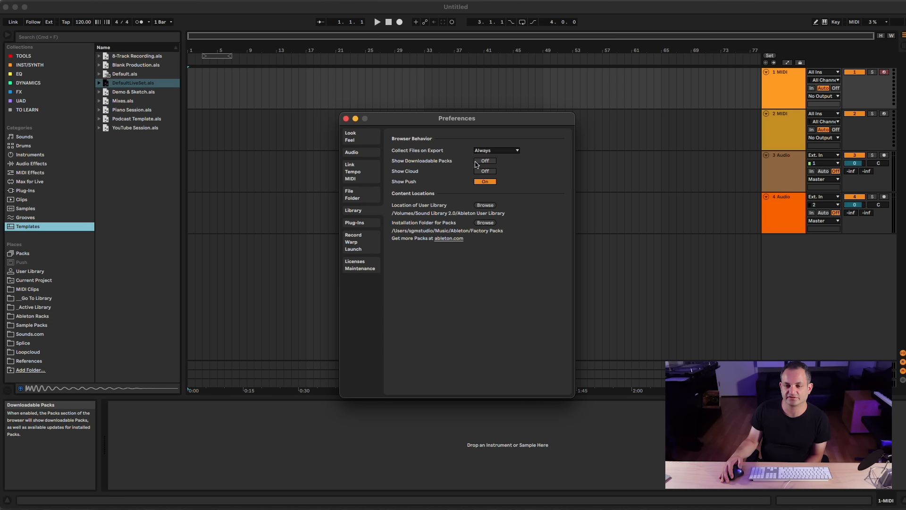
click(475, 161)
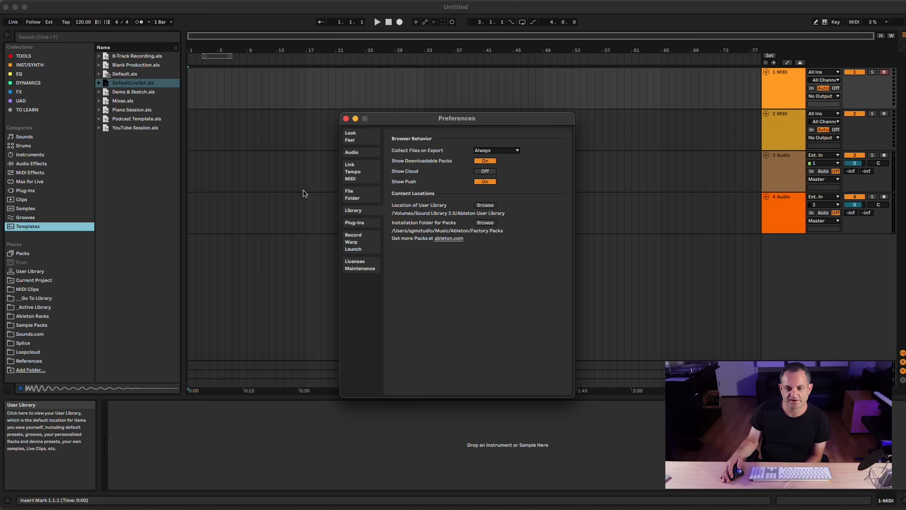
click(485, 182)
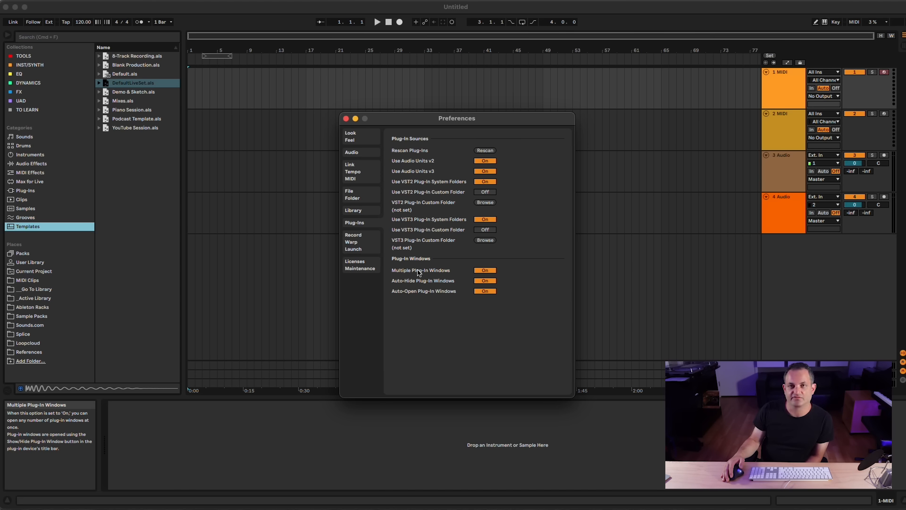
Open the Record, Warp and Launch settings and review the recording File Type options, keeping WAV
click(353, 241)
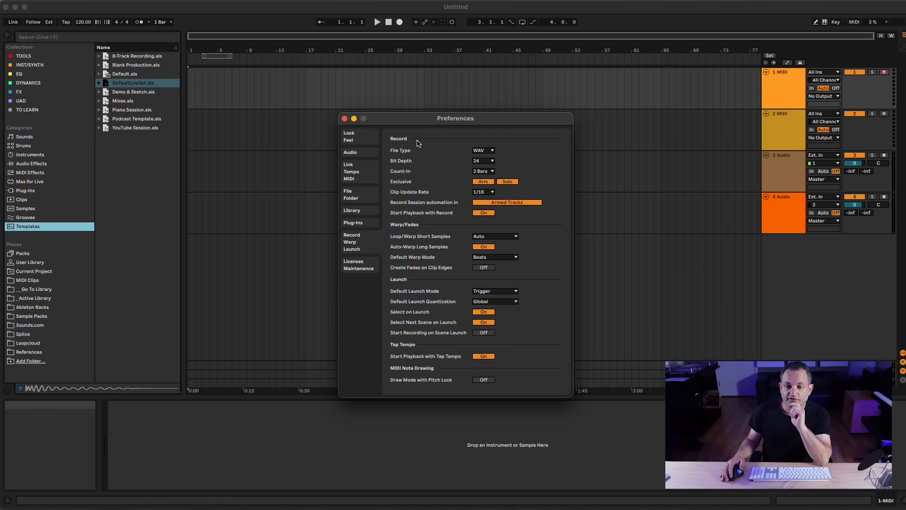
click(478, 151)
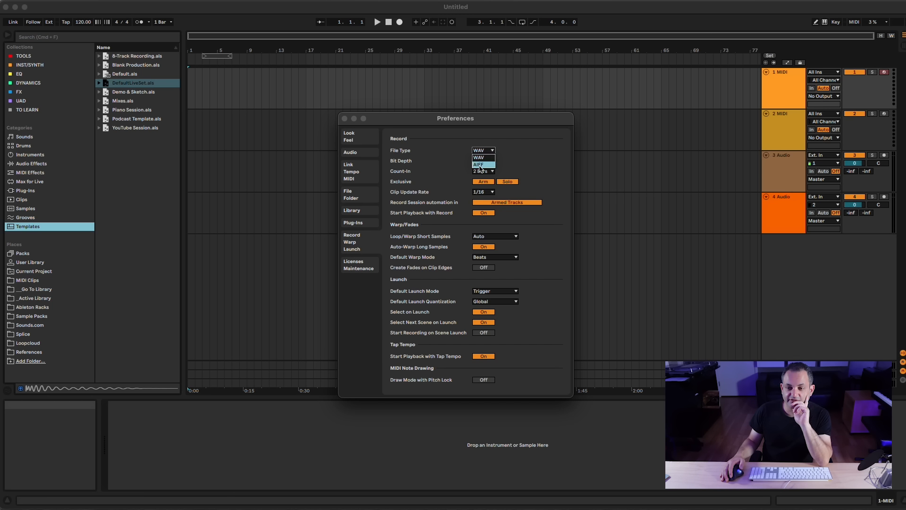
click(433, 165)
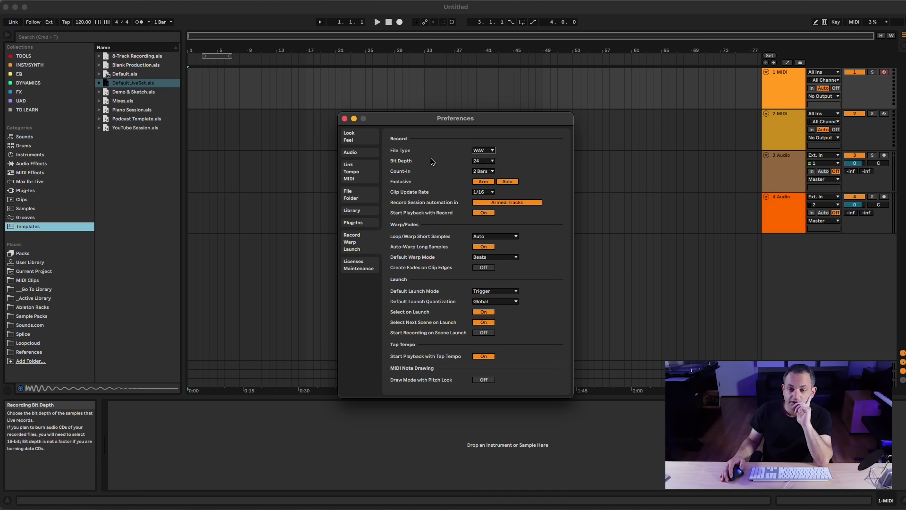
Review the recording Bit Depth options of 16, 24 and 32, keeping 24
click(483, 162)
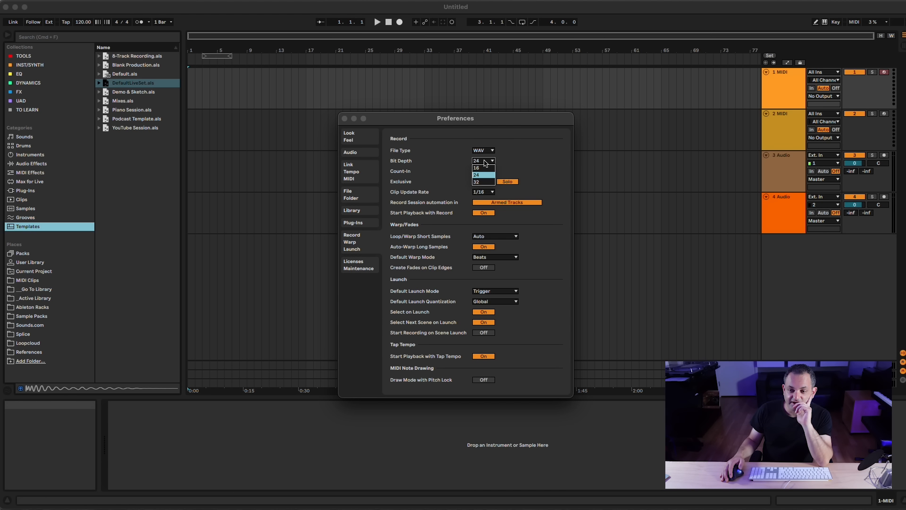
click(461, 174)
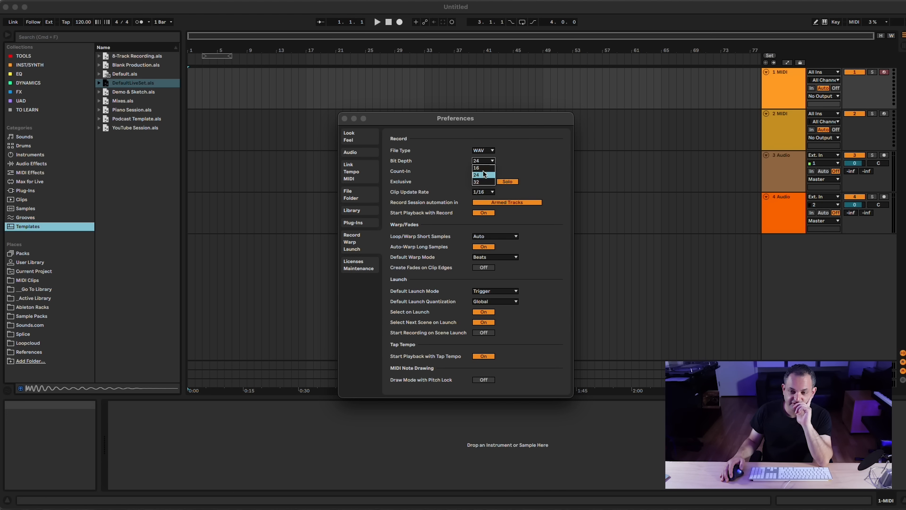
click(448, 171)
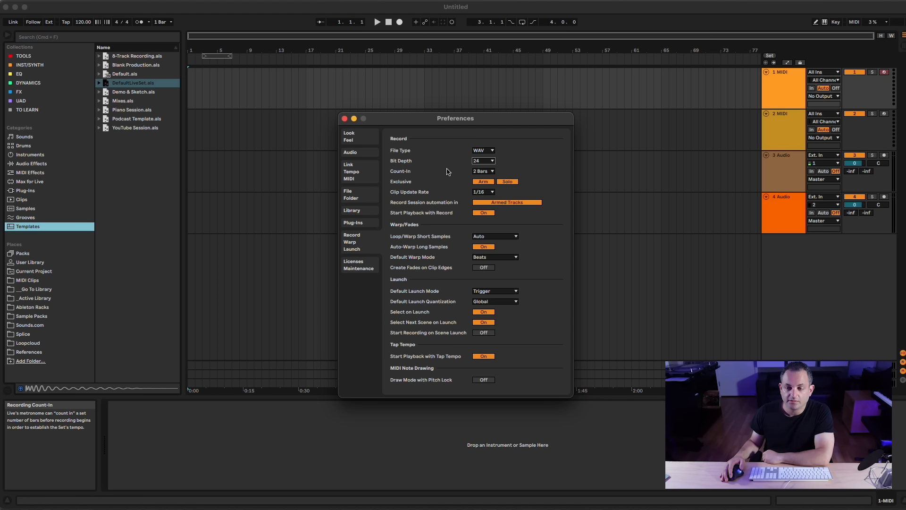
click(482, 161)
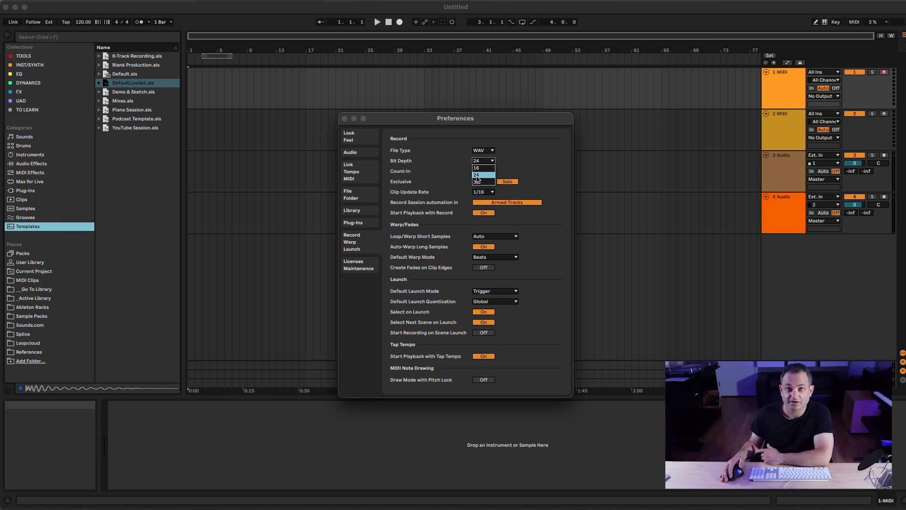
click(476, 175)
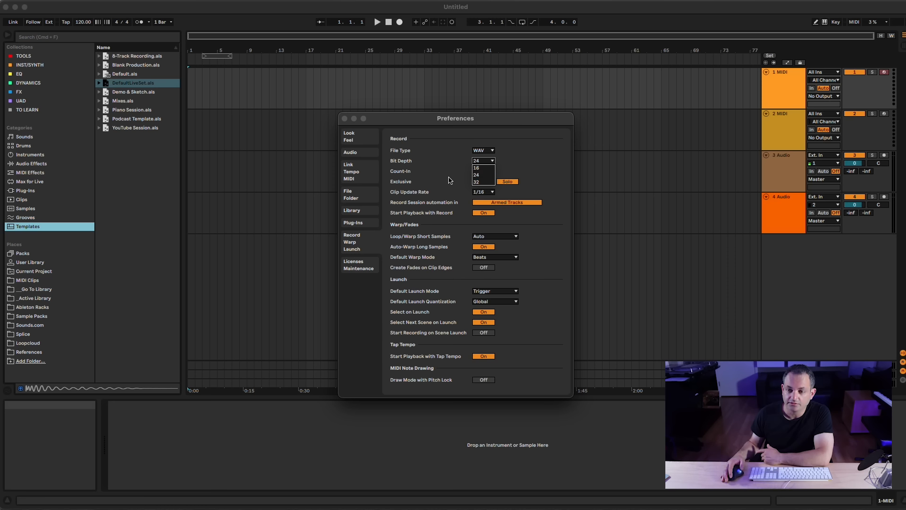
Review the recording Count-In and Clip Update Rate options, keeping 2 Bars and 1/16
click(474, 172)
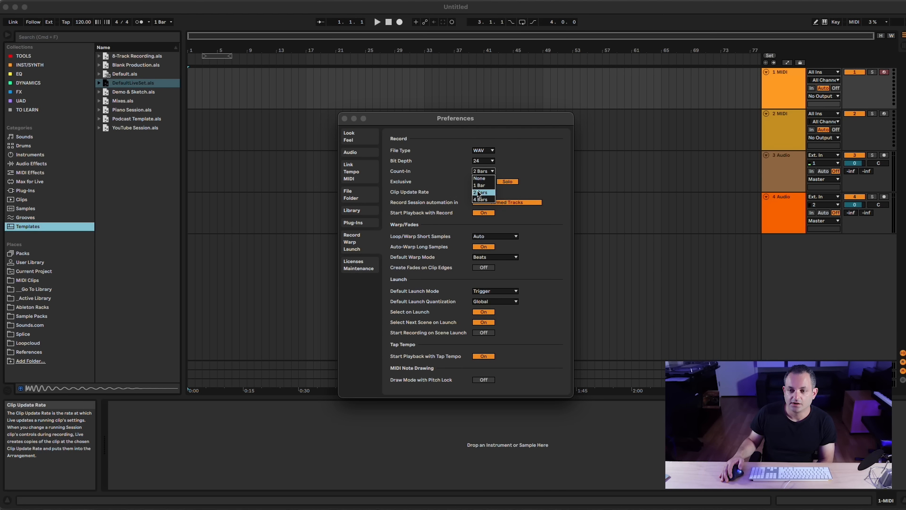
click(441, 187)
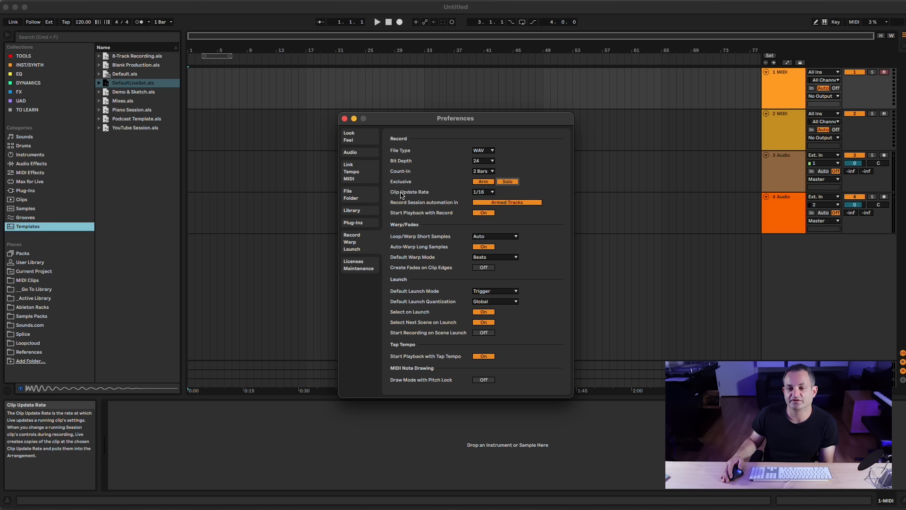
click(478, 192)
click(420, 191)
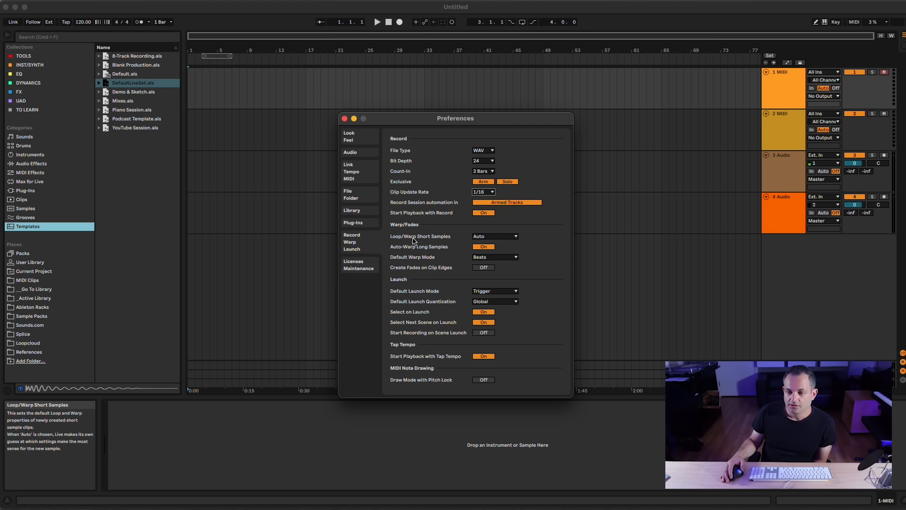
Review the Loop/Warp Short Samples options and the Auto-Warp Long Samples switch, keeping Auto and On
click(487, 237)
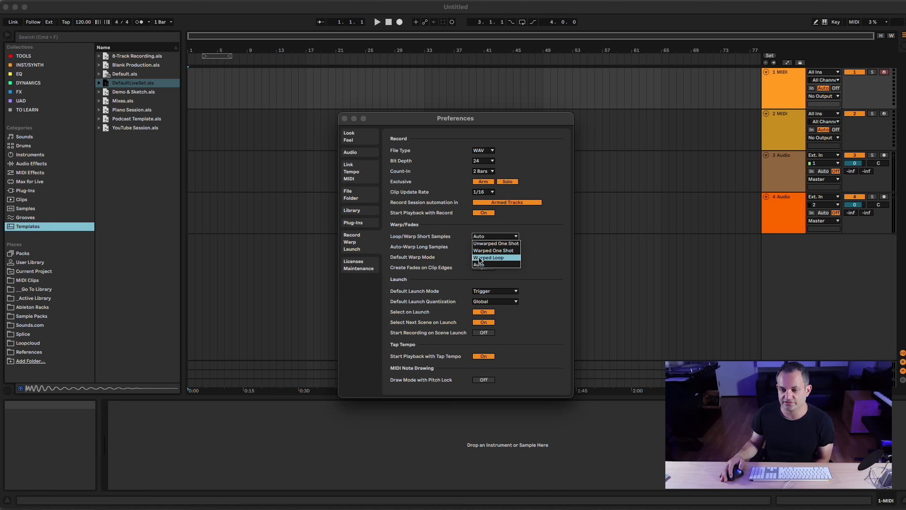
click(424, 256)
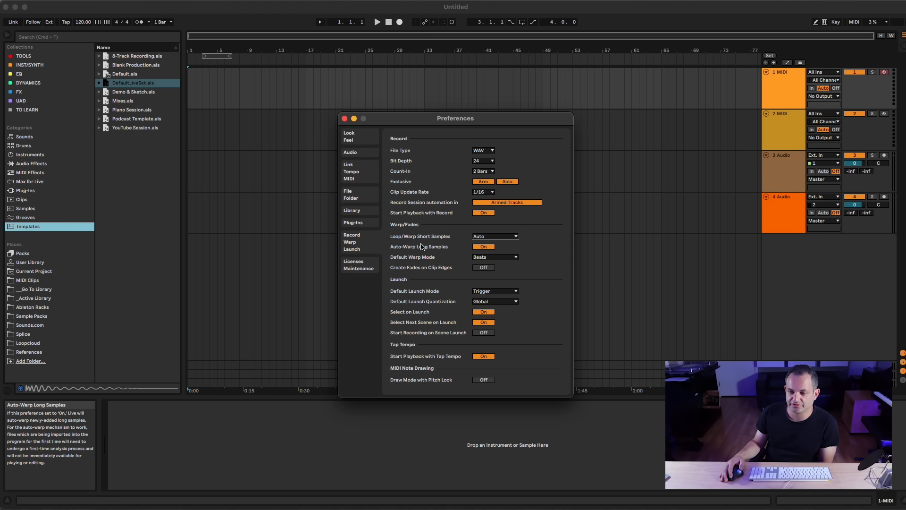
click(476, 247)
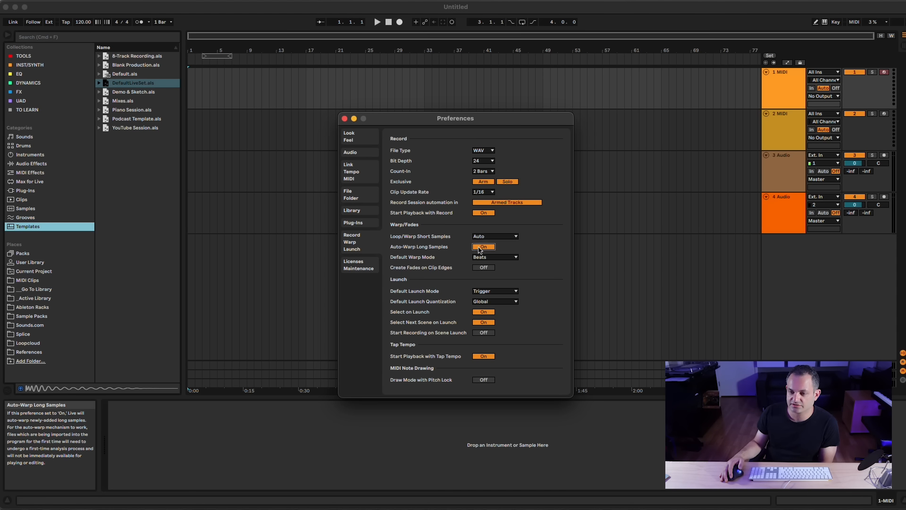
click(475, 248)
Review the Default Warp Mode options, keeping Beats, and turn Create Fades on Clip Edges on and back off
click(475, 257)
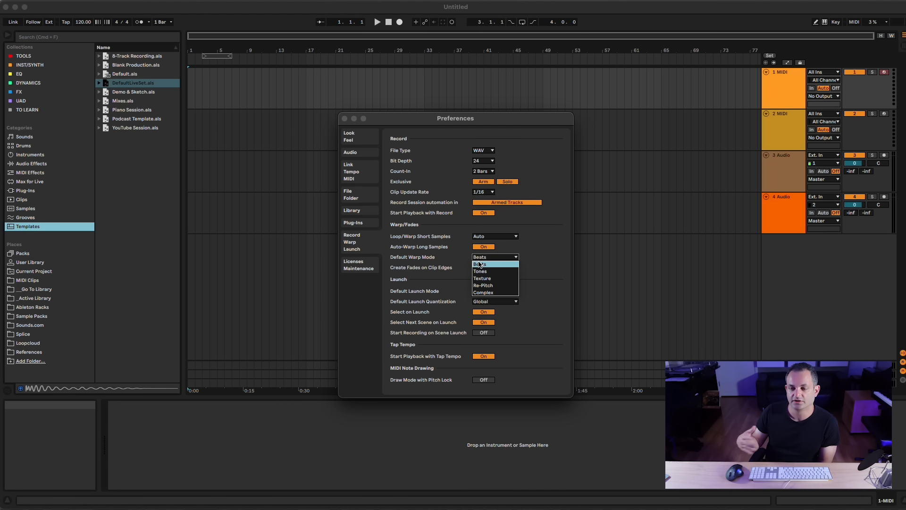
click(435, 250)
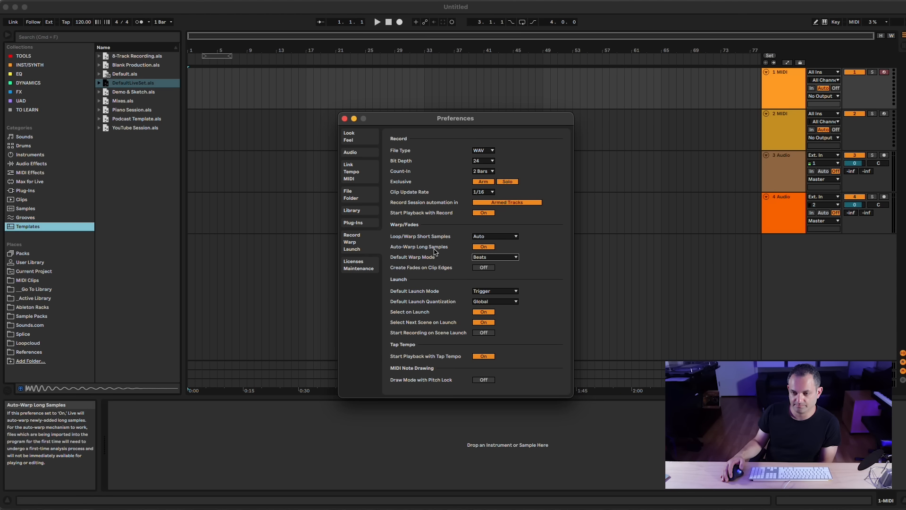
click(479, 268)
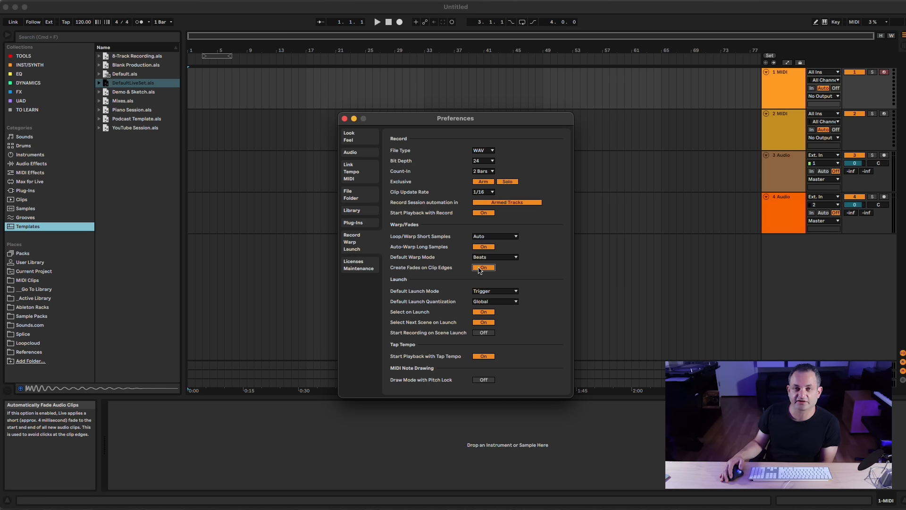
click(479, 268)
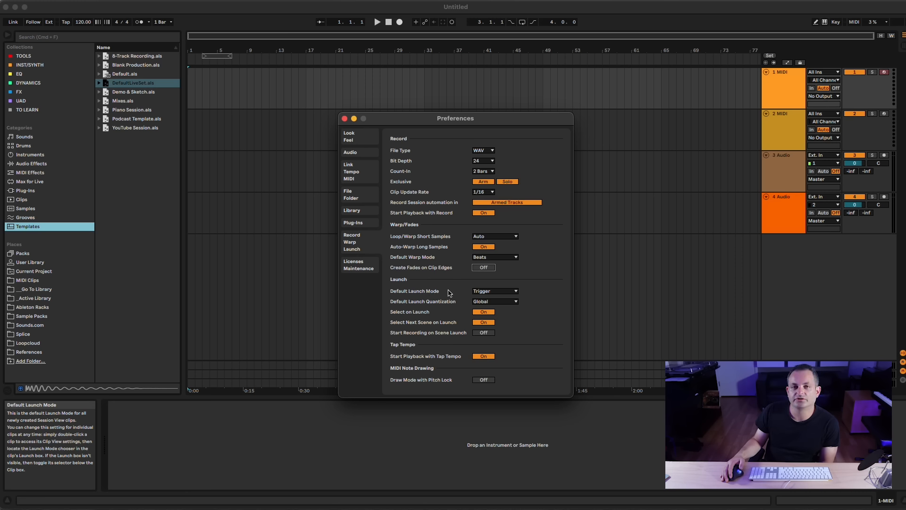
Review the Default Launch Mode and Default Launch Quantization options, keeping Trigger and Global
click(510, 293)
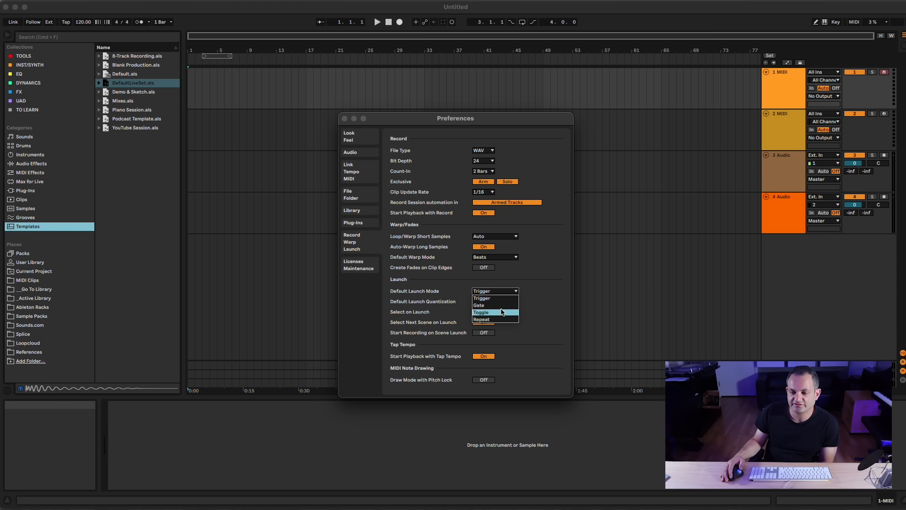
click(512, 293)
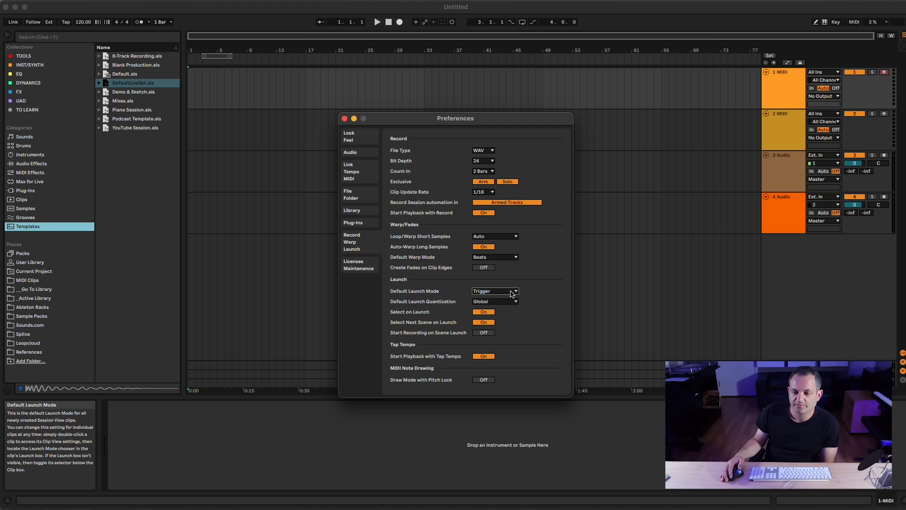
click(486, 302)
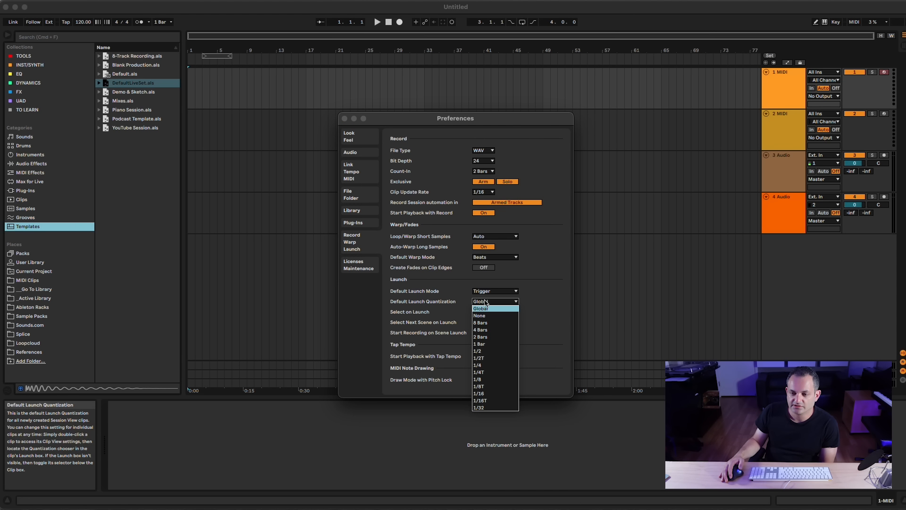
click(463, 301)
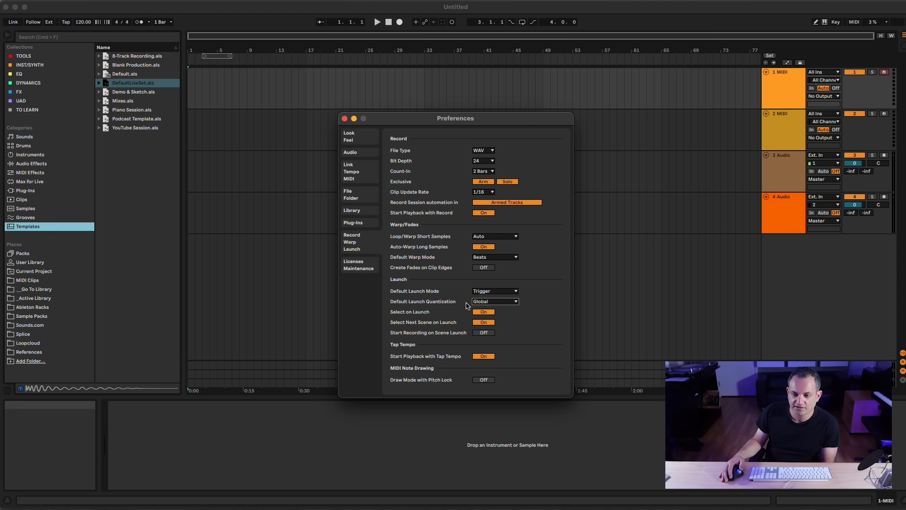
Revisit the Default Launch Quantization options, view the Licenses and Maintenance preferences, and return to the arrangement with the 2 MIDI track selected
click(487, 304)
click(436, 307)
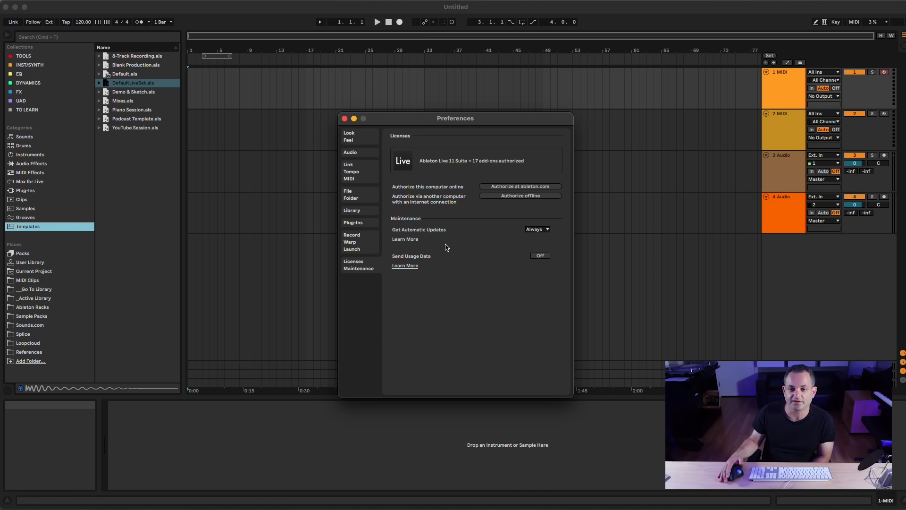
click(202, 131)
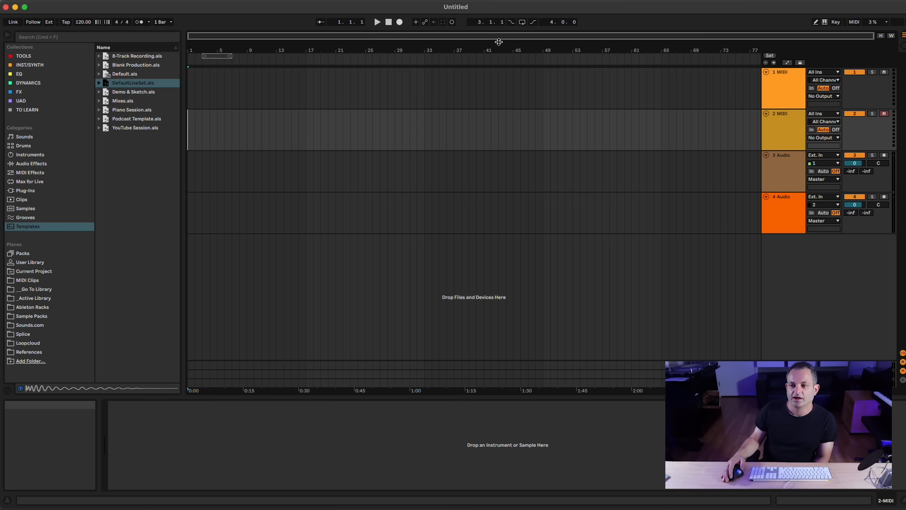
Check the Computer MIDI Keyboard switch and toggle the Info View off and on, leaving it shown
click(825, 22)
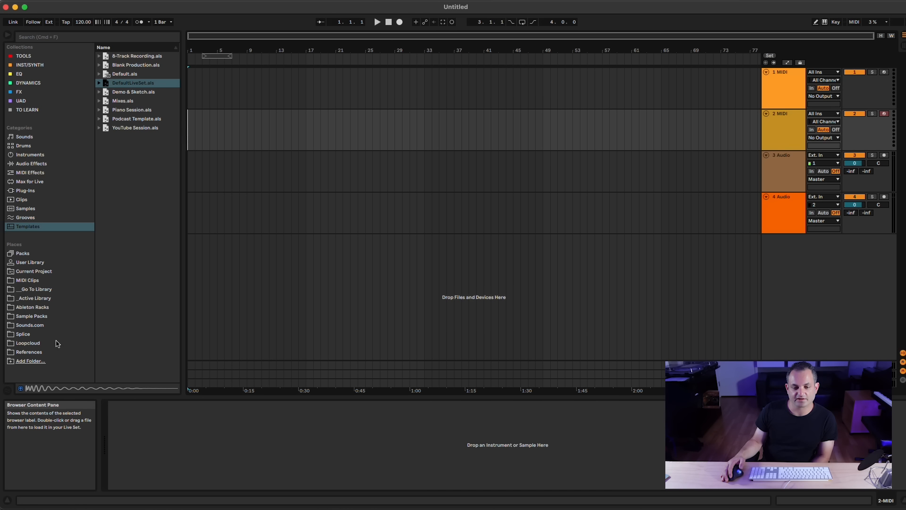
click(7, 499)
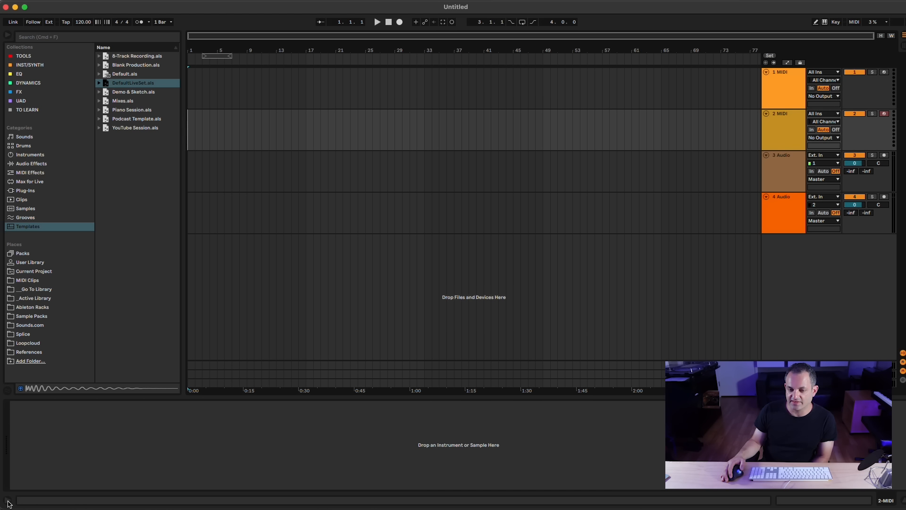
click(7, 500)
click(8, 501)
click(7, 501)
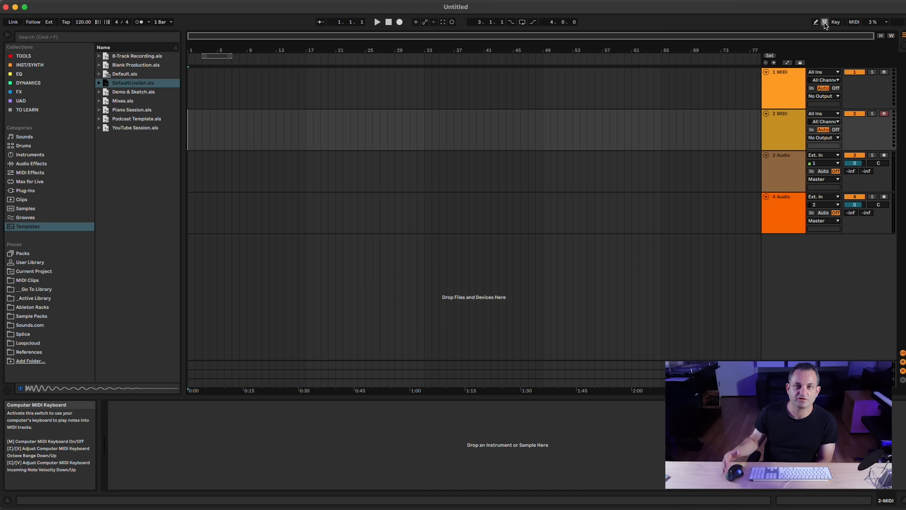
Place the insert marker at bar 17 on the 2 MIDI track and save the Live Set as "Ableton Guide" on the Production 2.0 drive
click(301, 178)
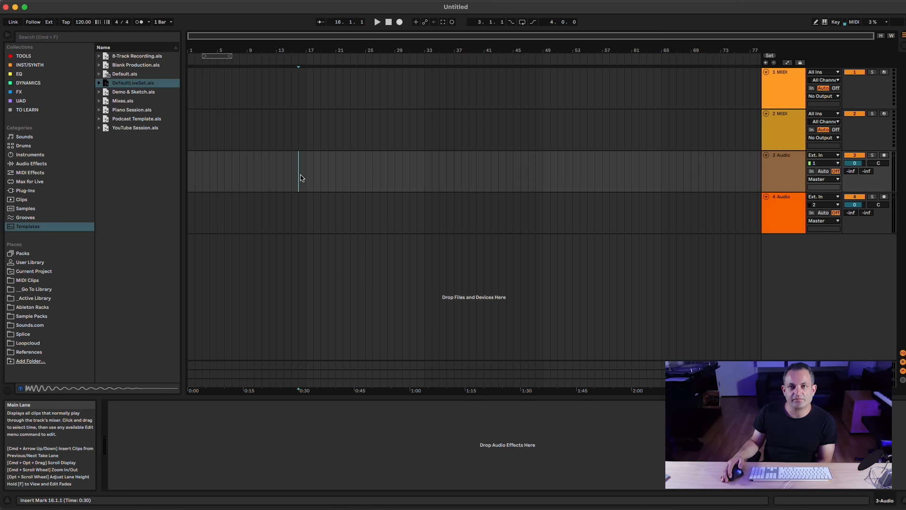
click(306, 142)
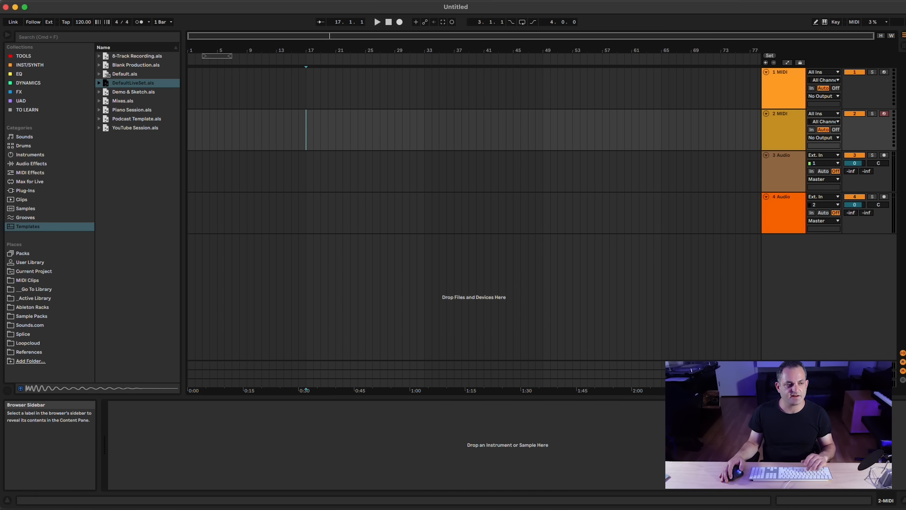
key(super+shift+s)
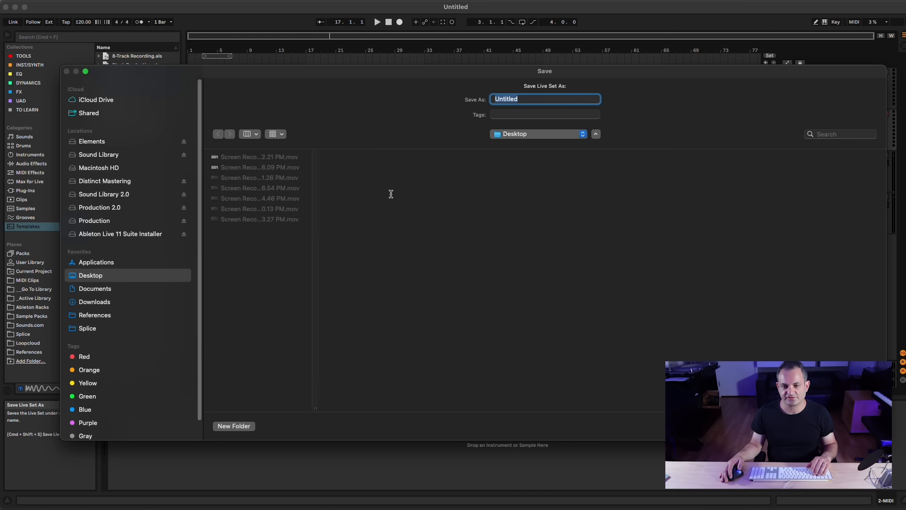
click(105, 208)
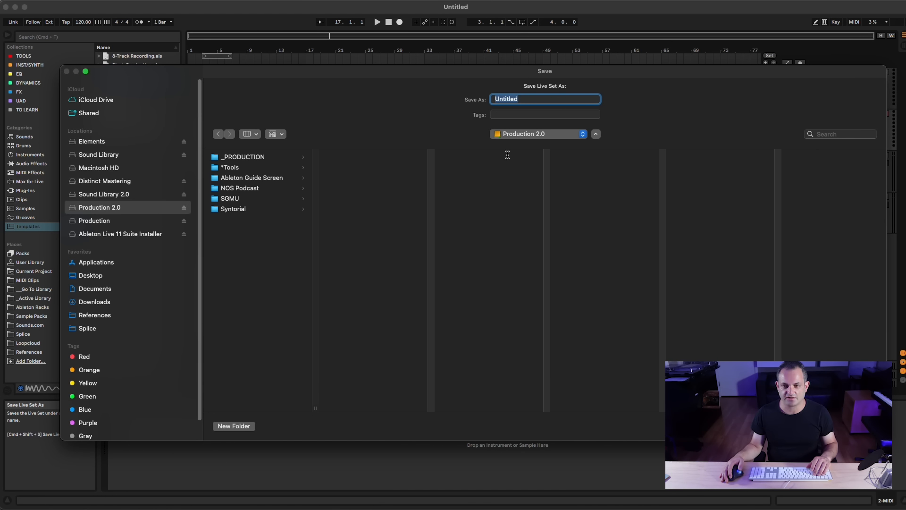
text(Ableton Guide)
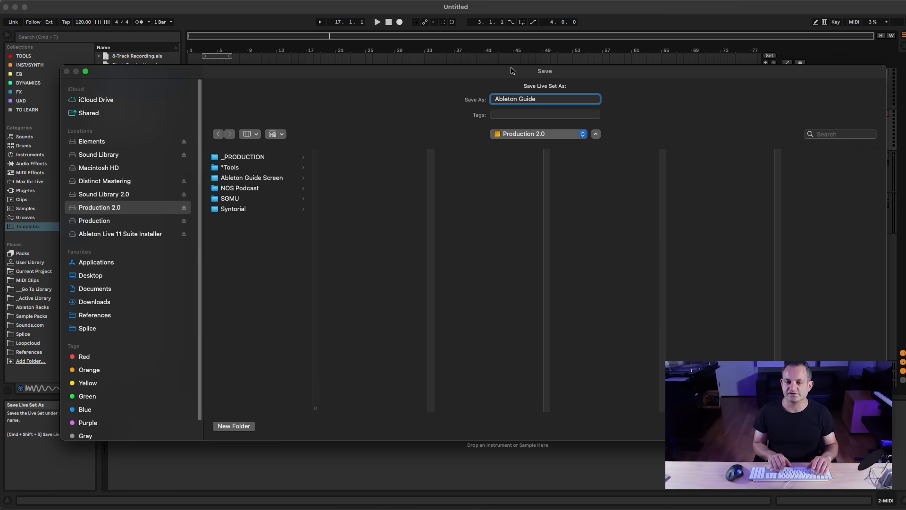
key(Return)
Switch to Finder and open the Ableton Guide Project folder on Production 2.0 to examine the saved set and project info
key(super+Tab)
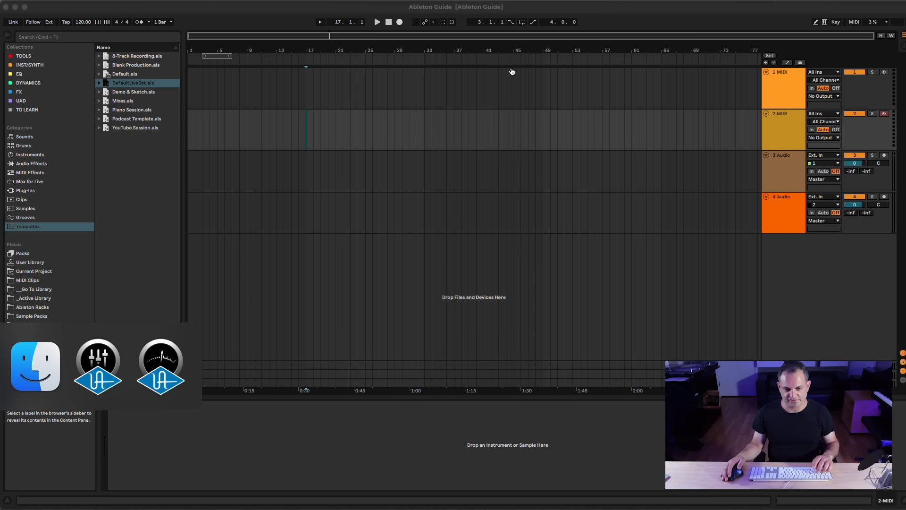
key(super+Tab)
key(super+Tab)
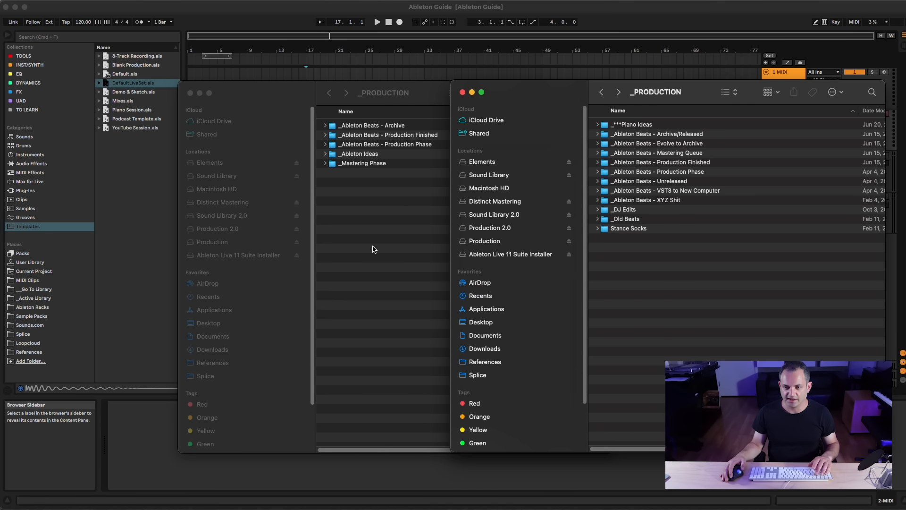
click(375, 248)
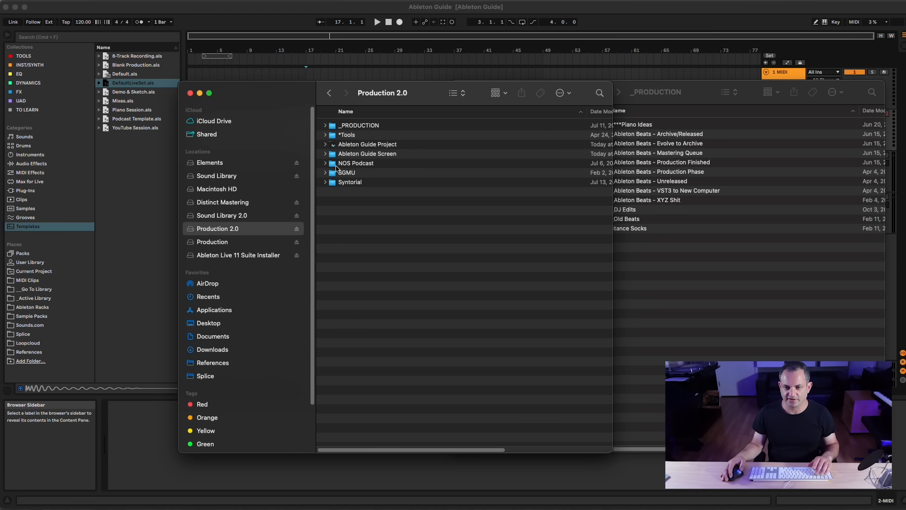
click(345, 146)
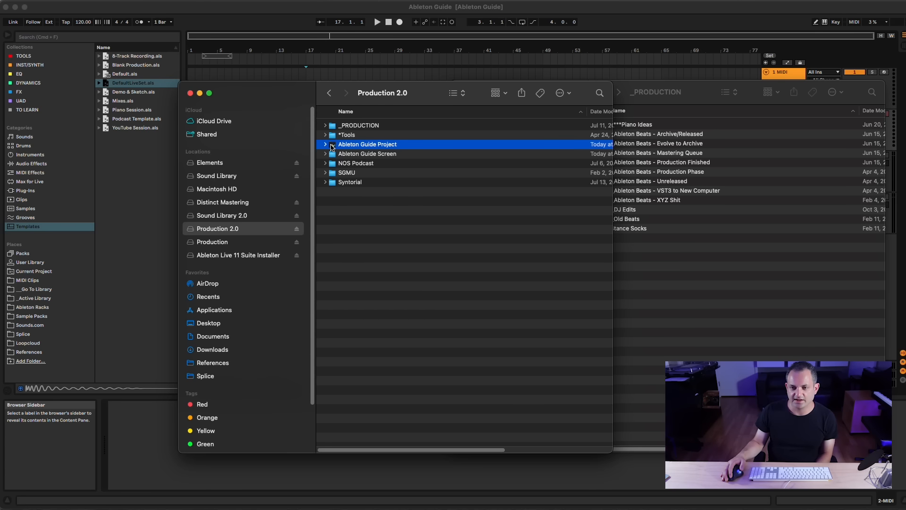
double_click(332, 147)
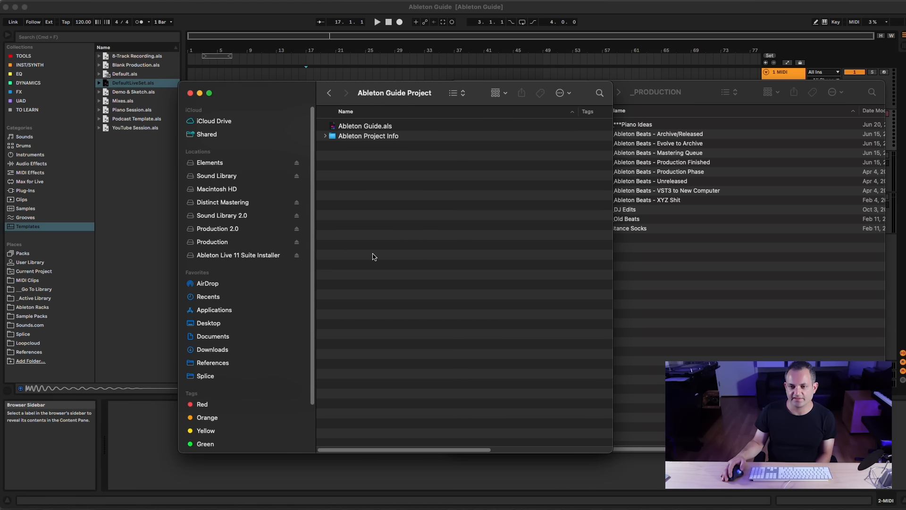
click(351, 125)
click(343, 138)
click(347, 183)
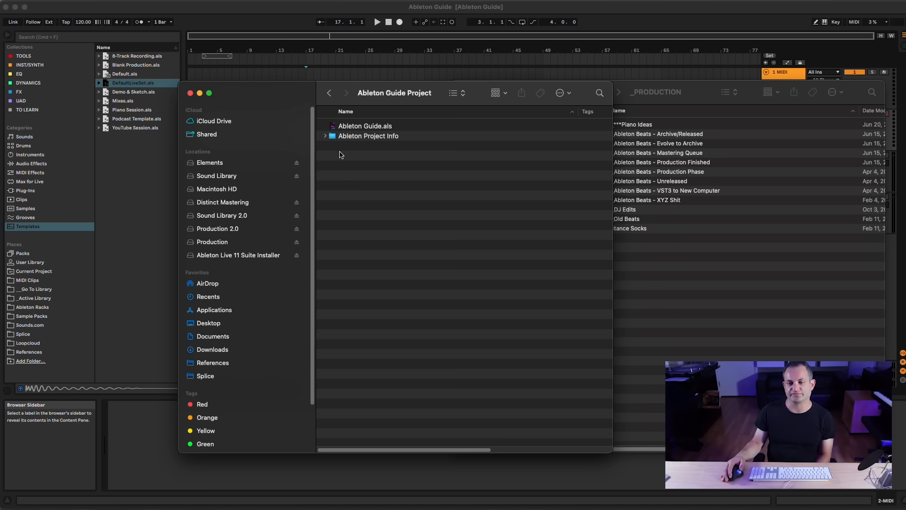
Create a new folder named "Assets" inside the Ableton Guide Project folder
right_click(358, 204)
click(372, 212)
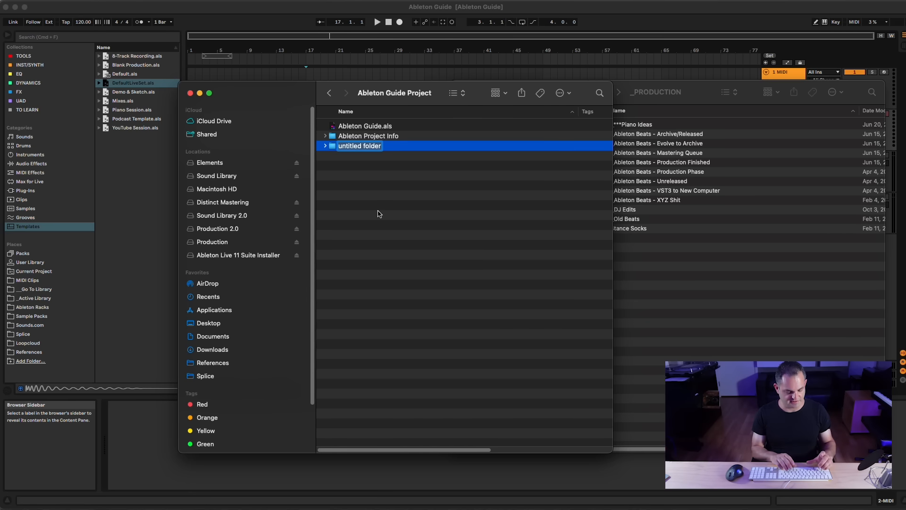
text(Assets)
key(Return)
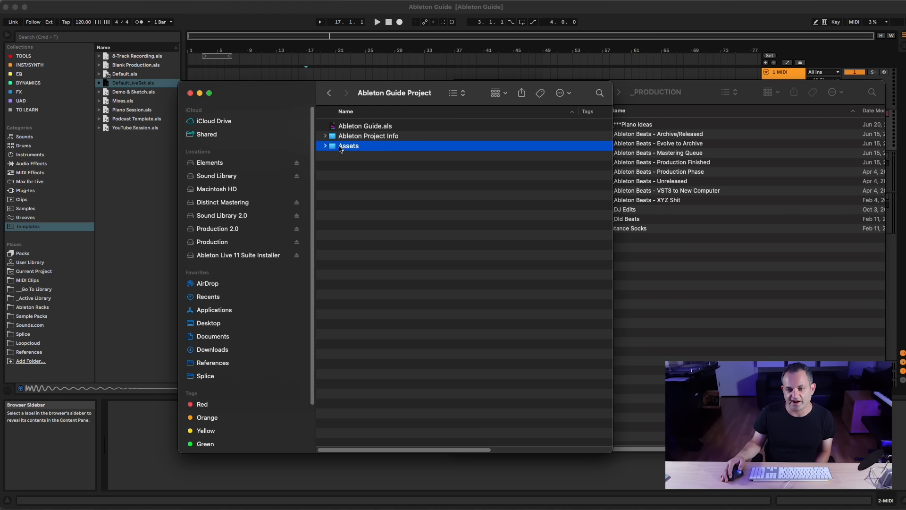
Create a second new folder named "Bounces" alongside Assets in the Ableton Guide Project folder
right_click(343, 177)
click(349, 184)
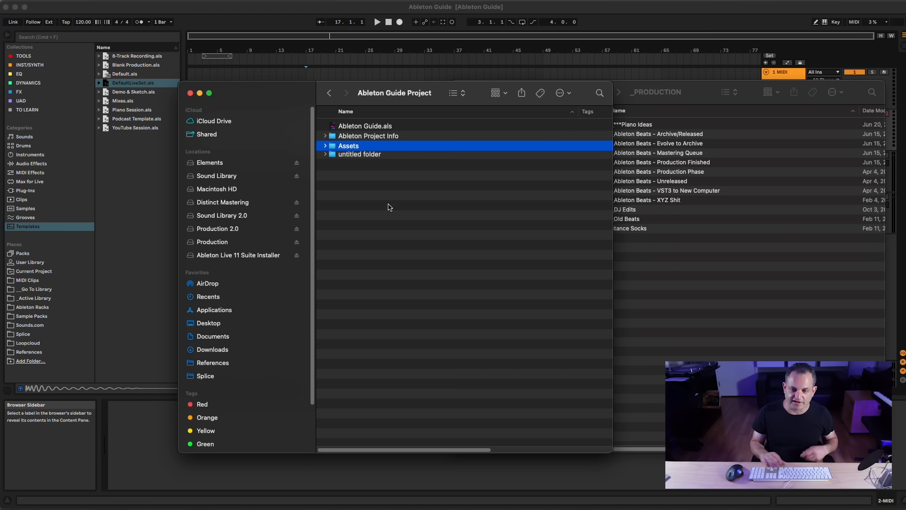
text(Bouncs)
key(BackSpace)
text(es)
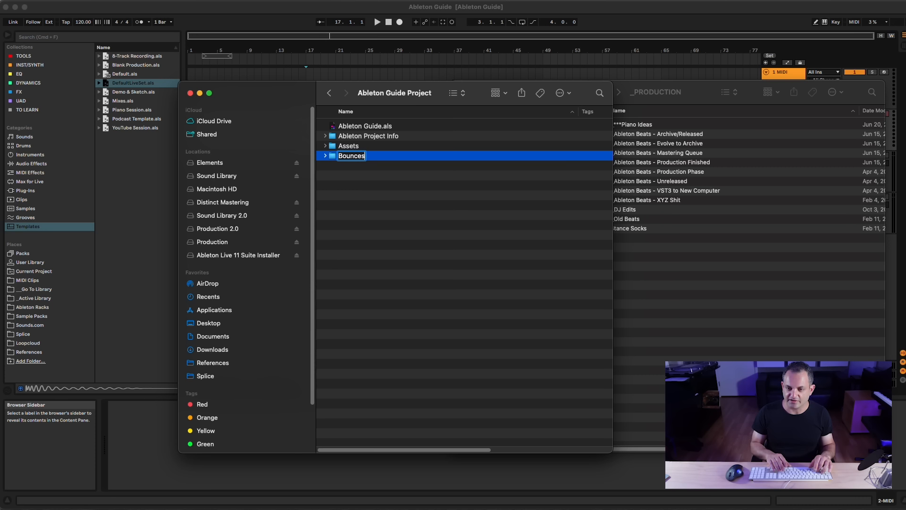
key(Return)
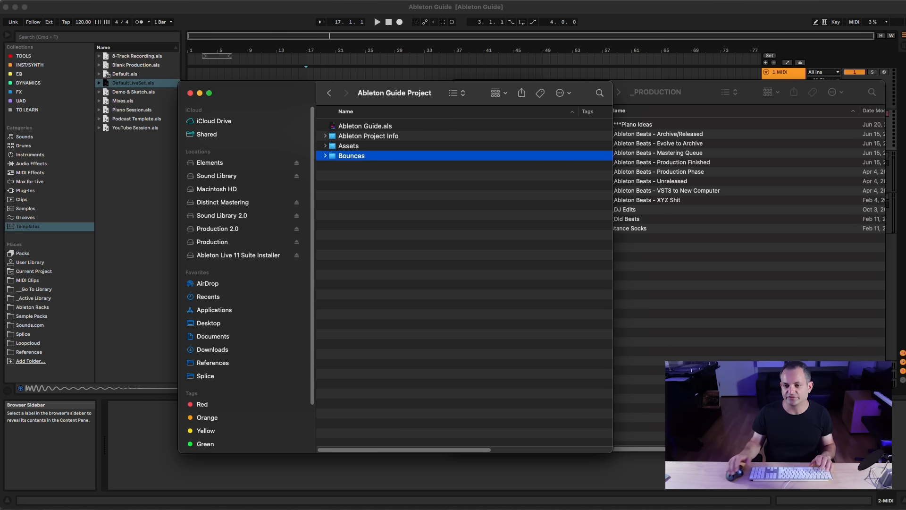
Go up to the Production 2.0 drive, reopen the Ableton Guide Project folder and select Ableton Guide.als
click(324, 156)
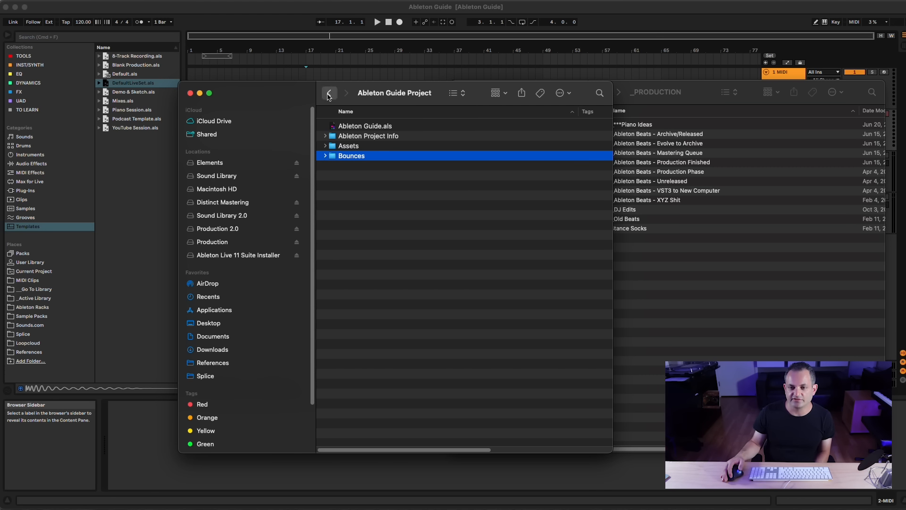
click(329, 93)
click(335, 146)
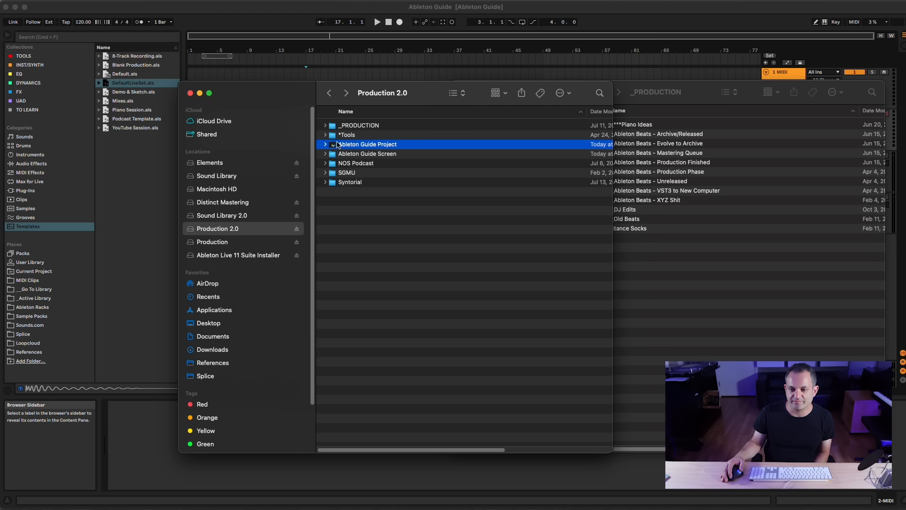
double_click(338, 145)
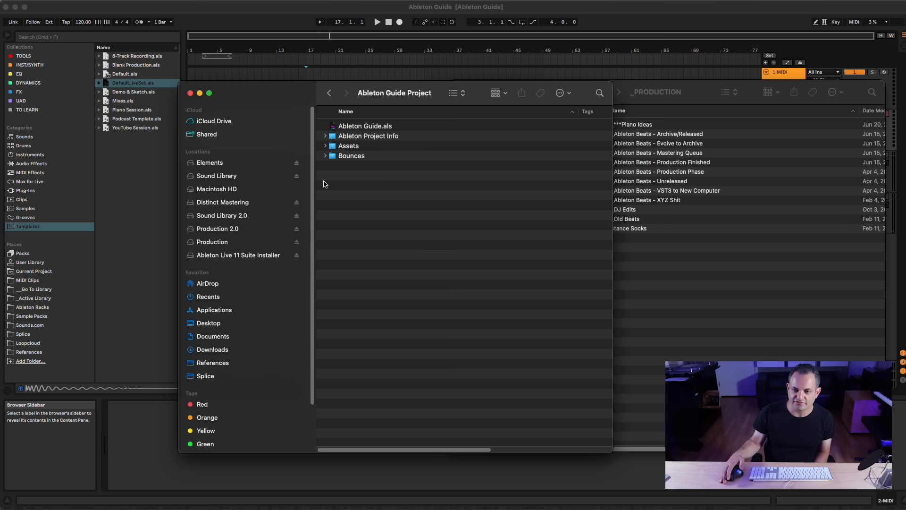
click(344, 127)
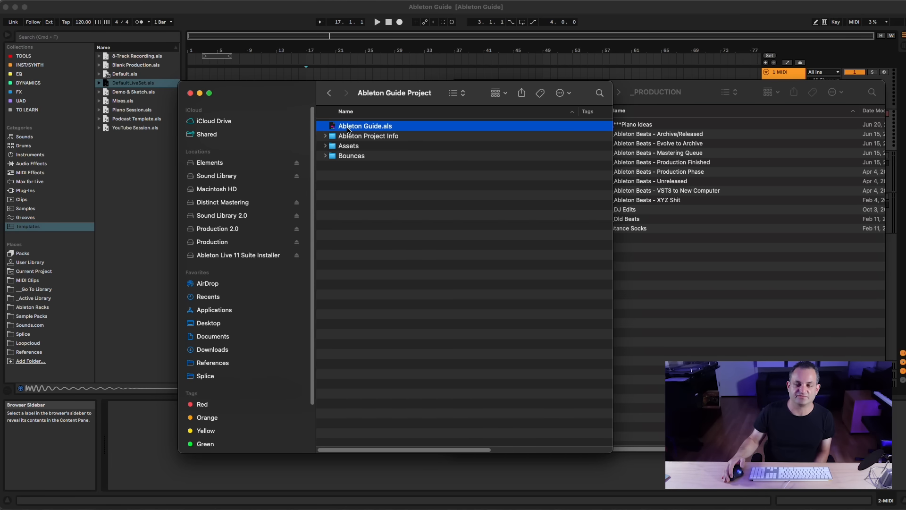
Return to the Production 2.0 drive and open the _Ableton Beats - Production Finished folder inside _PRODUCTION
click(327, 98)
double_click(344, 126)
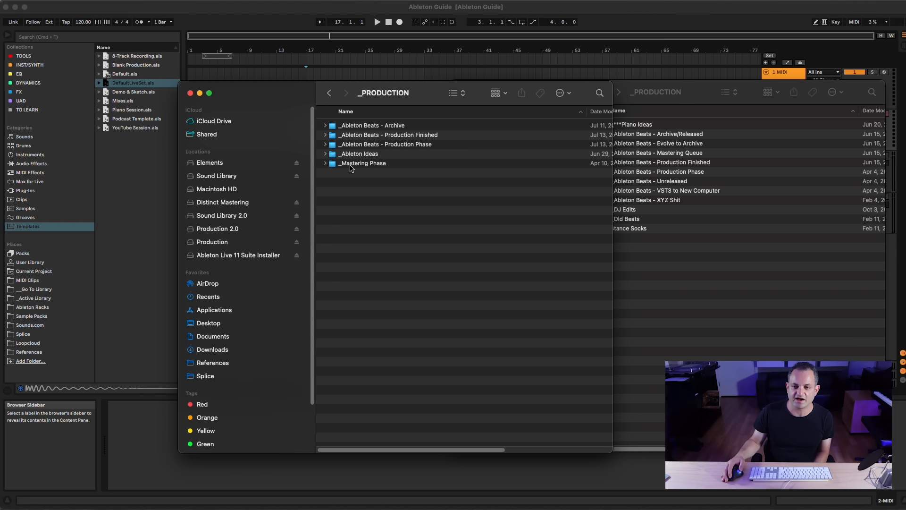
click(356, 128)
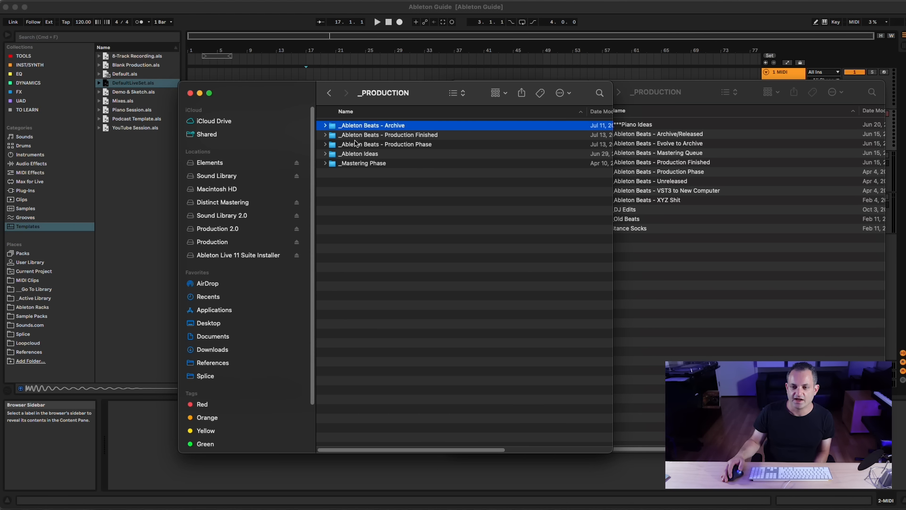
double_click(357, 137)
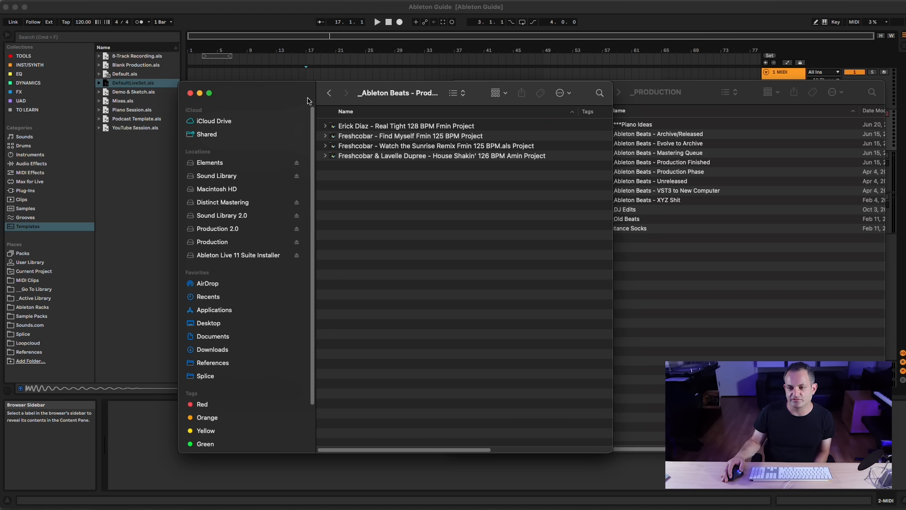
Move the Finder window aside and examine how the finished project folders are named
drag(310, 99, 283, 98)
click(330, 127)
click(338, 156)
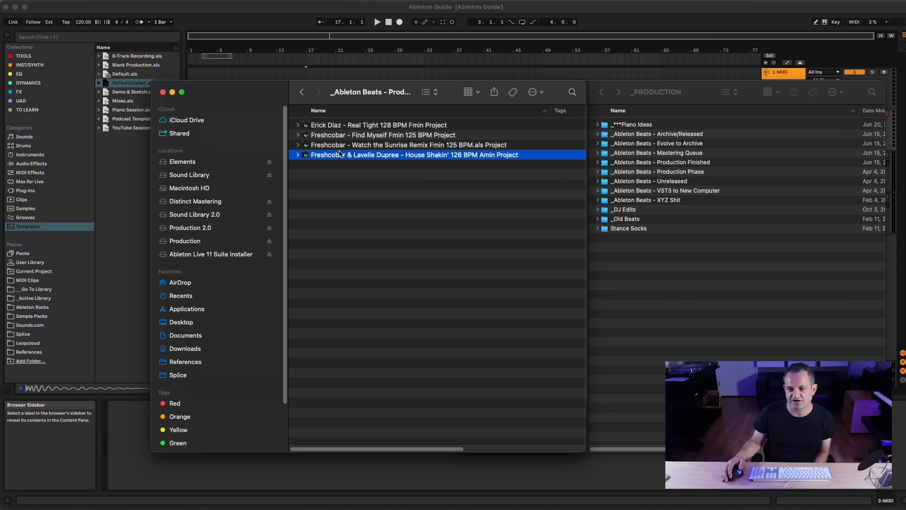
click(325, 137)
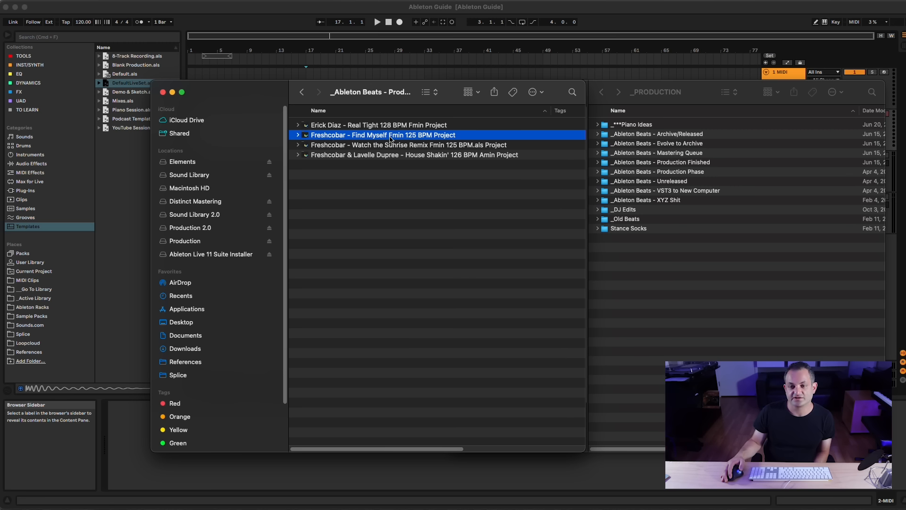
In the other _PRODUCTION window, look through the _Ableton Beats - Archive/Released folder and return to the parent folder
click(693, 194)
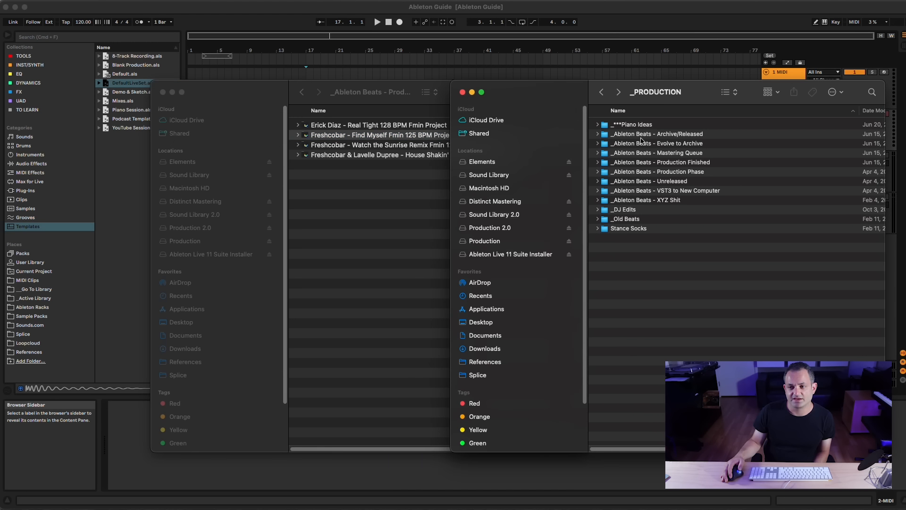
double_click(644, 134)
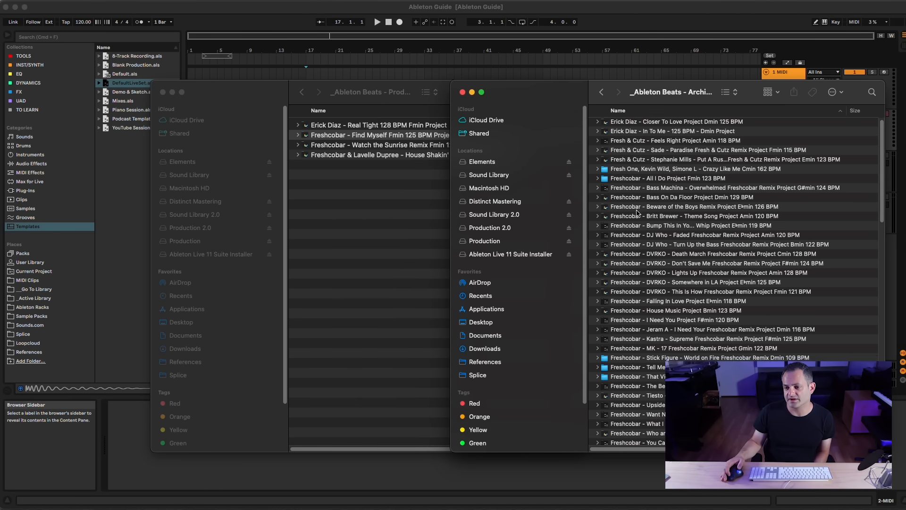
scroll(637, 213, down, 10)
click(602, 91)
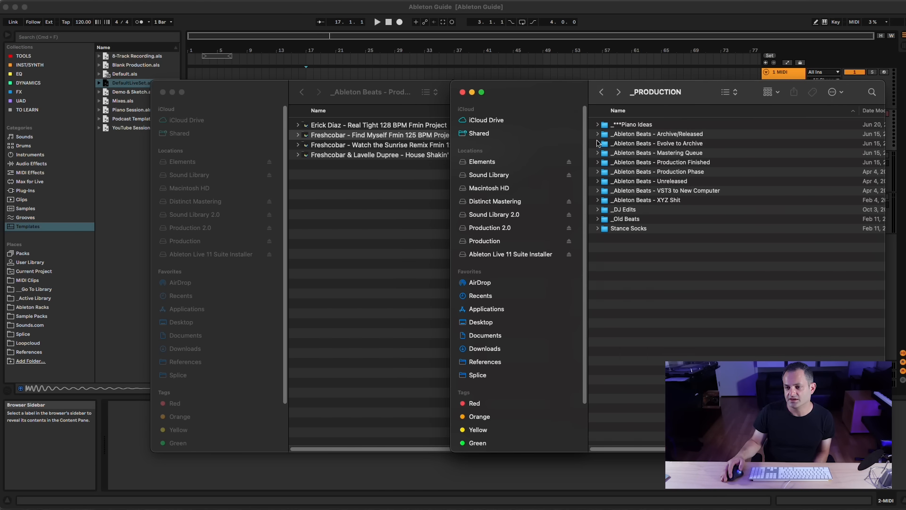
Expand the Archive/Released, Evolve to Archive, Mastering Queue and following _Ableton Beats folders in place and look through their projects
click(597, 134)
scroll(598, 141, down, 10)
scroll(598, 142, down, 15)
click(597, 352)
click(599, 360)
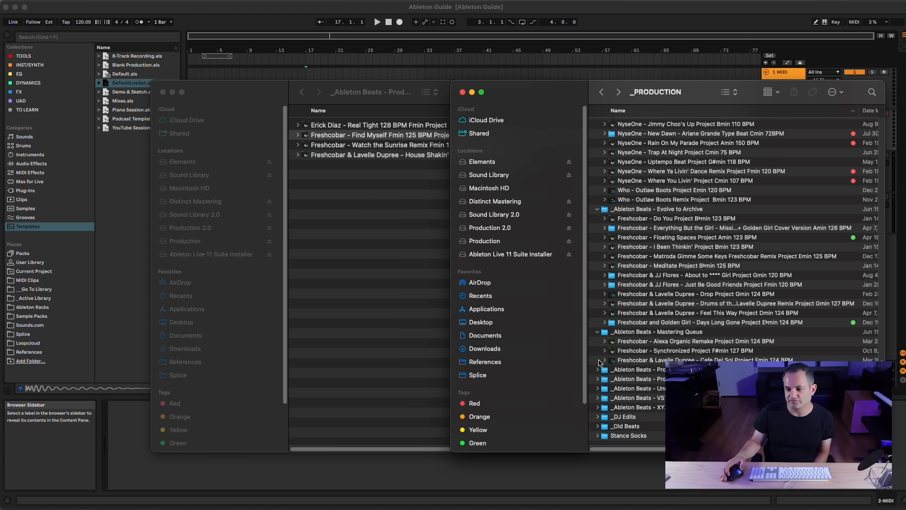
click(597, 369)
click(598, 379)
scroll(630, 257, down, 10)
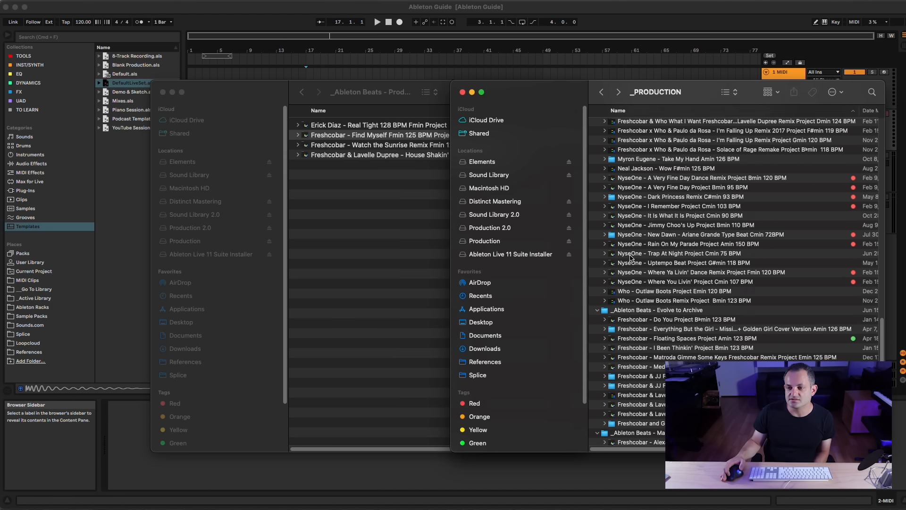
Return to the start of the expanded _PRODUCTION folder list, bring the finished projects window forward and switch back to Ableton Live
scroll(717, 327, up, 15)
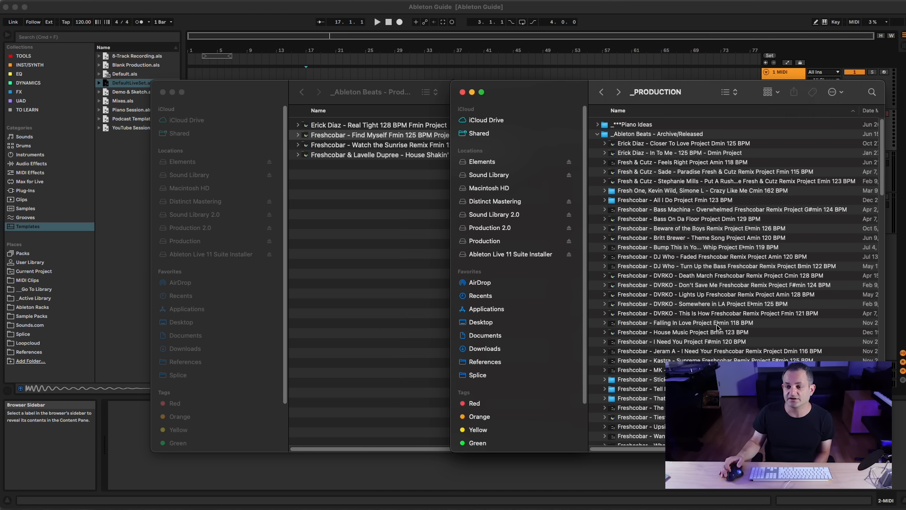
click(382, 253)
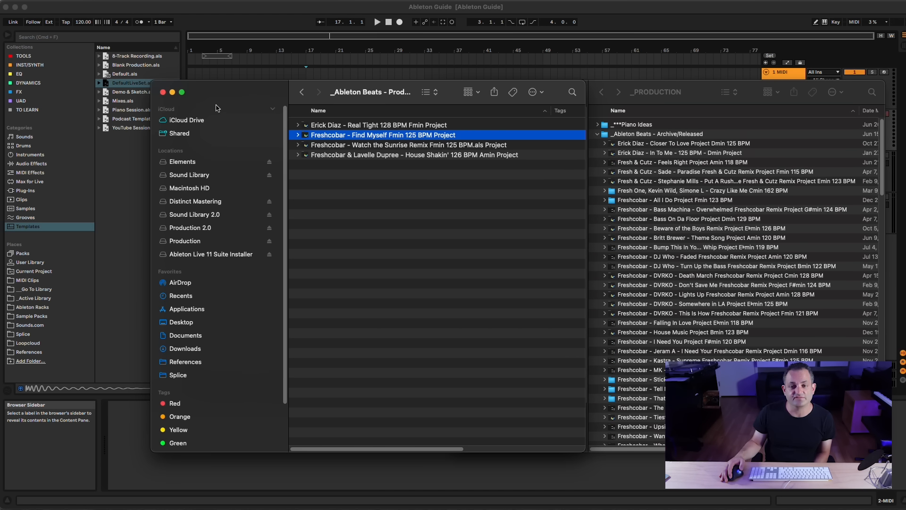
click(221, 17)
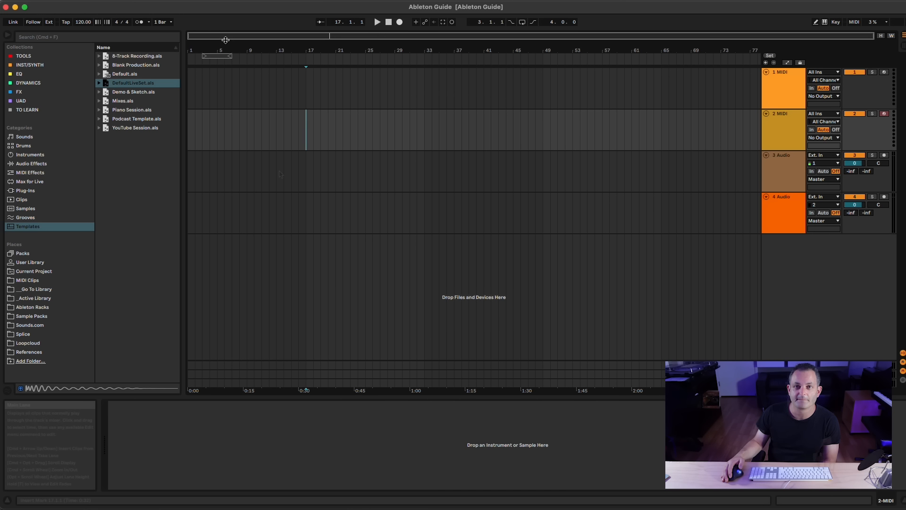
Switch to Finder and examine the Backup folder of the Freshcobar - Find Myself project, leaving it collapsed
key(super+Tab)
key(super+Tab)
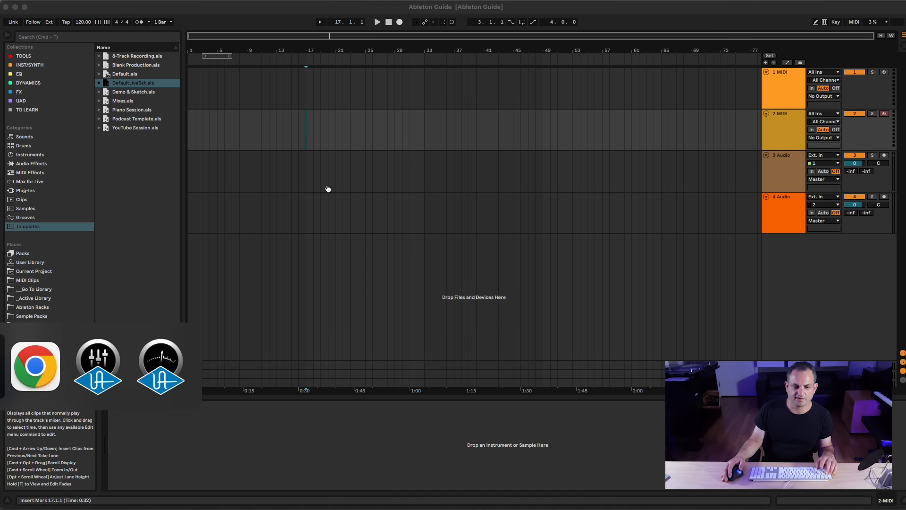
key(super+Tab)
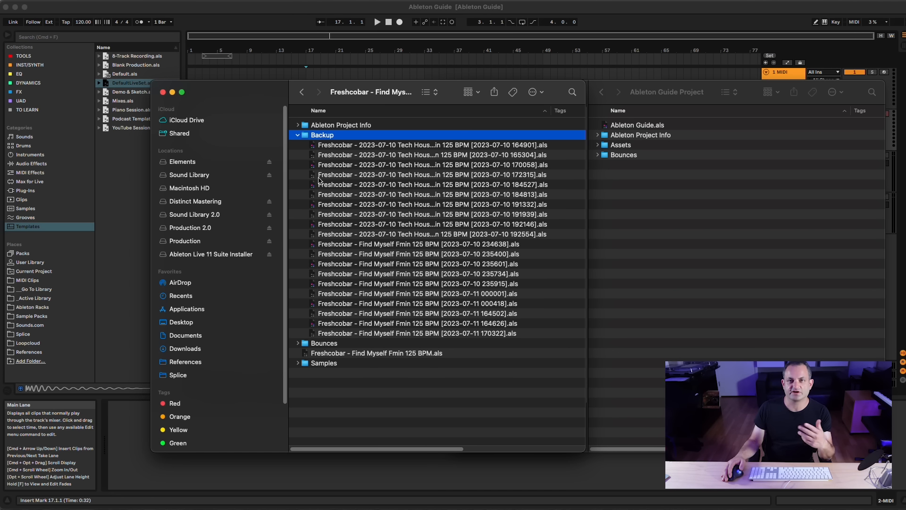
click(298, 136)
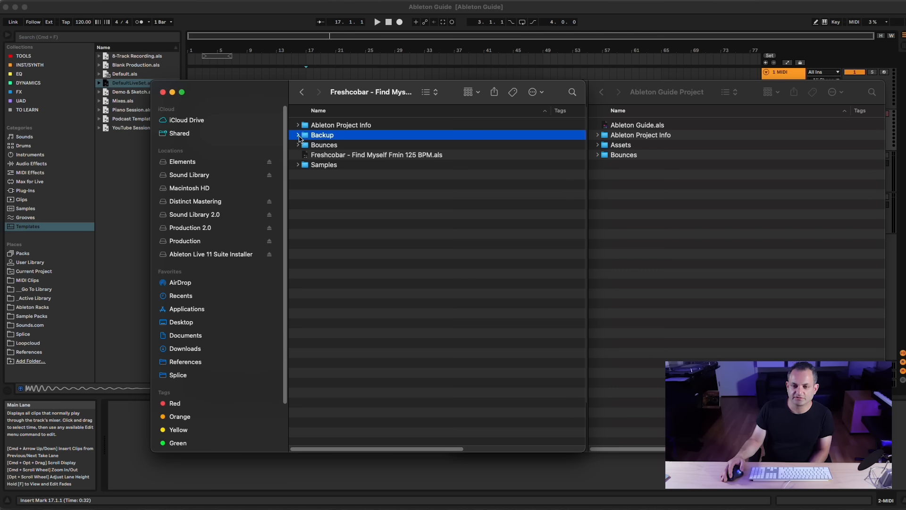
click(298, 135)
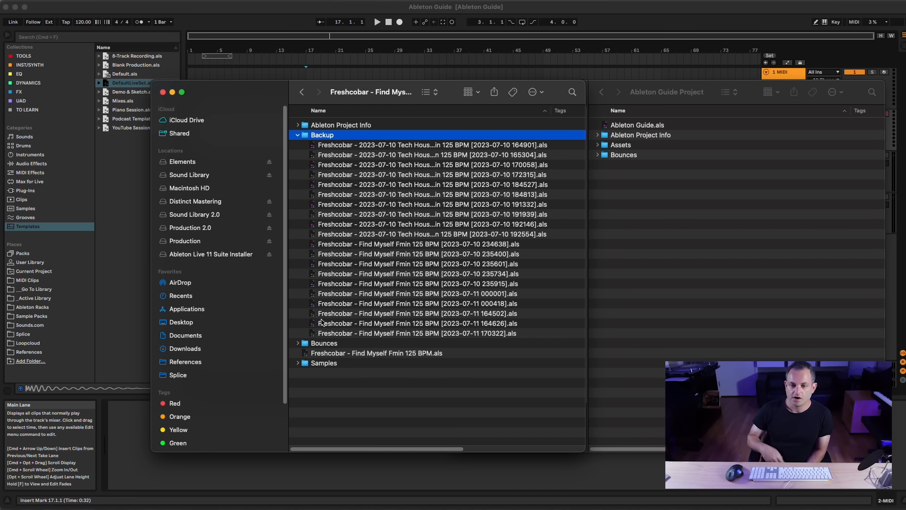
click(298, 135)
click(328, 237)
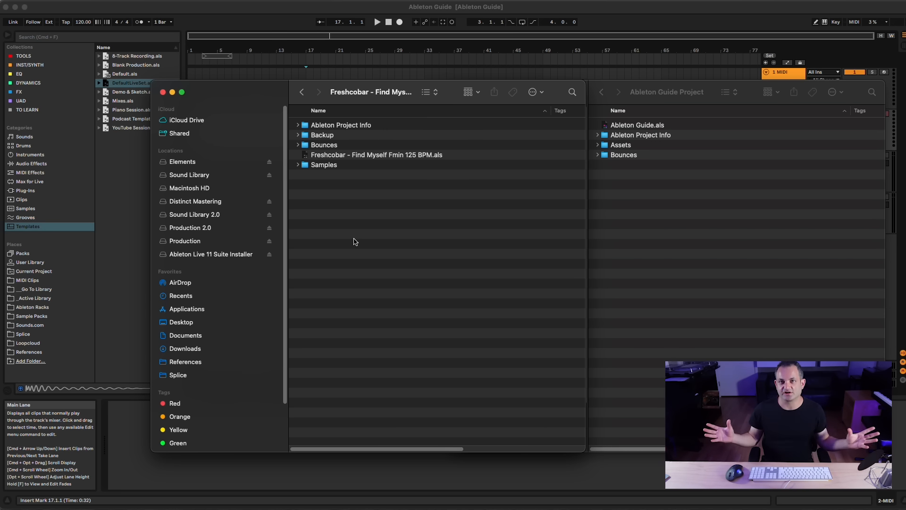
Select the Find Myself project's main .als file and go back up to the _PRODUCTION folder
click(306, 159)
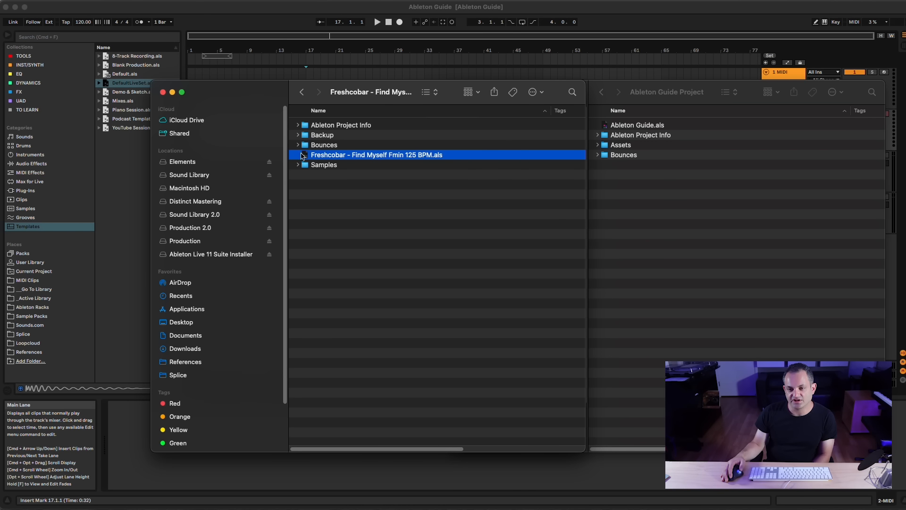
click(297, 95)
click(311, 147)
click(321, 212)
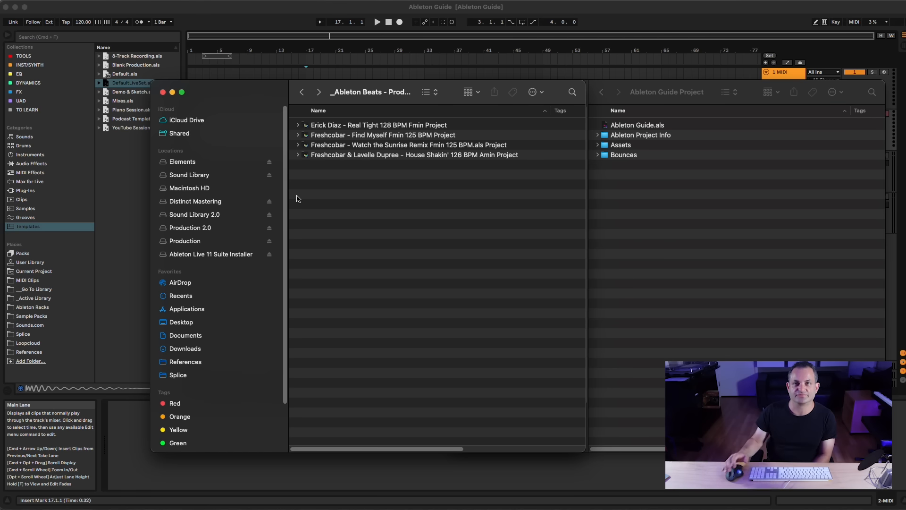
click(302, 92)
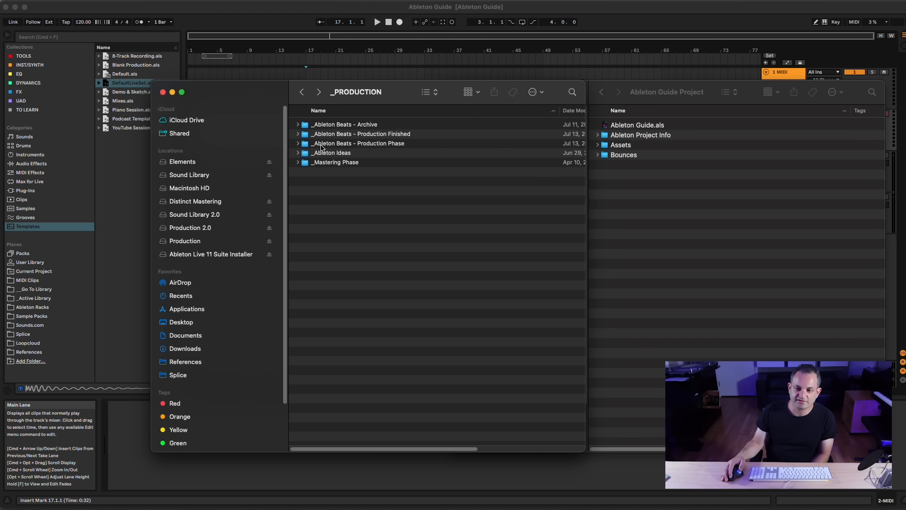
Walk through the _PRODUCTION folders for each stage, from the Production Phase through Production Finished to Archive
key(Down)
key(Down)
key(Down)
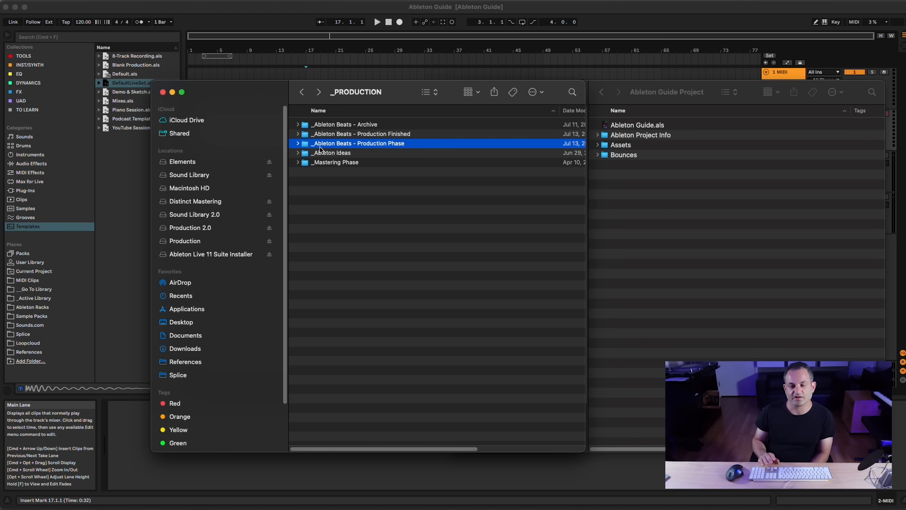
key(Down)
key(Up)
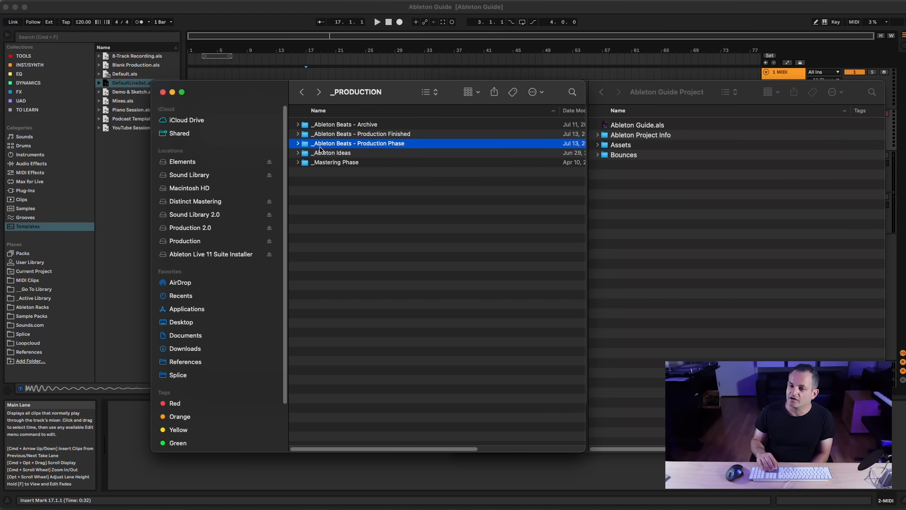
key(Up)
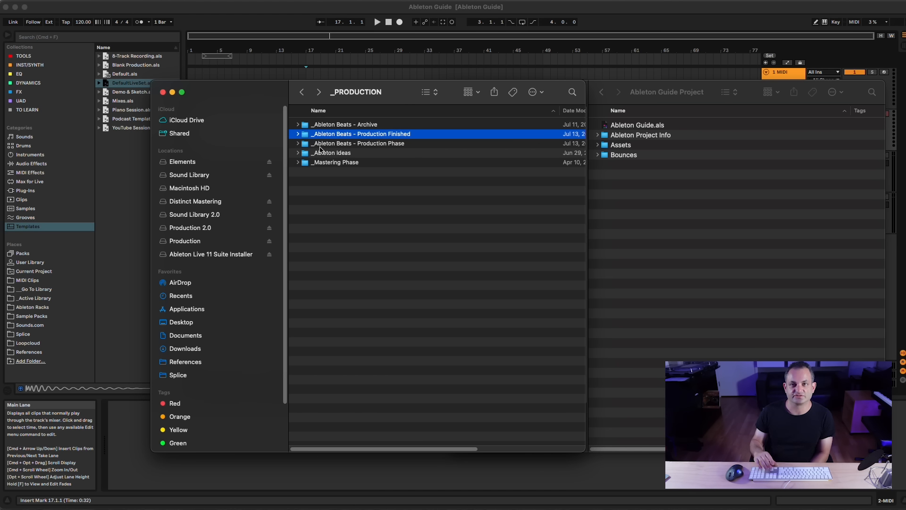
key(Up)
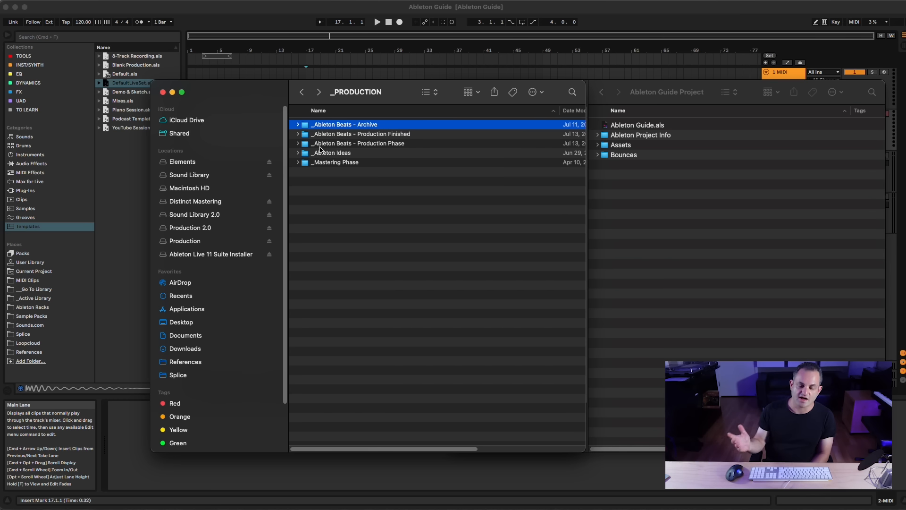
Move the _PRODUCTION window aside and close the Ableton Guide Project window to return to Ableton Live
drag(261, 90, 222, 97)
click(558, 94)
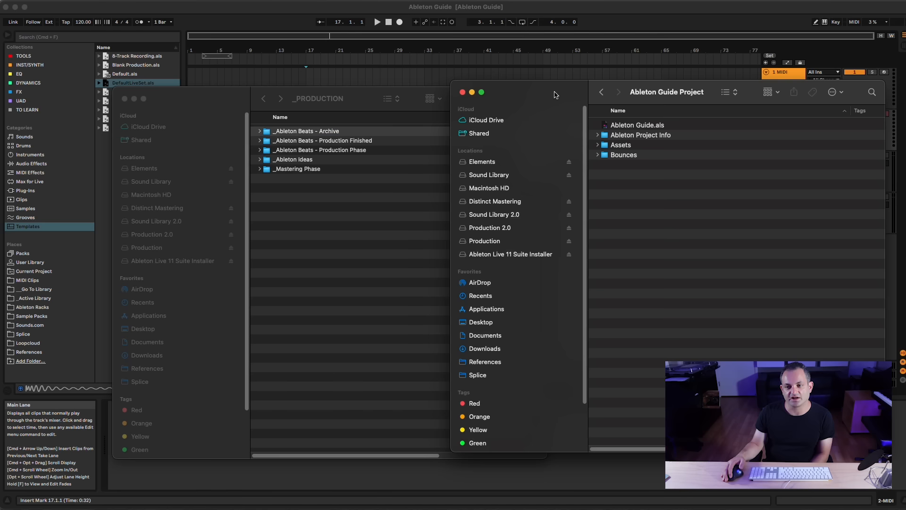
click(460, 92)
click(450, 216)
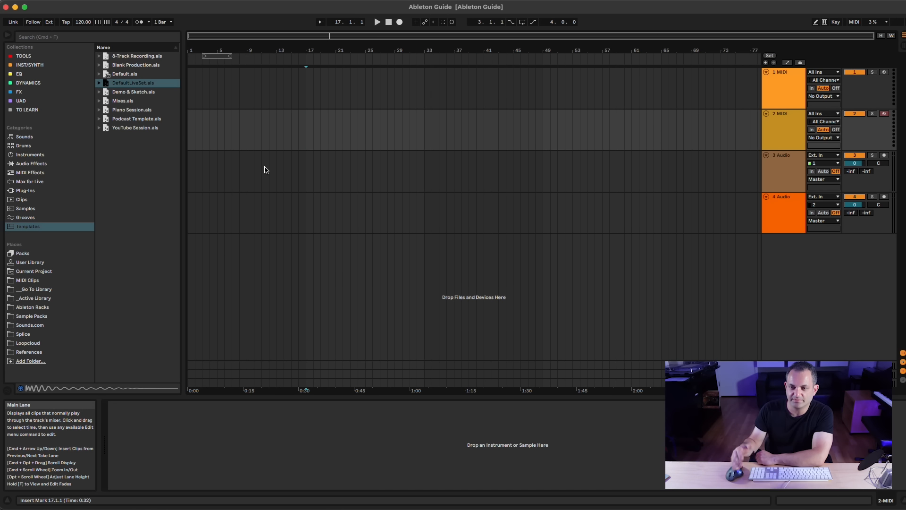
Set the insert marker to 1.1.1 and enlarge the mixer in Session View before returning to Arrangement View
click(190, 137)
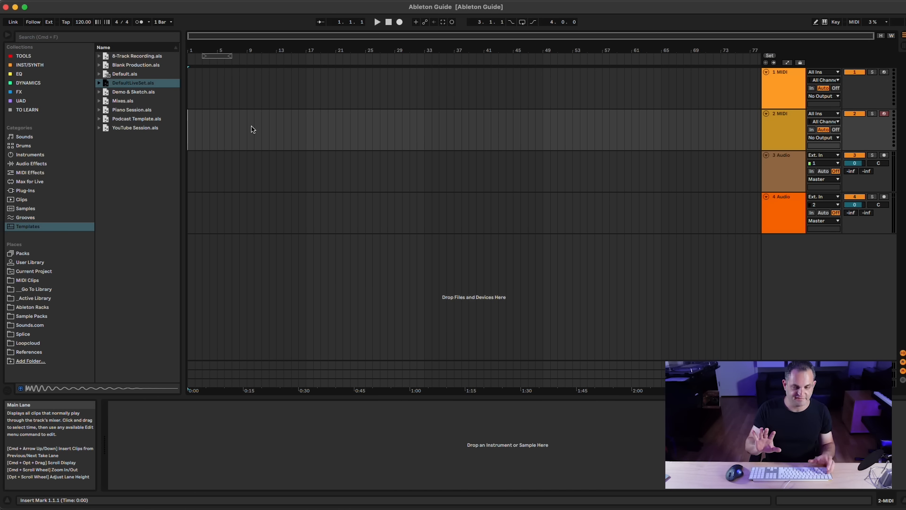
key(Tab)
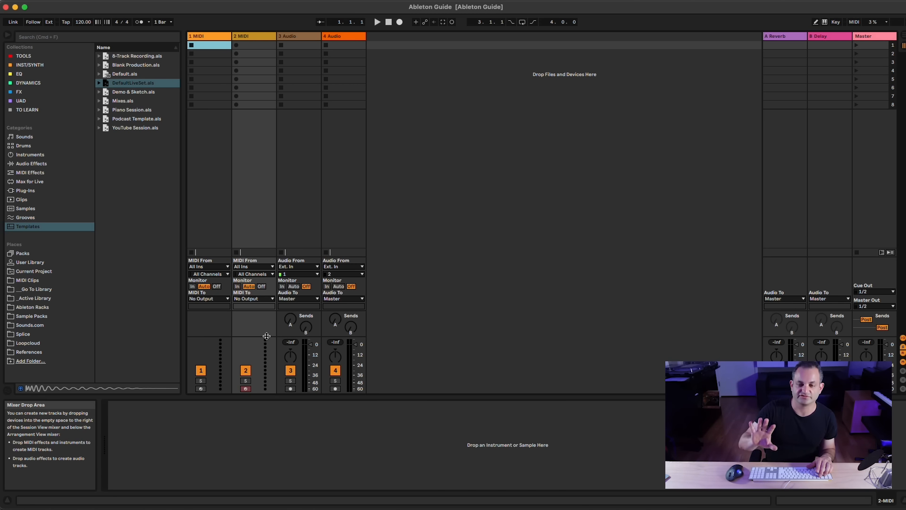
drag(266, 336, 255, 258)
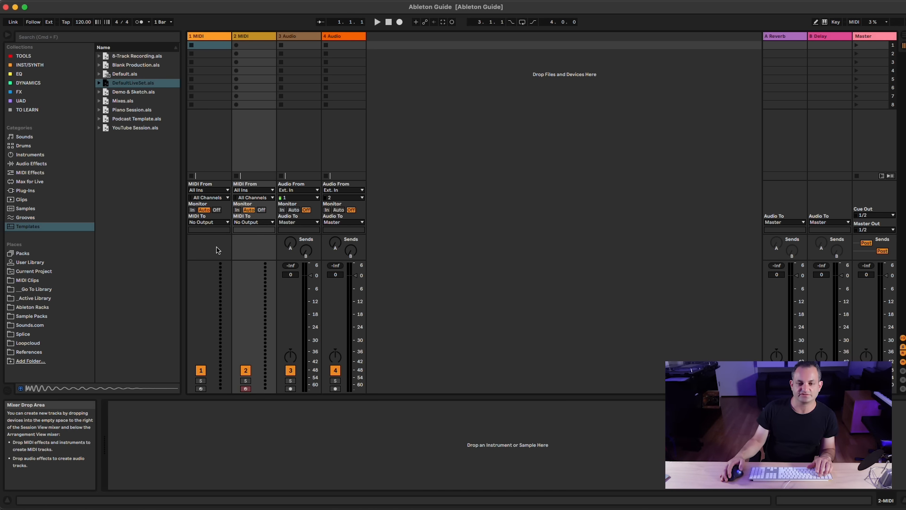
key(Tab)
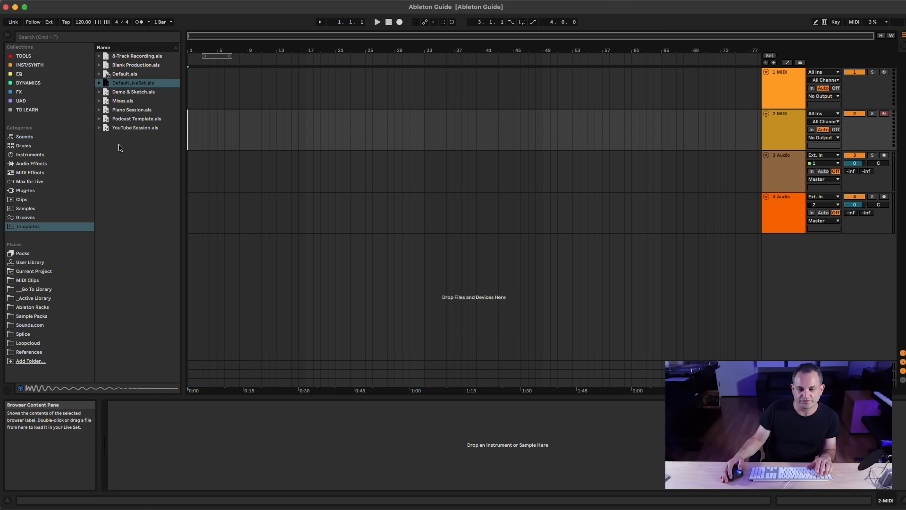
Highlight the Default.als and DefaultLiveSet.als templates in the browser, and compare Session View with Arrangement View
click(126, 74)
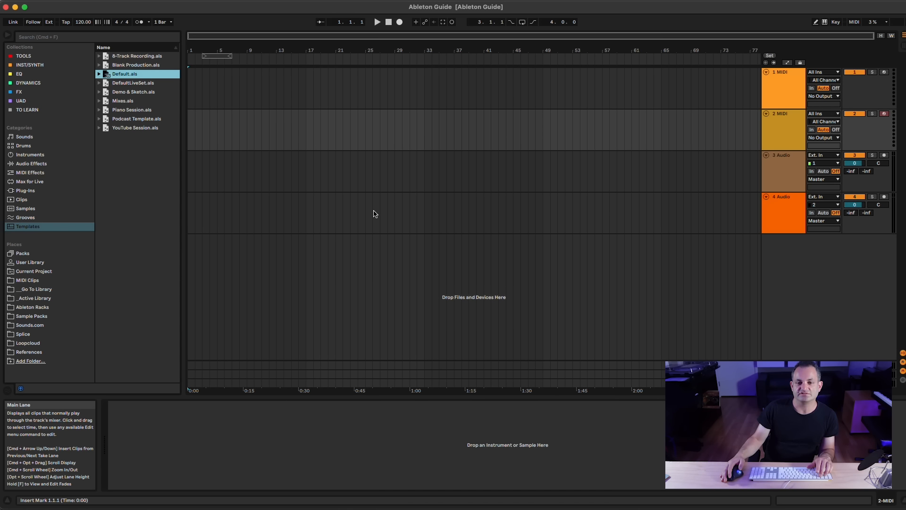
key(Down)
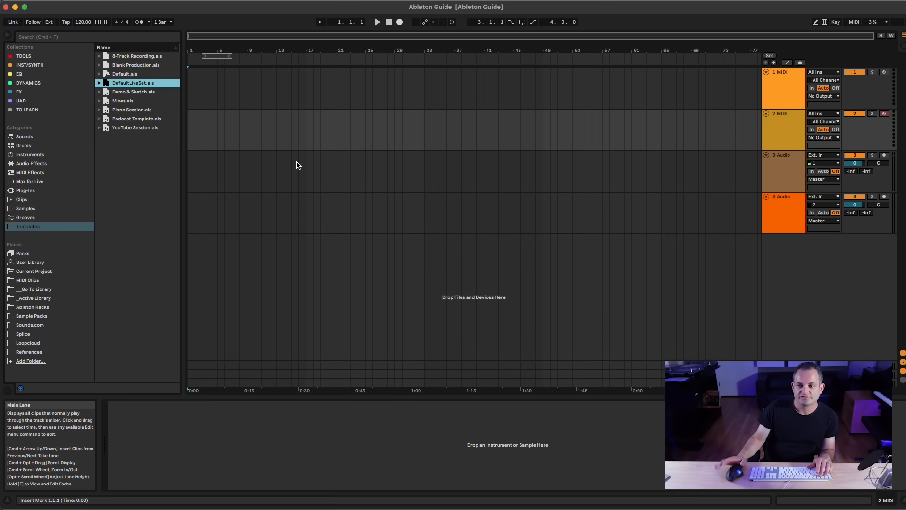
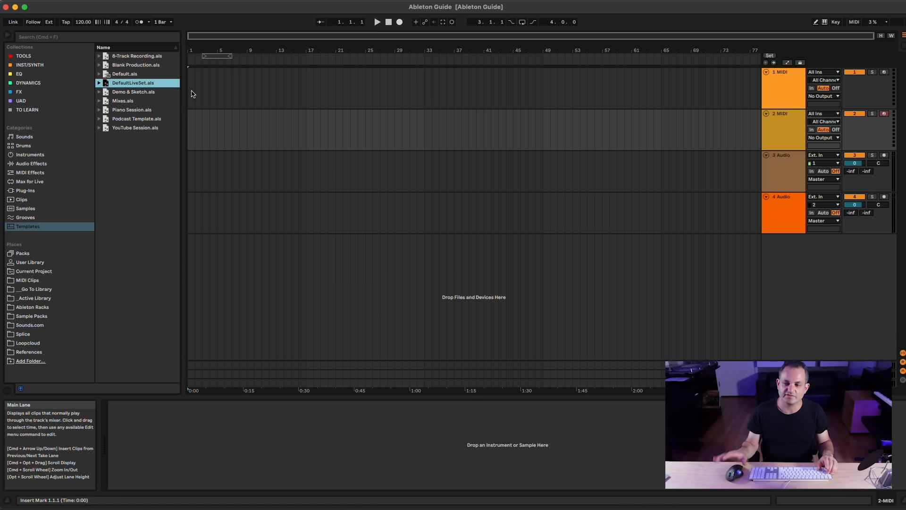
key(Tab)
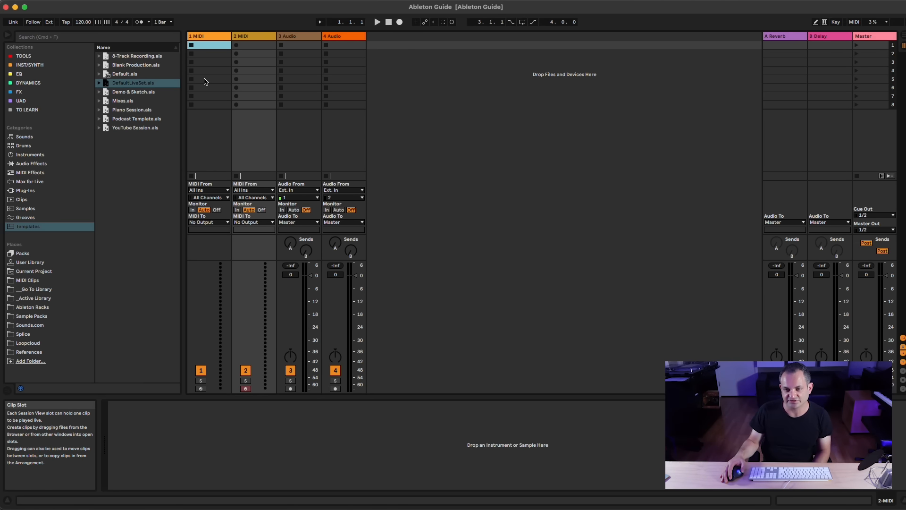
key(Tab)
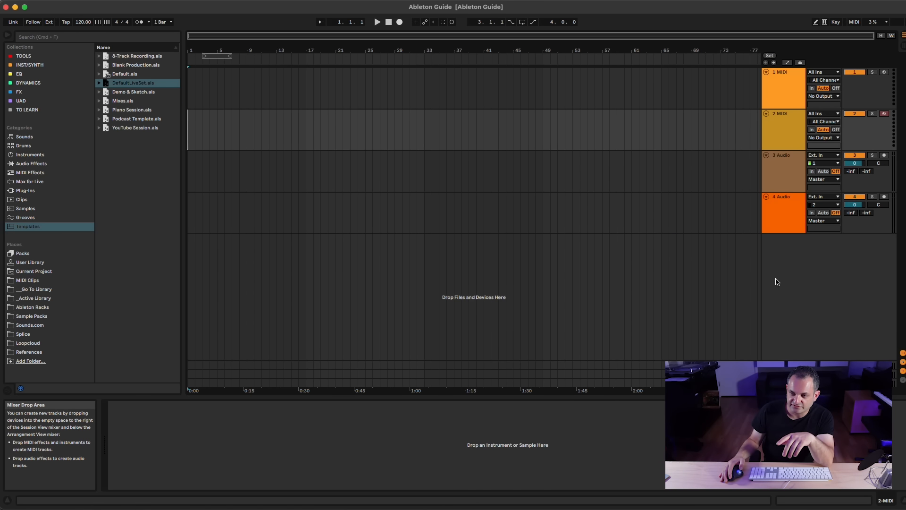
Select the two MIDI and two audio tracks in turn in Arrangement View, ending on the 1 MIDI track
click(774, 100)
click(774, 129)
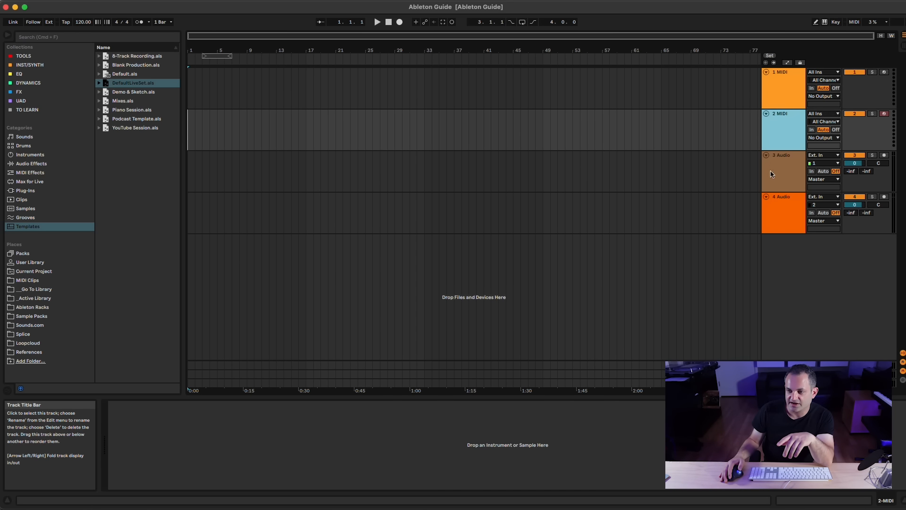
click(773, 175)
click(769, 219)
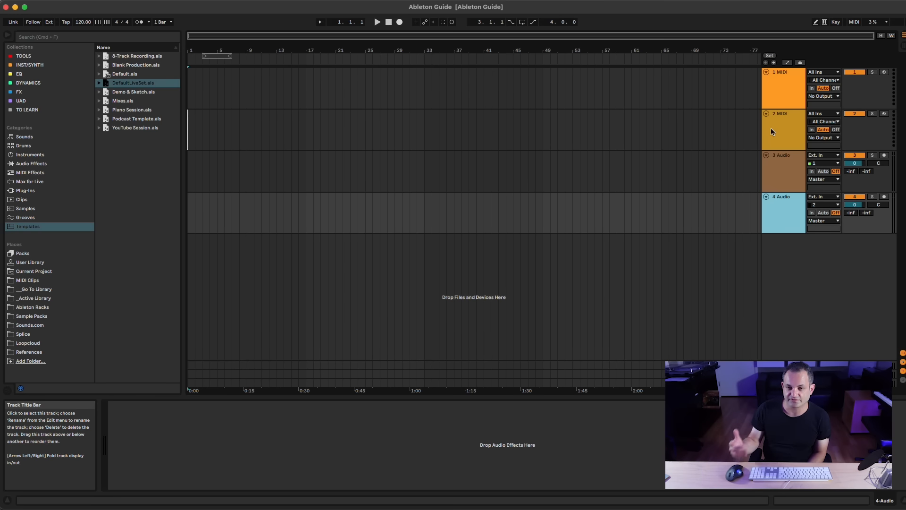
click(771, 128)
click(771, 92)
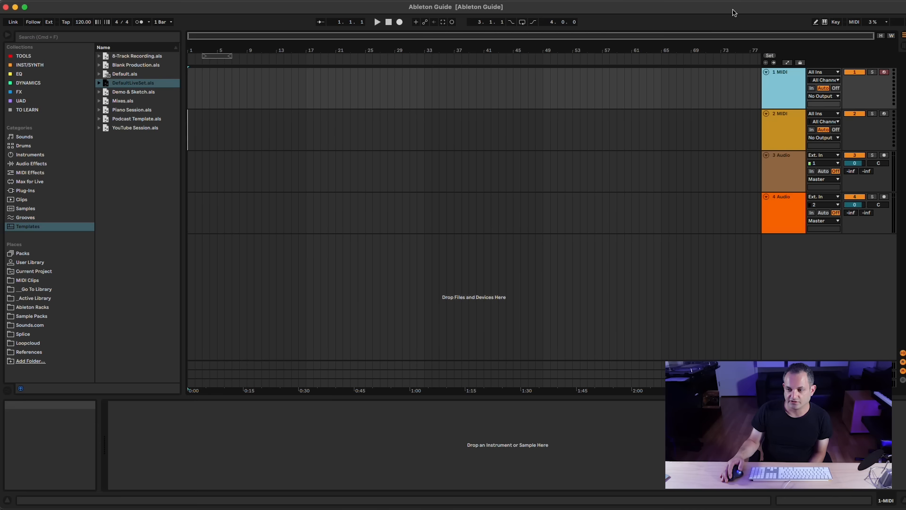
drag(732, 6, 729, 5)
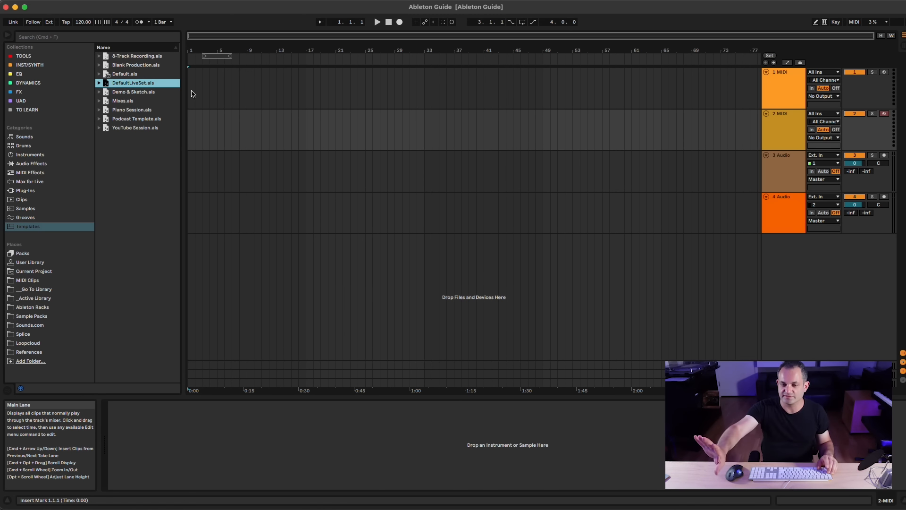
Show Session View again, return to Arrangement View and go through the four track headers, finishing on 1 MIDI
key(Tab)
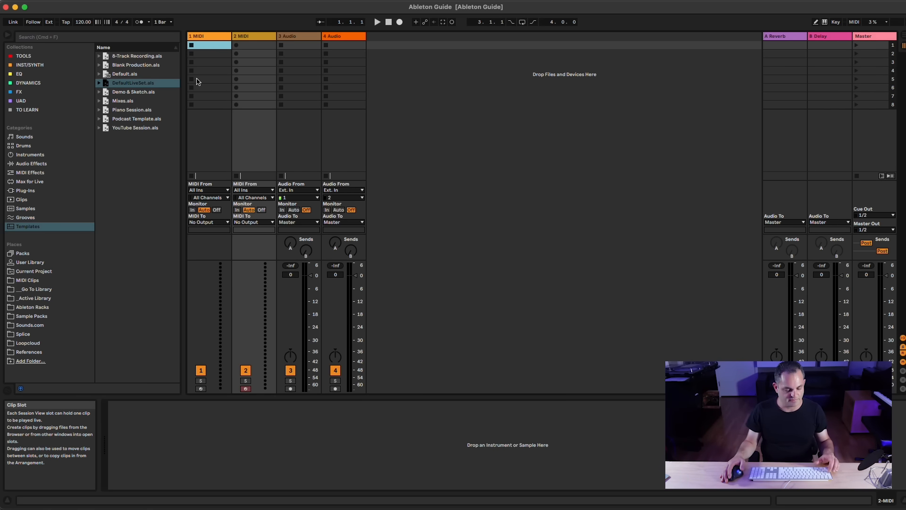
key(Tab)
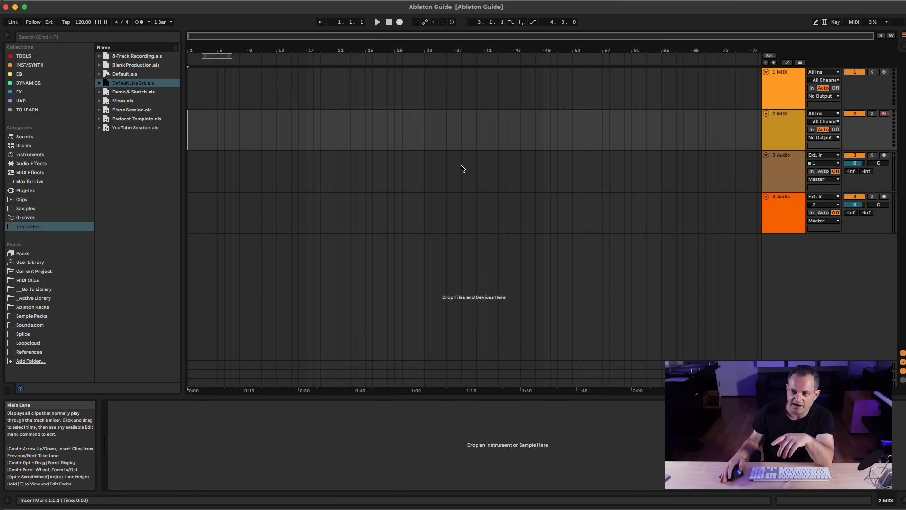
click(772, 91)
click(774, 129)
click(772, 176)
click(769, 217)
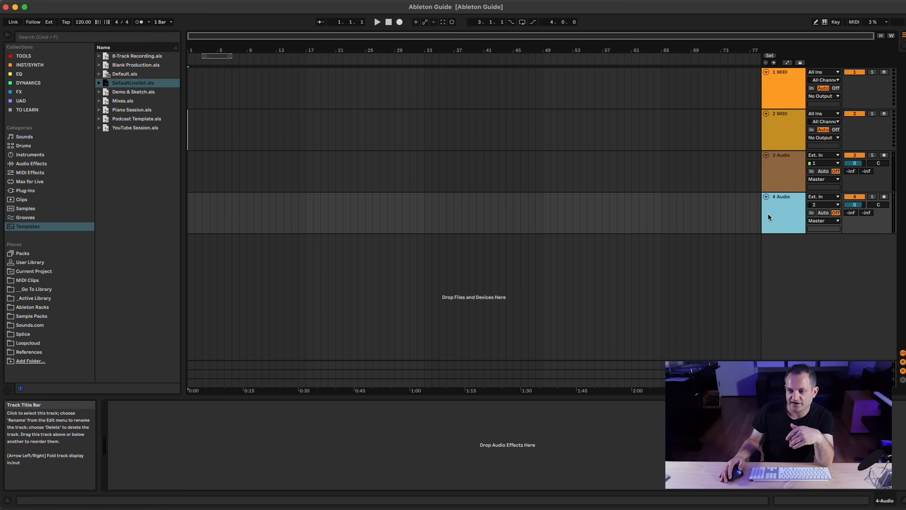
click(772, 127)
click(773, 94)
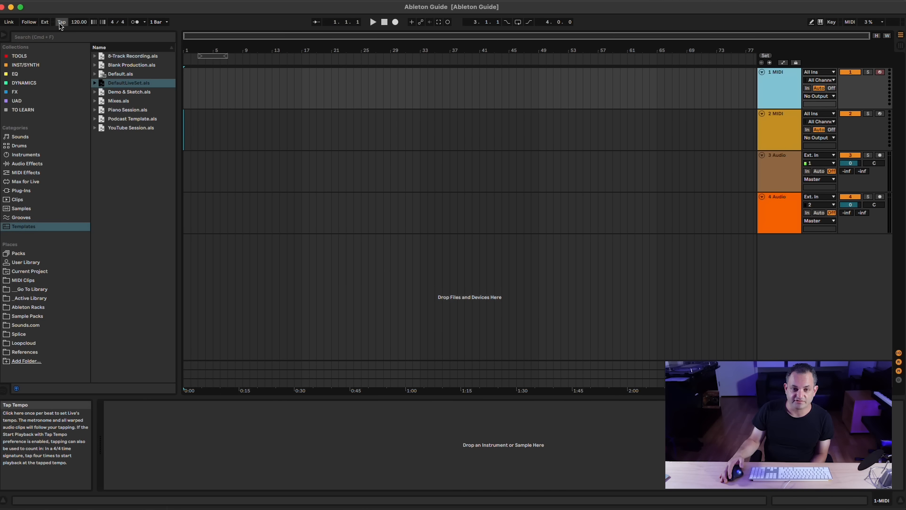
Set the project tempo to 125 BPM
click(78, 21)
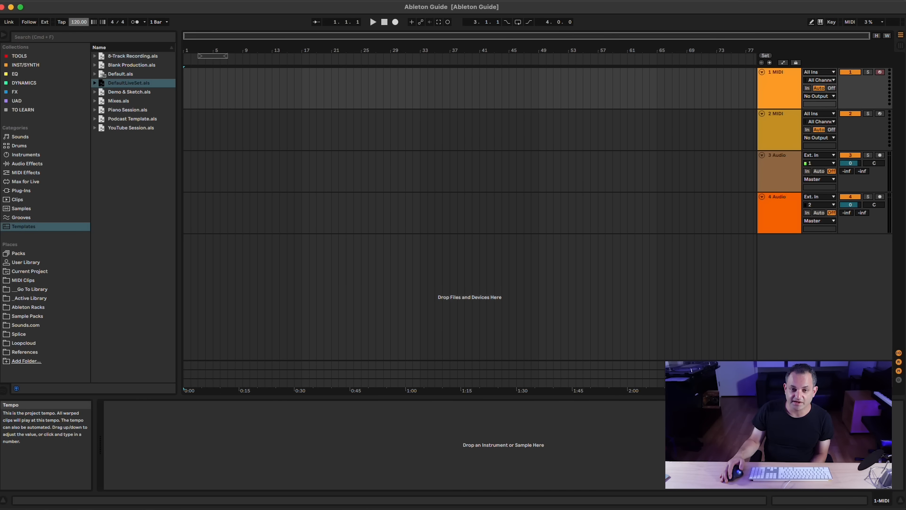
text(125)
key(Return)
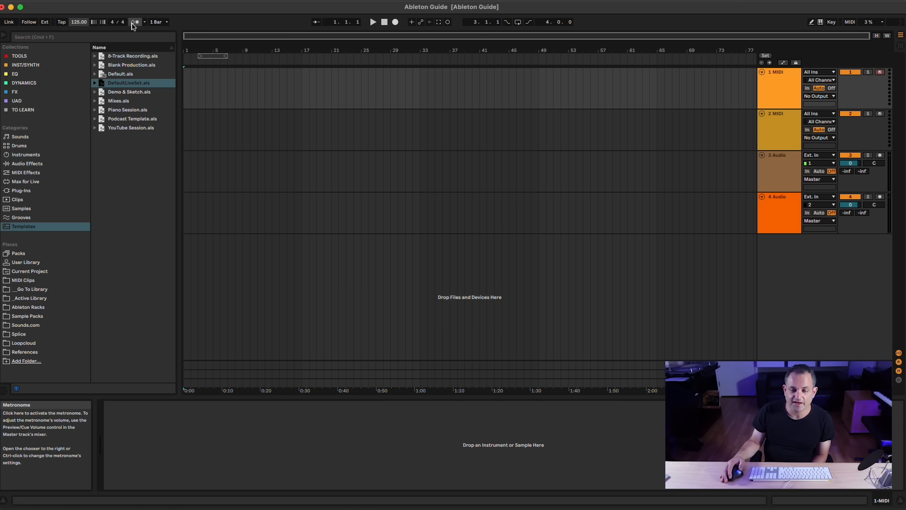
Turn the metronome on, look through its count-in, sound and rhythm options, and turn it off again
click(134, 22)
click(144, 22)
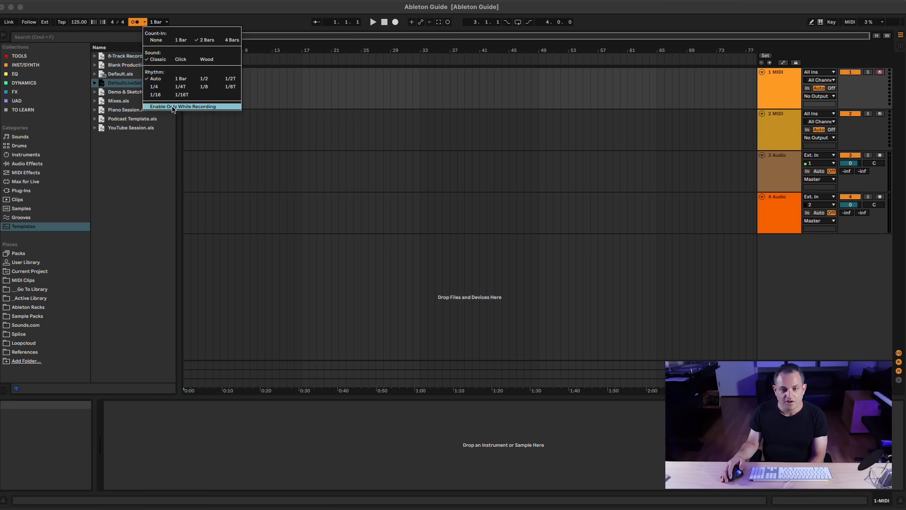
click(135, 24)
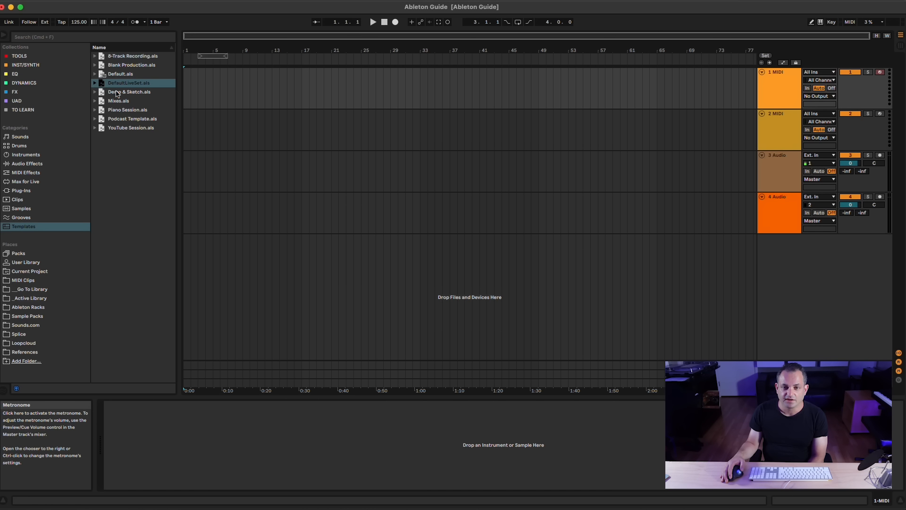
click(132, 22)
Examine the global launch quantization choices, from None and 8 Bars down to 1/32, keeping 1 Bar selected
click(159, 22)
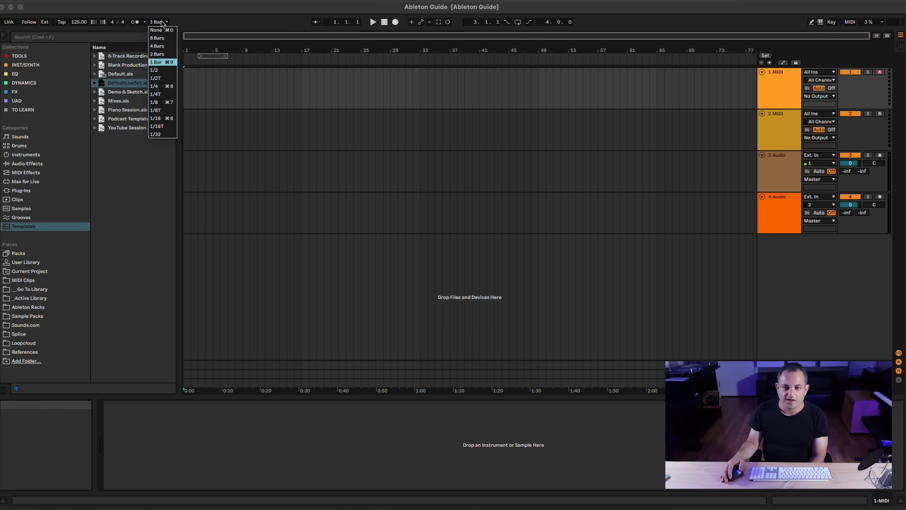
click(160, 24)
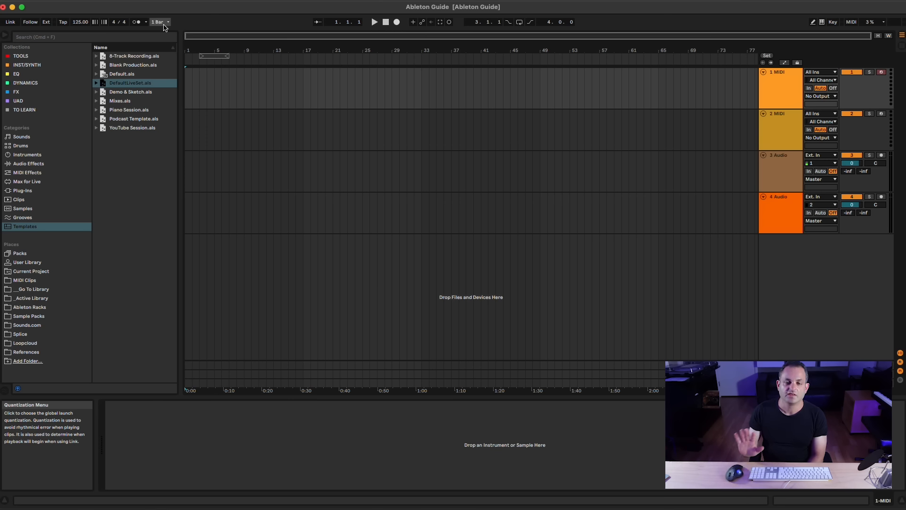
click(159, 22)
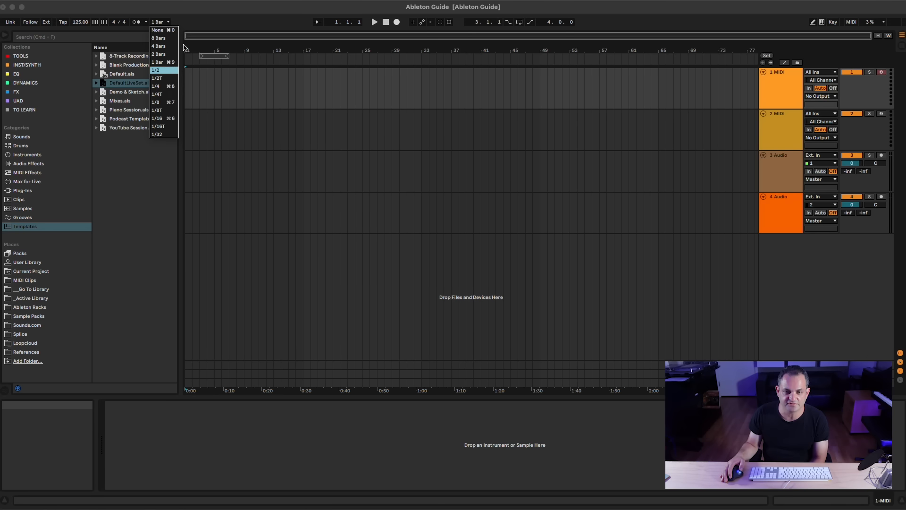
click(187, 27)
click(160, 22)
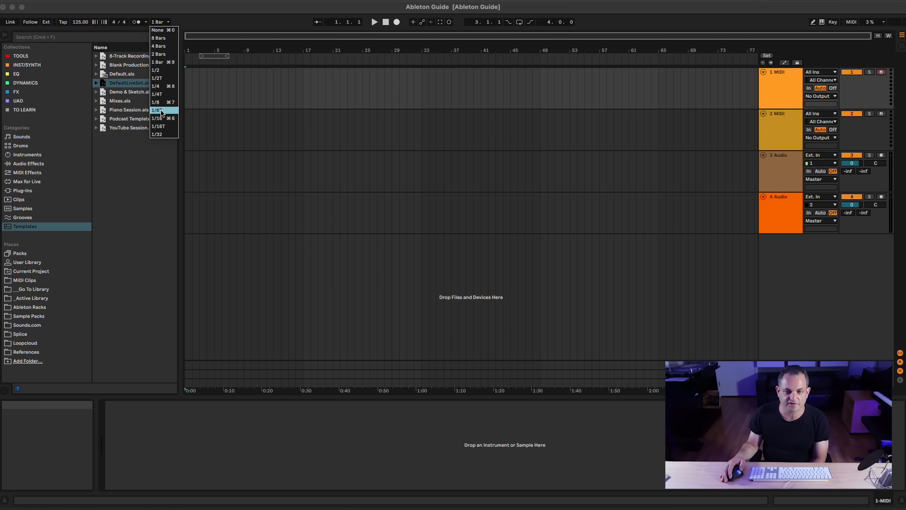
click(158, 22)
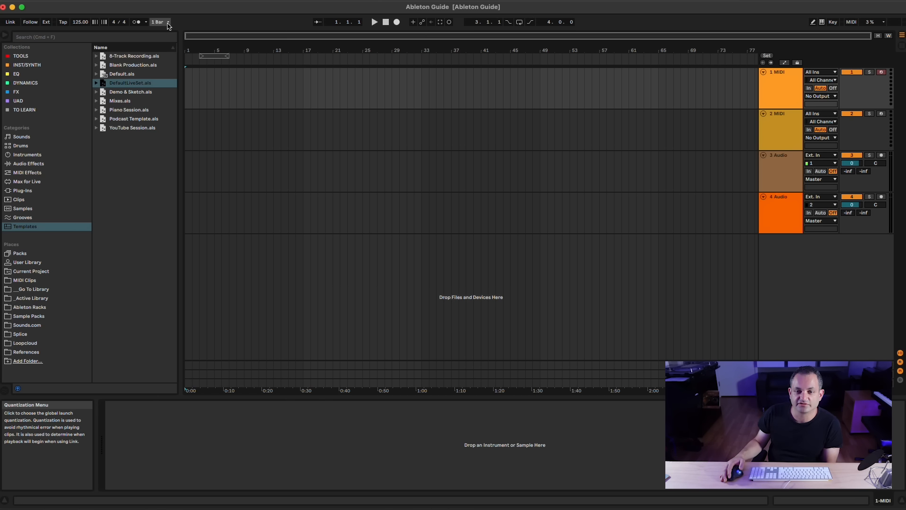
click(169, 23)
click(222, 16)
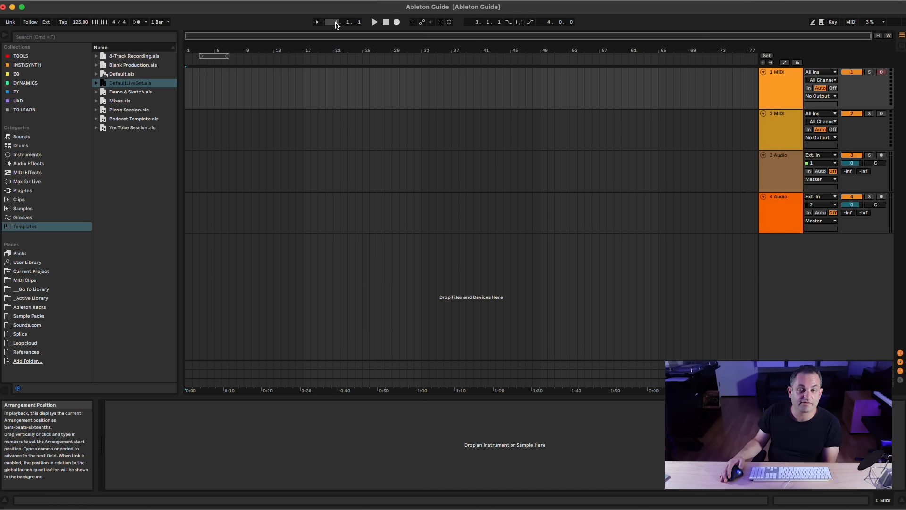
Place the insert marker at several points across the four track lanes, finishing at bar 20 on 2 MIDI
click(354, 100)
click(436, 97)
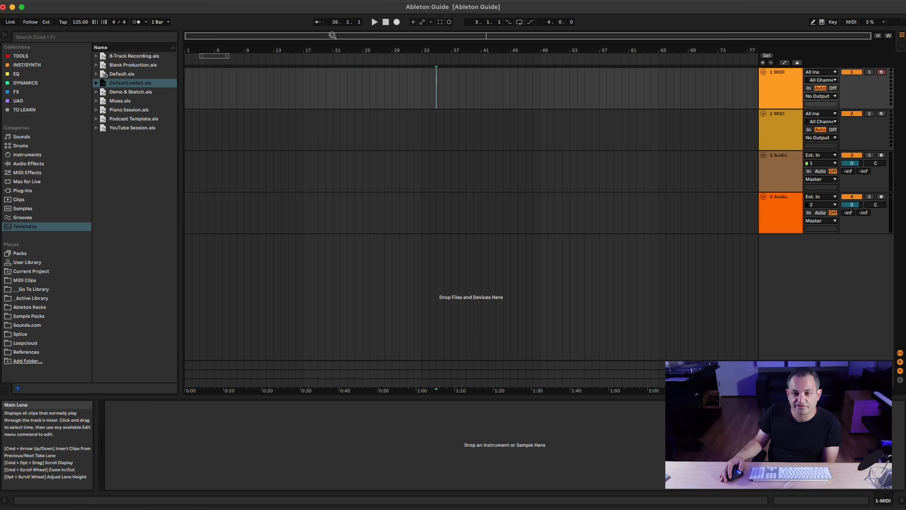
click(535, 115)
click(423, 156)
click(332, 198)
click(326, 117)
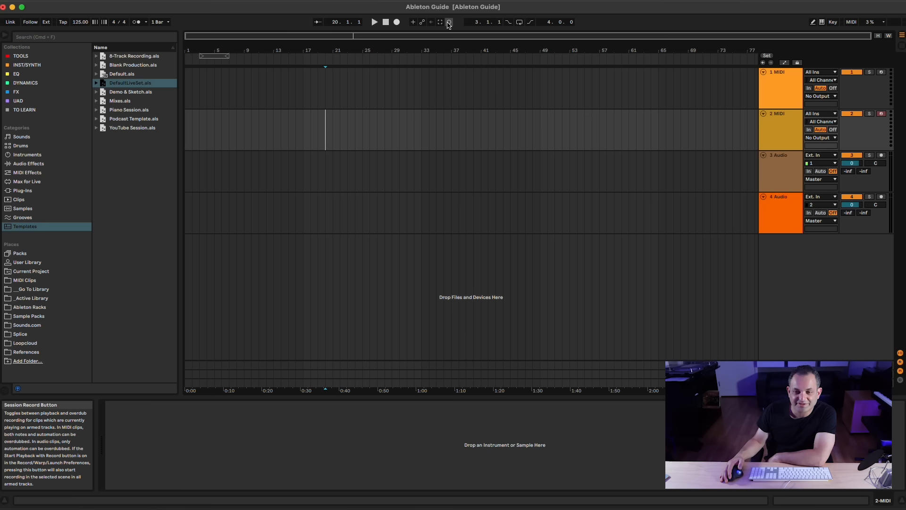
Set the loop region's start to bar 4, and move the loop brace back to bar 1
click(475, 23)
text(4)
key(Return)
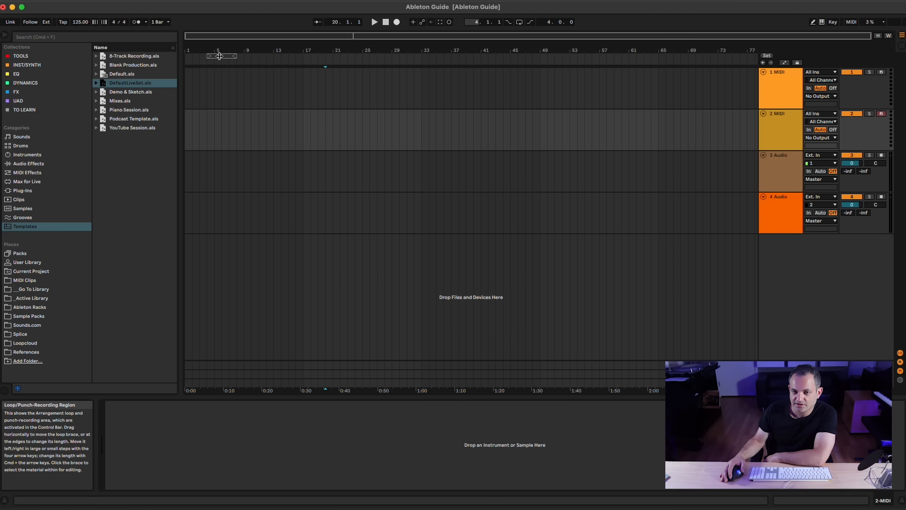
drag(215, 56, 186, 56)
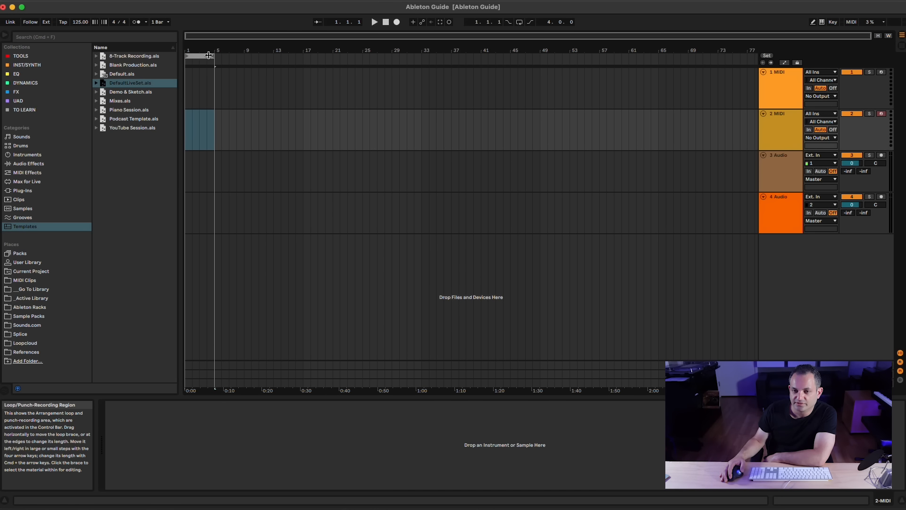
Activate the Arrangement loop and set the loop region's length to 8 bars
click(519, 23)
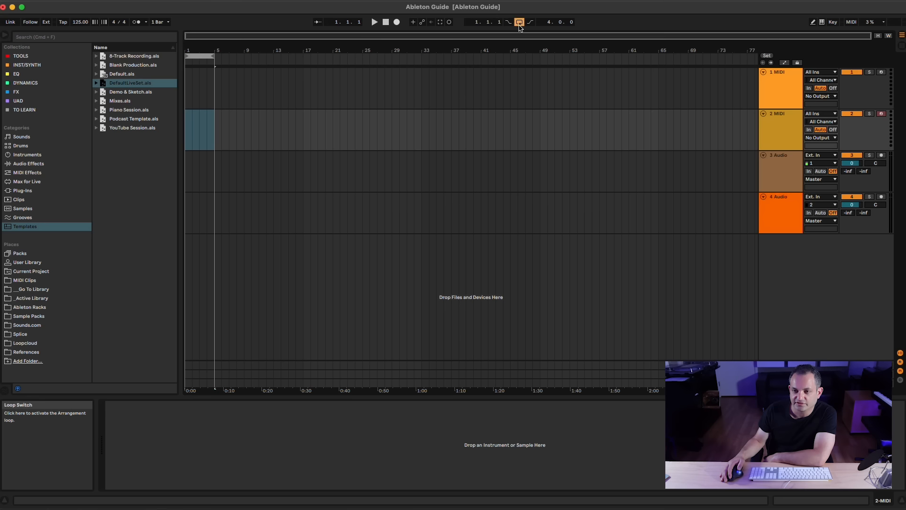
mouse_move(212, 58)
mouse_down()
mouse_move(294, 57)
mouse_move(203, 57)
mouse_move(214, 57)
mouse_up()
click(549, 24)
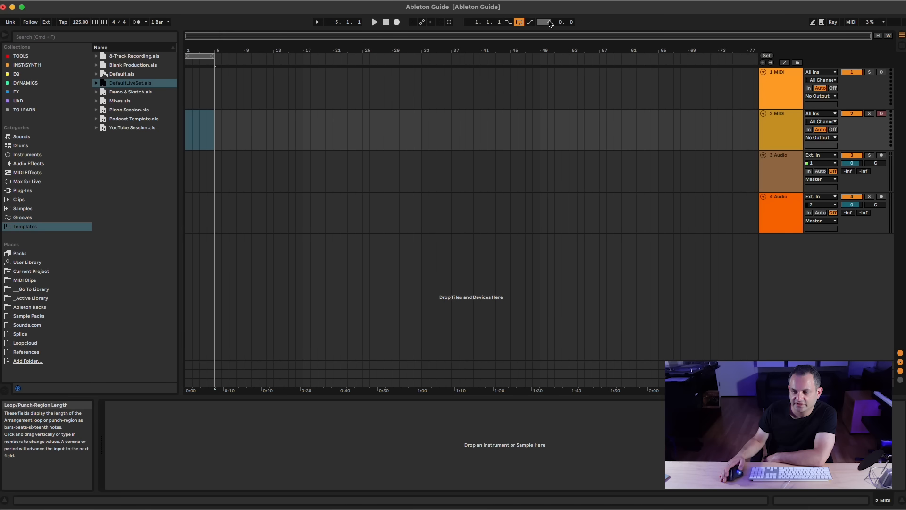
text(8)
key(Return)
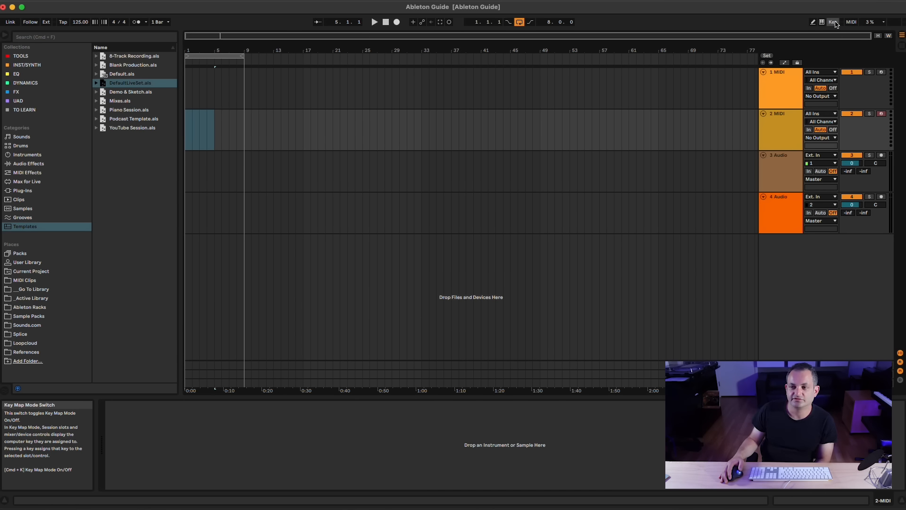
Show Key Map Mode and MIDI Map Mode in turn, pick a mixer control on 3 Audio for mapping, and leave mapping mode
click(833, 23)
click(834, 22)
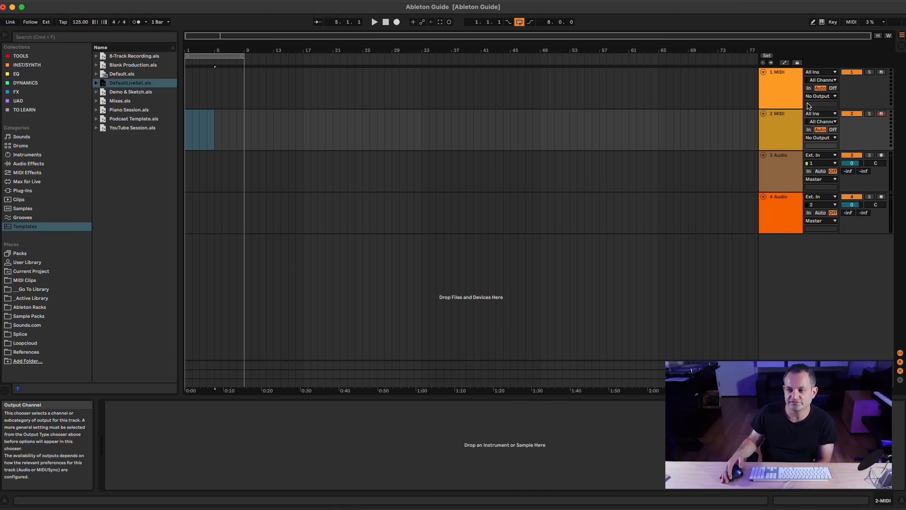
click(852, 22)
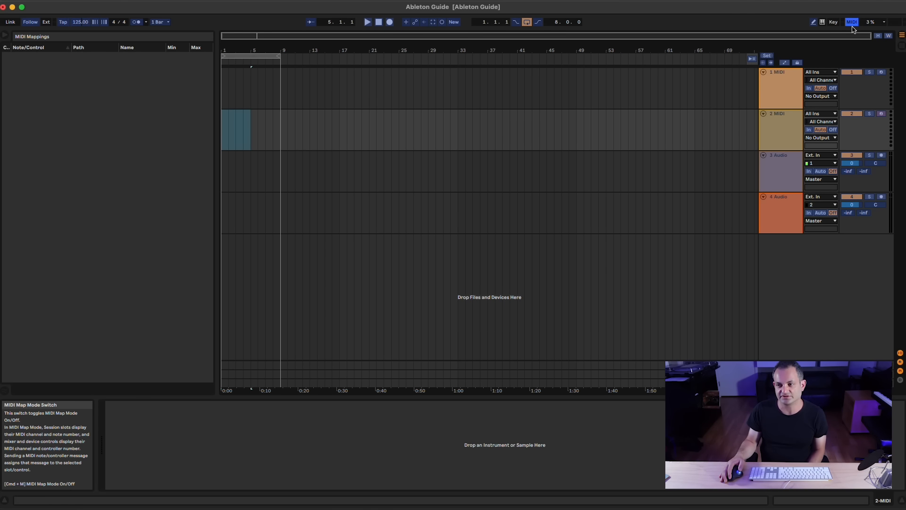
click(845, 158)
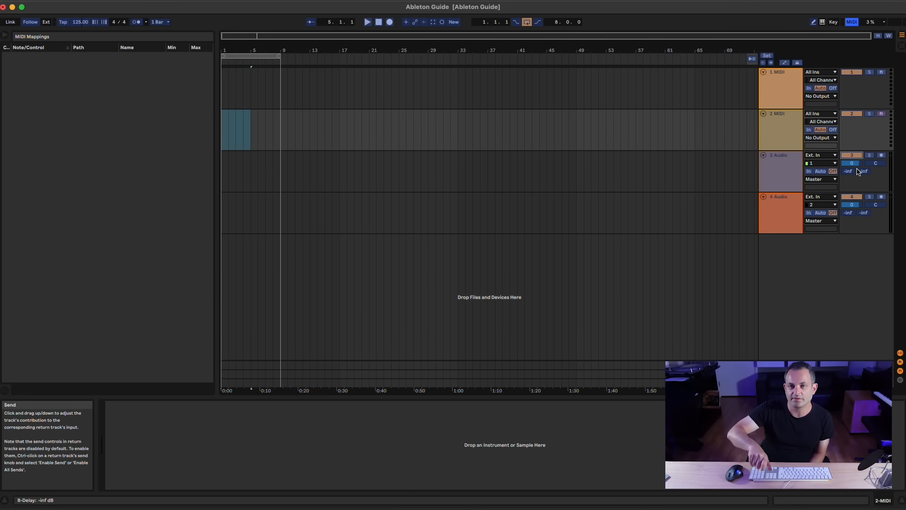
click(851, 22)
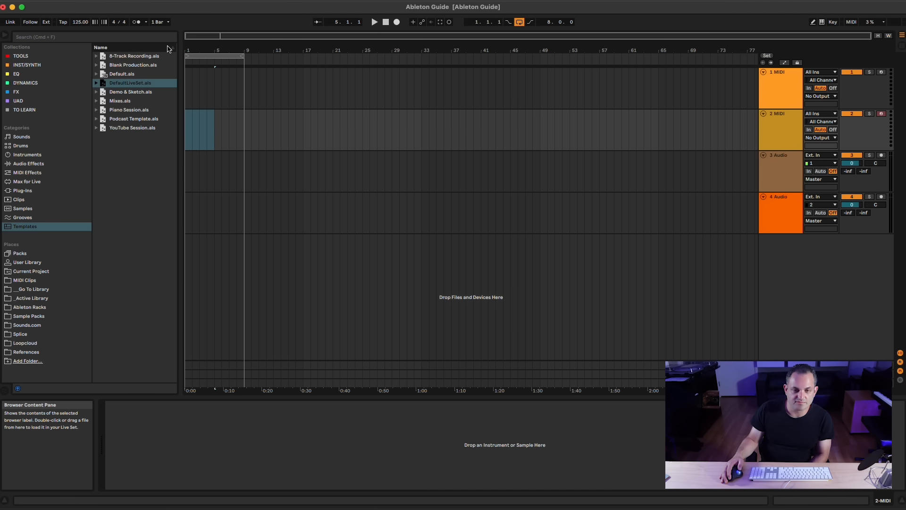
Activate the browser's search field and widen the browser's content pane
click(61, 37)
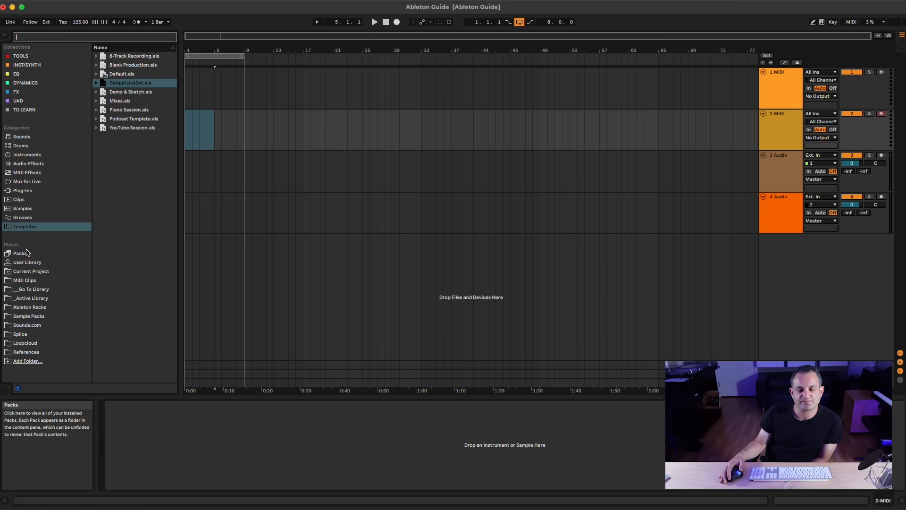
drag(182, 217, 215, 214)
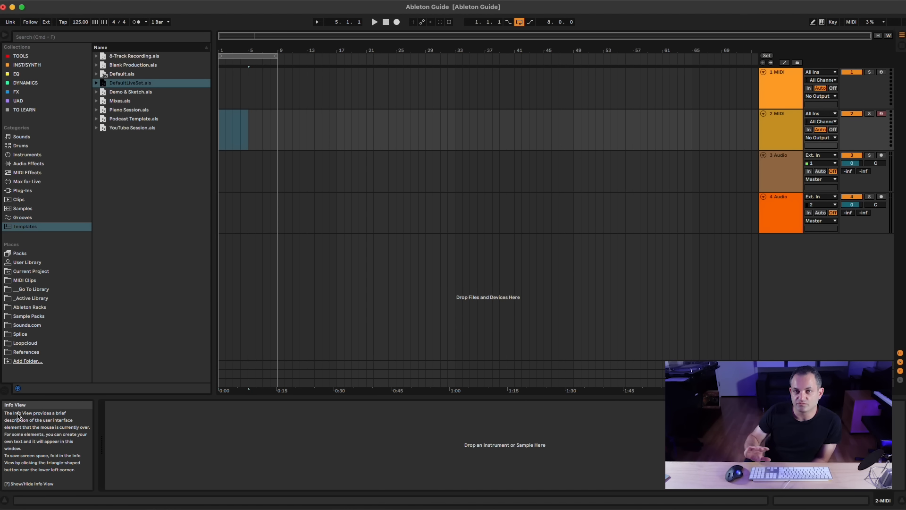
click(17, 389)
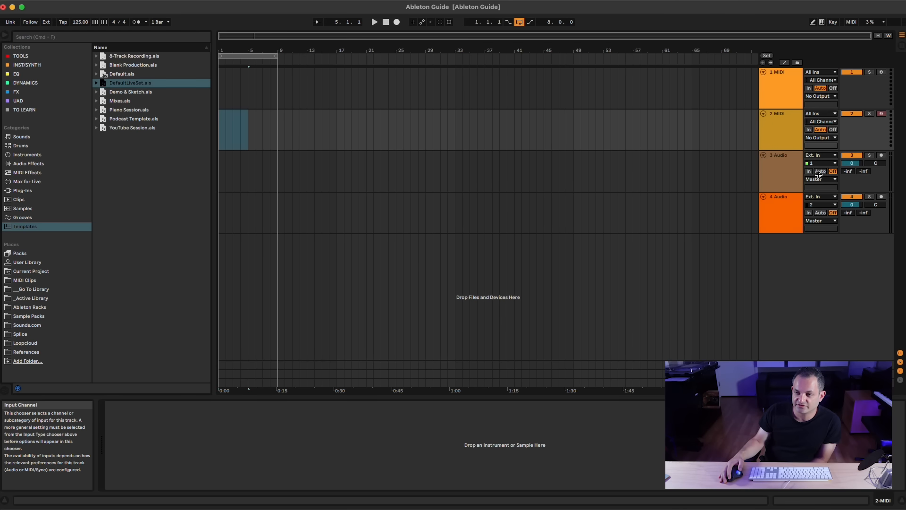
Arm the 1 MIDI track, and hide and restore the In/Out, return track and mixer sections in turn
click(881, 72)
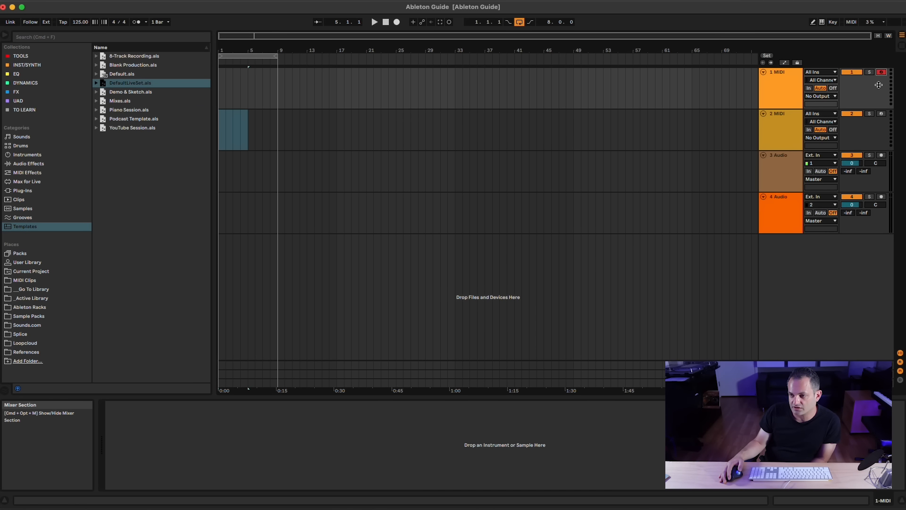
click(900, 353)
click(900, 371)
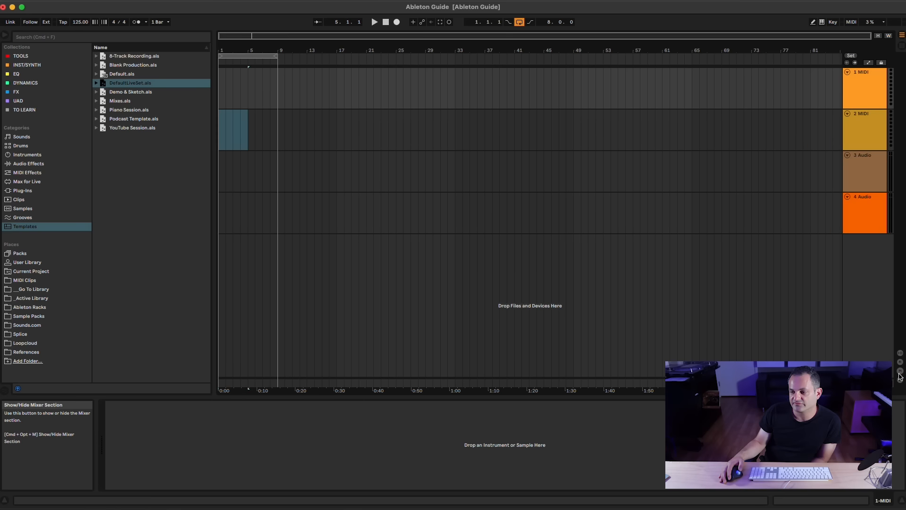
click(900, 353)
click(900, 354)
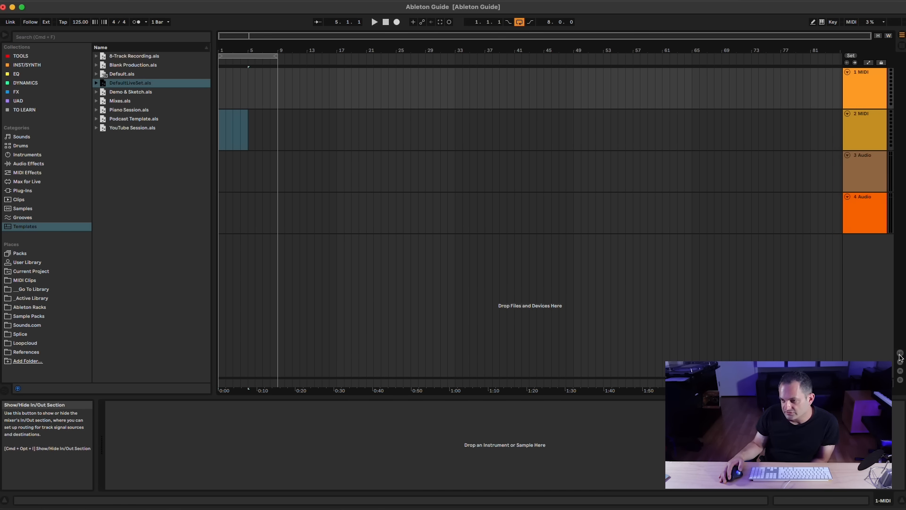
click(900, 354)
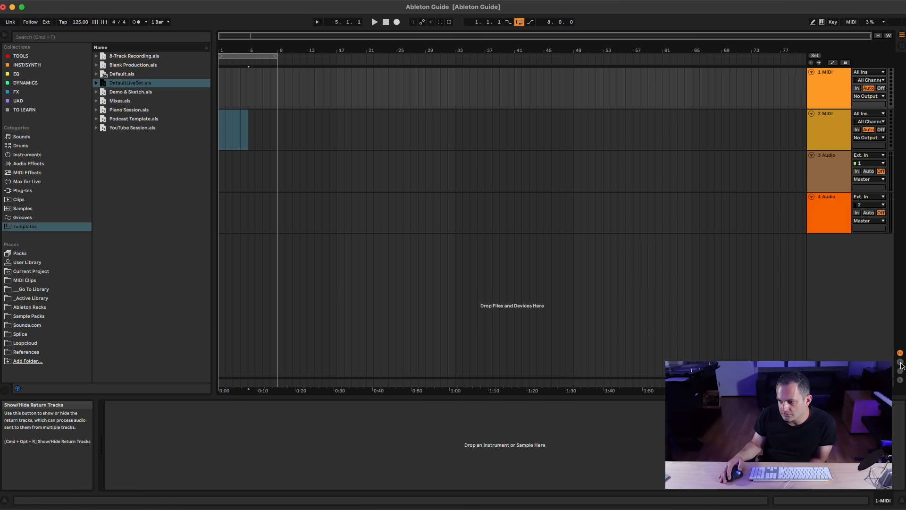
click(900, 363)
click(900, 371)
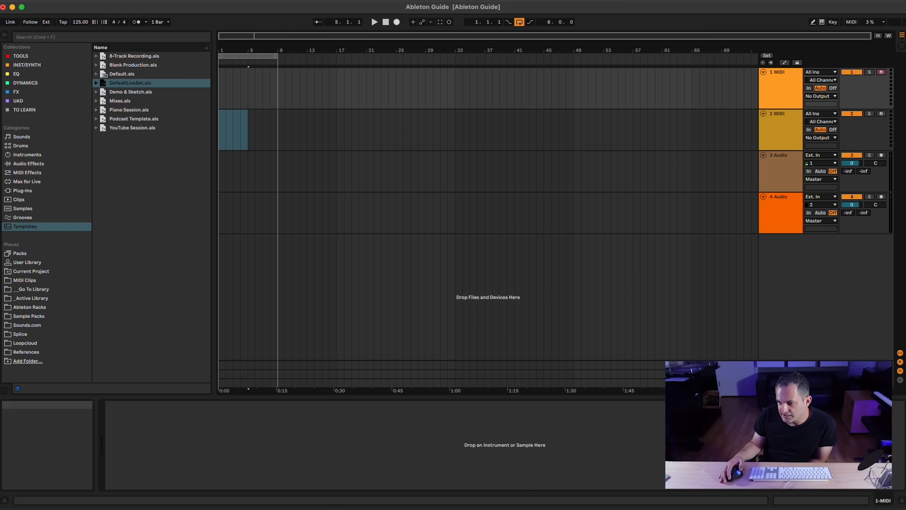
click(899, 371)
click(900, 371)
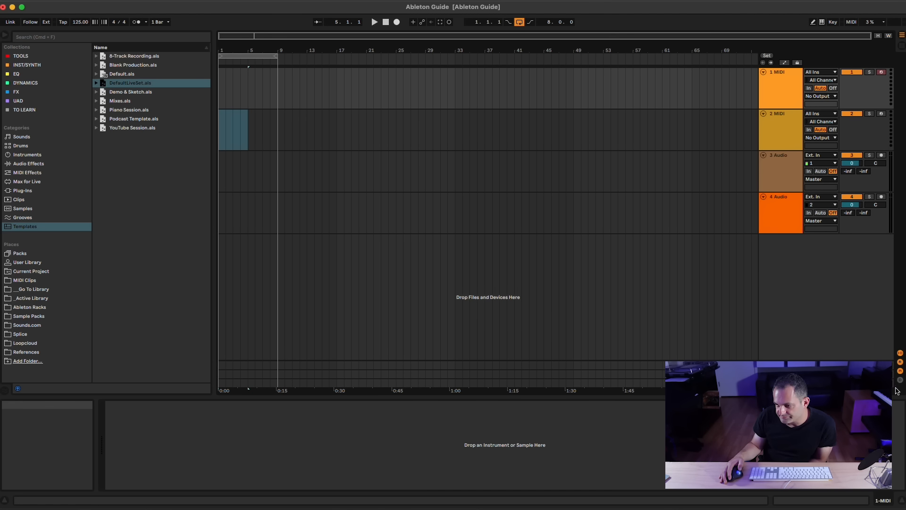
Show the Track Delays section for all tracks, and select the 4 Audio track to display its device area
click(900, 380)
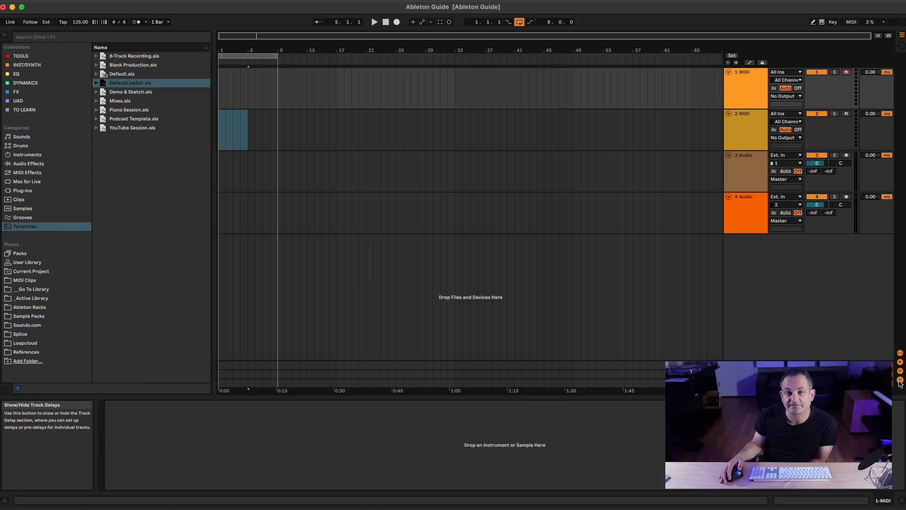
click(900, 381)
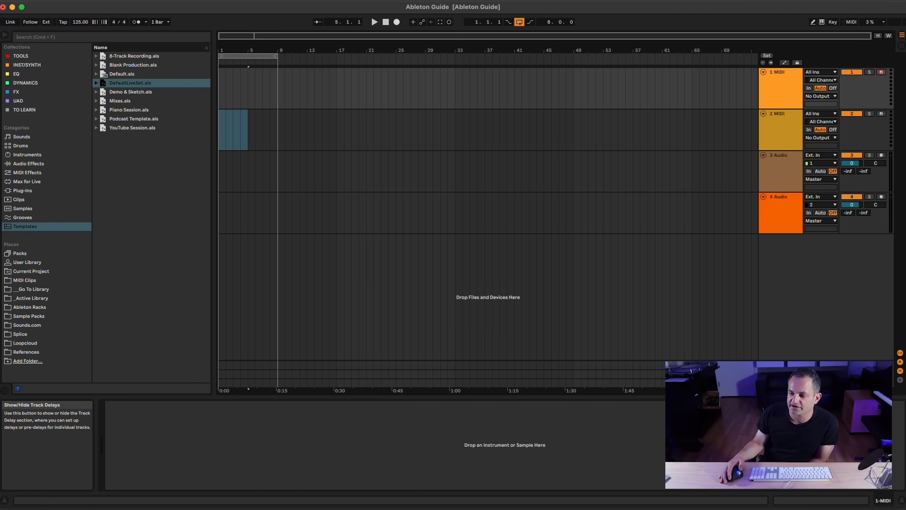
click(900, 380)
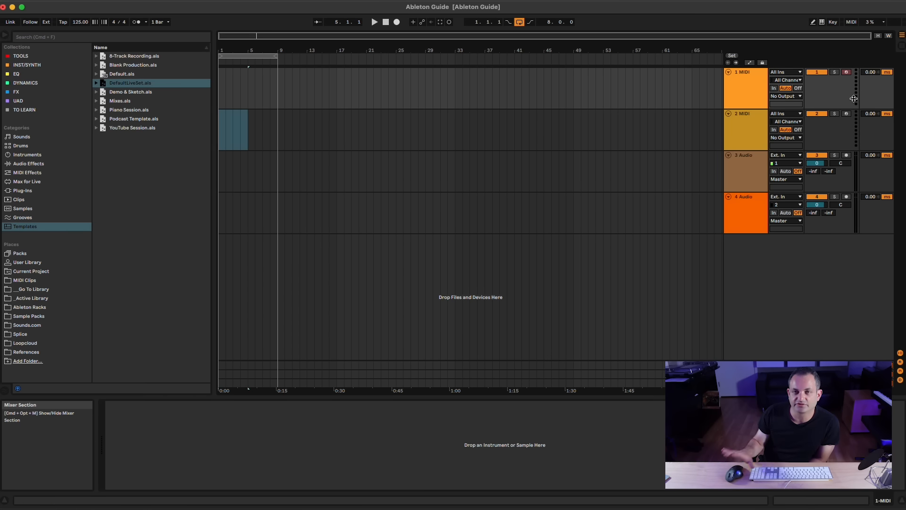
click(888, 73)
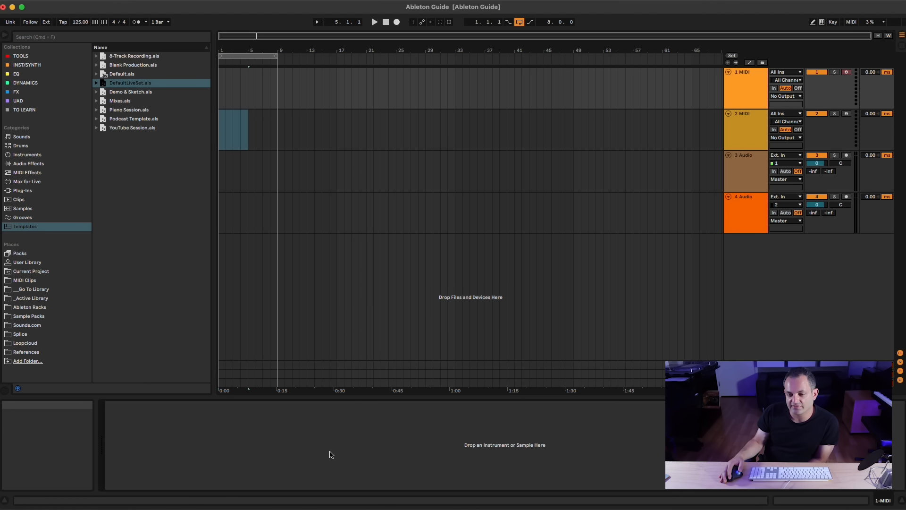
click(746, 212)
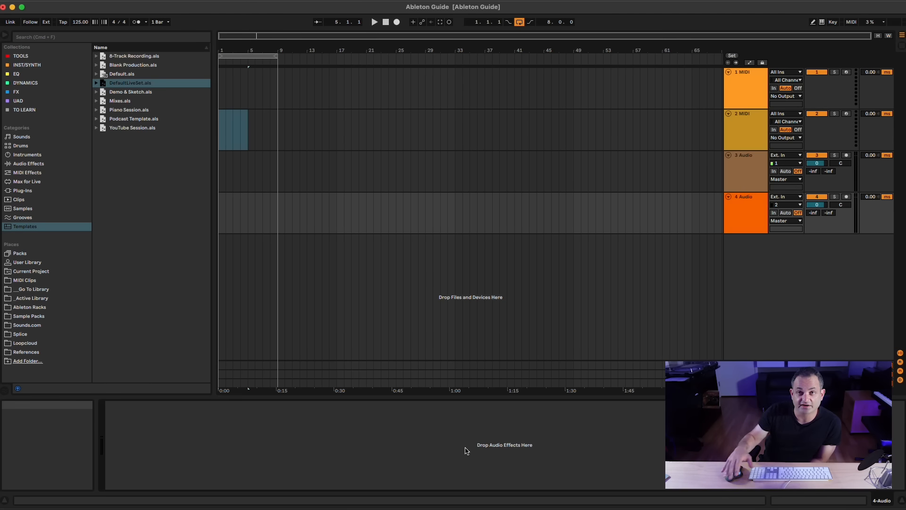
Show the device areas of the 2 MIDI and 4 Audio tracks in turn, then toggle the Detail View and leave it hidden
click(742, 131)
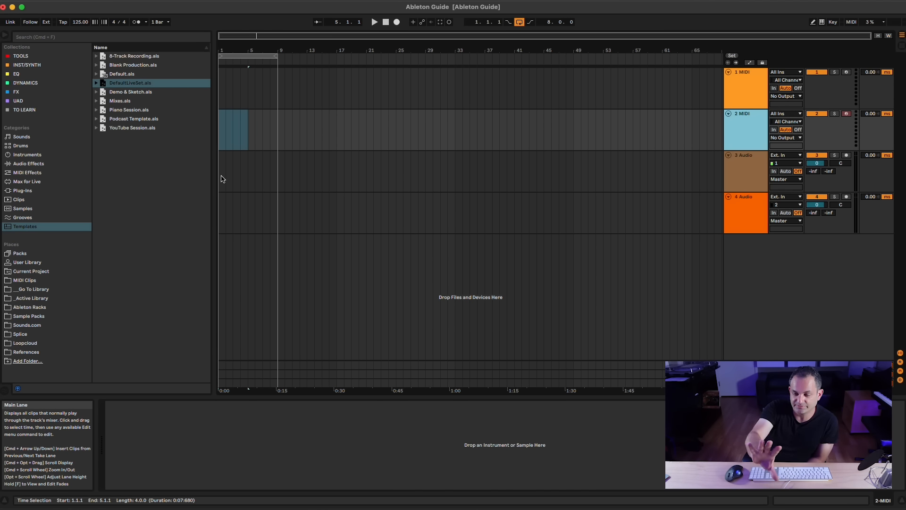
click(738, 206)
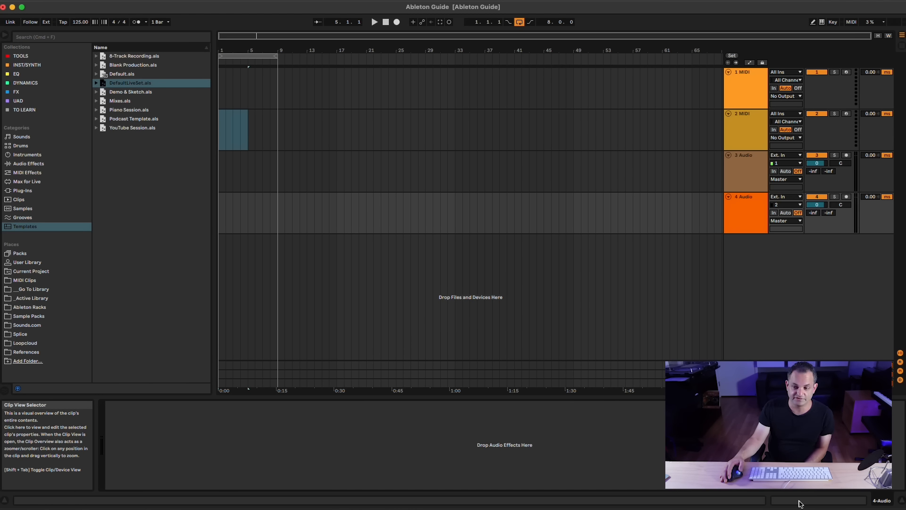
click(901, 502)
click(902, 504)
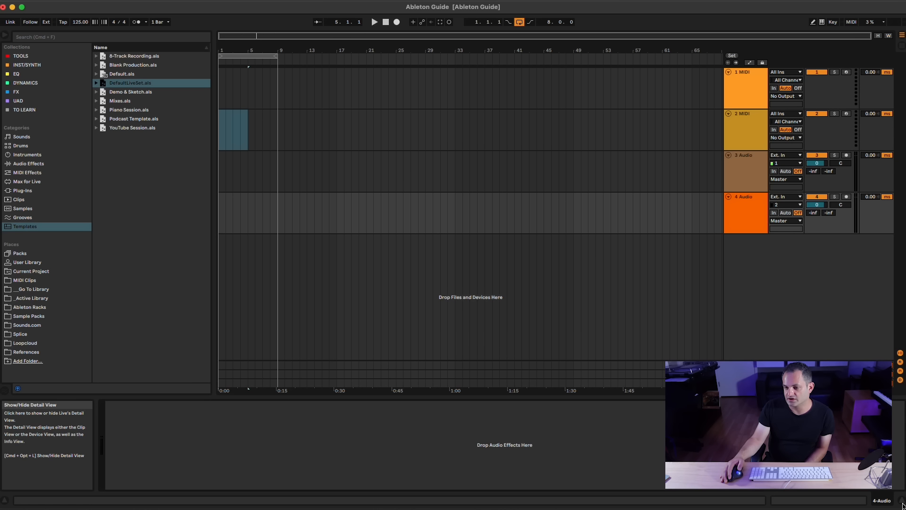
click(902, 504)
click(902, 504)
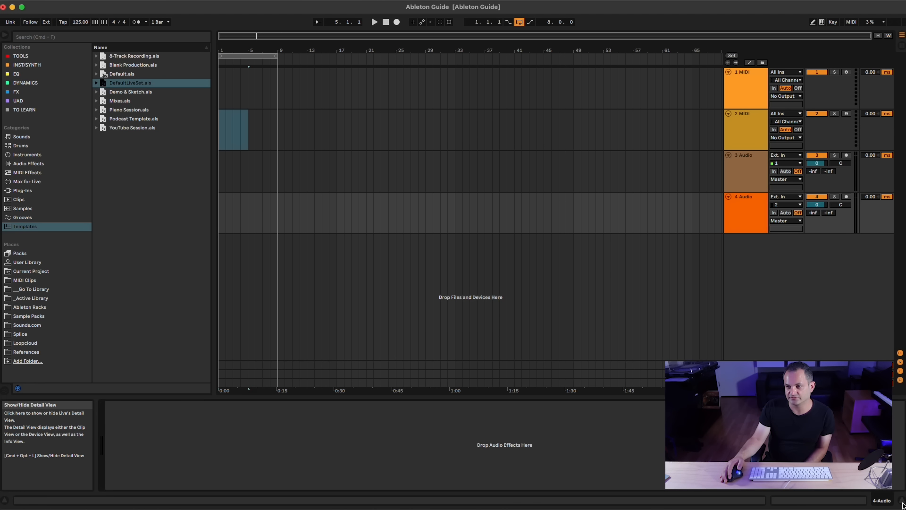
click(902, 504)
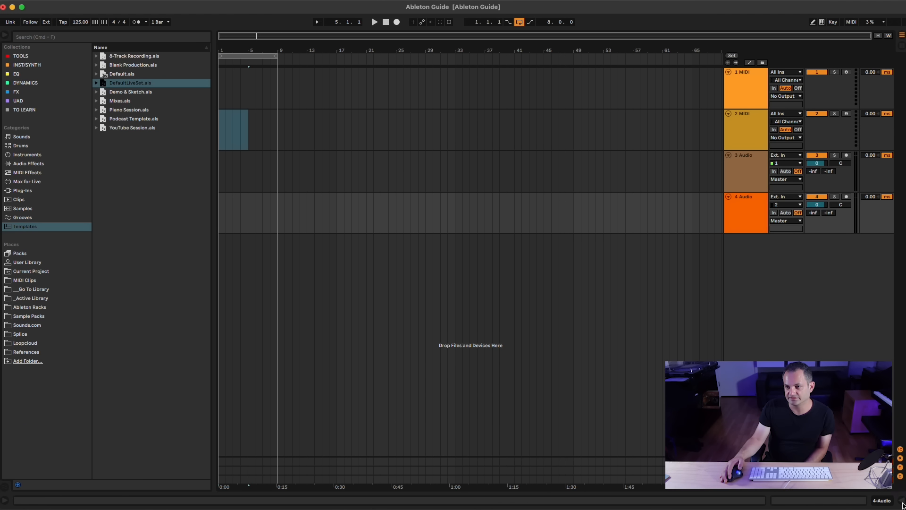
Toggle Optimize Arrangement Height on and off, and leave the tracks at their original height
click(877, 36)
click(877, 37)
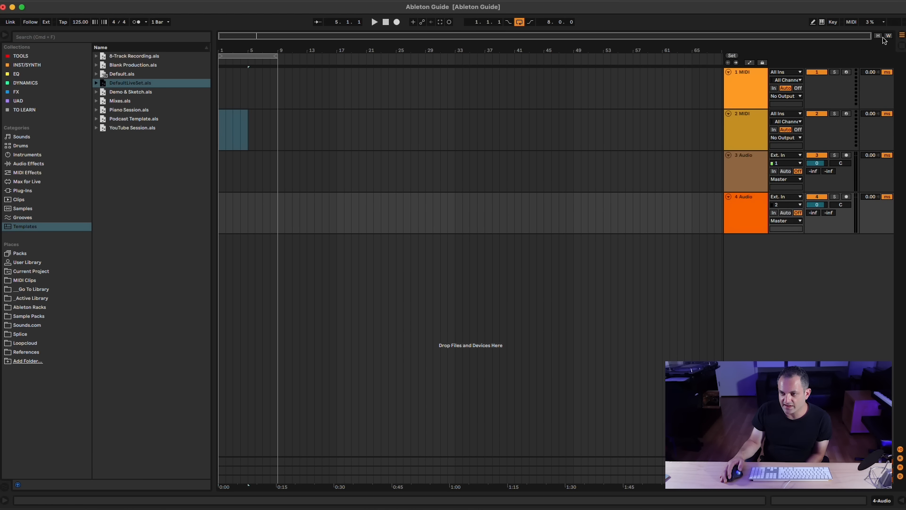
key(h)
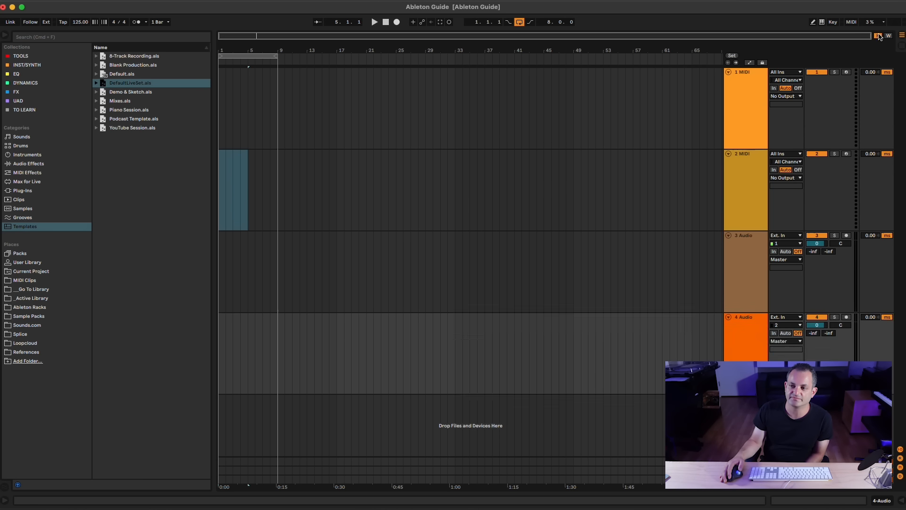
click(881, 36)
click(879, 37)
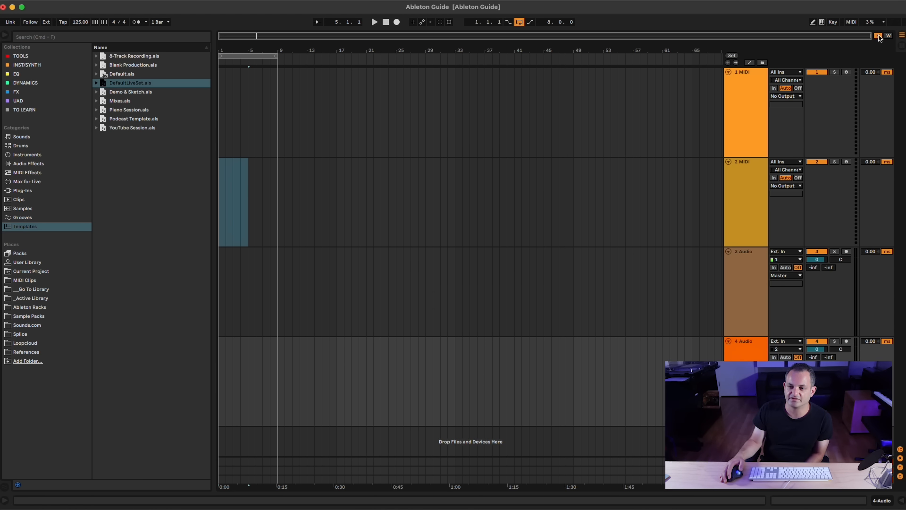
click(879, 36)
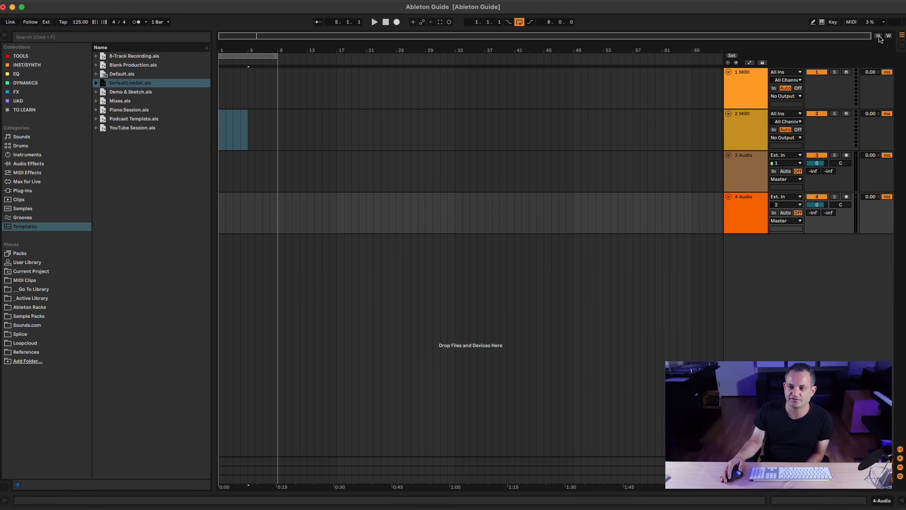
Switch back and forth between the Session and Arrangement Views, ending in Session View
click(902, 47)
click(901, 38)
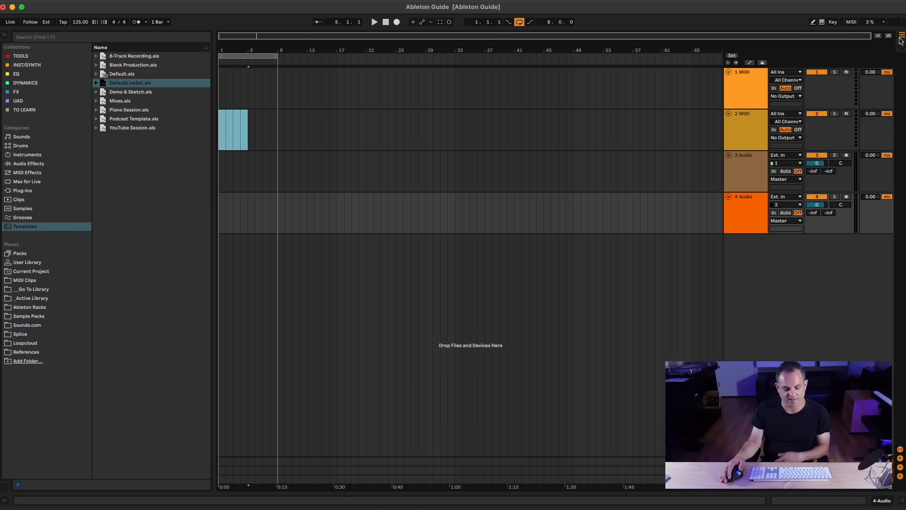
key(Tab)
key(Tab)
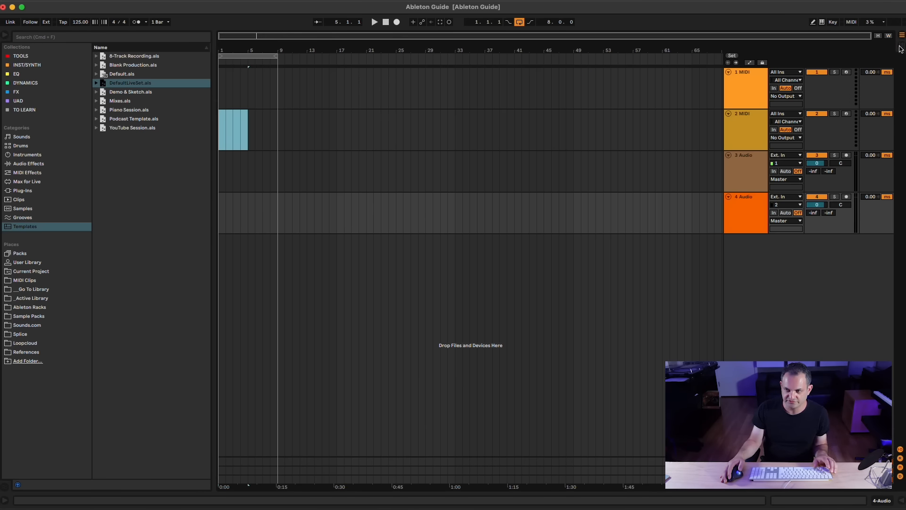
key(Tab)
key(Tab)
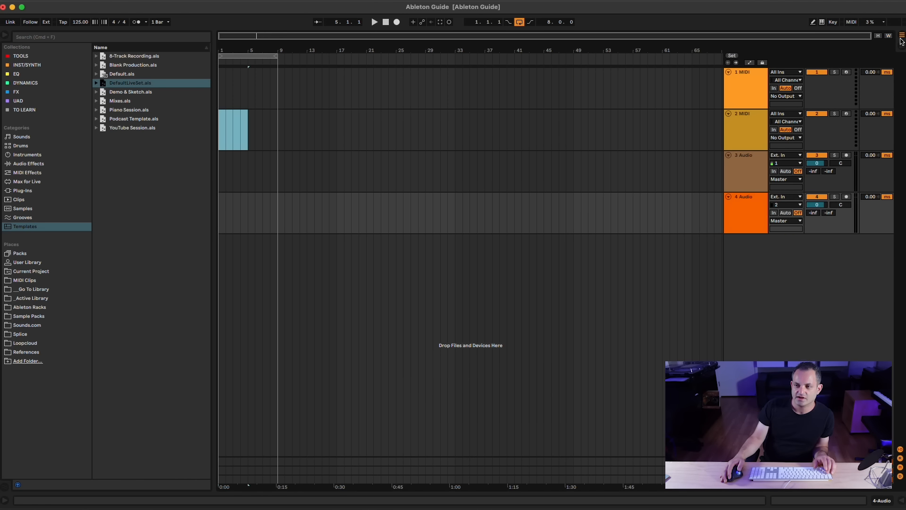
click(902, 44)
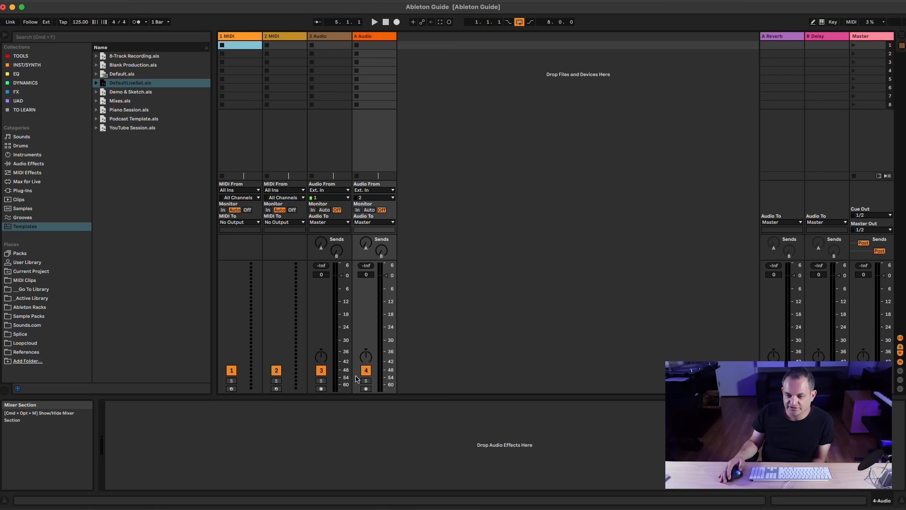
Point out Send A on the 3 Audio track and switch that track's pan control to Split Stereo Pan Mode
click(321, 243)
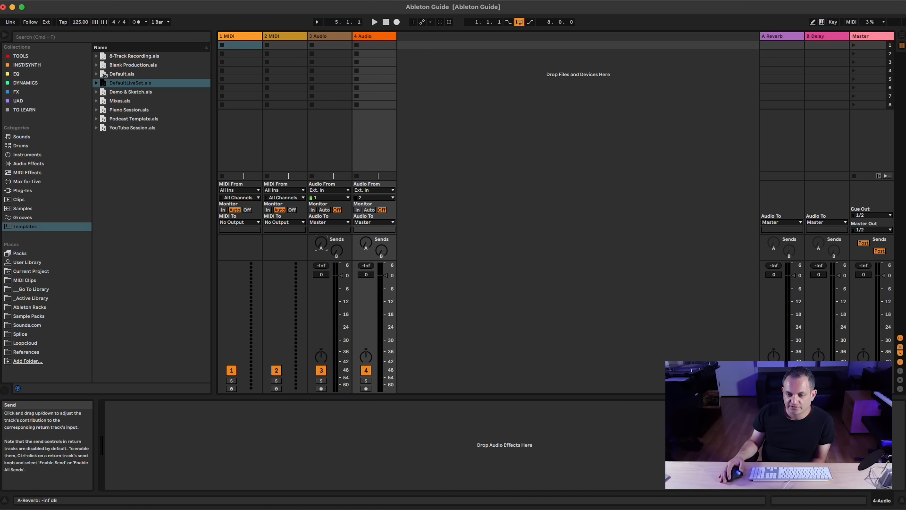
right_click(322, 361)
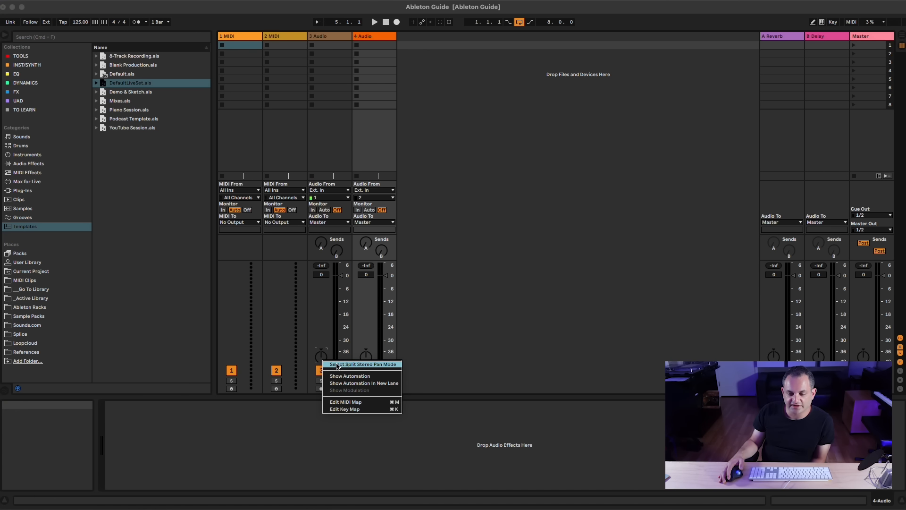
click(337, 366)
right_click(325, 354)
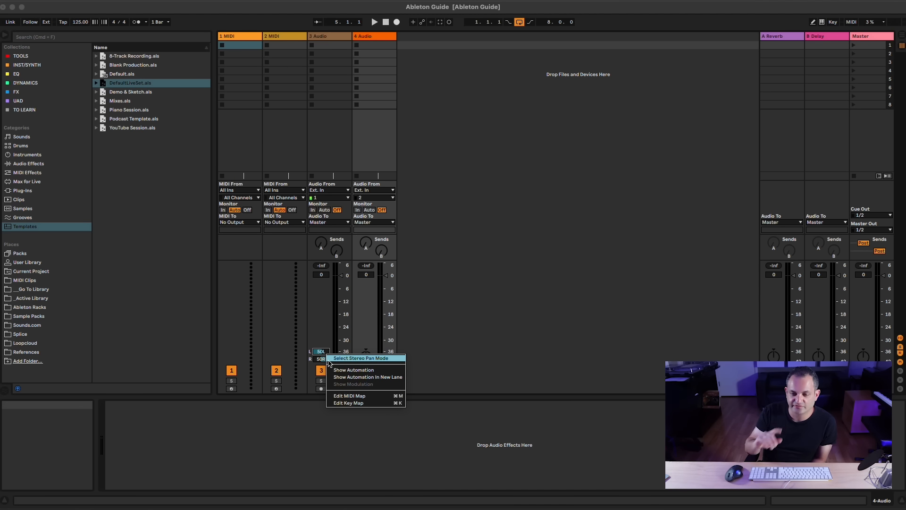
click(327, 336)
click(363, 358)
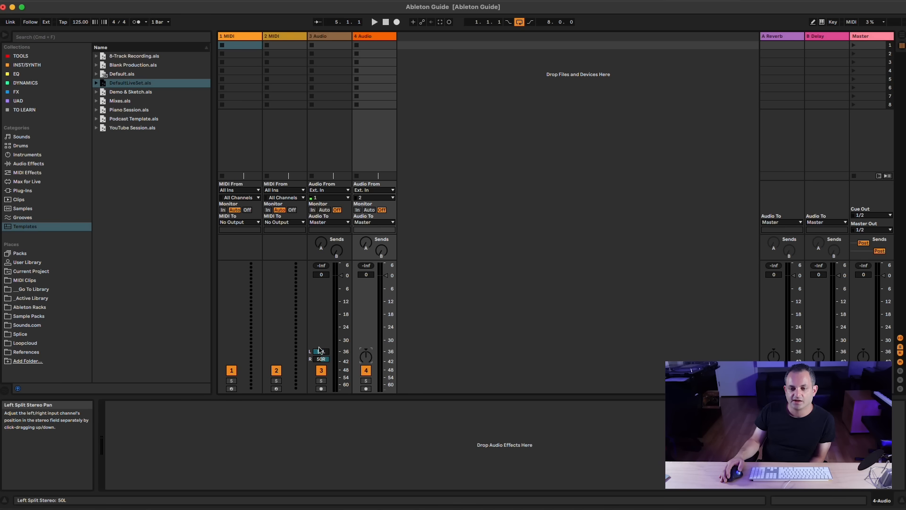
Show the save-as-default-track options for 3 Audio and 2 MIDI in turn, and dismiss them
right_click(323, 36)
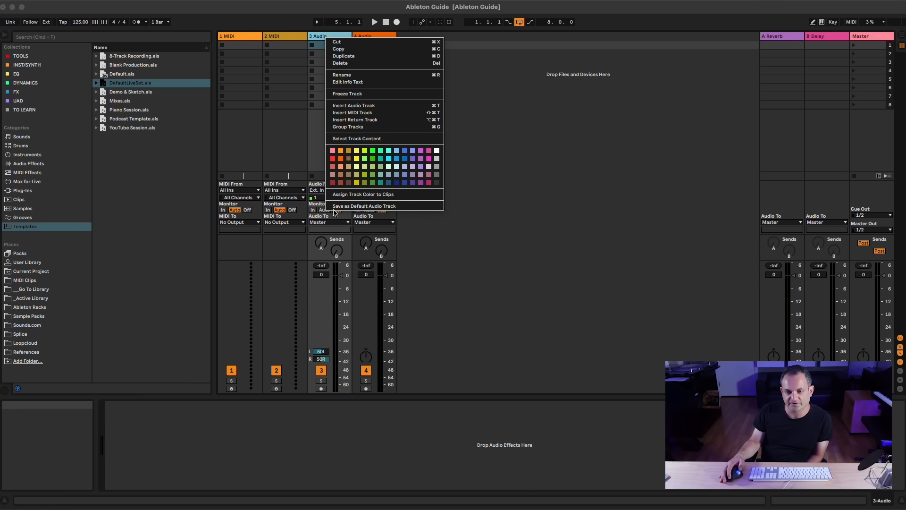
click(335, 210)
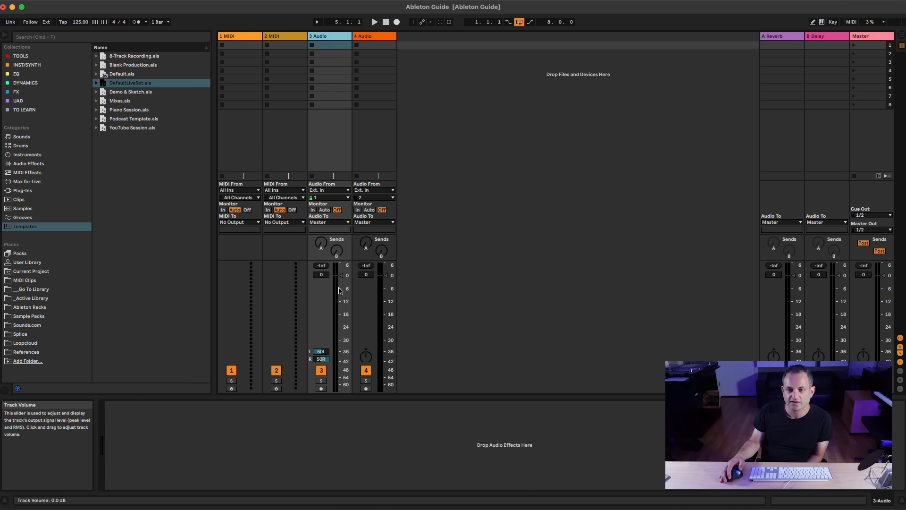
right_click(296, 33)
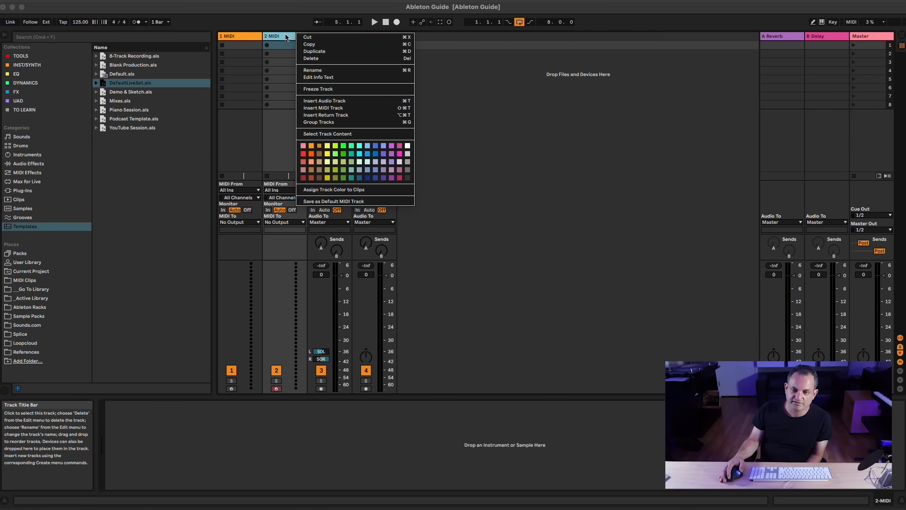
click(286, 36)
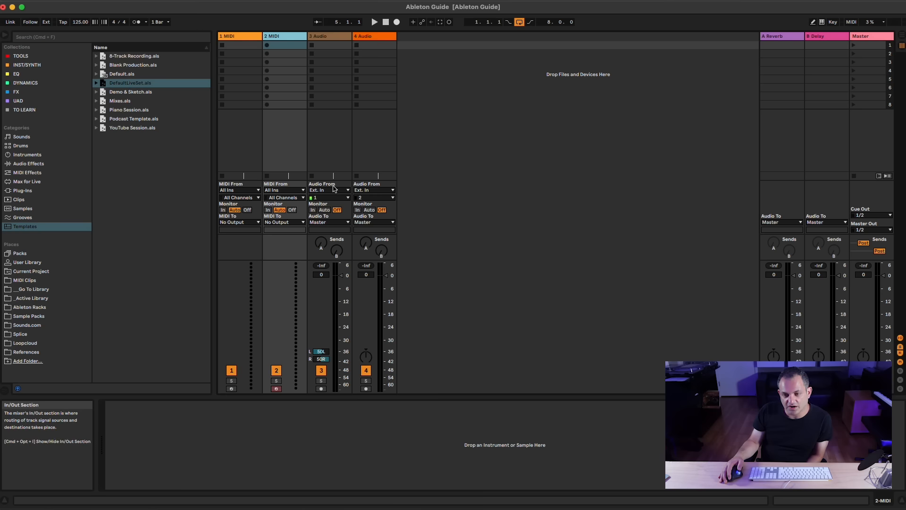
Create a MIDI clip in the first slot of 2 MIDI and add a B2 note at 1.1.1 and an E3 note at 1.1.3
click(329, 46)
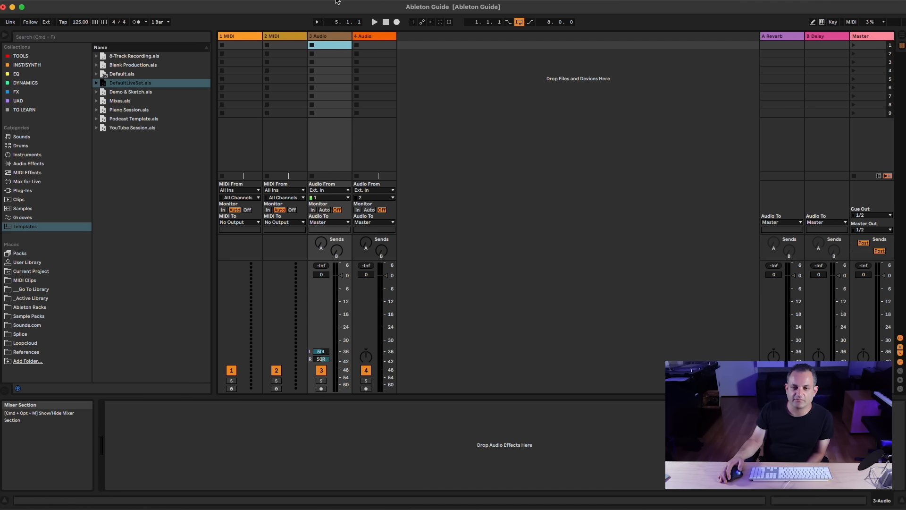
double_click(292, 50)
right_click(272, 48)
click(270, 46)
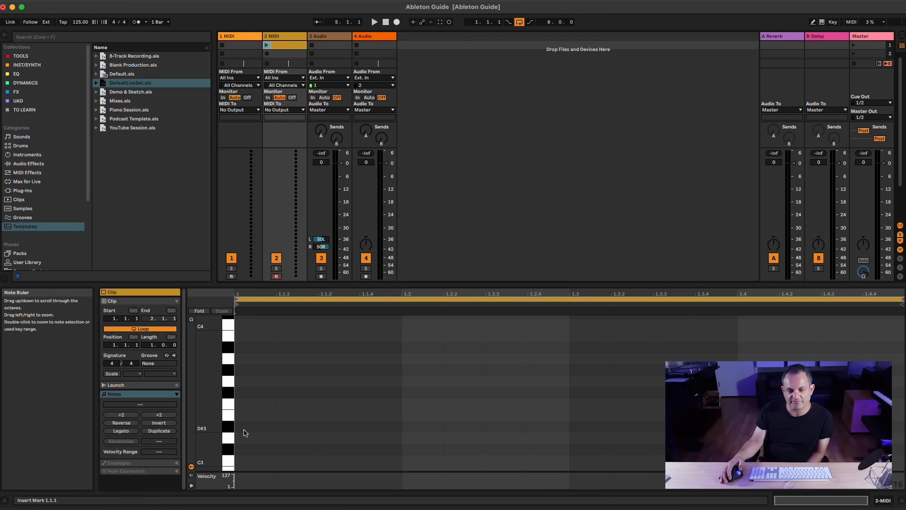
double_click(241, 469)
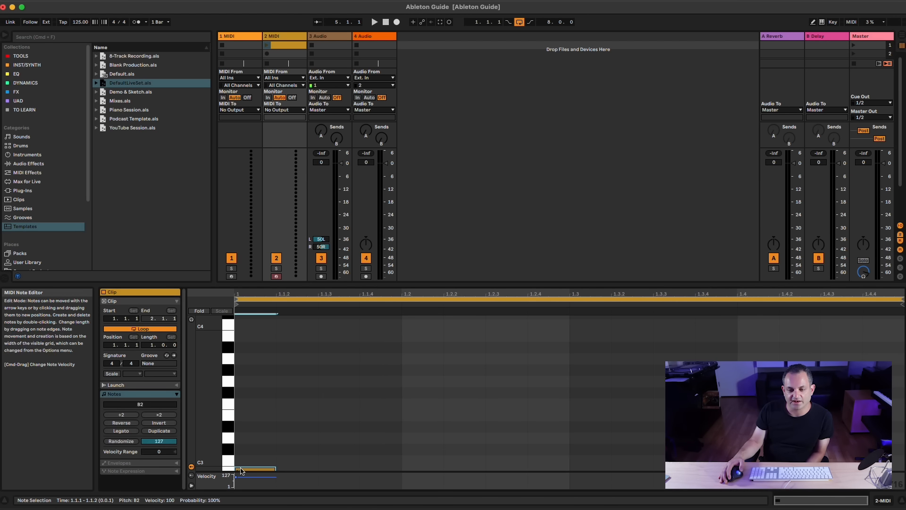
double_click(354, 415)
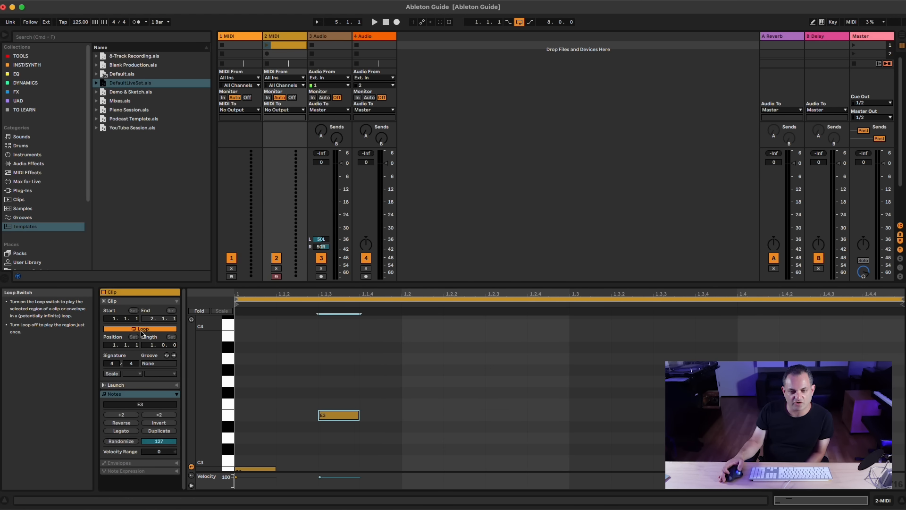
Toggle the MIDI clip's Loop off and on, then expand and collapse its Launch settings
click(127, 293)
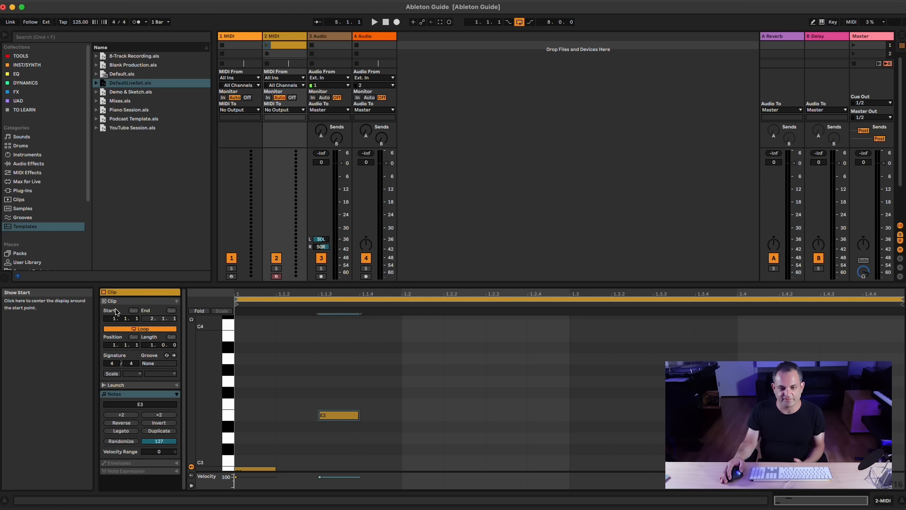
click(144, 330)
click(144, 331)
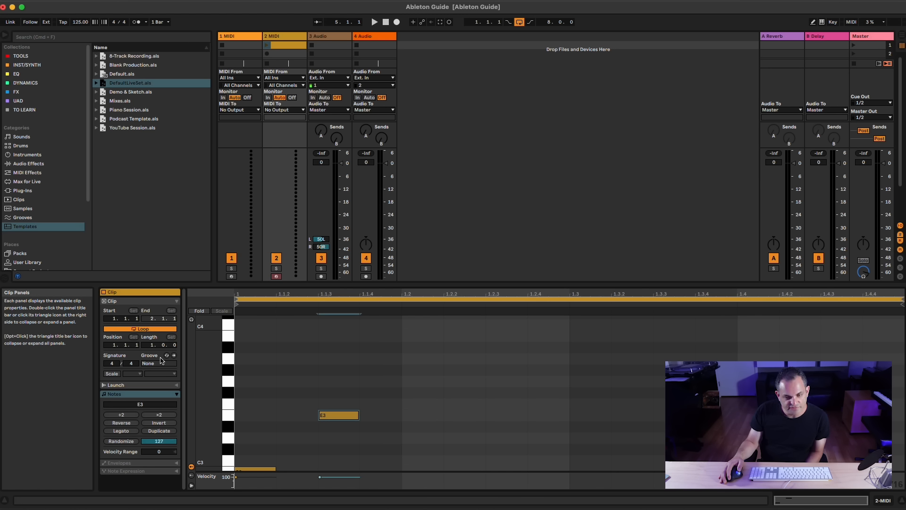
double_click(168, 386)
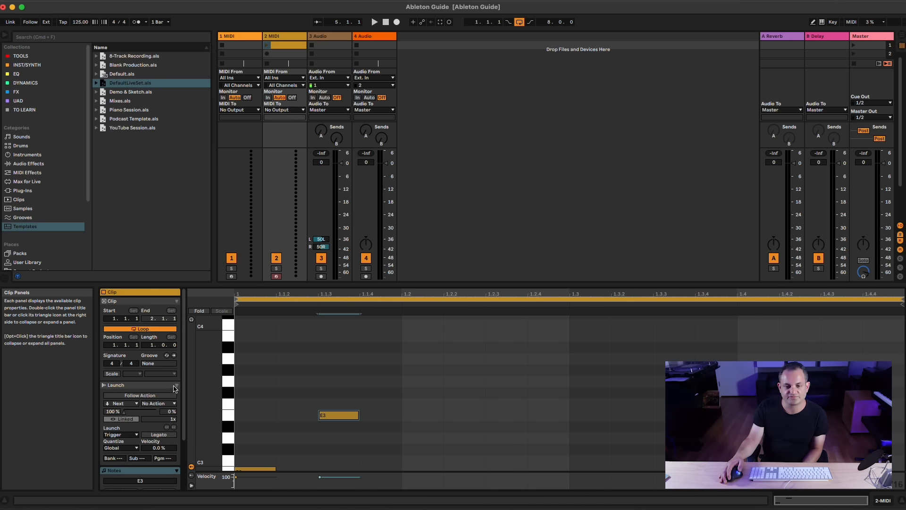
click(178, 386)
click(178, 386)
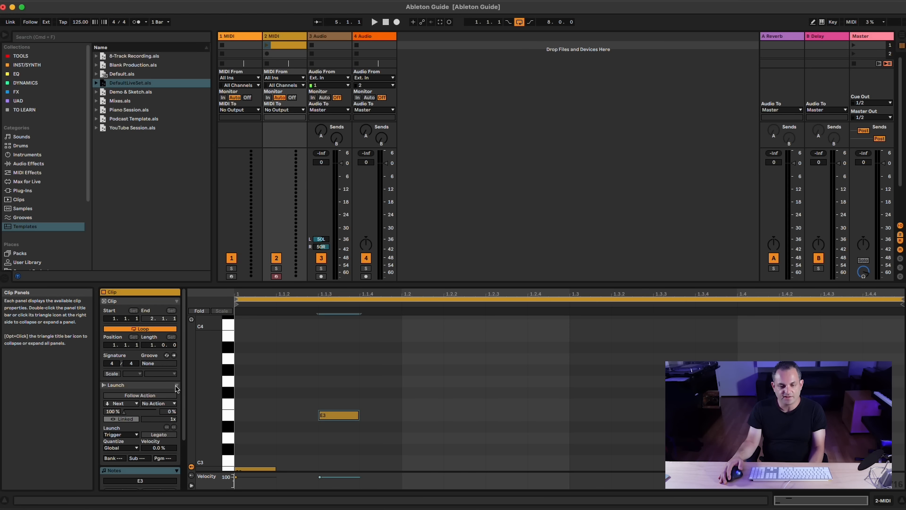
click(176, 388)
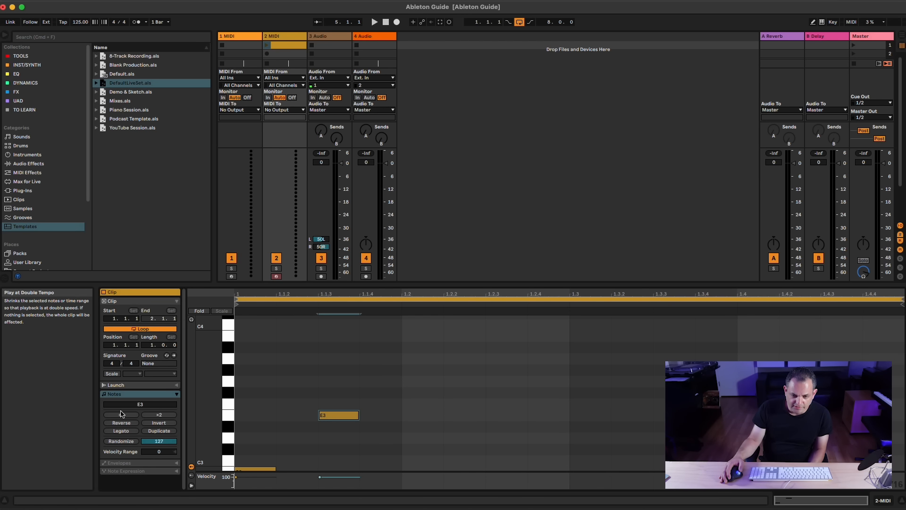
Display the MIDI clip's MIDI Ctrl Pitch Bend envelope, browse the available controllers, and turn on Draw Mode
click(176, 463)
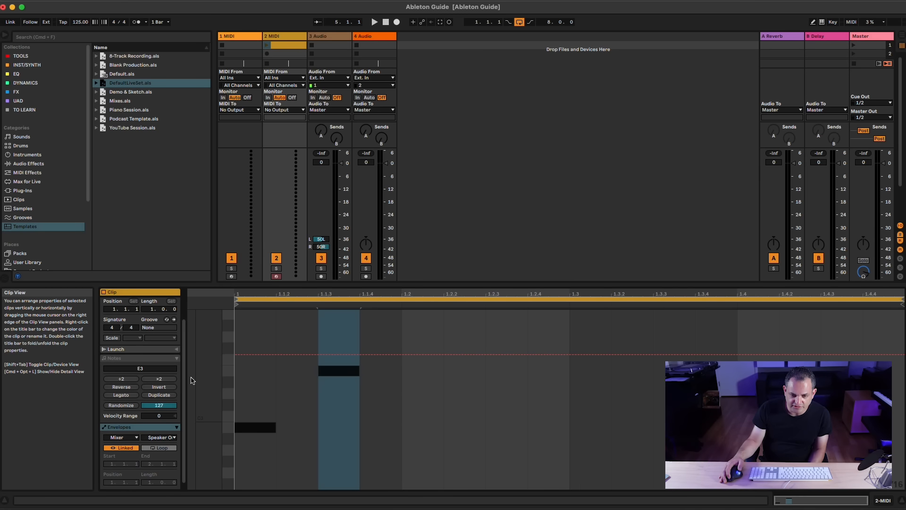
click(122, 437)
click(134, 444)
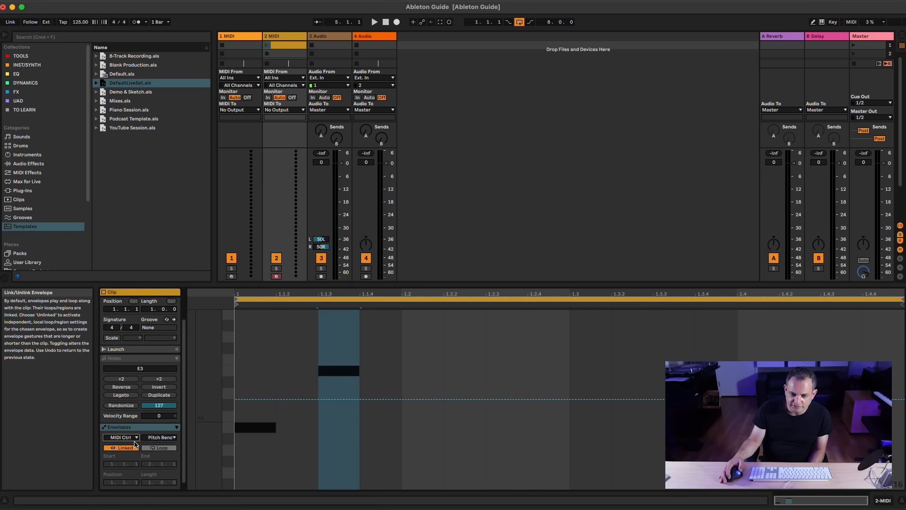
click(160, 437)
scroll(196, 193, down, 10)
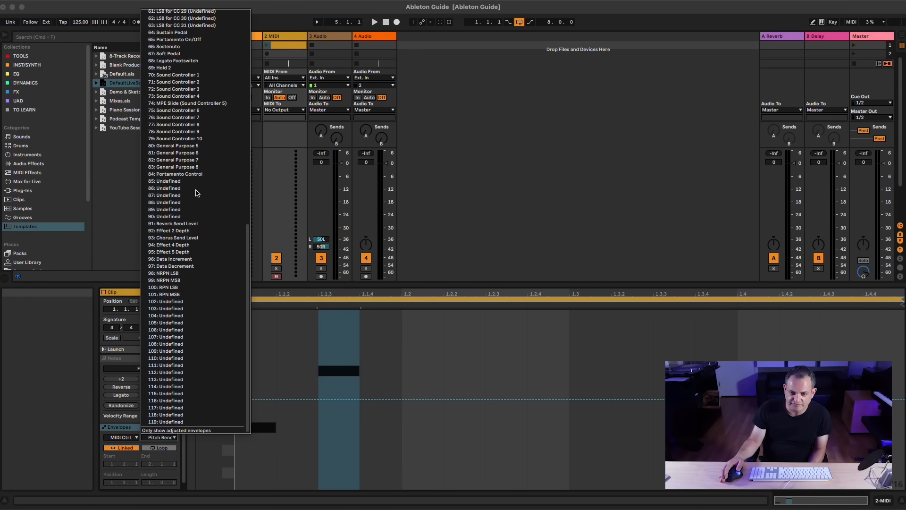
click(107, 431)
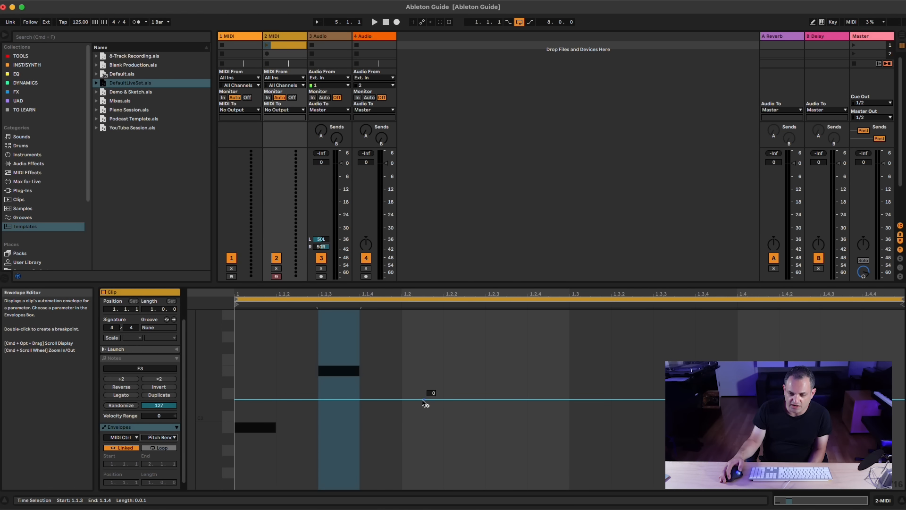
key(b)
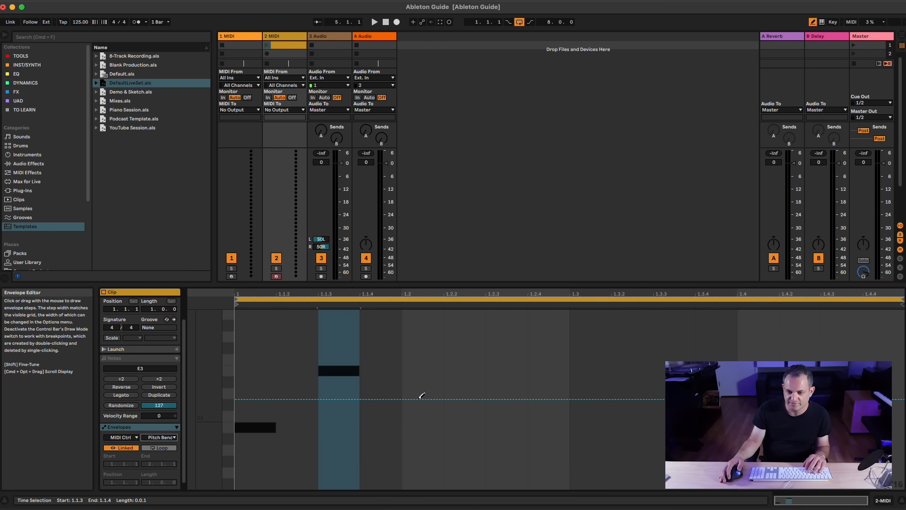
Draw Pitch Bend envelope steps at 1.1.3, 1.1.4 and 1.2.3 in the clip, turn Draw Mode off and adjust a breakpoint
key(b)
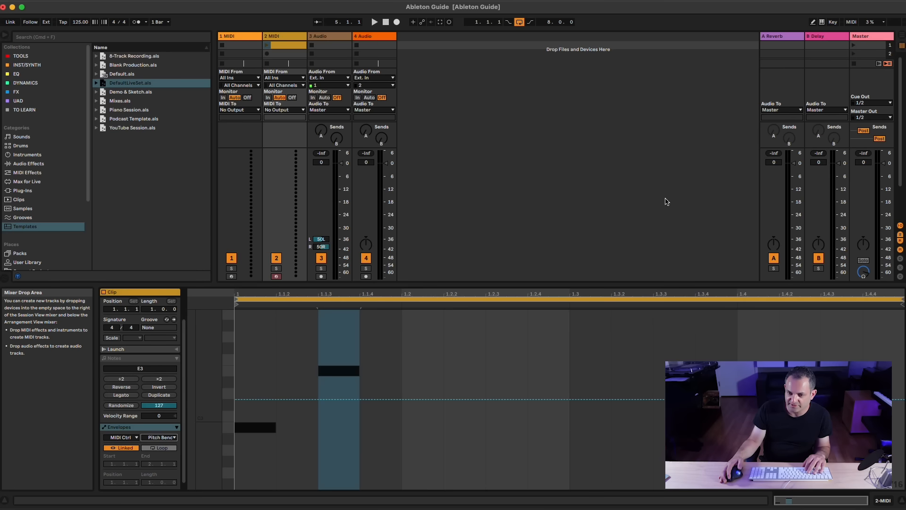
key(b)
mouse_move(326, 395)
mouse_down()
mouse_move(449, 367)
mouse_move(500, 468)
mouse_move(492, 457)
mouse_up()
key(b)
drag(443, 373, 402, 401)
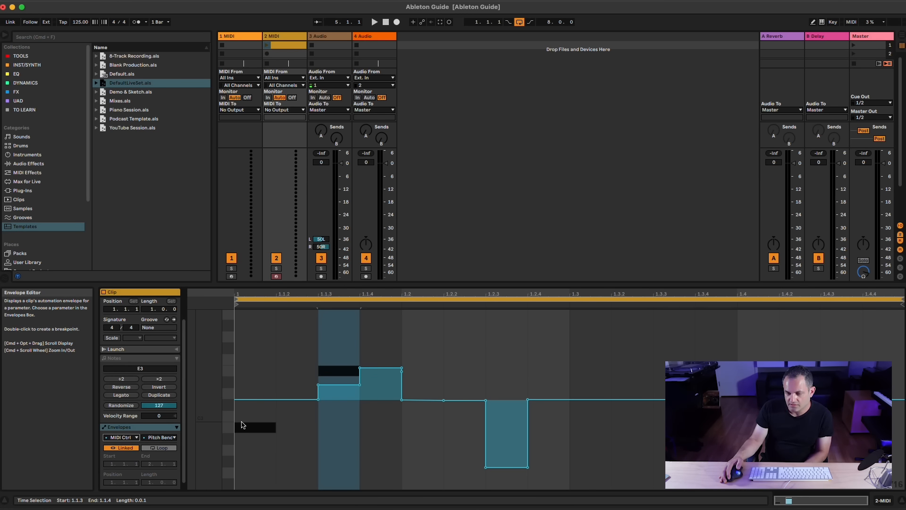
Reopen the MIDI clip in the first slot of 2 MIDI, review its clip settings, and launch it
double_click(279, 36)
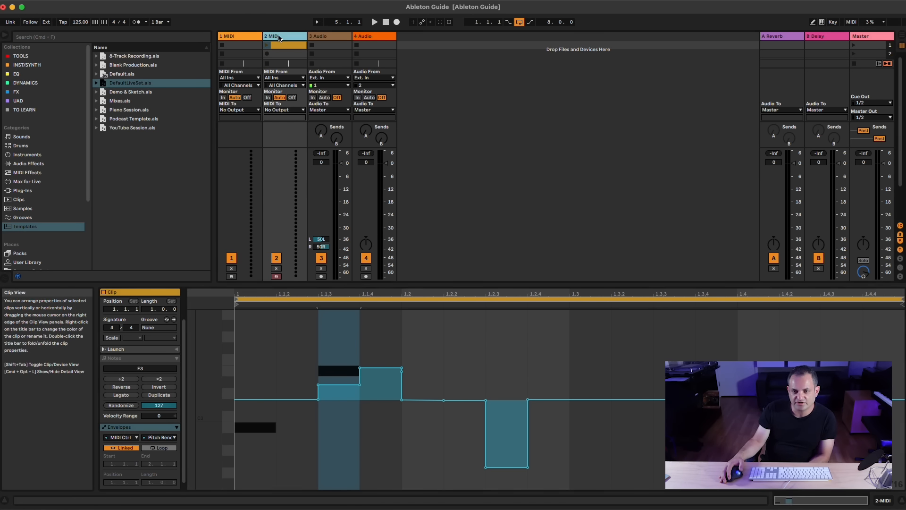
double_click(282, 44)
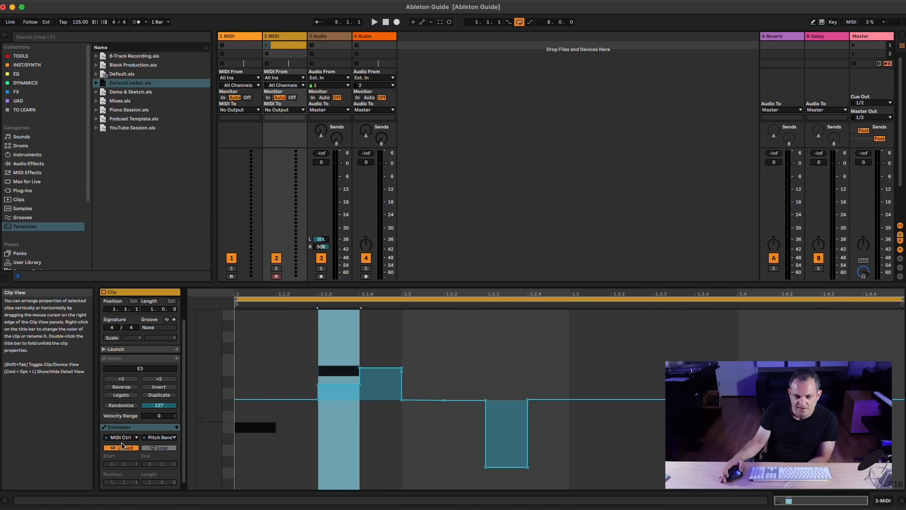
scroll(124, 446, down, 1)
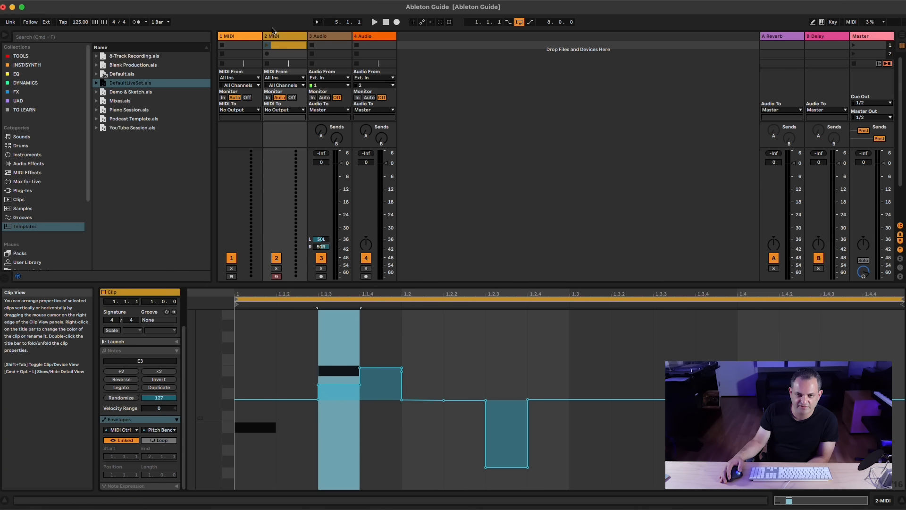
click(267, 45)
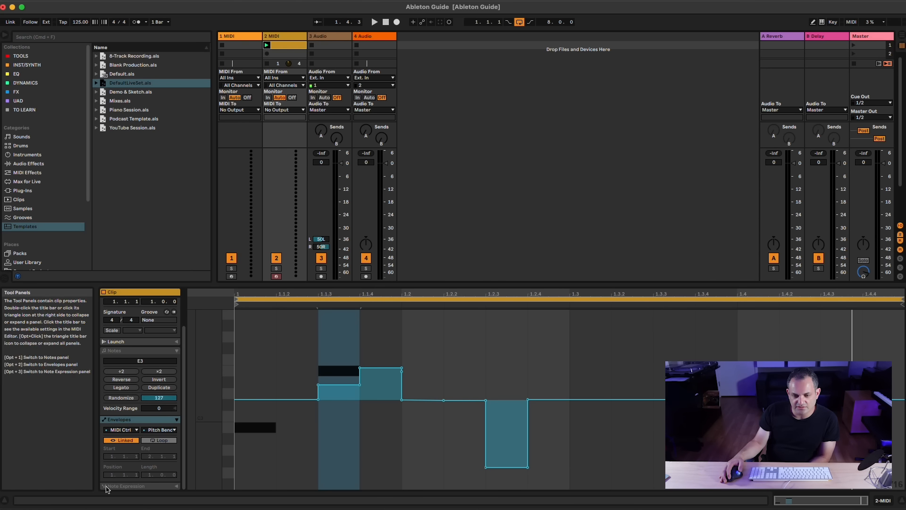
Expand the clip's Note Expression settings and collapse its Notes settings
click(161, 485)
click(176, 486)
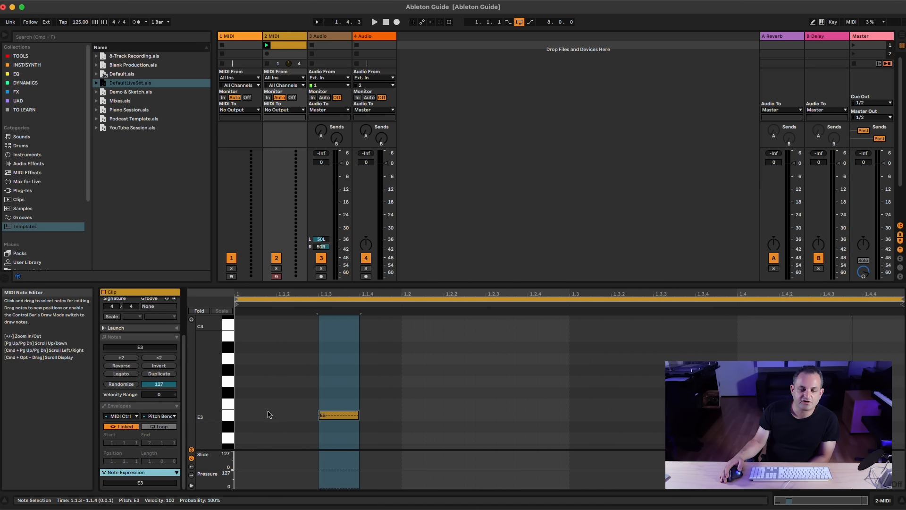
click(178, 337)
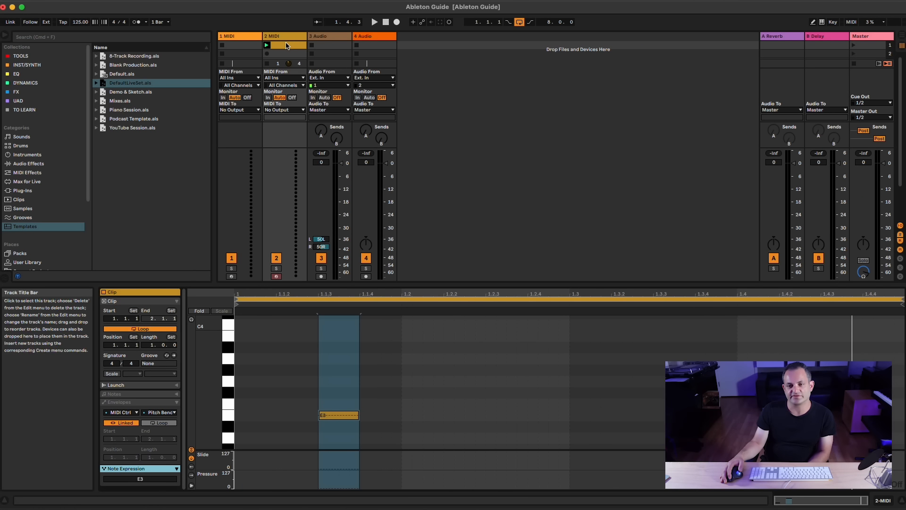
double_click(284, 44)
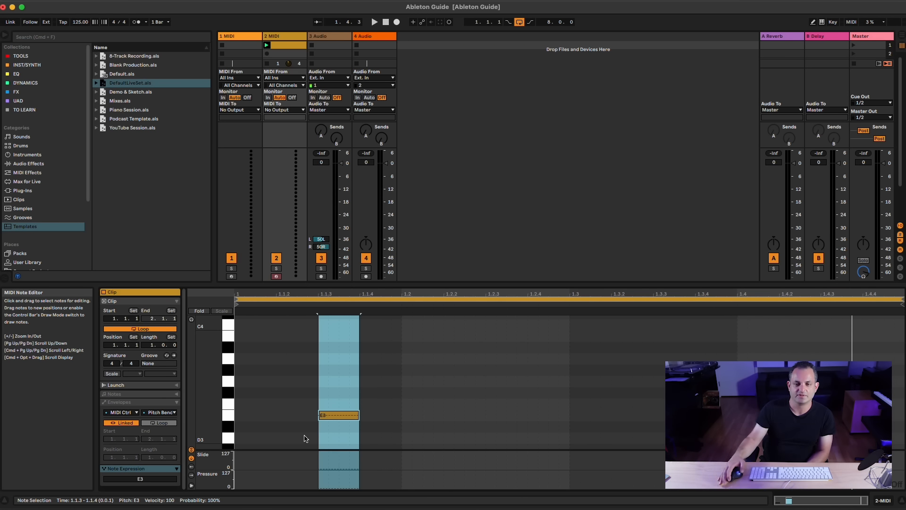
Switch the detail area from the clip to 2 MIDI's devices and delete the clip in the track's first slot
key(shift+Tab)
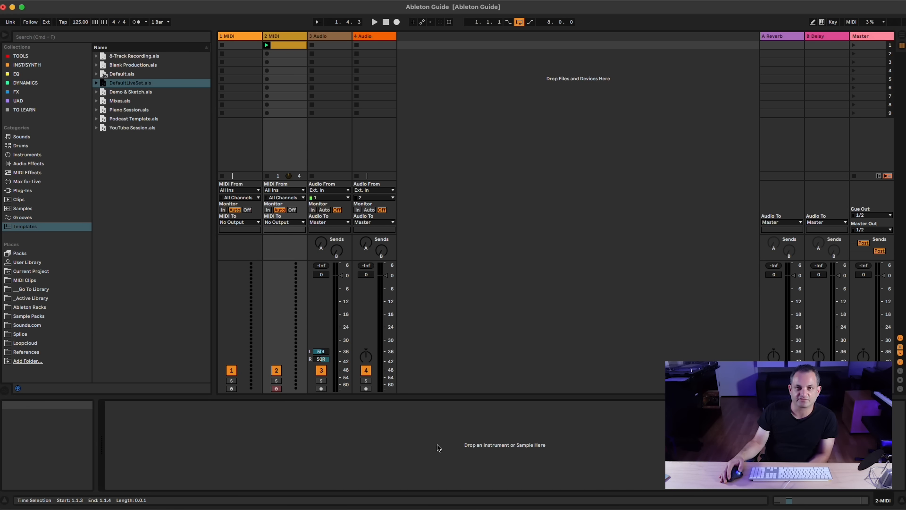
click(286, 38)
click(288, 47)
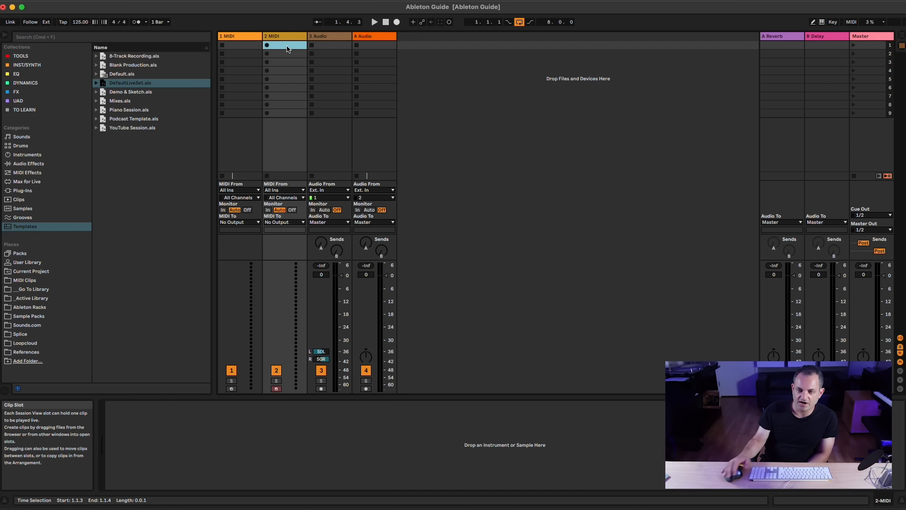
Select the first slot of 3 Audio, arm the track for recording and disarm it again
click(324, 45)
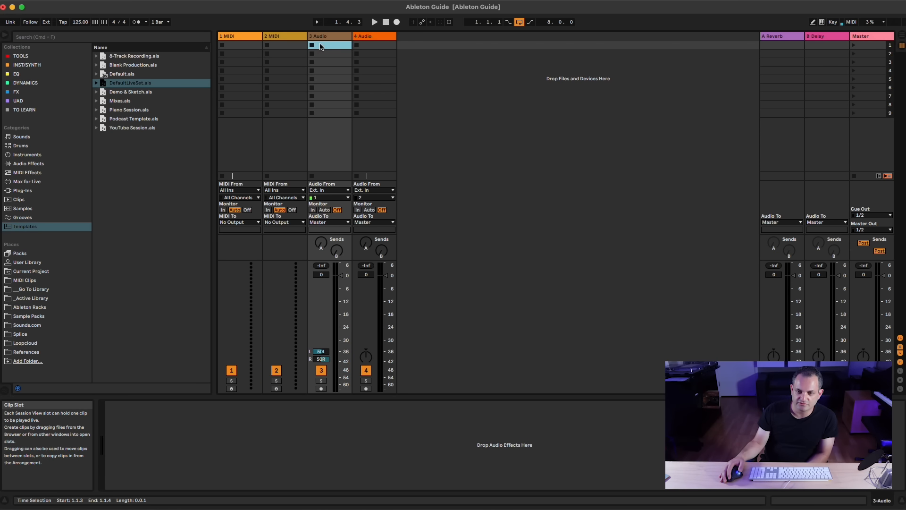
click(322, 389)
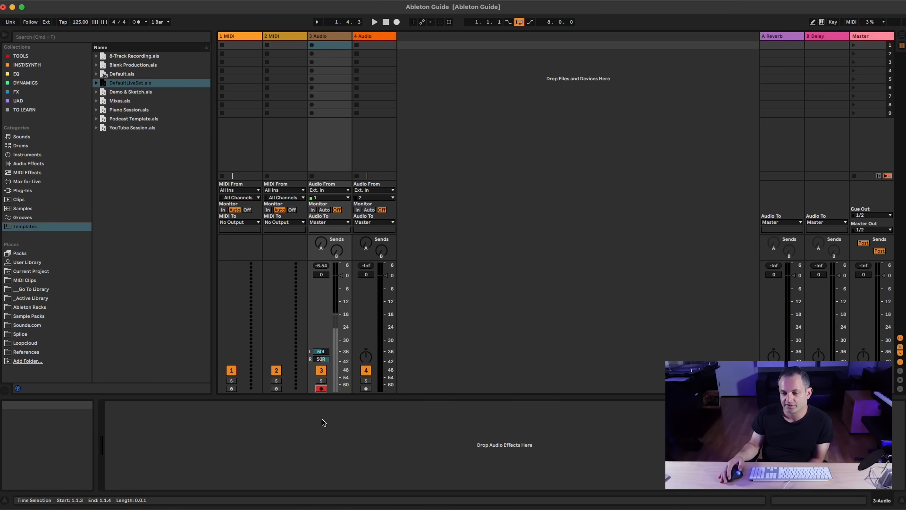
click(321, 389)
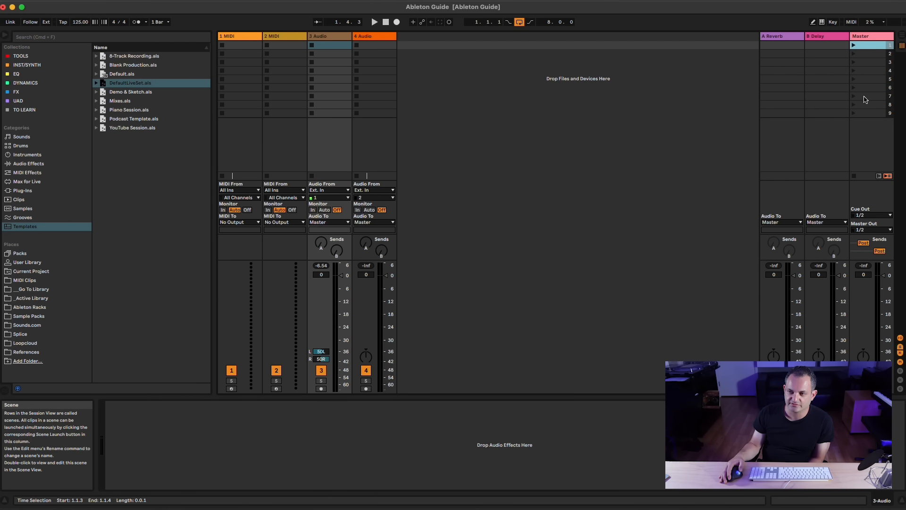
Name the first five scenes INTRO, BEAT, BREAK, CHORUS and BRIDGE
click(870, 55)
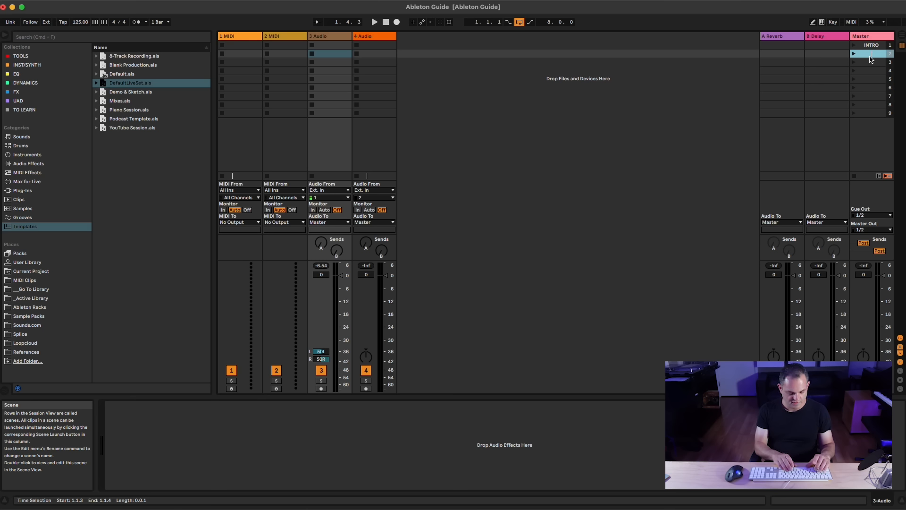
click(877, 63)
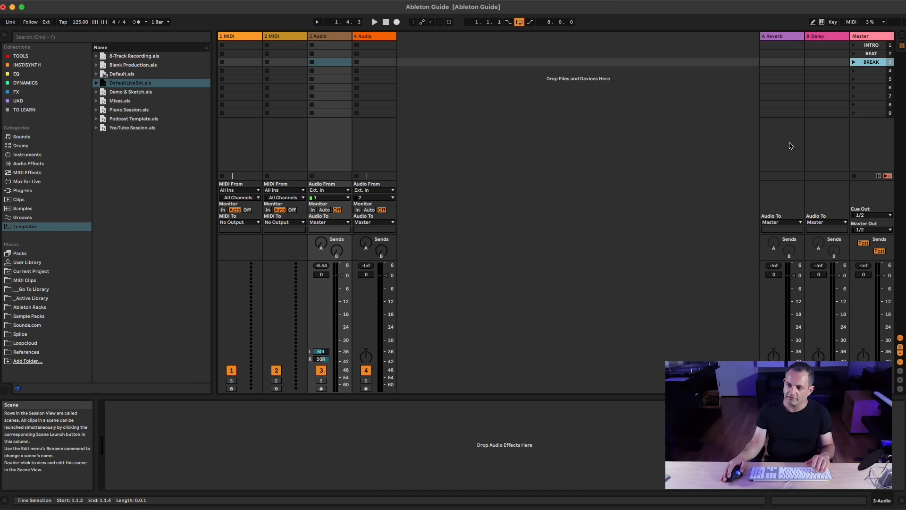
click(879, 71)
key(super+r)
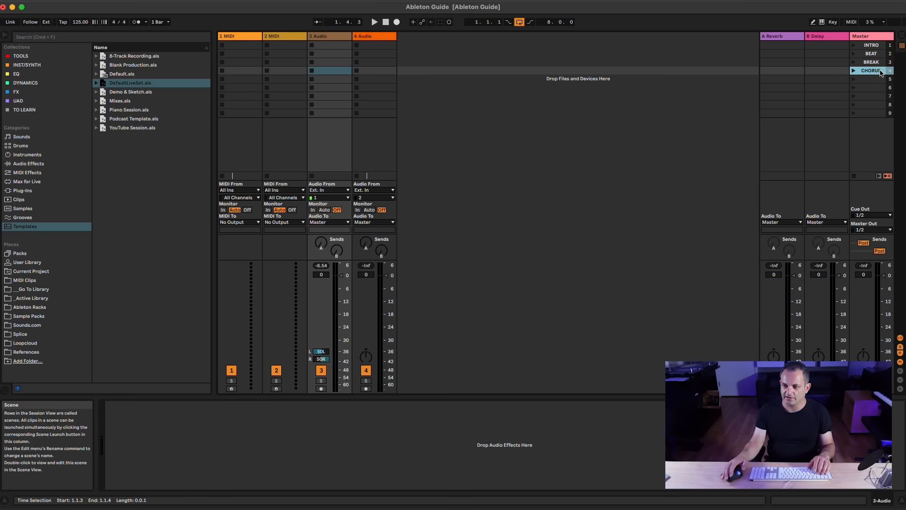
click(872, 80)
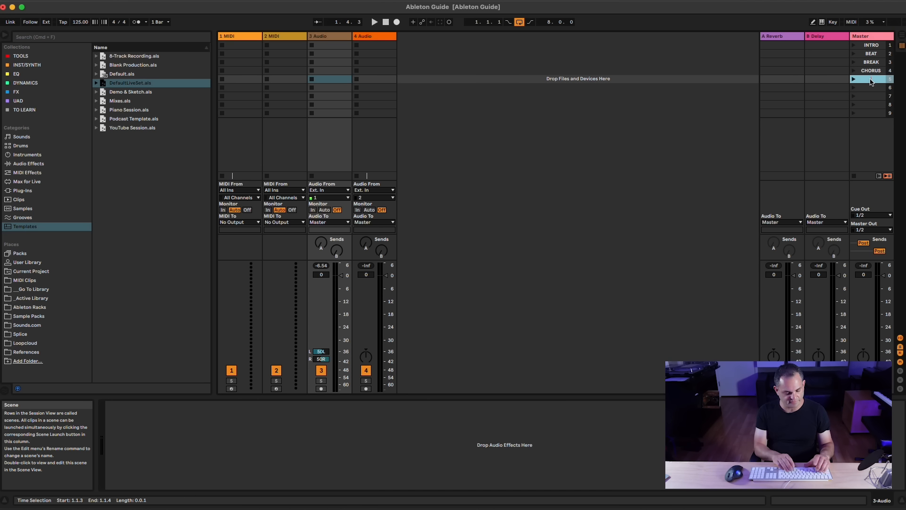
Launch the INTRO, BEAT and BREAK scenes in turn, check the launch quantization, and launch INTRO and BEAT again
click(854, 46)
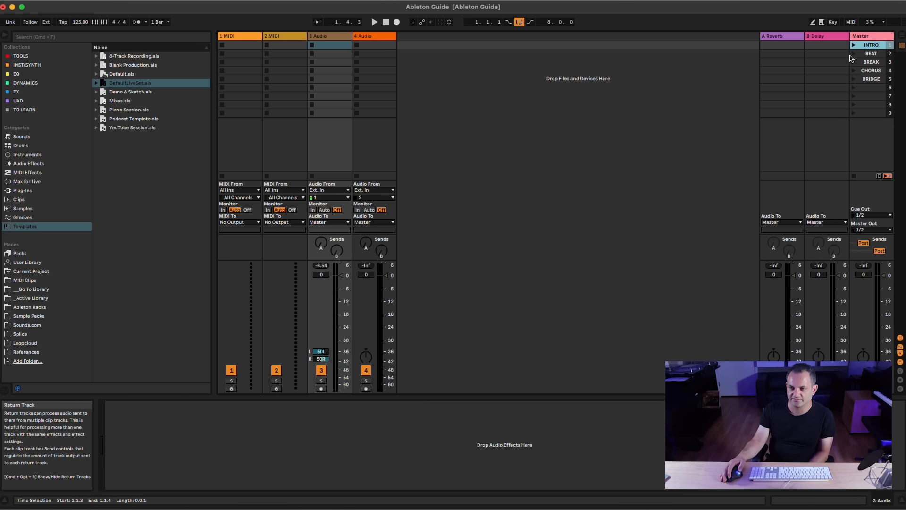
click(852, 54)
click(856, 62)
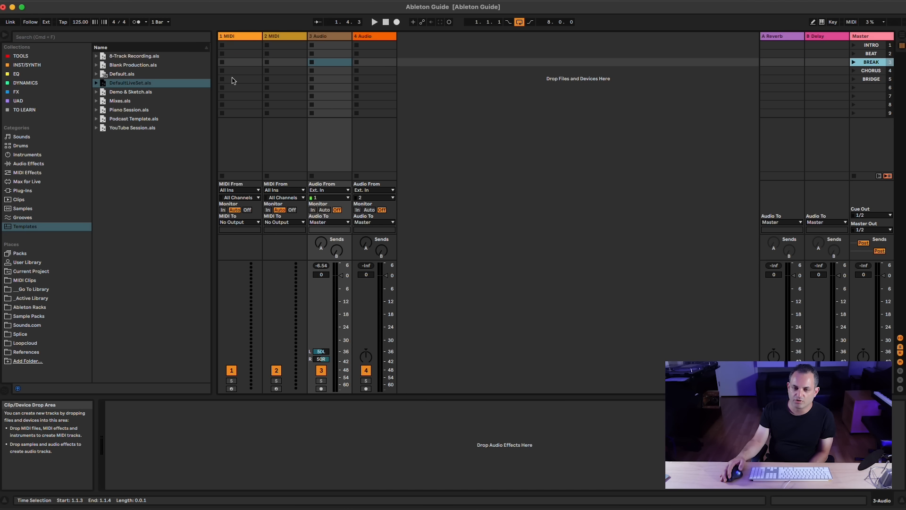
click(162, 23)
click(238, 29)
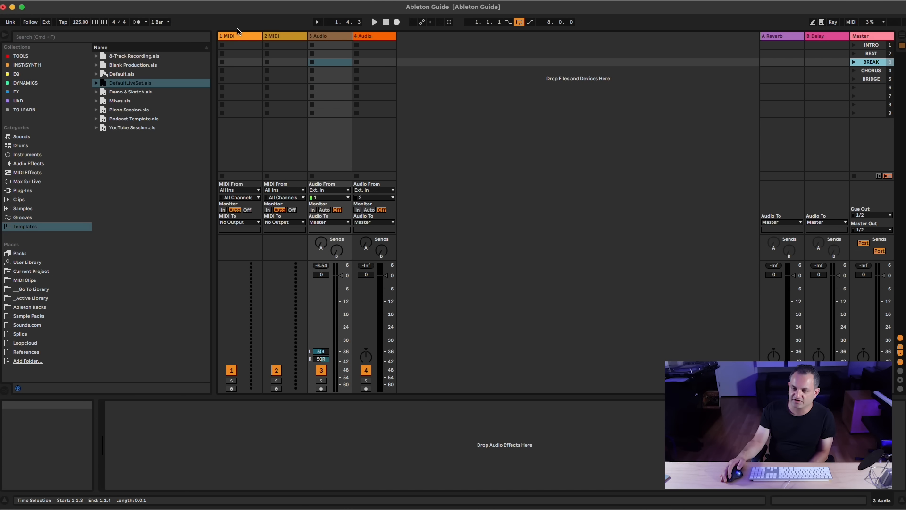
click(856, 46)
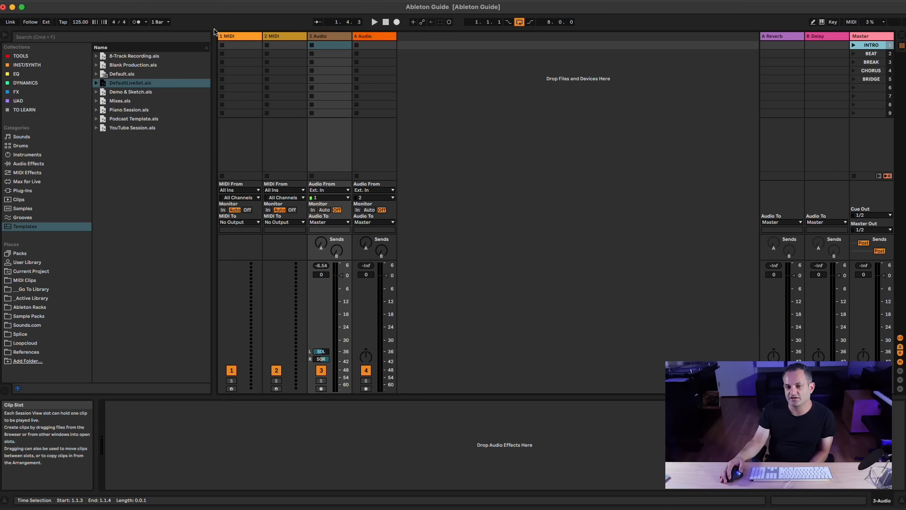
click(853, 55)
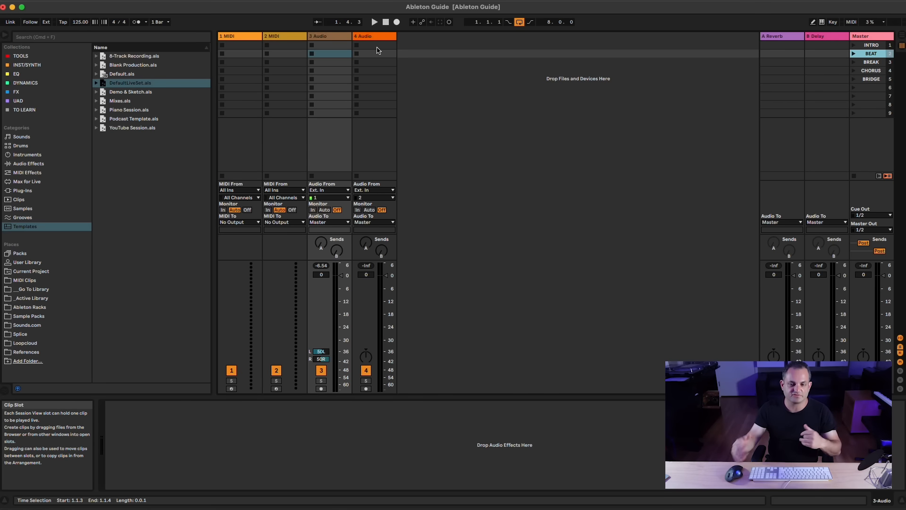
Create empty MIDI clips for 2 MIDI and 1 MIDI in the BEAT scene
click(326, 56)
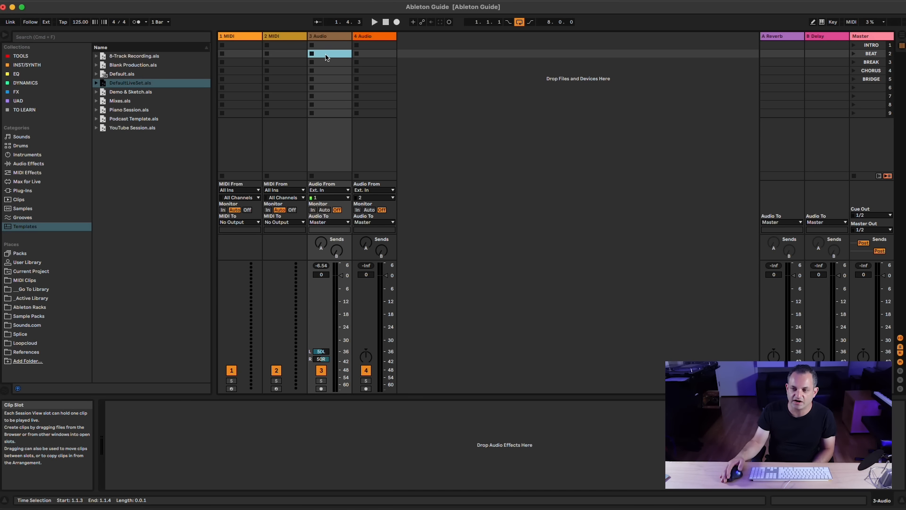
double_click(275, 56)
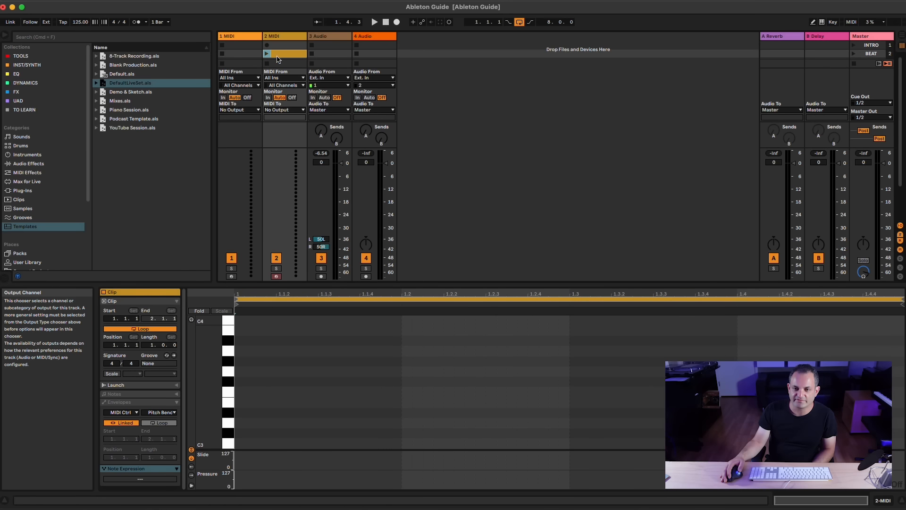
double_click(235, 53)
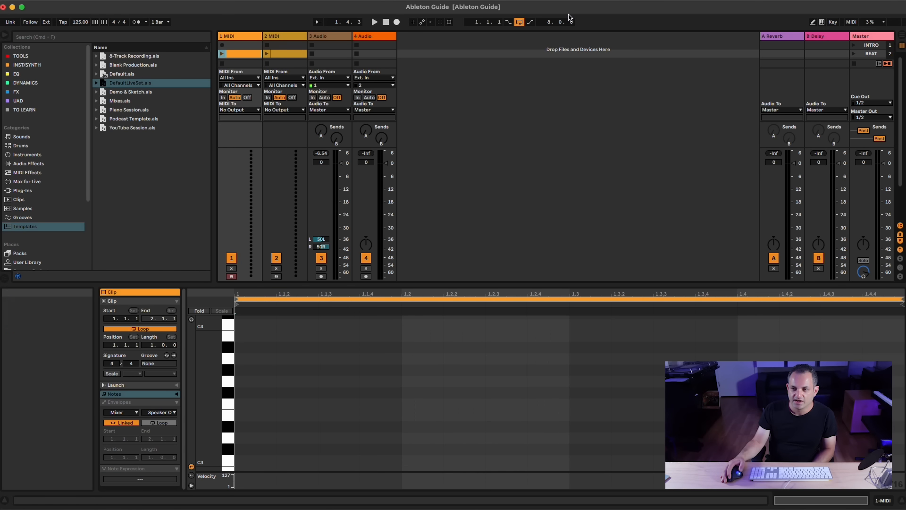
Launch the BEAT scene, add an empty MIDI clip to 2 MIDI's INTRO slot, and switch playback between the INTRO and BEAT scenes
click(855, 54)
click(297, 47)
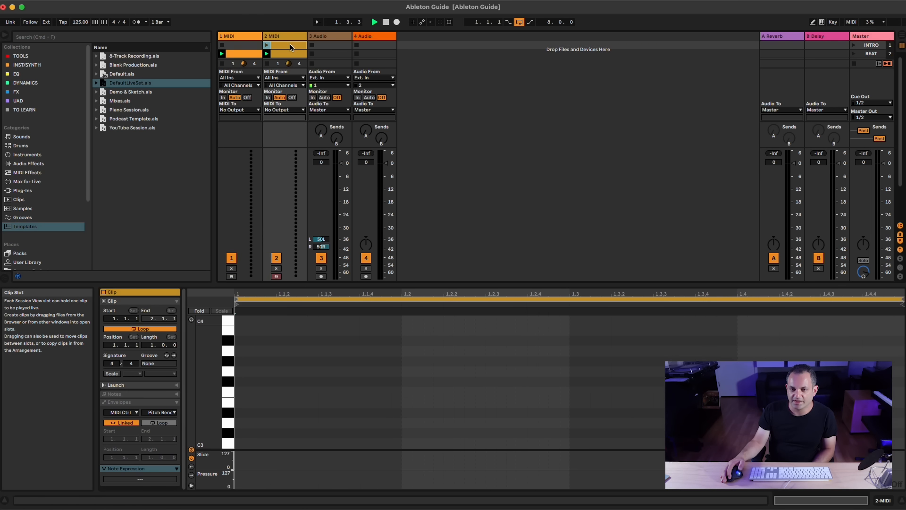
click(854, 45)
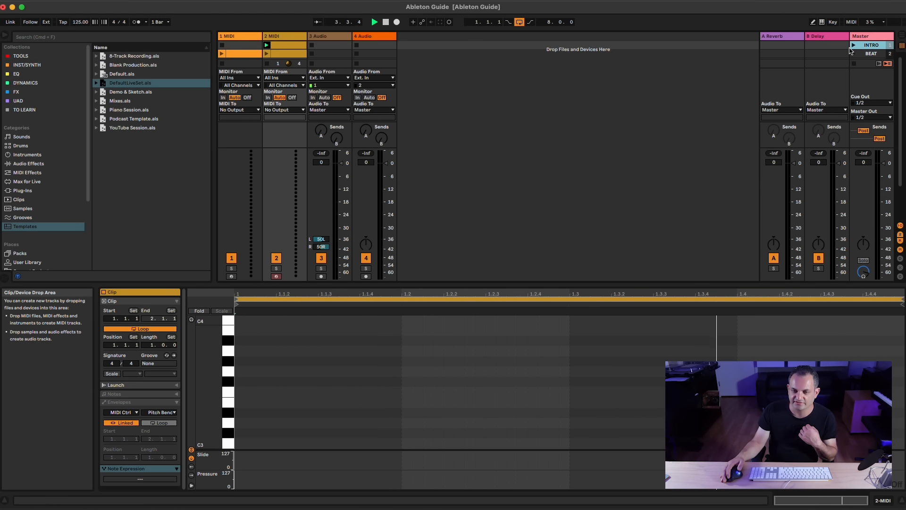
click(854, 54)
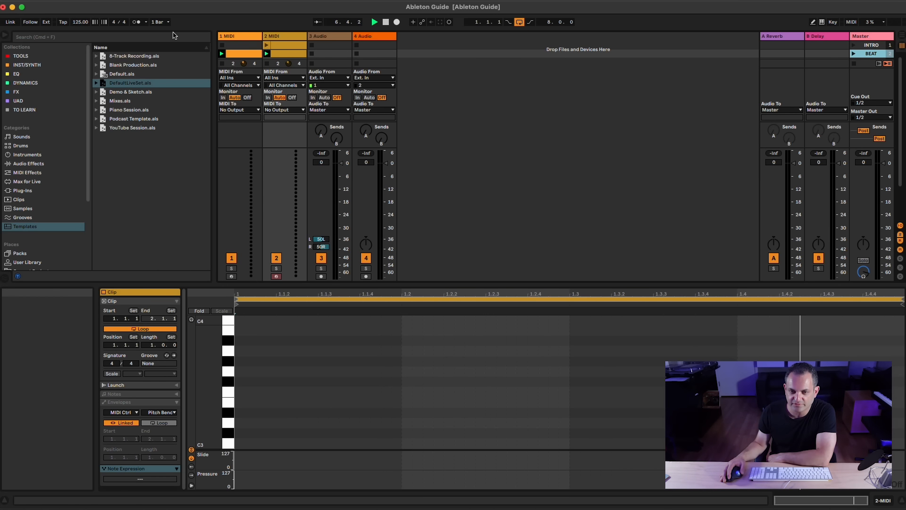
Shrink the clip view, select roughly the first seven bars of 2 MIDI through 4 Audio in Arrangement View, and return to Session View
drag(510, 285, 495, 387)
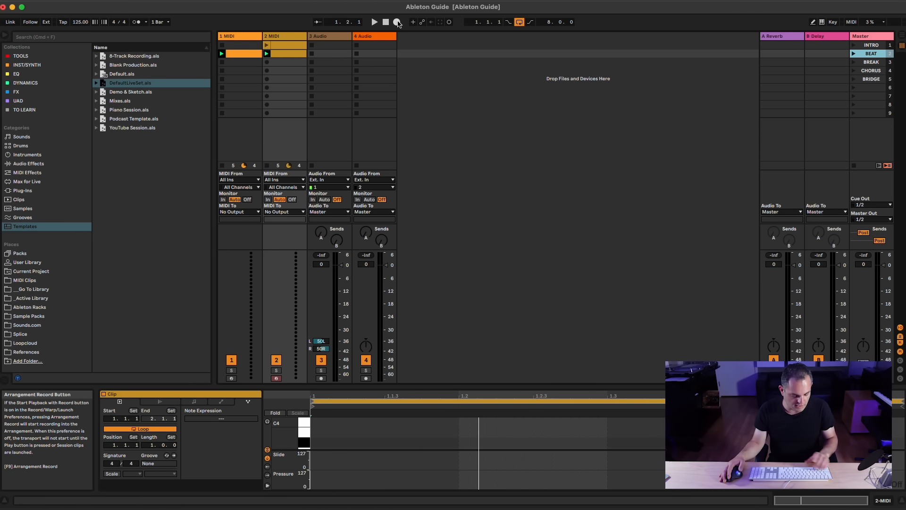
key(Tab)
key(Tab)
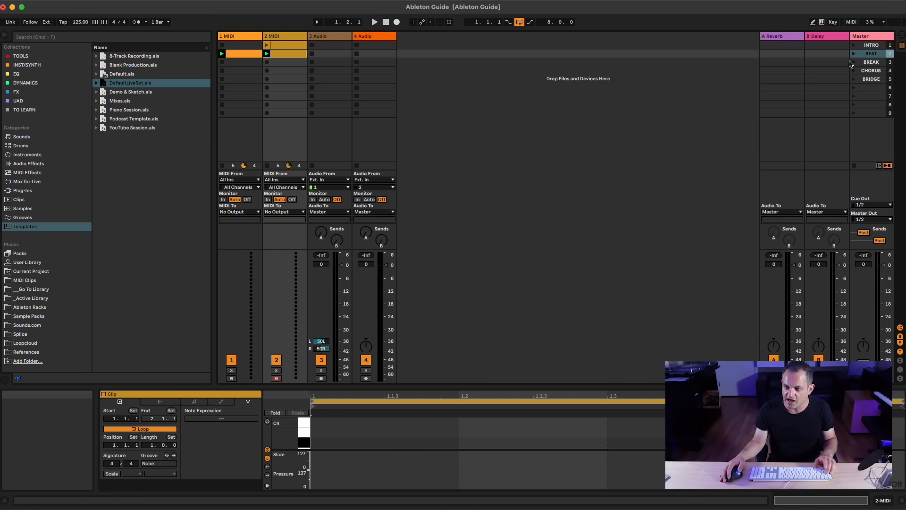
key(Tab)
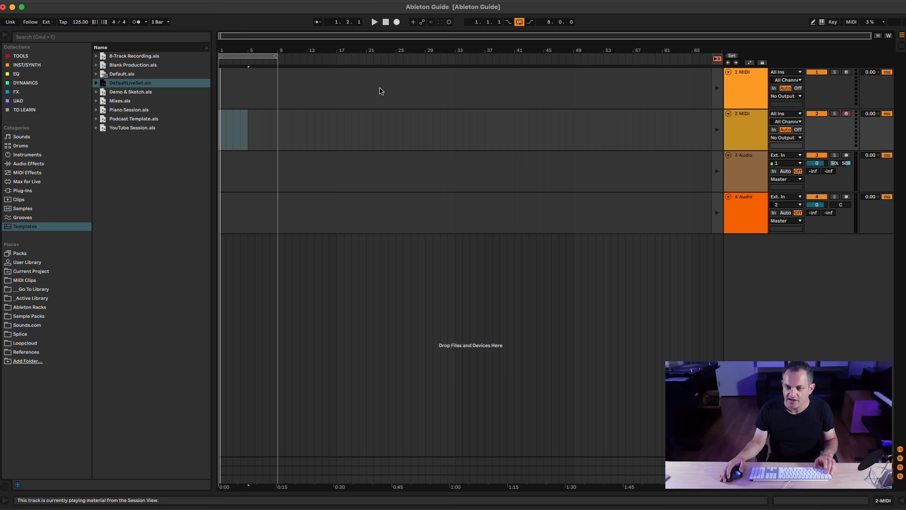
drag(222, 146, 271, 232)
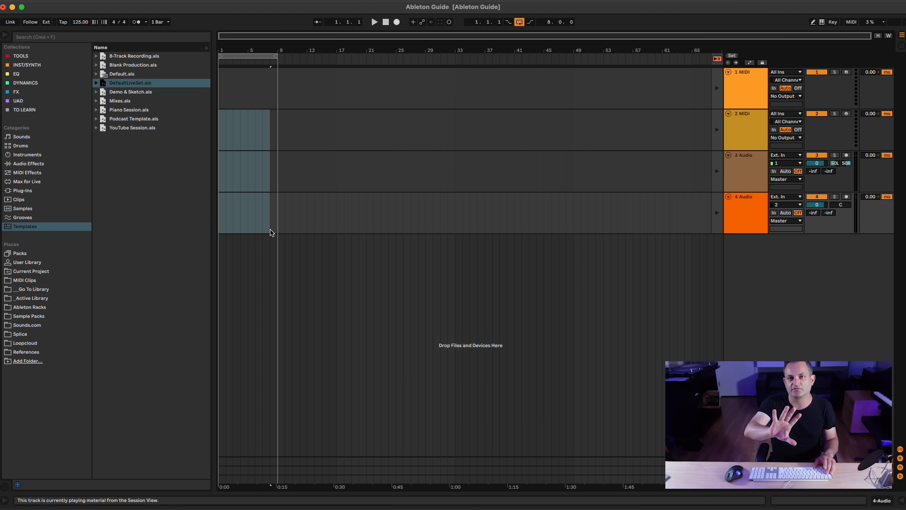
key(Tab)
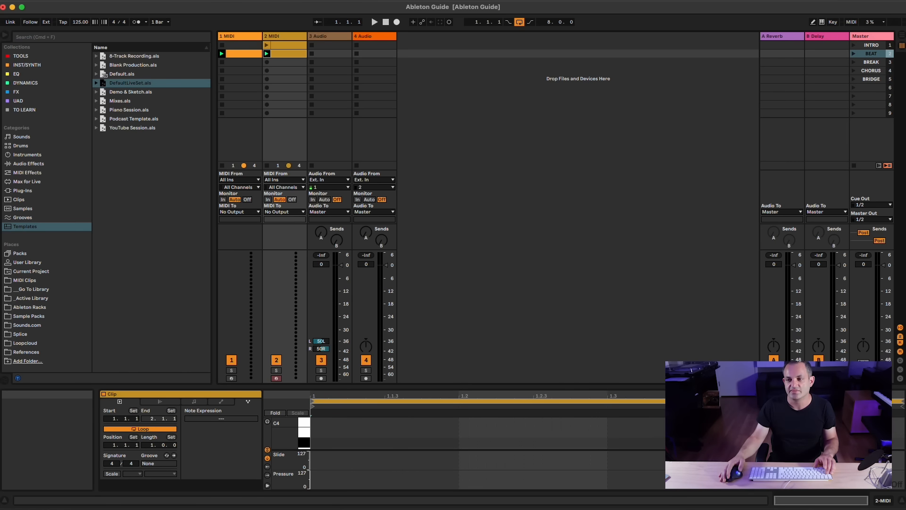
Select the INTRO scene and step down through the scenes to CHORUS
click(872, 48)
key(Down)
key(Down)
key(Down)
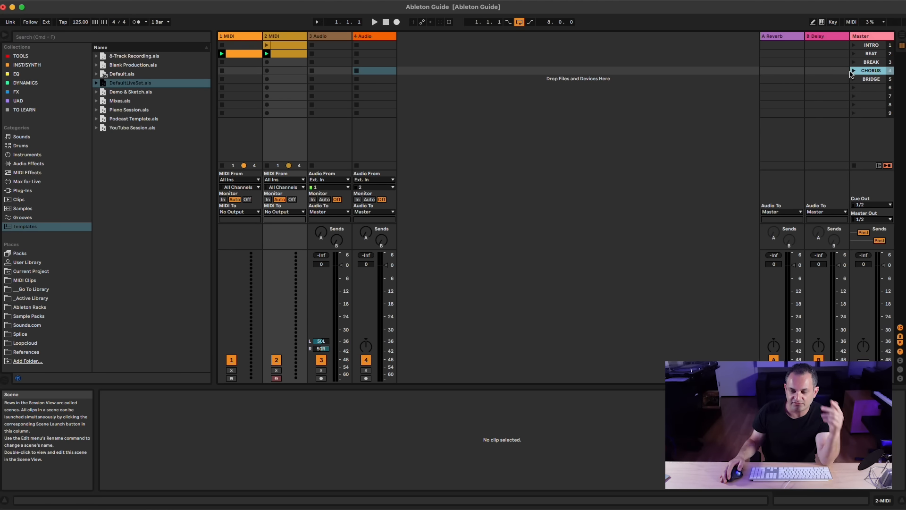
Compare the Session and Arrangement Views, launch the CHORUS scene, and return to Session View
key(Tab)
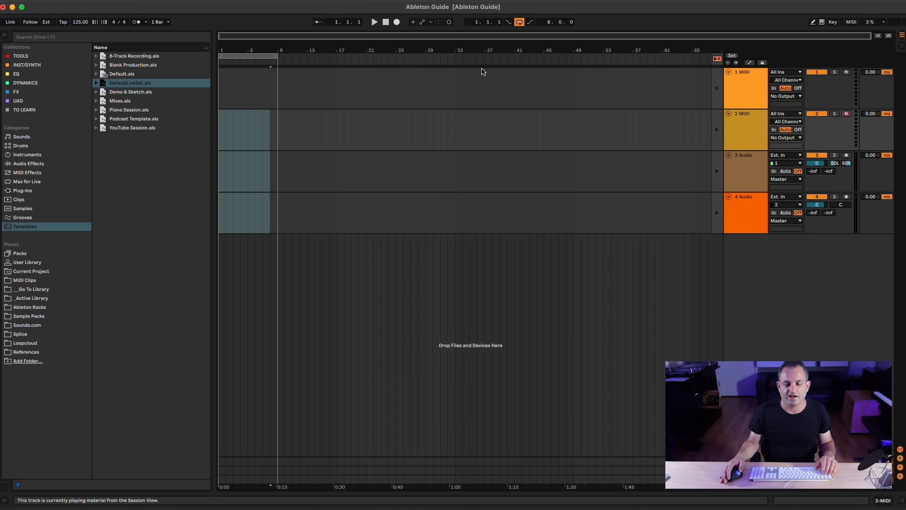
key(Tab)
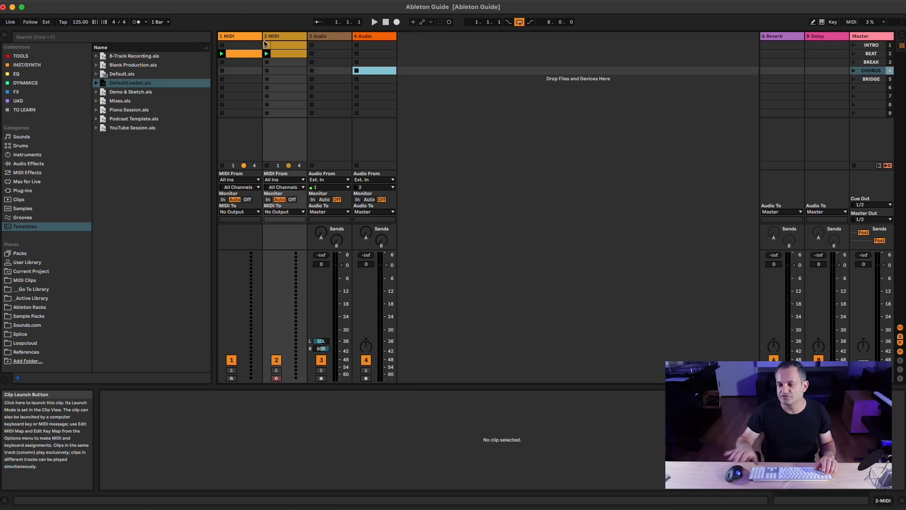
key(Tab)
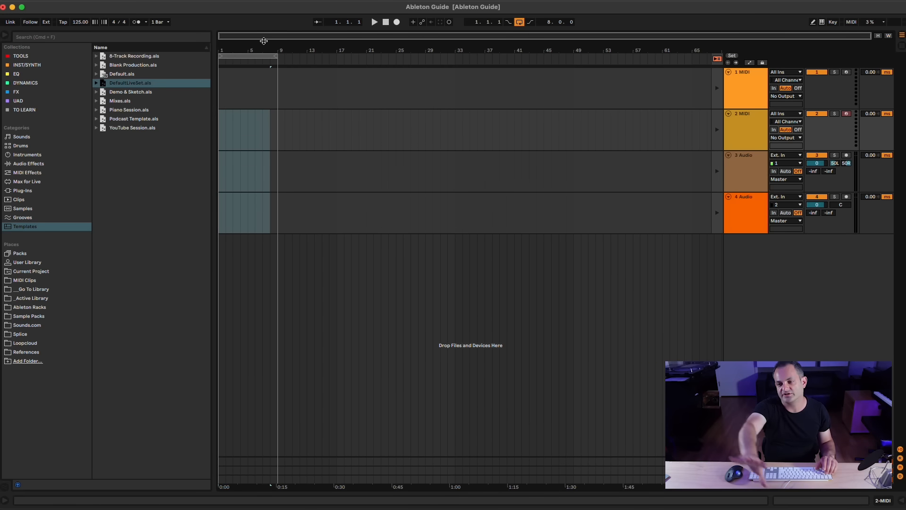
key(Tab)
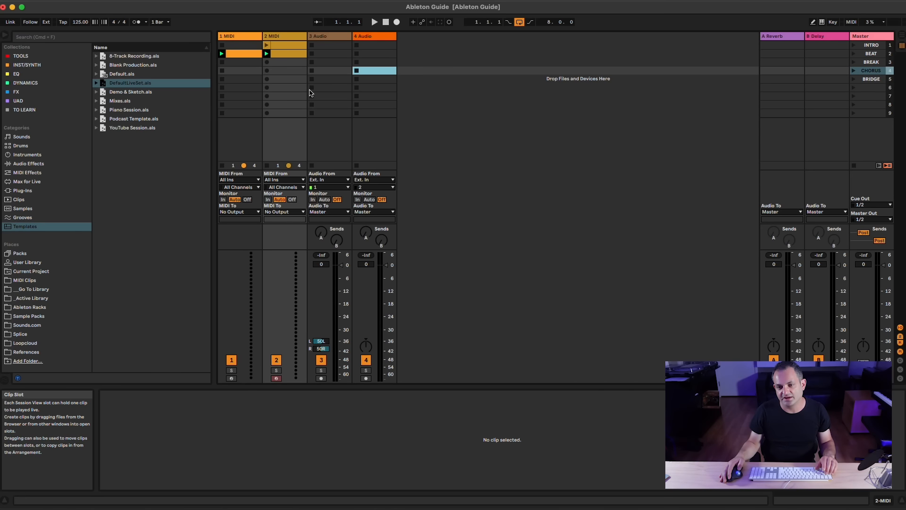
click(867, 70)
key(Tab)
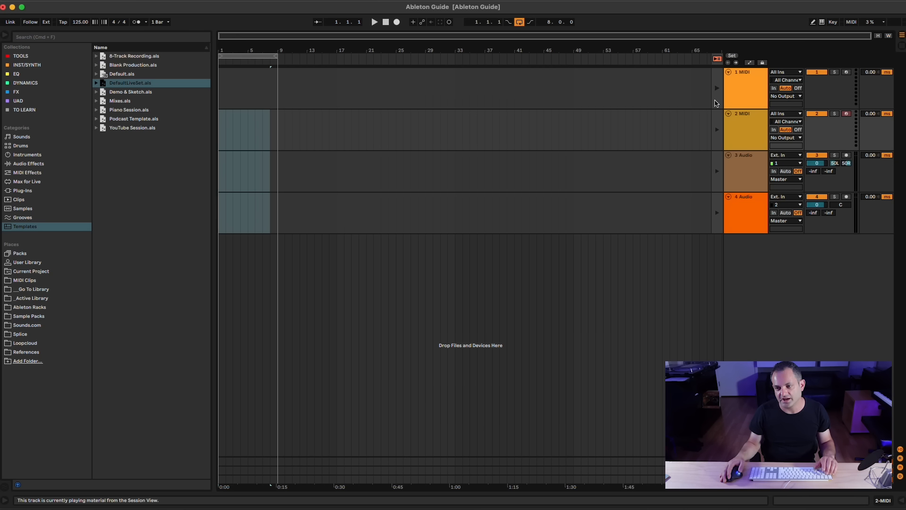
key(Tab)
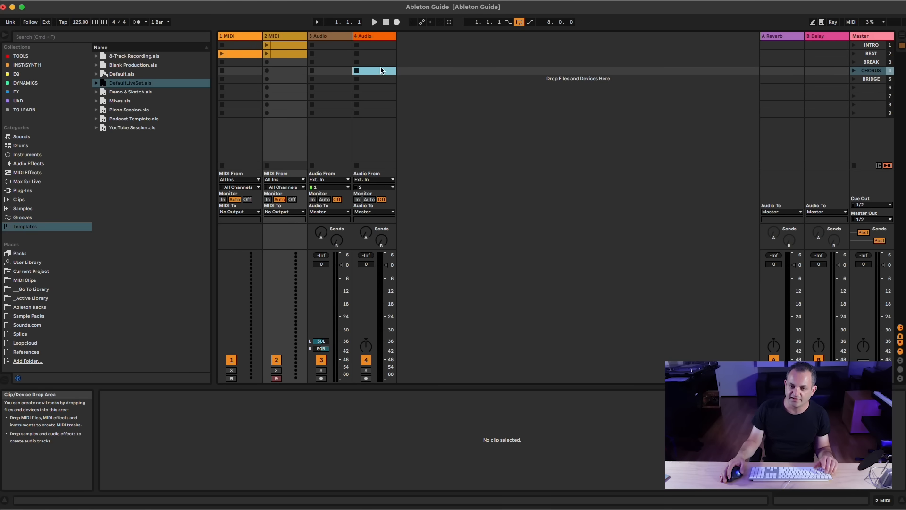
Switch all tracks back to Arrangement playback, and compare the Arrangement View with the Session View
key(Tab)
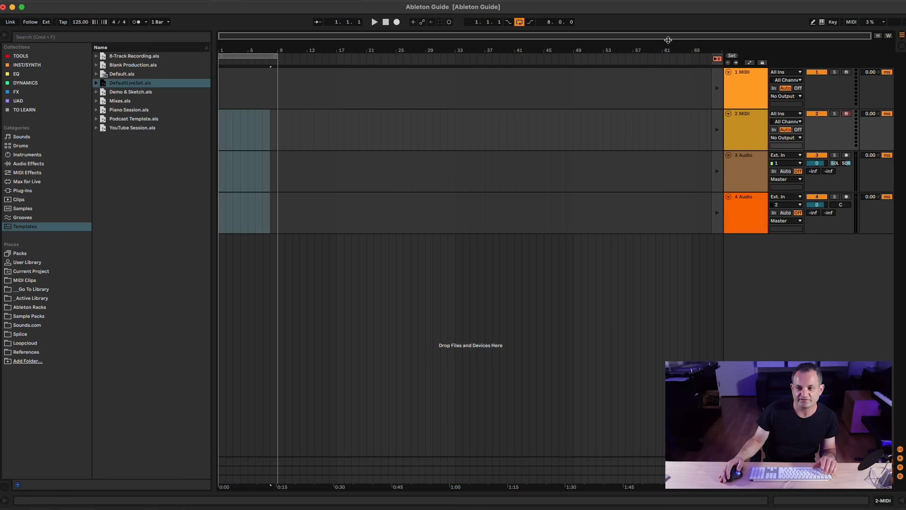
click(721, 59)
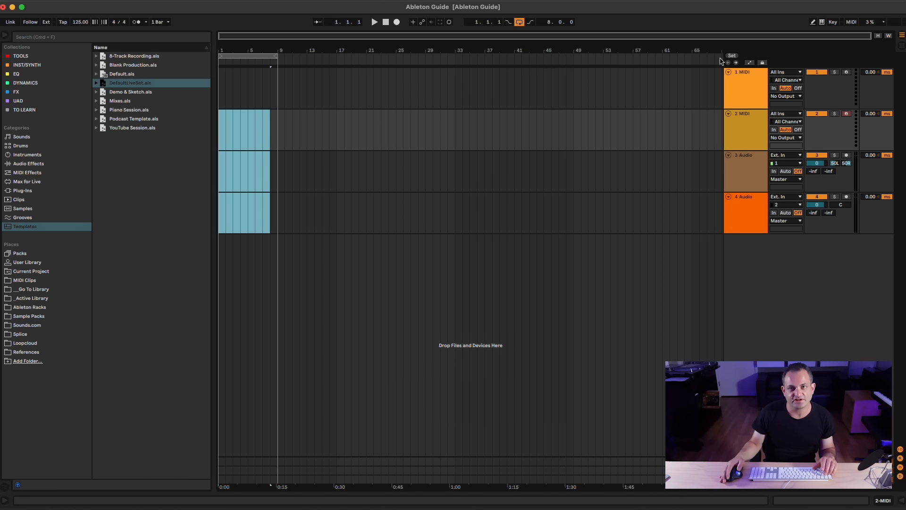
key(Tab)
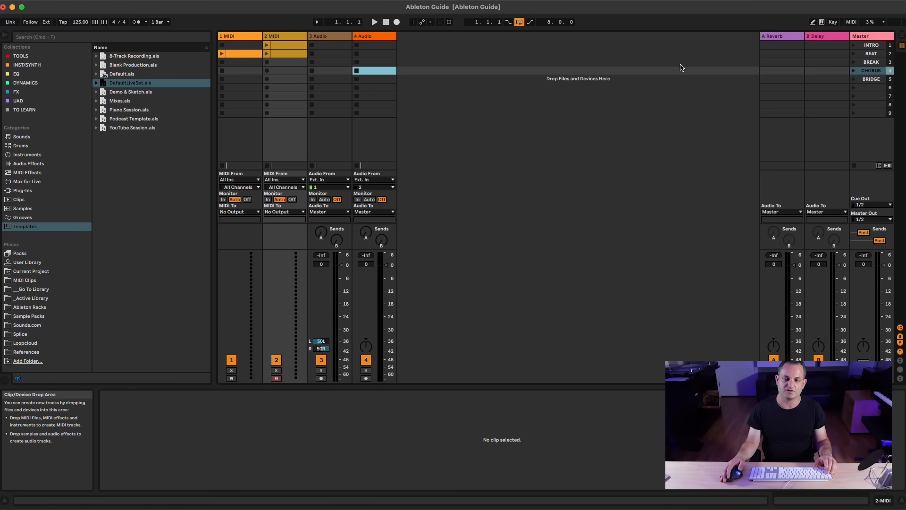
key(Tab)
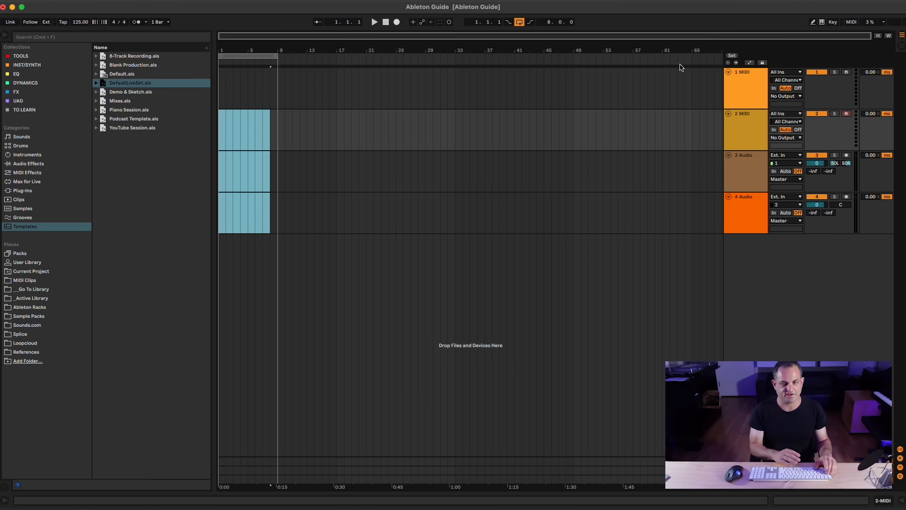
key(Tab)
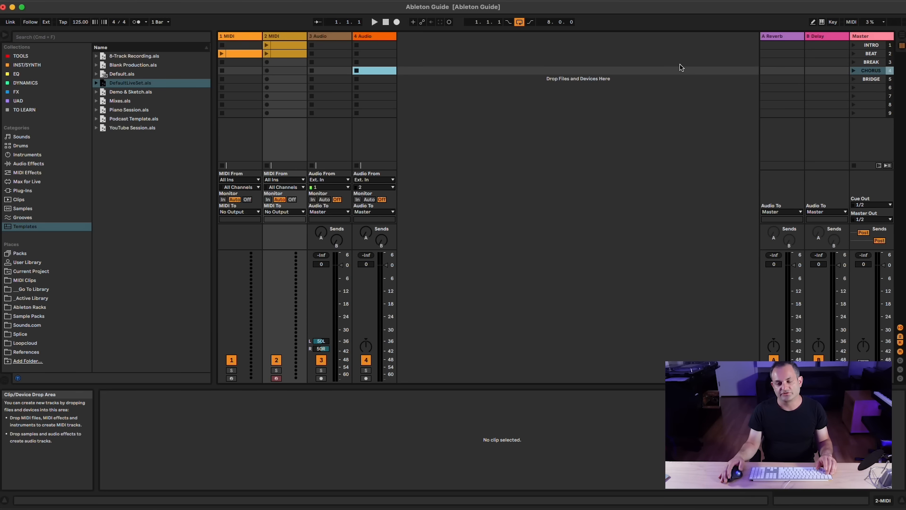
Place the insert marker at bar 5 of the 3 Audio track in Arrangement View and return to Session View
key(Tab)
click(247, 161)
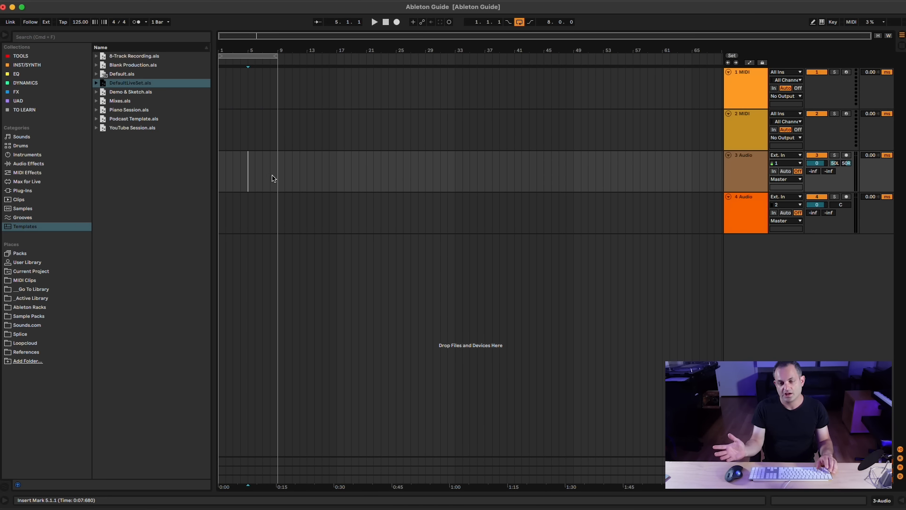
key(Tab)
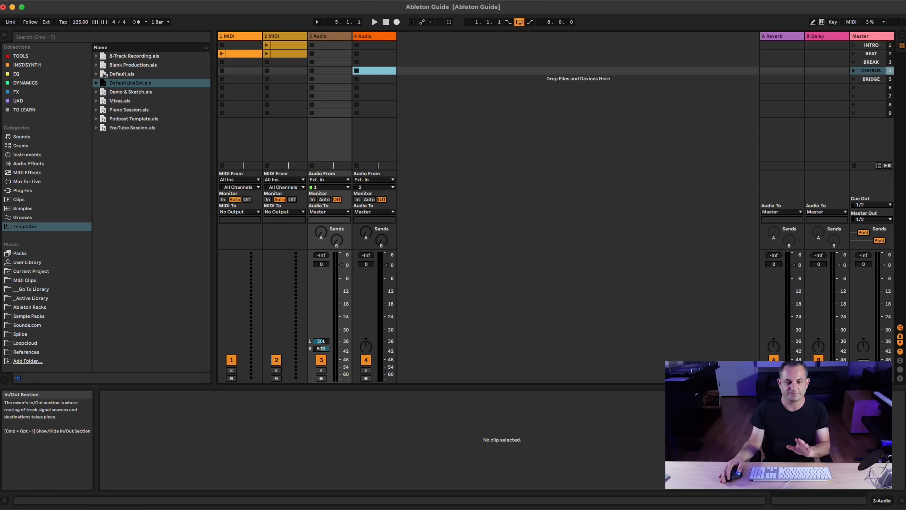
Select 2 MIDI's BEAT clip, extend to the INTRO through BRIDGE slots of 1 MIDI and 2 MIDI, and return to Arrangement View
click(287, 54)
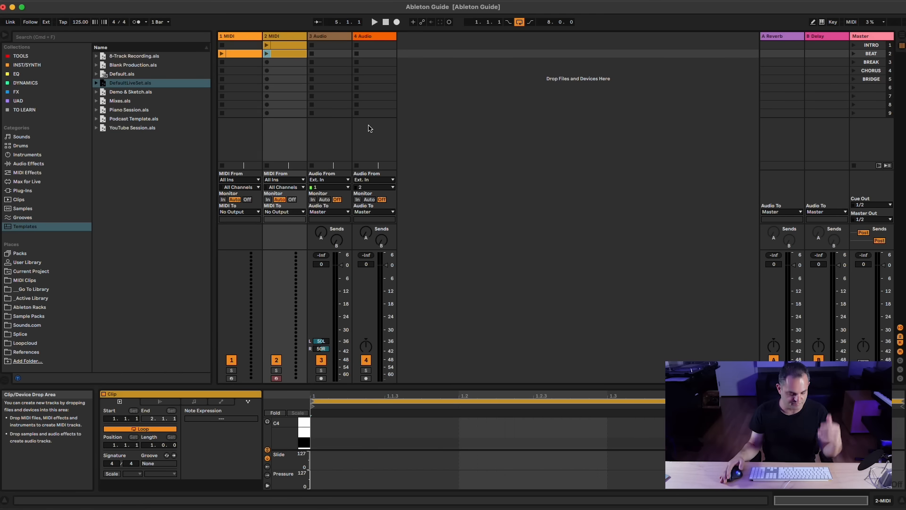
key(Tab)
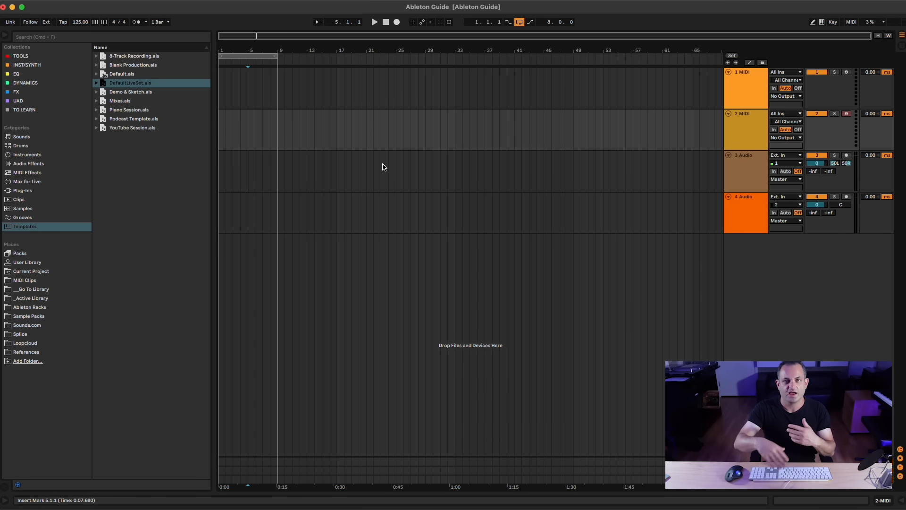
key(Tab)
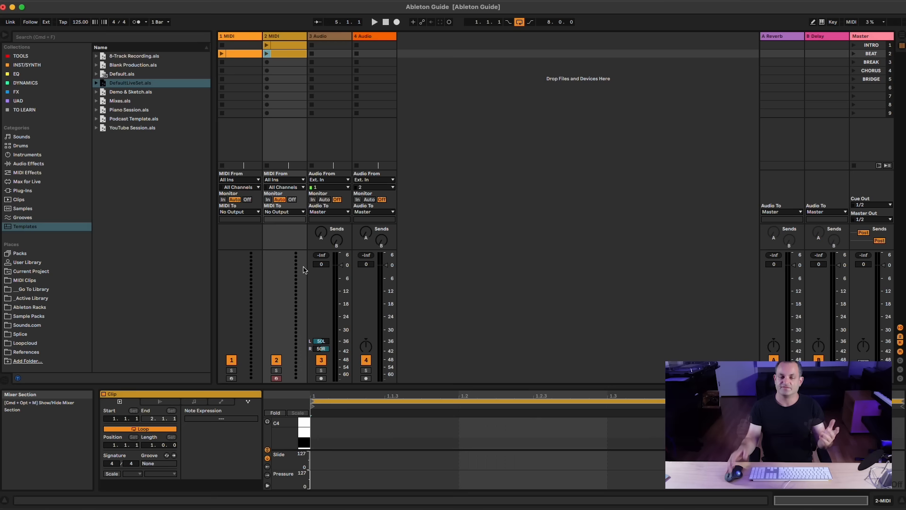
drag(236, 45, 298, 78)
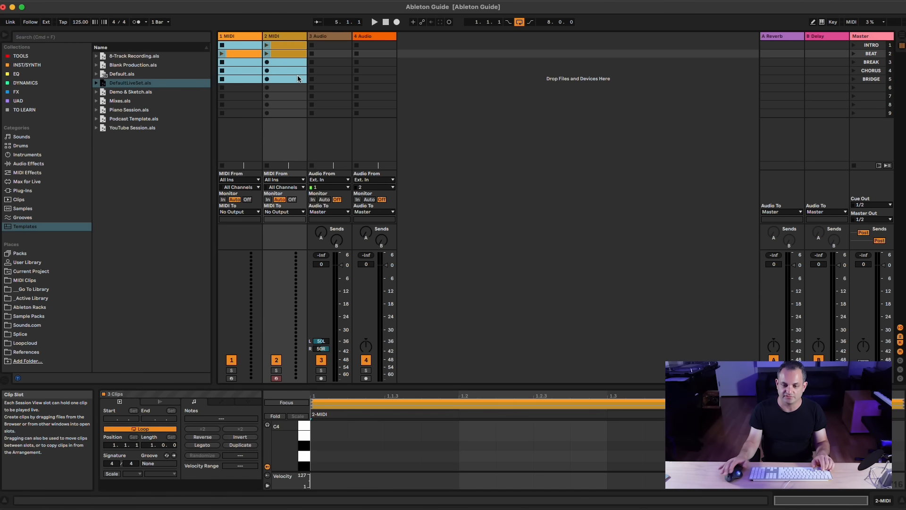
key(Tab)
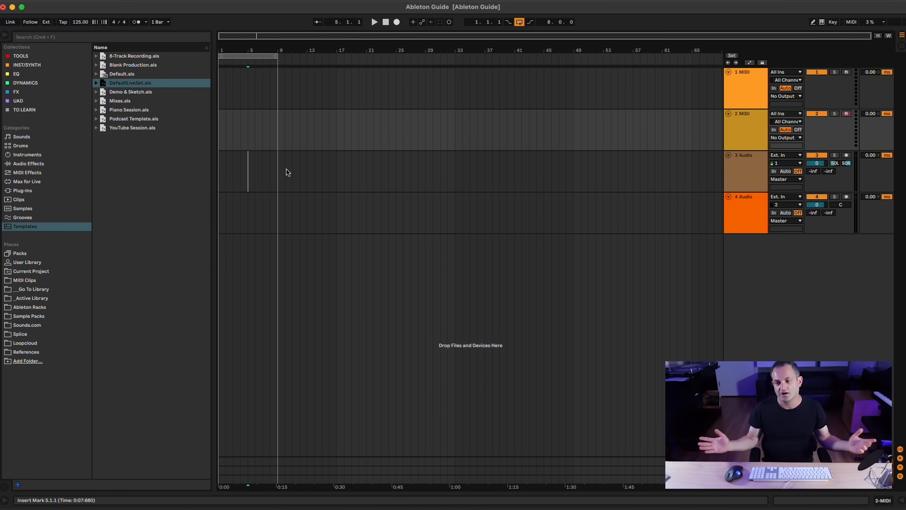
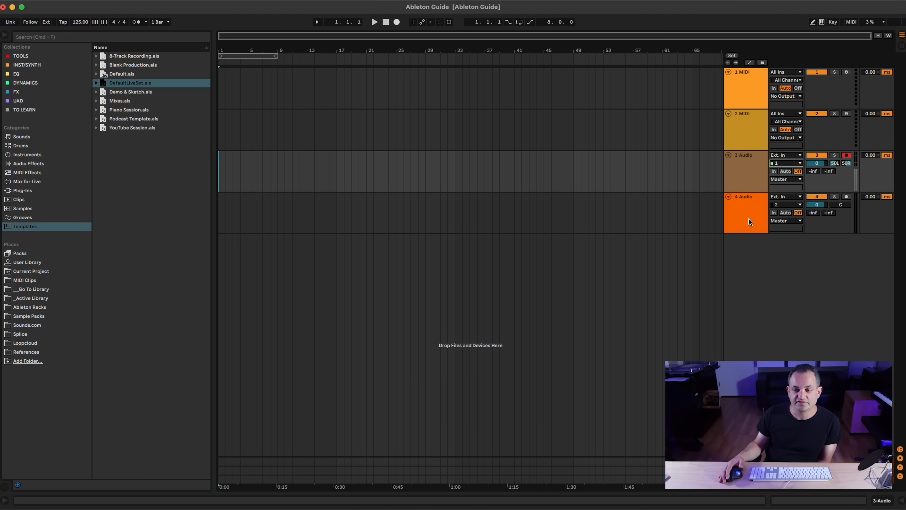
Select the 2 MIDI track, arm it for recording, and enable the computer MIDI keyboard
click(737, 164)
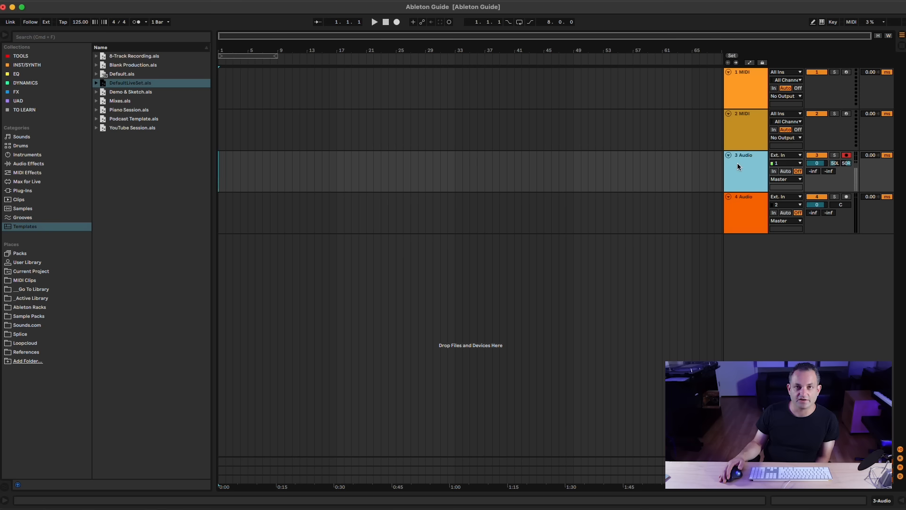
key(Up)
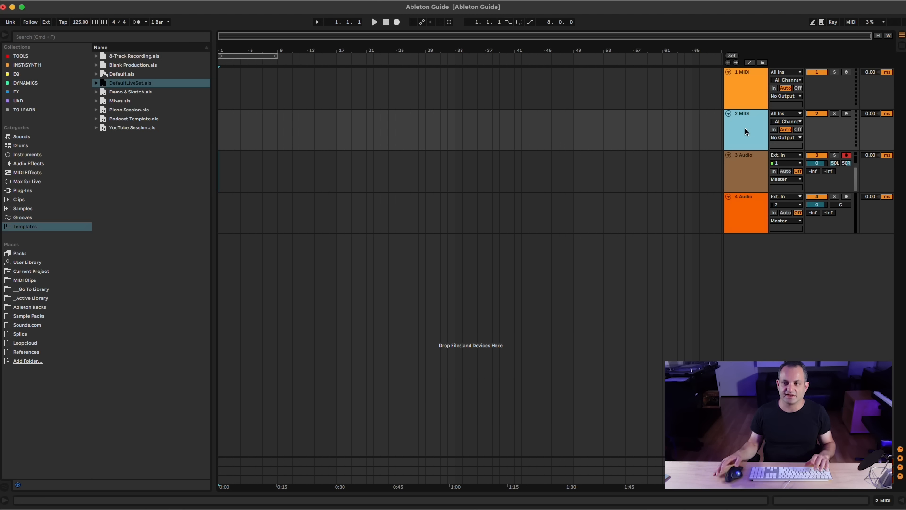
click(846, 113)
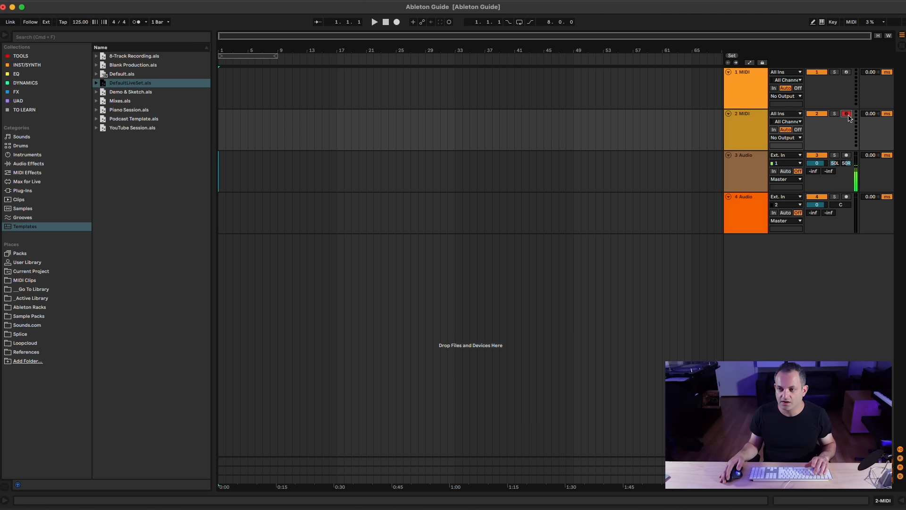
click(822, 22)
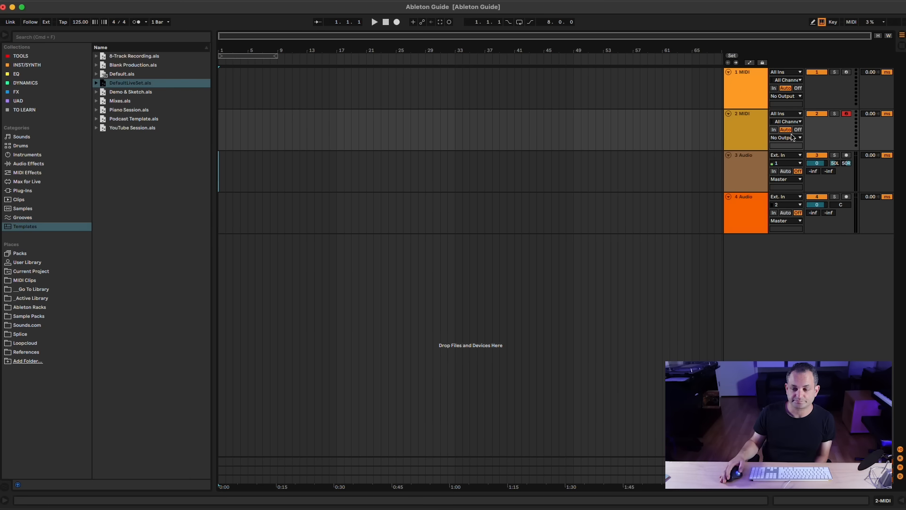
Open the device view, check the device chains of all four tracks, and show the Reverb device on the A Reverb return
click(748, 461)
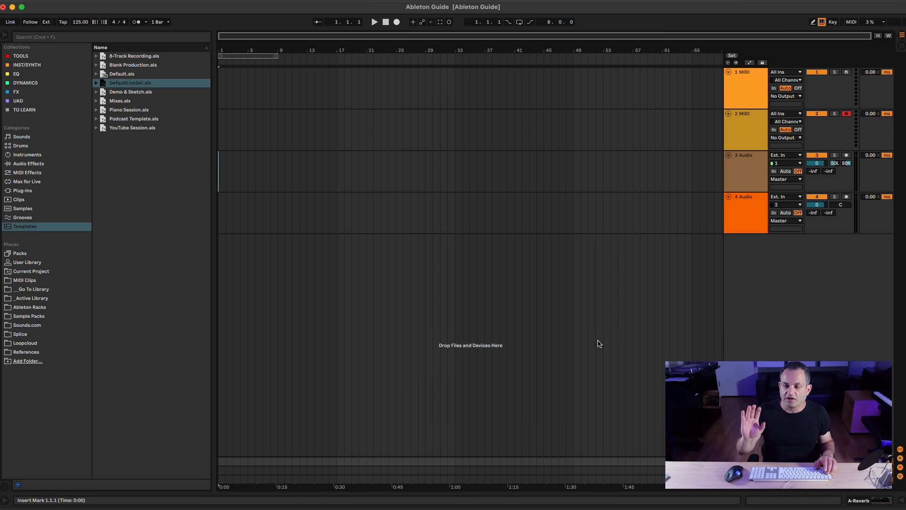
double_click(740, 200)
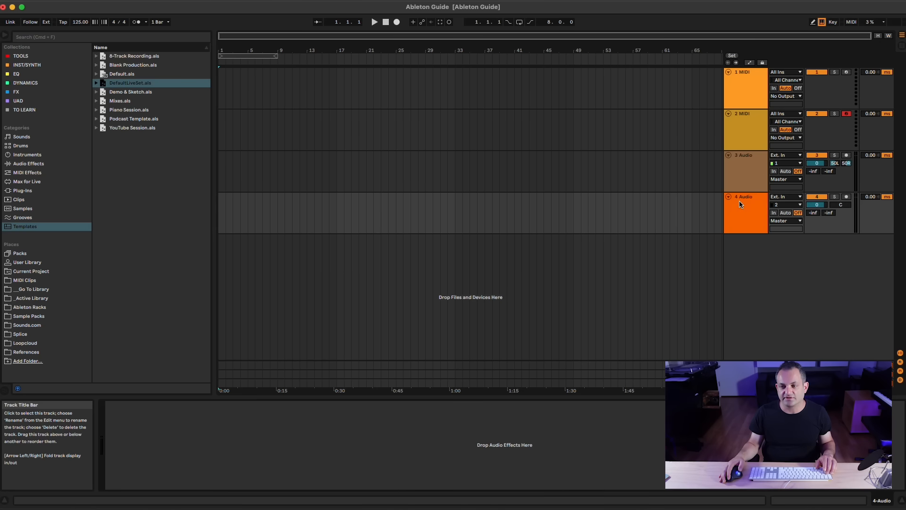
click(737, 175)
click(735, 127)
click(737, 92)
click(746, 227)
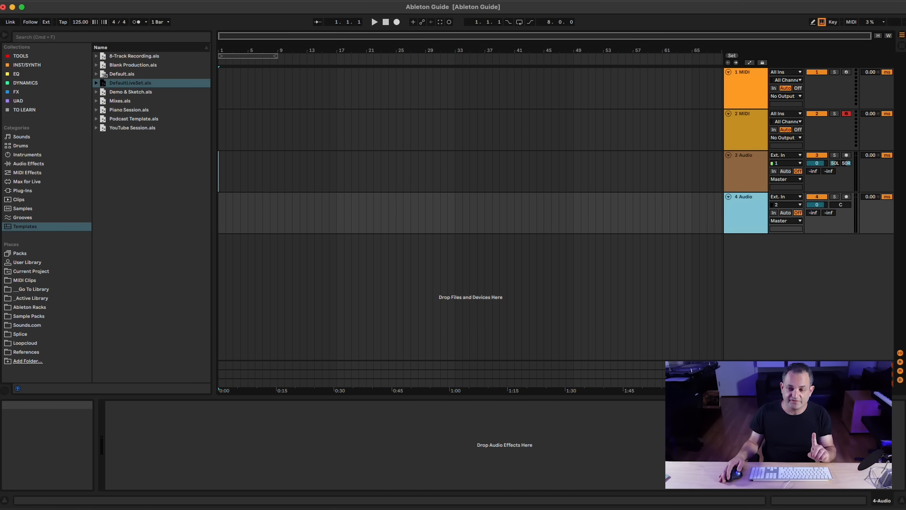
click(745, 374)
click(745, 365)
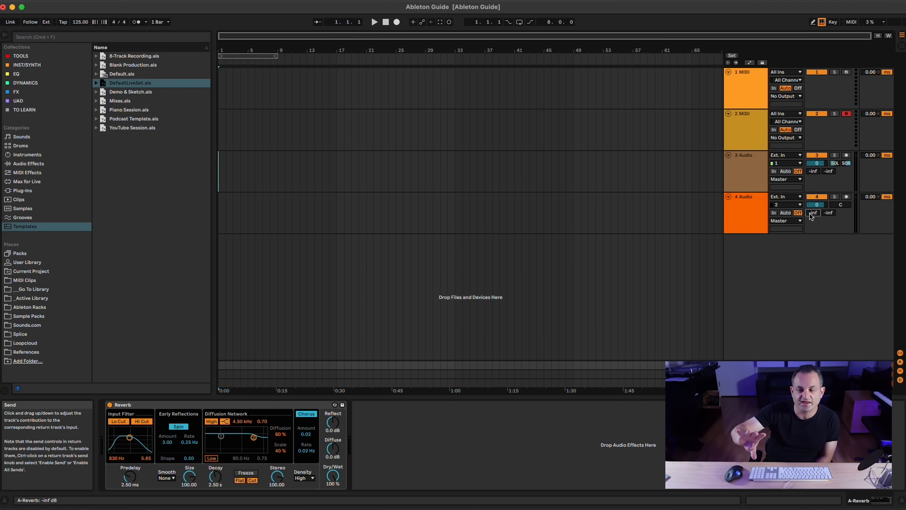
View the effect devices on the A-Reverb and B-Delay return tracks
click(754, 203)
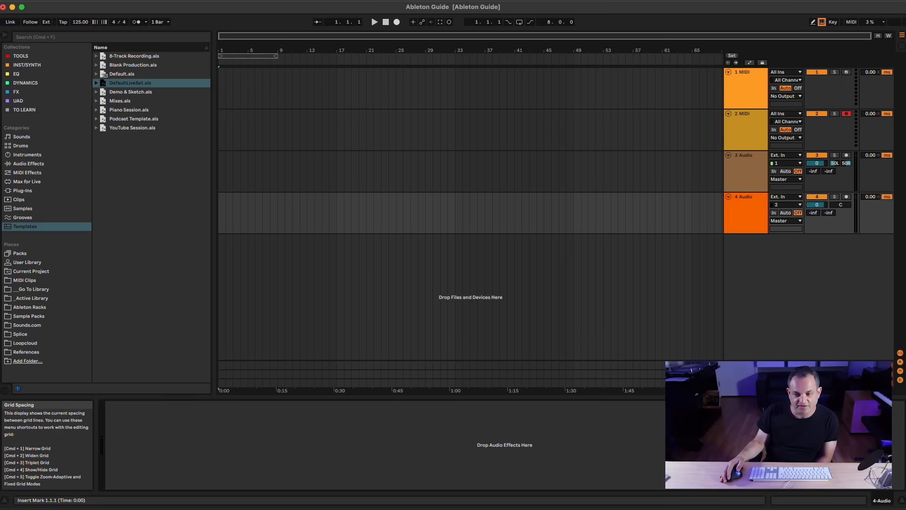
click(746, 365)
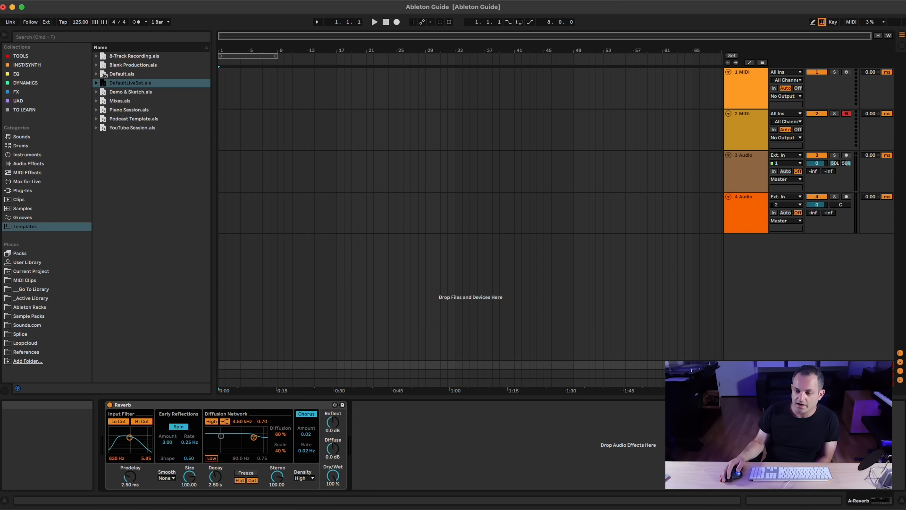
click(745, 374)
click(198, 410)
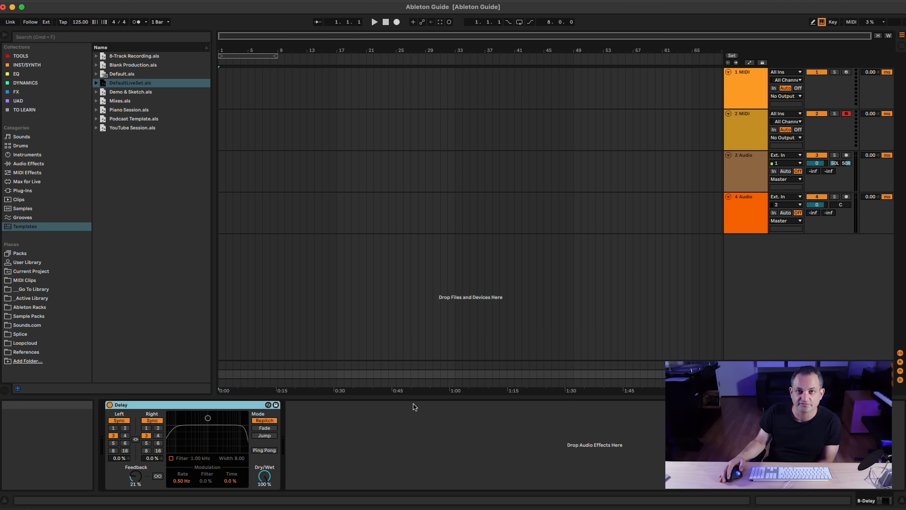
Fold all the tracks in the arrangement at once
click(737, 212)
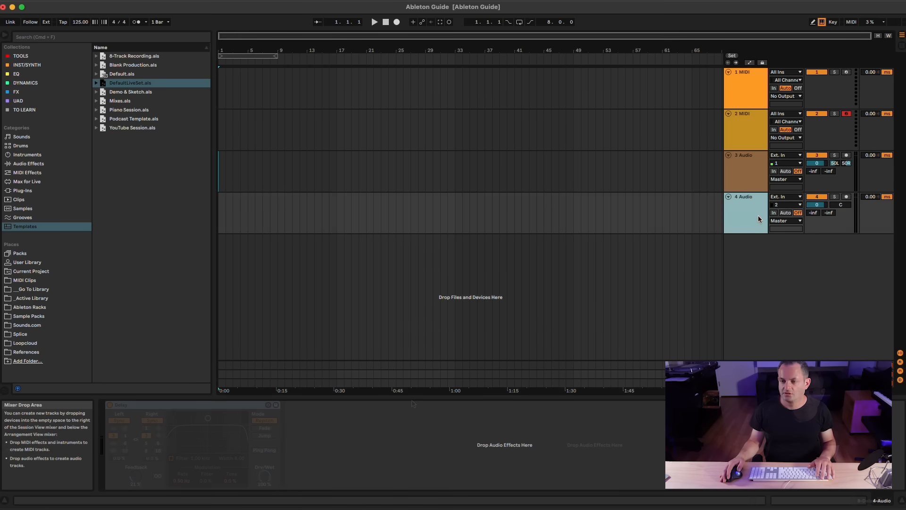
alt+click(729, 198)
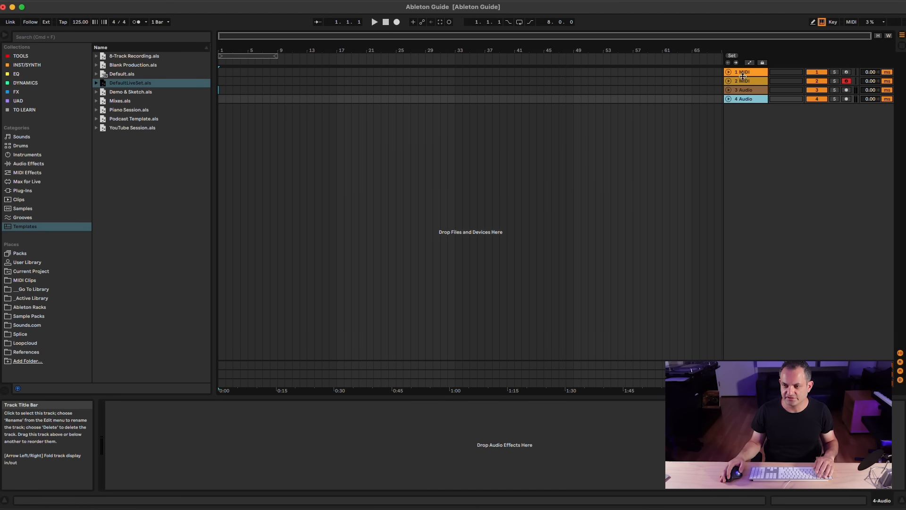
alt+click(728, 99)
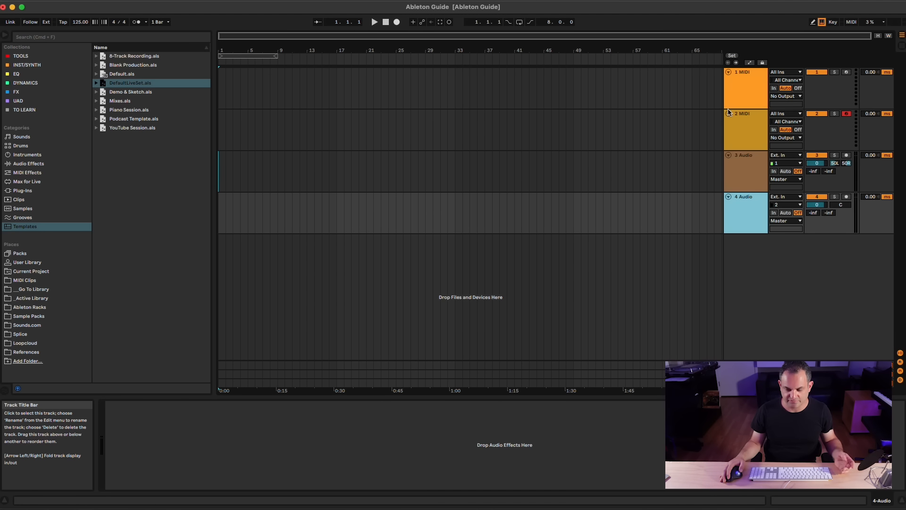
alt+click(729, 196)
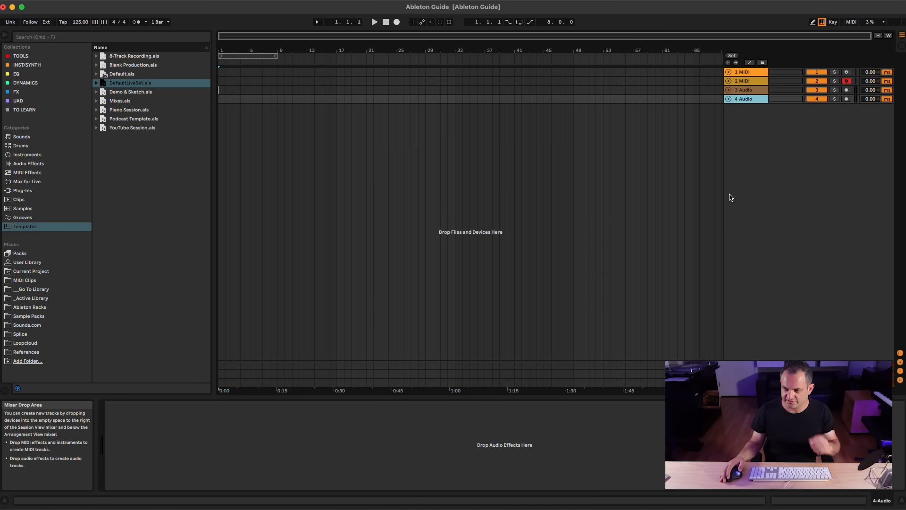
Review the track options available for the 4 Audio track
right_click(739, 99)
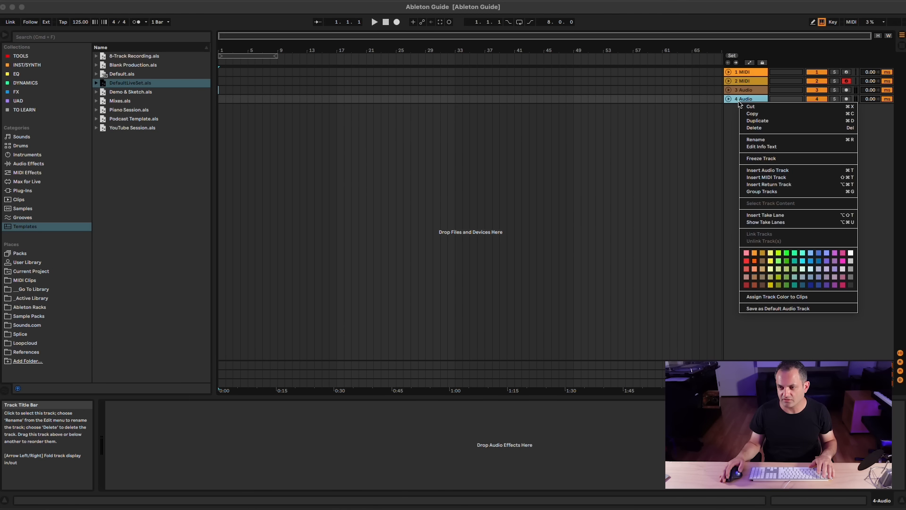
click(734, 135)
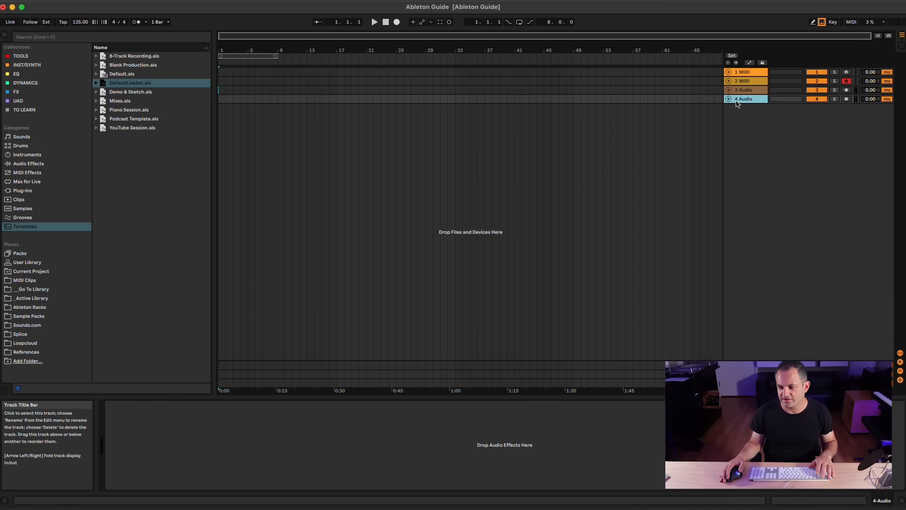
right_click(737, 99)
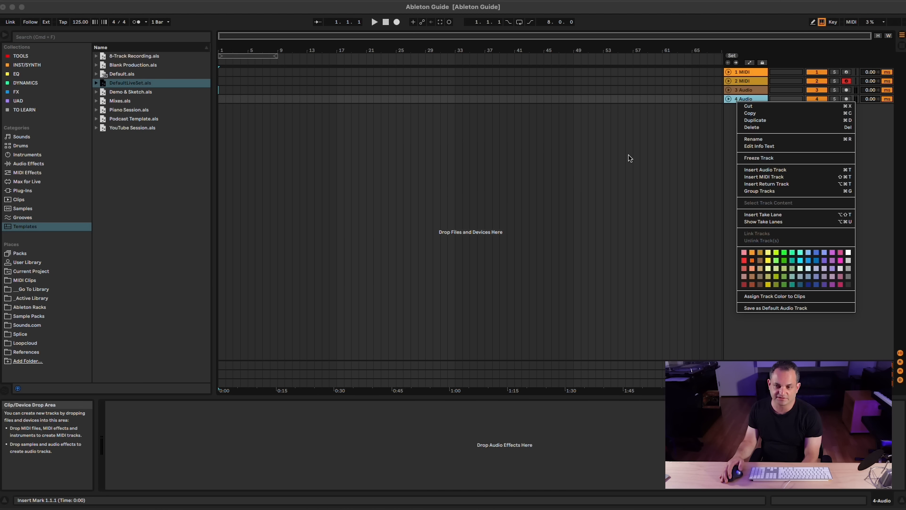
click(544, 132)
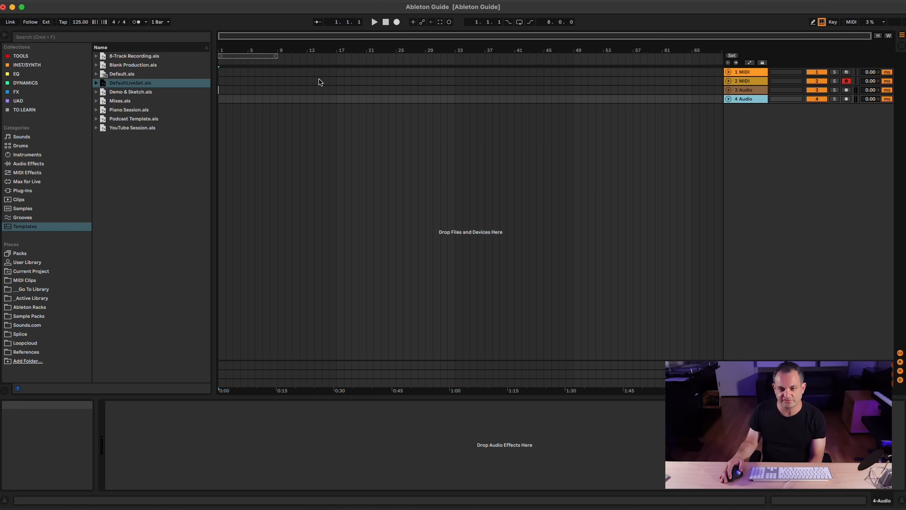
Insert an empty MIDI clip on the 2 MIDI track from bar 1 to bar 17
drag(335, 84, 196, 88)
drag(287, 55, 240, 52)
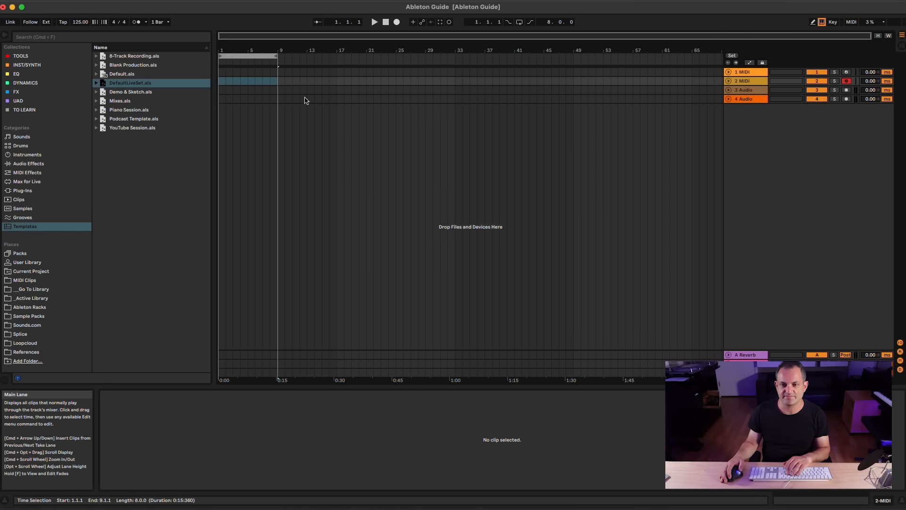
drag(335, 85, 204, 84)
right_click(233, 83)
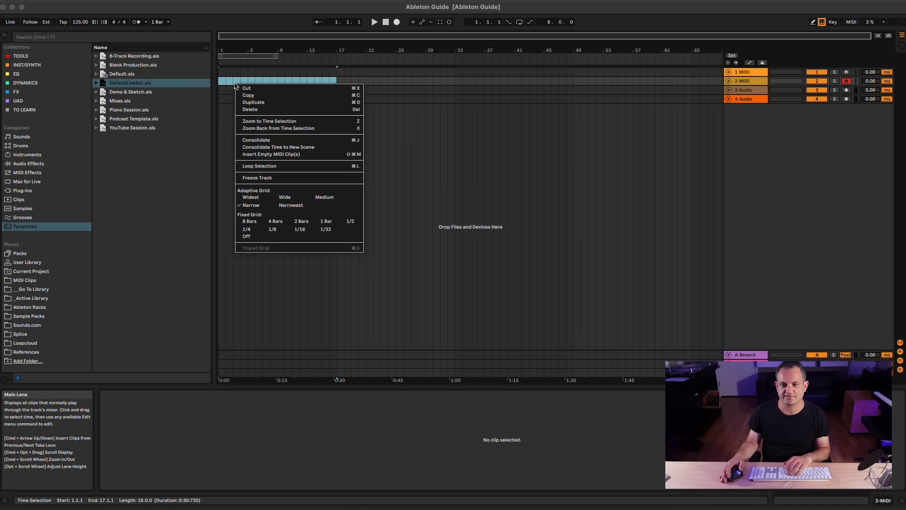
click(288, 154)
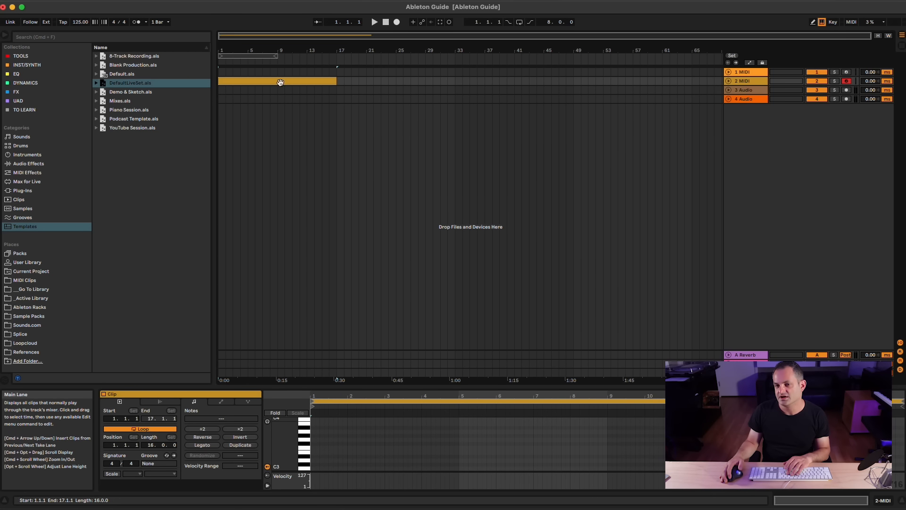
click(255, 90)
Unfold the 2 MIDI track and rename it Piano
click(728, 81)
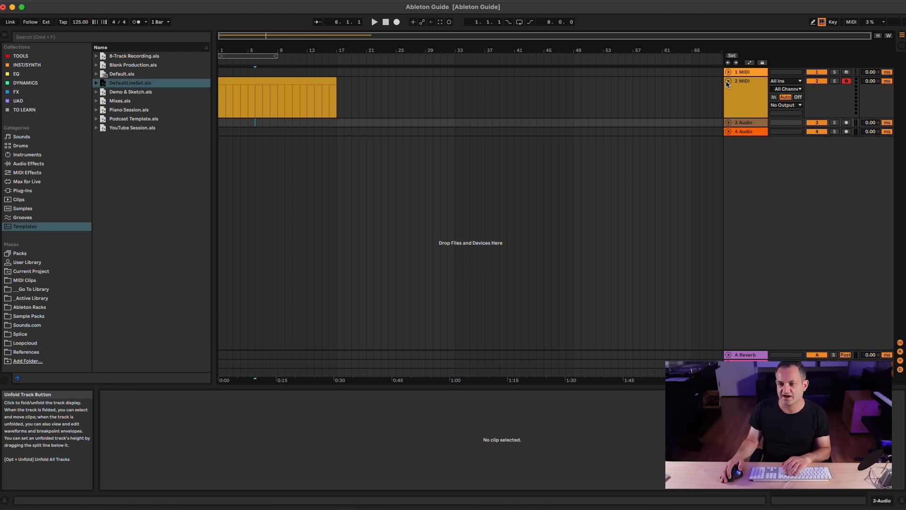
click(743, 84)
key(super+r)
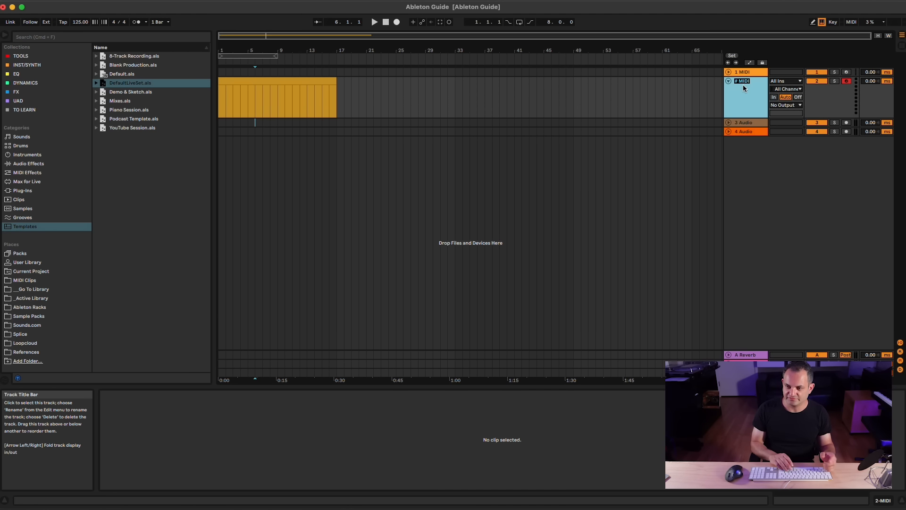
key(Return)
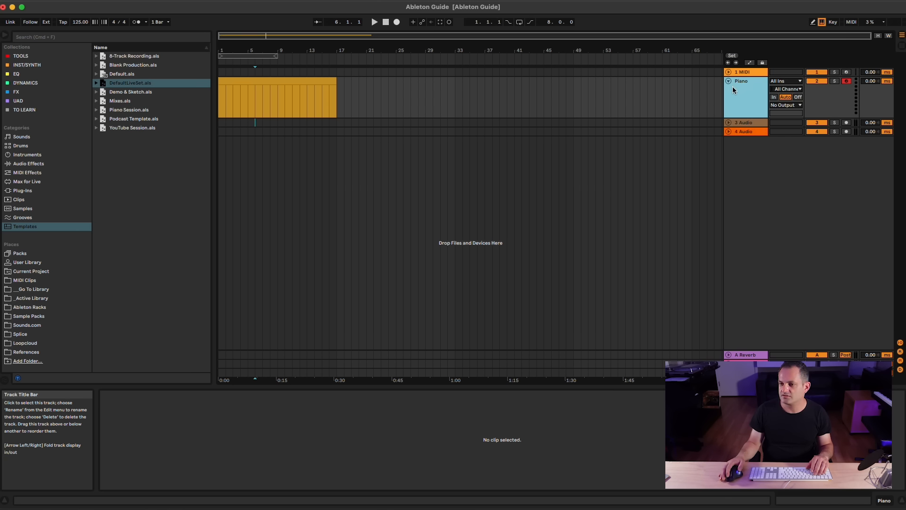
Colour the Piano track green and assign the track colour to its clip
right_click(734, 99)
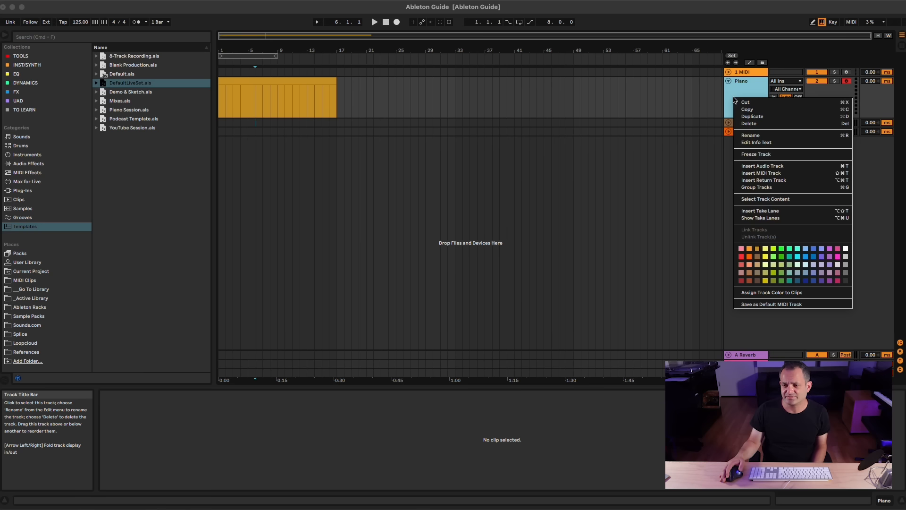
click(786, 260)
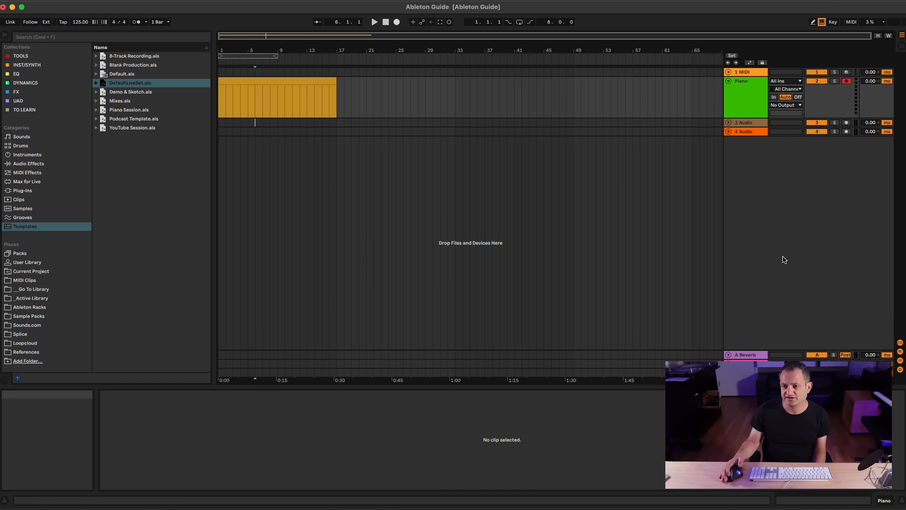
click(727, 82)
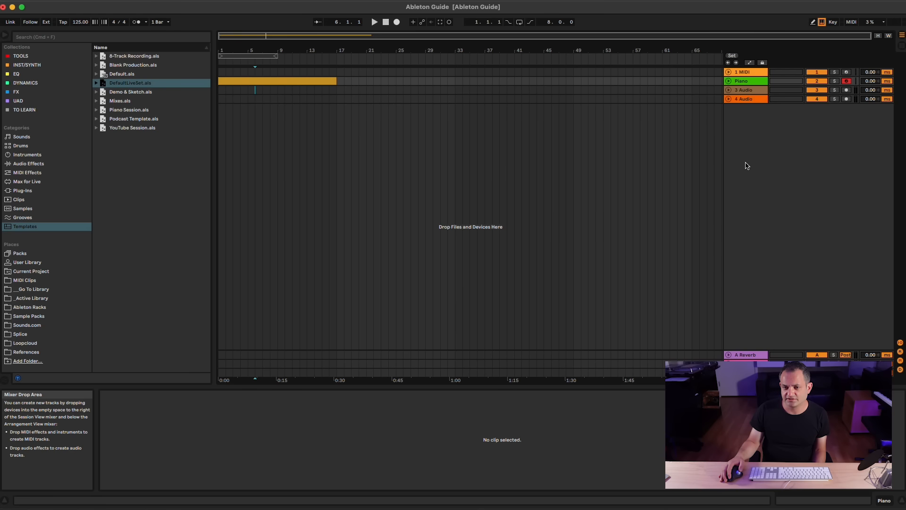
click(303, 80)
right_click(746, 81)
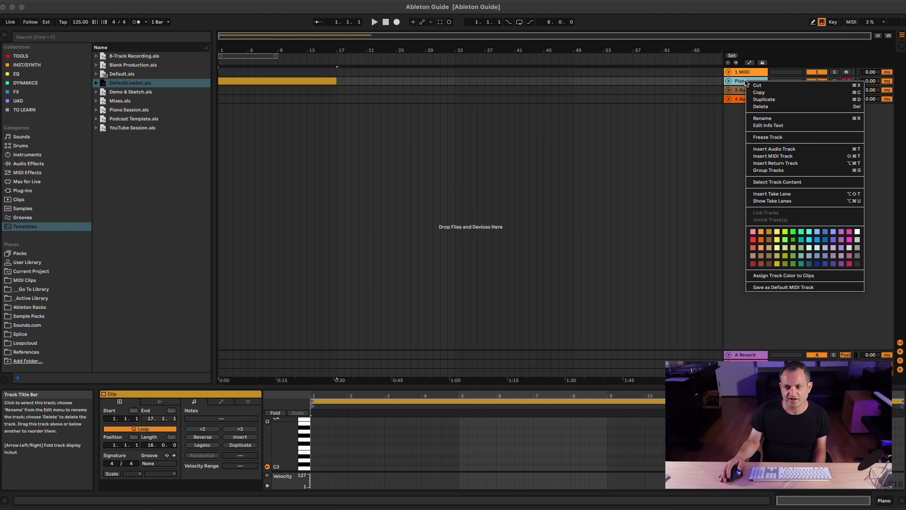
click(758, 277)
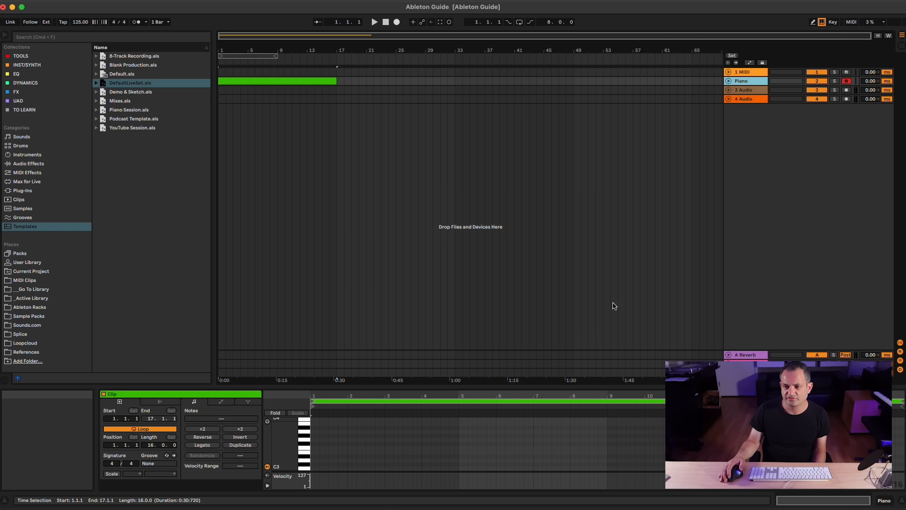
Add a locator at bar 17, where the Piano clip ends, and delete it
shift+click(746, 100)
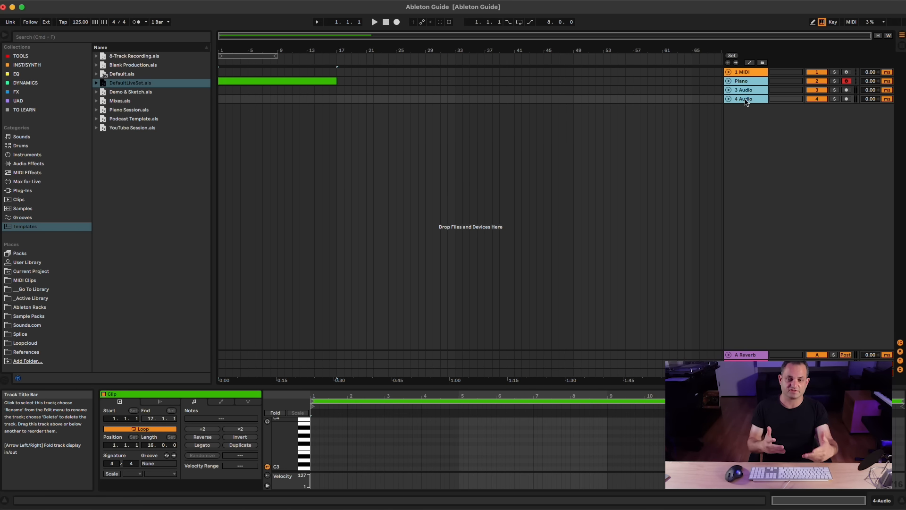
click(314, 81)
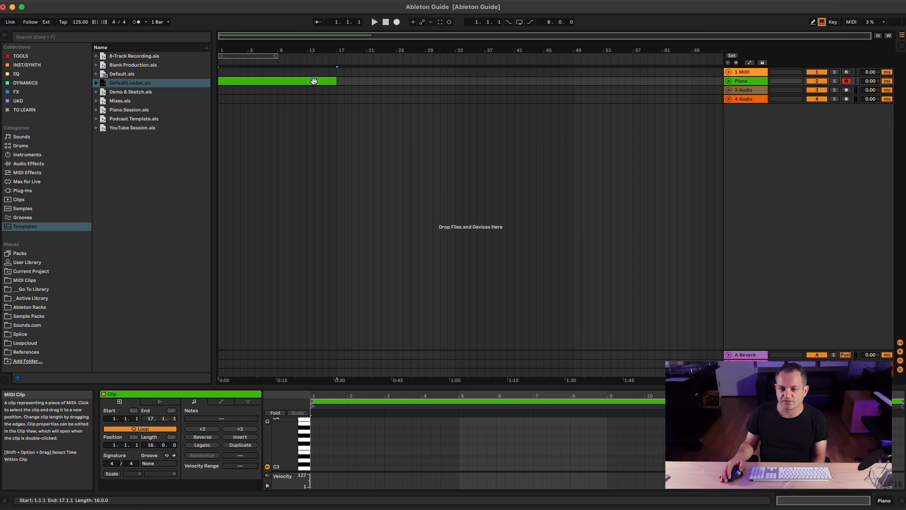
right_click(335, 59)
click(343, 81)
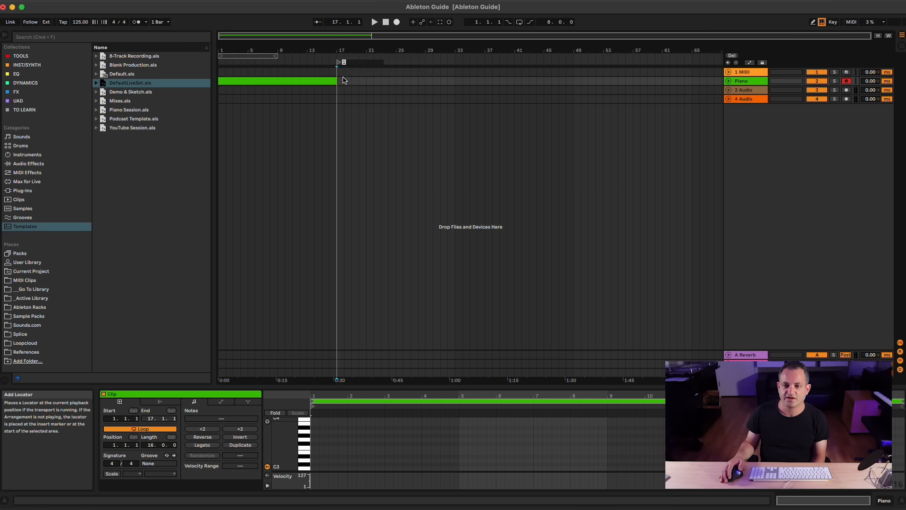
right_click(335, 57)
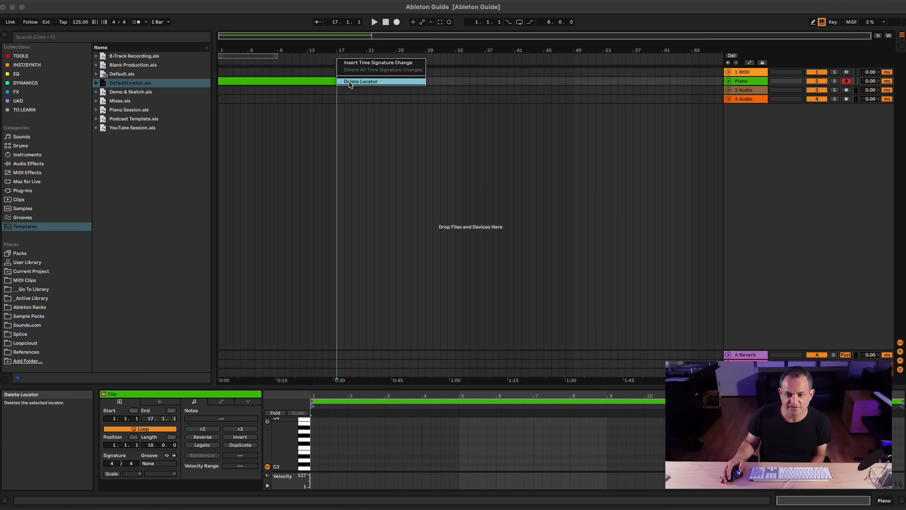
click(349, 82)
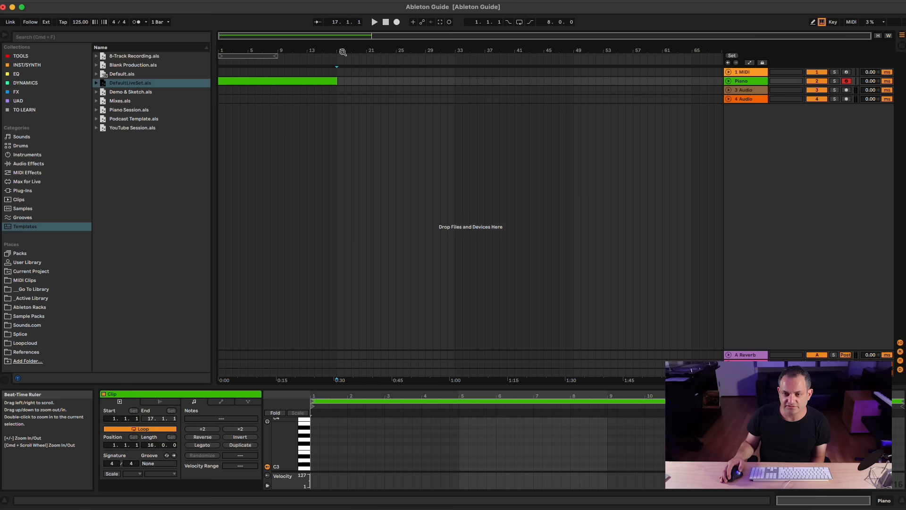
Add a locator at bar 17 and name it BREAK
right_click(338, 59)
click(343, 81)
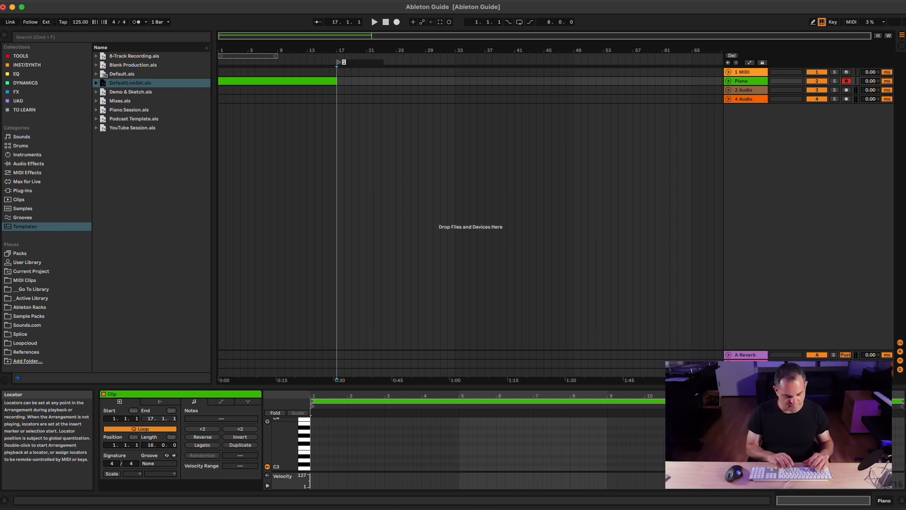
key(super+r)
text(BREAK)
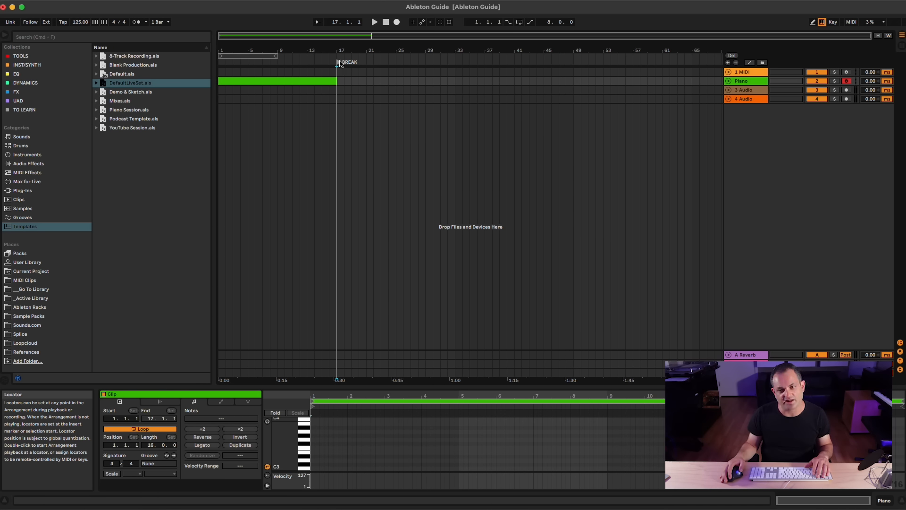
Add a locator at bar 33 and name it DROP
right_click(454, 61)
click(476, 83)
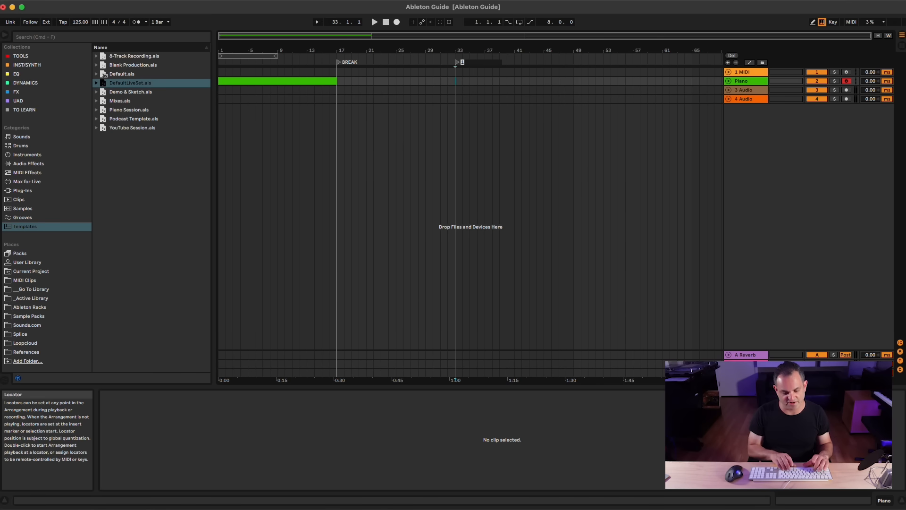
key(super+r)
text(DROP)
key(Return)
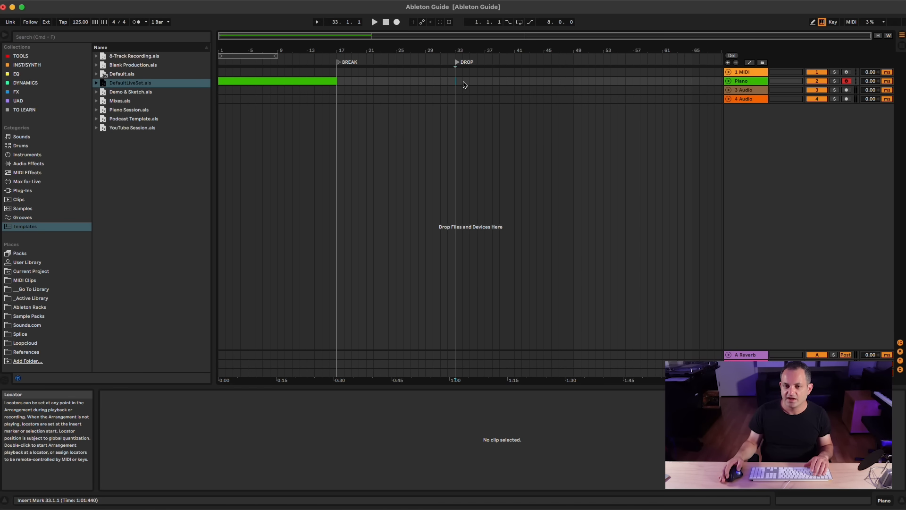
Create a MIDI clip on the 1 MIDI track at the BREAK locator and extend it to the DROP locator
double_click(341, 73)
drag(345, 74, 455, 74)
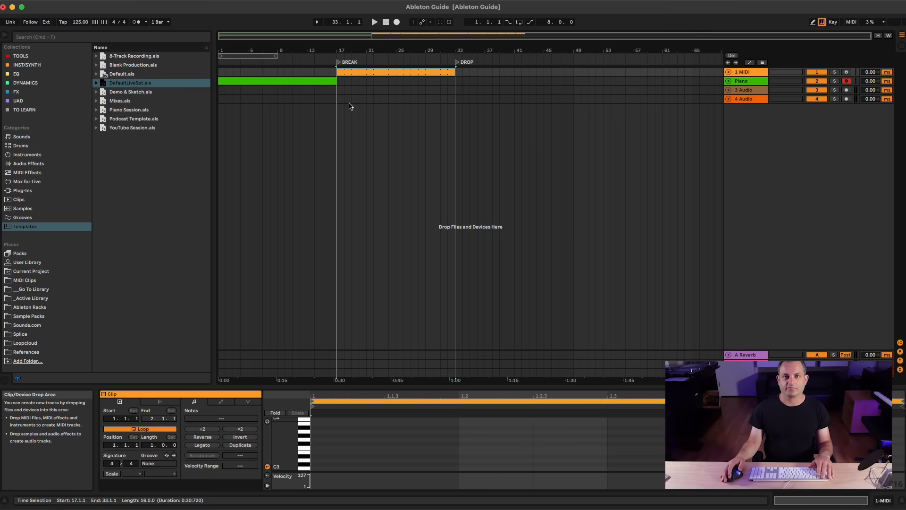
Select the 1 MIDI clip and the Piano clip together, spanning bars 1 to 33
shift+click(307, 80)
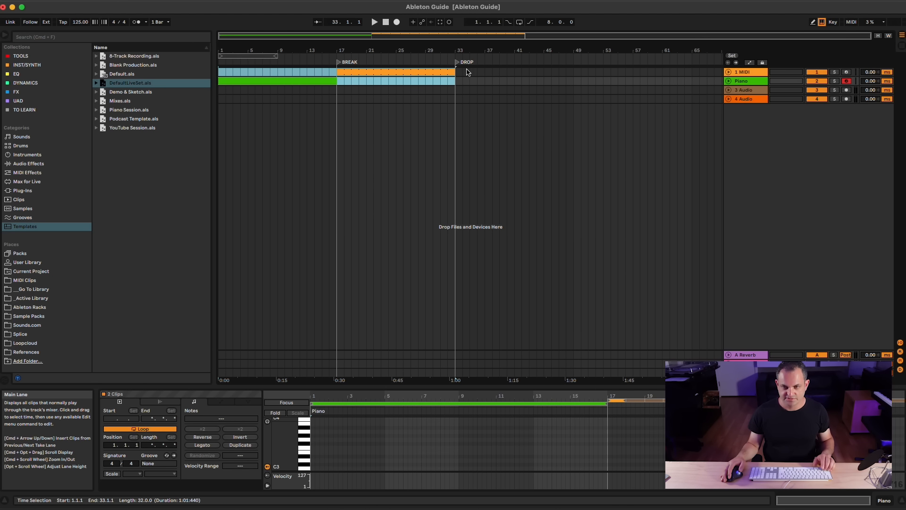
click(447, 72)
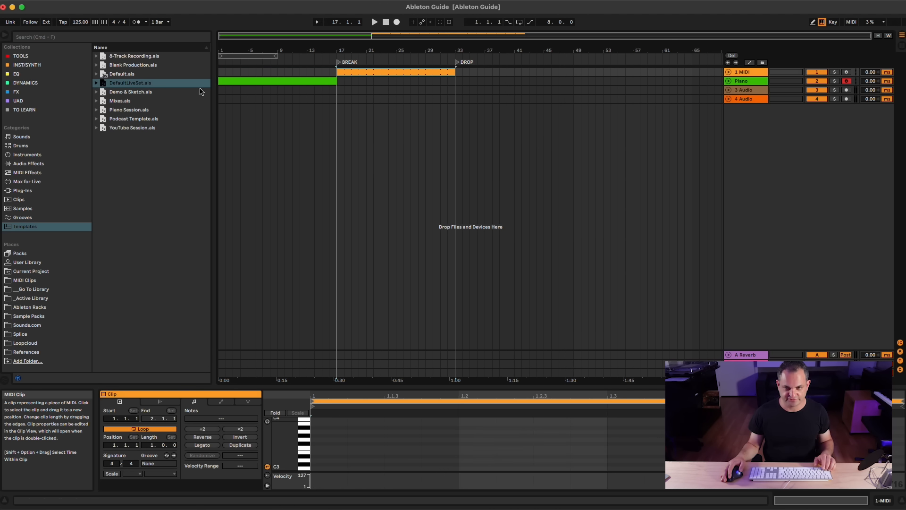
shift+click(255, 82)
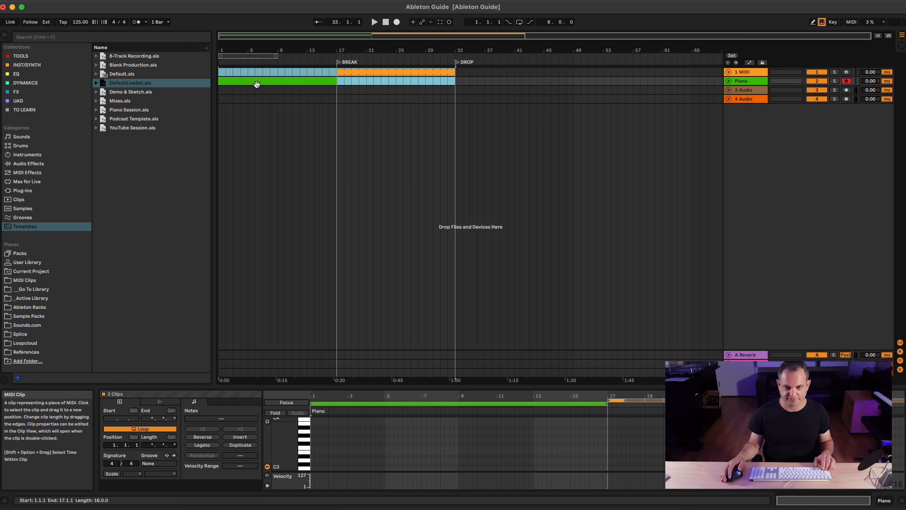
Delete the two selected clips, arm the 3 Audio track for recording and unfold it
key(Delete)
click(220, 90)
click(846, 90)
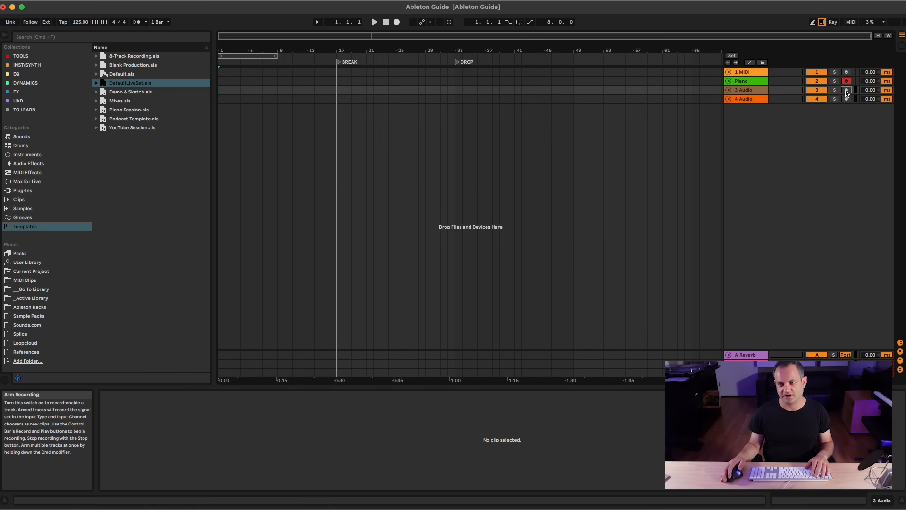
click(728, 89)
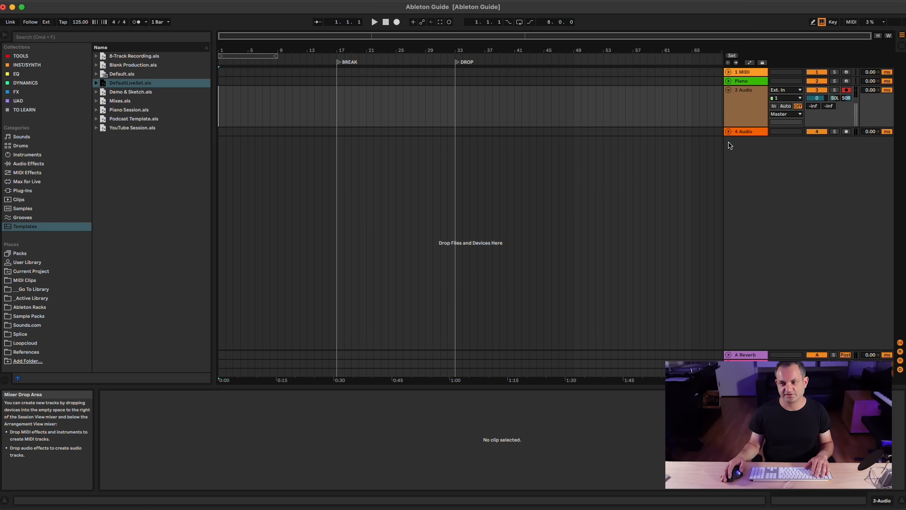
Rename the 3 Audio track as Vocals and colour it purple
click(736, 99)
key(super+r)
text(V)
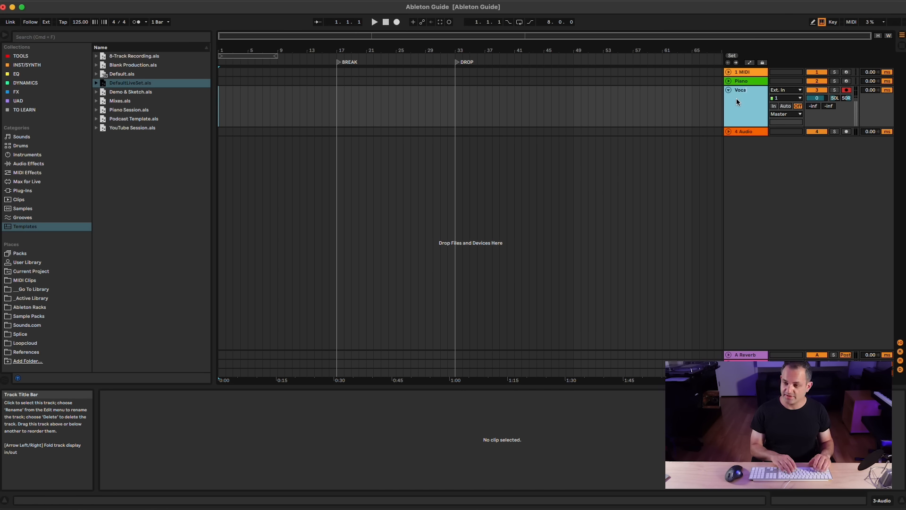
text(ocals)
key(Return)
right_click(736, 98)
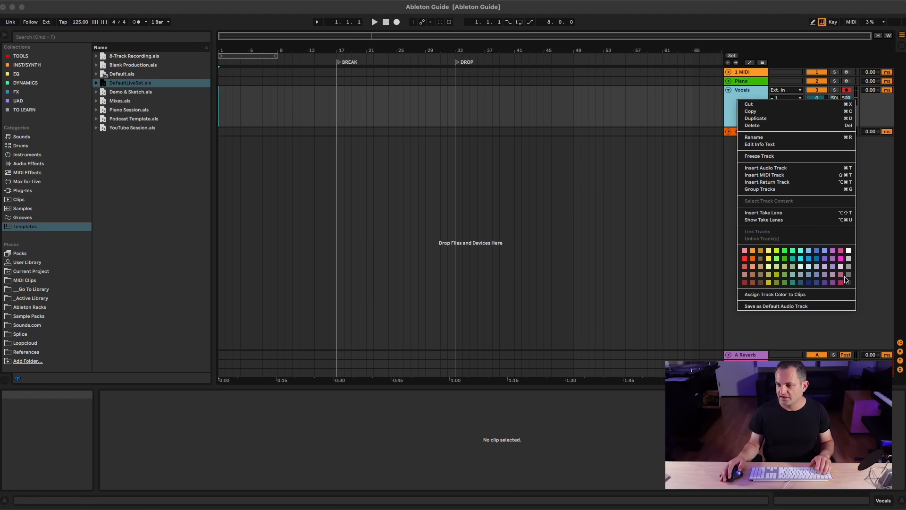
click(825, 259)
key(super+z)
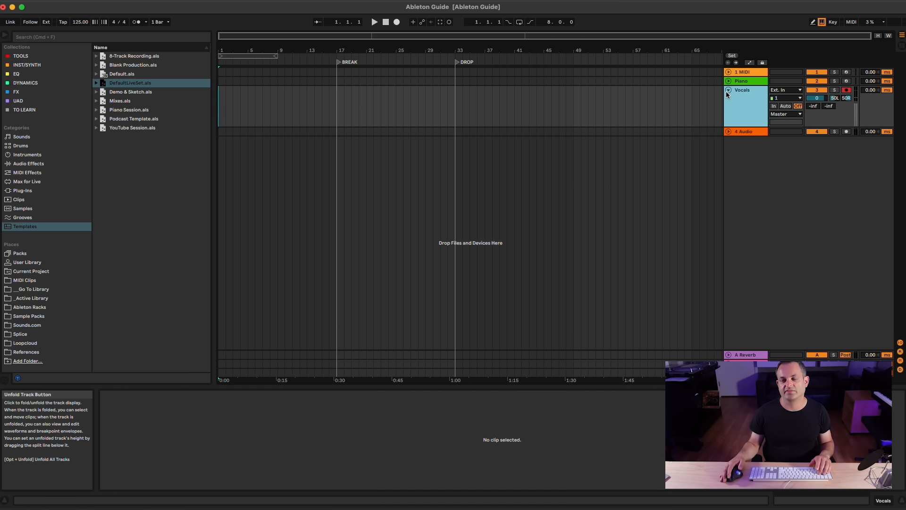
Review the Vocals track's input choices, keeping Ext. In, channel 1 and monitoring Off
click(779, 93)
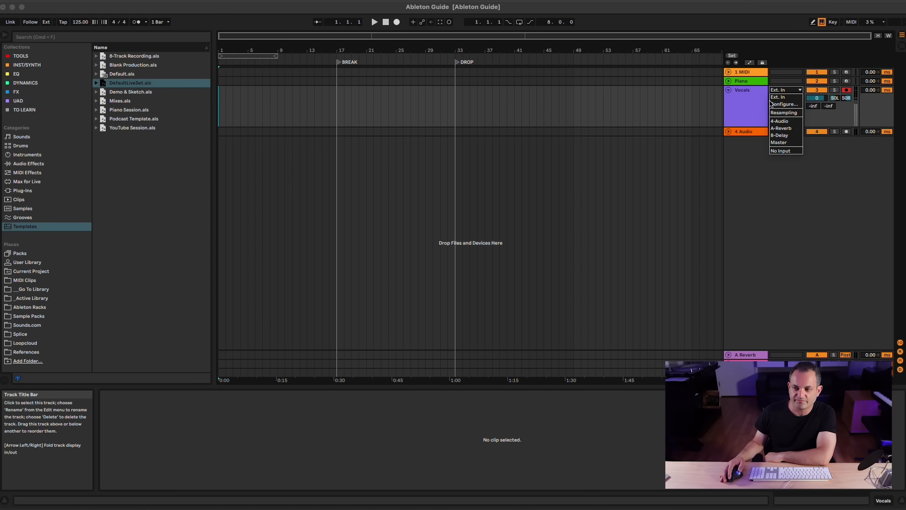
click(750, 106)
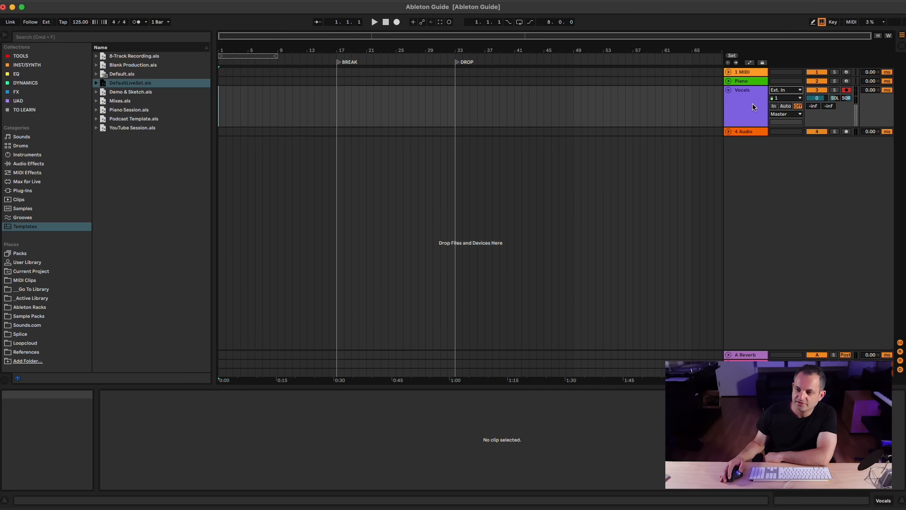
click(779, 98)
click(770, 216)
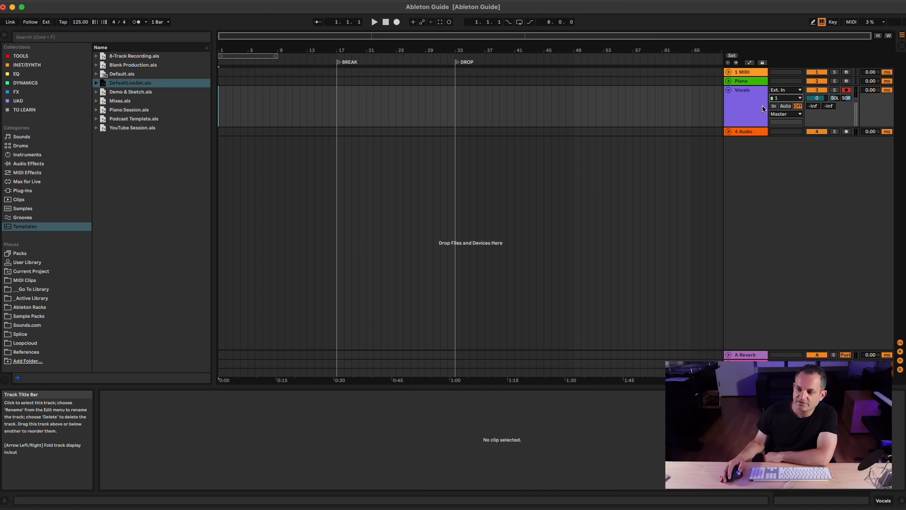
click(797, 106)
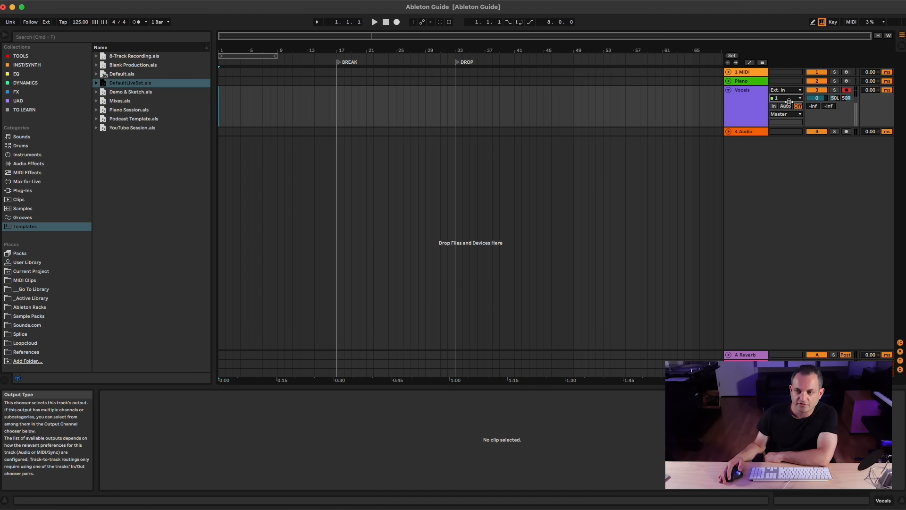
Record a vocal take about nine and a half bars long on the Vocals track from bar 1, and open its clip properties
click(397, 22)
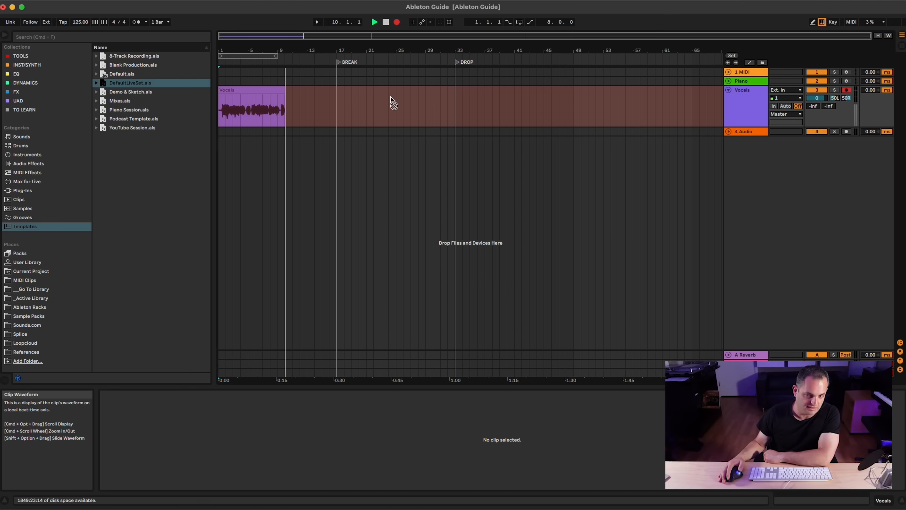
key(space)
click(257, 92)
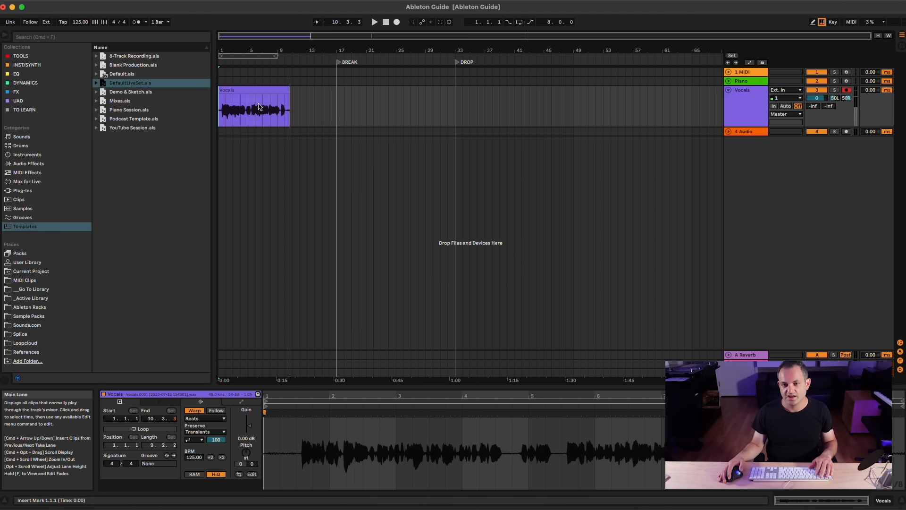
Play back the recorded Vocals clip from its start and stop at bar 3
key(space)
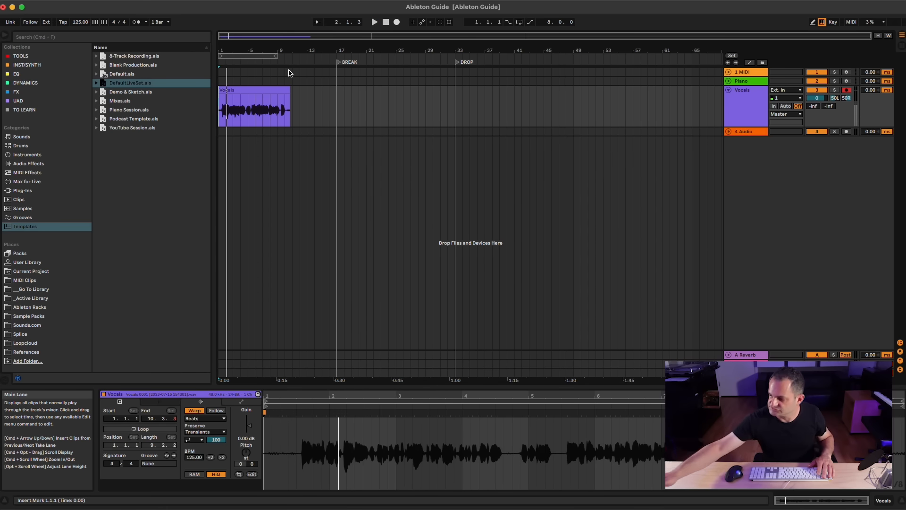
key(space)
key(space)
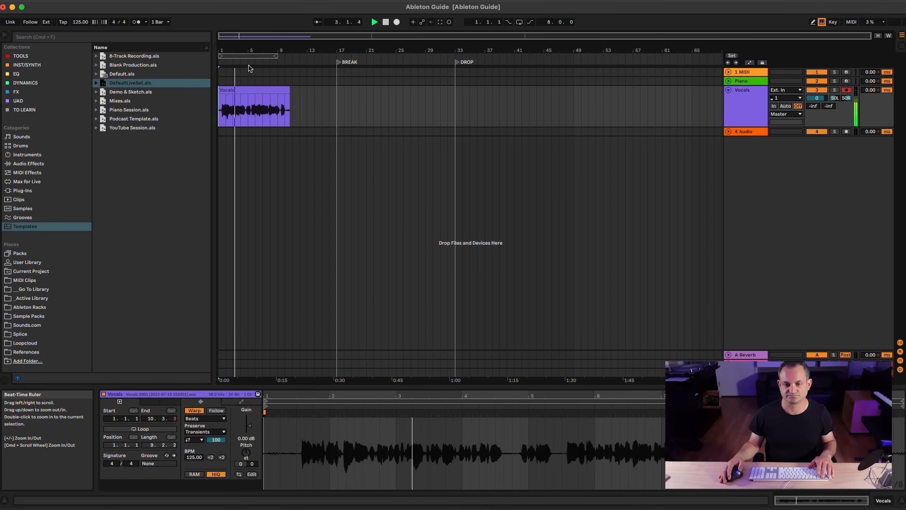
click(234, 90)
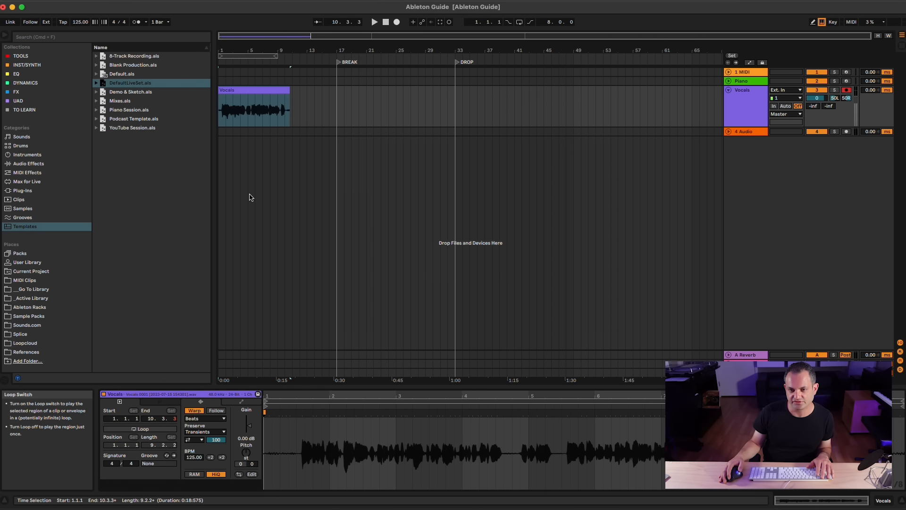
mouse_move(239, 50)
mouse_down()
mouse_move(239, 71)
mouse_move(229, 48)
mouse_move(228, 71)
mouse_move(228, 37)
mouse_up()
click(229, 63)
key(space)
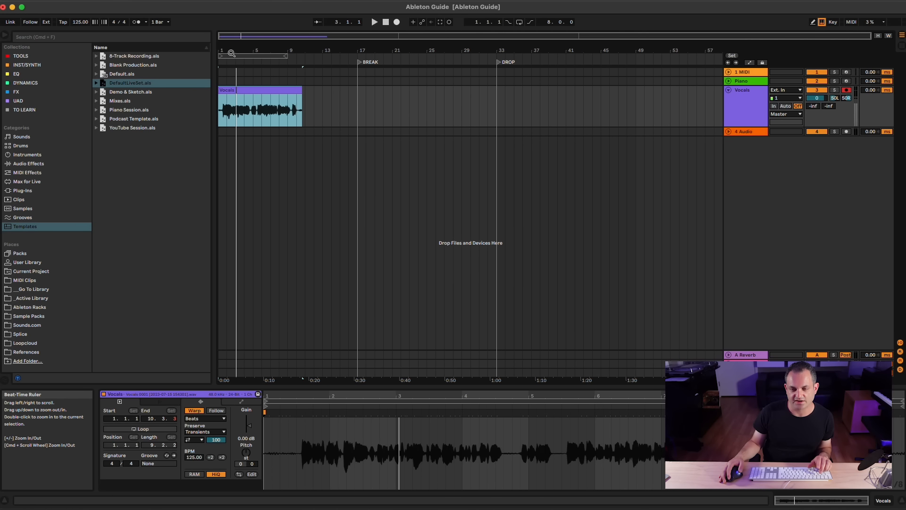
Select the silent opening of the Vocals clip from 1.1.1 to 1.3.1
click(263, 121)
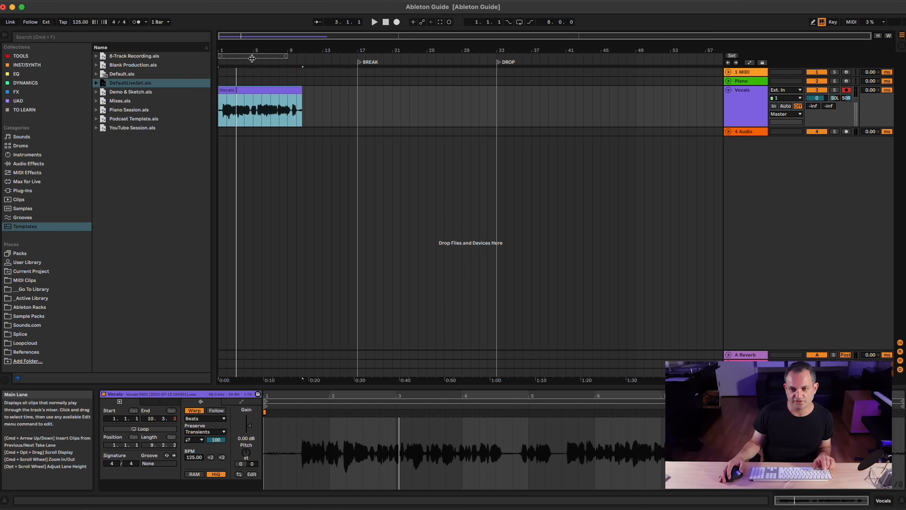
drag(238, 76, 310, 179)
click(244, 117)
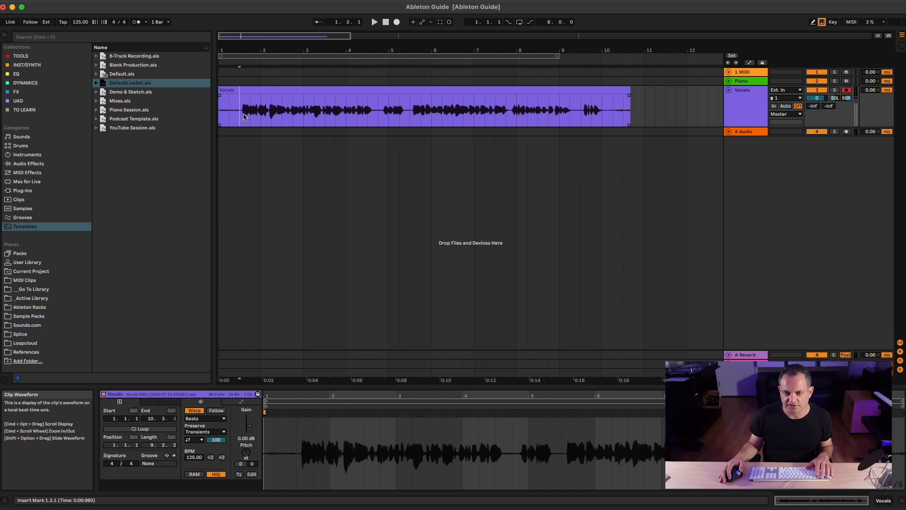
drag(241, 120, 222, 115)
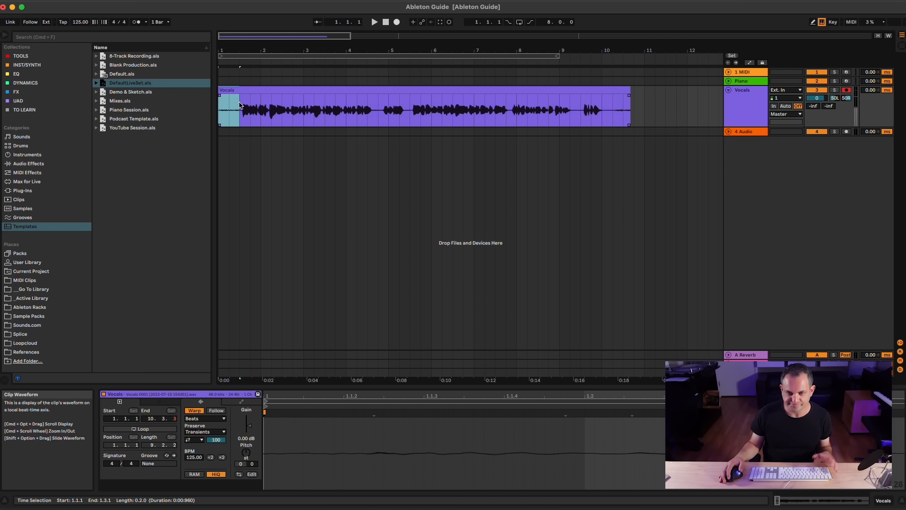
Split the selected silence off as its own clip and delete it, then undo both edits
click(349, 465)
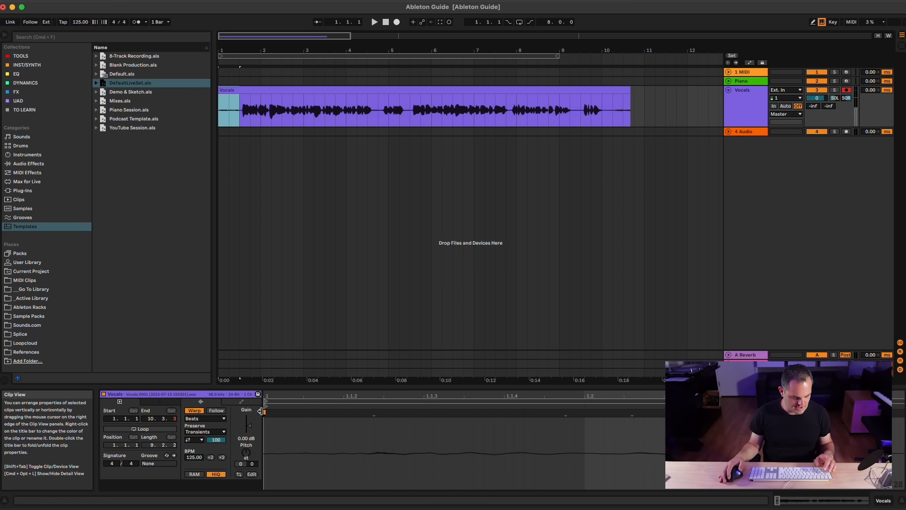
key(super+e)
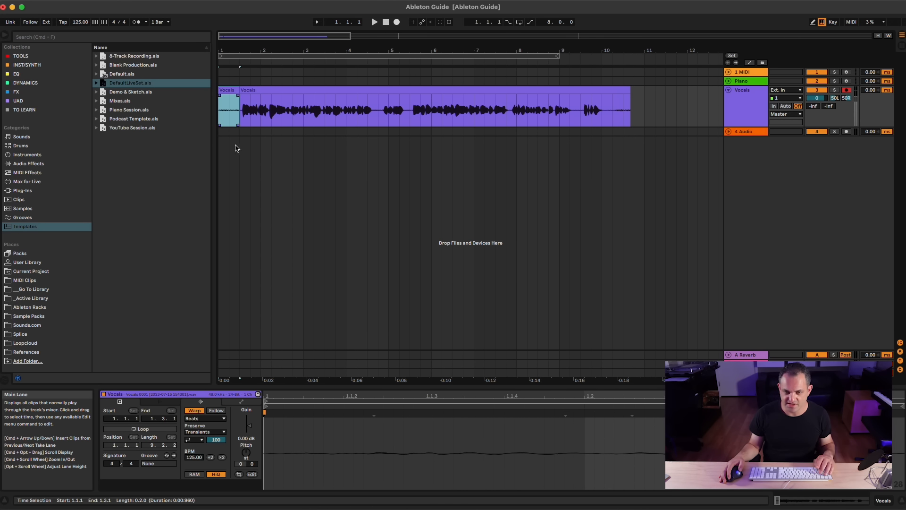
key(Delete)
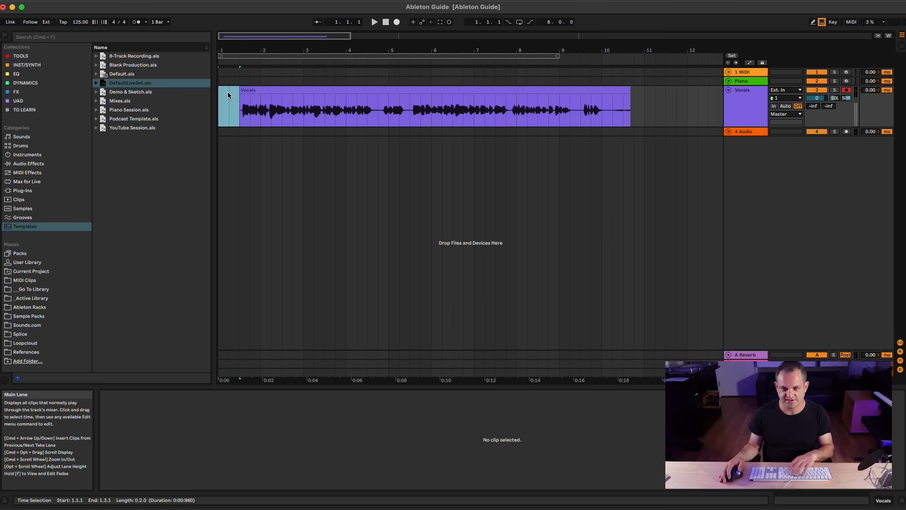
key(super+z)
key(super+z)
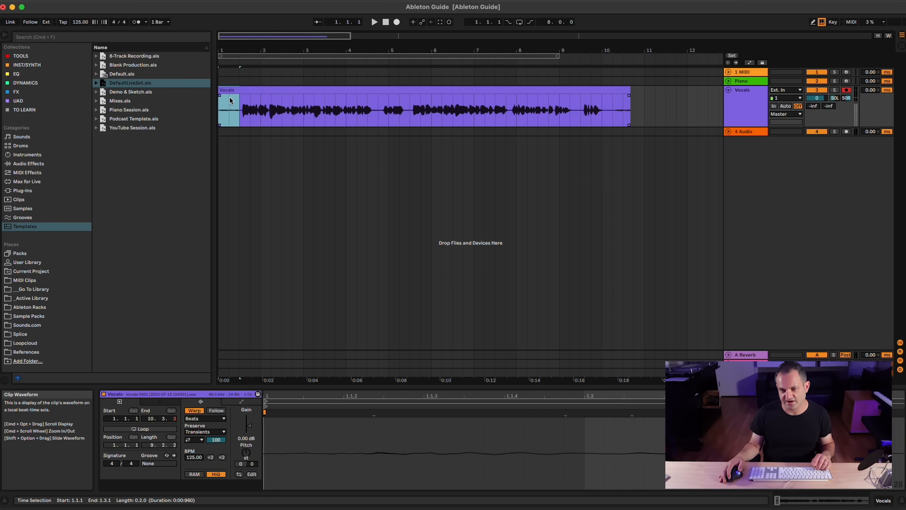
Delete the selected silence from 1.1.1 to 1.3.1 and trim the Vocals clip's end to 10.1.1
key(Delete)
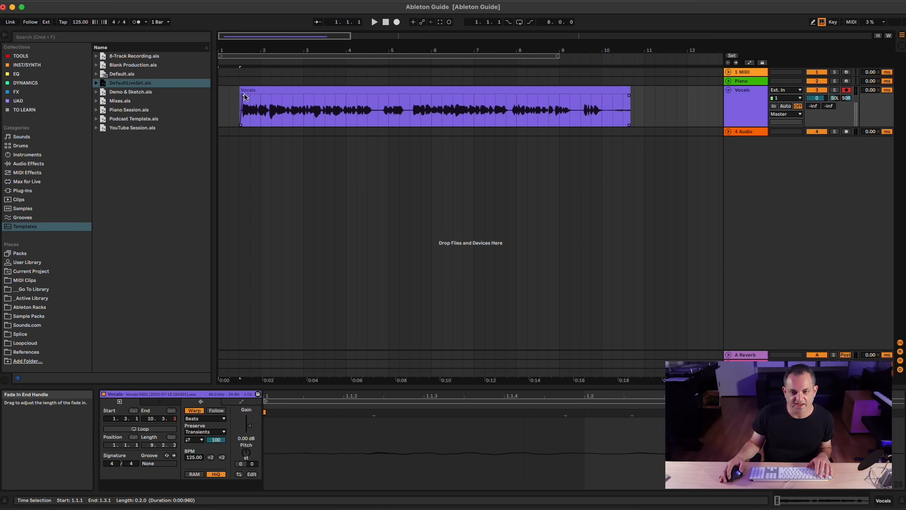
click(625, 88)
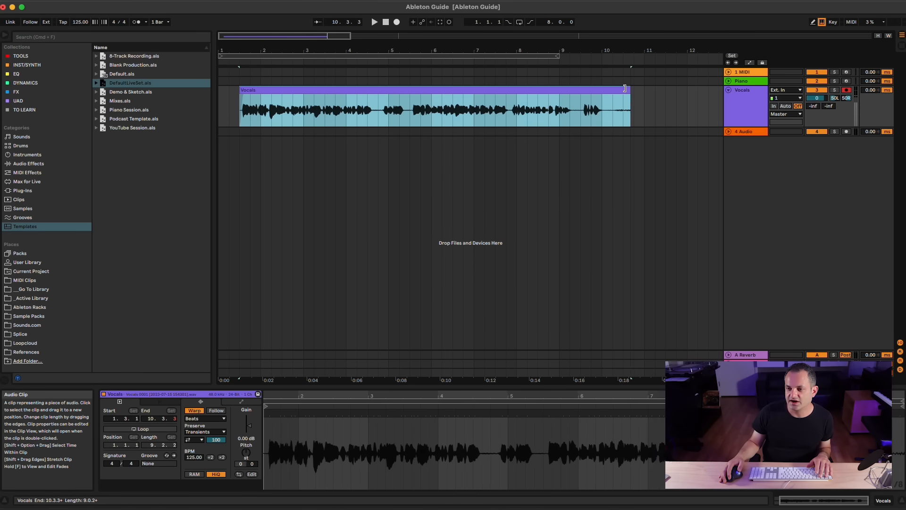
drag(624, 88, 602, 94)
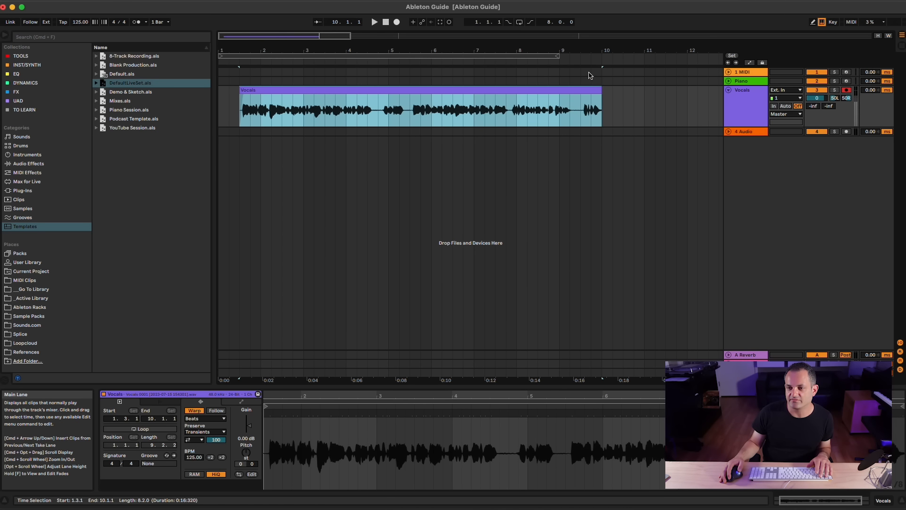
click(601, 96)
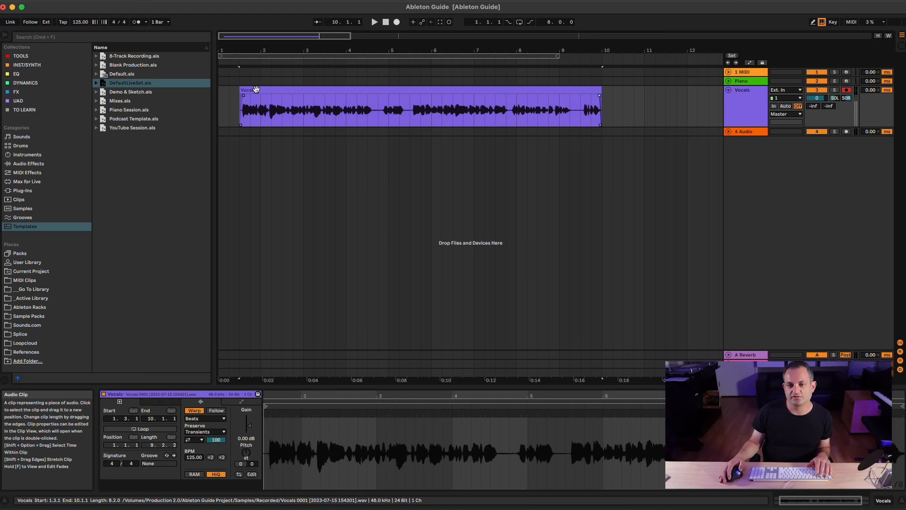
Move the trimmed Vocals clip to start at 1.1.1 and show its clip properties
drag(257, 89, 235, 90)
click(268, 88)
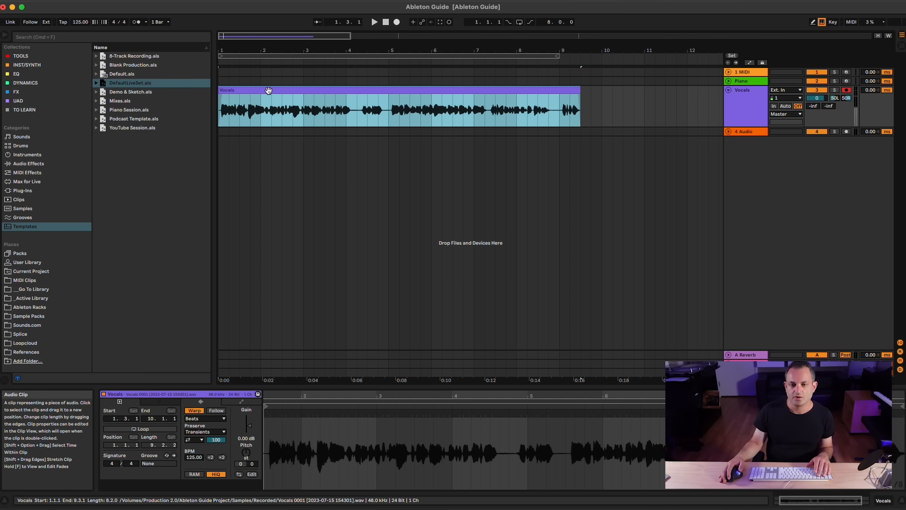
double_click(269, 91)
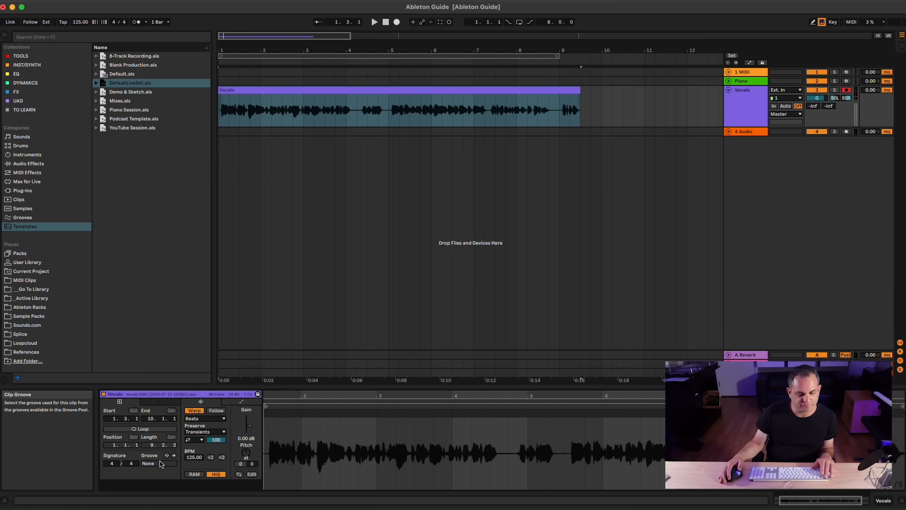
Keep Beats as the Vocals clip's warp mode, and switch Warp off and on again
click(194, 418)
click(192, 425)
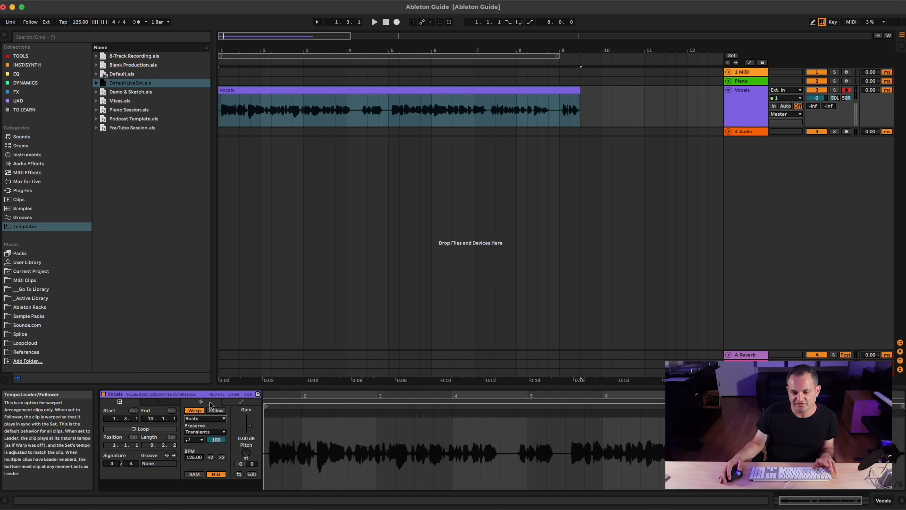
click(195, 410)
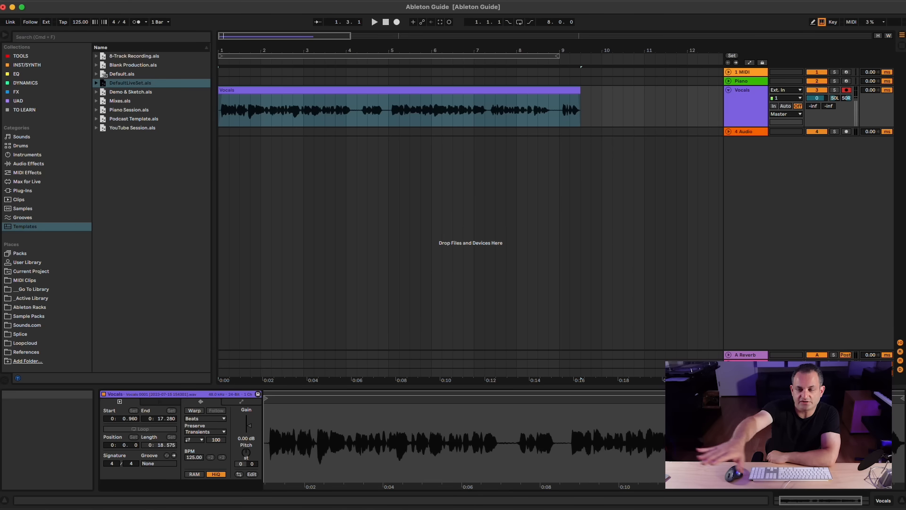
click(193, 411)
click(519, 290)
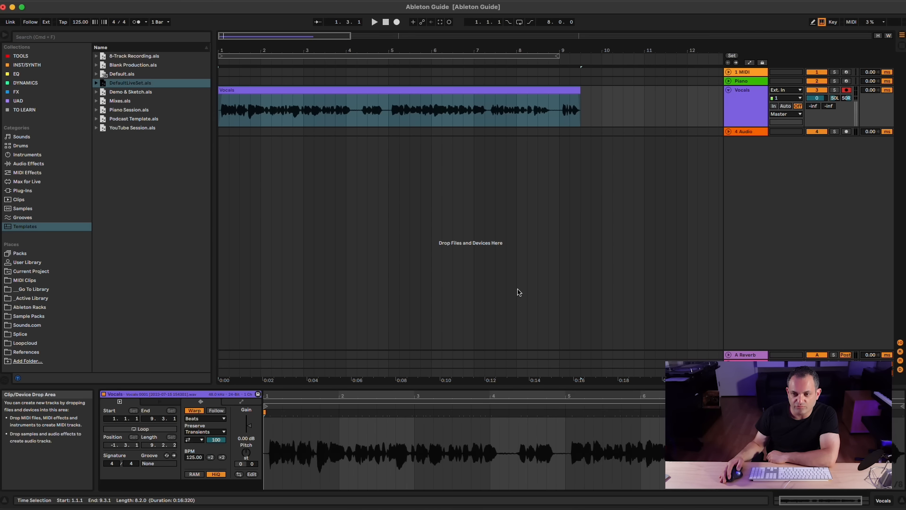
Try a BPM of 74 on the Vocals clip and restore it to 125
drag(190, 459, 190, 482)
text(85)
key(Return)
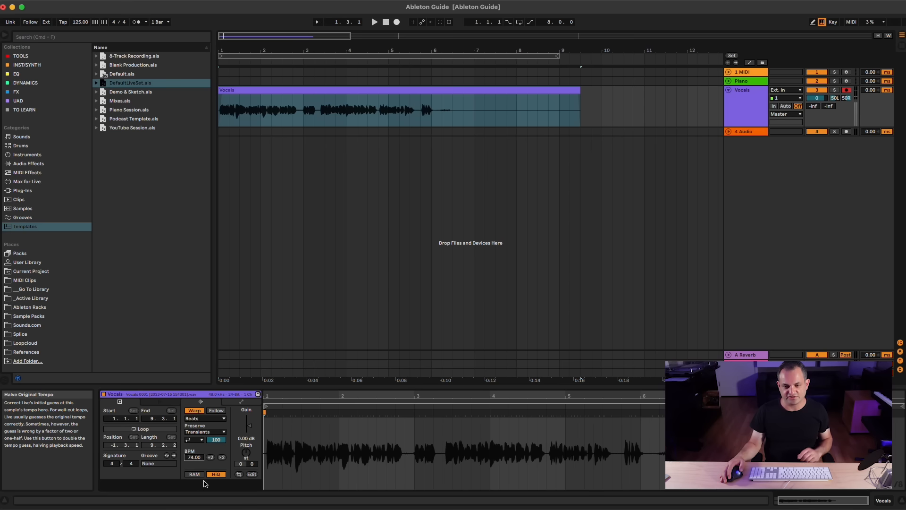
text(125)
key(Return)
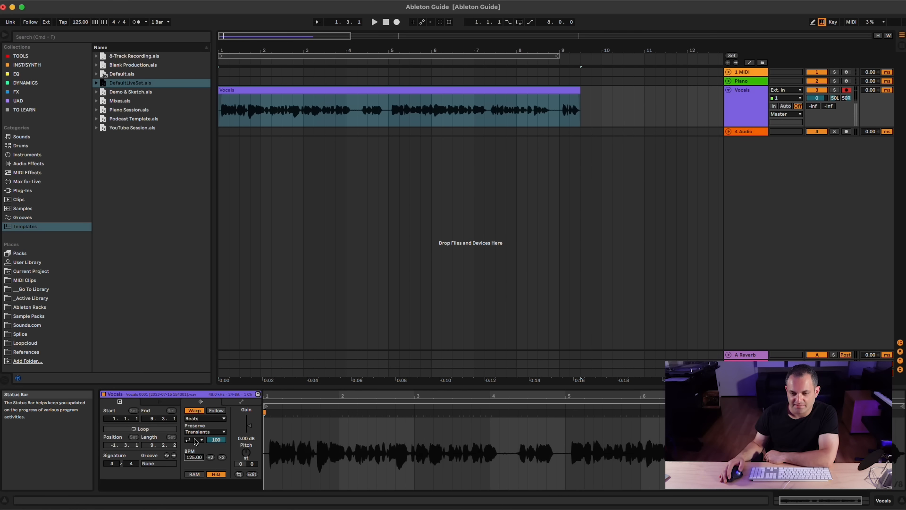
Examine the warp modes available for the Vocals clip
click(193, 419)
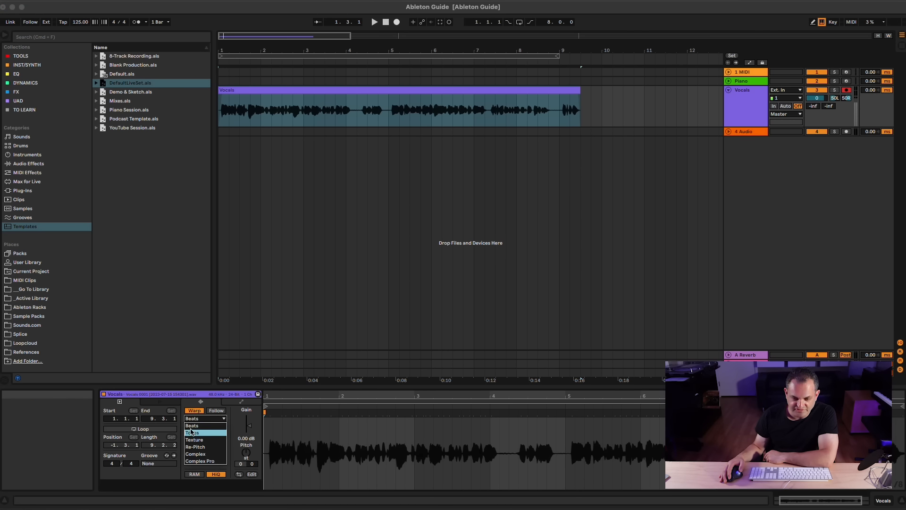
click(198, 417)
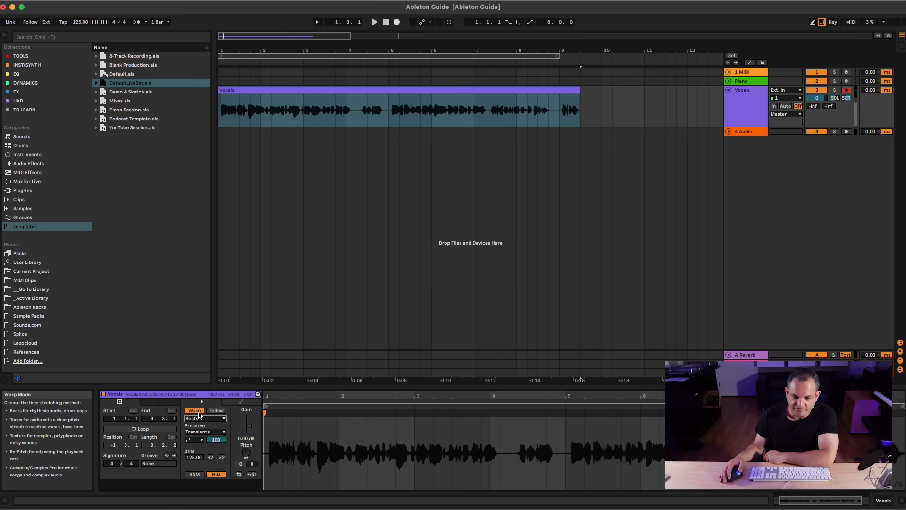
Try the Tones, Re-Pitch and Complex warp modes on the Vocals clip, and settle on Complex Pro
click(199, 418)
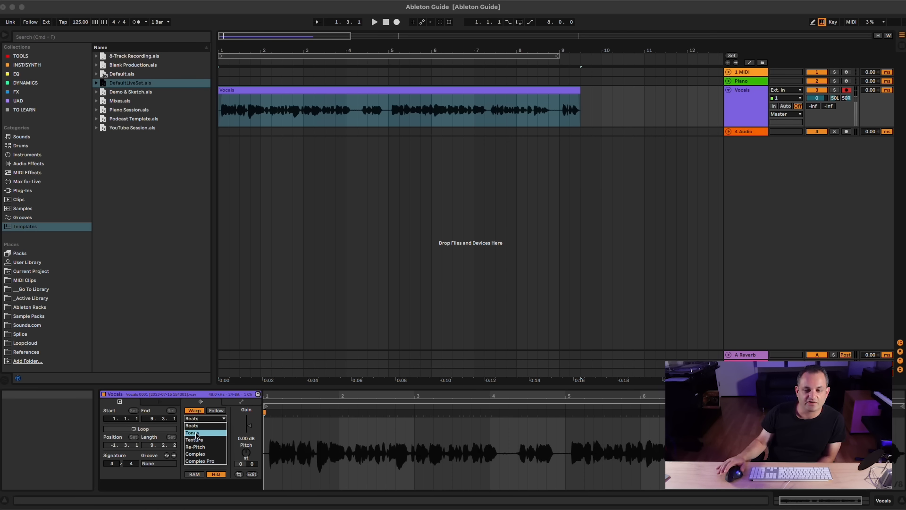
click(197, 434)
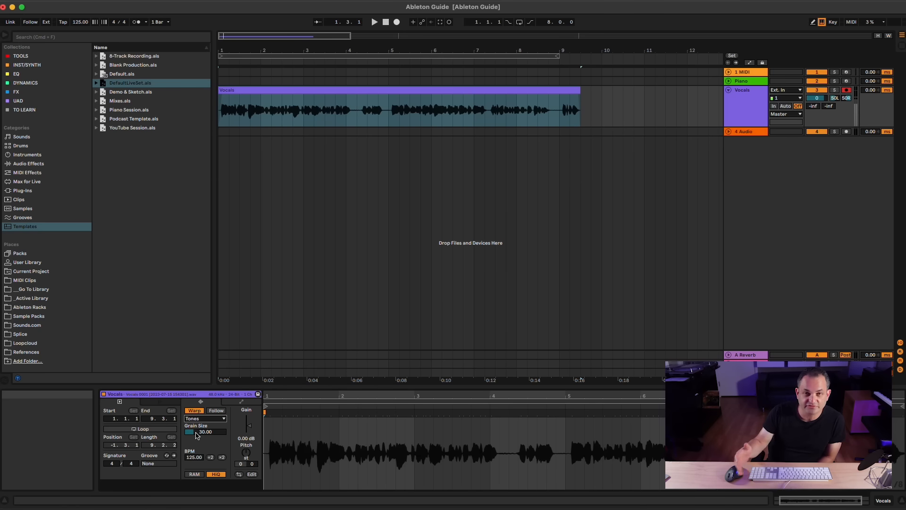
mouse_move(198, 433)
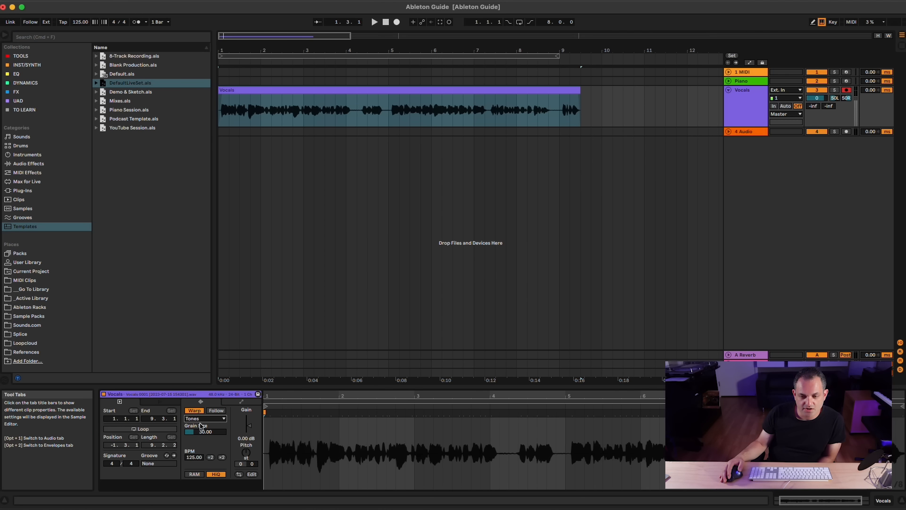
click(201, 419)
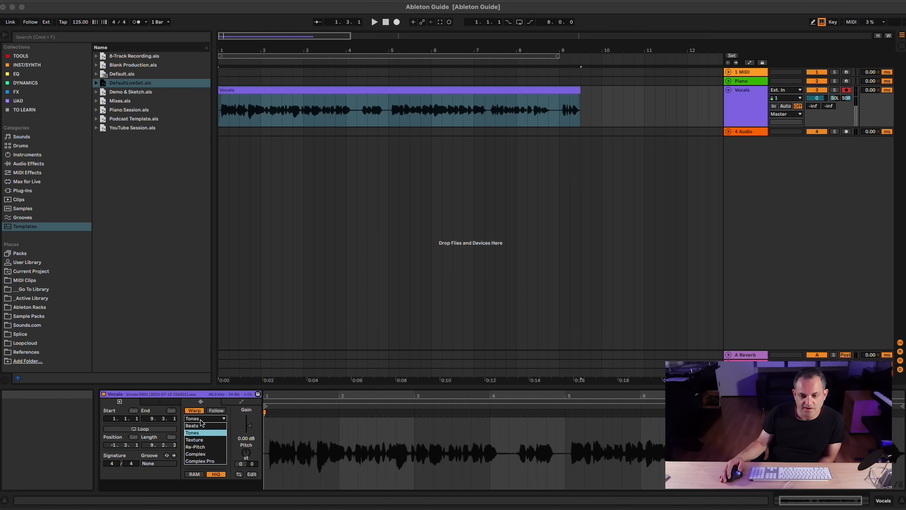
click(204, 448)
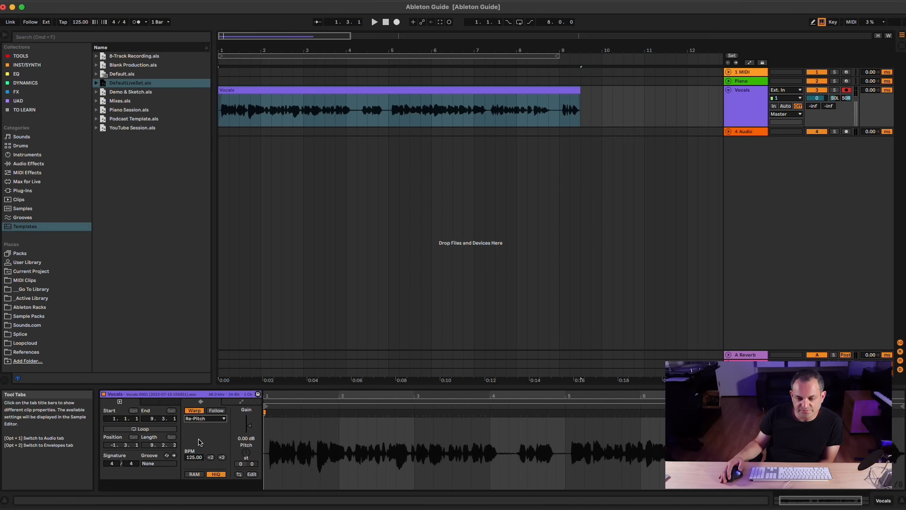
click(195, 420)
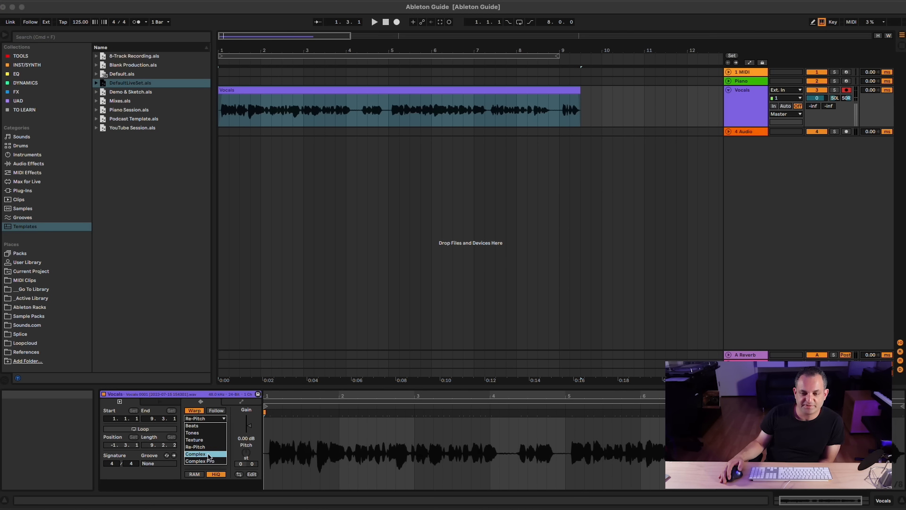
click(209, 454)
click(204, 418)
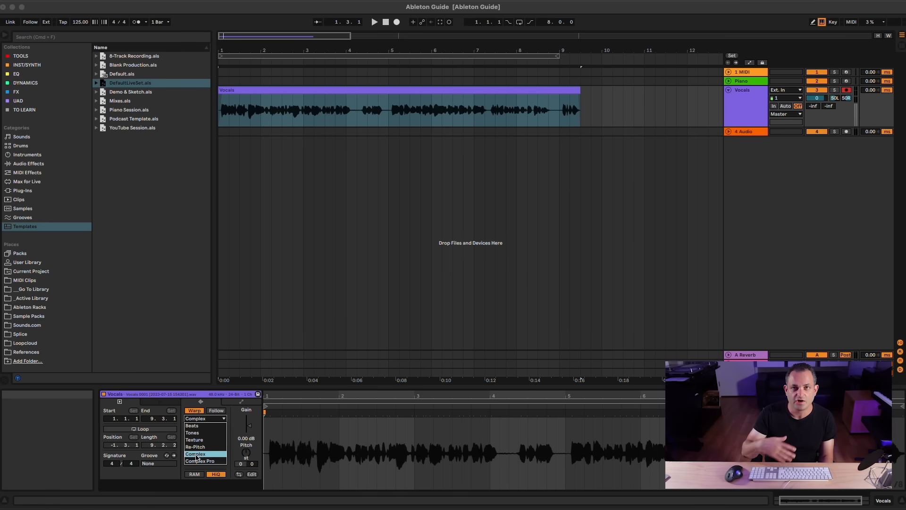
click(199, 461)
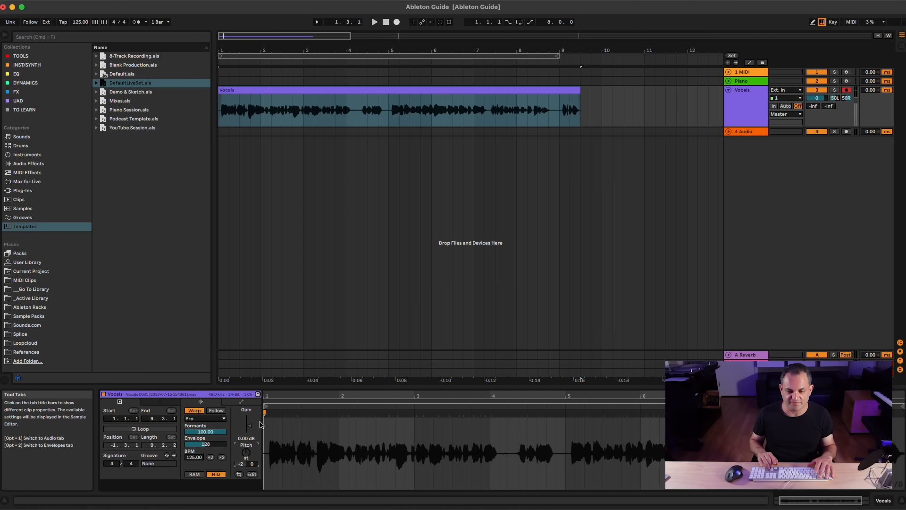
Play the Vocals clip while raising its pitch step by step to +10 semitones, and reset the pitch to 0
key(space)
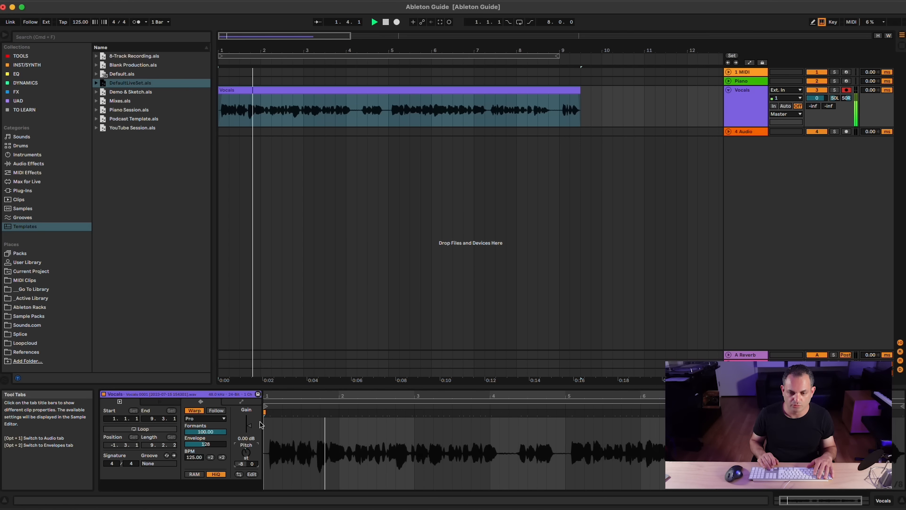
key(Up)
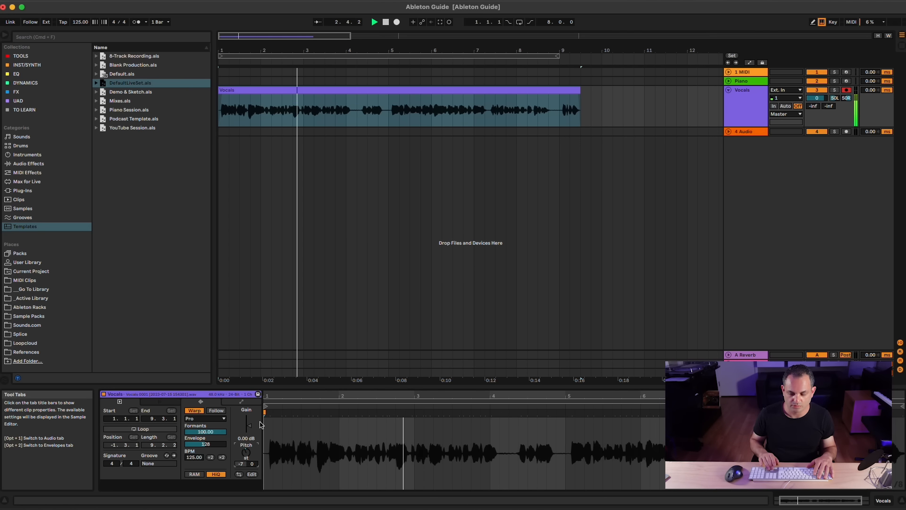
key(Up)
key(Up)
key(Up)
key(Up)
key(Up)
key(Up)
key(Up)
key(Up)
key(Up)
key(Up)
key(Up)
key(Up)
key(Up)
key(Up)
key(Up)
key(Up)
key(Up)
key(space)
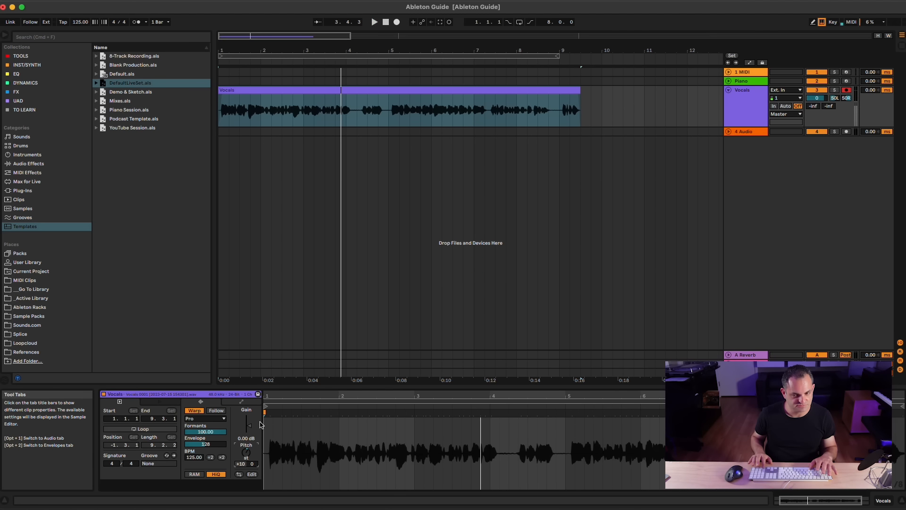
key(Delete)
key(space)
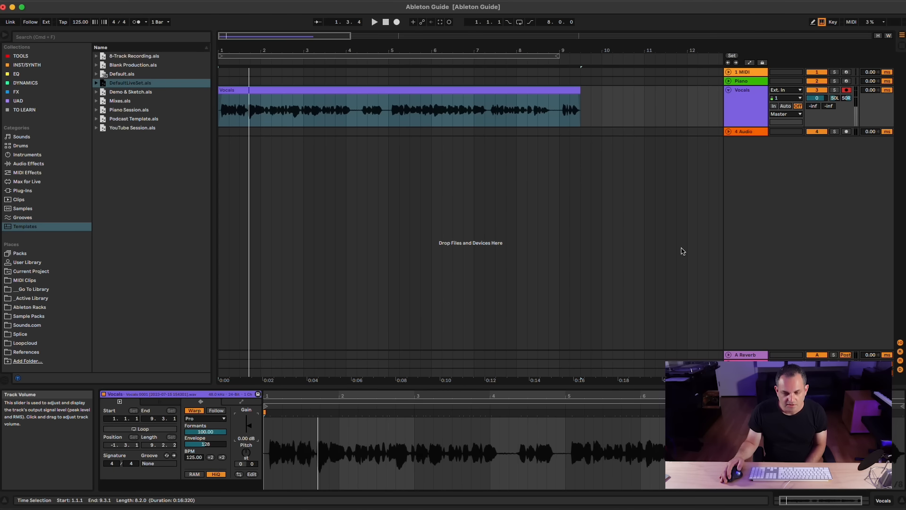
Add warp markers to the Vocals clip near 1.4, 3.1.1, 4.1.1 and 5.1, and start playback
click(299, 89)
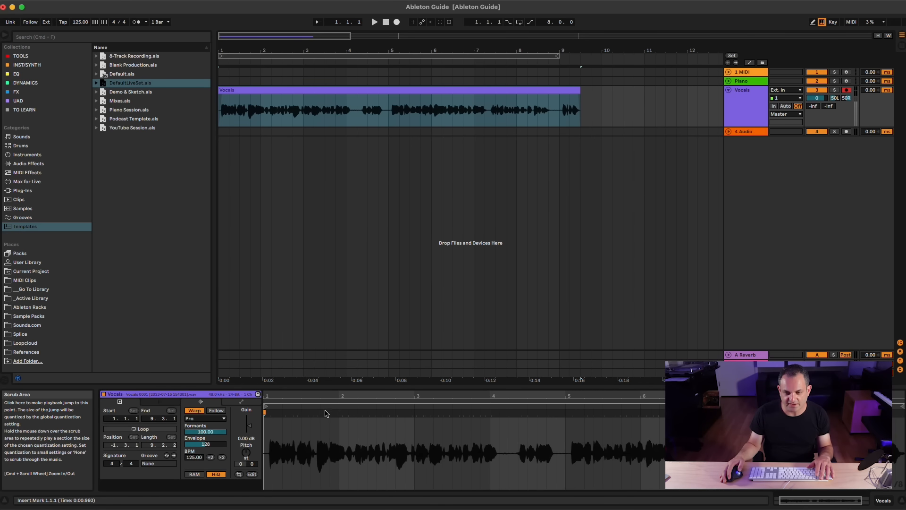
drag(317, 412, 320, 413)
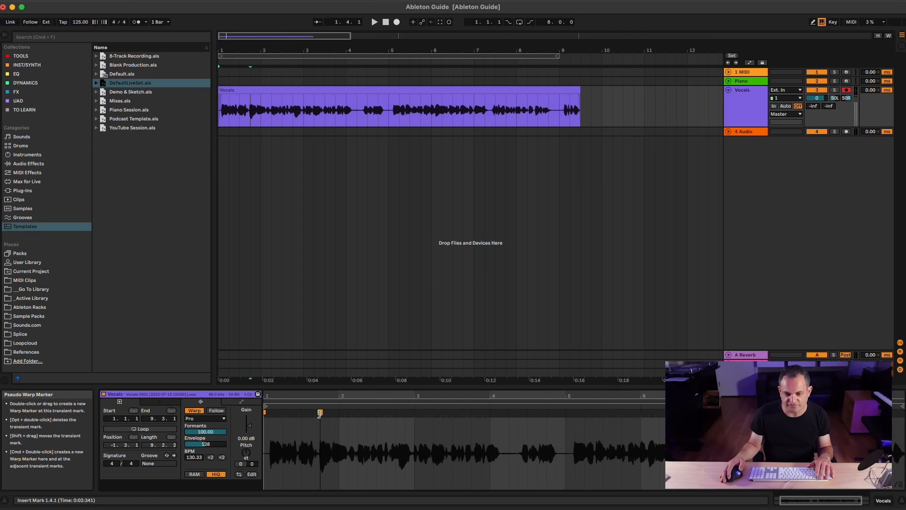
double_click(415, 412)
click(573, 413)
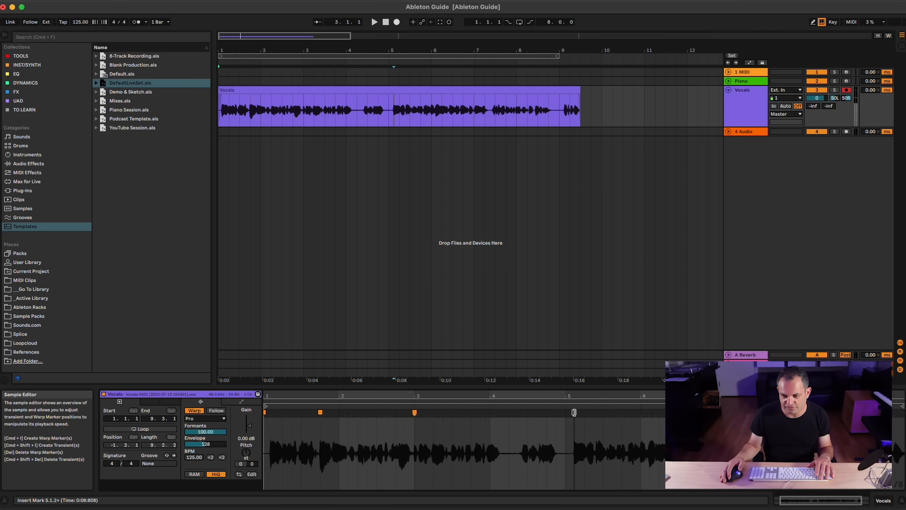
double_click(574, 412)
click(491, 413)
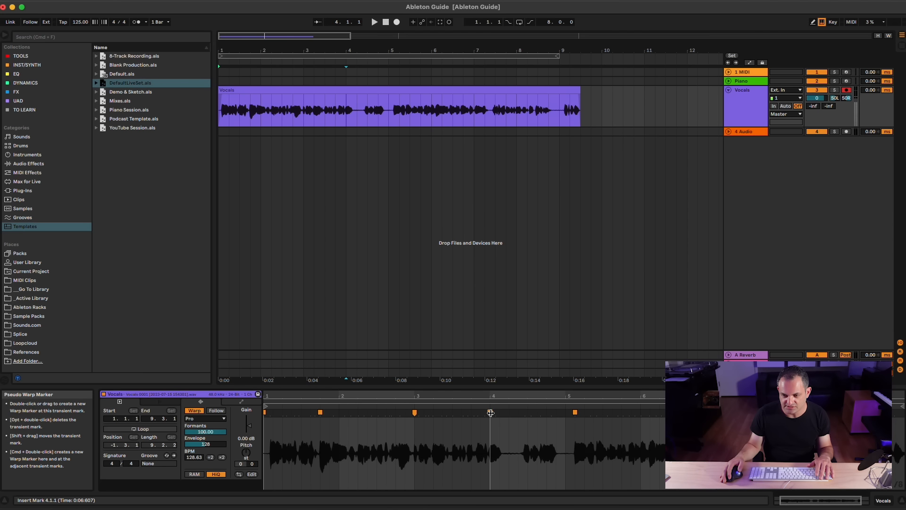
double_click(491, 413)
key(space)
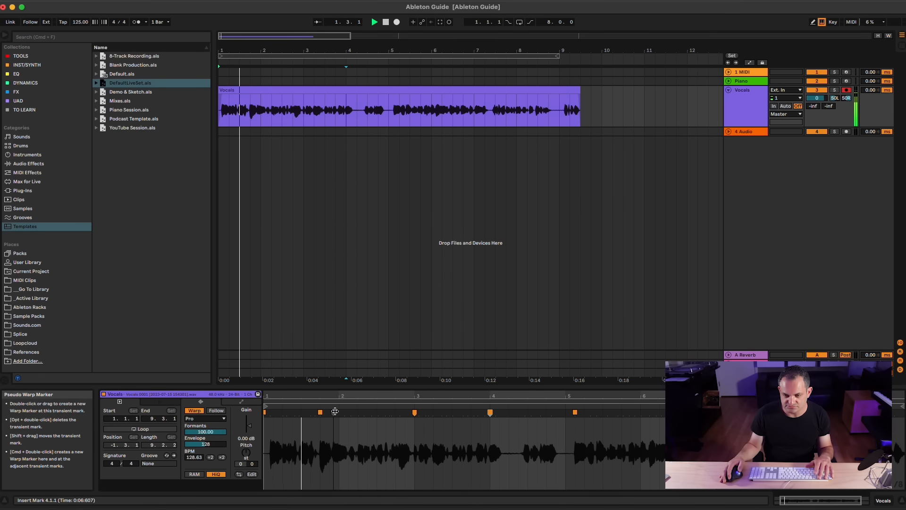
Add a warp marker at 2.4.1 in the Vocals clip and shift it earlier to 2.3.1 during playback
double_click(391, 412)
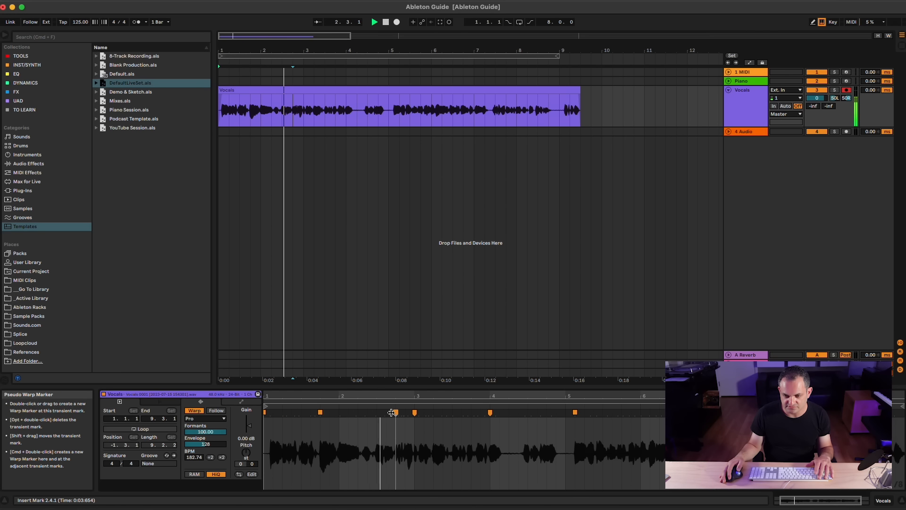
drag(394, 413, 379, 412)
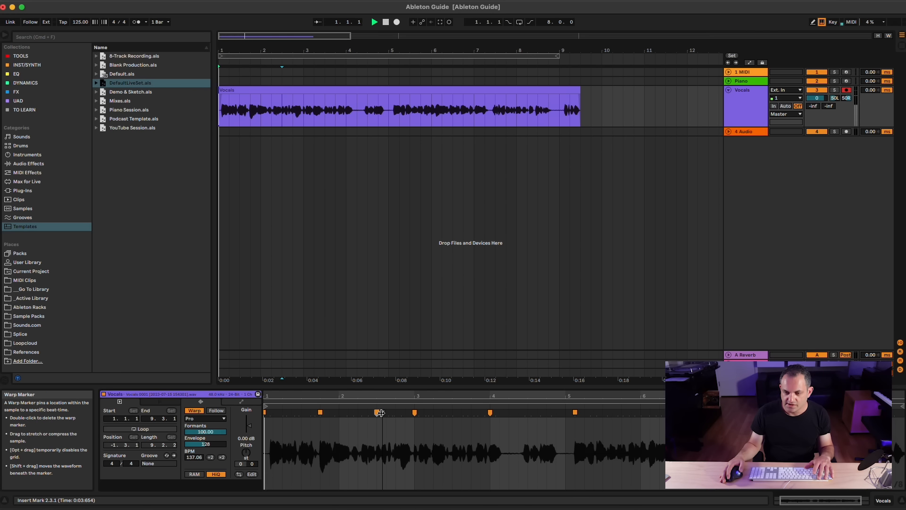
key(space)
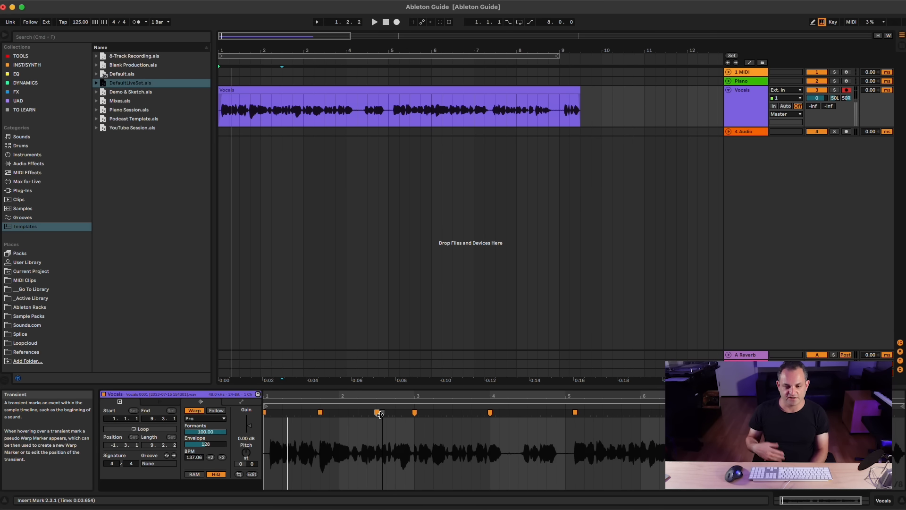
Insert a warp marker where the first vocal sound begins and make that point the clip's 1.1.1
right_click(266, 413)
click(266, 405)
mouse_move(268, 396)
mouse_down()
mouse_move(270, 422)
mouse_move(309, 427)
mouse_up()
right_click(307, 413)
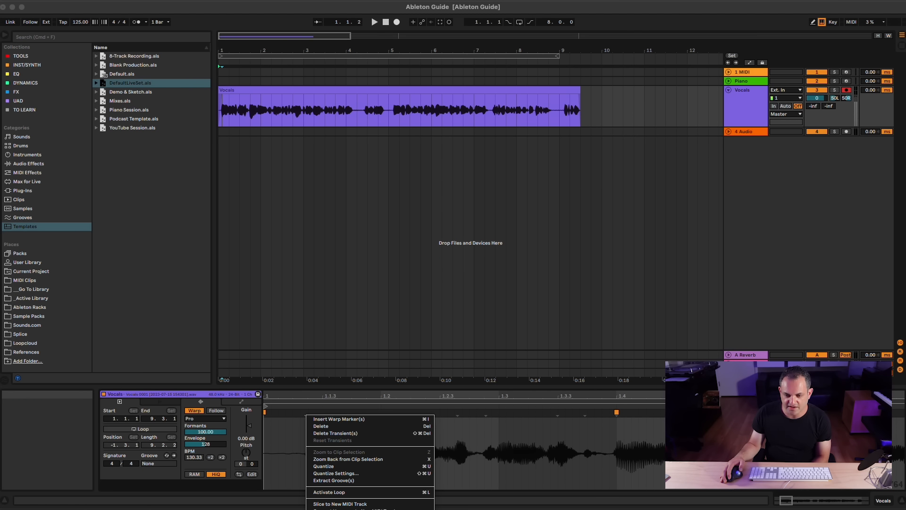
click(339, 419)
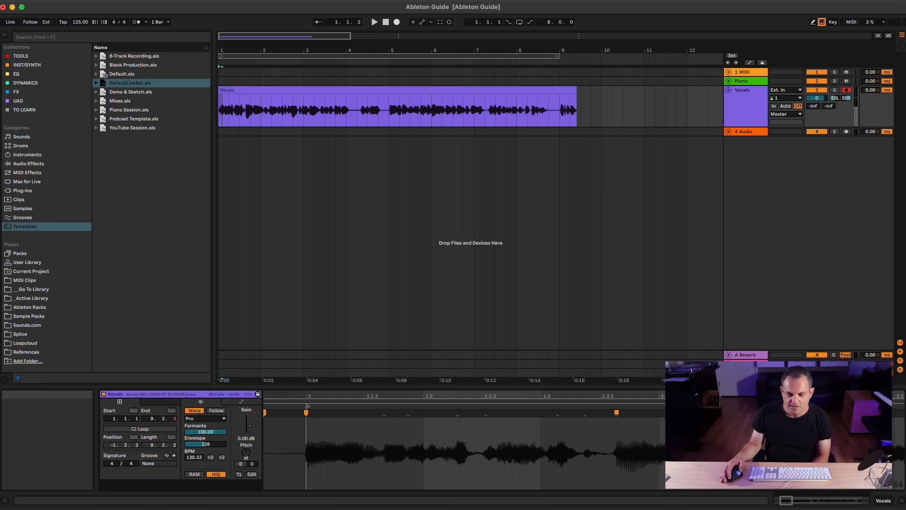
Warp the Vocals clip automatically from its 1.1.1 marker onward
right_click(306, 412)
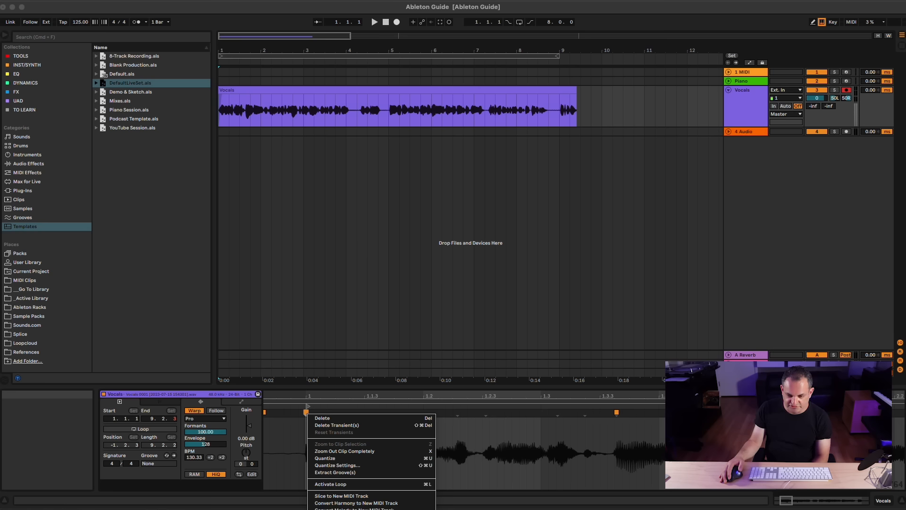
click(299, 396)
right_click(306, 411)
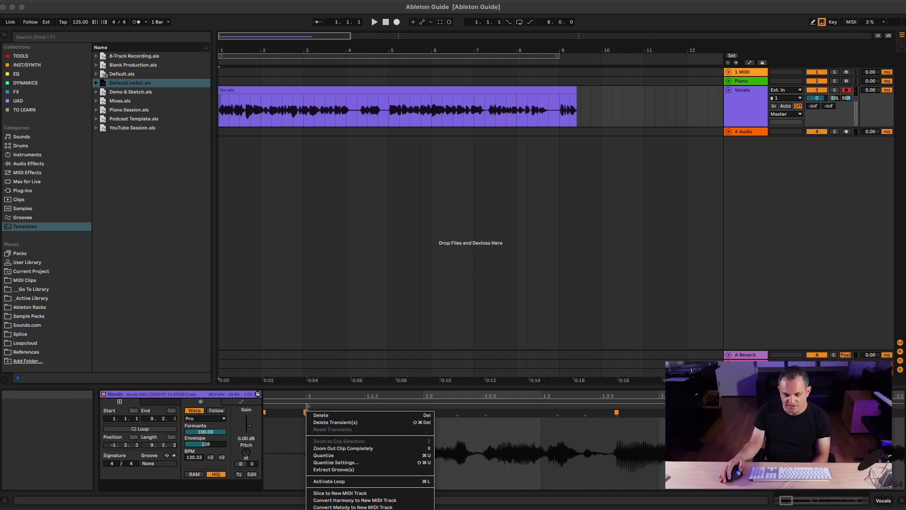
click(301, 425)
right_click(306, 412)
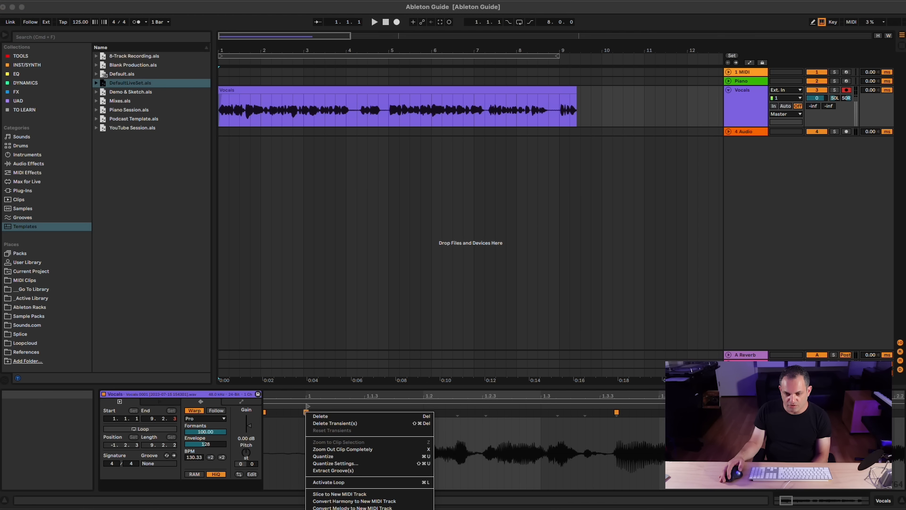
click(349, 509)
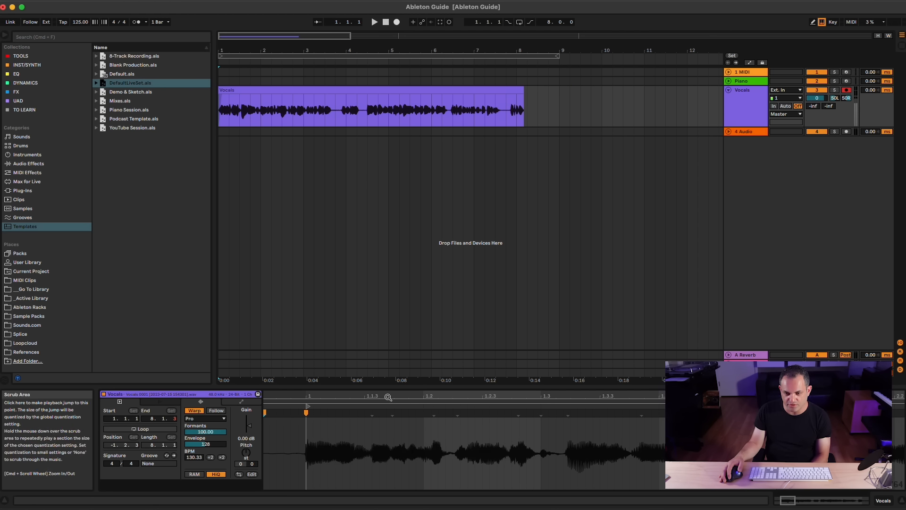
drag(388, 396, 388, 359)
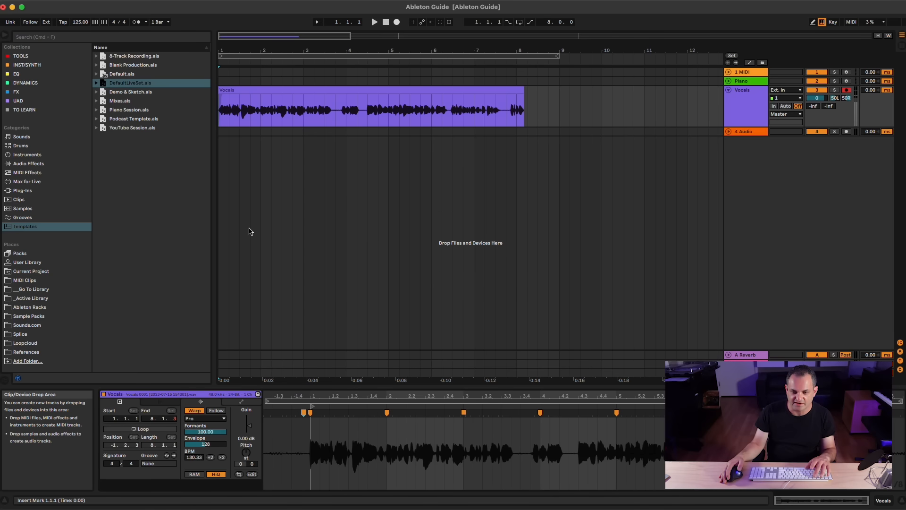
Turn on the metronome and play the Vocals clip against it
key(space)
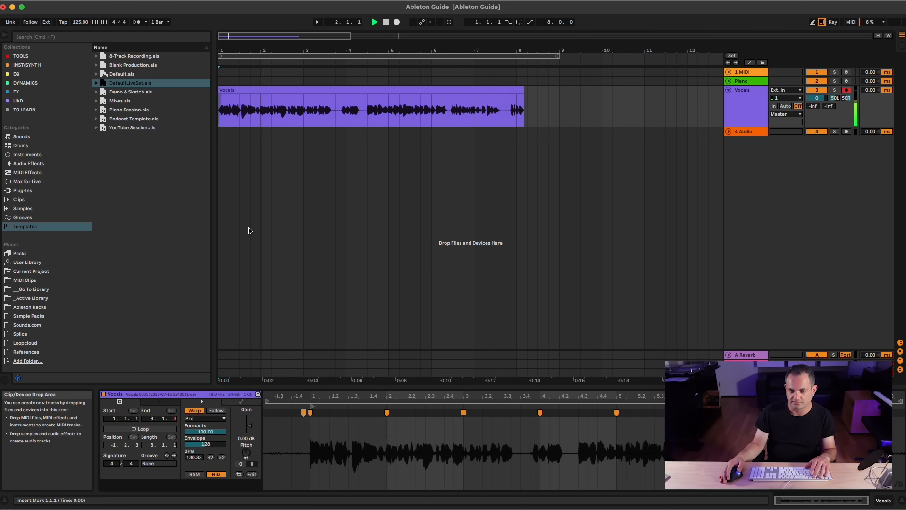
click(136, 22)
key(space)
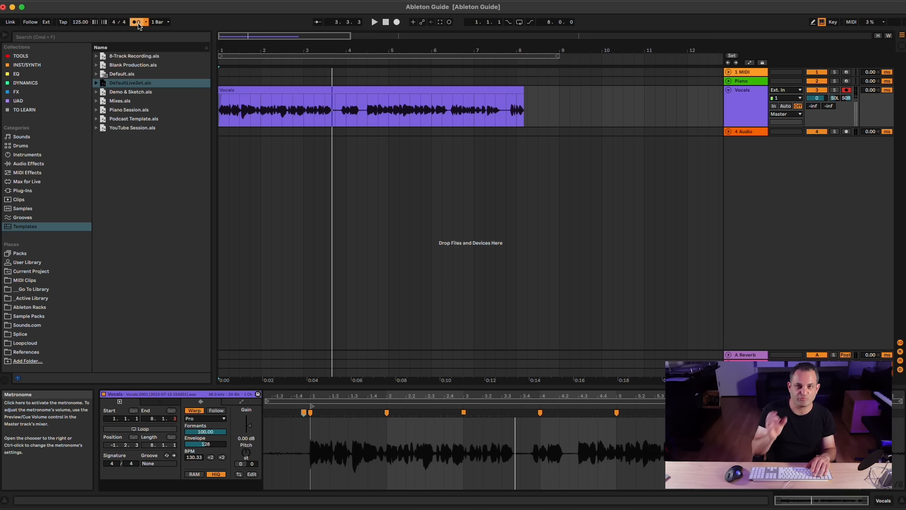
key(space)
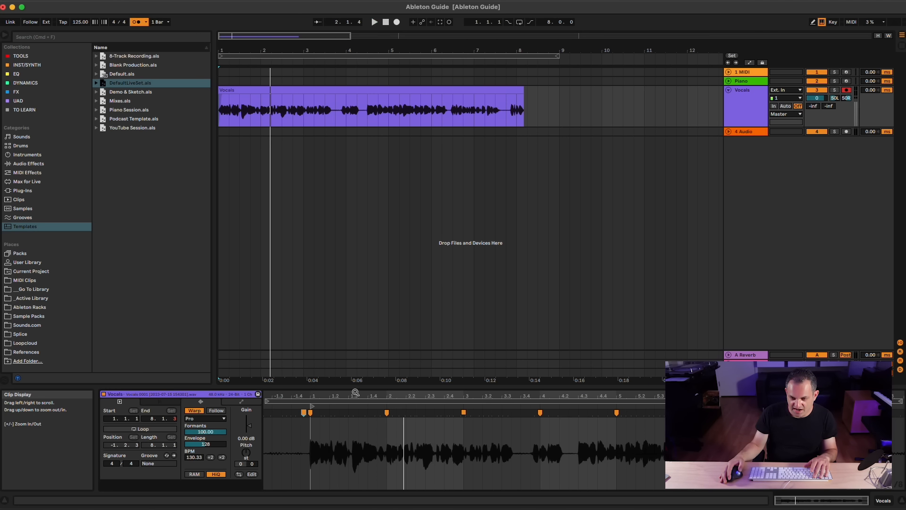
Stretch the vocal phrase just after 1.3 so its transient lands on beat 1.4, and play back the result
scroll(358, 413, up, 5)
mouse_move(358, 413)
mouse_down()
mouse_move(344, 412)
mouse_move(409, 413)
mouse_up()
key(space)
key(space)
key(space)
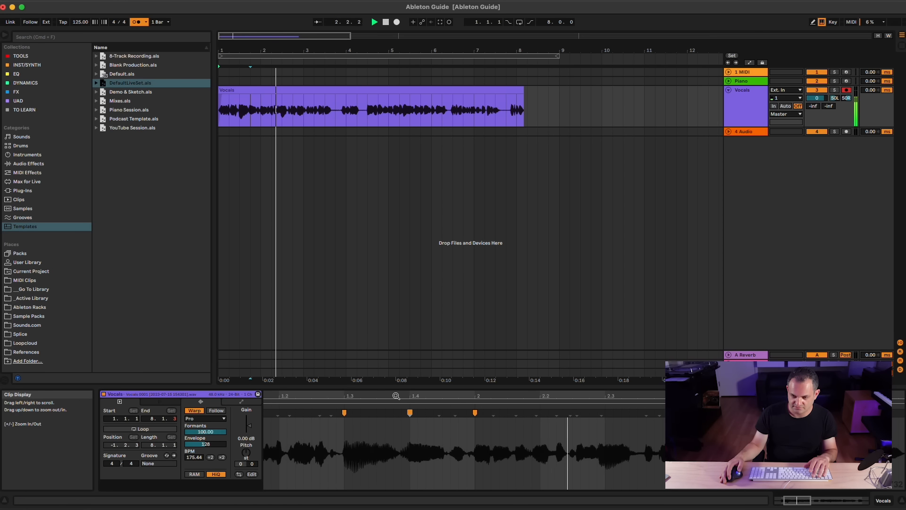
drag(397, 396, 365, 396)
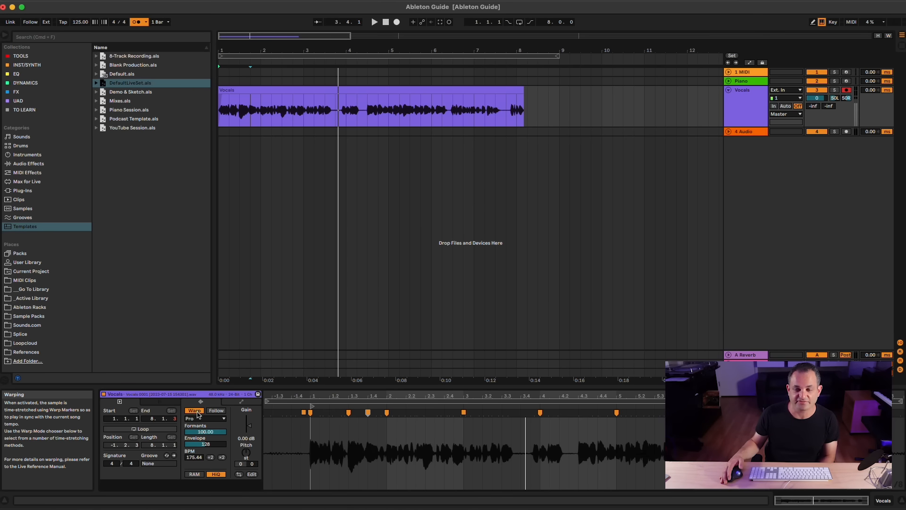
Convert the melody of the Vocals clip to a new MIDI track
click(303, 157)
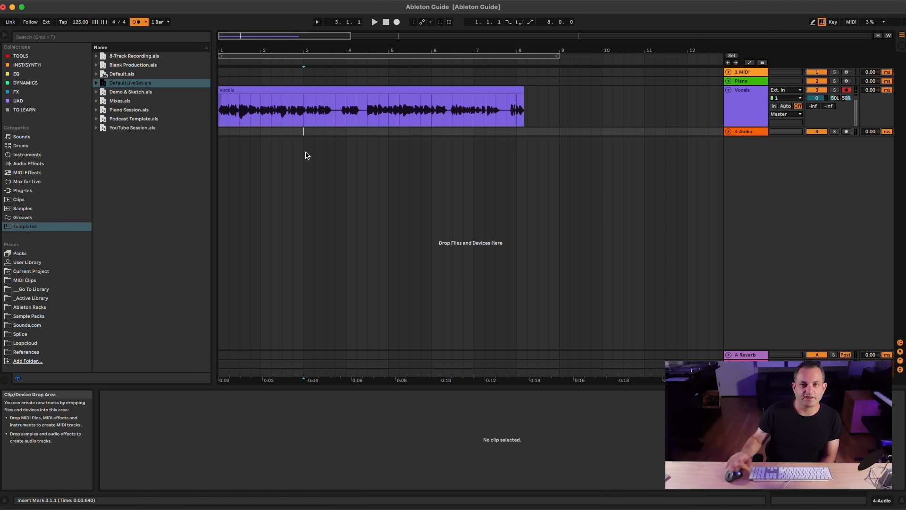
click(300, 90)
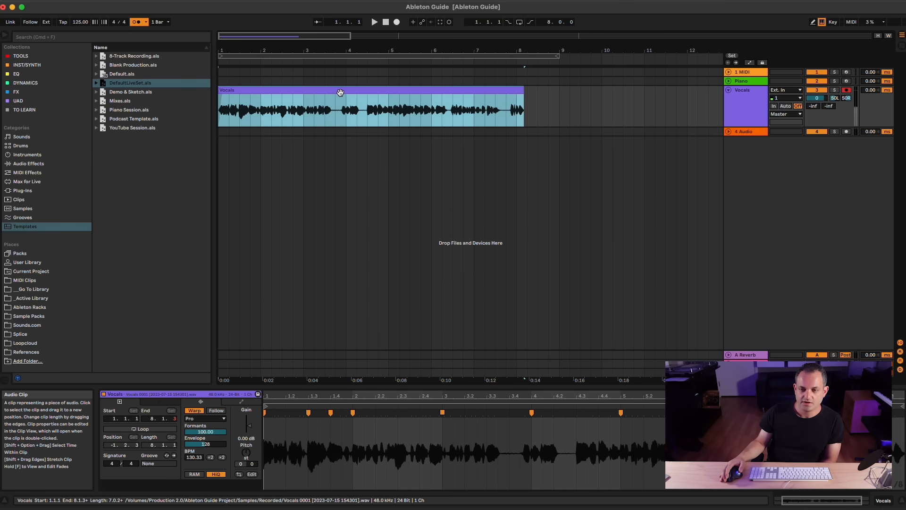
right_click(340, 92)
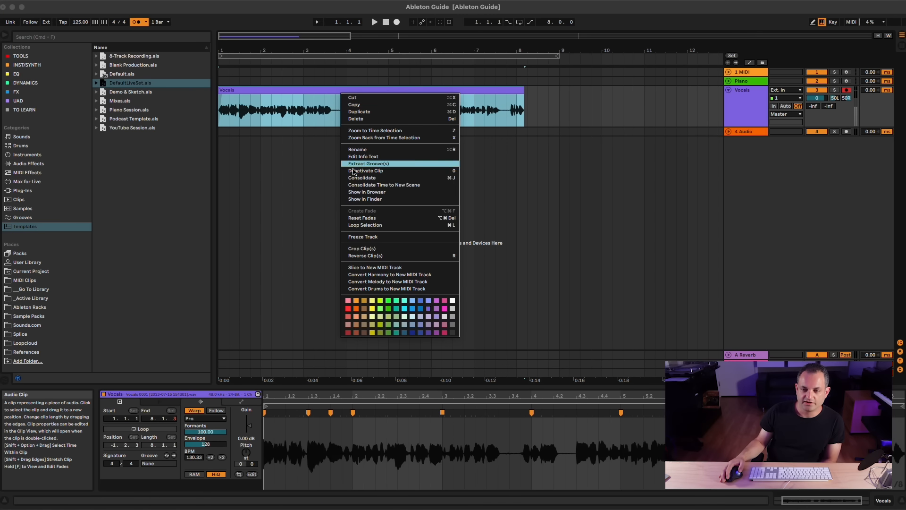
click(320, 190)
click(307, 91)
right_click(307, 90)
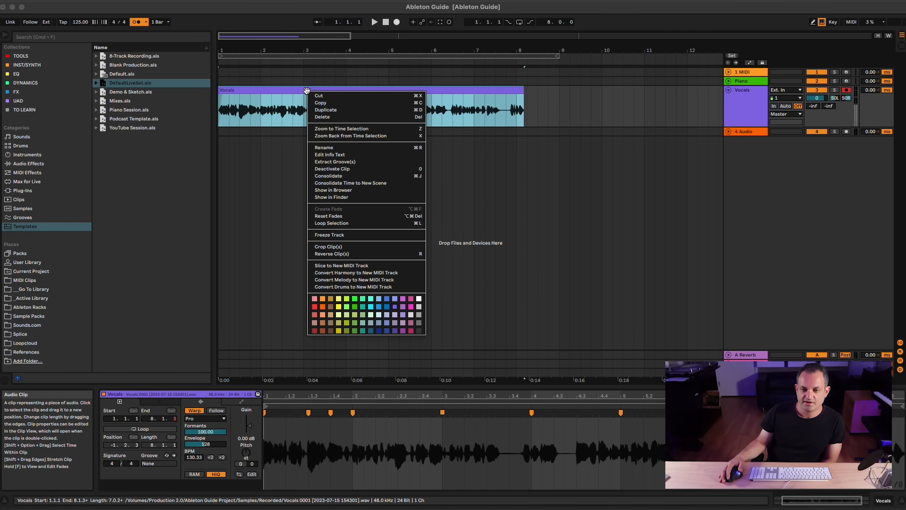
click(339, 280)
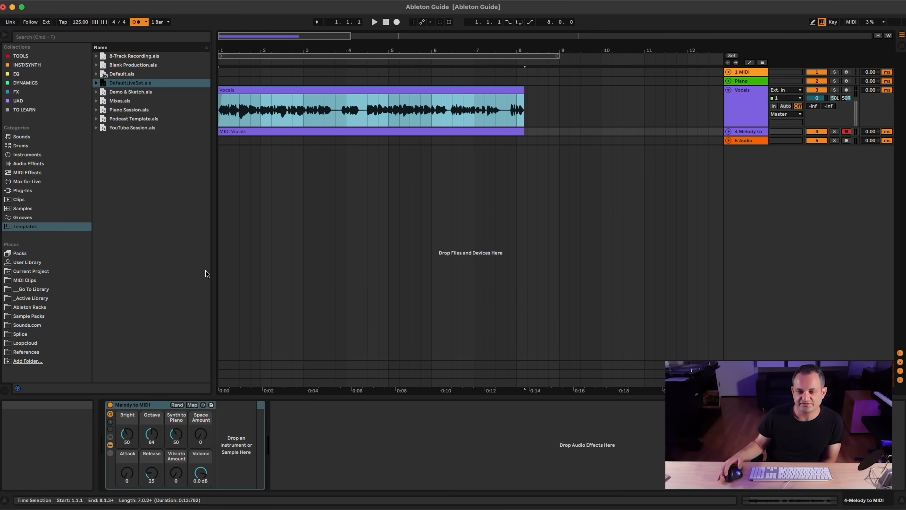
Unfold the converted melody track and open its MIDI Vocals clip in an enlarged note editor
click(727, 132)
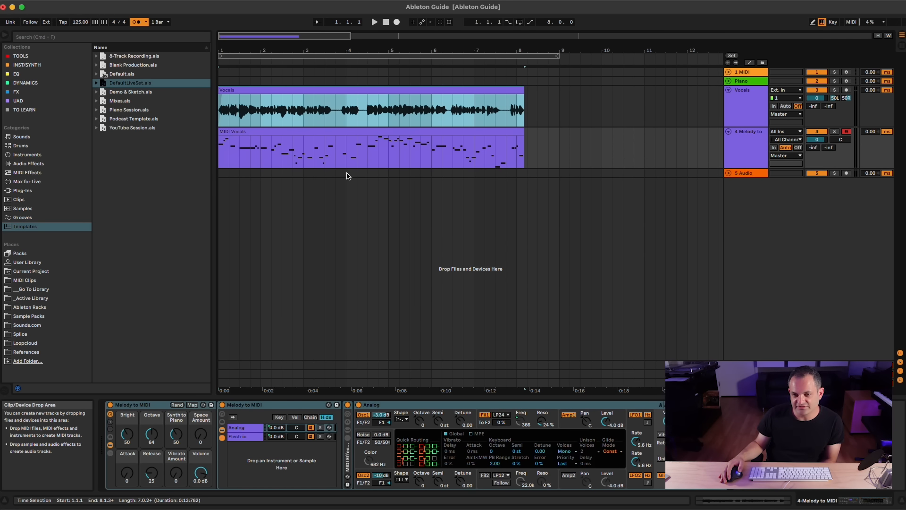
click(264, 135)
mouse_move(246, 50)
mouse_down()
mouse_move(246, 65)
mouse_move(238, 42)
mouse_up()
double_click(252, 131)
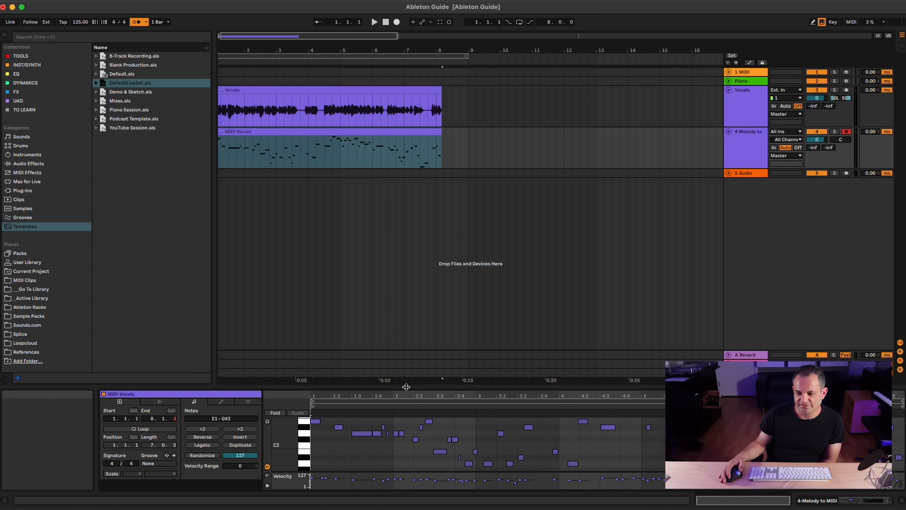
drag(406, 386, 406, 301)
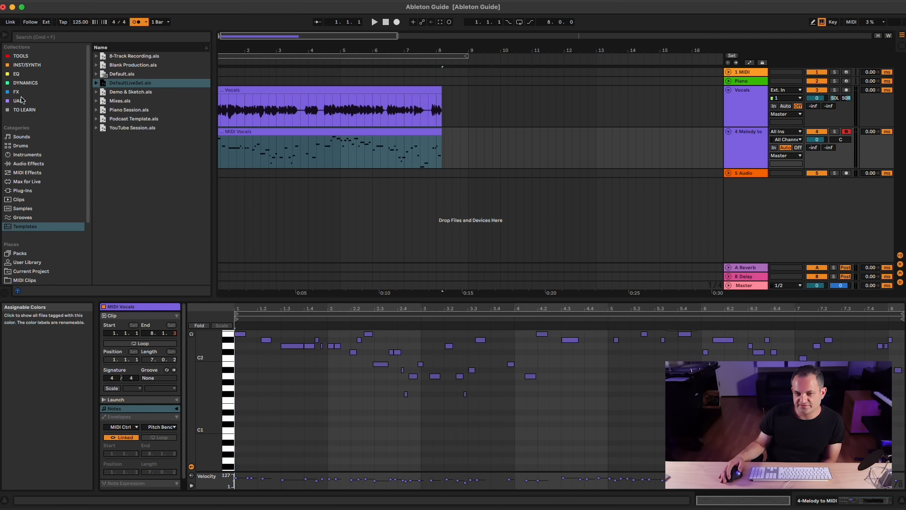
Load the Analog Piano & Keys preset E-Piano Muted Pure onto the converted melody track
click(20, 155)
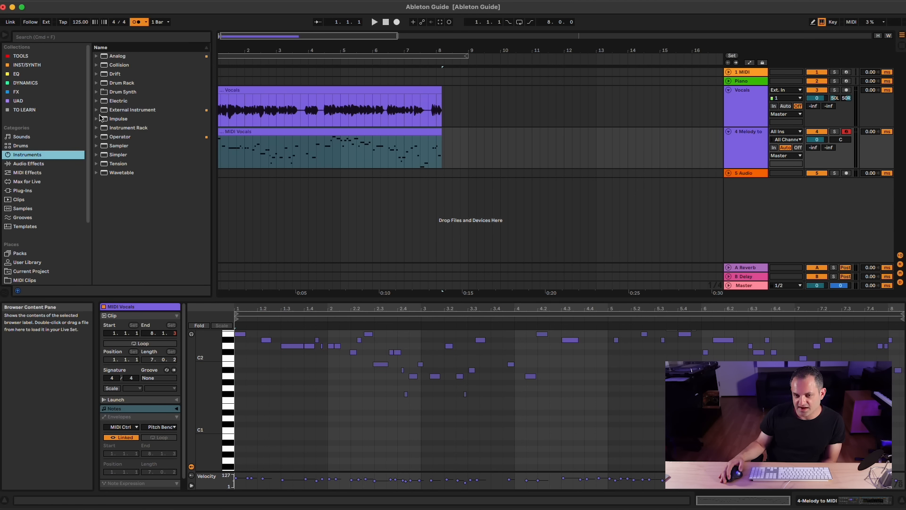
click(97, 56)
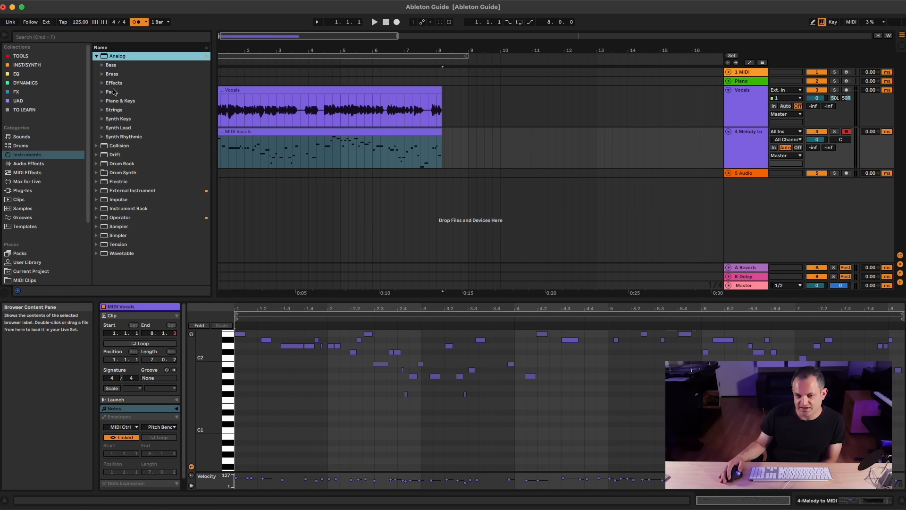
click(101, 102)
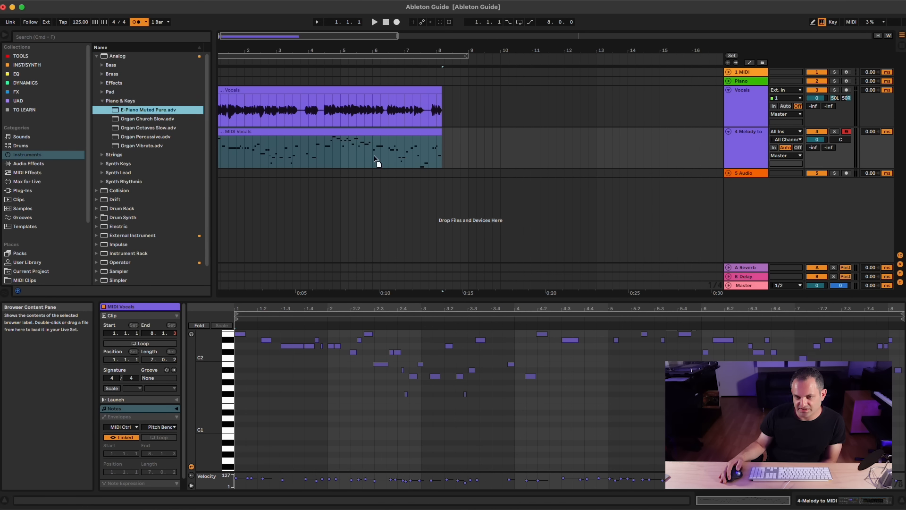
key(Return)
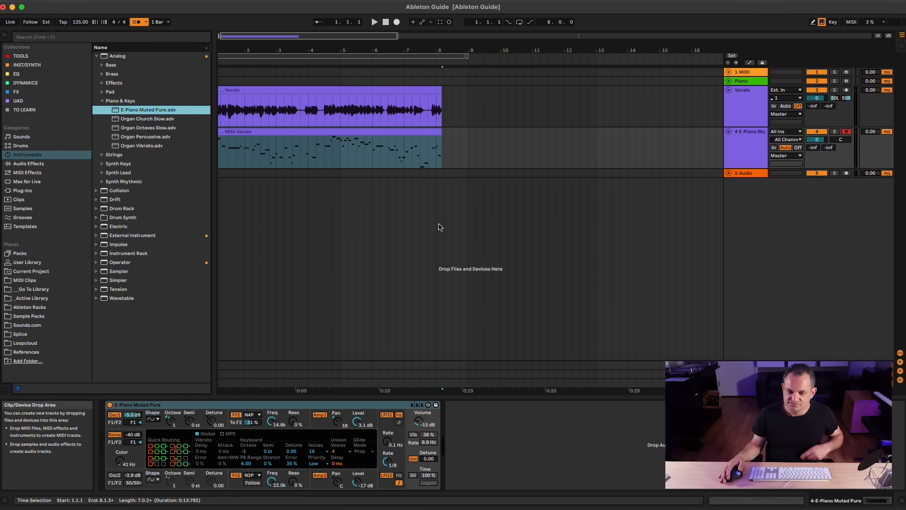
Mute the Vocals track, turn off the metronome and play the E-Piano melody on its own
key(space)
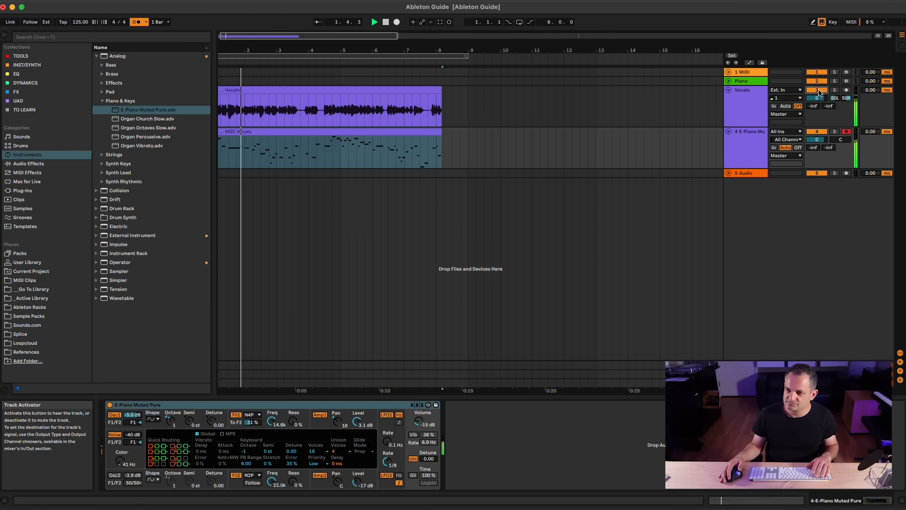
click(820, 93)
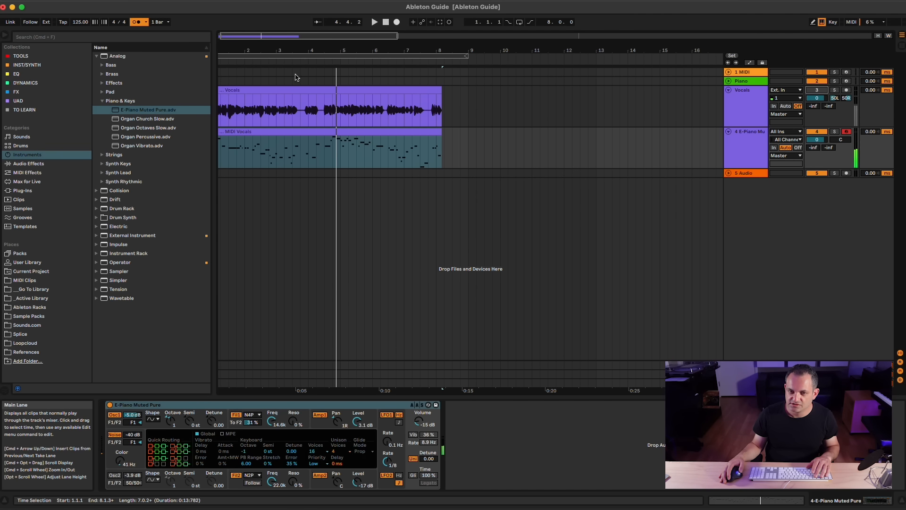
click(137, 22)
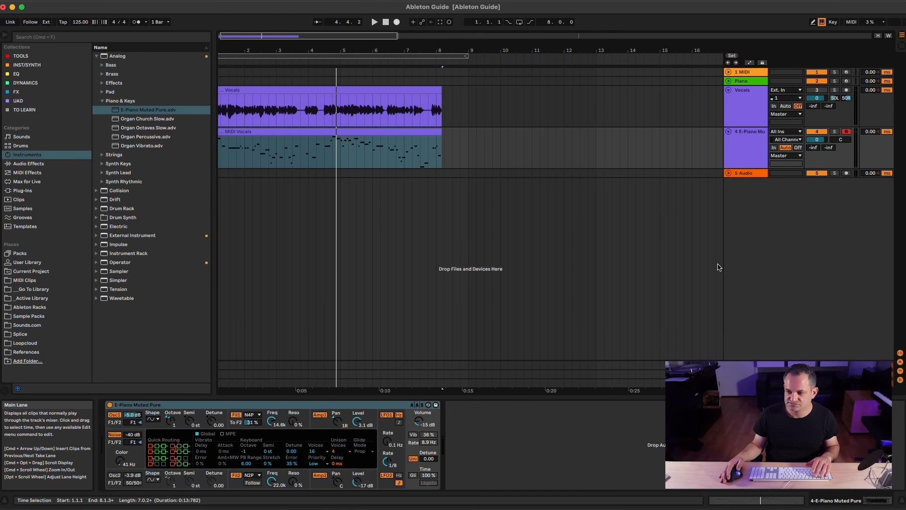
key(space)
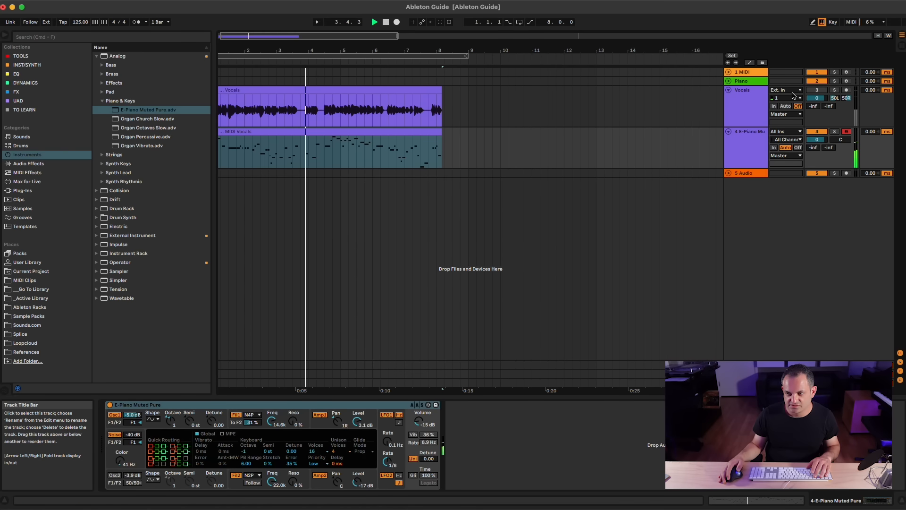
key(space)
Reactivate the Vocals track and play it together with the E-Piano melody
click(817, 90)
key(space)
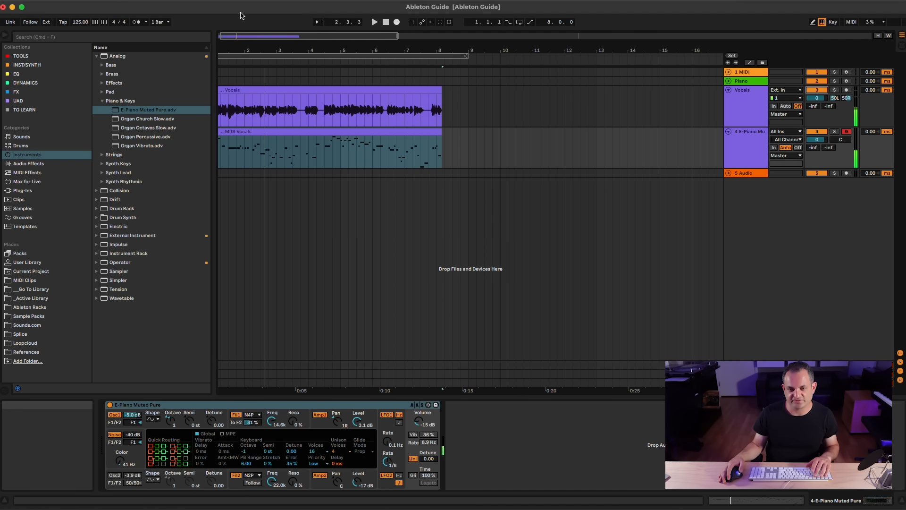
key(space)
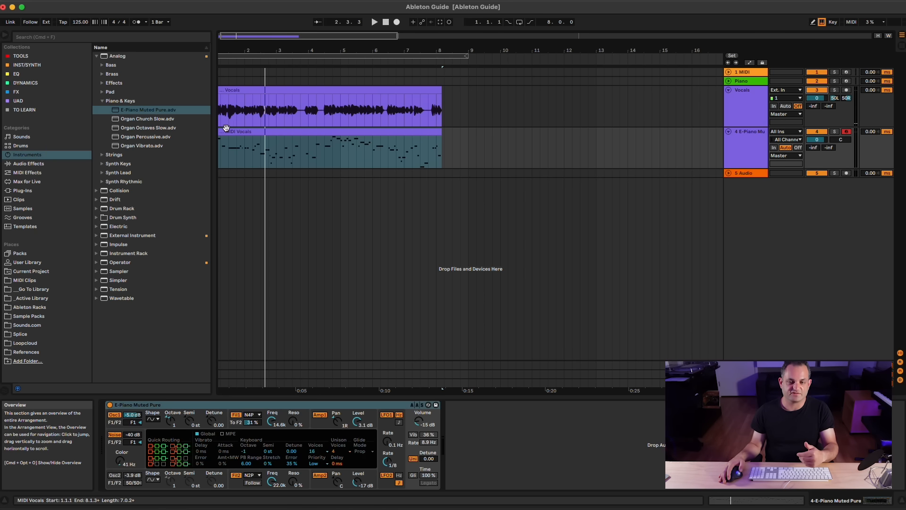
Open the MIDI Vocals clip and examine its converted notes and velocities
double_click(226, 128)
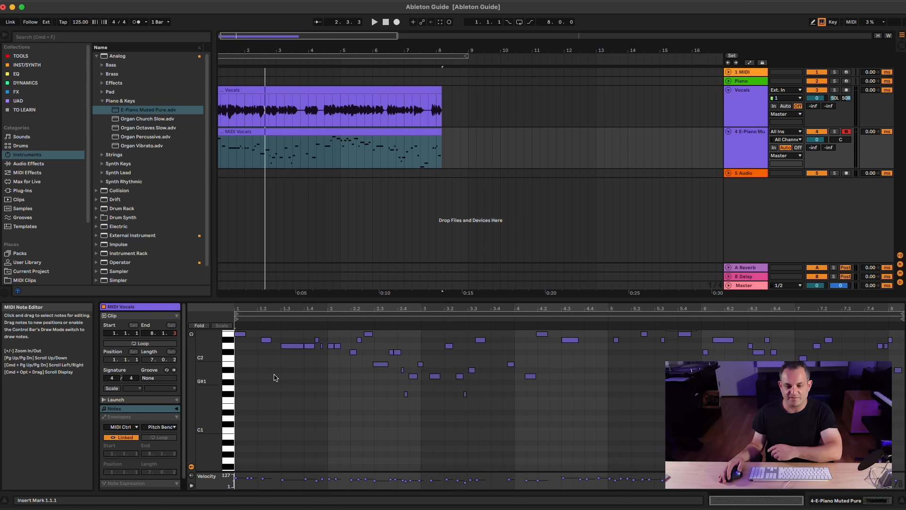
click(236, 480)
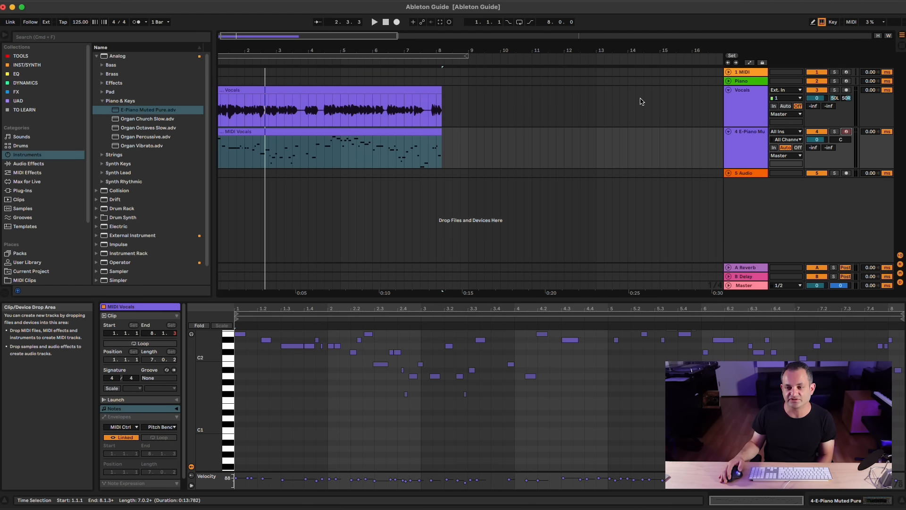
Reverse the Vocals clip
right_click(340, 94)
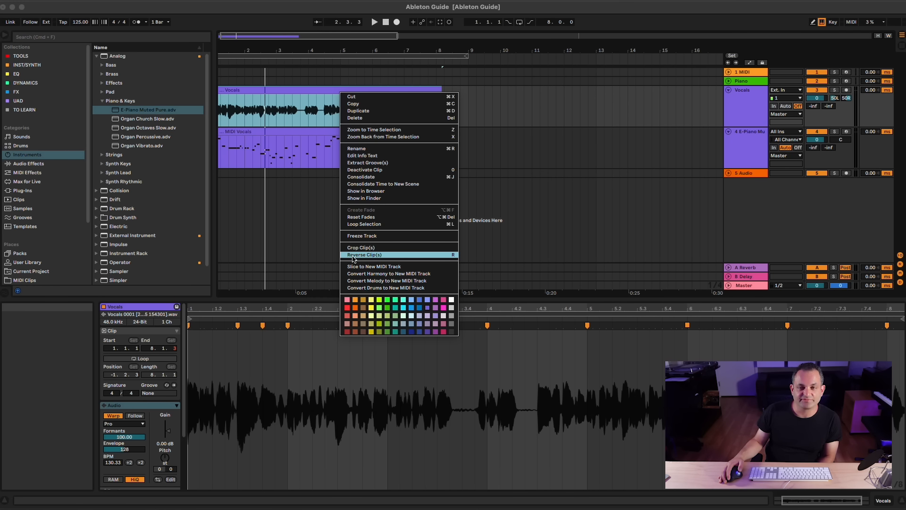
click(309, 205)
click(275, 81)
click(275, 96)
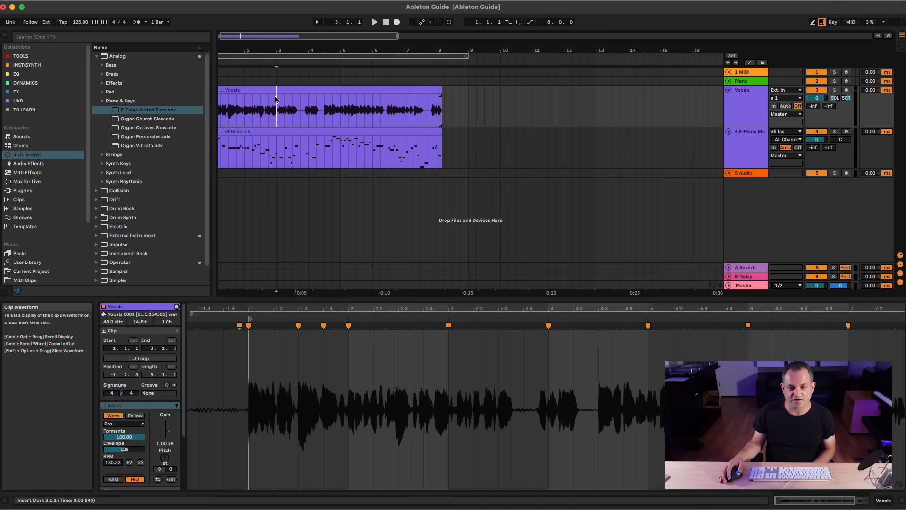
click(275, 92)
key(r)
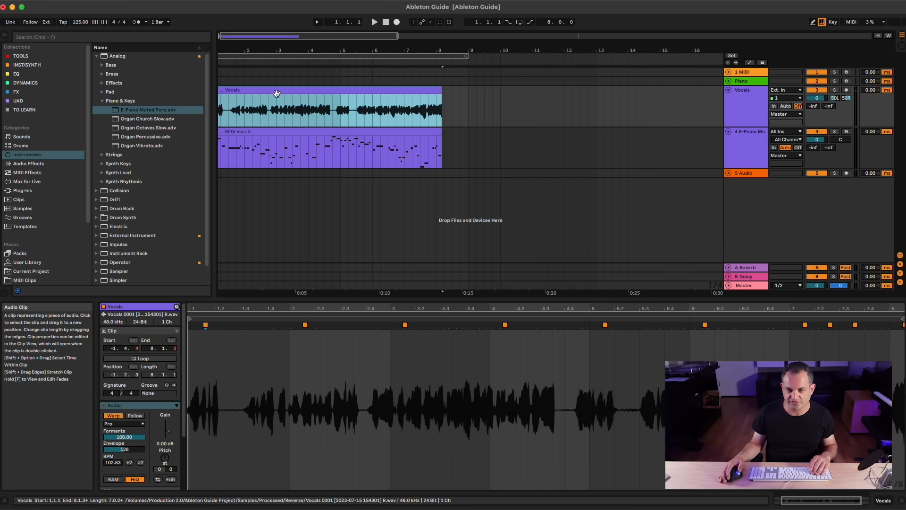
Play the reversed Vocals clip with the E-Piano track muted
key(space)
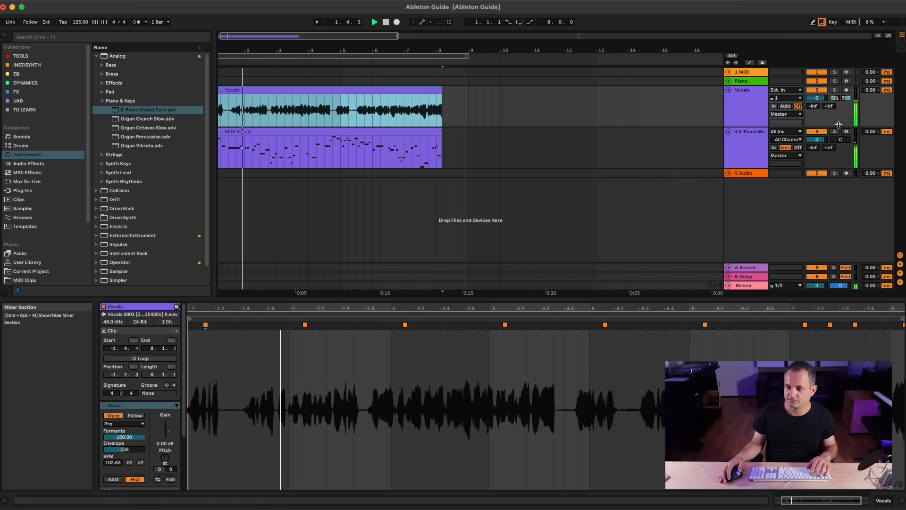
click(814, 134)
key(space)
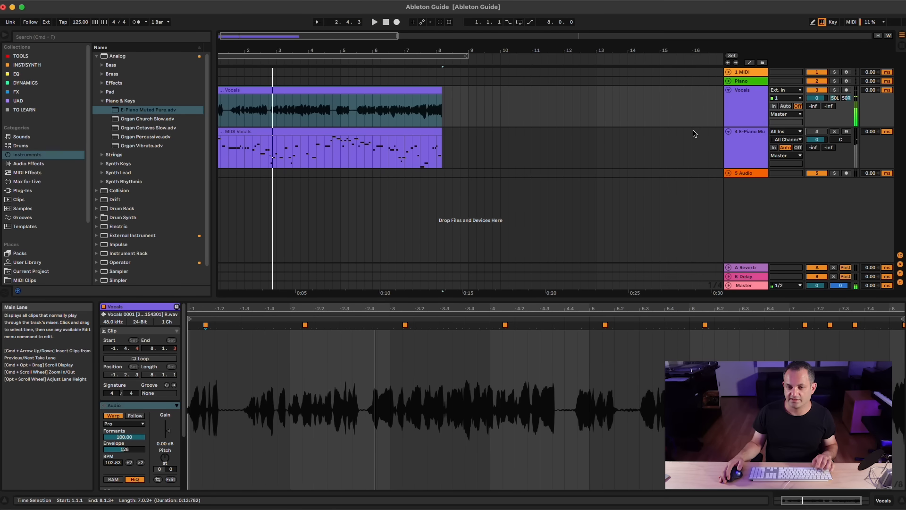
Undo the E-Piano track mute and the reversal of the Vocals clip
key(super+z)
key(super+z)
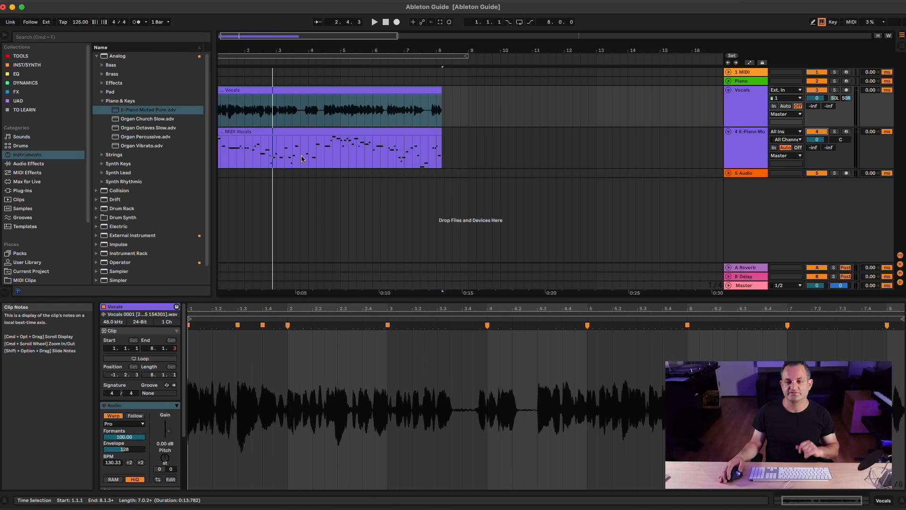
Fold all the tracks, and unfold only the 1 MIDI and Piano tracks
alt+click(728, 90)
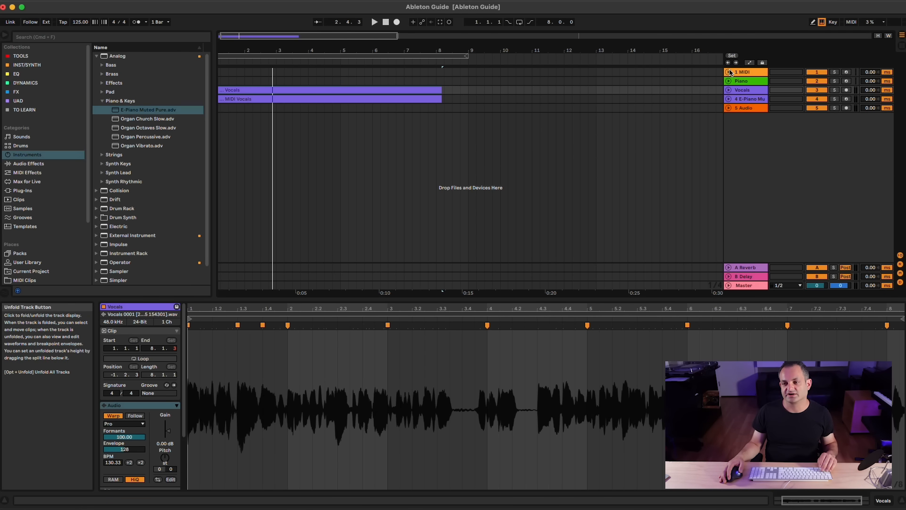
click(729, 72)
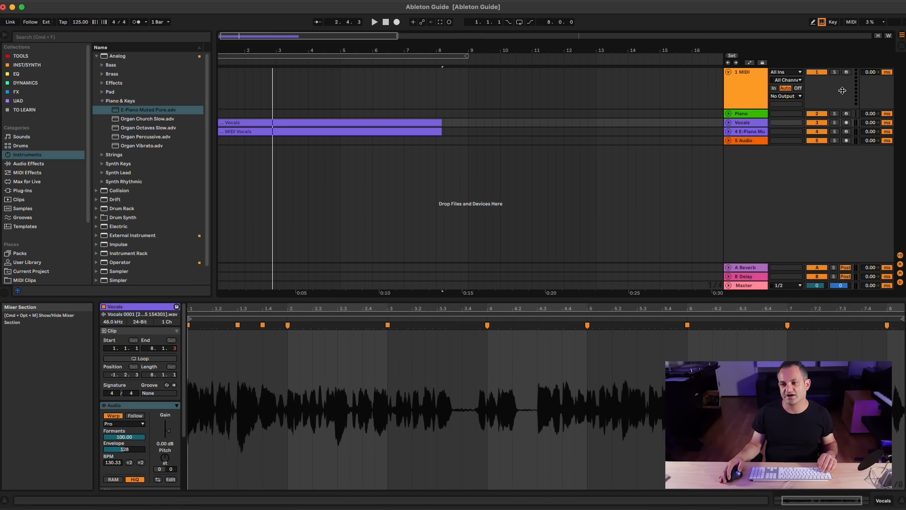
click(743, 114)
click(729, 114)
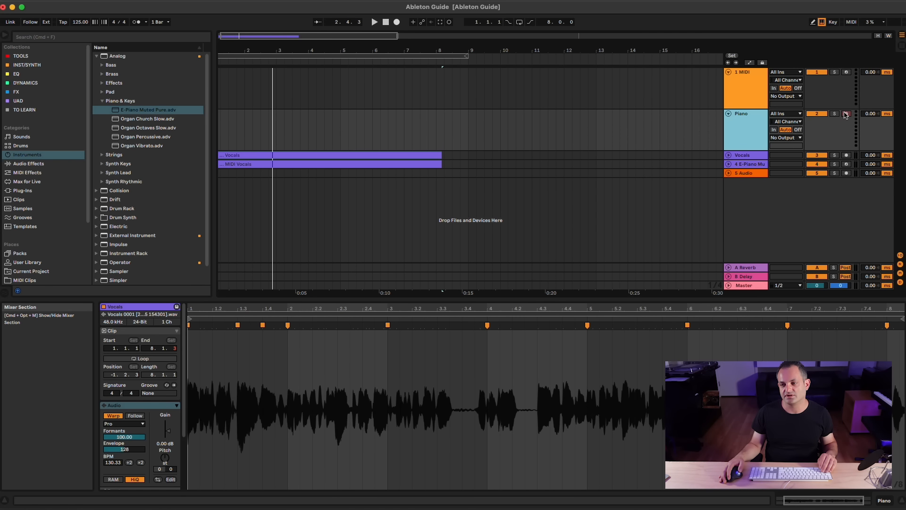
Load the Analog preset Organ Vibrato onto the Piano track
click(132, 137)
click(129, 147)
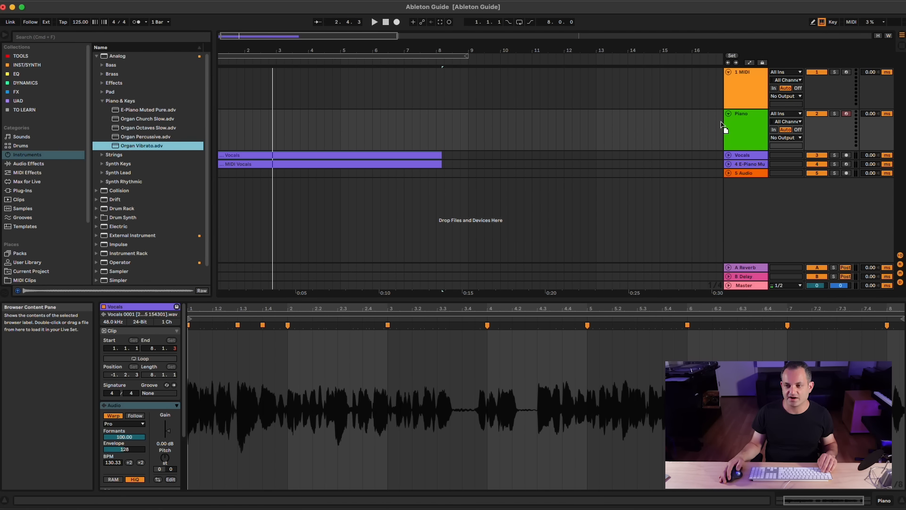
drag(721, 124, 738, 123)
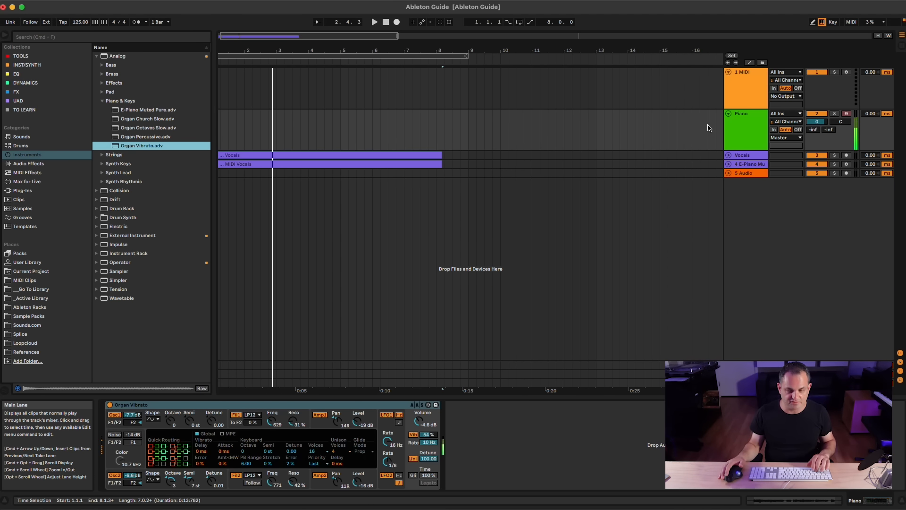
Record a short MIDI performance of about two bars on the Piano track from the start of the arrangement
click(386, 24)
click(396, 22)
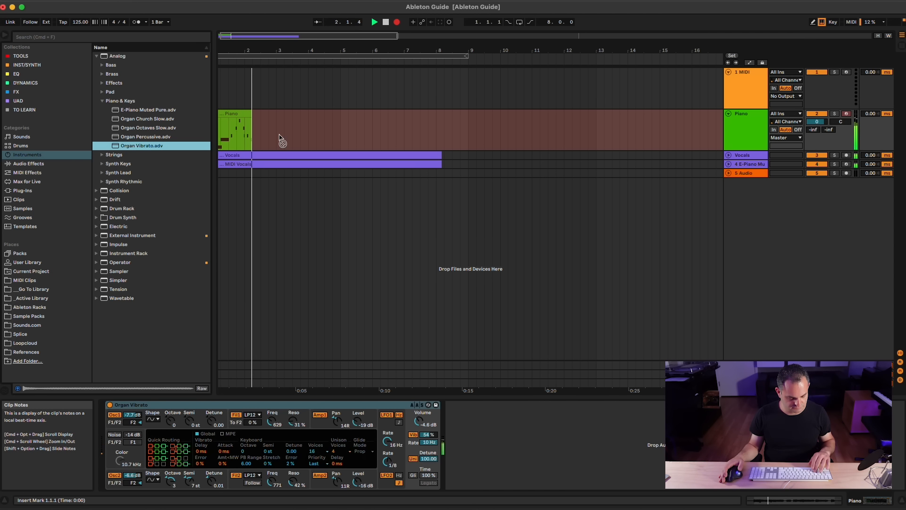
key(space)
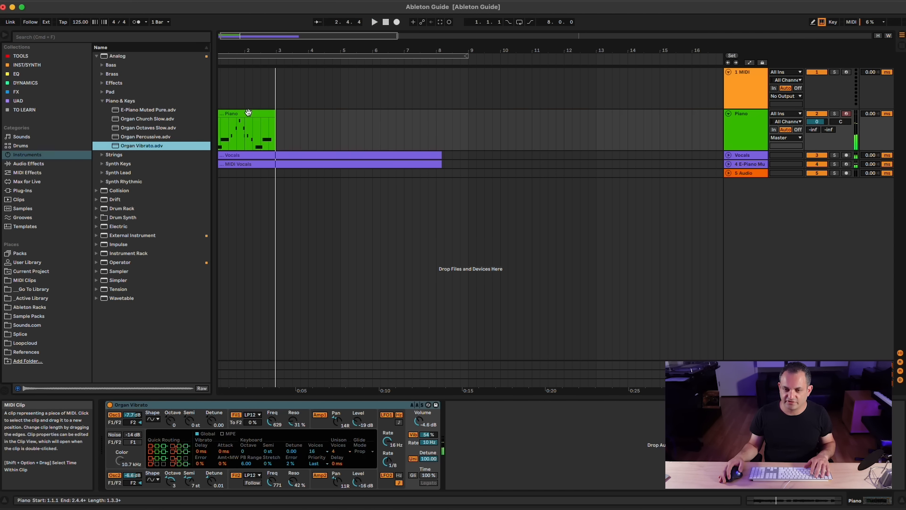
Open the recorded Piano clip and examine its notes in the note editor
double_click(271, 146)
click(499, 414)
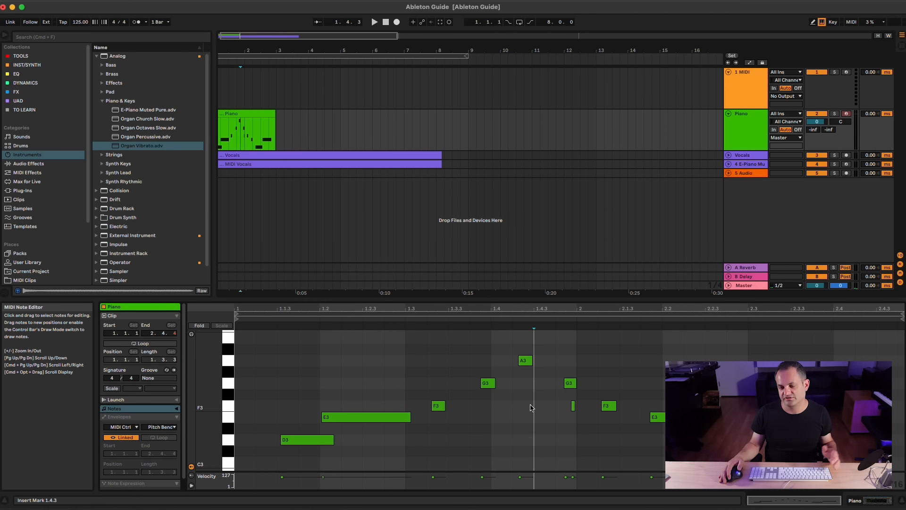
click(534, 400)
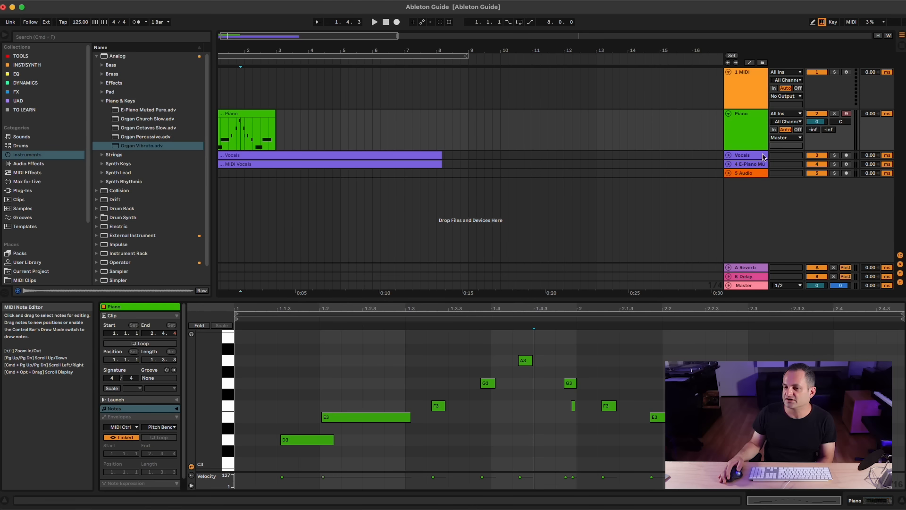
Try quantizing all the notes of the Piano clip to 1/16 and play back the result
click(300, 445)
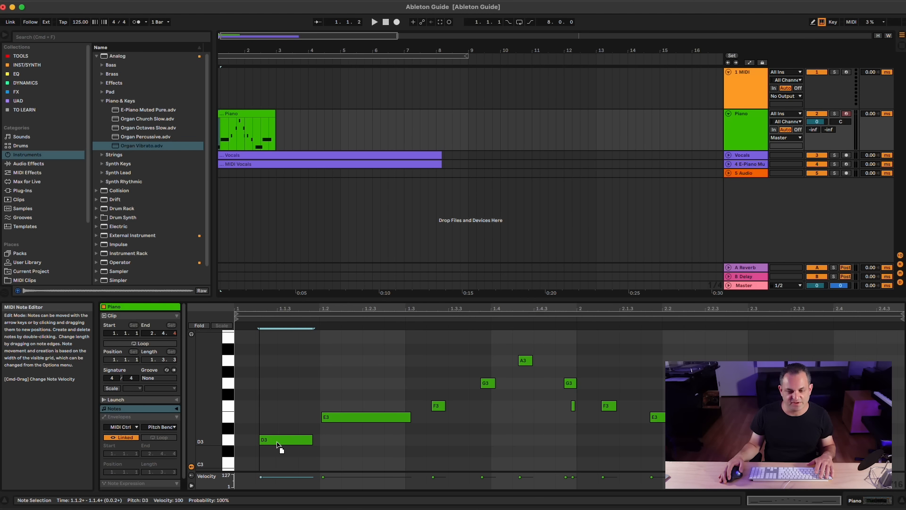
drag(276, 332, 631, 439)
key(super+u)
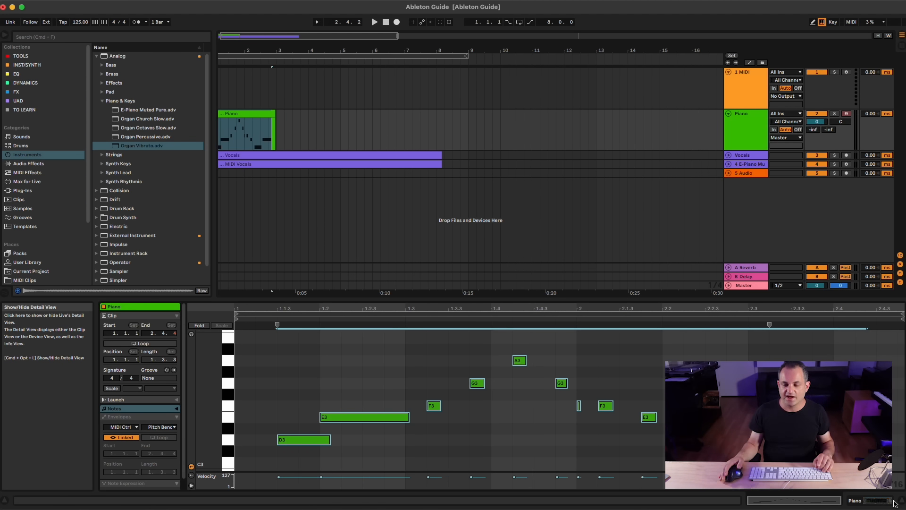
key(space)
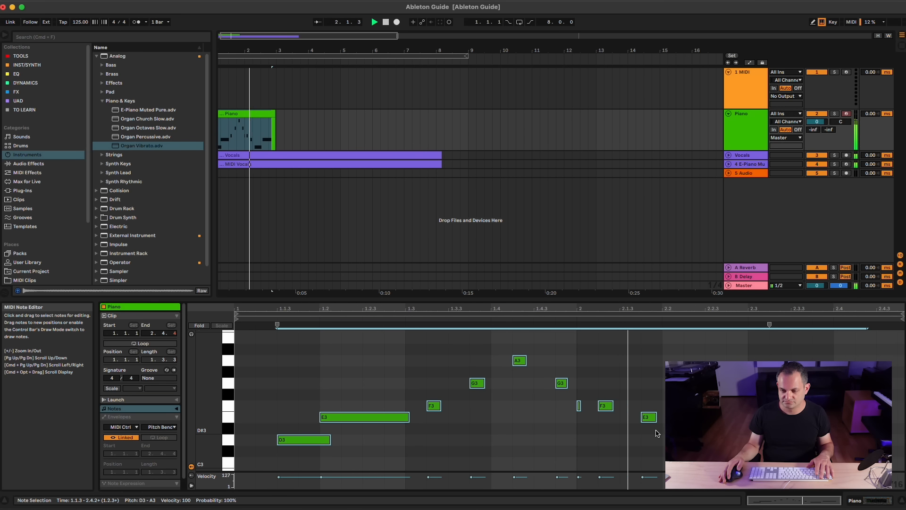
key(super+z)
Deactivate the stray, very short F3 note just before bar 2 of the Piano clip, and delete it
click(584, 428)
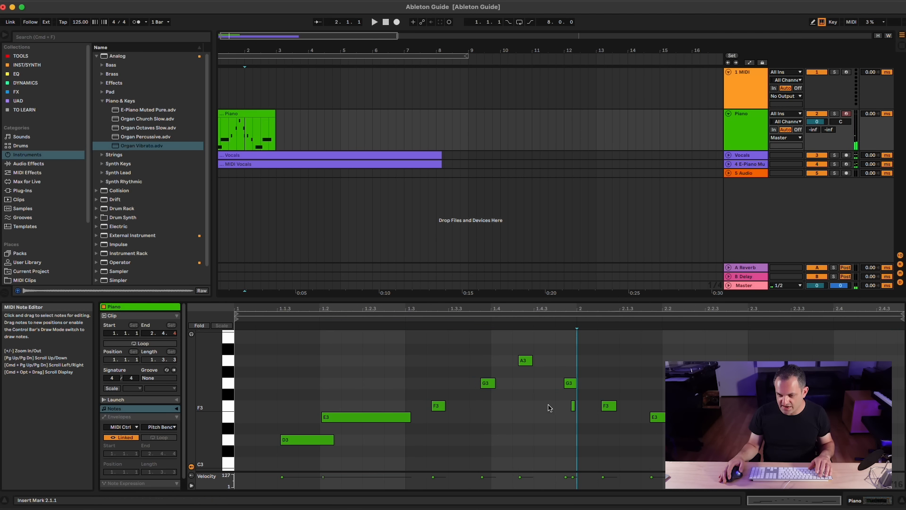
drag(549, 406, 581, 422)
key(0)
key(space)
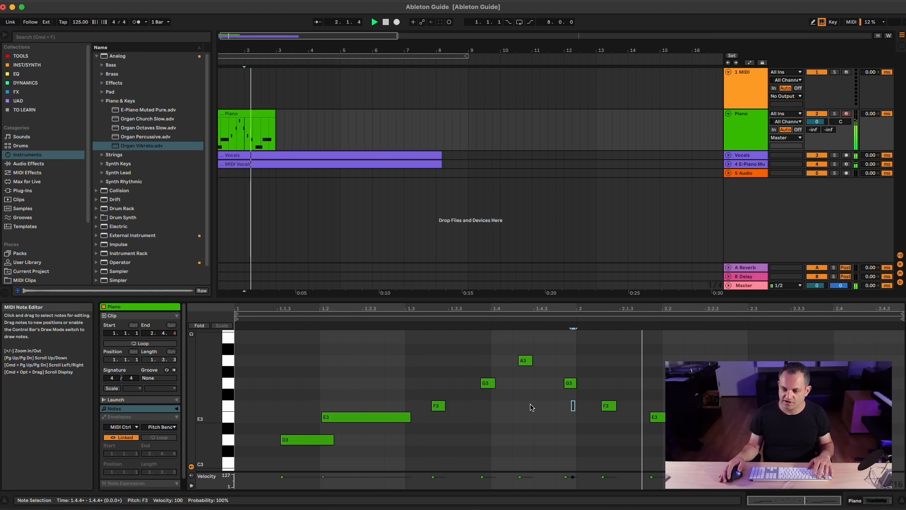
drag(542, 400, 628, 458)
double_click(573, 406)
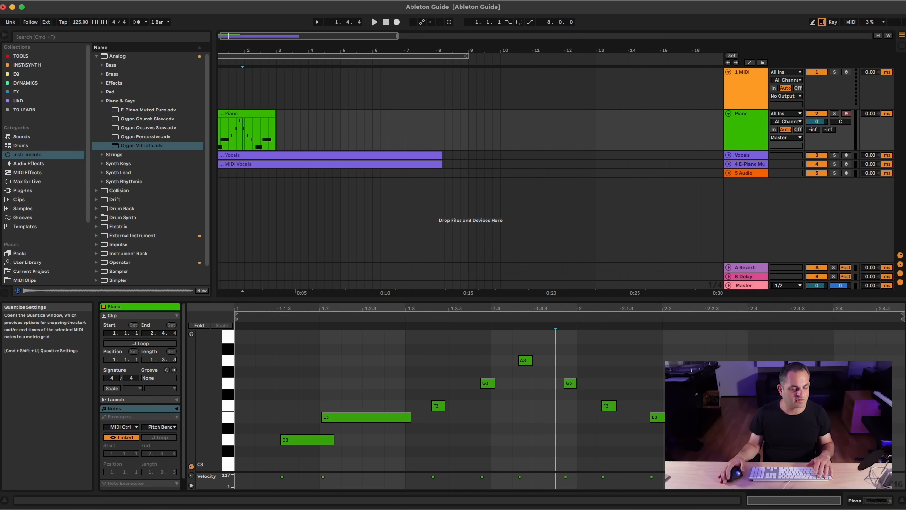
Quantize the notes of the Piano clip to 1/8
key(super+shift+u)
click(478, 242)
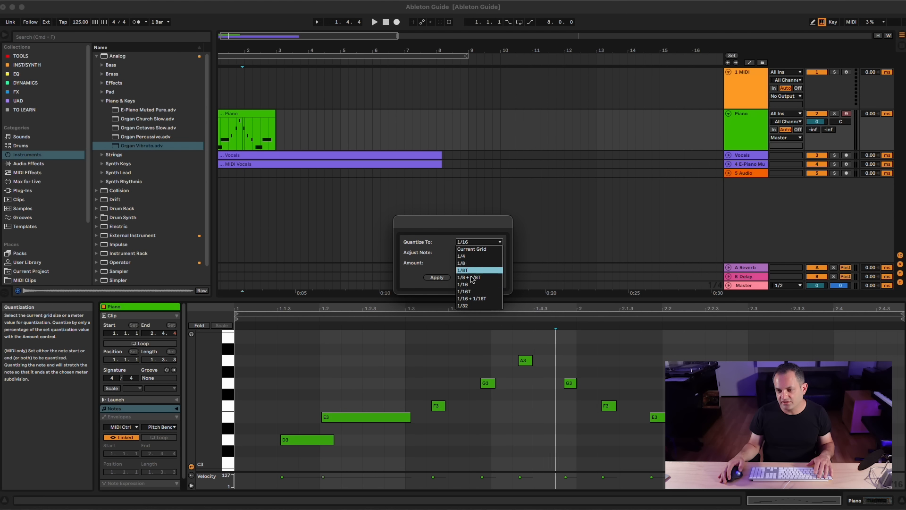
click(472, 264)
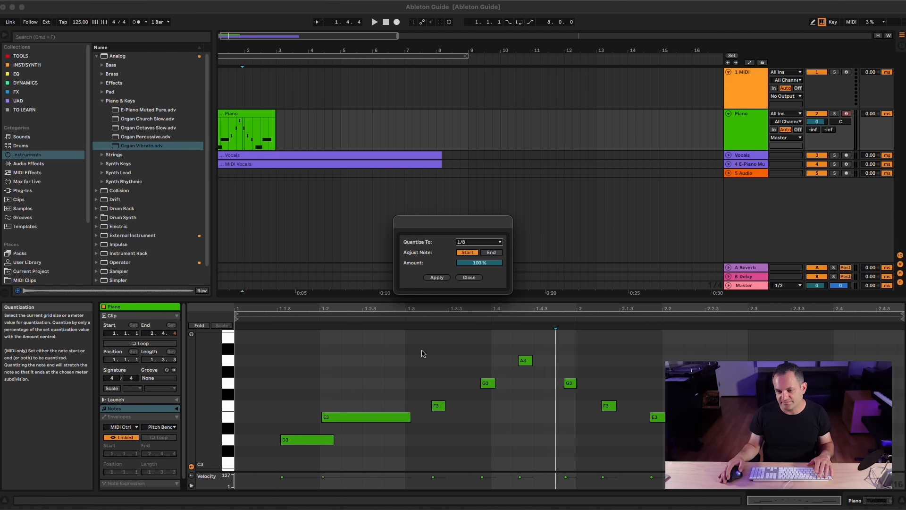
click(436, 278)
click(405, 385)
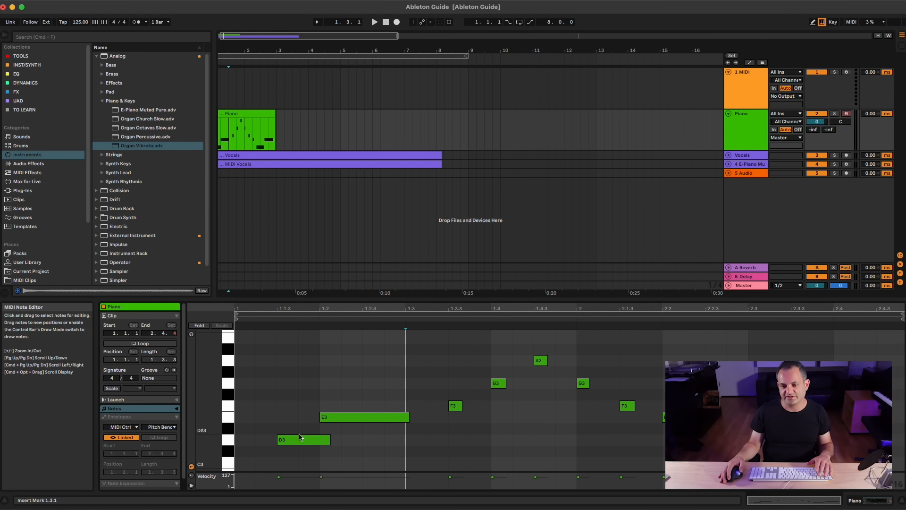
Make the first D3 note start at 1.1.1 and end at about 1.1.4, and play the clip
mouse_move(299, 437)
mouse_down()
mouse_move(246, 442)
mouse_move(310, 439)
mouse_up()
key(space)
key(space)
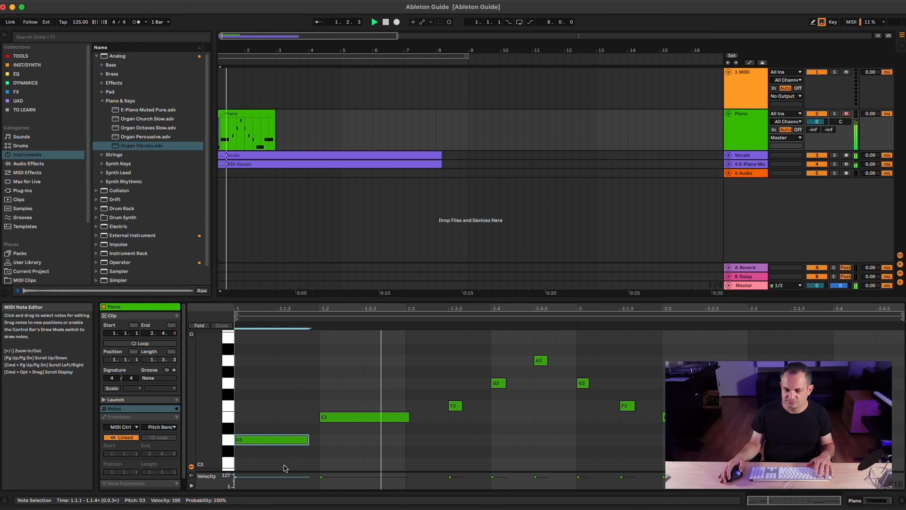
Lower the first D3 note's velocity to 60 and play the clip to hear the change
drag(260, 477, 250, 483)
key(space)
key(space)
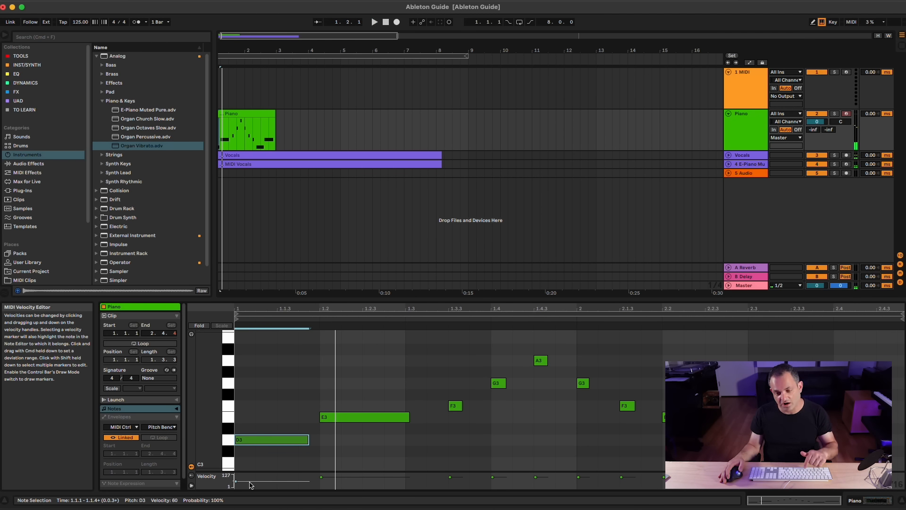
click(250, 484)
key(space)
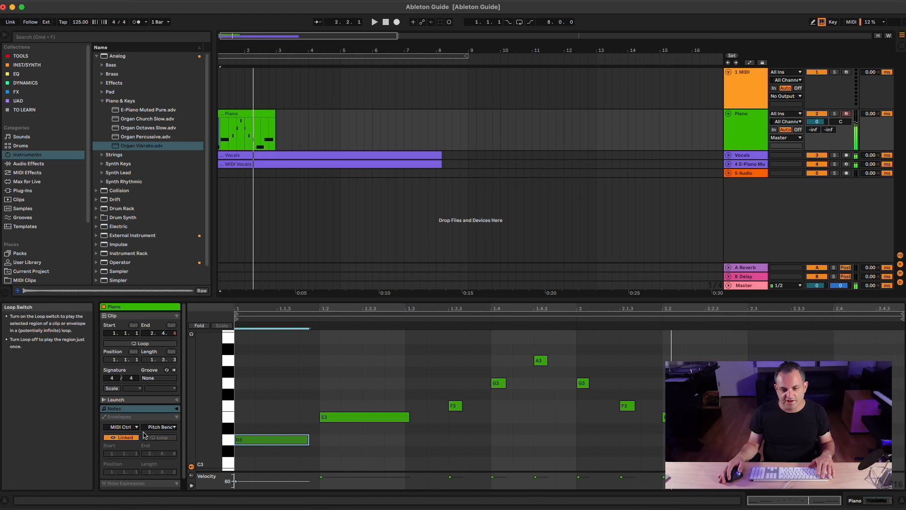
Draw a Pitch Bend envelope in the Piano clip that rises across the first note and returns to 0 at 1.2, and play it
click(119, 416)
click(124, 426)
click(122, 432)
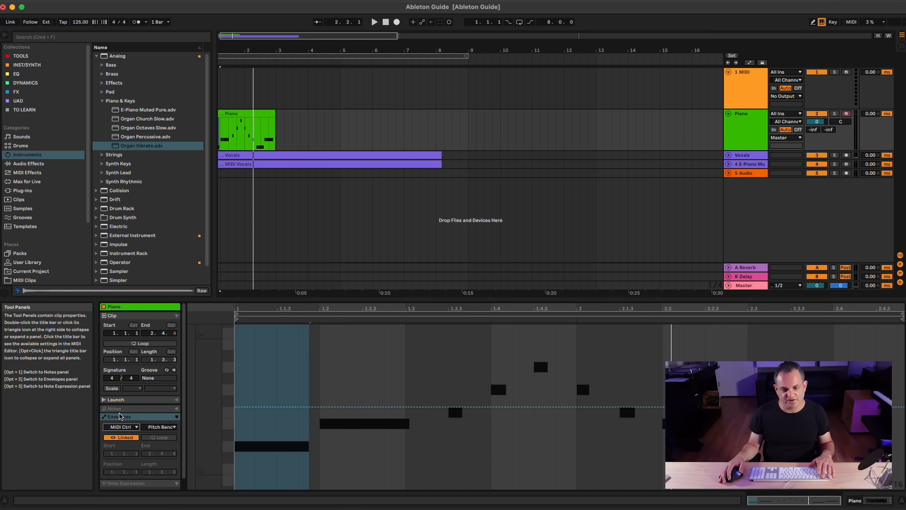
click(161, 427)
click(161, 428)
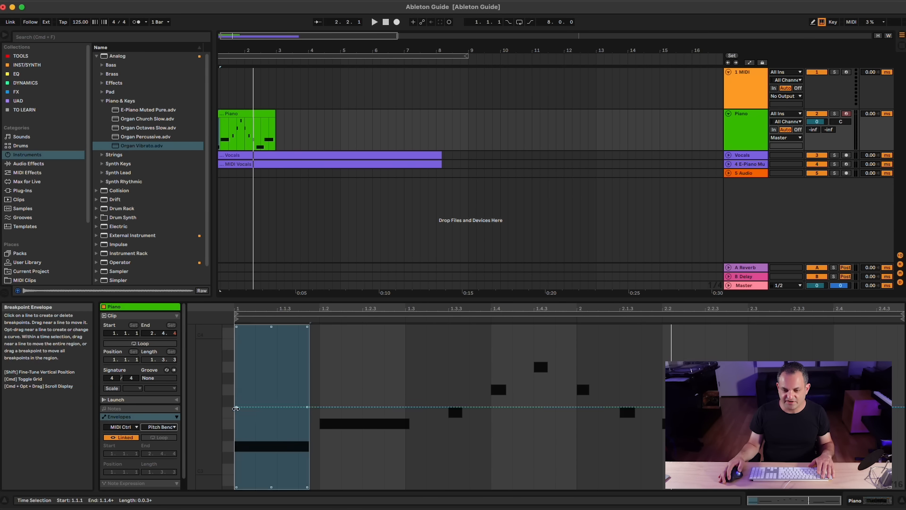
click(242, 408)
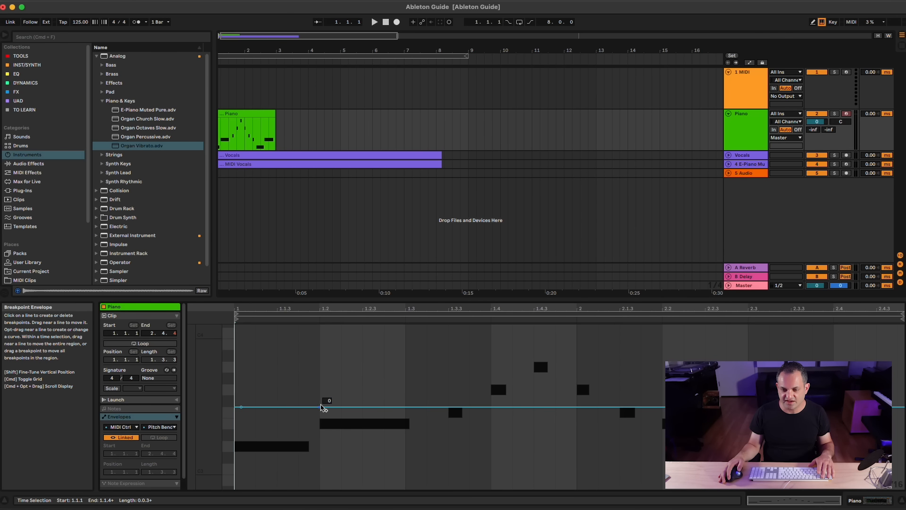
drag(312, 409, 306, 362)
key(space)
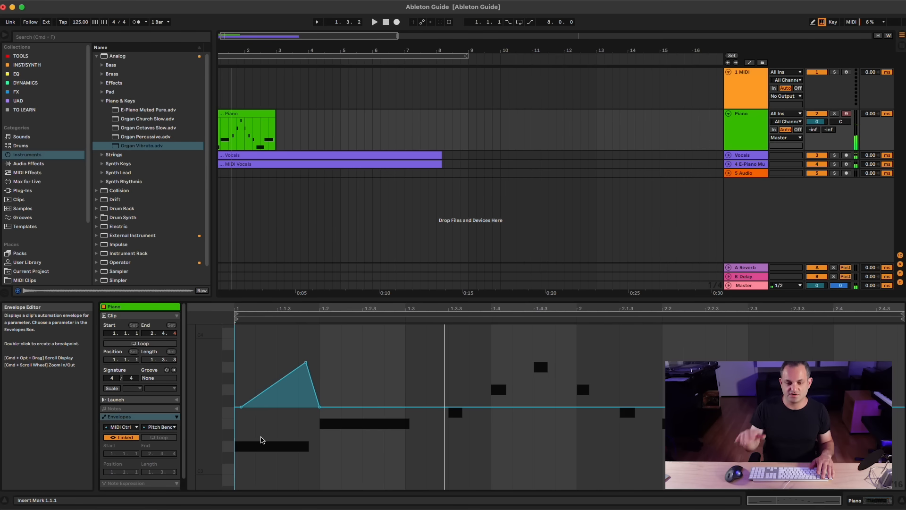
Examine the list of MIDI controllers available for the Piano clip's envelope
click(160, 427)
scroll(202, 400, down, 2)
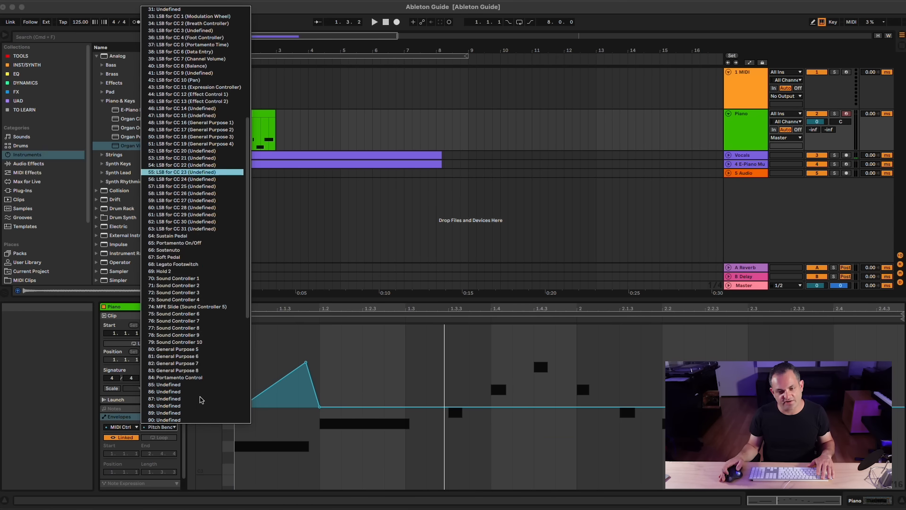
scroll(193, 382, up, 3)
key(Up)
key(Up)
key(Up)
key(Up)
key(Up)
key(Up)
key(Up)
key(Up)
key(Up)
key(Up)
key(Up)
key(Up)
key(Up)
key(Up)
key(Up)
key(Up)
key(Up)
key(Up)
key(Up)
key(Up)
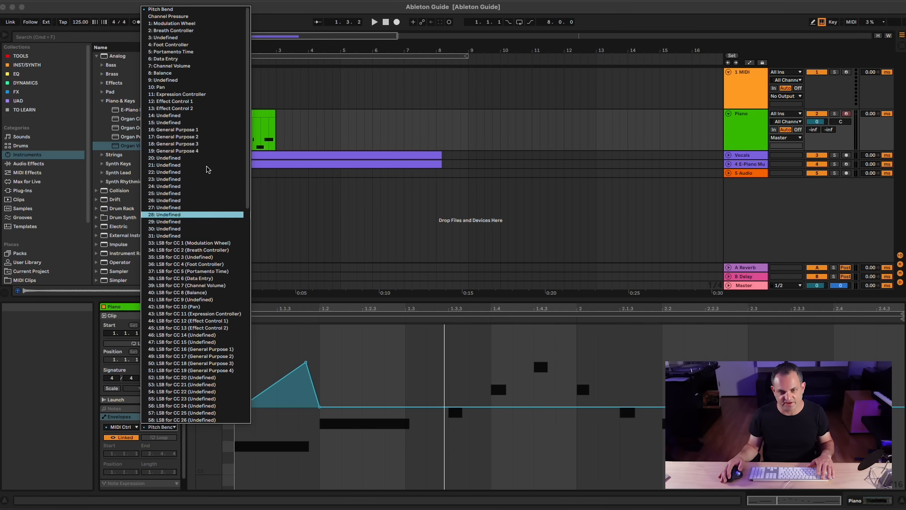
click(392, 205)
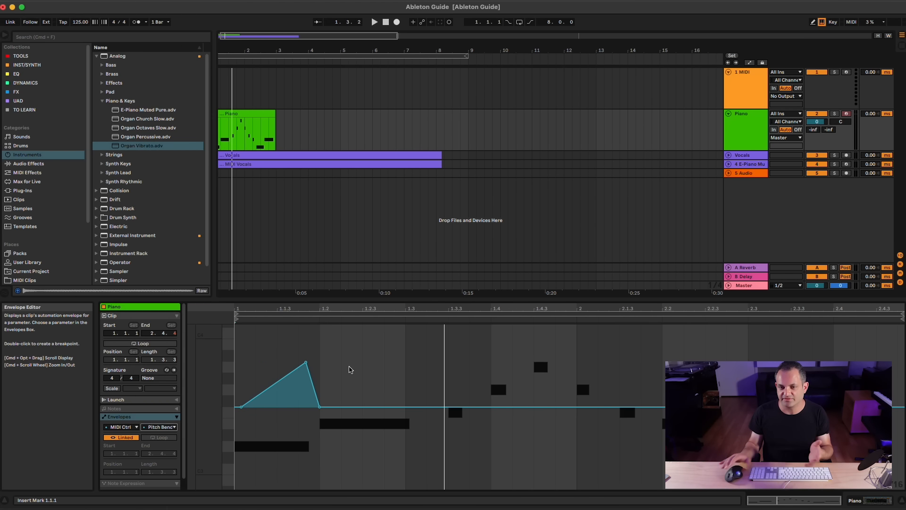
Copy the Piano clip from the Arrangement into the Piano track's first Session View slot, enlarging the clip slot area
click(236, 113)
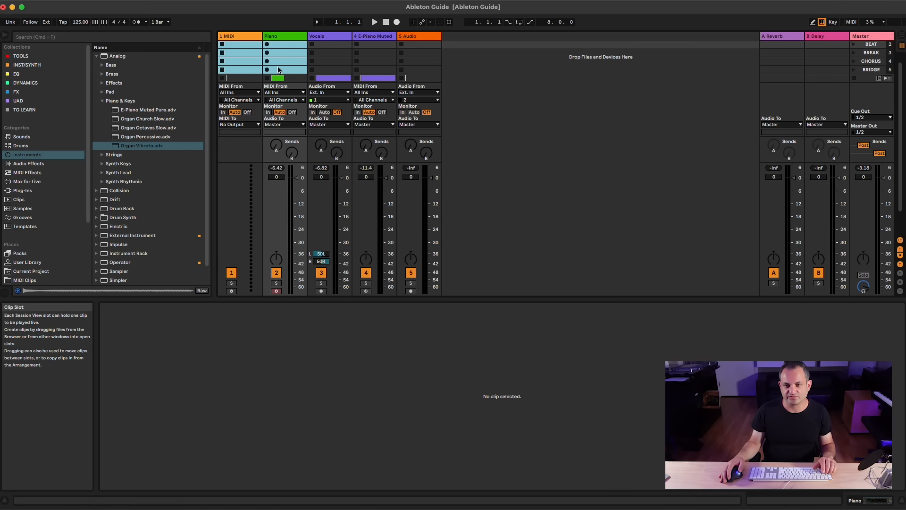
key(Tab)
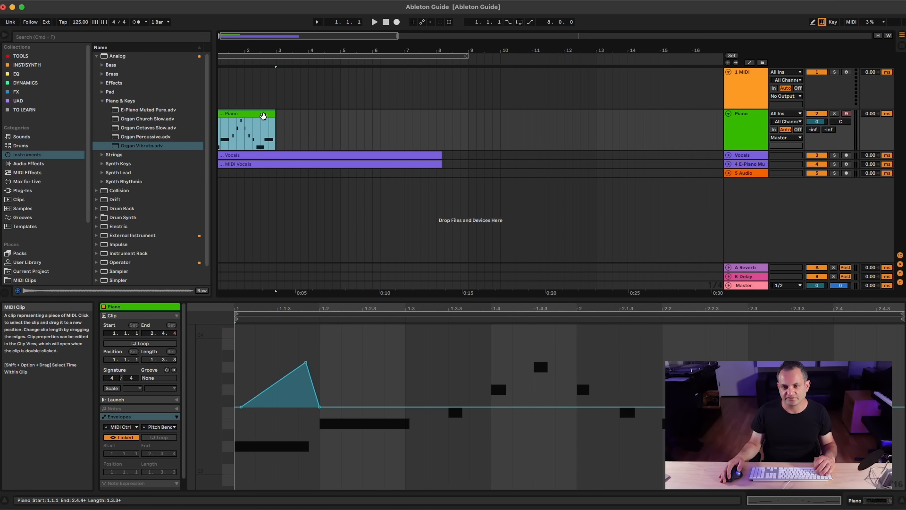
key(Tab)
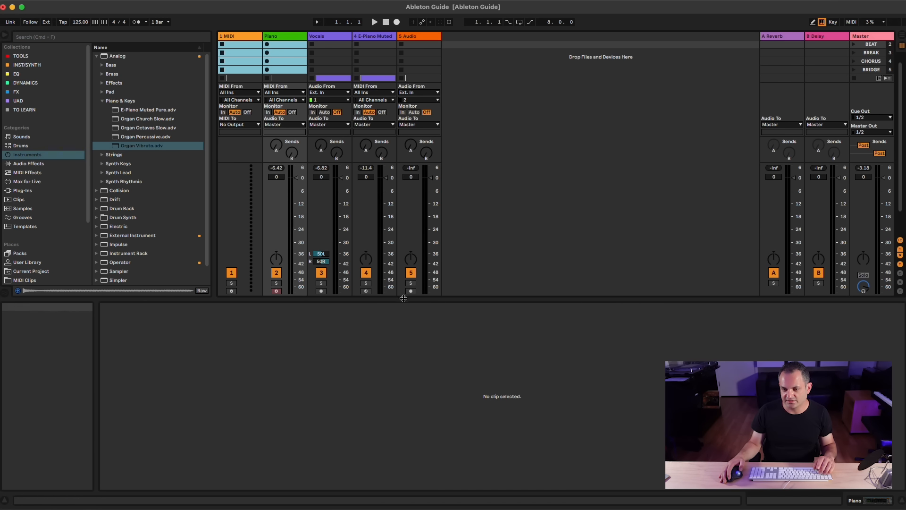
drag(401, 299, 382, 420)
click(285, 46)
key(super+v)
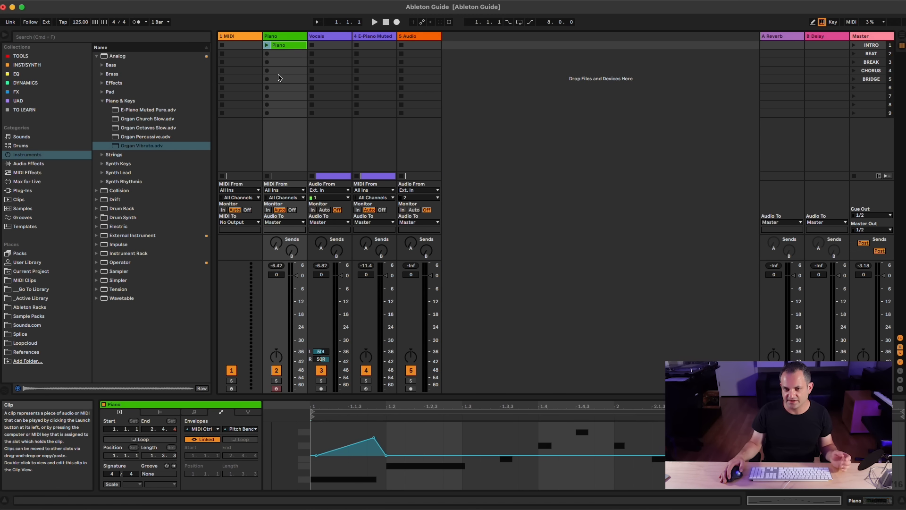
click(276, 37)
click(280, 46)
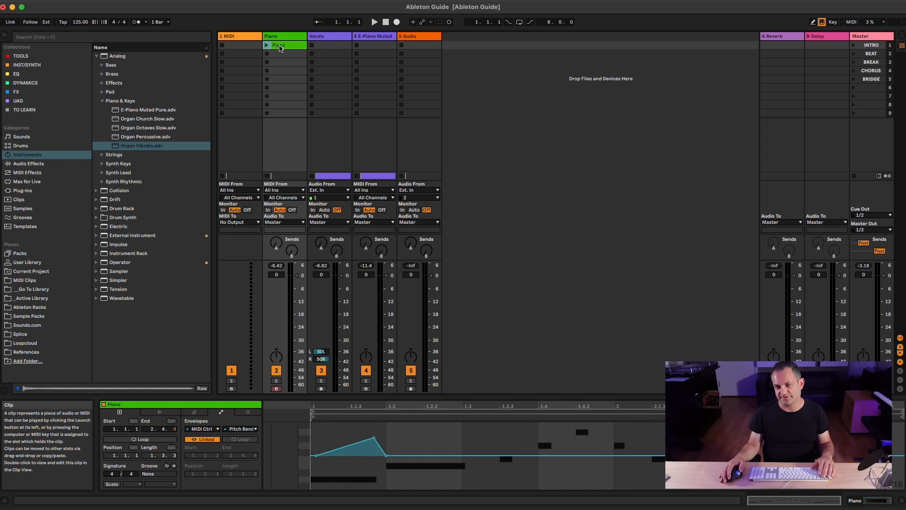
Record a short five-note MIDI clip into the Piano track's second slot and let it loop
click(270, 54)
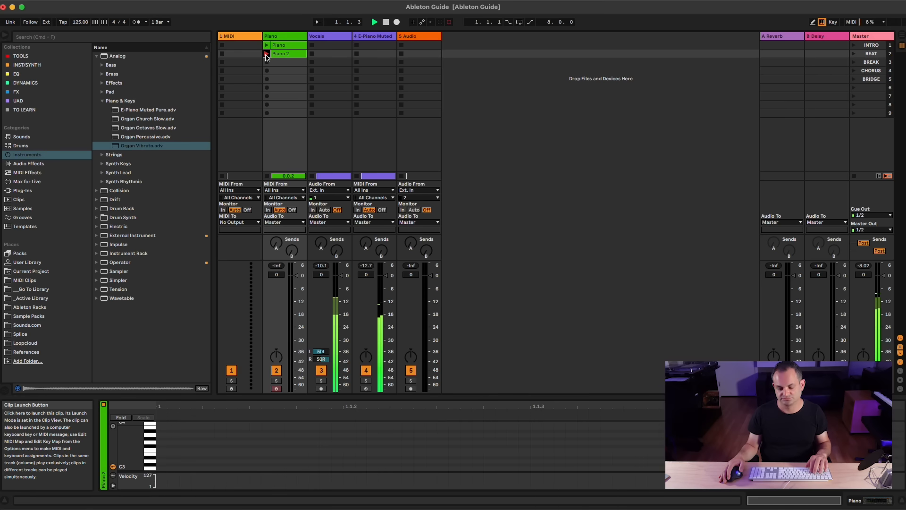
key(f)
key(g)
key(h)
key(j)
key(h)
click(266, 53)
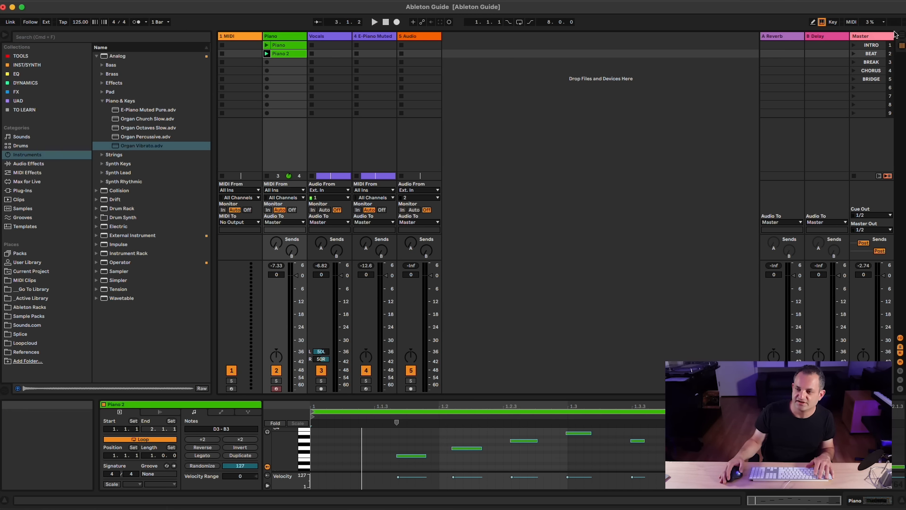
Launch the INTRO scene, the BEAT scene and INTRO again, and stop playback back at 1.1.1
click(853, 46)
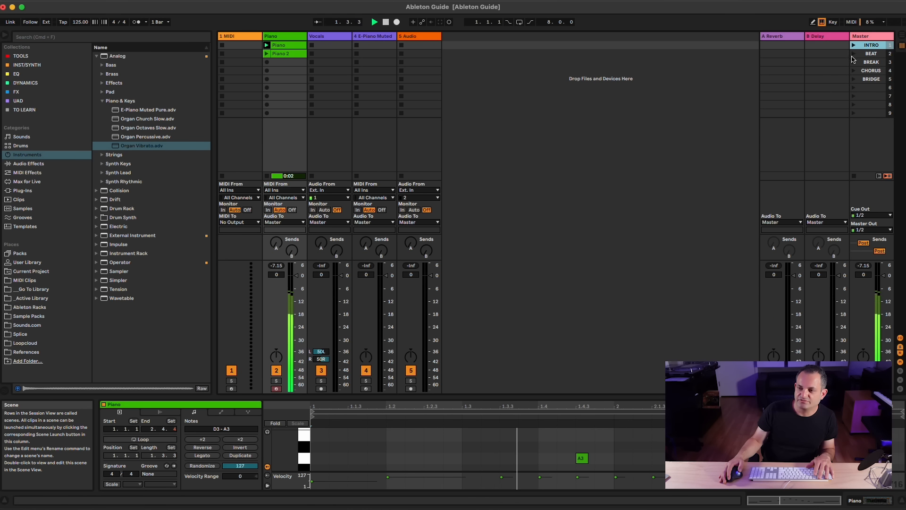
click(854, 54)
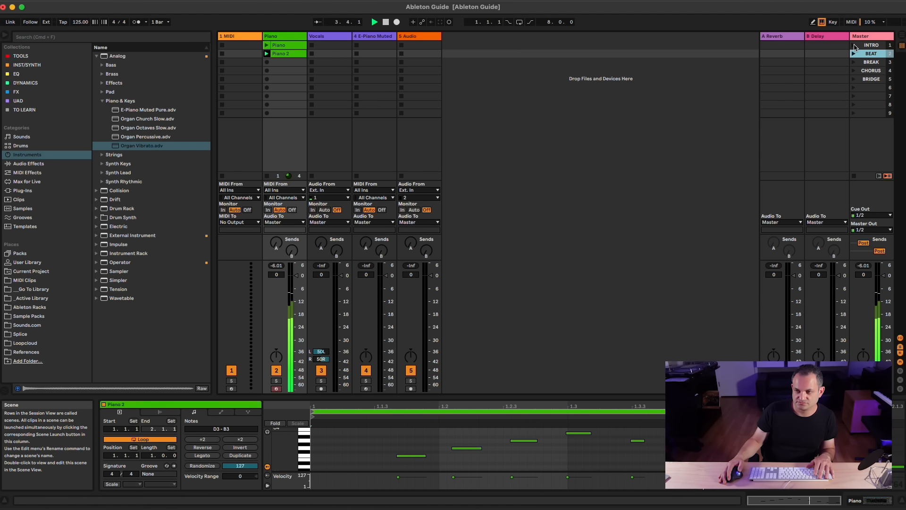
click(854, 46)
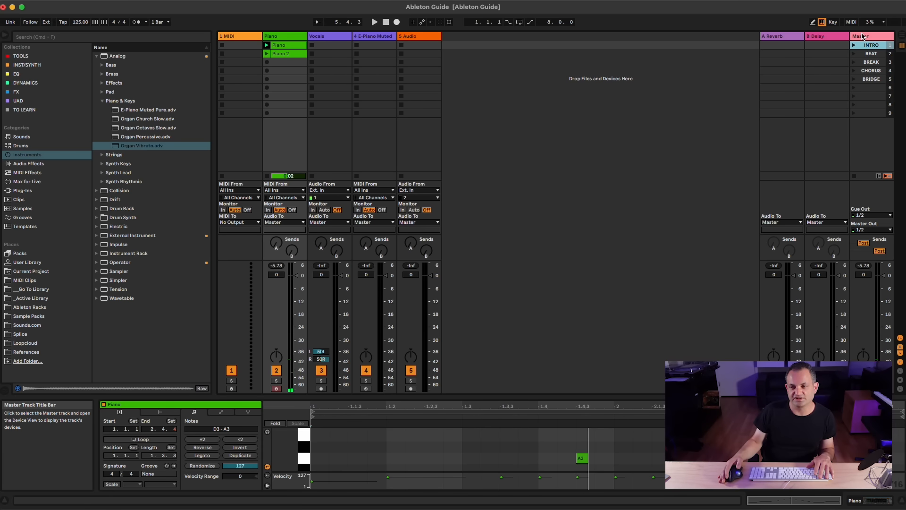
click(385, 22)
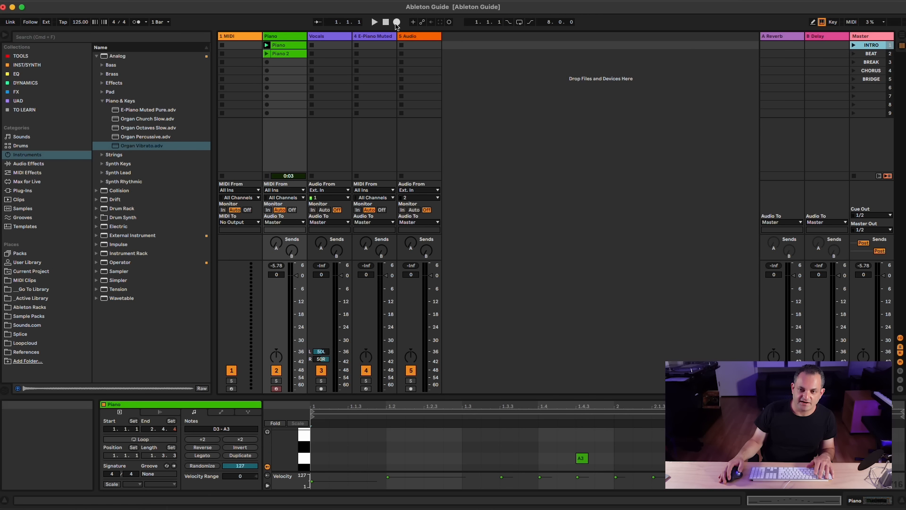
Record the Session performance into the Arrangement, launching the INTRO and BEAT scenes, and stop at bar 8
click(397, 22)
key(Tab)
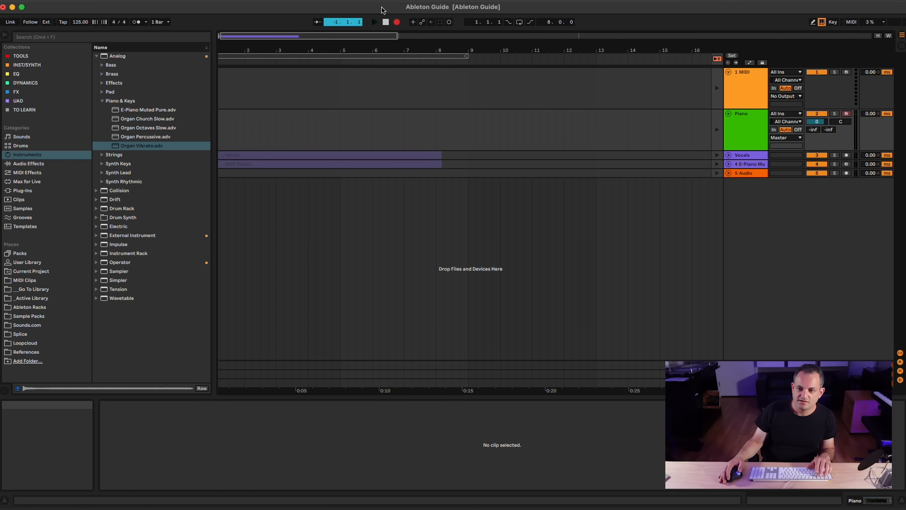
key(Tab)
key(Tab)
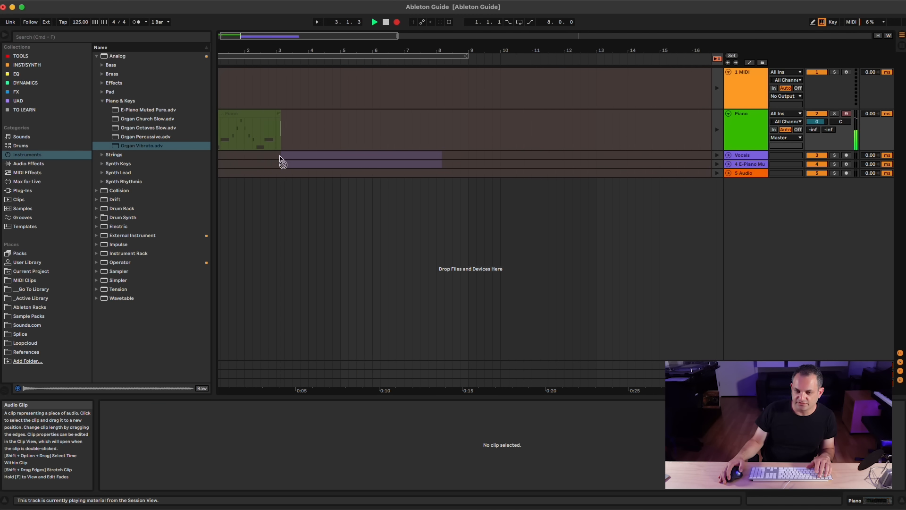
key(Tab)
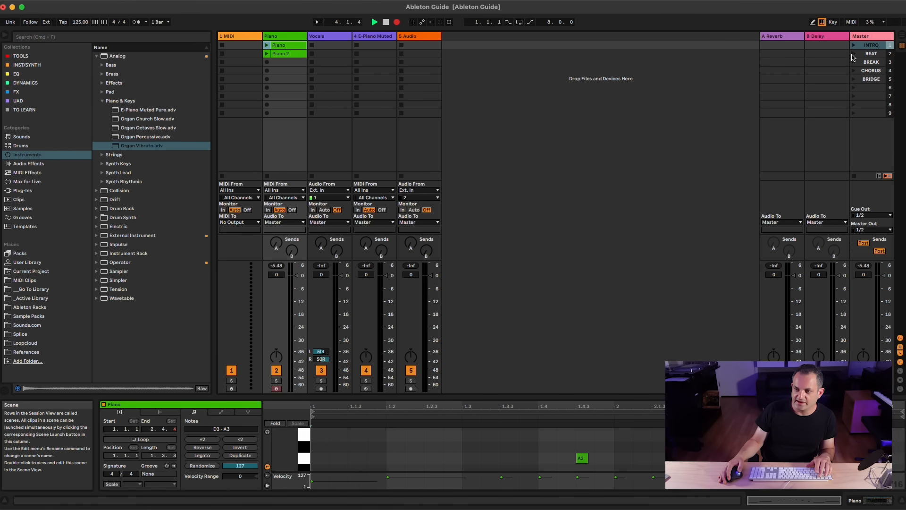
key(Tab)
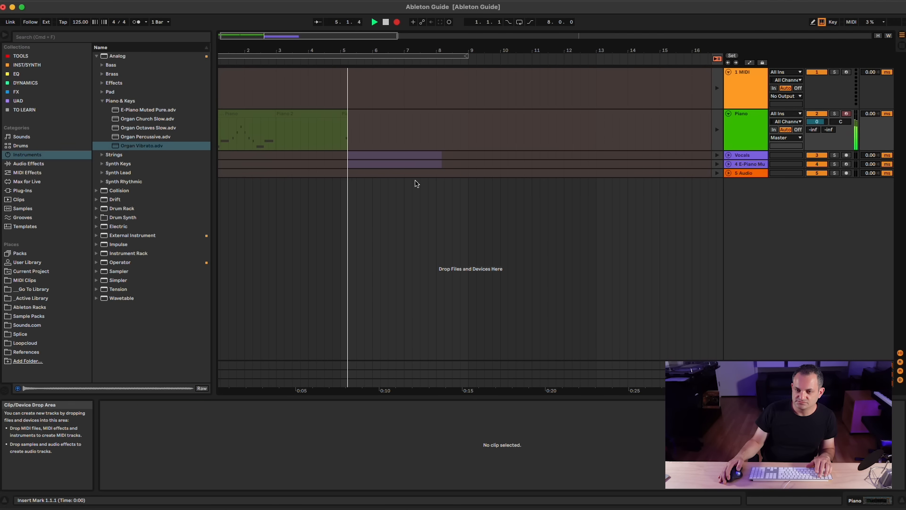
key(Tab)
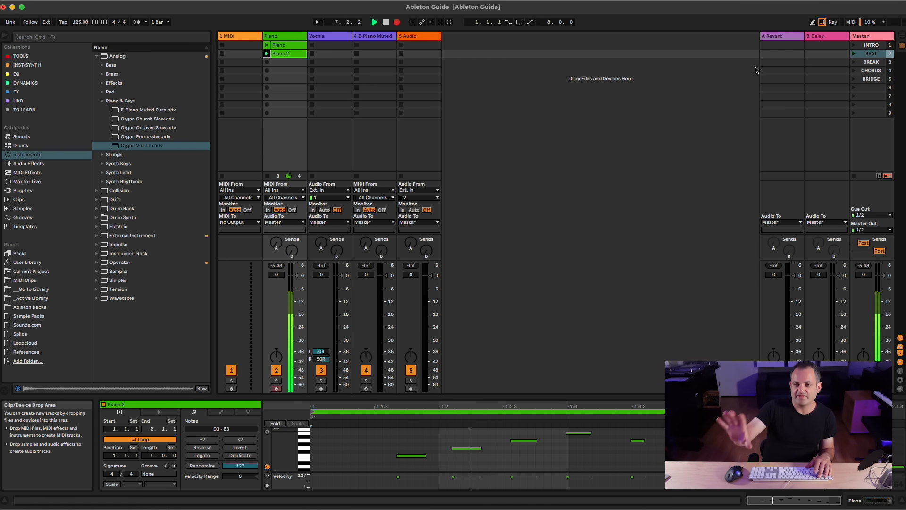
key(space)
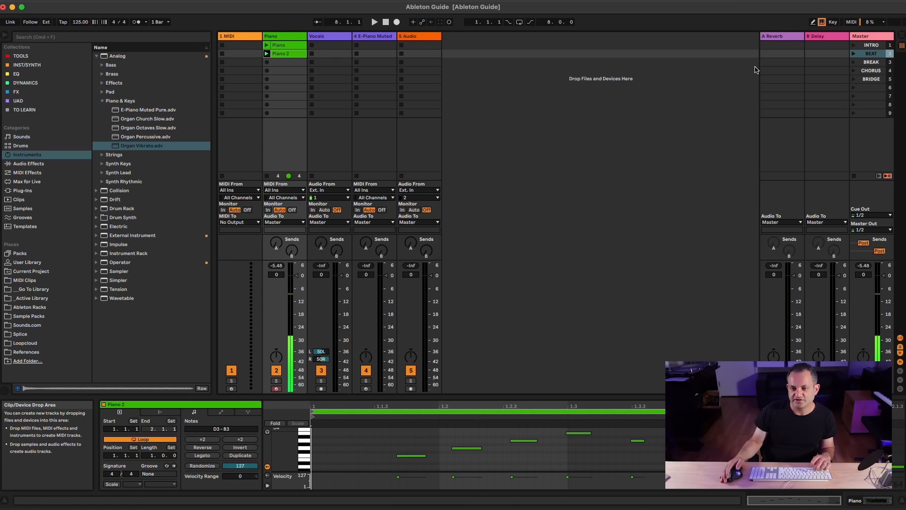
Show the Arrangement View and switch all tracks back to playing the recorded Arrangement
key(Tab)
click(428, 137)
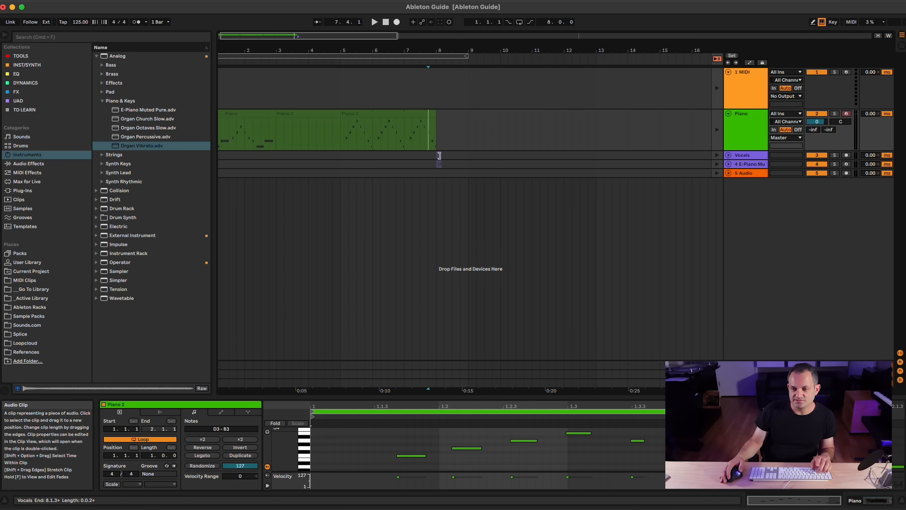
click(718, 60)
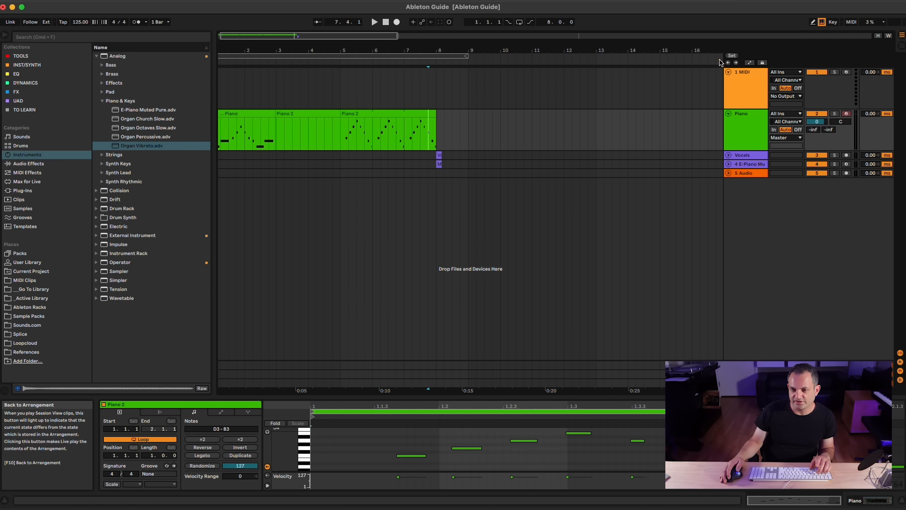
Extend the starts of the Vocals and MIDI Vocals clips back to 1.1.1 and unfold all tracks
click(439, 156)
drag(439, 156, 288, 168)
click(446, 291)
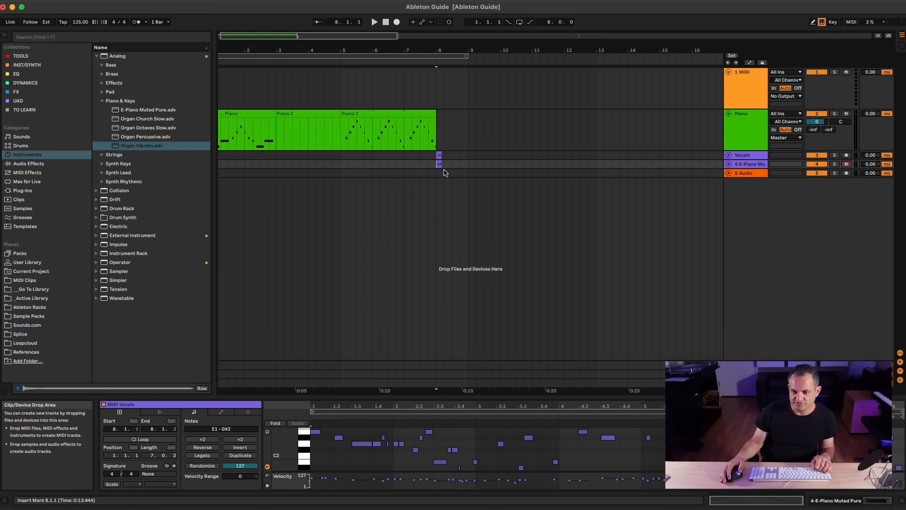
drag(422, 154, 214, 163)
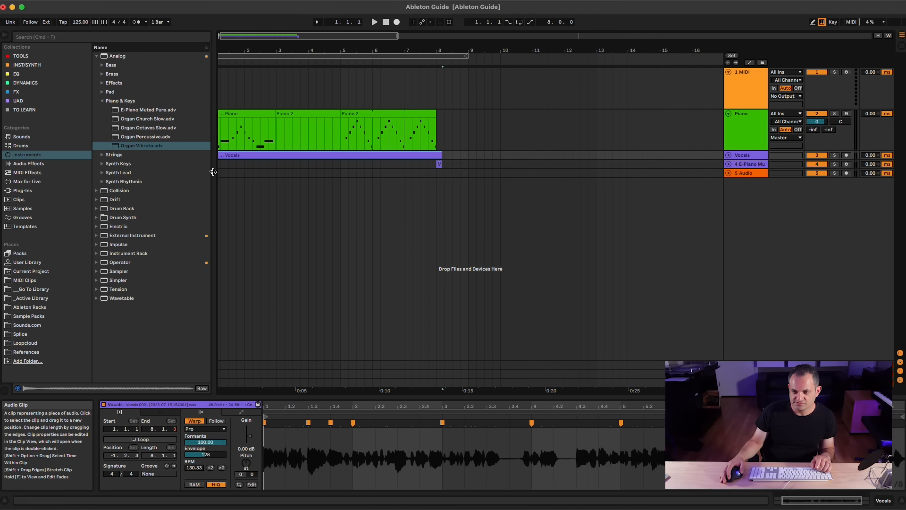
drag(438, 164, 218, 165)
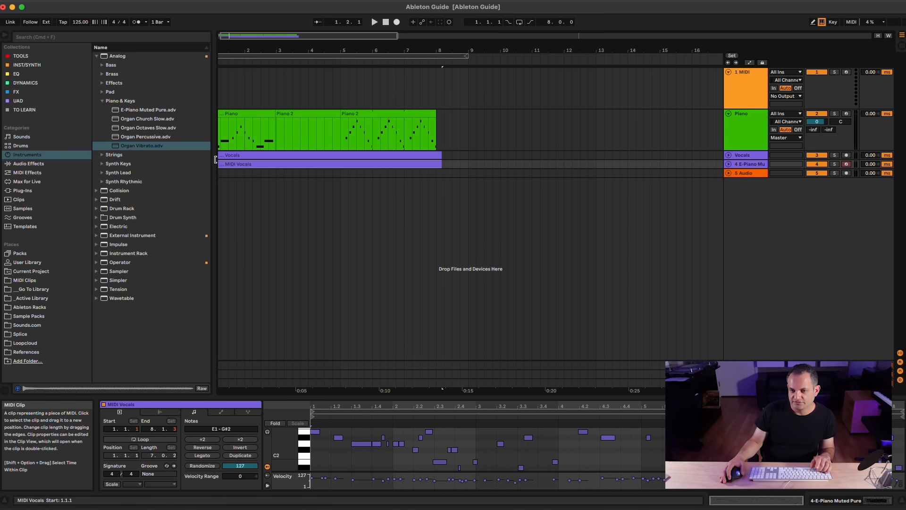
alt+click(729, 165)
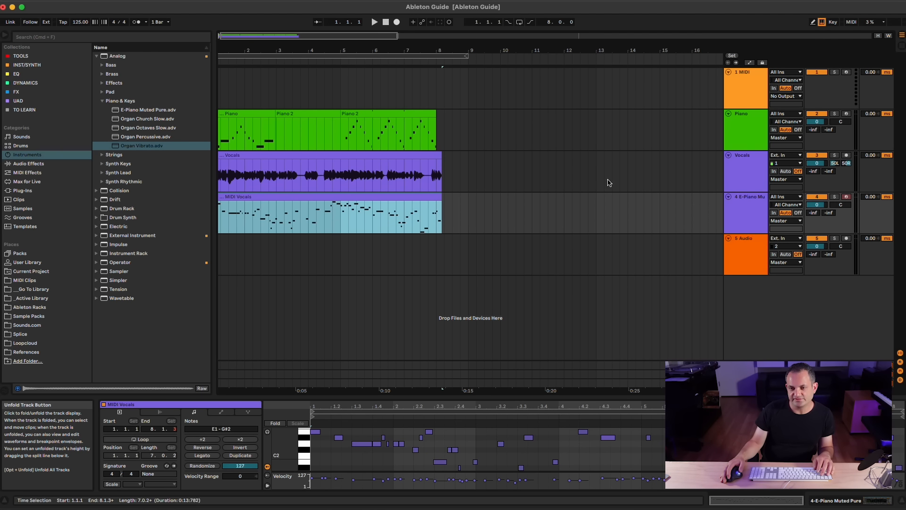
Play the Arrangement and deactivate the empty Piano 2 clip between the Piano clip and bar 5
key(space)
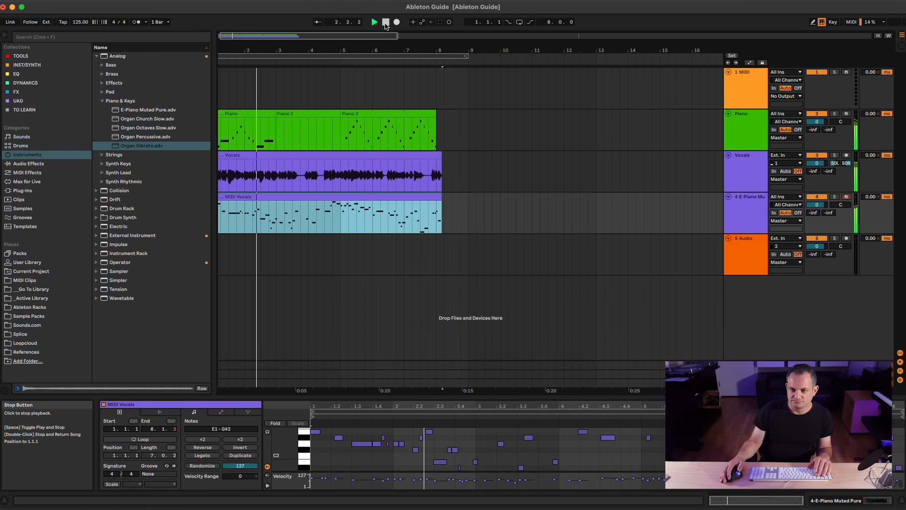
click(303, 137)
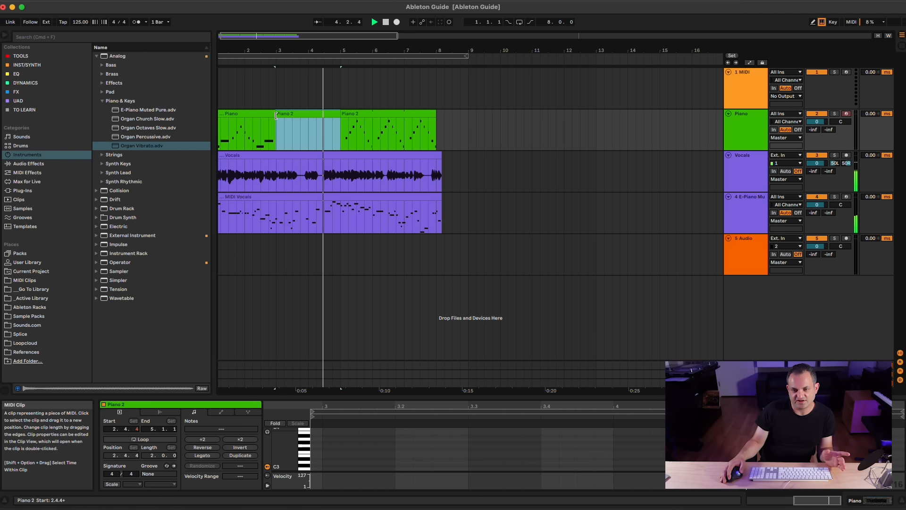
key(space)
key(0)
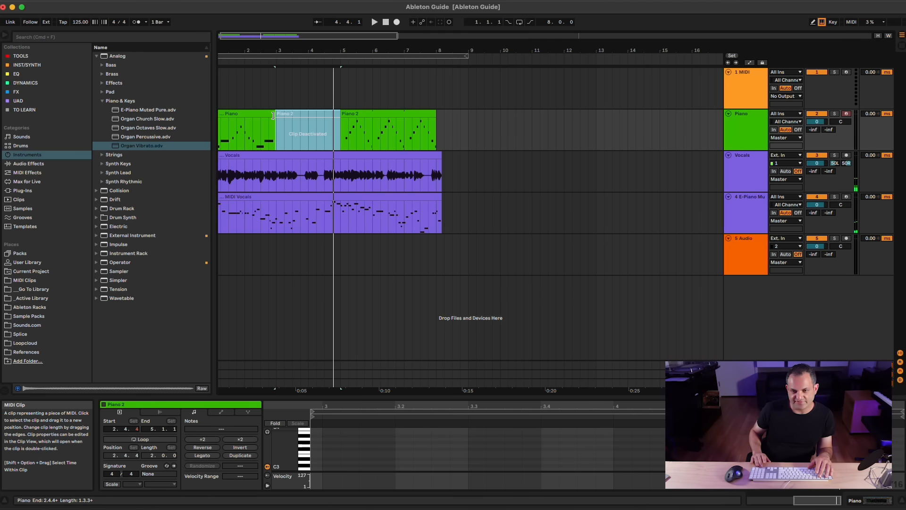
key(space)
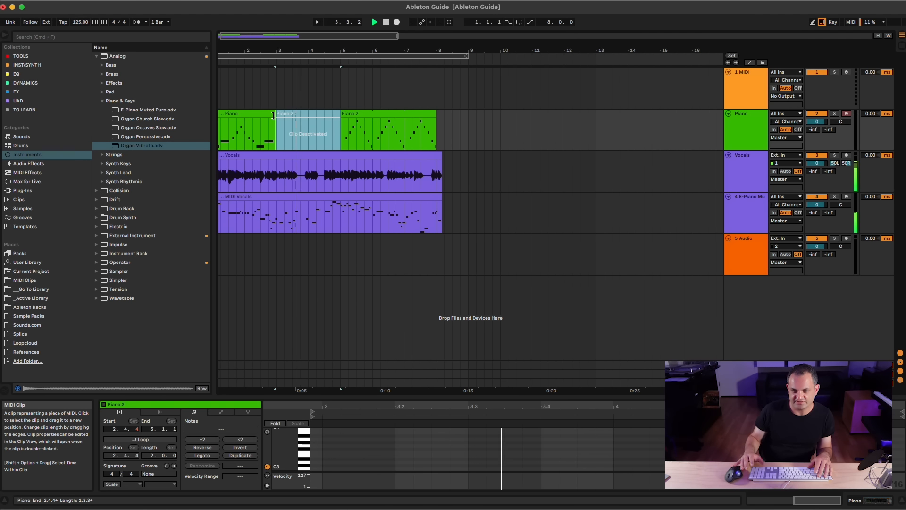
Split off the 3.4.1 to 5.1.1 section of the MIDI Vocals clip by deactivating it, and delete that section
drag(301, 214, 341, 214)
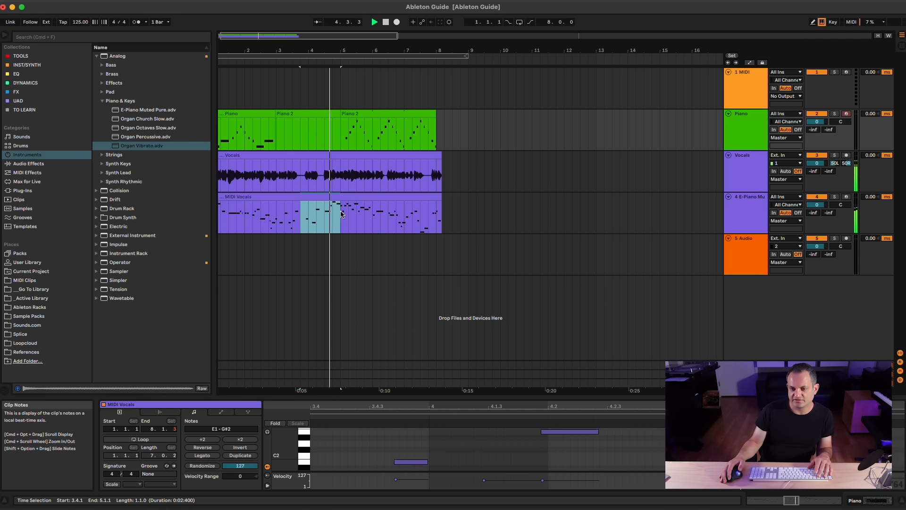
key(0)
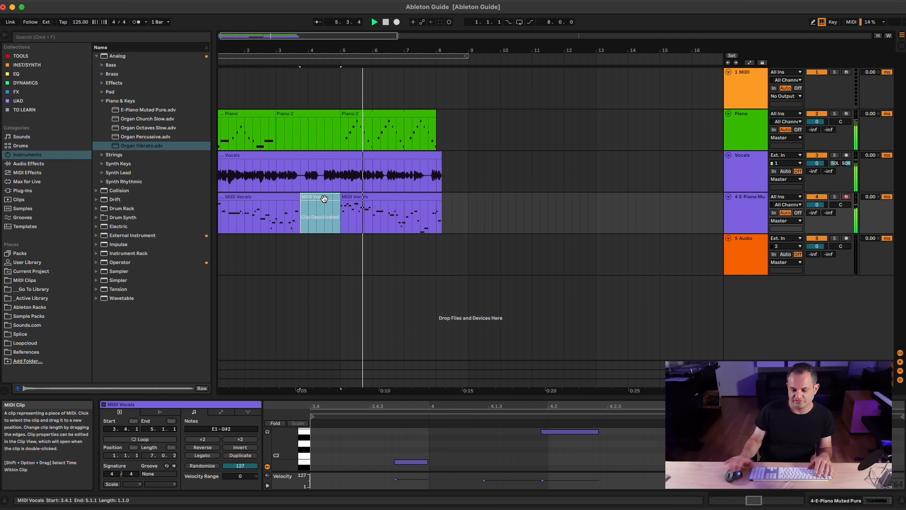
key(Delete)
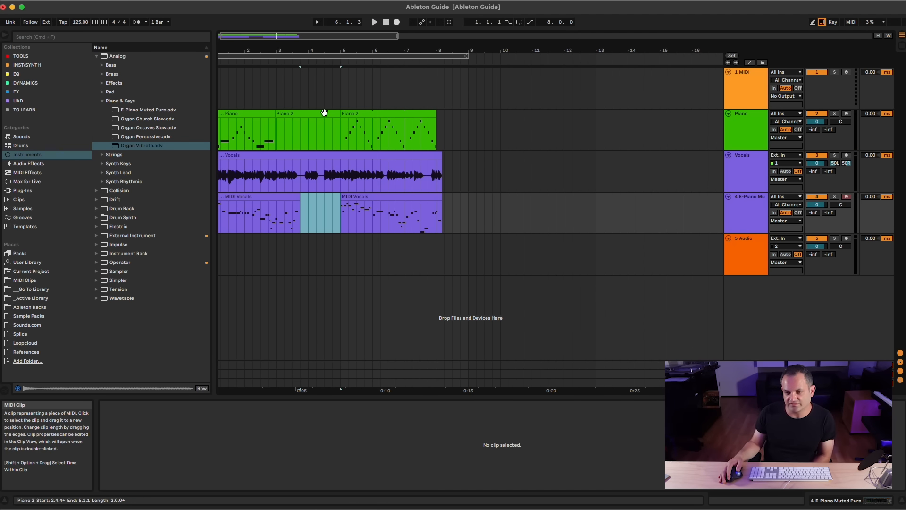
Compare the last Piano 2 clip's envelope and note expression settings with the Vocals clip's audio settings
click(355, 114)
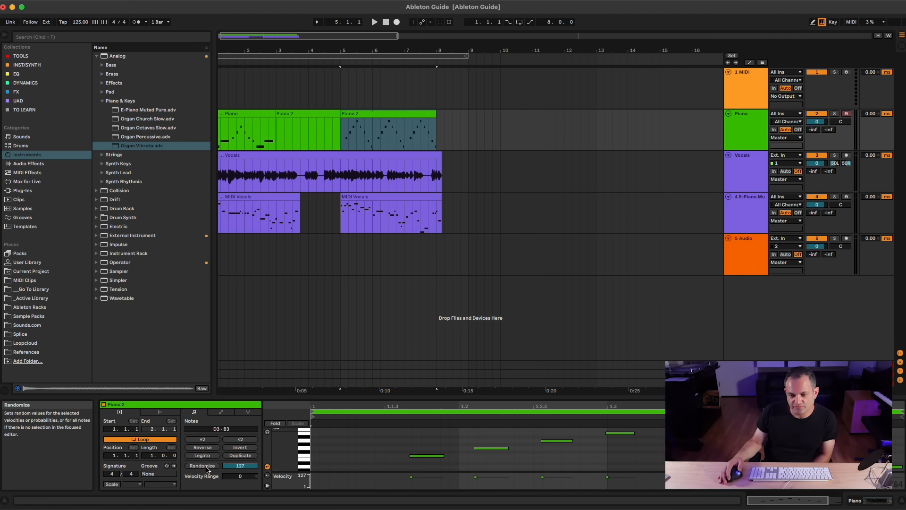
click(221, 413)
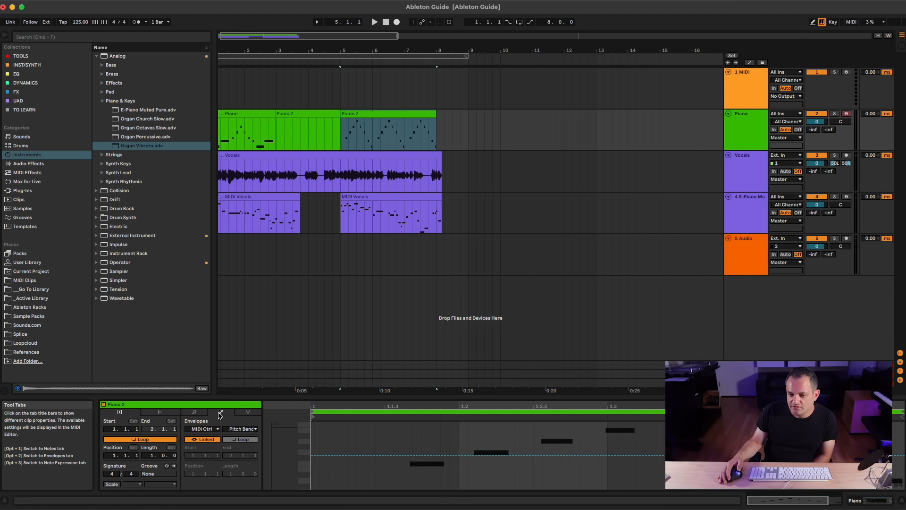
click(247, 412)
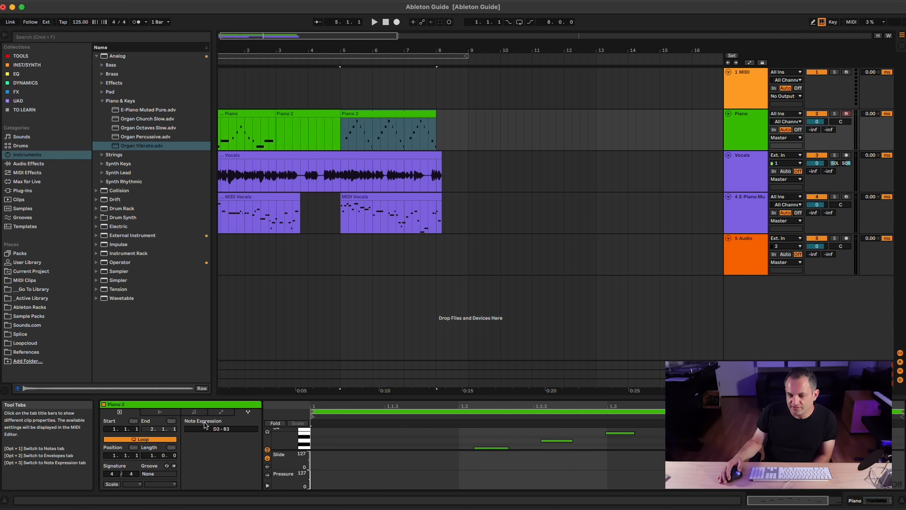
click(221, 412)
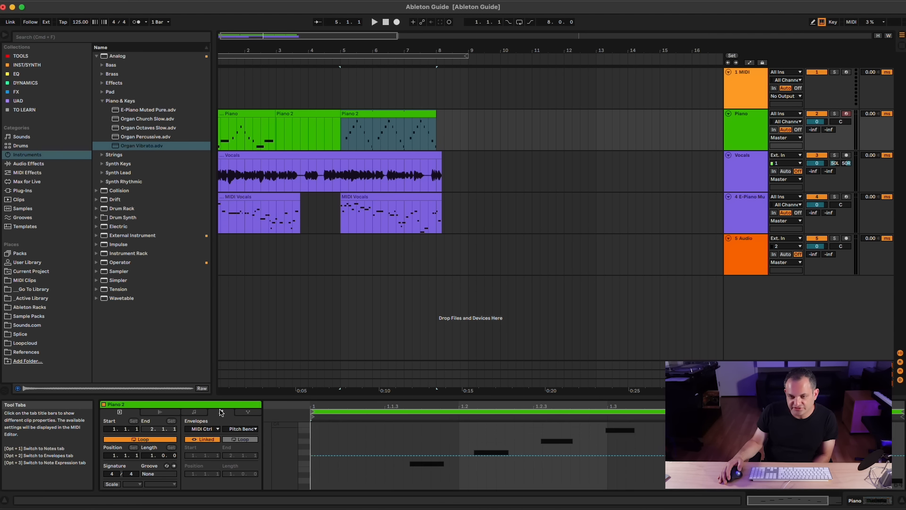
click(288, 160)
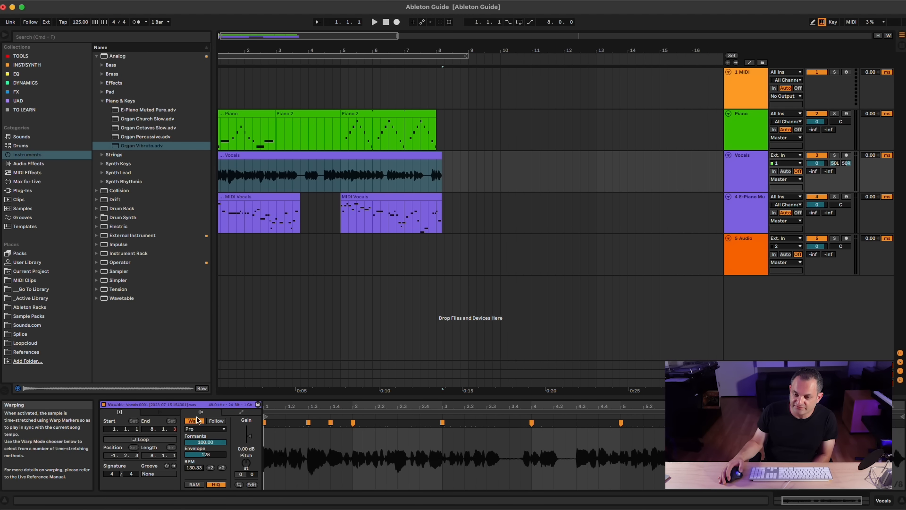
Examine the Piano track clips' pitch bend envelopes and the device and MIDI controller choices for the empty Piano 2 clip
click(372, 114)
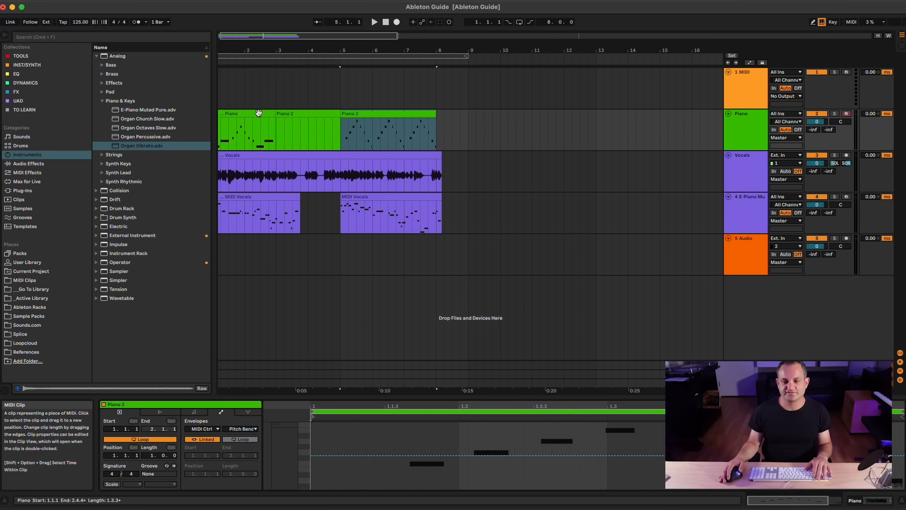
click(259, 114)
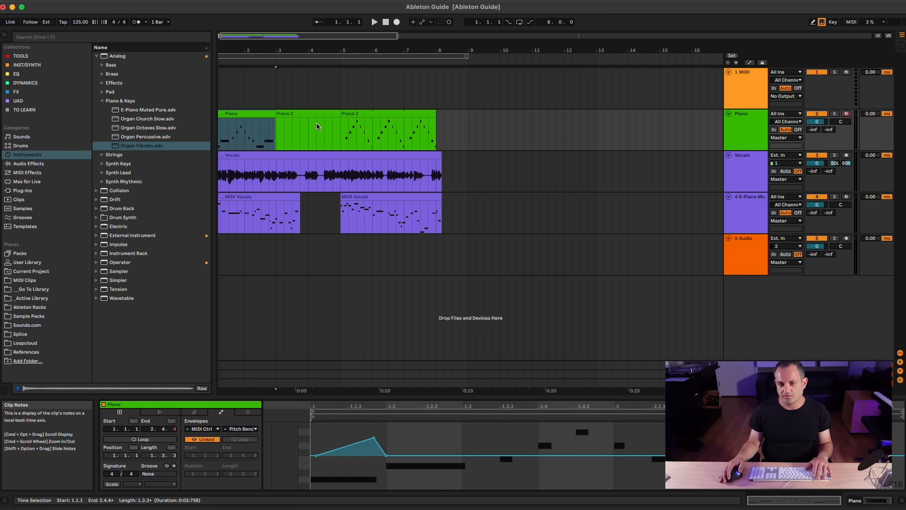
click(304, 114)
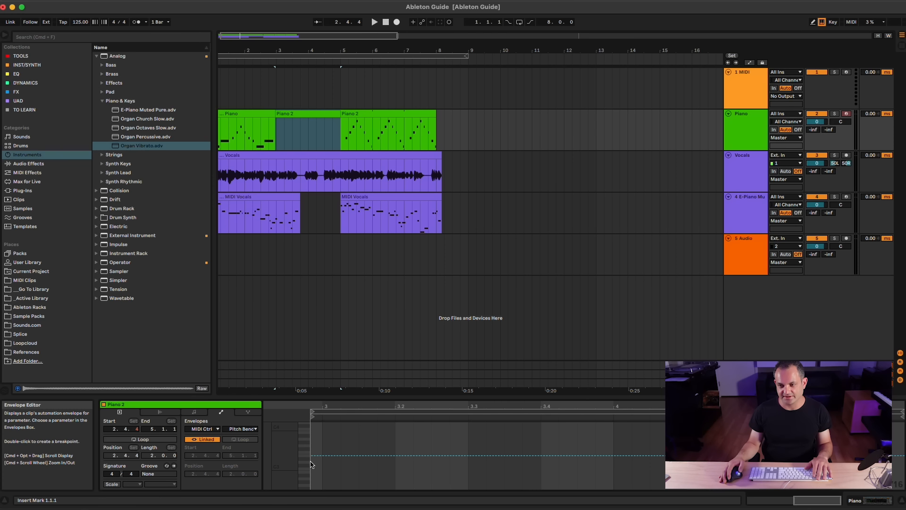
click(202, 428)
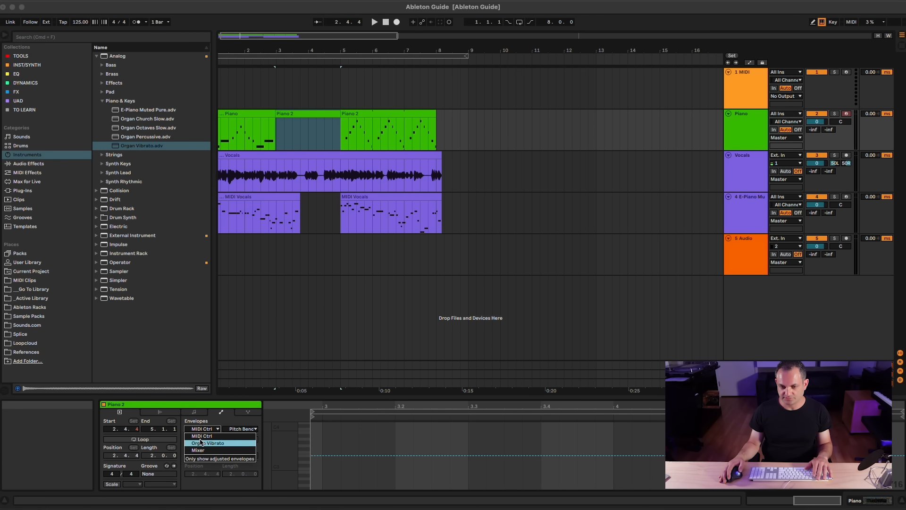
click(202, 435)
click(242, 429)
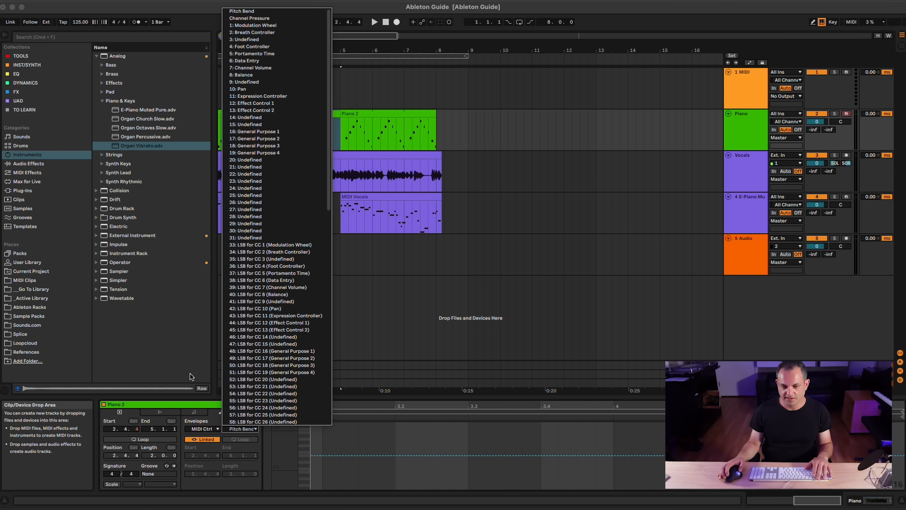
click(202, 429)
click(202, 429)
Add a C3 note from 3.1.1 to 3.2.3 and an F3 note at 3.2.4 in the empty Piano 2 clip, and enable Draw Mode
click(200, 414)
click(193, 412)
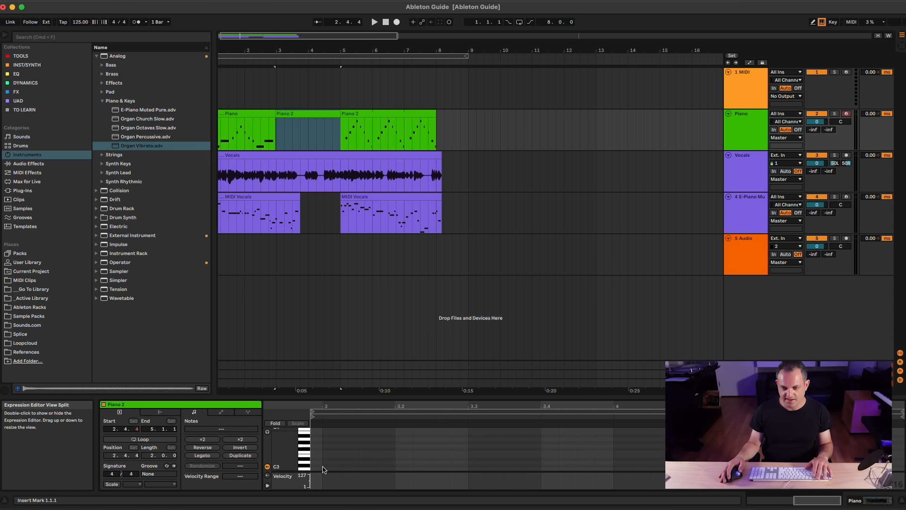
scroll(326, 446, left, 10)
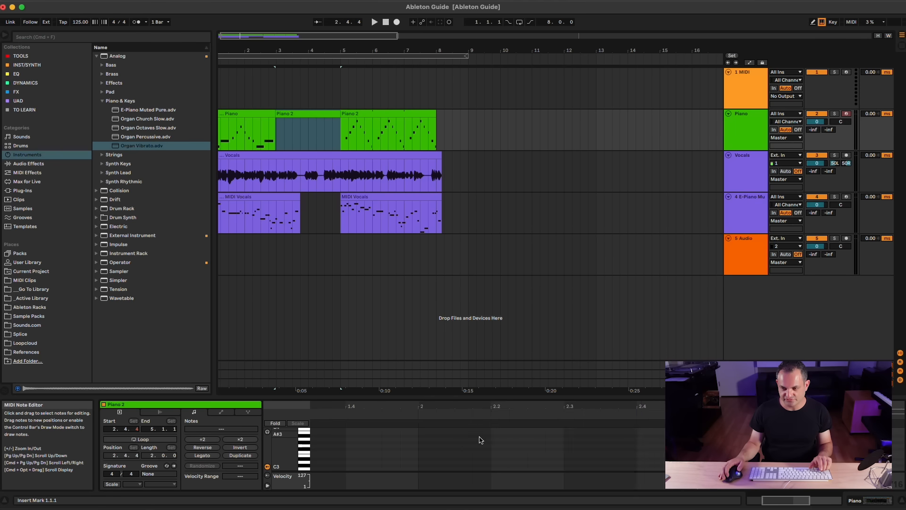
scroll(472, 453, right, 5)
double_click(593, 469)
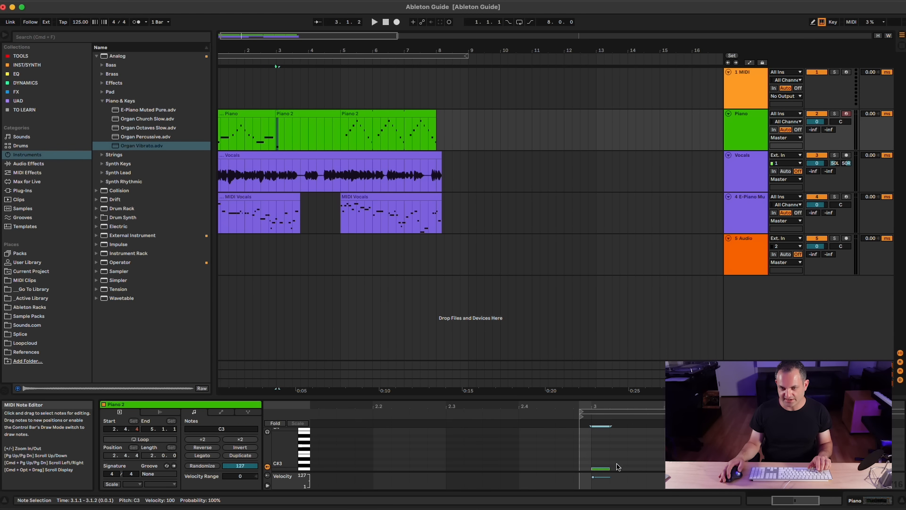
drag(609, 468, 682, 468)
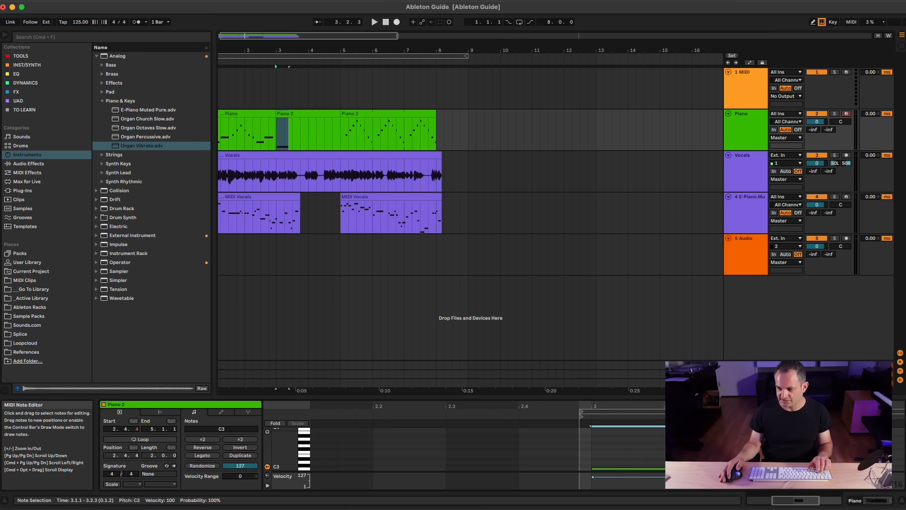
double_click(728, 453)
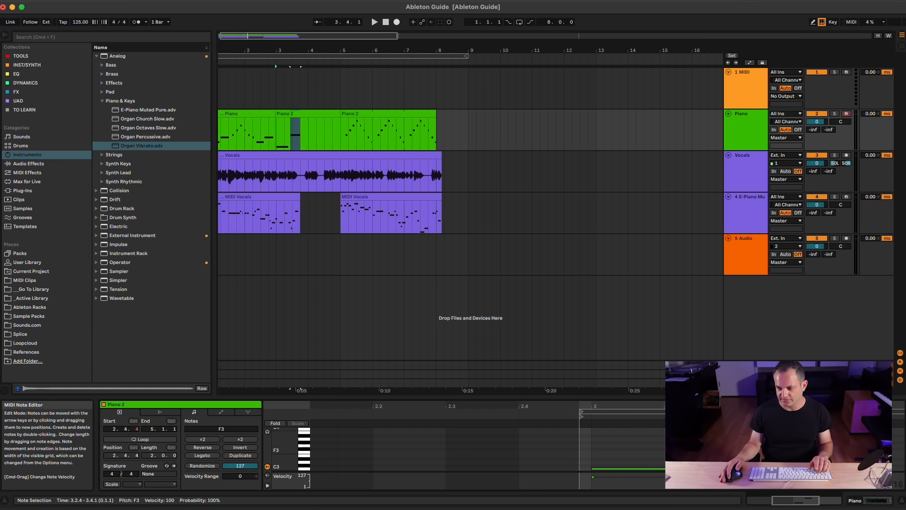
key(b)
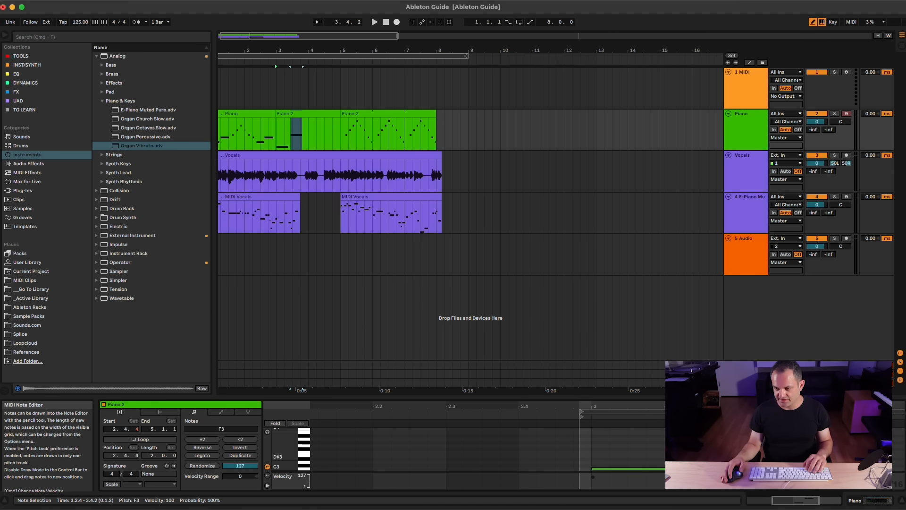
Draw a run of notes between C#3 and A3 from 3.2.3 to 4.1.1, disable Draw Mode, and set the 3.3.2 A3 note's velocity to 51
drag(711, 449, 765, 439)
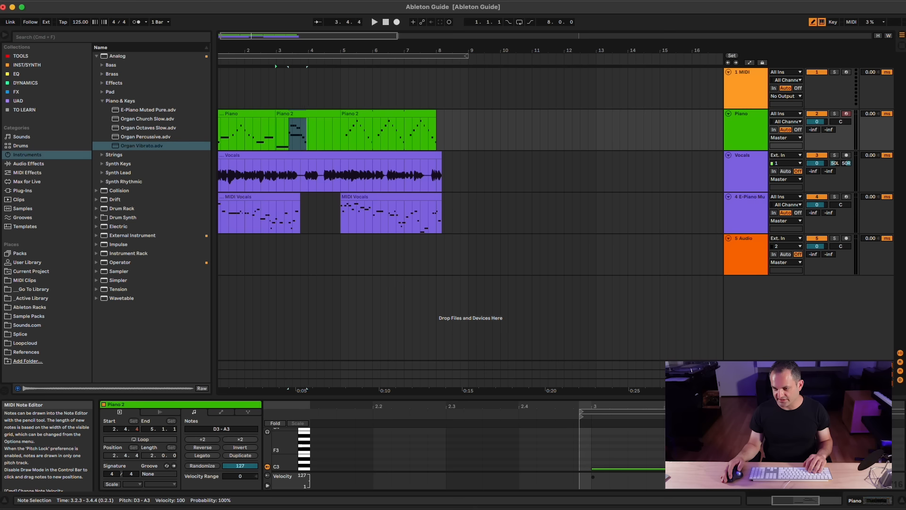
key(b)
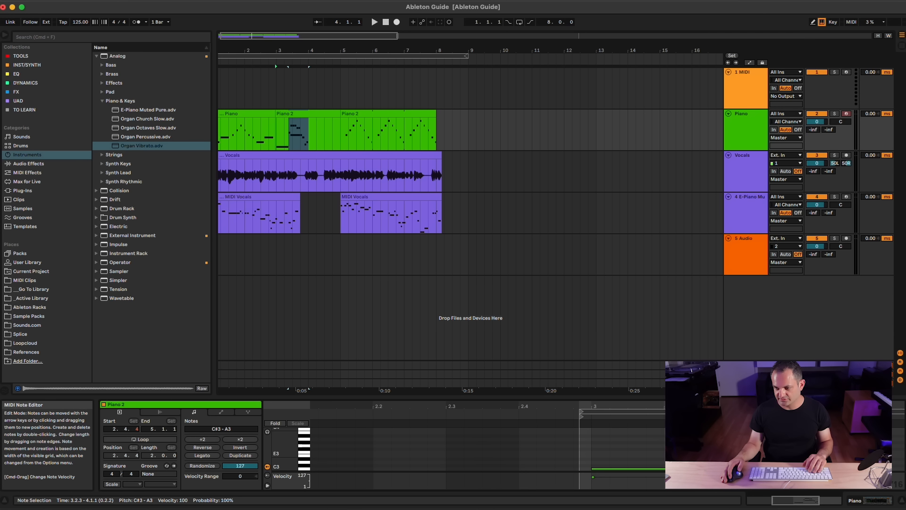
click(687, 488)
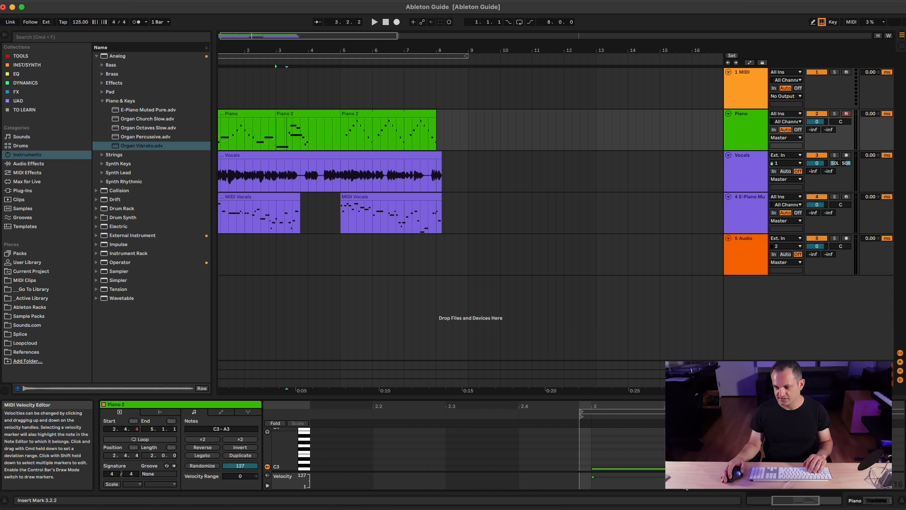
click(720, 478)
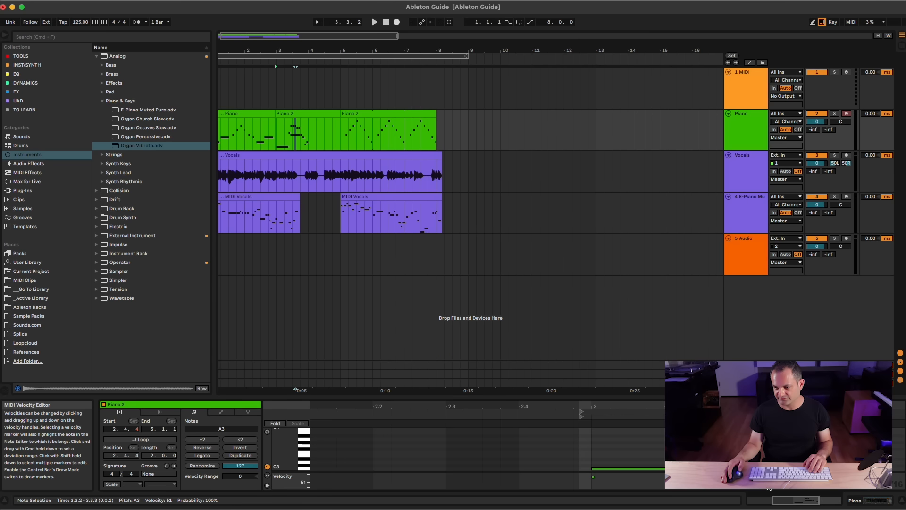
Deactivate the long F3 note from 3.2.4 to 3.4.1, playing the passage before and after the change
key(space)
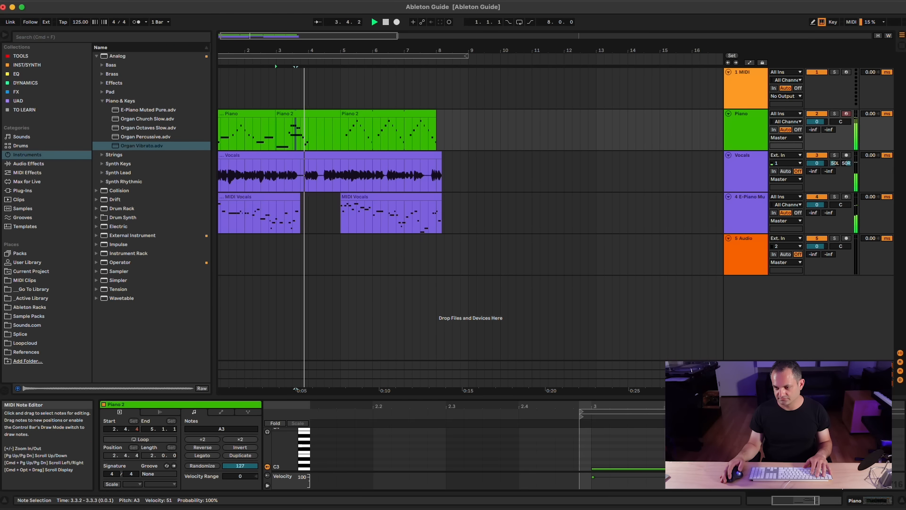
key(space)
click(777, 463)
click(764, 450)
key(space)
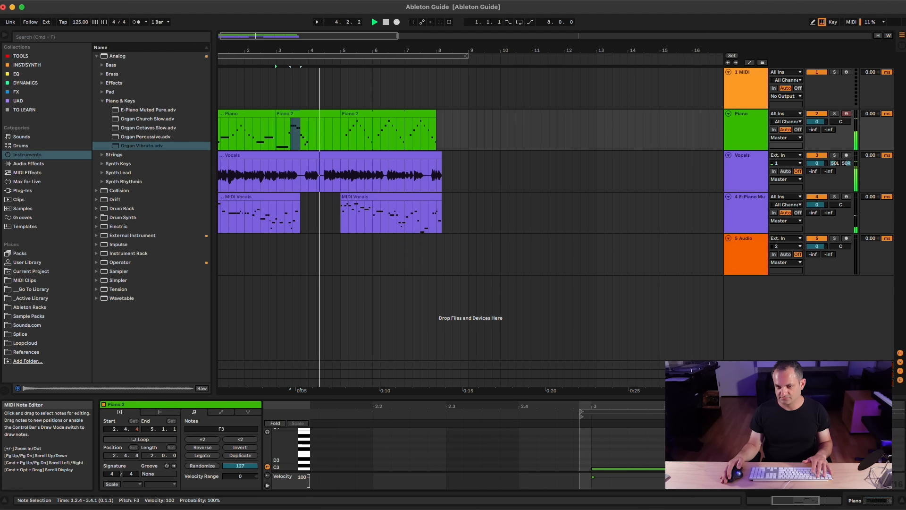
key(space)
Open the middle Piano 2 clip in an enlarged note editor and magnify the drawn notes until their pitch names are readable
double_click(300, 128)
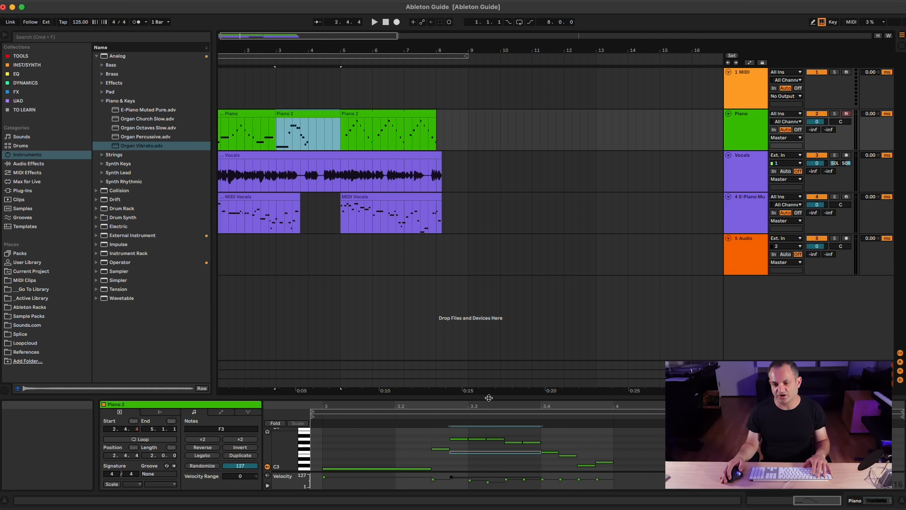
drag(489, 398, 489, 304)
drag(611, 342, 394, 375)
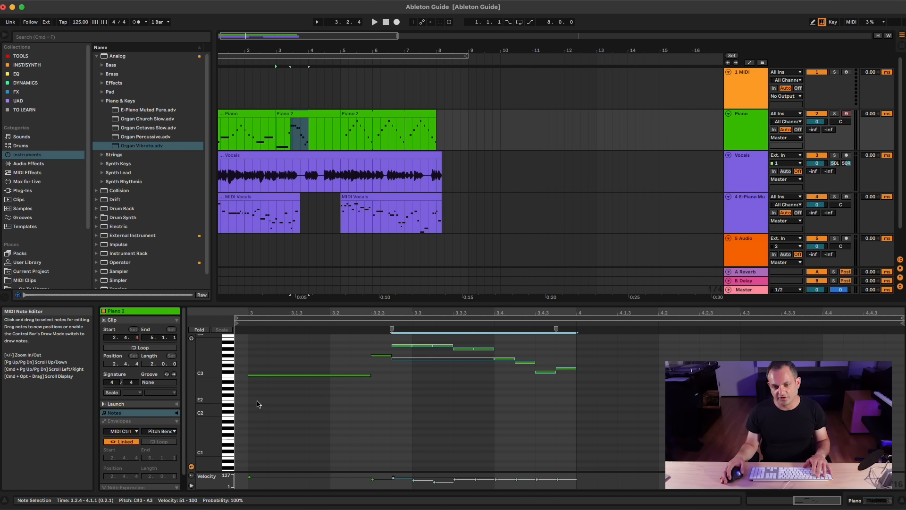
drag(207, 396, 283, 394)
scroll(408, 392, up, 5)
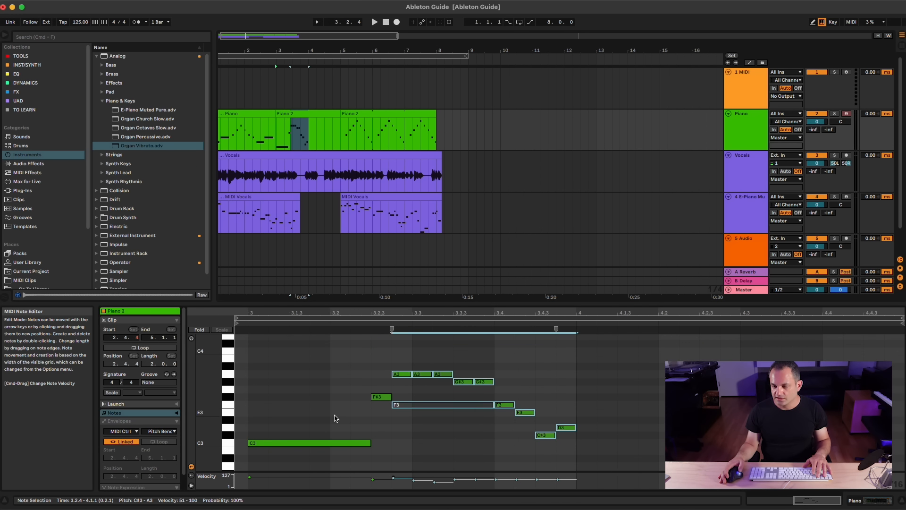
click(291, 419)
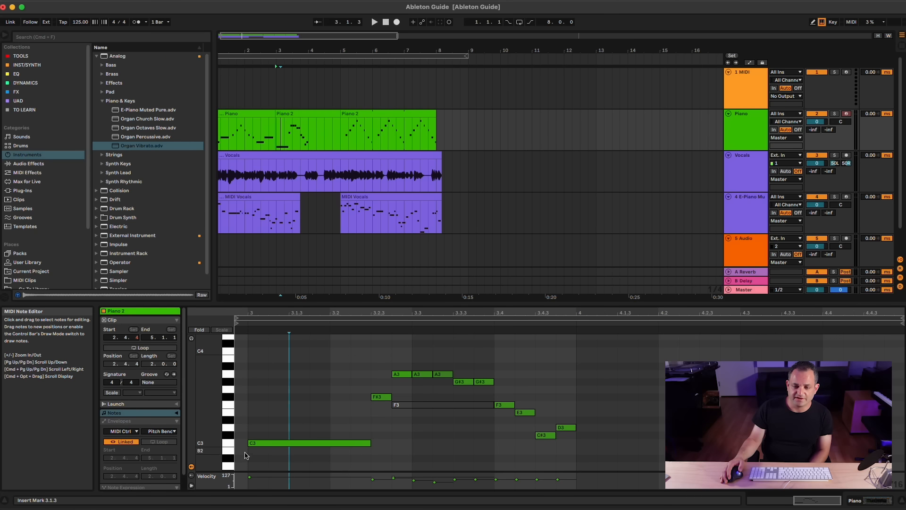
drag(301, 350, 566, 468)
click(348, 401)
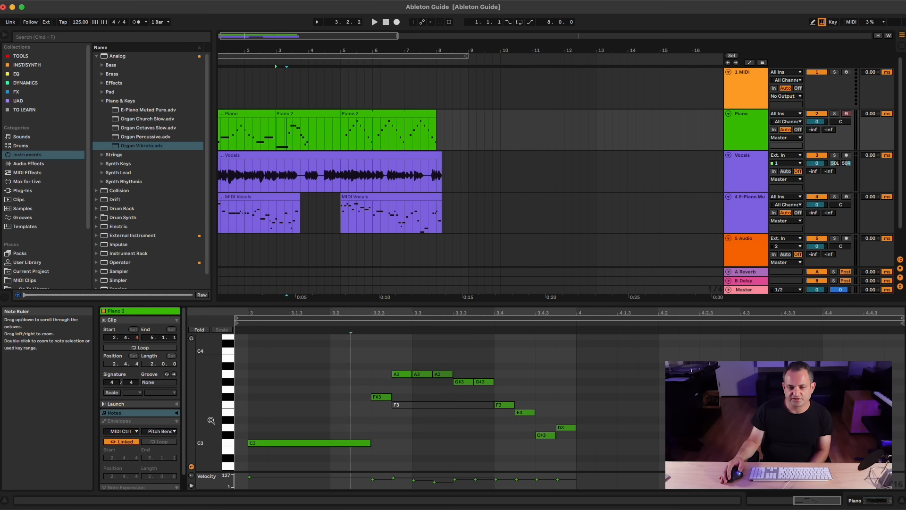
Enable the scale setting for the Piano 2 clip with root note C and the Major scale
click(115, 394)
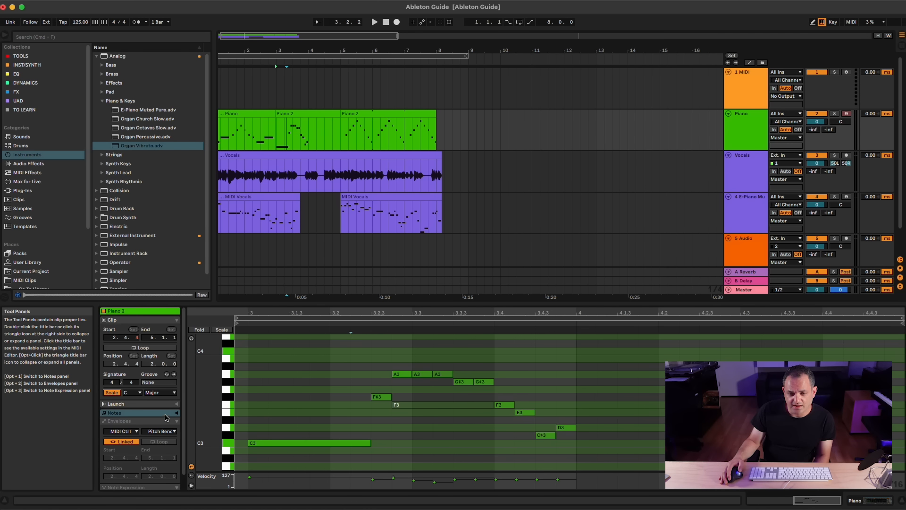
click(128, 392)
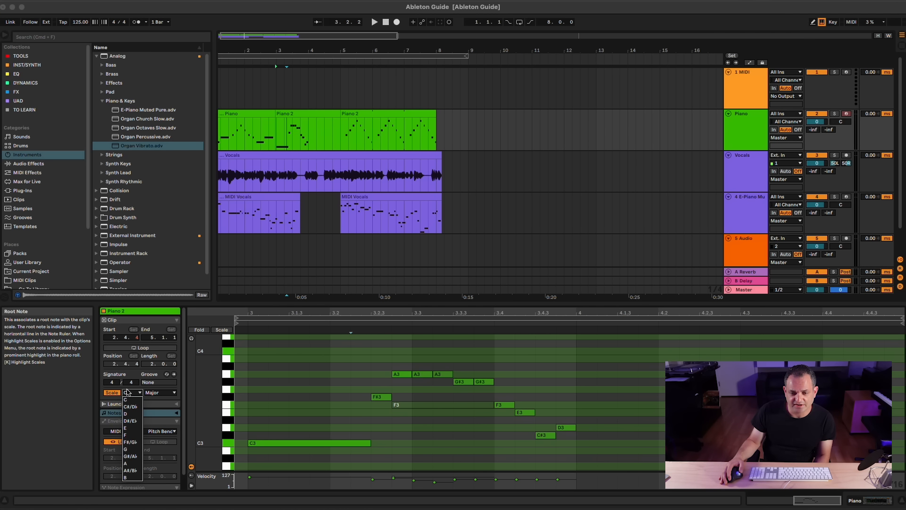
click(126, 400)
click(160, 392)
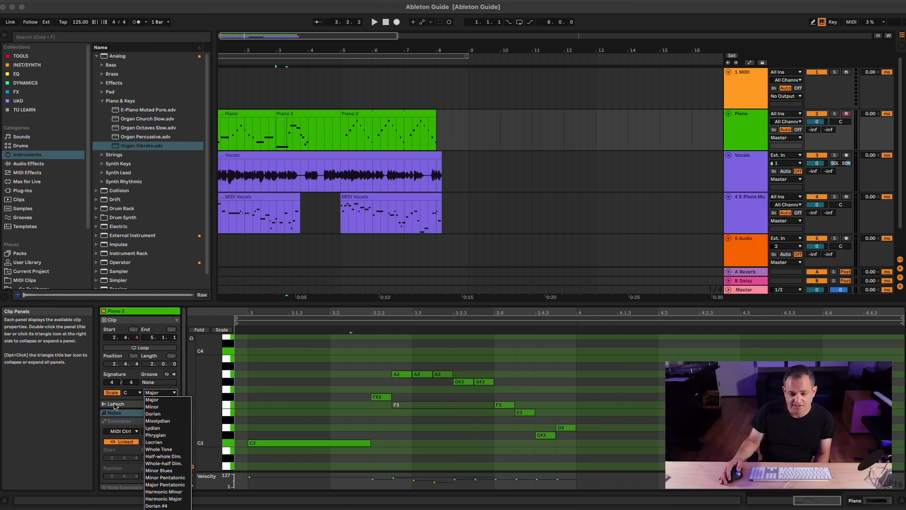
click(150, 395)
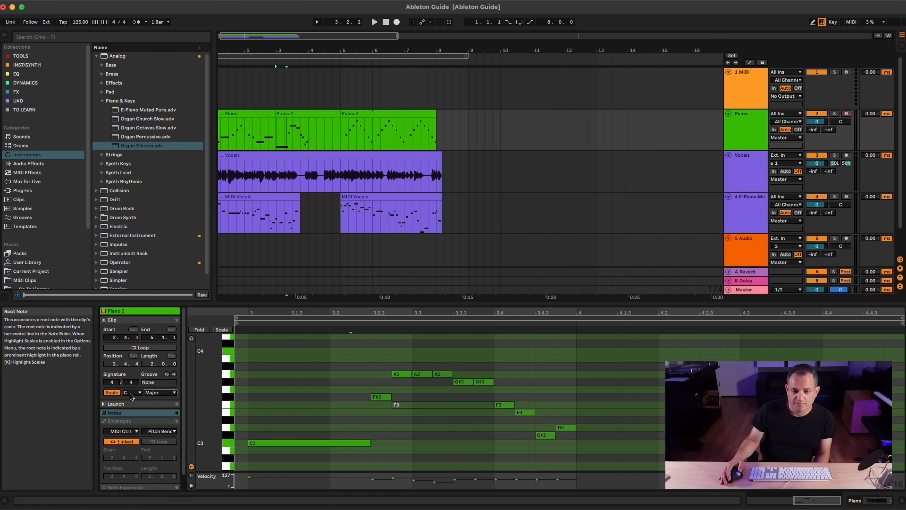
Compare the clip's notes with the highlighted scale rows and change the scale to Minor
drag(208, 408, 239, 409)
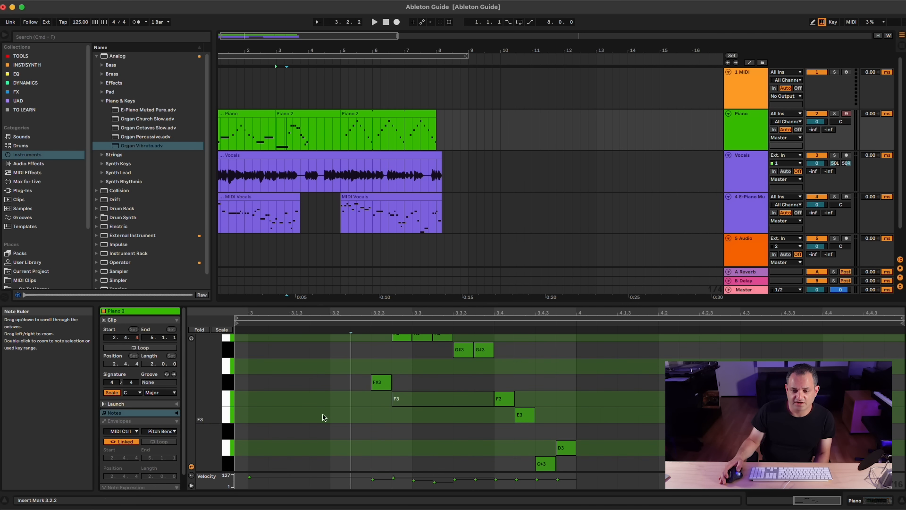
scroll(418, 412, up, 1)
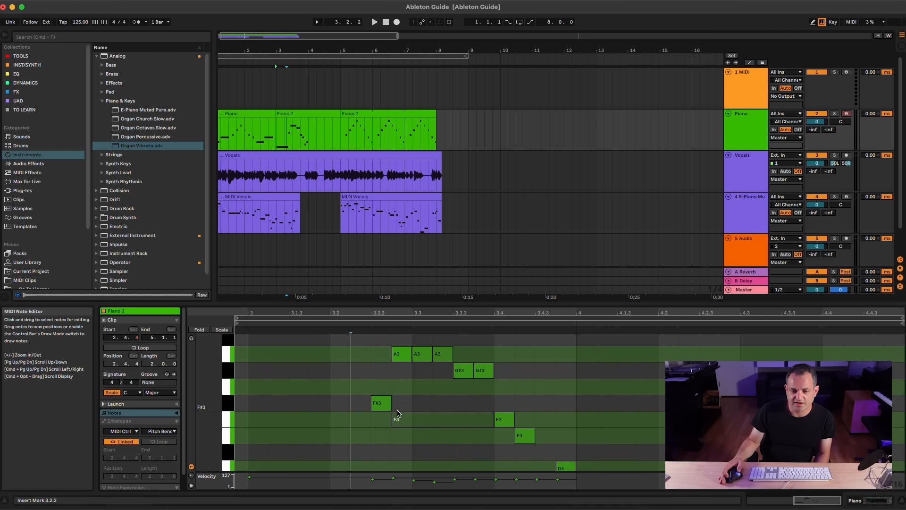
click(153, 393)
click(107, 395)
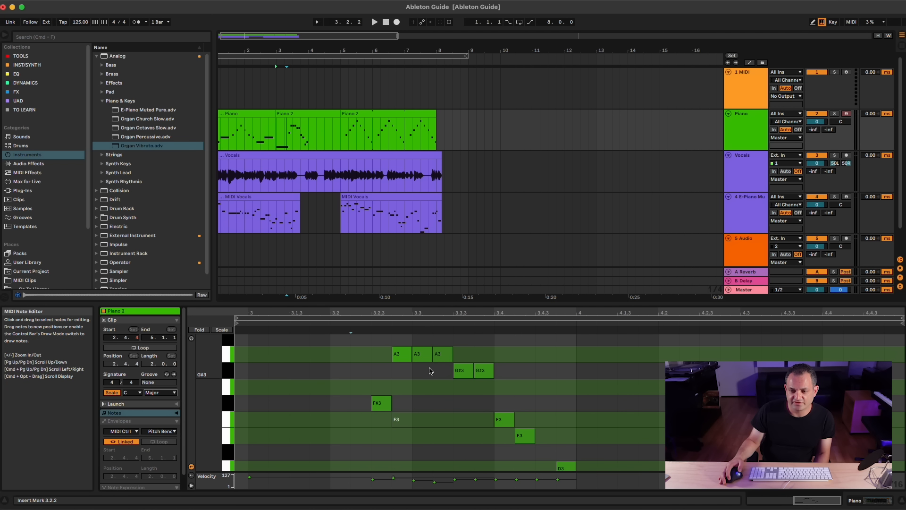
click(159, 396)
click(152, 406)
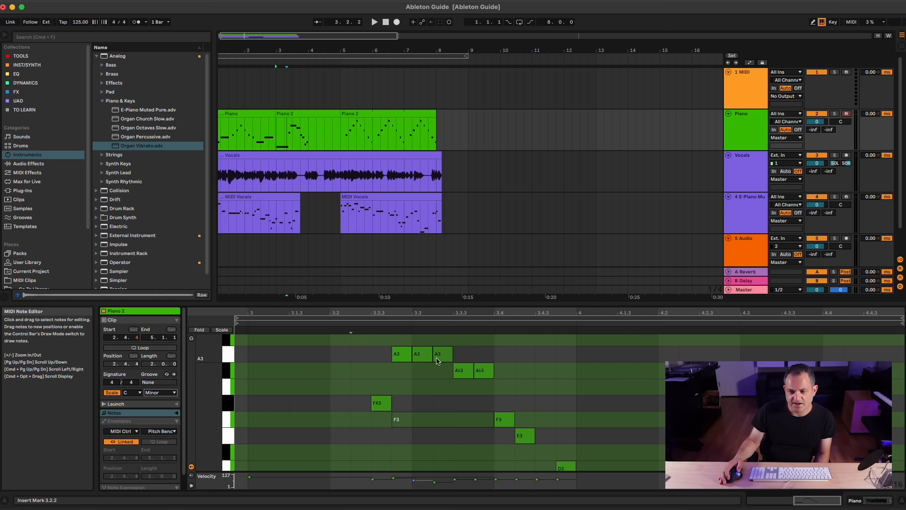
Raise the three A3 notes to Bb3 and the E3 note at 3.4.2 to F3 to fit the C Minor scale
drag(381, 350, 447, 357)
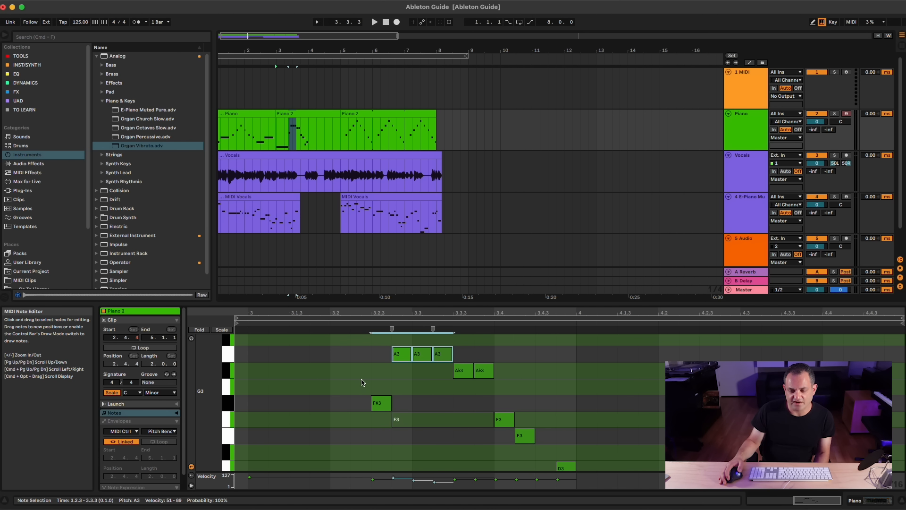
key(Up)
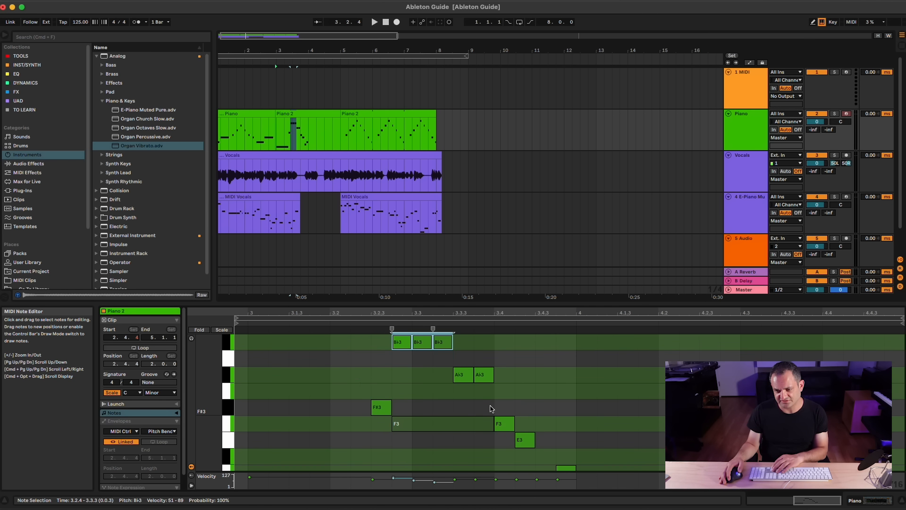
click(524, 439)
key(Up)
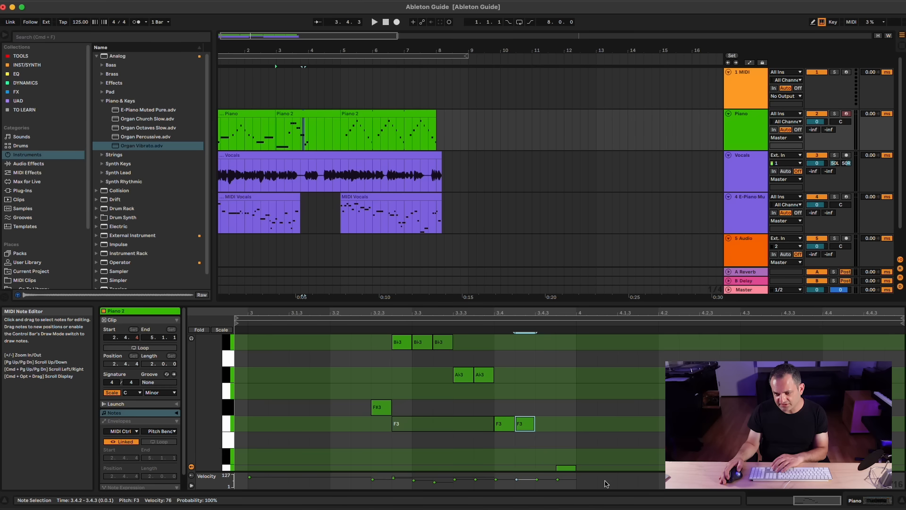
Raise the C#3 note at 3.4.3 by one semitone to D3
scroll(543, 439, down, 1)
scroll(517, 429, down, 1)
click(525, 433)
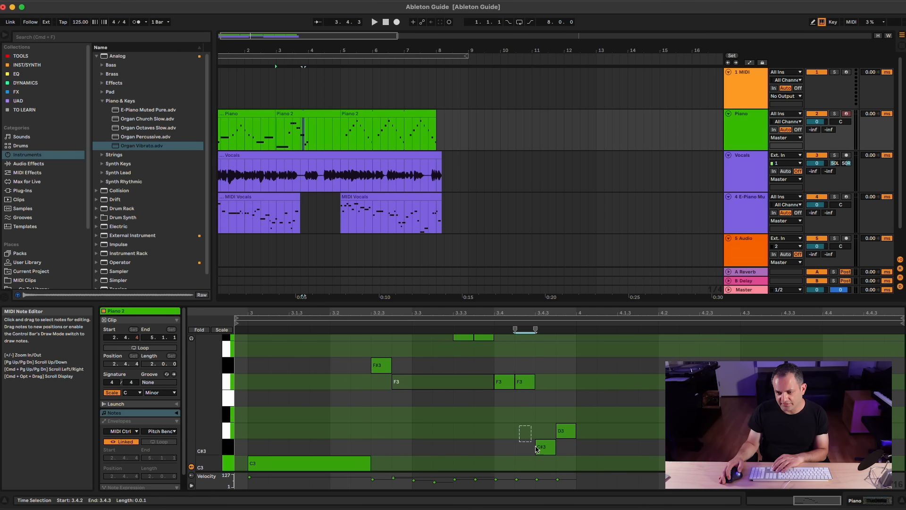
click(537, 448)
key(Up)
Play back the corrected notes and view the notes of the preceding Piano clip
key(space)
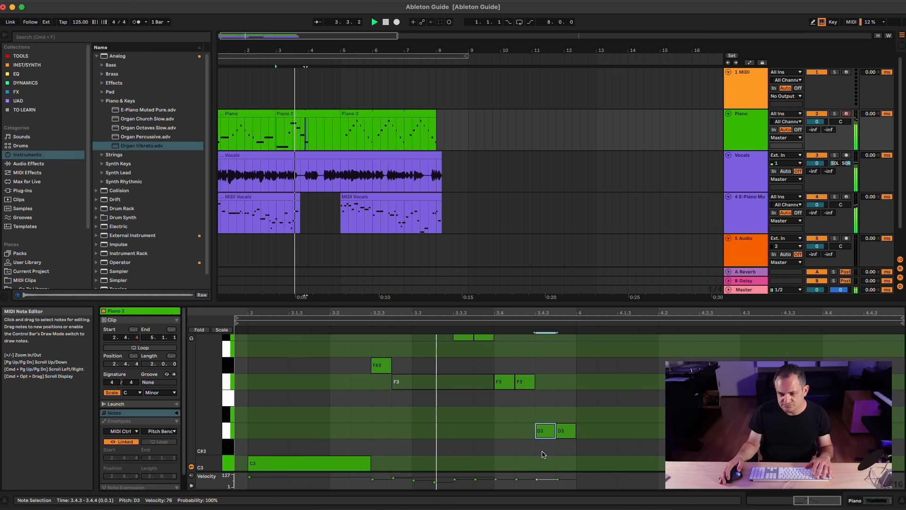
click(258, 117)
key(space)
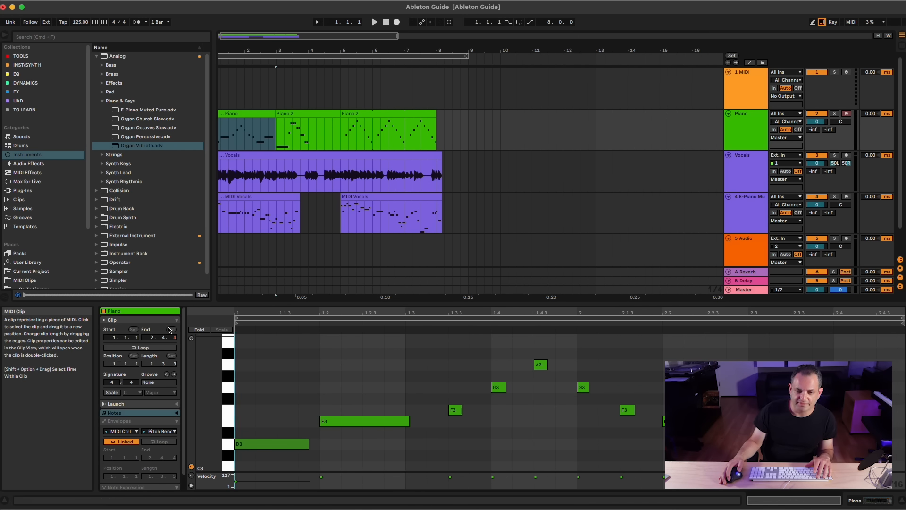
Reopen the middle Piano 2 clip, fold the note editor to the scale, and raise the F#3 note at 3.2.3 to G3
click(287, 115)
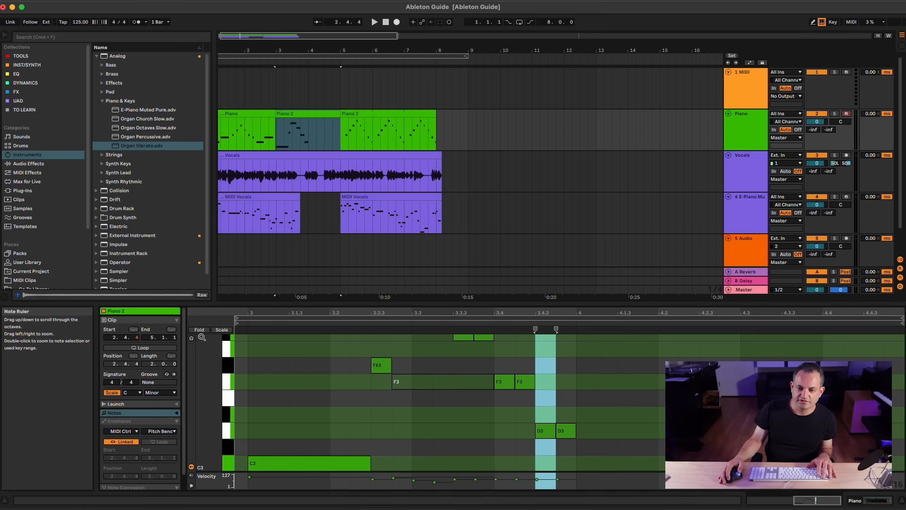
click(224, 331)
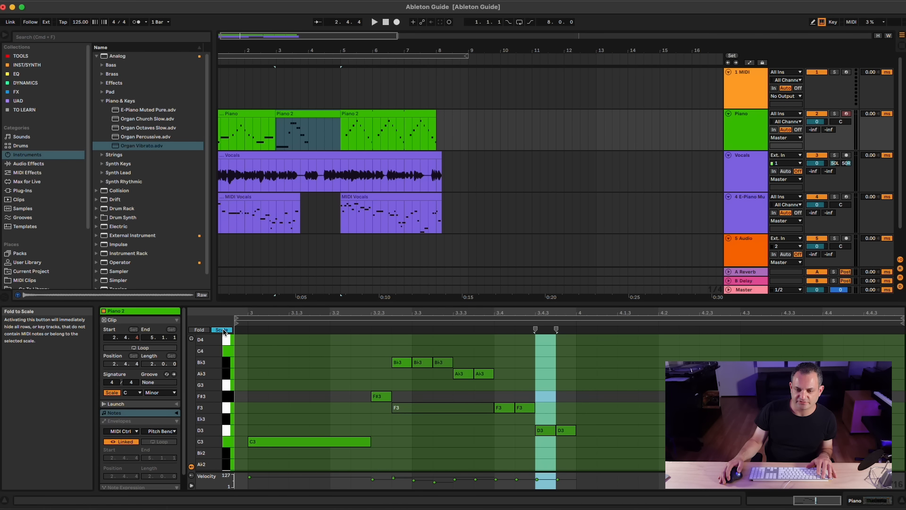
drag(335, 392, 390, 407)
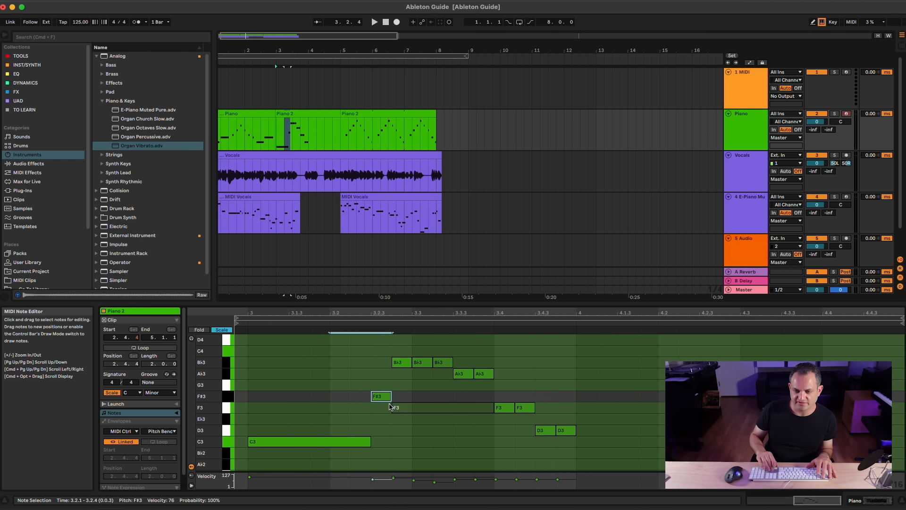
key(Up)
Compare the note rows with Fold to Scale off and on, inspecting the lower octaves, and leave it off
click(220, 331)
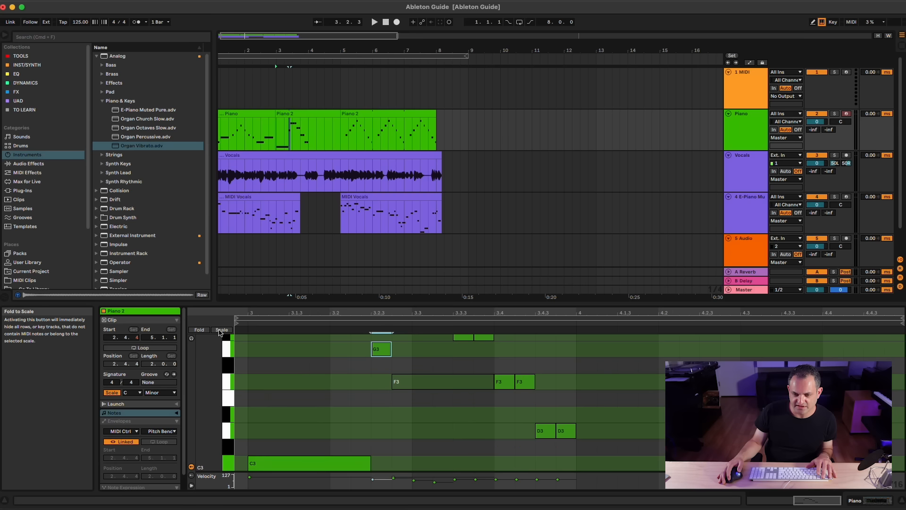
click(222, 332)
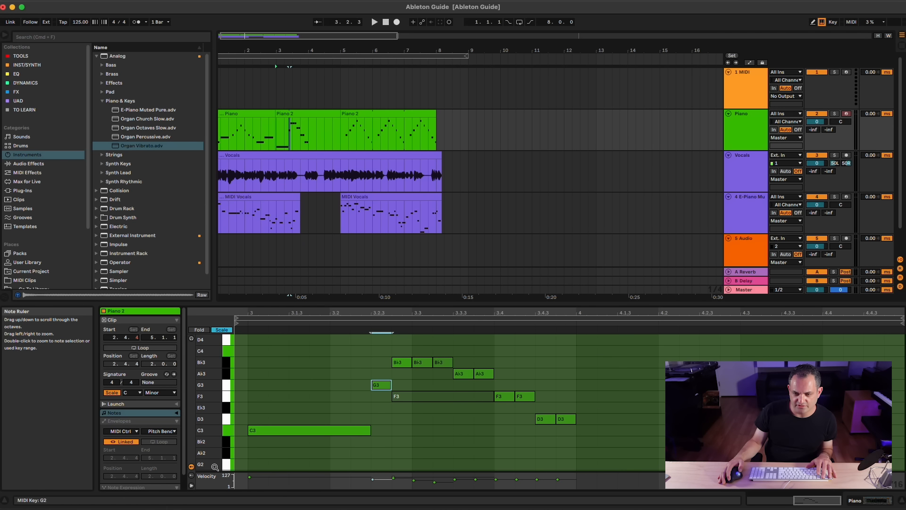
scroll(226, 360, up, 3)
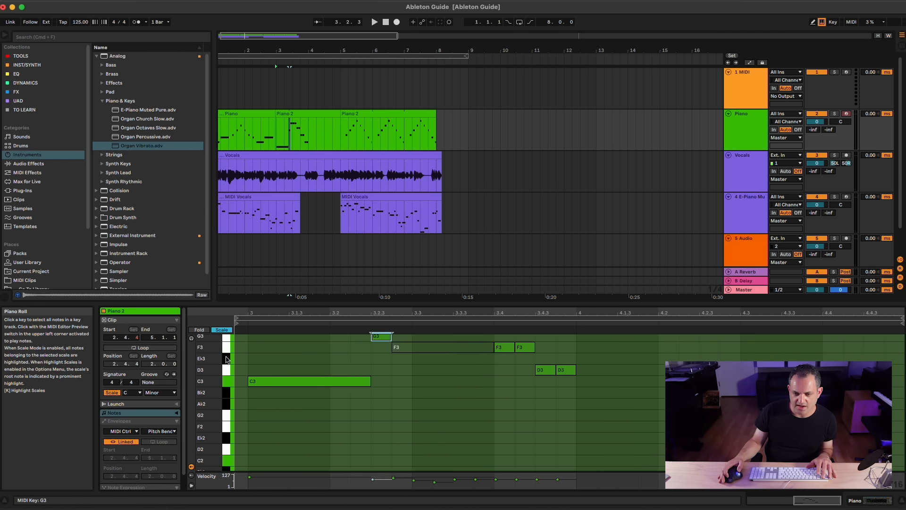
scroll(226, 360, up, 2)
click(221, 330)
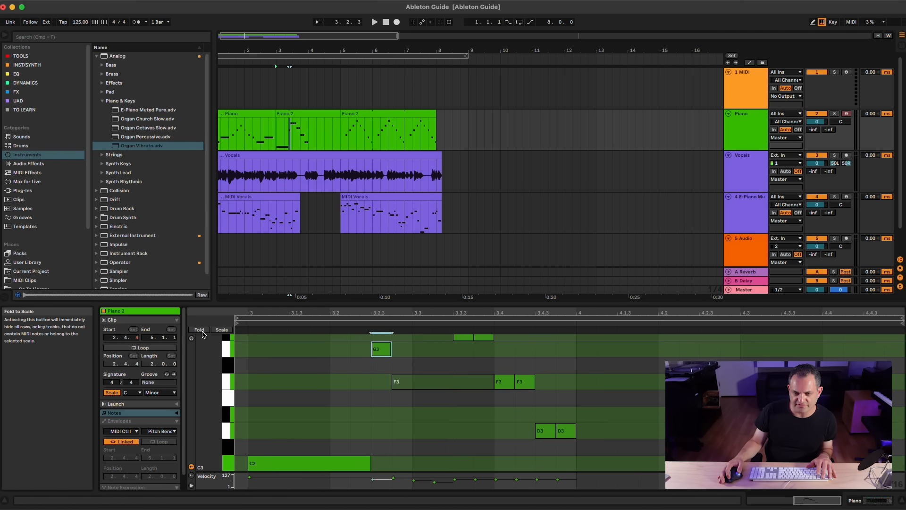
Compare Fold with Fold to Scale and leave the editor folded to only the rows that contain notes
click(200, 330)
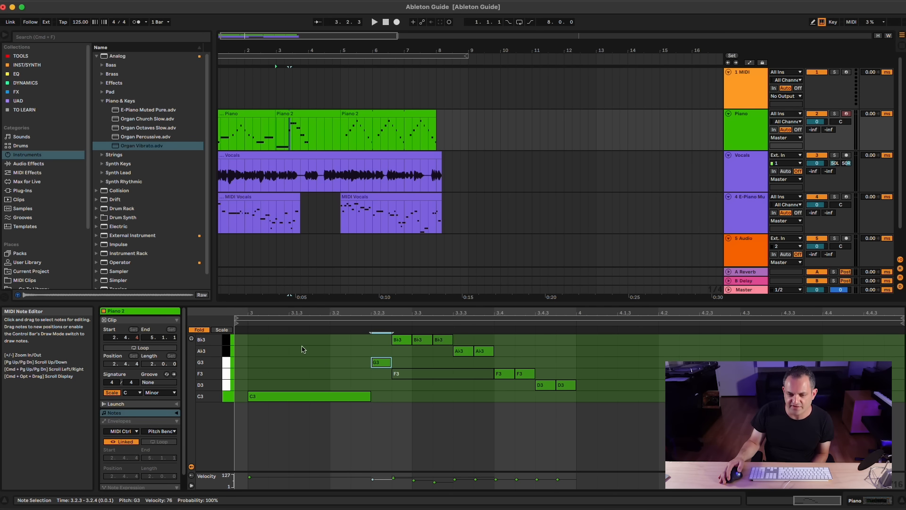
click(220, 330)
click(221, 329)
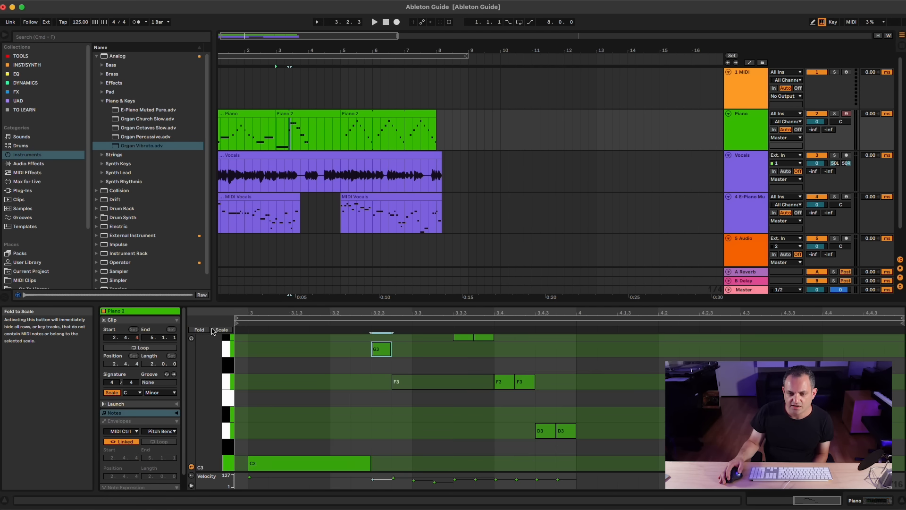
click(199, 329)
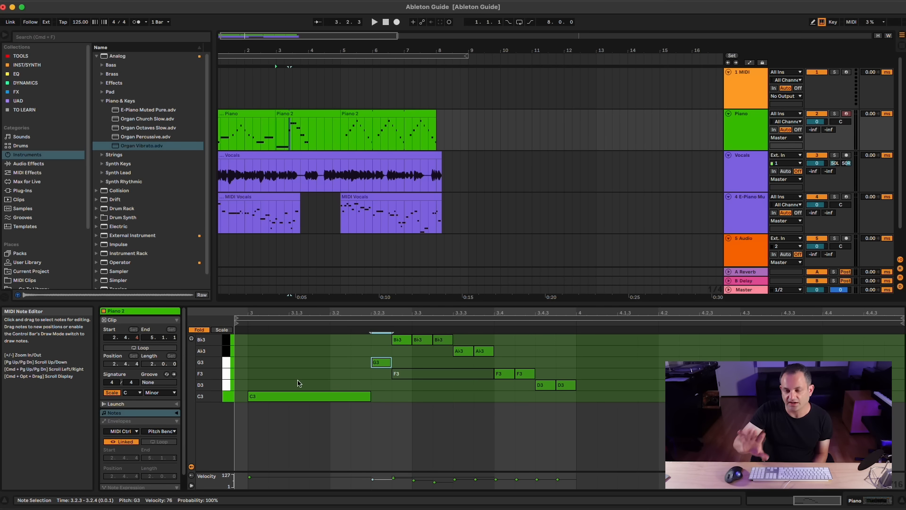
Delete the long F3 note starting at 3.2.4 from the middle Piano 2 clip
click(399, 376)
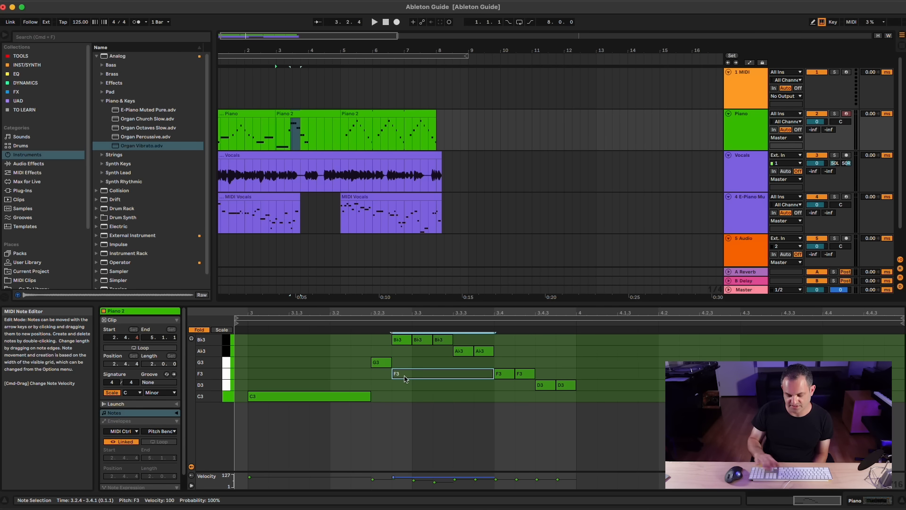
key(Delete)
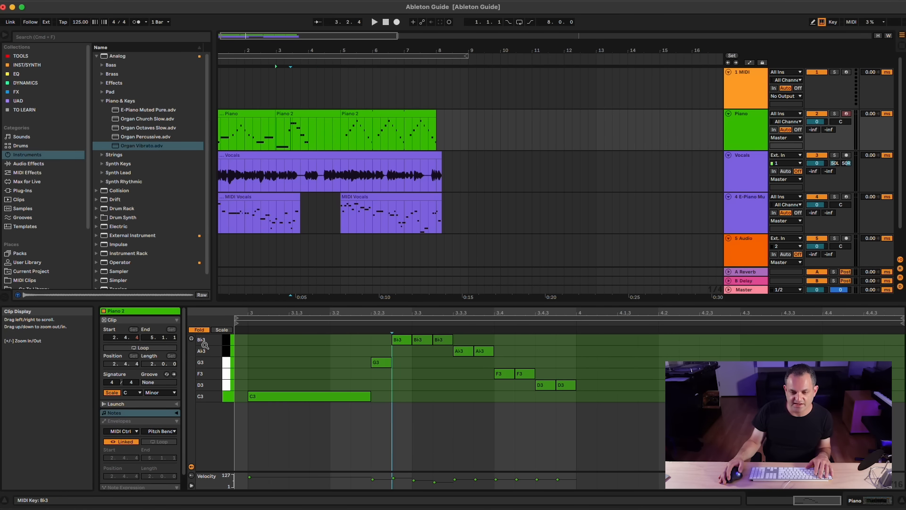
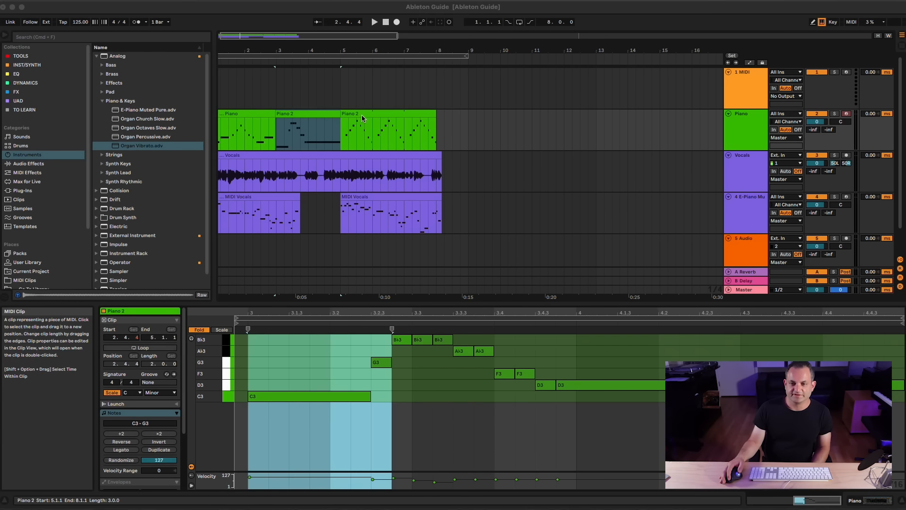
Open the last Piano 2 clip on the Piano track and apply Legato to its notes so each extends to the next
click(361, 114)
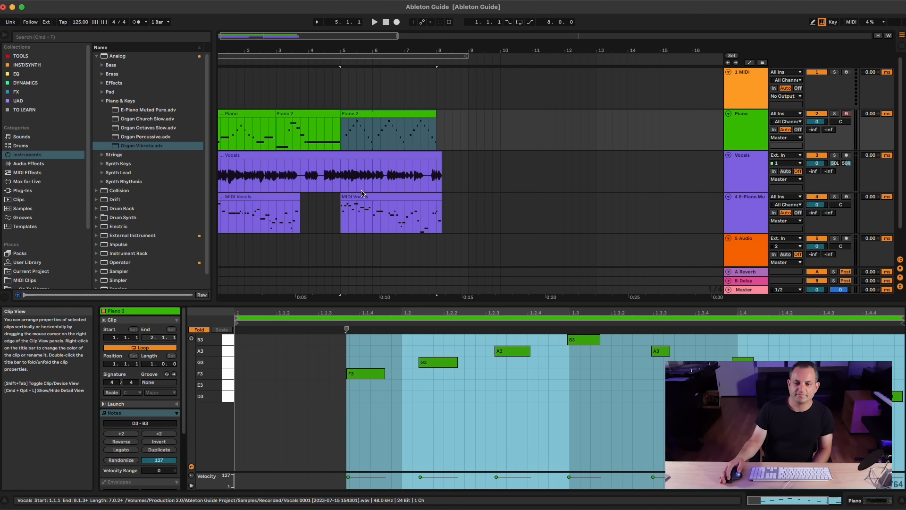
click(347, 102)
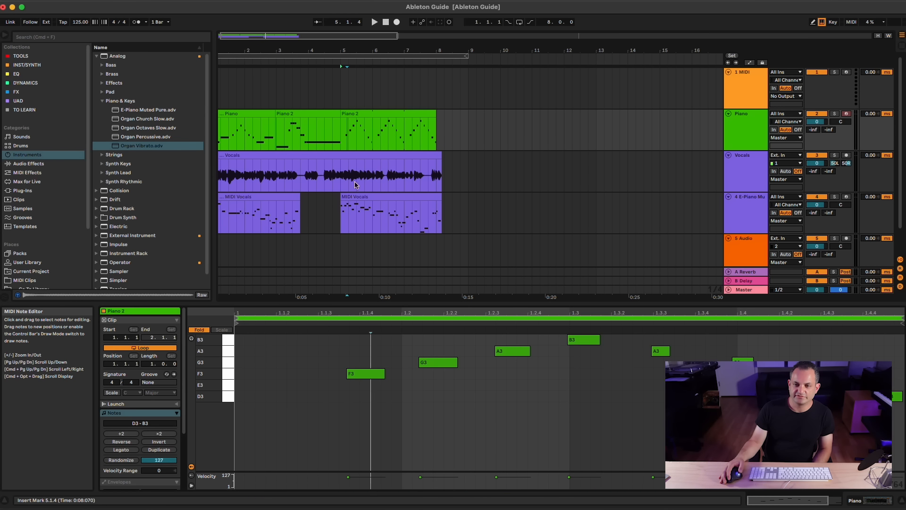
click(360, 113)
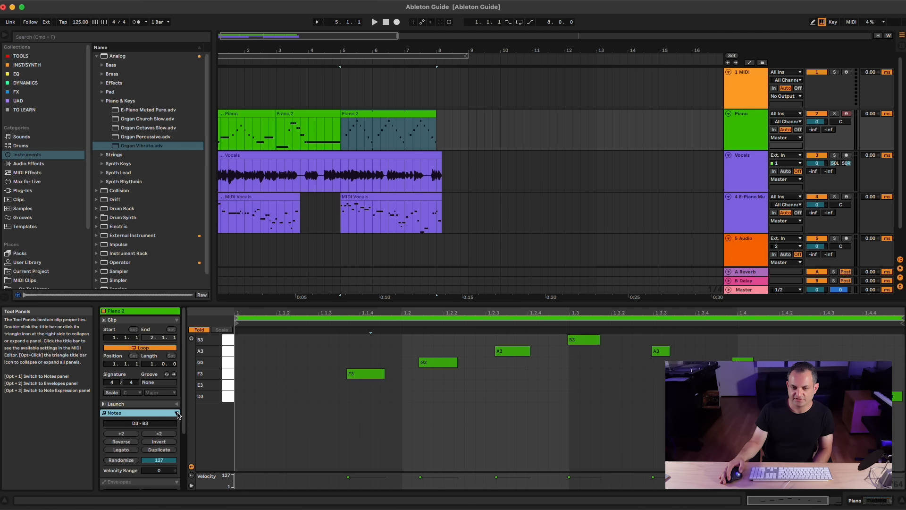
click(120, 450)
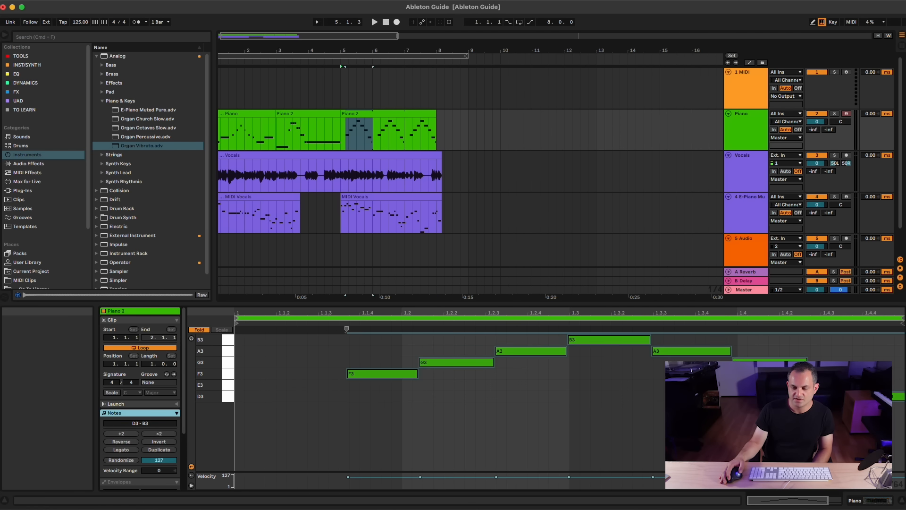
click(338, 363)
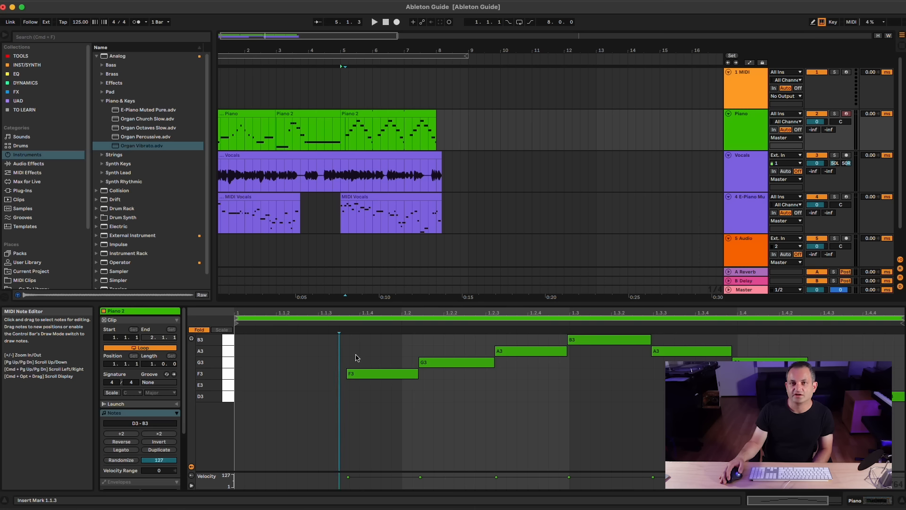
right_click(354, 357)
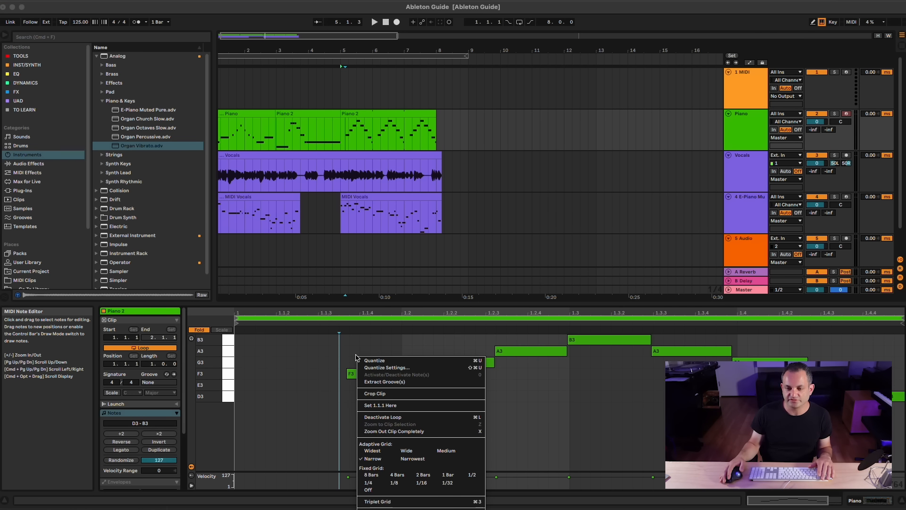
key(Escape)
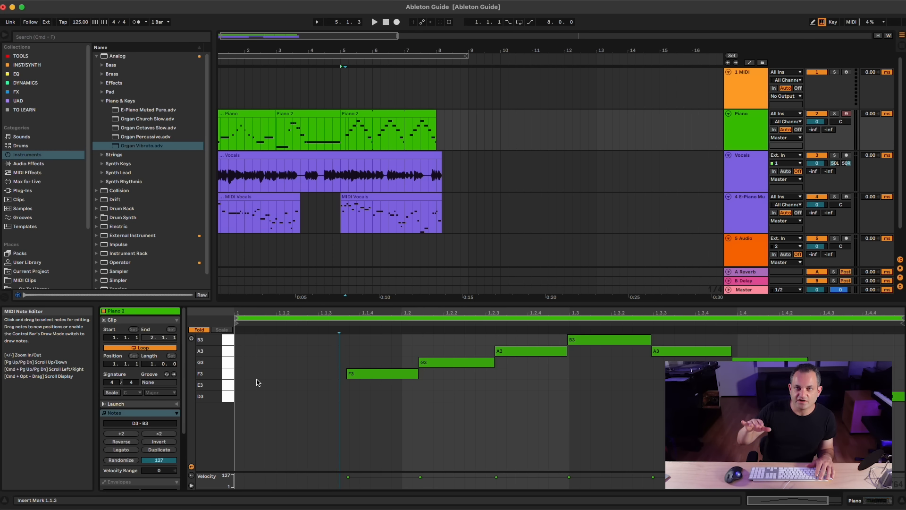
Invert and reverse the last Piano 2 clip's notes, repeating each operation to restore the original pattern
click(151, 442)
click(151, 444)
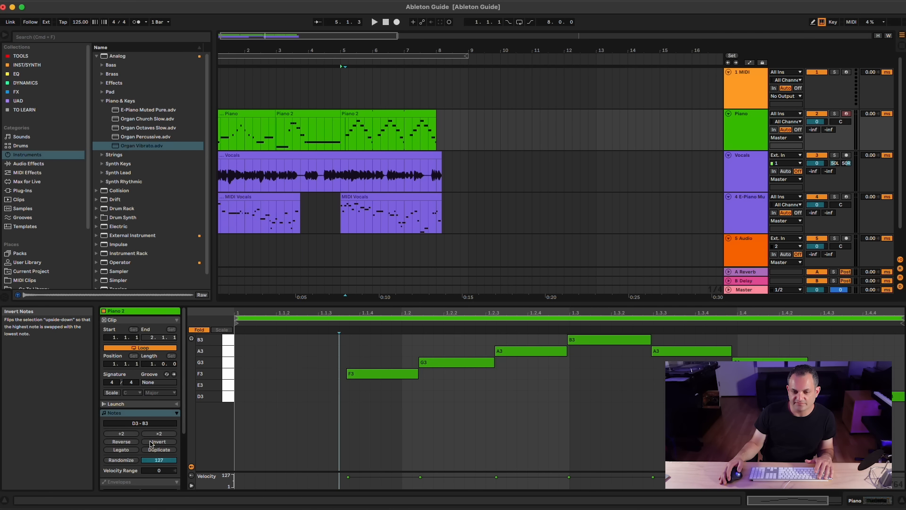
click(151, 444)
click(151, 443)
click(125, 443)
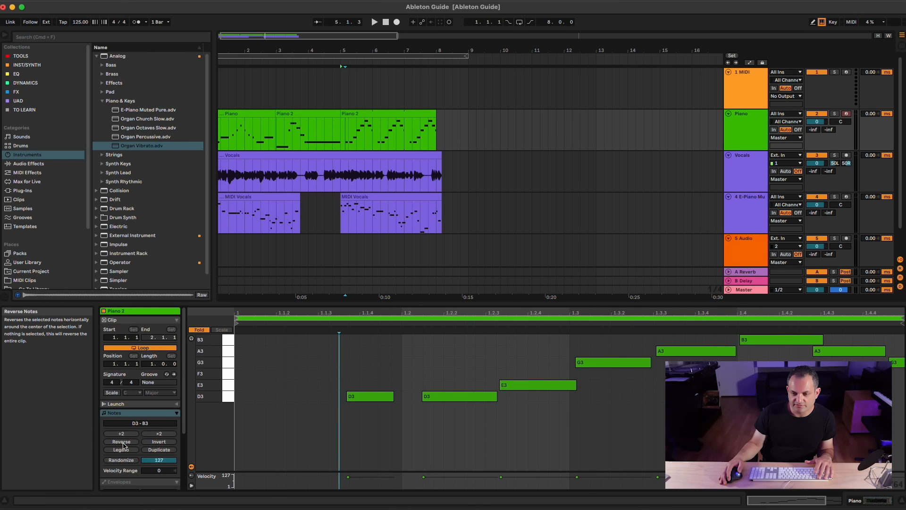
click(123, 443)
Duplicate the clip's loop to two bars and randomize the velocities of the duplicated notes several times
click(162, 450)
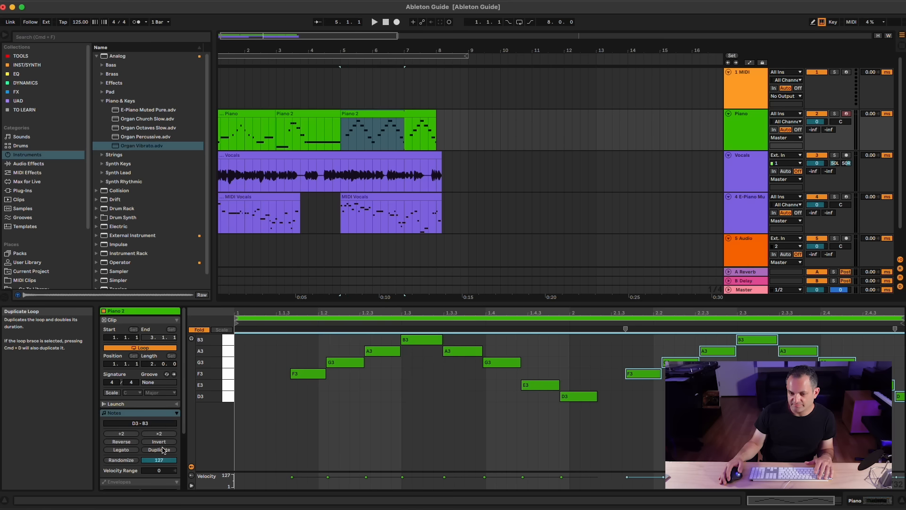
click(131, 462)
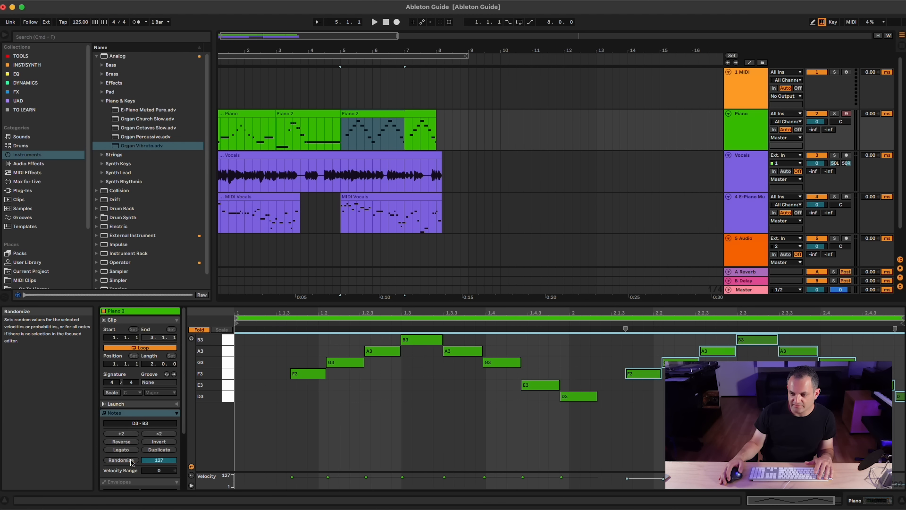
click(131, 462)
click(131, 462)
click(130, 462)
click(131, 462)
click(131, 462)
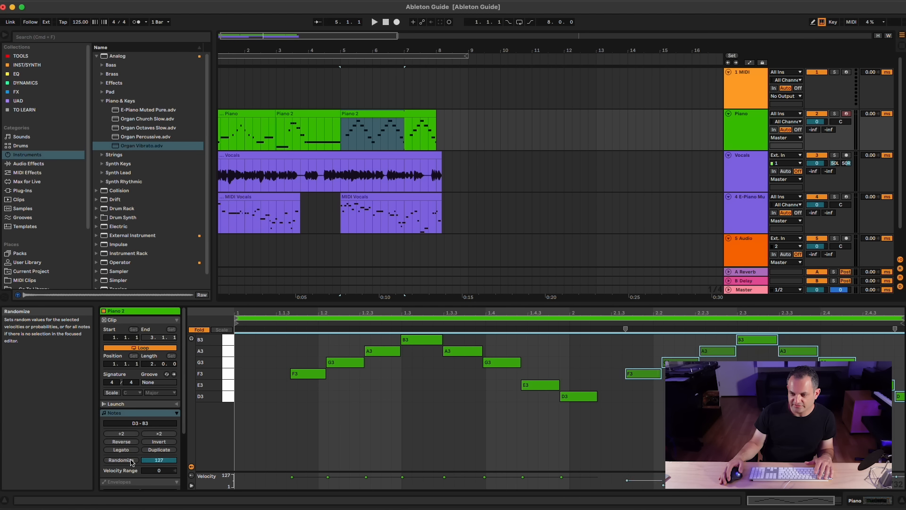
click(131, 462)
click(131, 462)
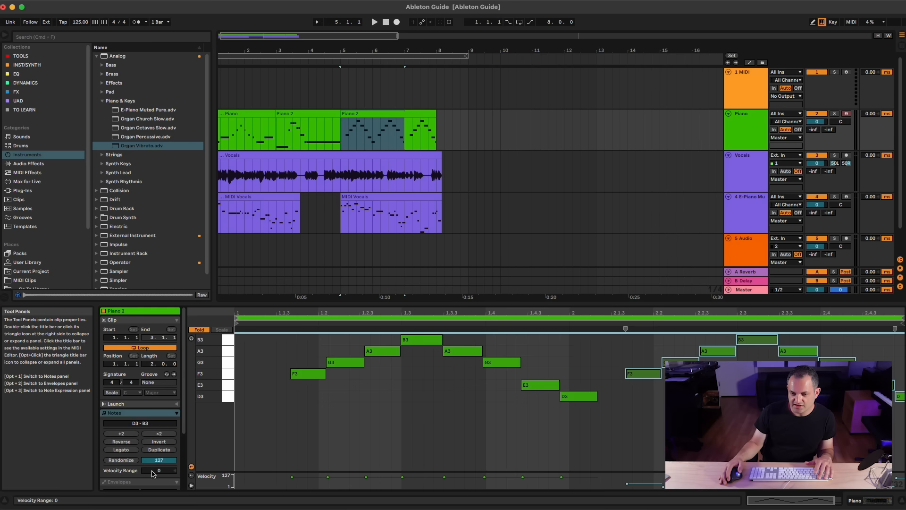
Set the duplicated notes' velocity range to +85 and randomize their velocities again
drag(159, 470, 159, 455)
click(136, 462)
click(135, 462)
click(135, 462)
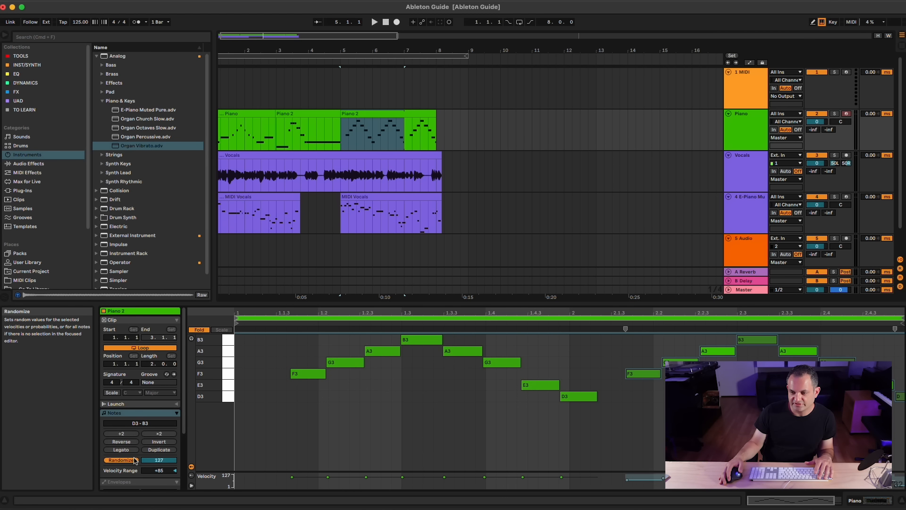
Play back the arrangement from just after the start of the last Piano 2 clip, and stop it
click(260, 406)
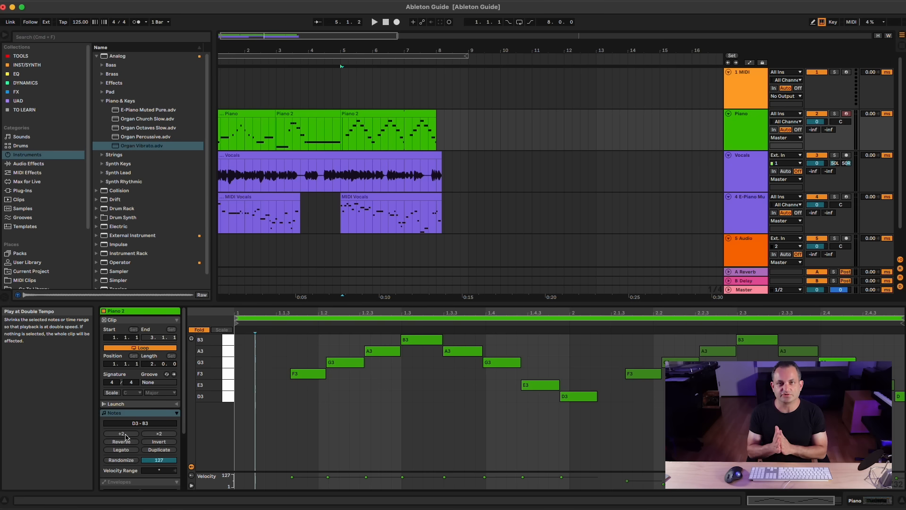
key(space)
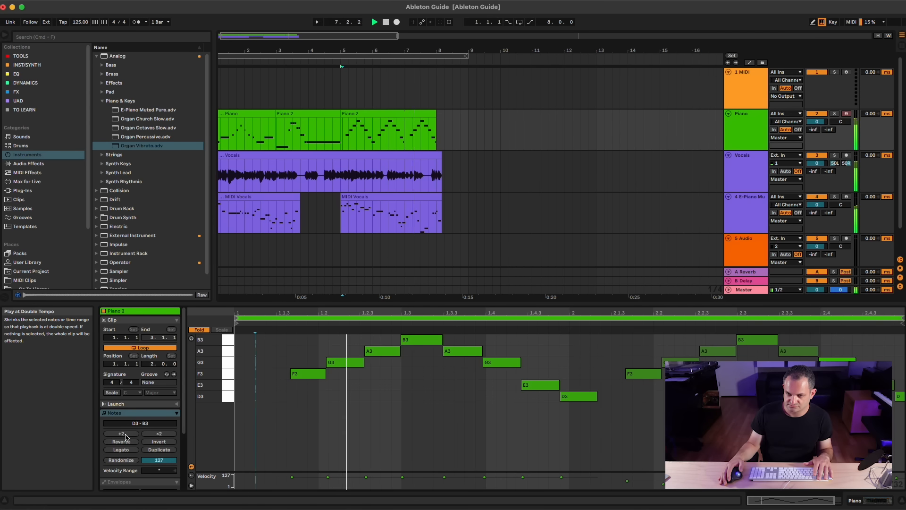
key(space)
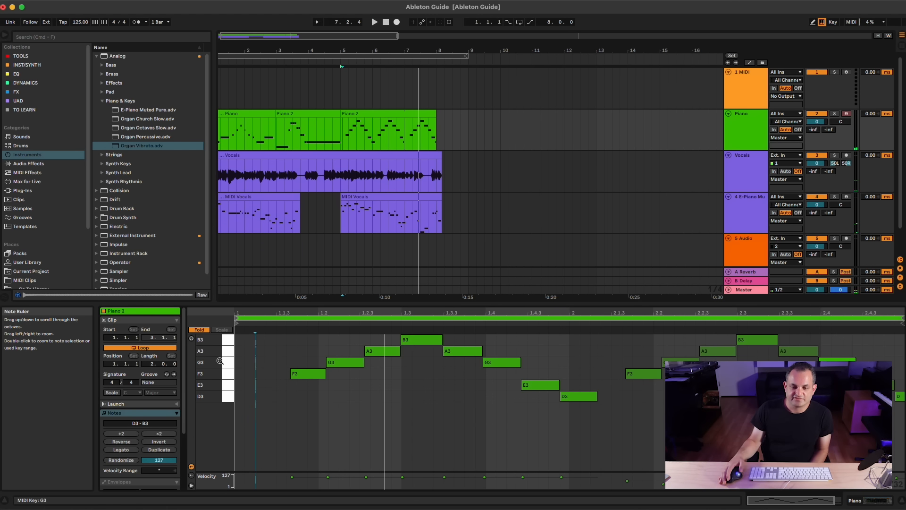
Delete all clips from the Piano track and both MIDI Vocals clips, keeping only the Vocals audio clip
click(428, 120)
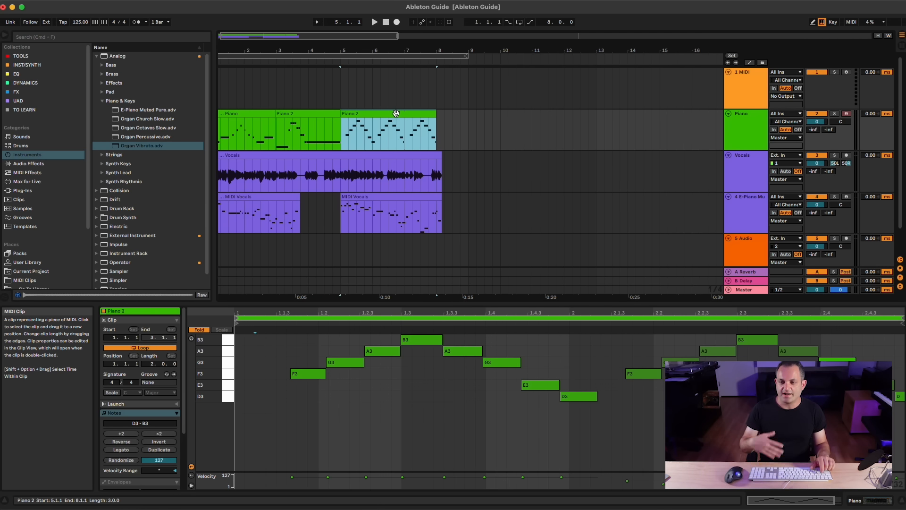
shift+click(250, 116)
key(Delete)
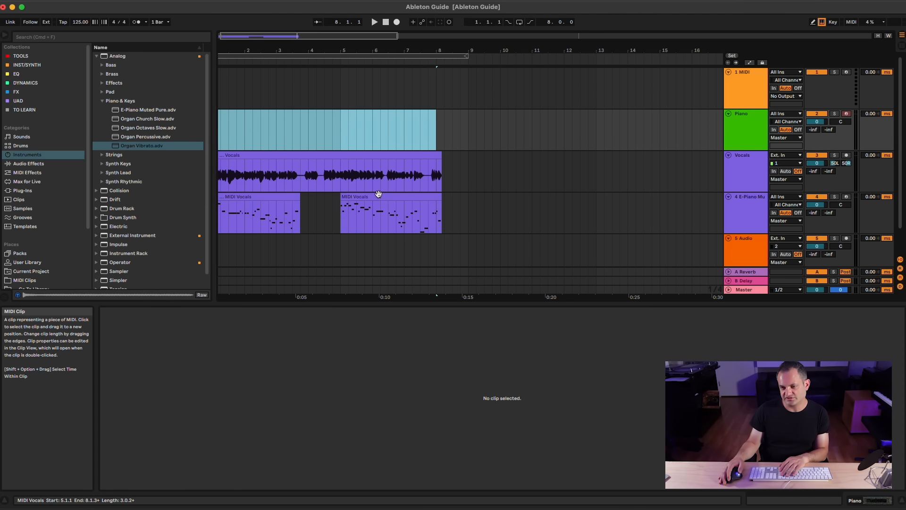
click(378, 196)
key(Delete)
click(277, 198)
key(Delete)
click(258, 155)
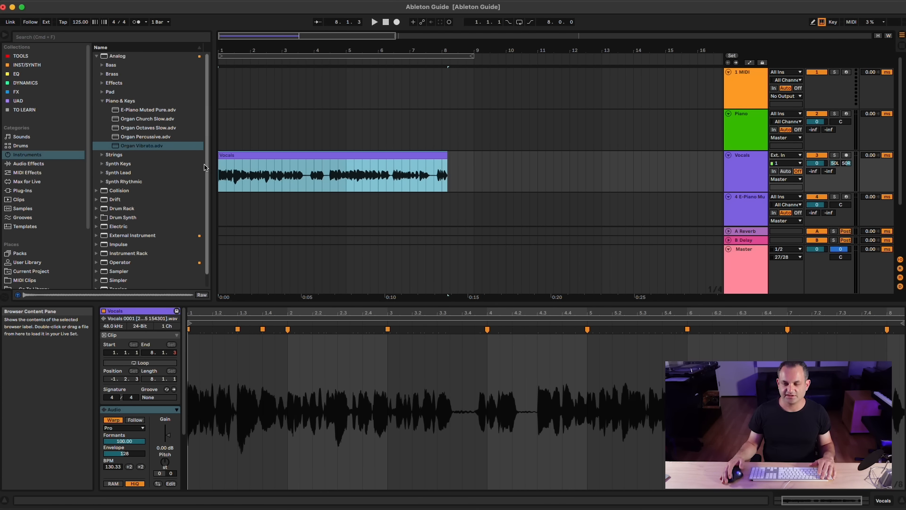
Try the Narrowest, Widest and Wide adaptive grid settings in the arrangement
click(226, 138)
click(220, 139)
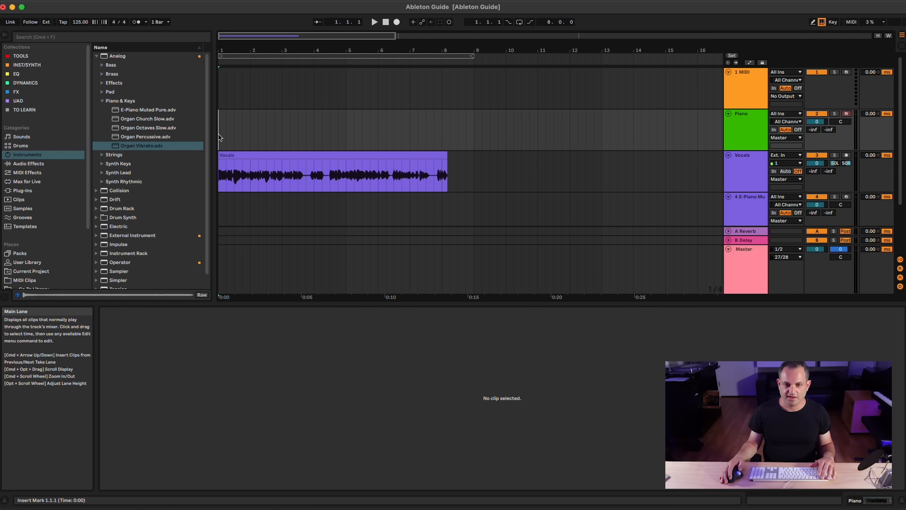
right_click(217, 133)
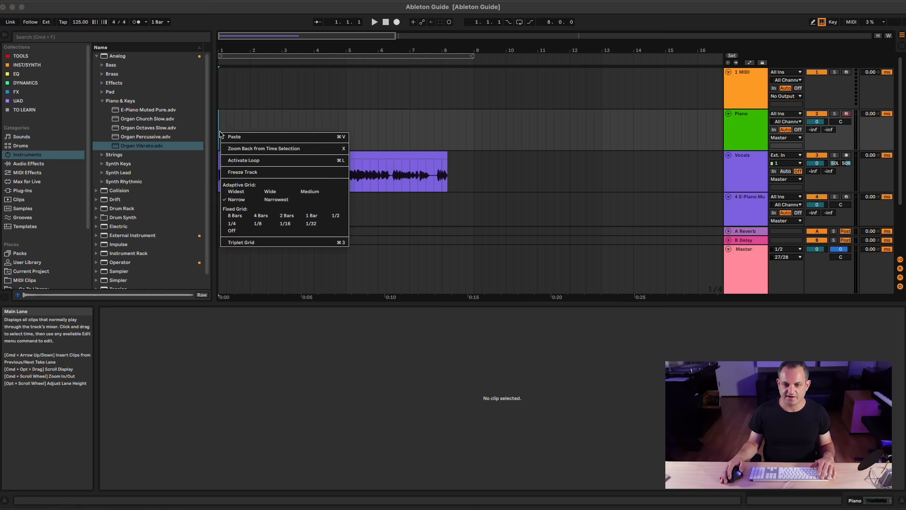
right_click(233, 120)
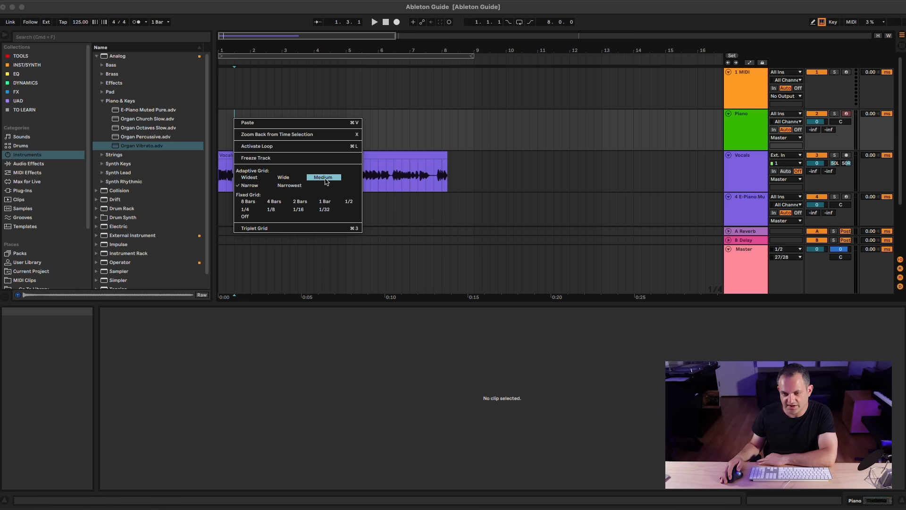
click(288, 185)
right_click(250, 130)
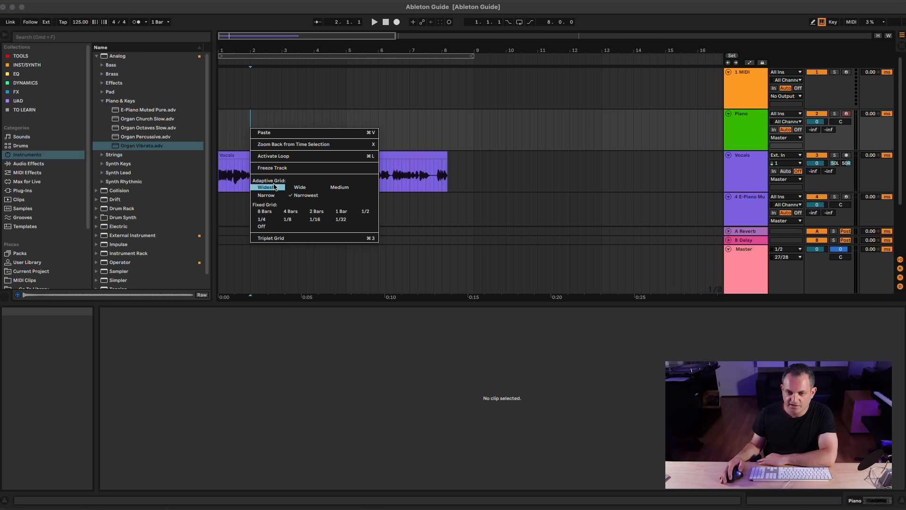
click(270, 188)
right_click(255, 125)
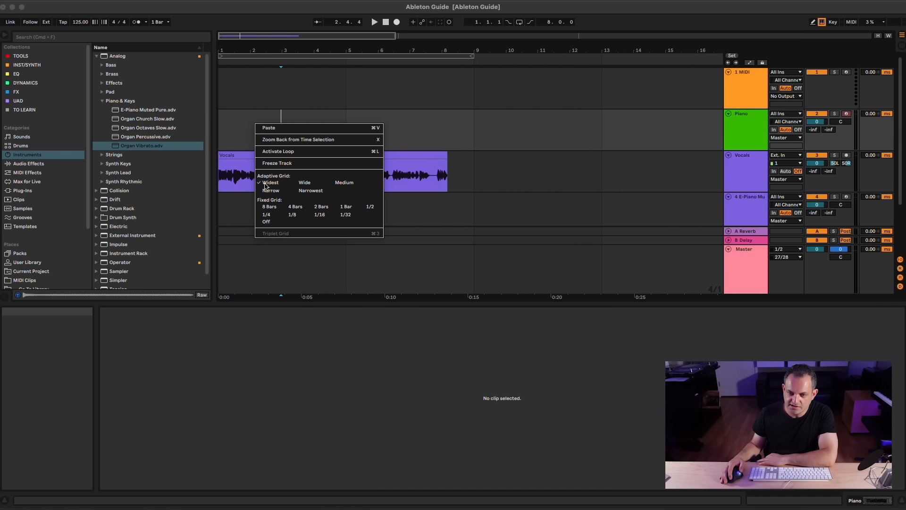
click(307, 183)
Try fixed arrangement grids of 4 Bars and 1/16
right_click(282, 129)
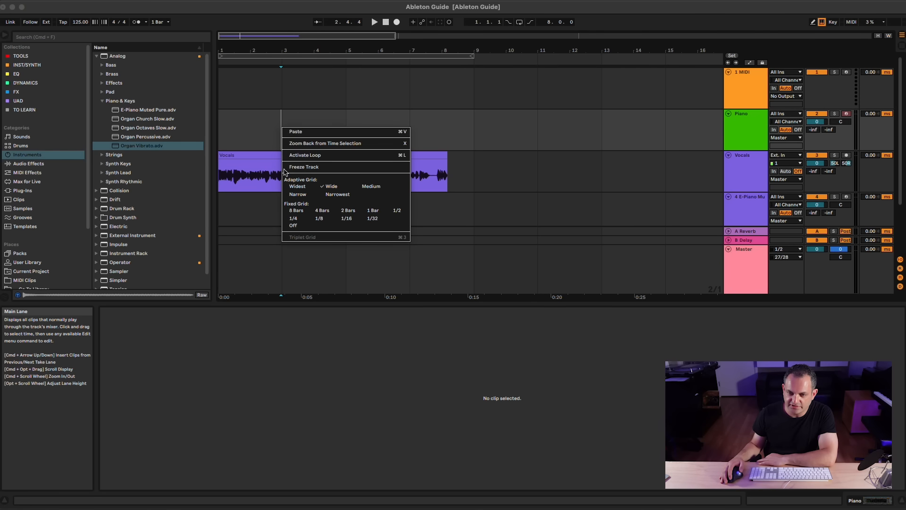
click(316, 206)
right_click(294, 125)
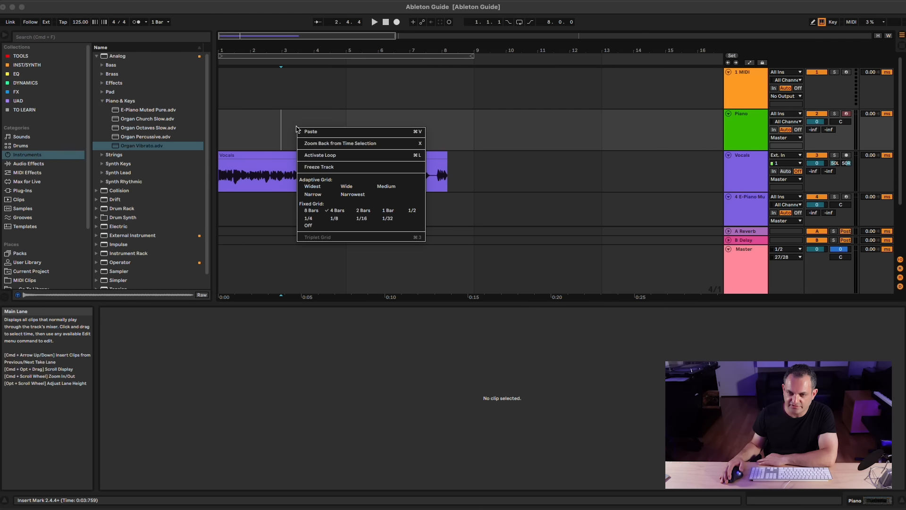
click(361, 219)
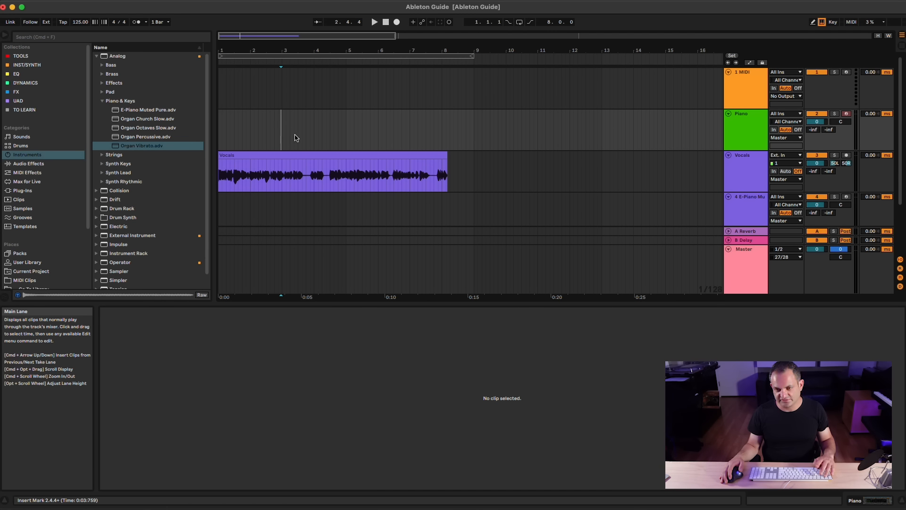
Return the arrangement from a disabled grid to an adaptive one, trying Narrow and choosing Widest
click(316, 119)
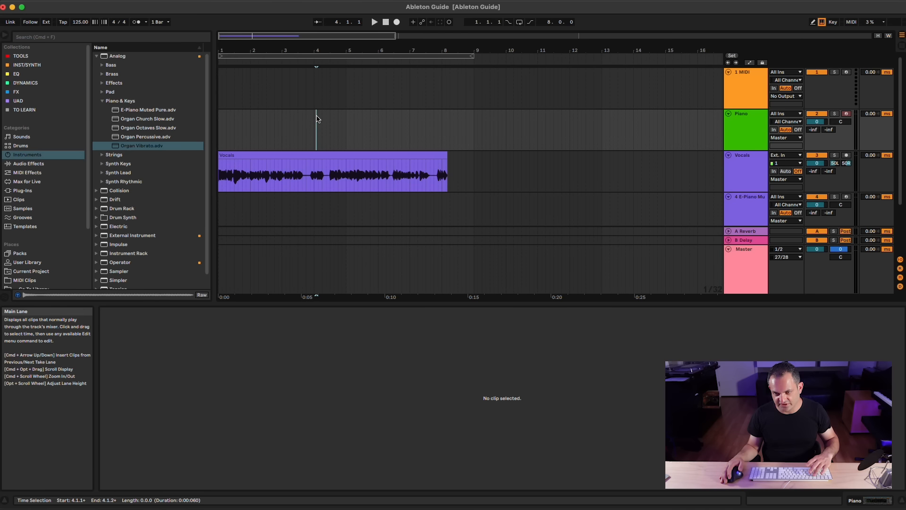
right_click(316, 119)
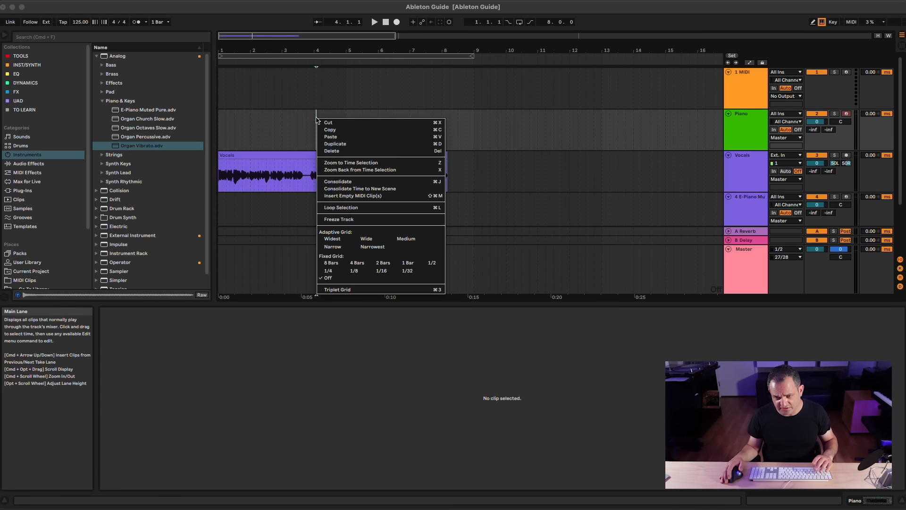
click(330, 248)
right_click(290, 122)
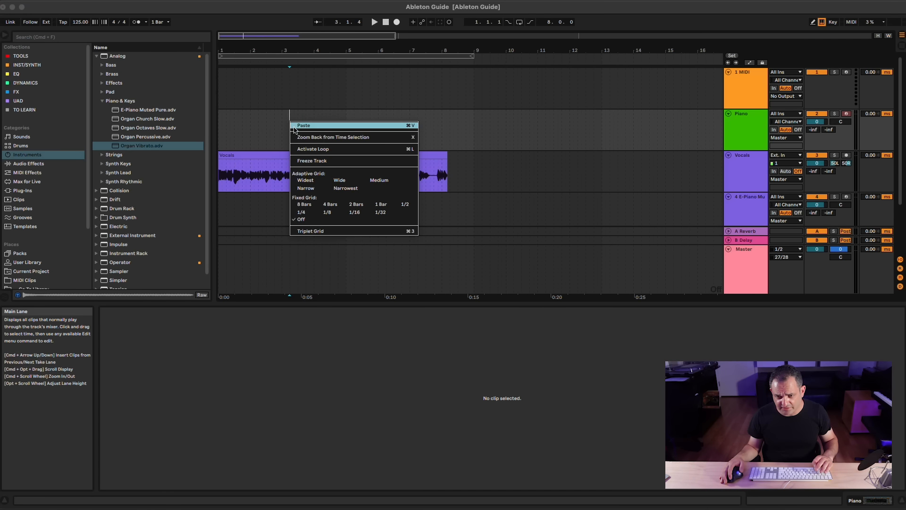
click(304, 180)
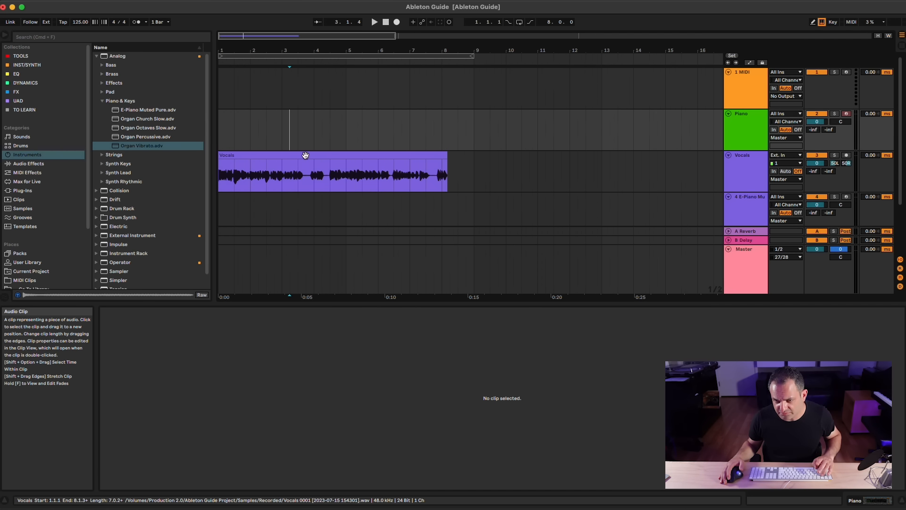
Try coarser and finer arrangement grid spacings, including 1/1 and 2/1
key(super+2)
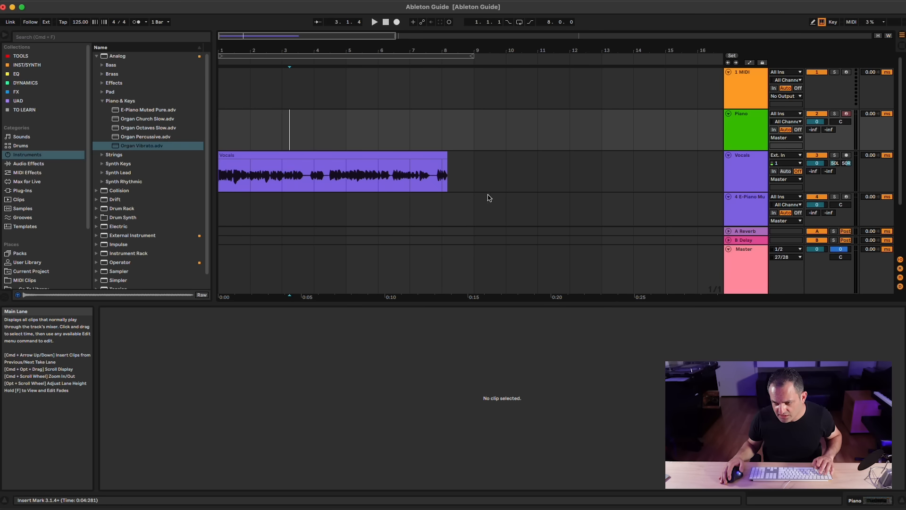
key(super+1)
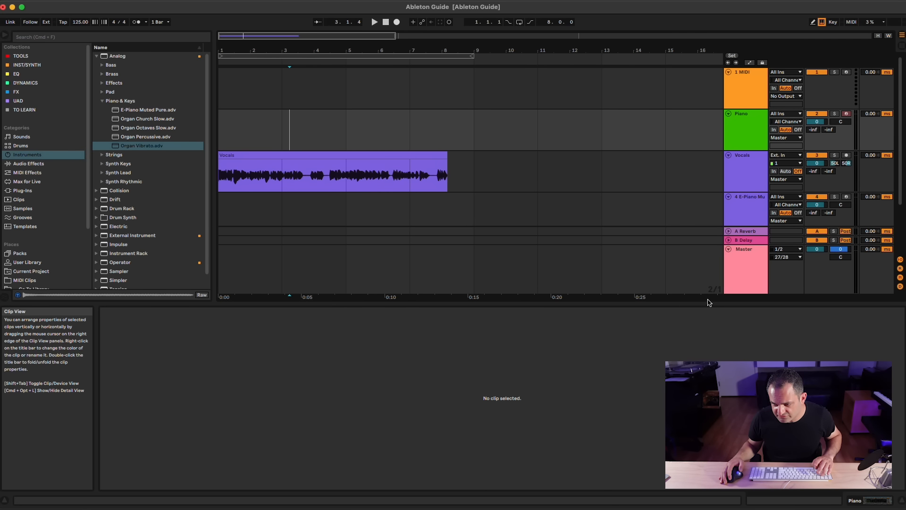
key(super+2)
key(super+2)
key(super+1)
key(super+1)
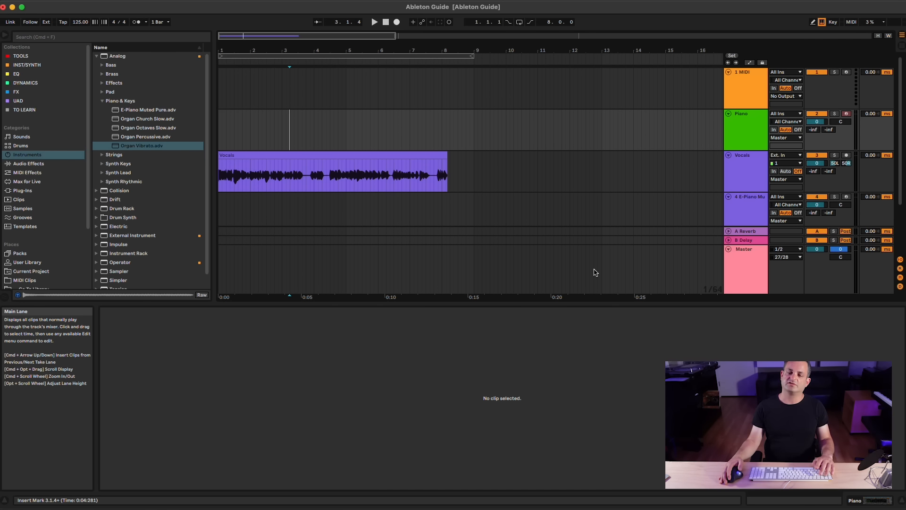
Zoom in around bar 5 of the arrangement, try a 1/16 grid spacing, and zoom back out
drag(392, 168, 363, 178)
key(z)
click(365, 113)
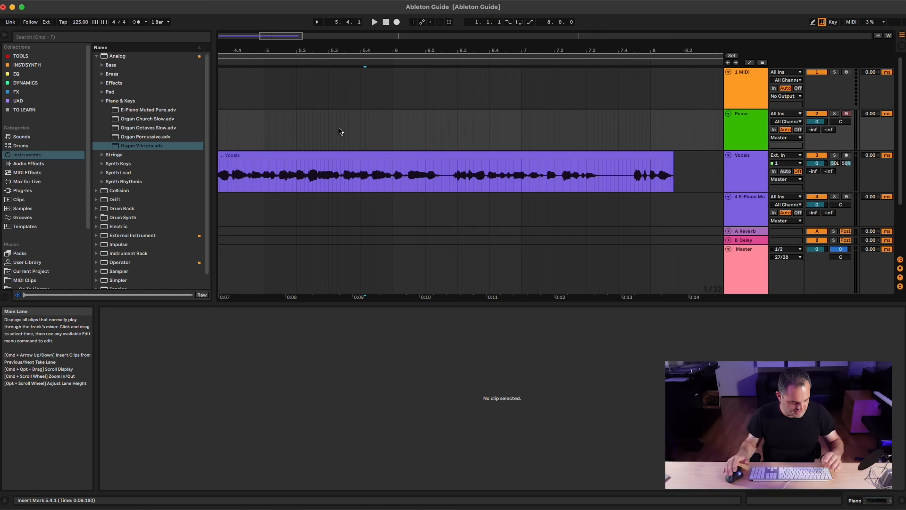
key(super+1)
key(super+1)
key(super+1)
key(super+1)
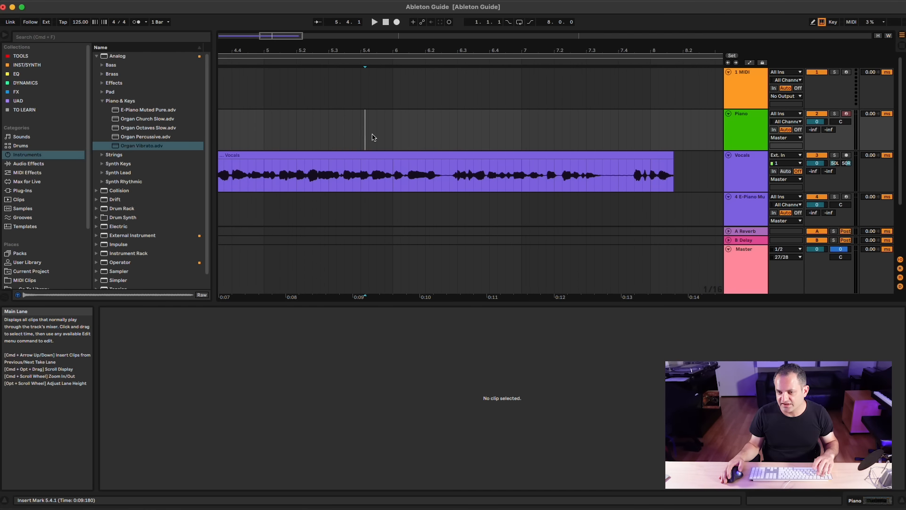
click(372, 137)
drag(369, 51, 369, 36)
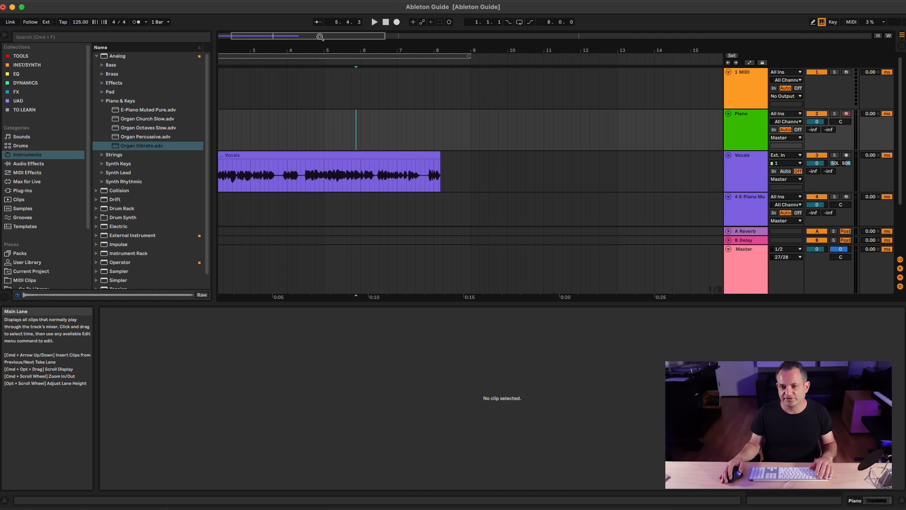
drag(312, 50, 250, 50)
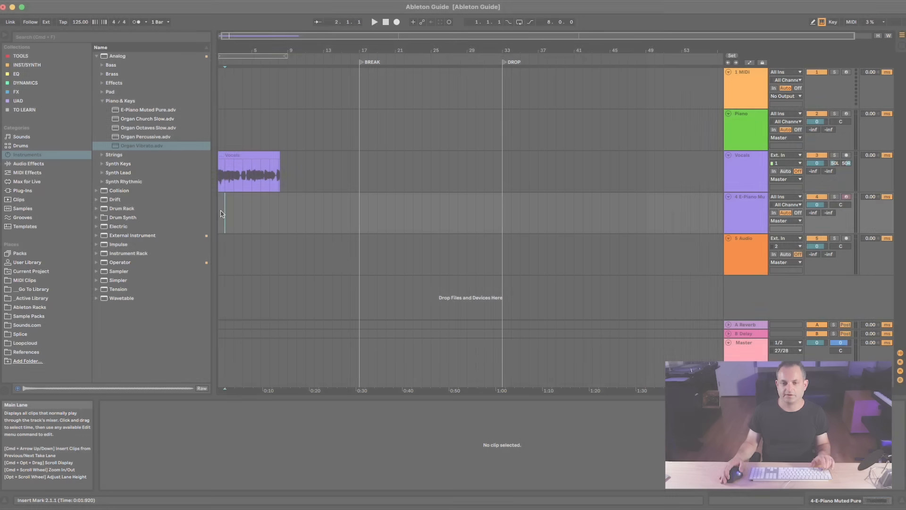
click(222, 224)
click(220, 225)
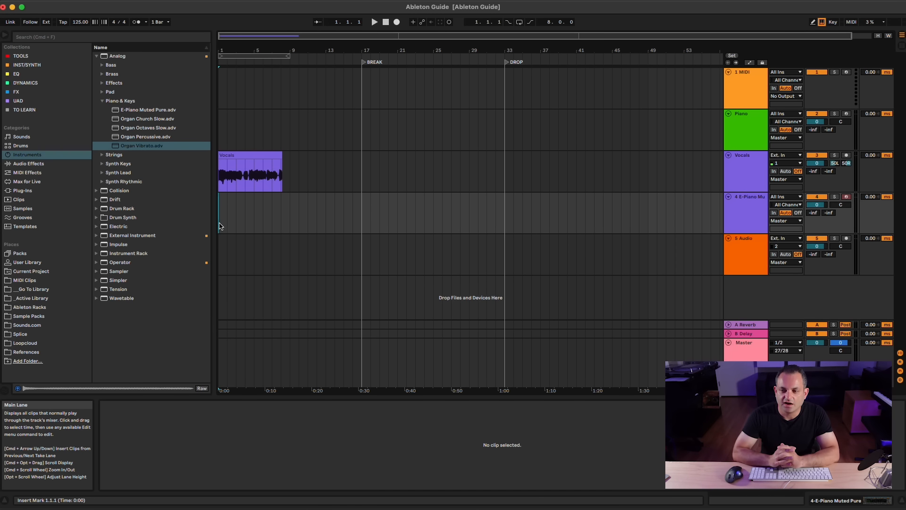
click(235, 130)
click(289, 130)
click(281, 129)
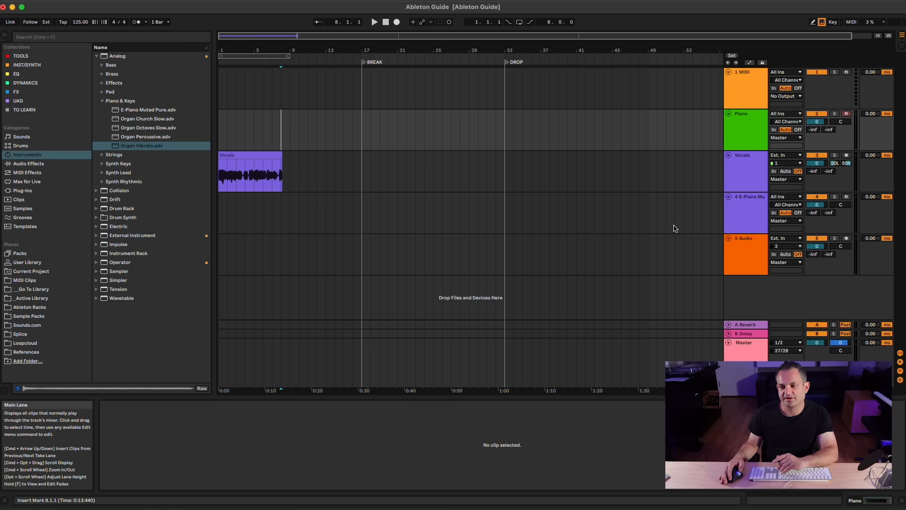
Load the DS Clap drum synth onto the 1 MIDI track
click(743, 218)
click(741, 134)
click(738, 92)
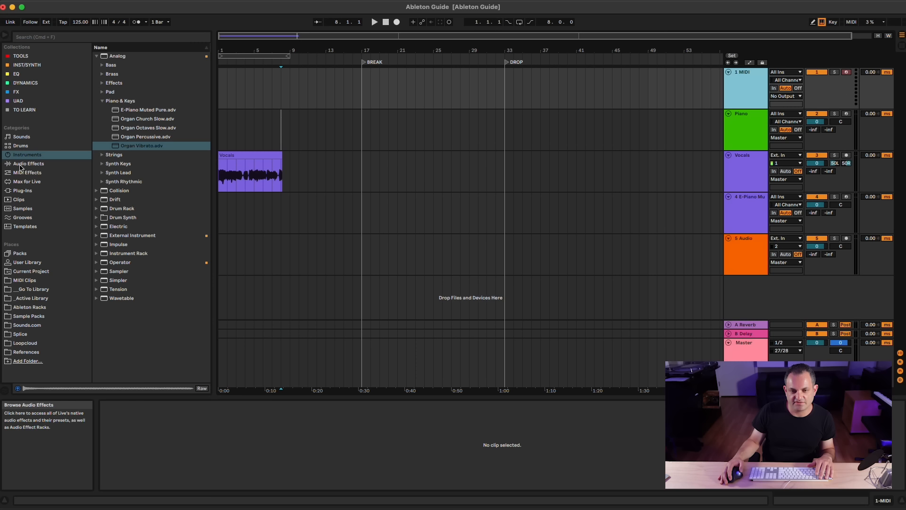
click(96, 209)
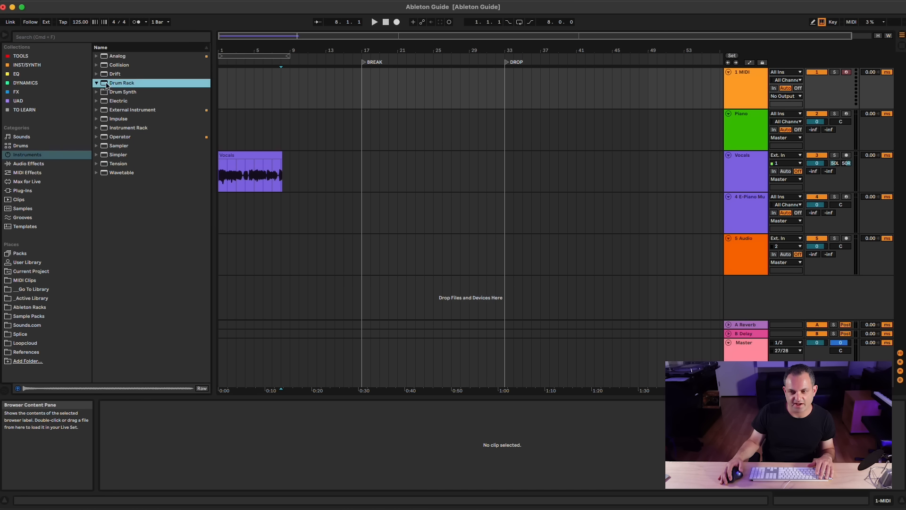
click(97, 92)
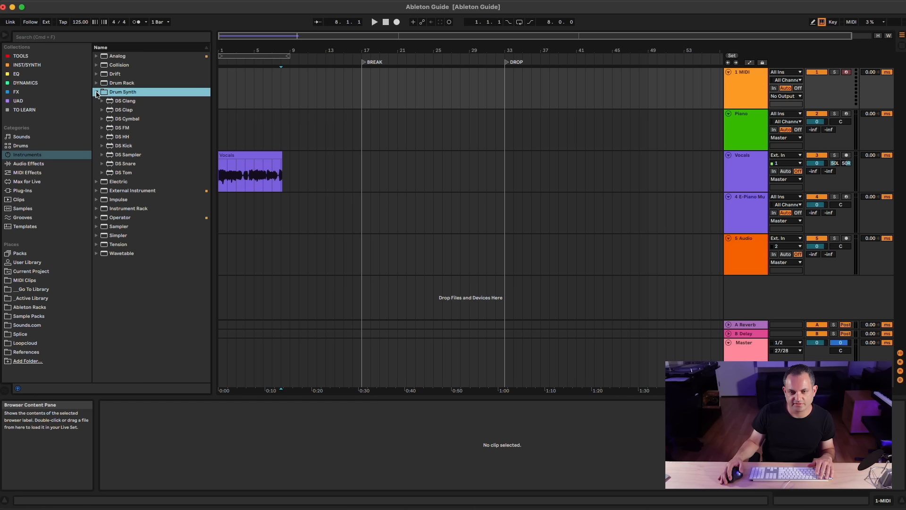
click(112, 111)
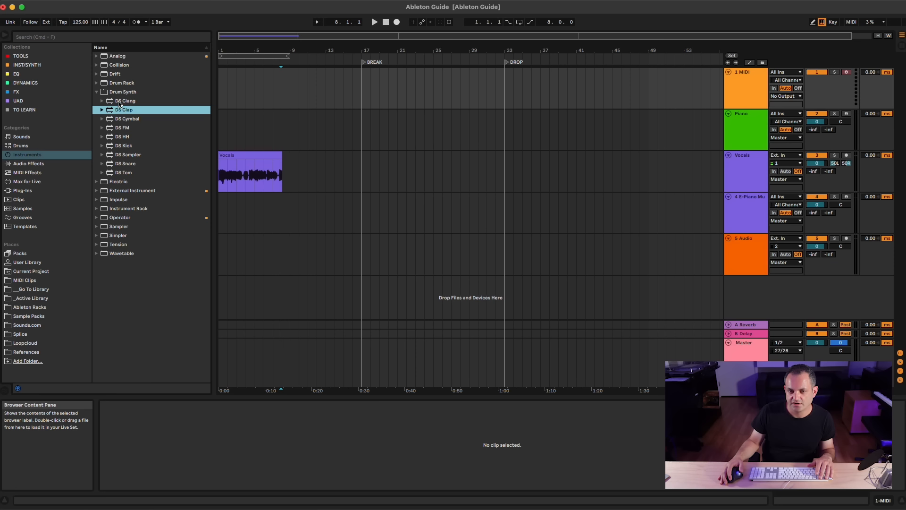
double_click(118, 114)
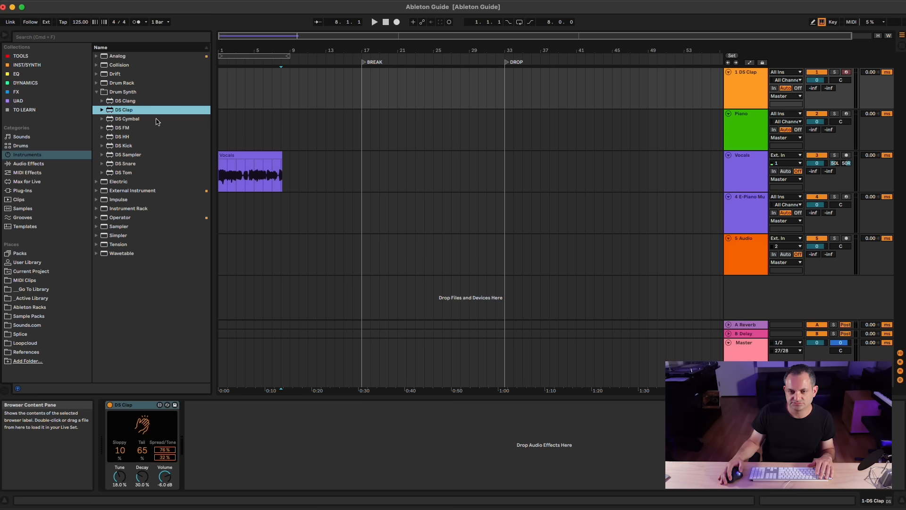
Insert a new MIDI track below the DS Clap track and load the DS Kick drum synth onto it
click(741, 93)
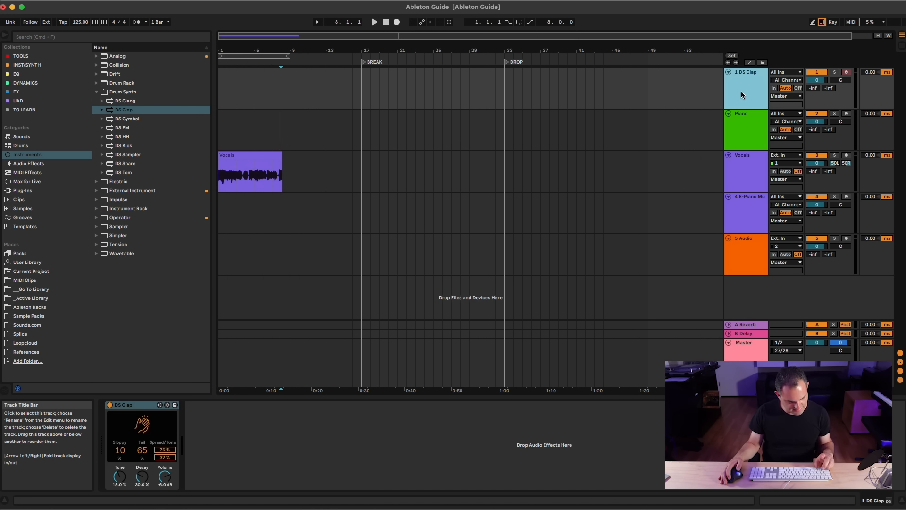
key(super+shift+t)
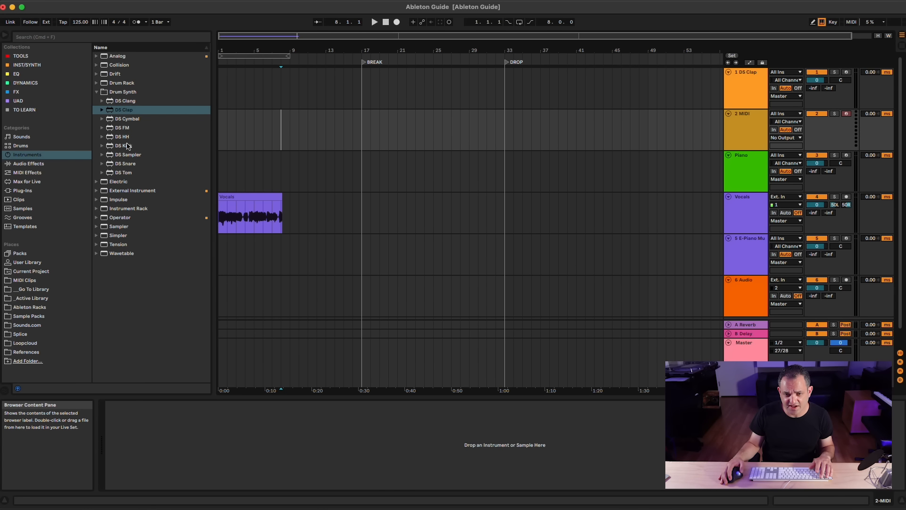
click(126, 147)
drag(224, 137, 248, 131)
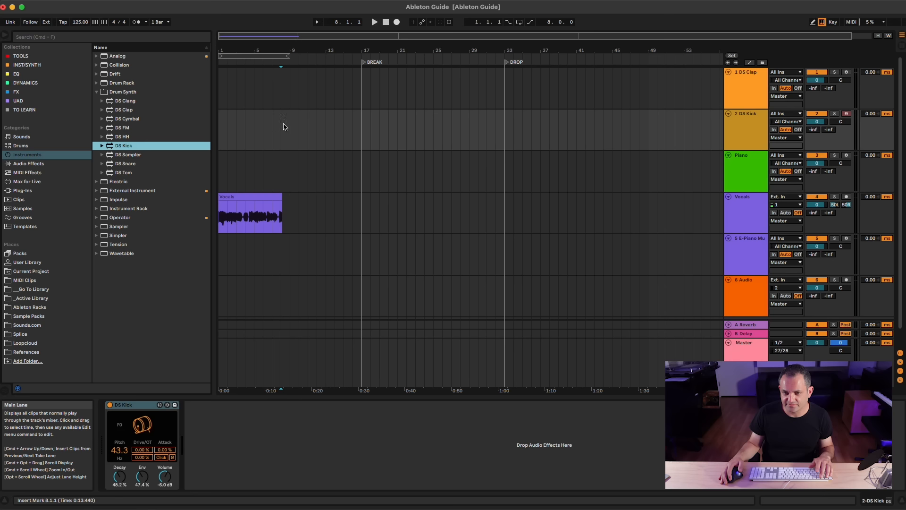
Insert an empty MIDI clip spanning bars 1 to 8 on the DS Kick track and enlarge the note editor
drag(290, 125, 218, 128)
right_click(248, 126)
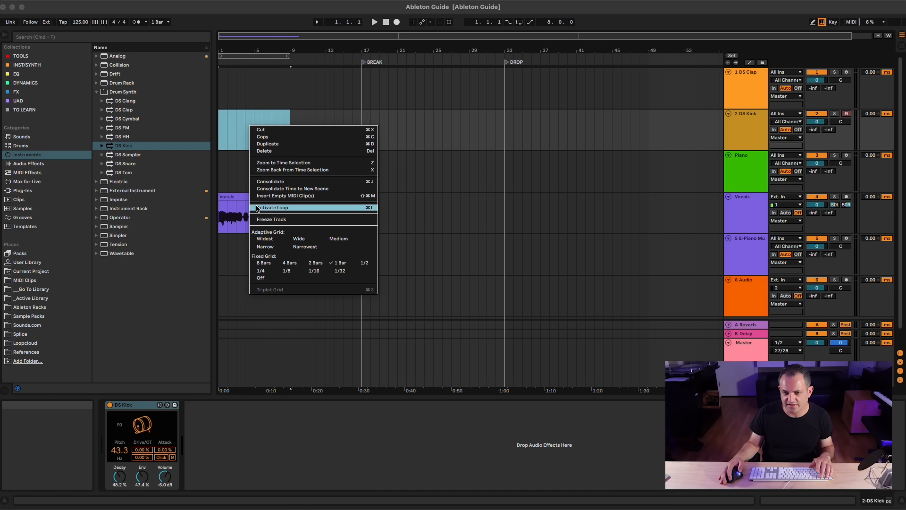
click(255, 198)
click(249, 330)
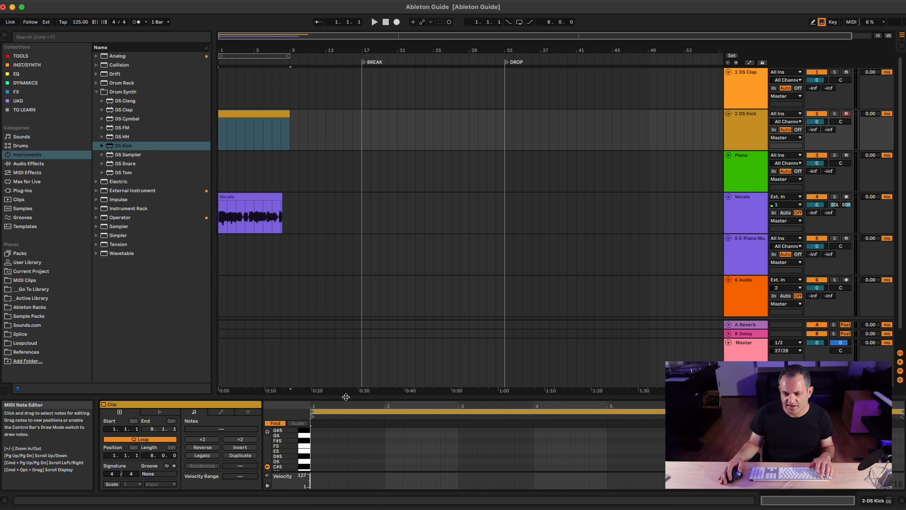
drag(345, 398, 345, 317)
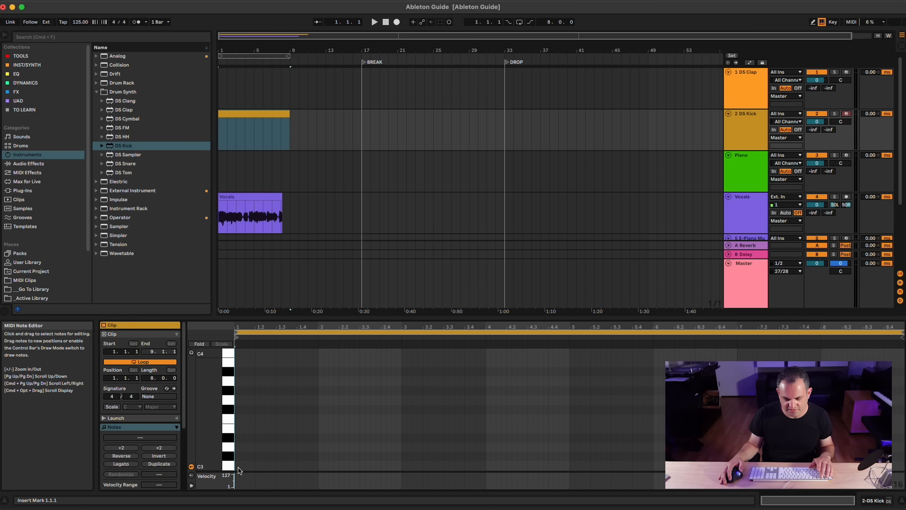
Add four C3 kick notes, one on each beat of bar 1 in the DS Kick clip
double_click(237, 467)
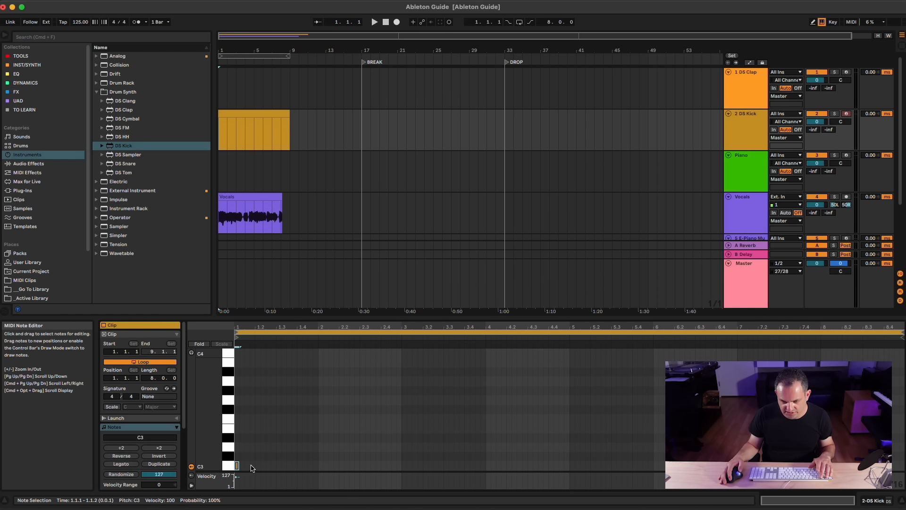
double_click(258, 466)
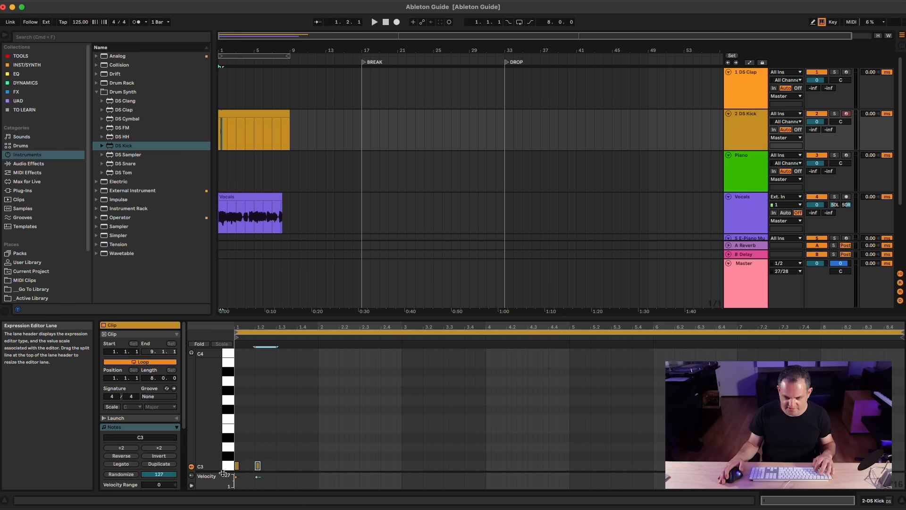
double_click(278, 466)
double_click(299, 466)
double_click(320, 466)
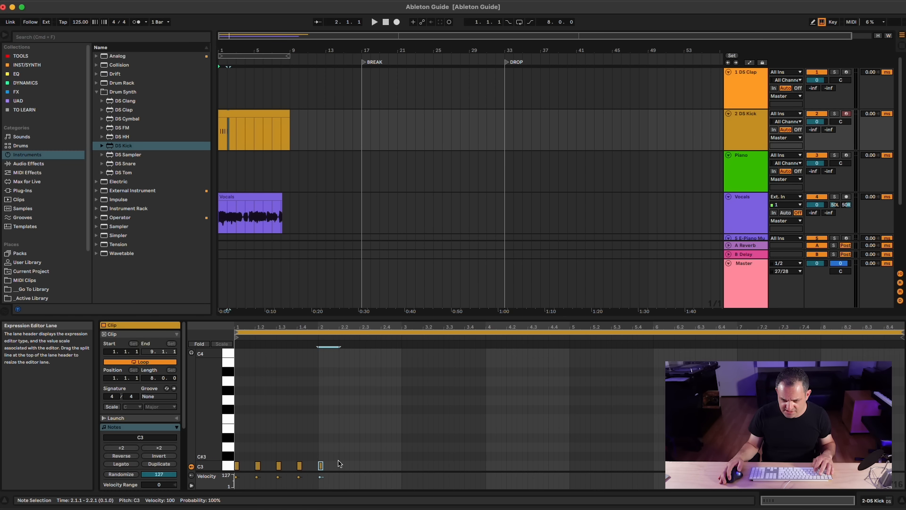
key(super+z)
Duplicate the kick notes of bar 1 through to the end of bar 8
drag(320, 462, 180, 471)
key(super+d)
key(super+d)
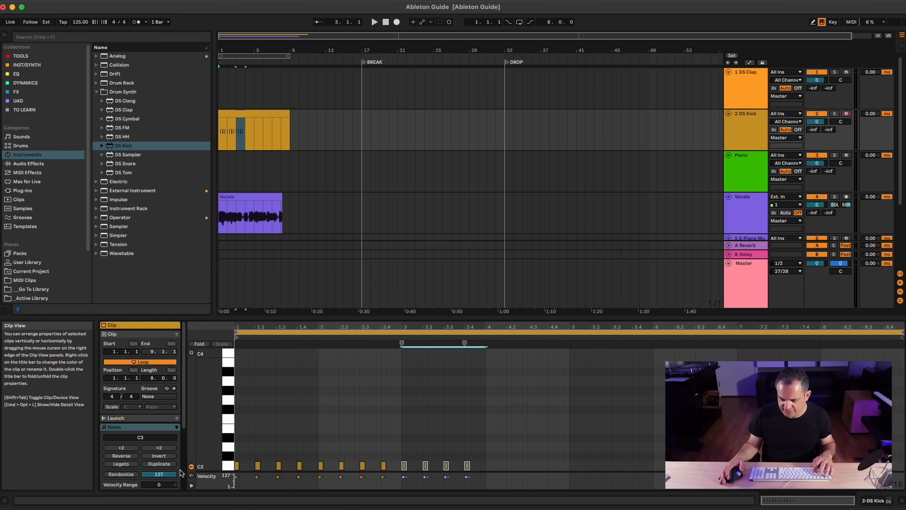
key(super+d)
key(super+d)
key(super+d)
key(super+d)
key(super+d)
Play the kick pattern while muting the Vocals track and lowering its volume to -9.0 dB, and stop playback
key(space)
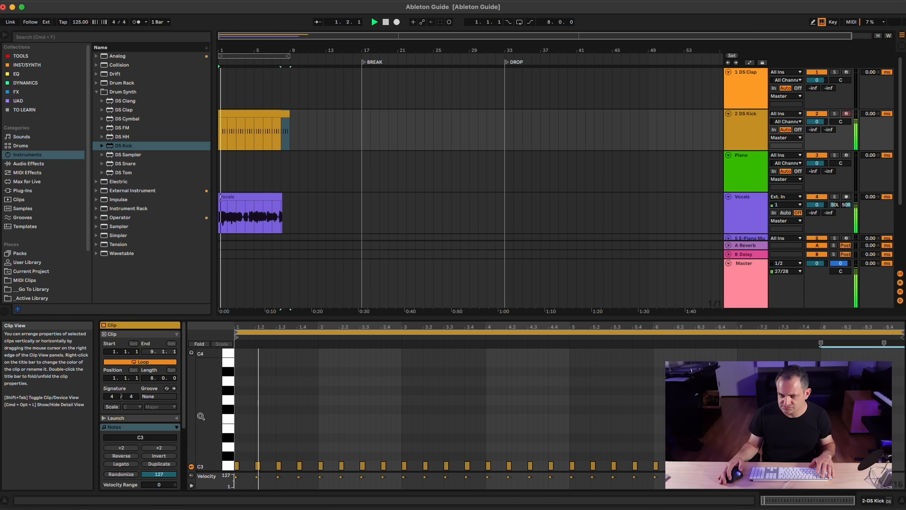
click(817, 197)
drag(817, 205, 817, 222)
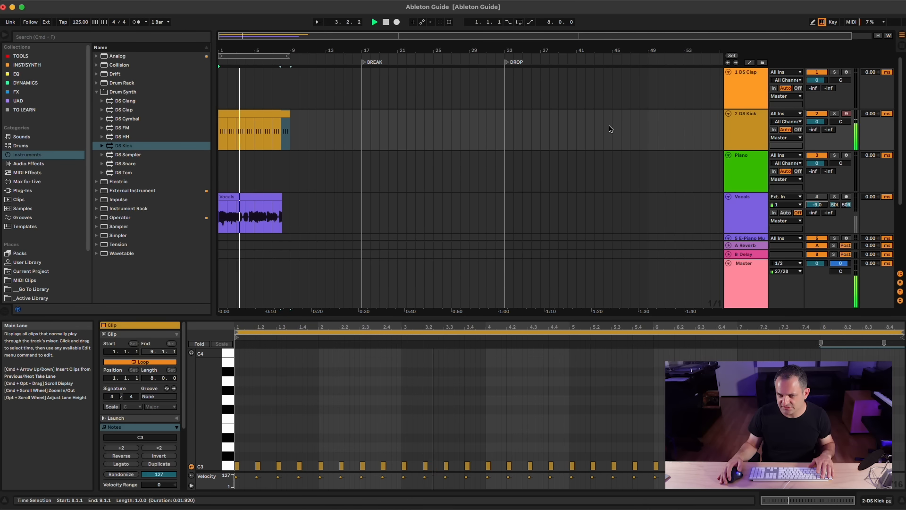
click(331, 86)
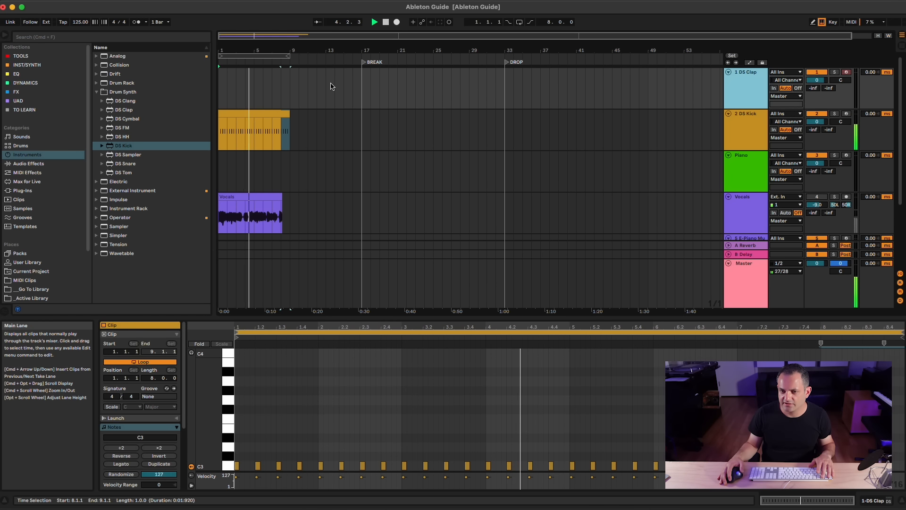
key(space)
Insert an empty MIDI clip spanning bars 1 to 8 on the DS Clap track
drag(291, 95, 196, 87)
right_click(249, 92)
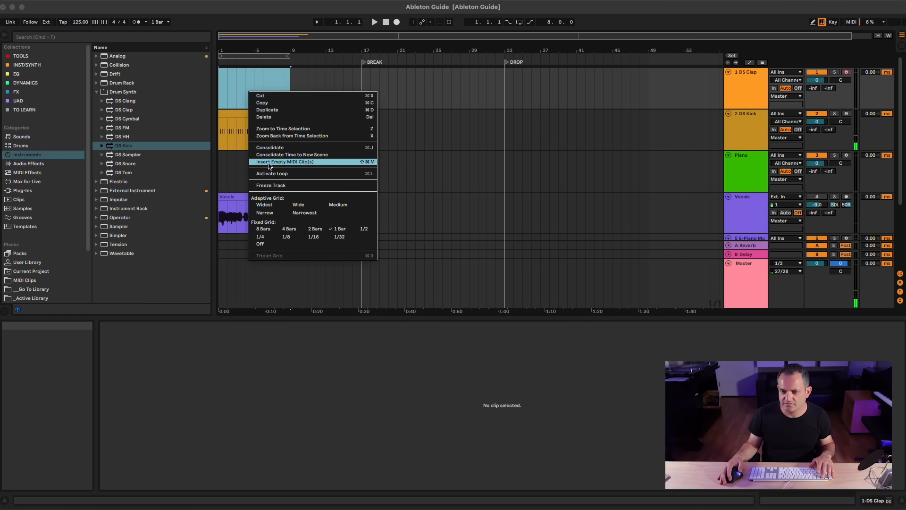
click(269, 162)
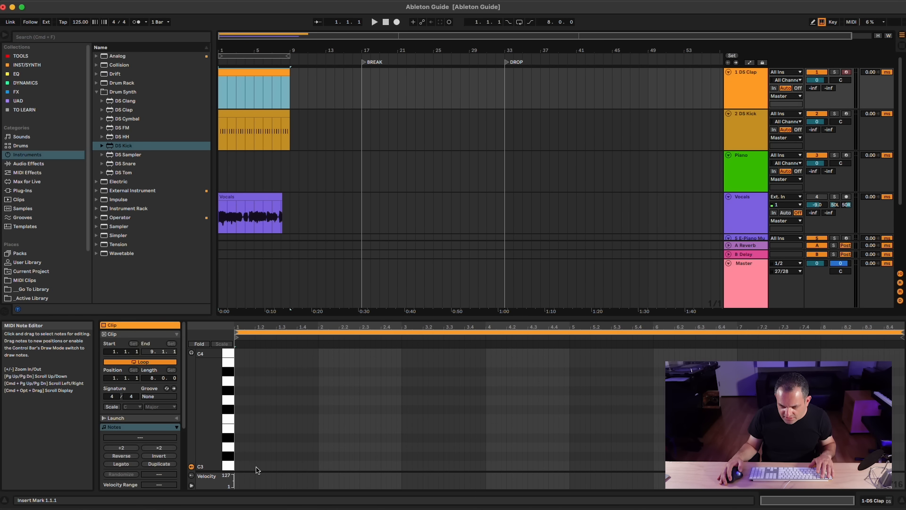
Add C3 clap notes on beats 2 and 4 of bar 1 and duplicate that bar through bar 8
double_click(257, 466)
double_click(299, 466)
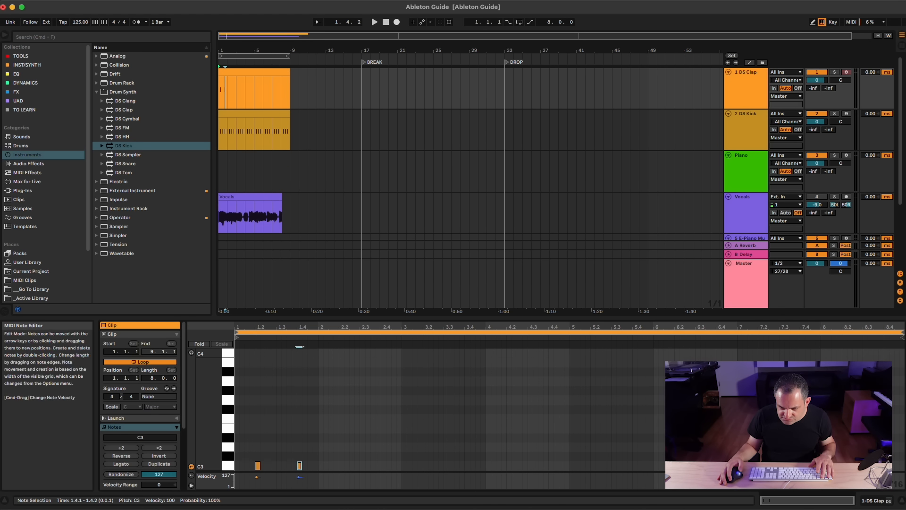
drag(319, 466, 153, 479)
key(super+d)
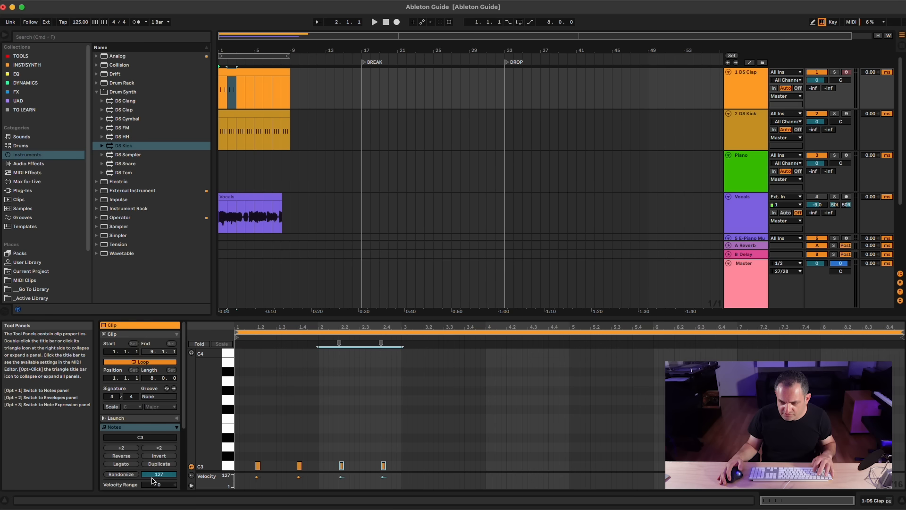
key(super+d)
key(super+d)
key(super+d)
key(super+d)
key(super+d)
key(super+d)
Play the drum pattern and lower the volume of the DS Clap and DS Kick tracks together to -3.0 dB
key(space)
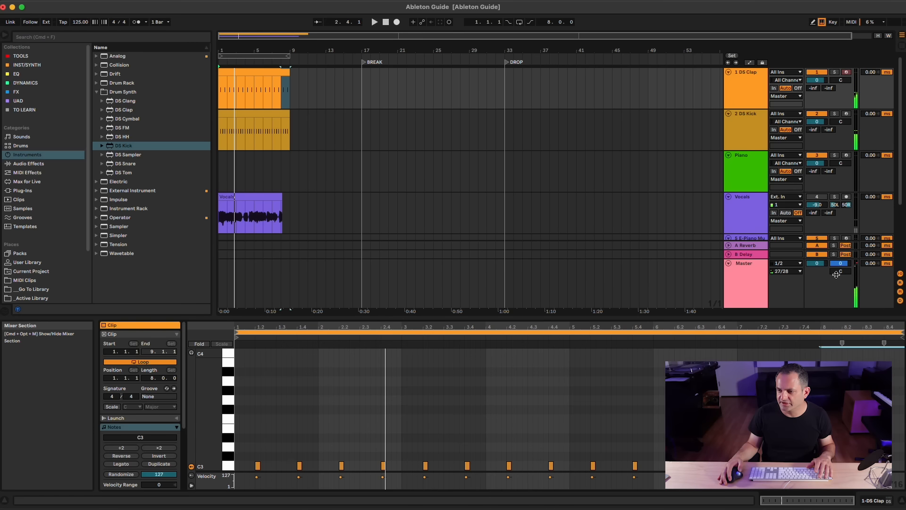
click(745, 137)
shift+click(754, 97)
drag(817, 80, 817, 88)
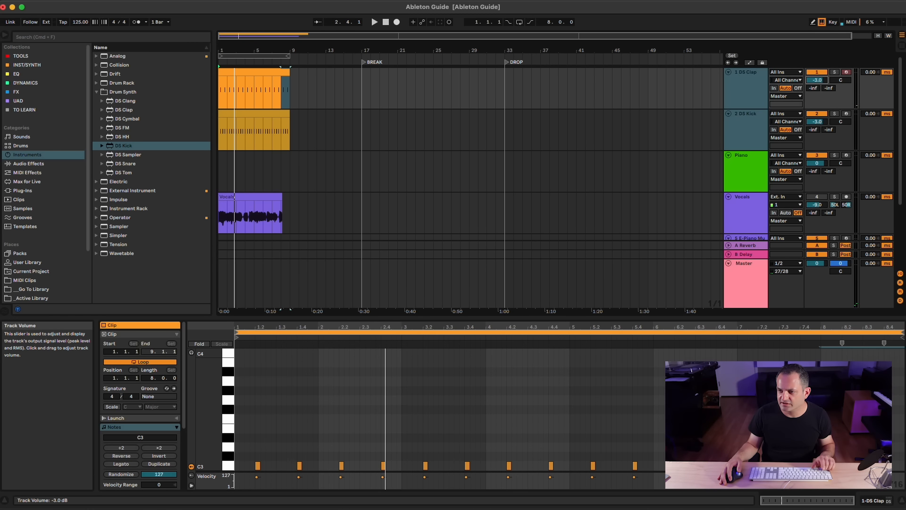
Rename the DS Kick track as Kick
key(space)
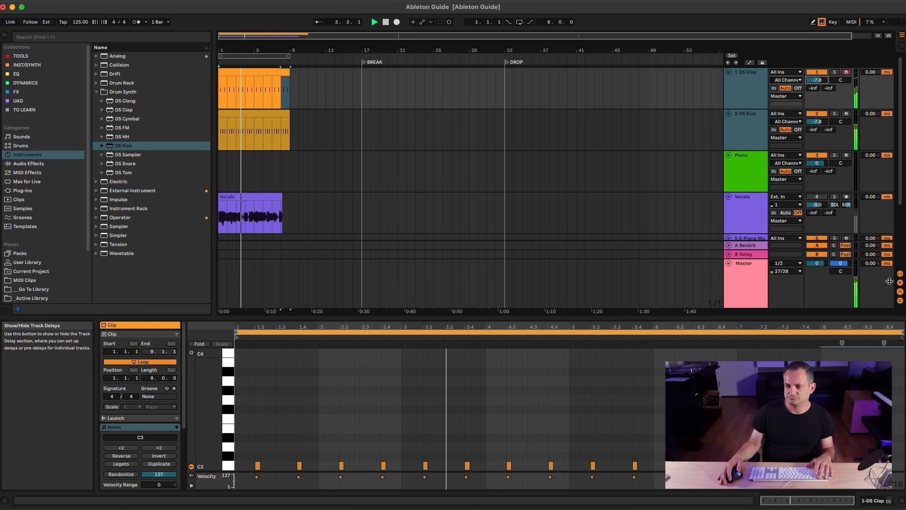
click(736, 184)
click(734, 134)
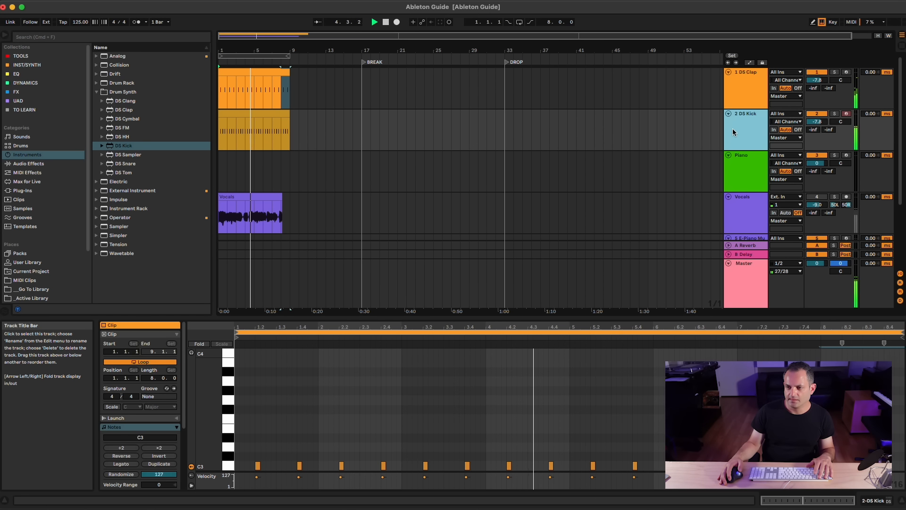
key(super+r)
text(K)
right_click(734, 130)
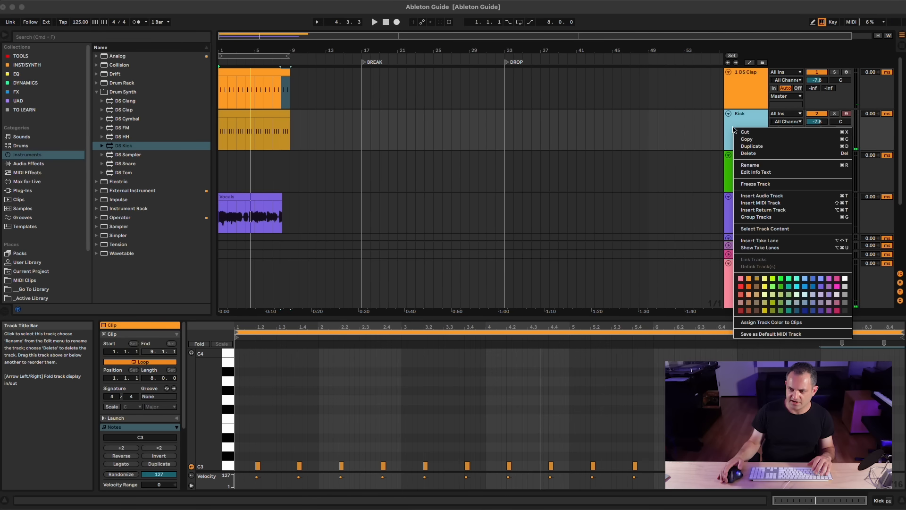
key(Escape)
Rename the DS Clap track as Clap
click(756, 92)
key(super+r)
text(C)
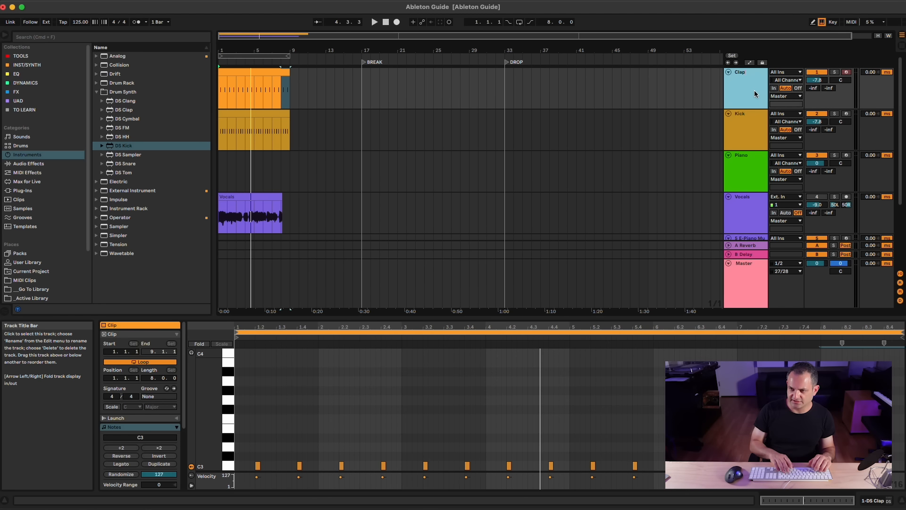
Fold all tracks in the arrangement and move the Kick track above Clap
click(749, 132)
alt+click(728, 115)
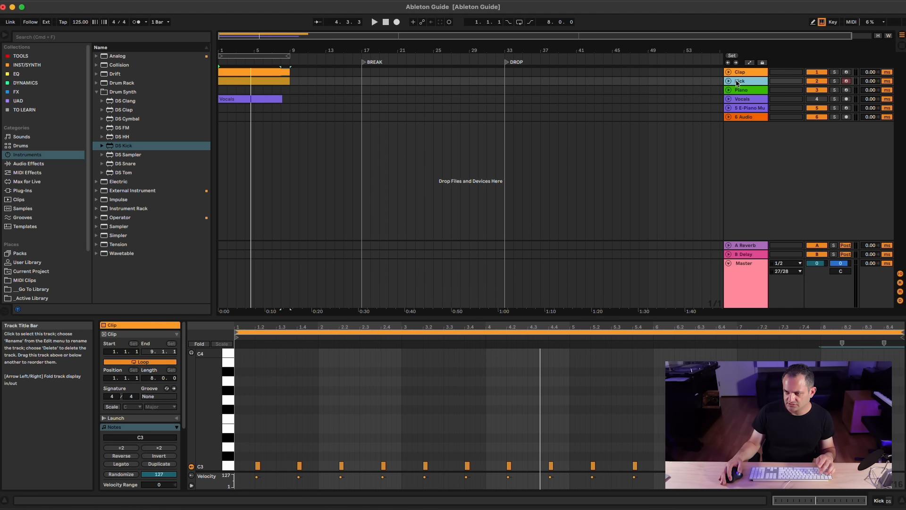
drag(737, 83, 738, 74)
Color the Kick and Clap tracks pink and assign that track color to their clips
right_click(742, 83)
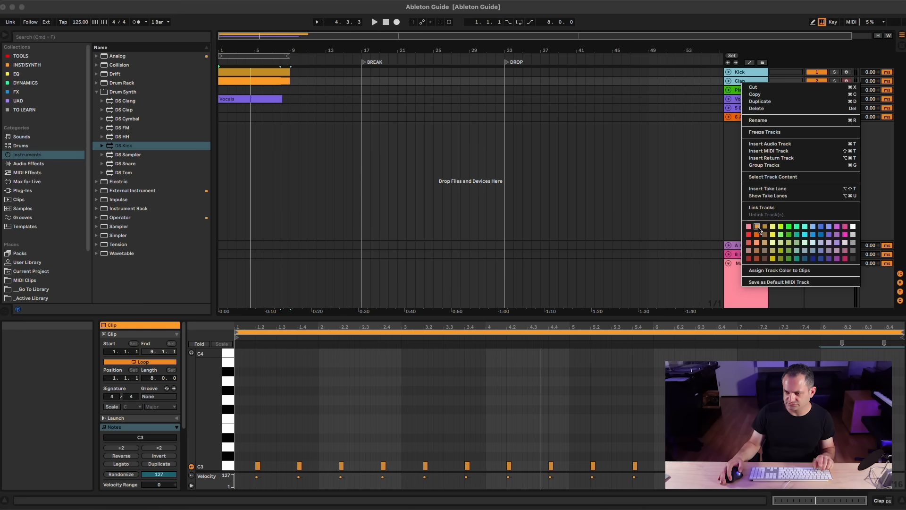
click(750, 228)
right_click(740, 75)
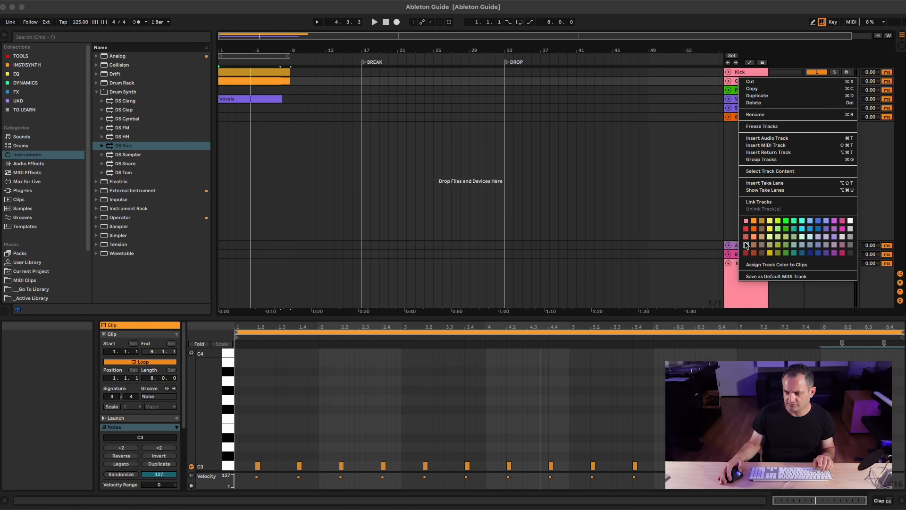
click(751, 265)
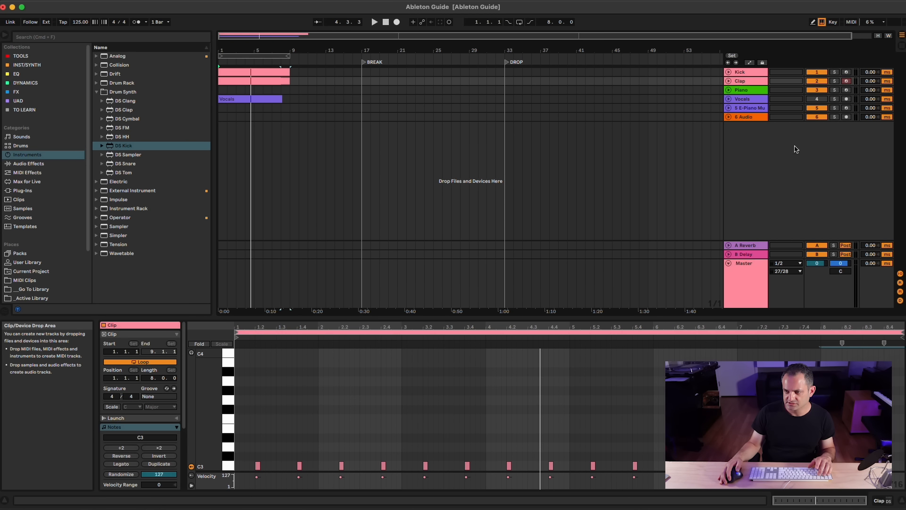
Unfold the Piano and E-Piano tracks and color the E-Piano track the same green as Piano
click(744, 100)
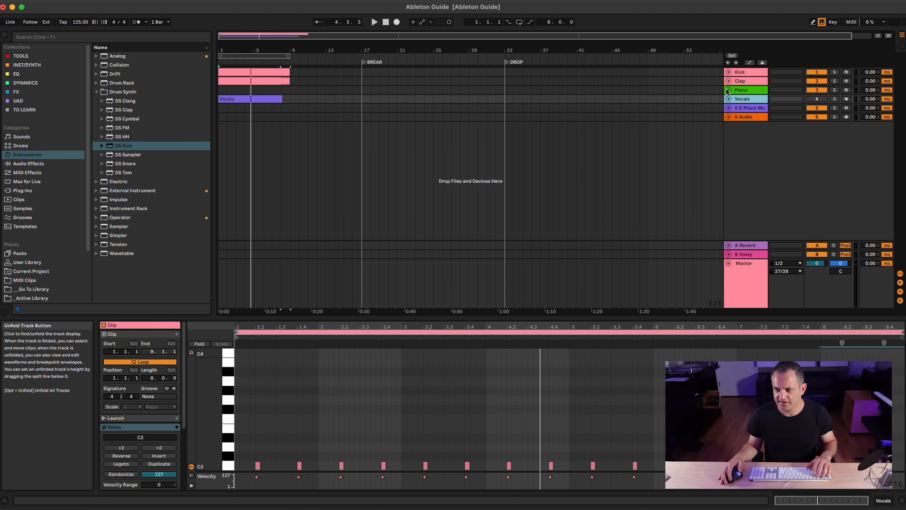
click(728, 90)
click(744, 140)
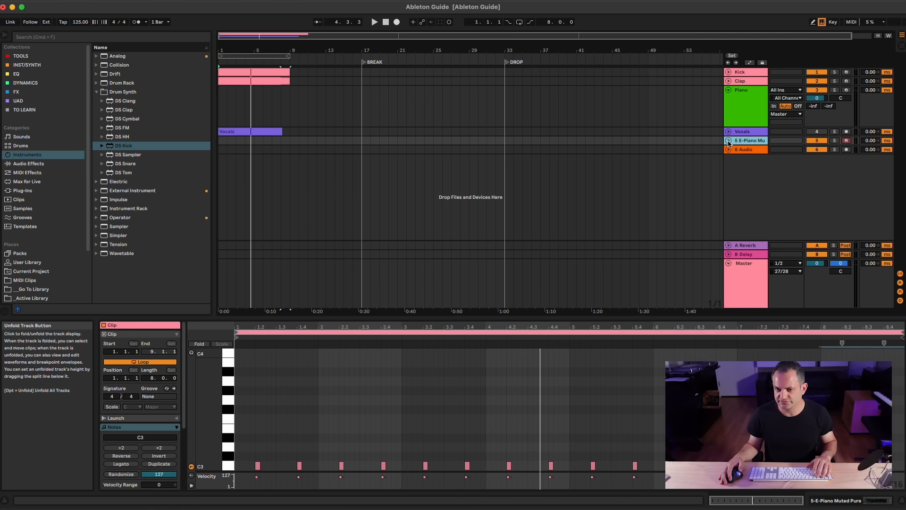
click(729, 140)
right_click(754, 144)
click(747, 157)
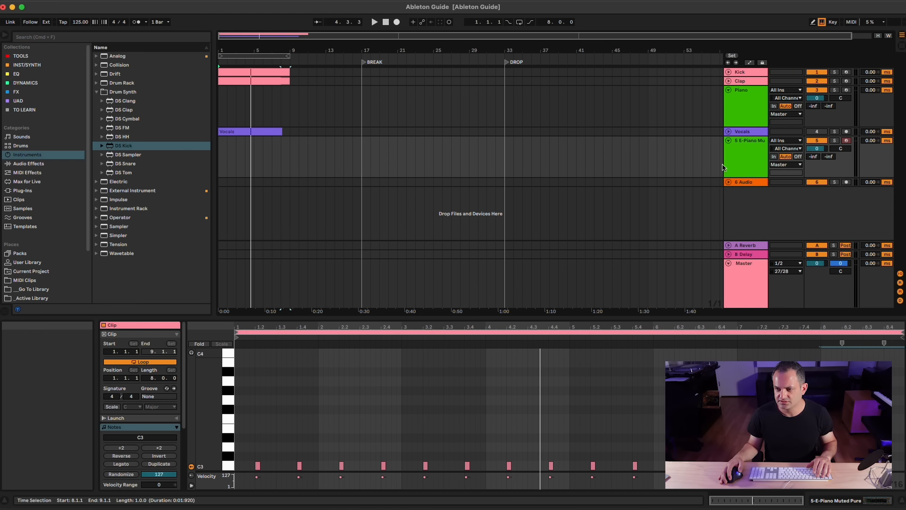
Rename the Piano track holding the Organ Vibrato device as Organ
click(754, 94)
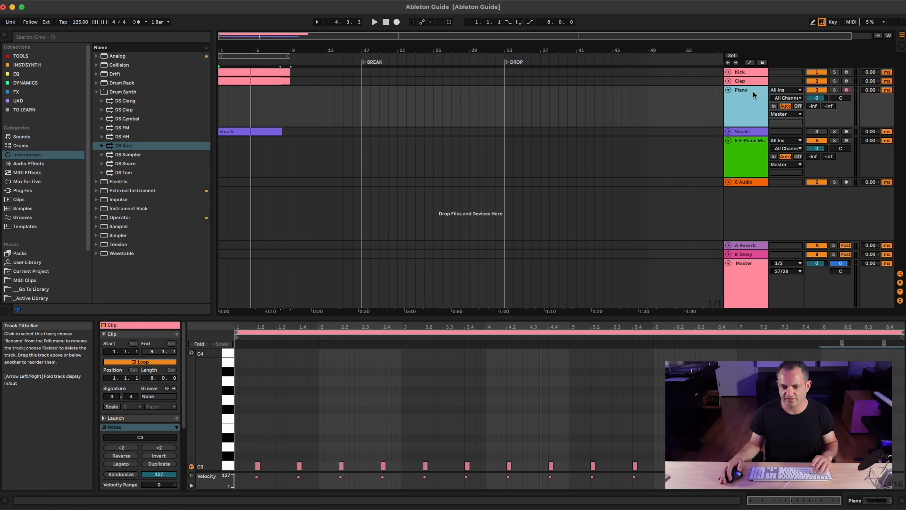
key(super+r)
text(O)
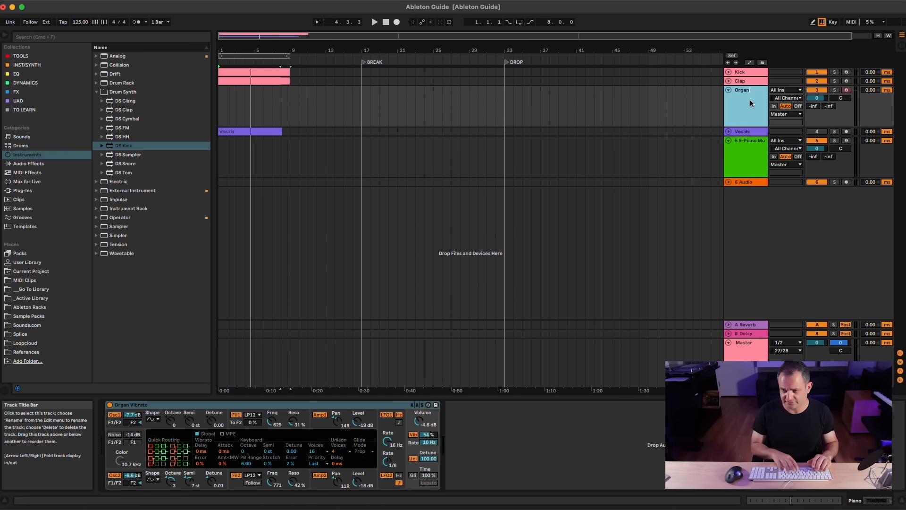
Rename the E-Piano track as Piano and move it directly above the Organ track
click(736, 142)
key(super+r)
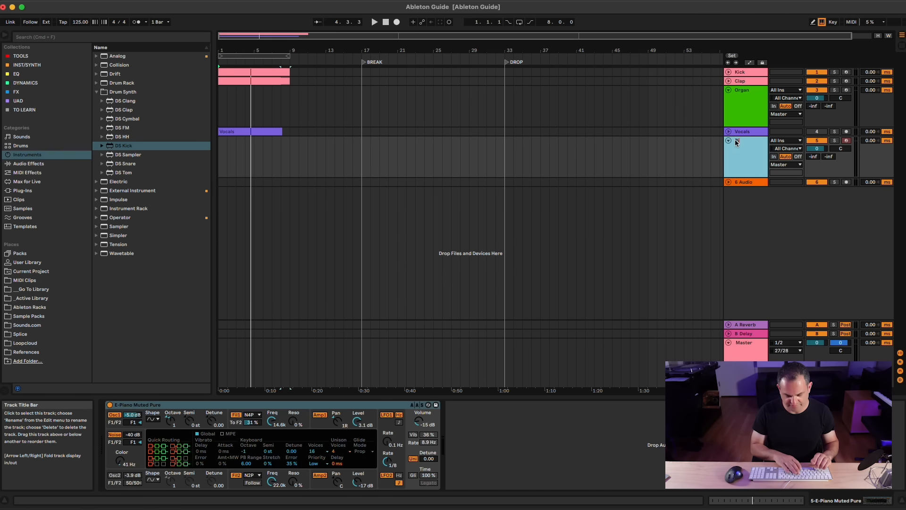
text(Piano)
key(Return)
drag(737, 142, 737, 92)
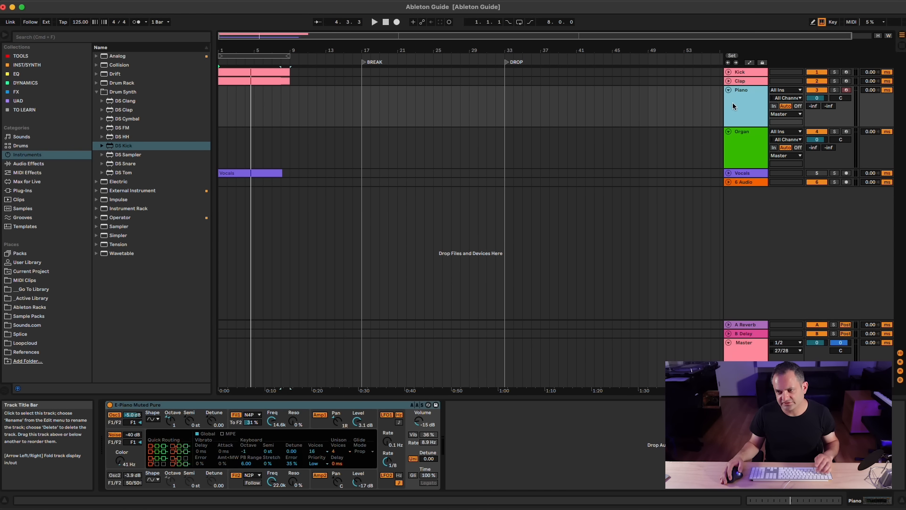
Fold all tracks and delete the empty 6 Audio track
alt+click(728, 91)
click(737, 118)
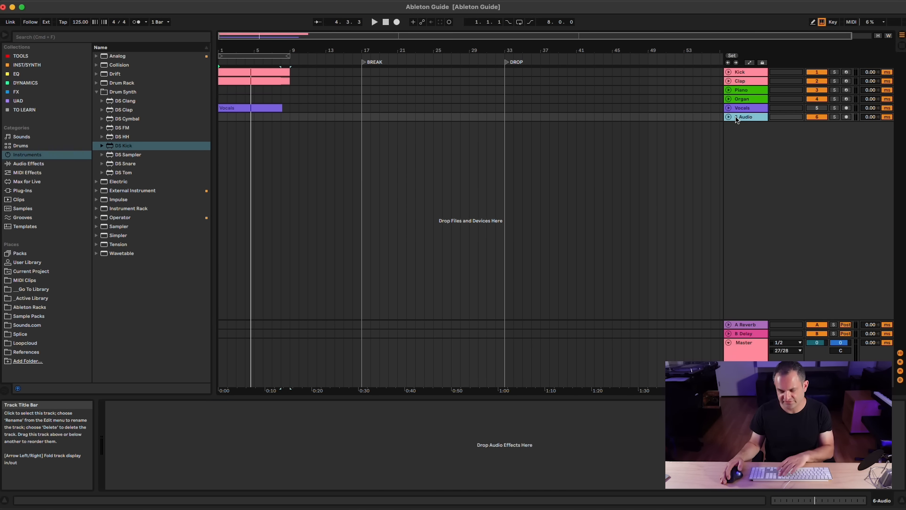
key(Delete)
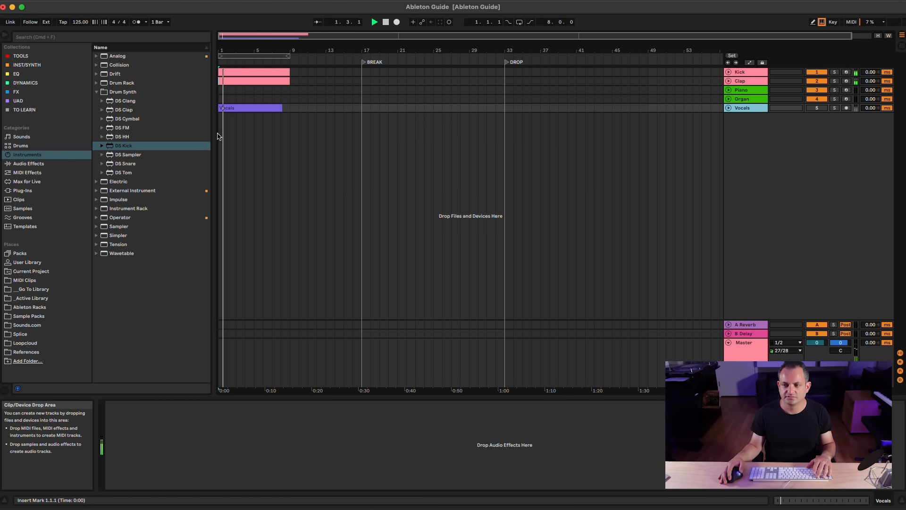
Activate the Vocals track, unfold it and play the arrangement from the start
click(815, 109)
key(space)
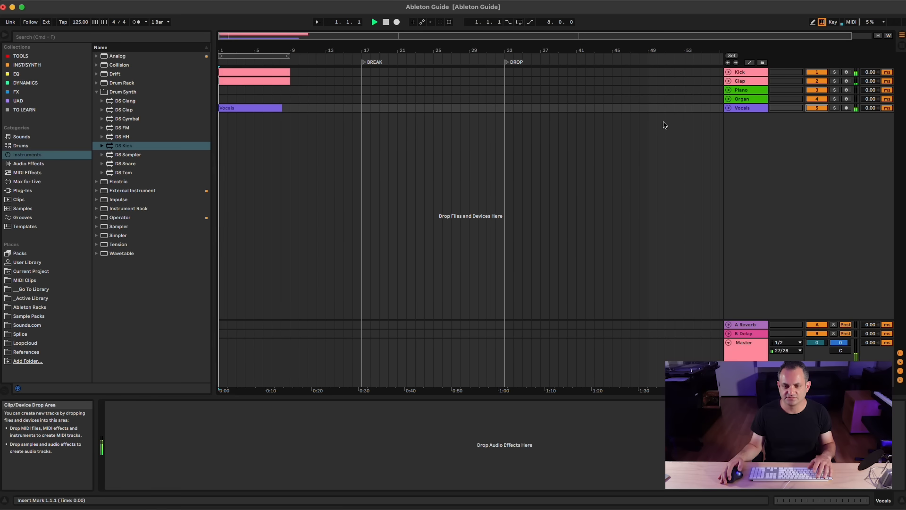
click(729, 108)
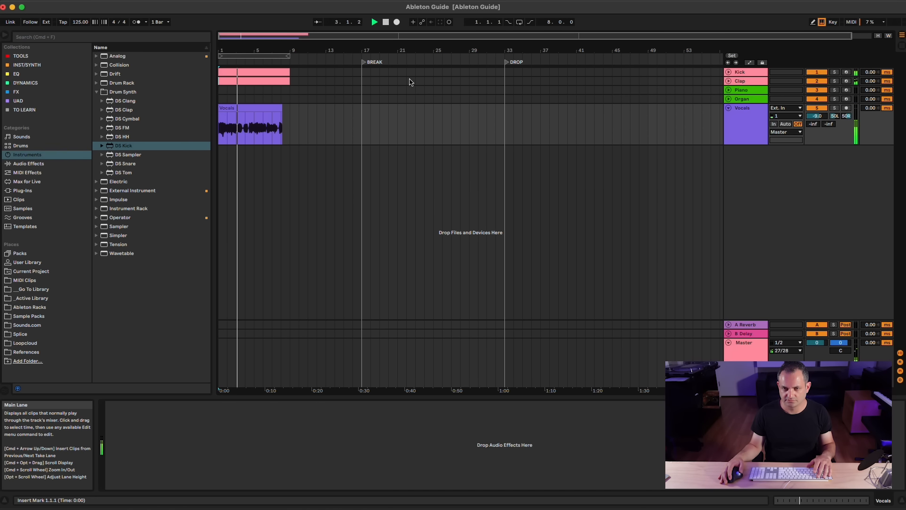
drag(225, 47, 226, 74)
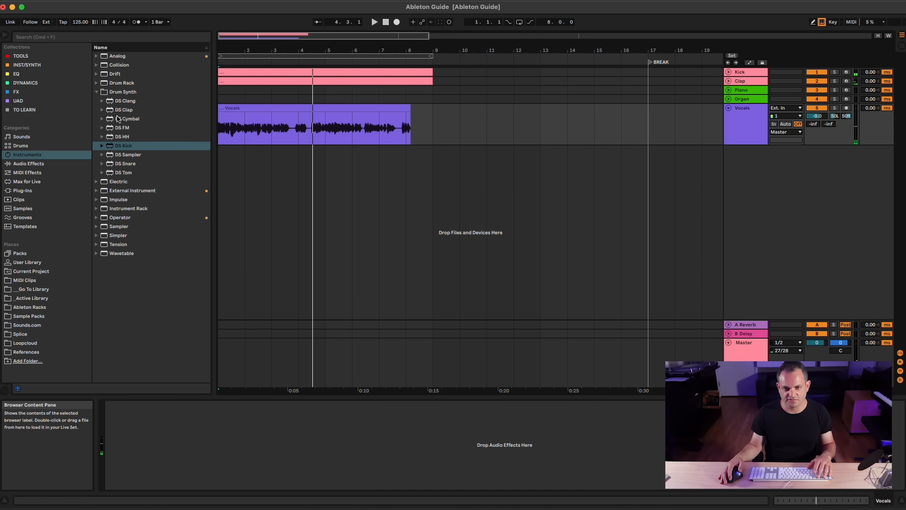
Audition Analog's Synth Lead presets, including Badass Lead, Metalic Lead, Nasal Mod Lead, Saw Detune Sync Lead, Square Sync Lead and Sweet Lead
click(121, 164)
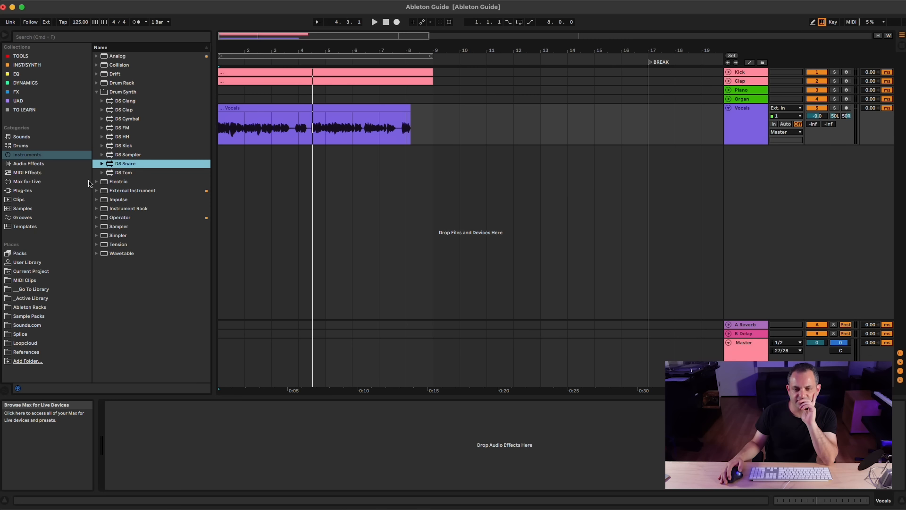
click(95, 56)
click(101, 101)
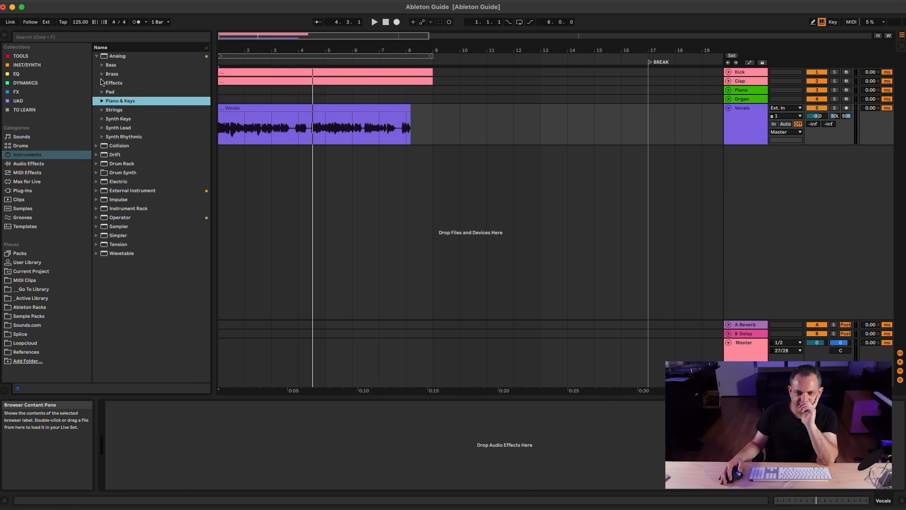
click(101, 128)
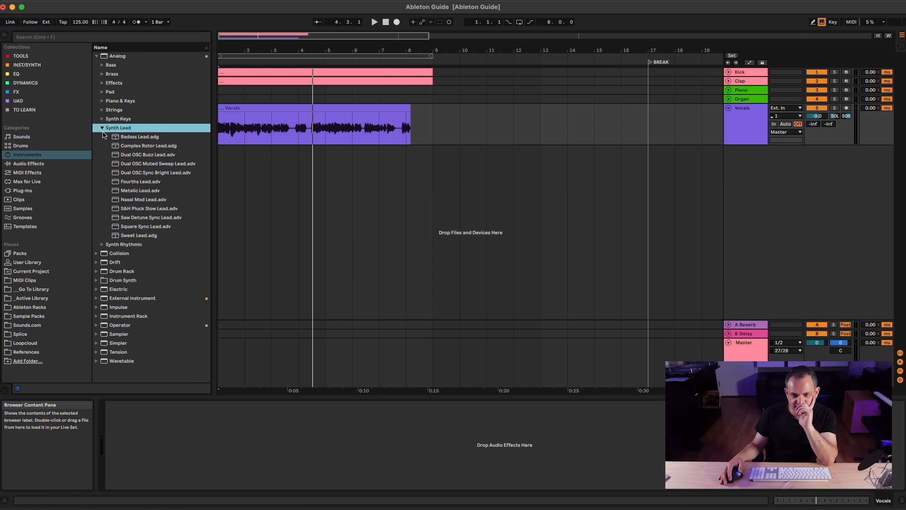
click(123, 138)
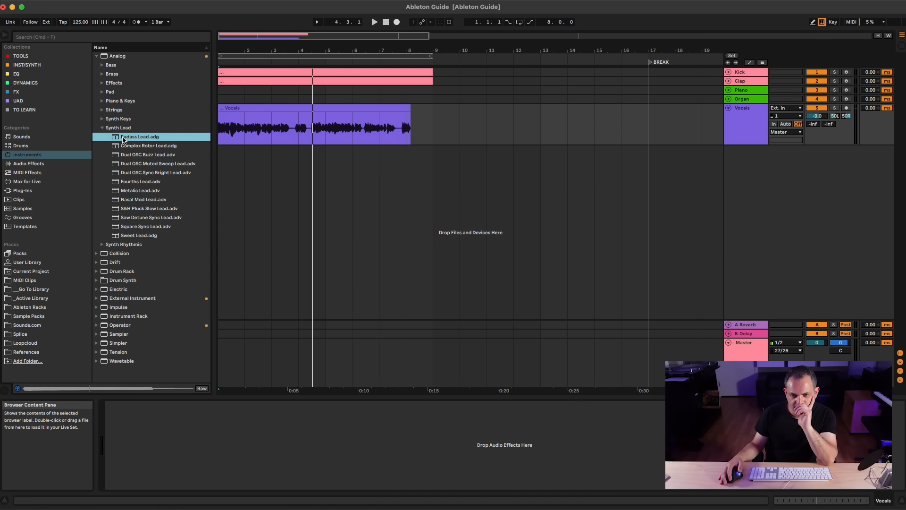
click(125, 192)
click(125, 200)
click(126, 219)
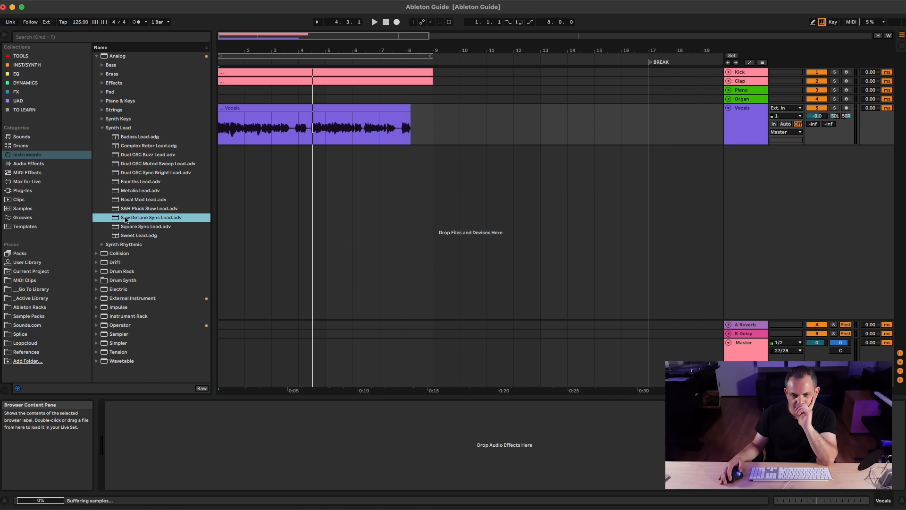
click(126, 228)
click(126, 236)
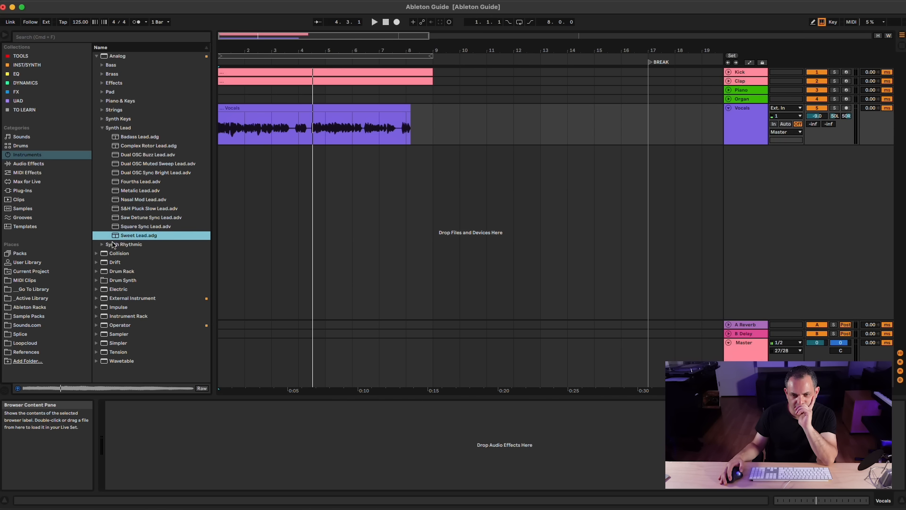
Add the Sweet Lead preset as a new MIDI track below Vocals and unfold the track
drag(290, 191, 284, 191)
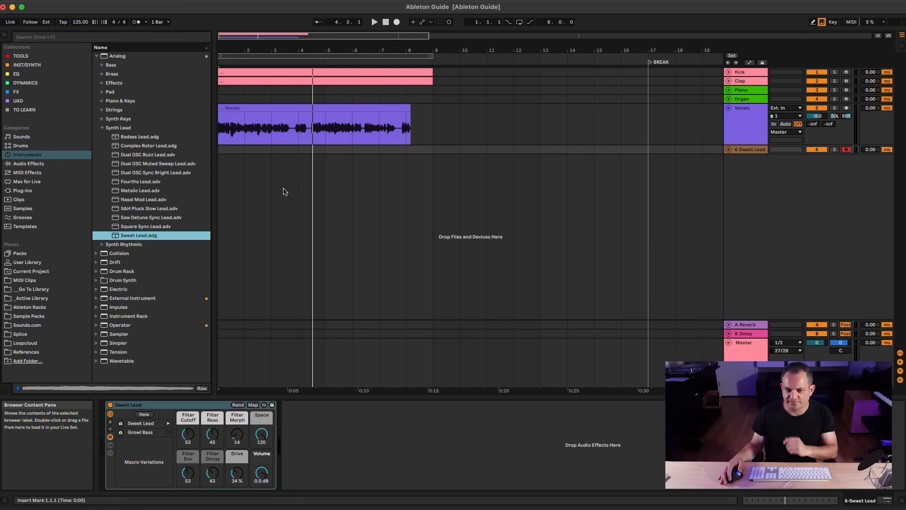
key(space)
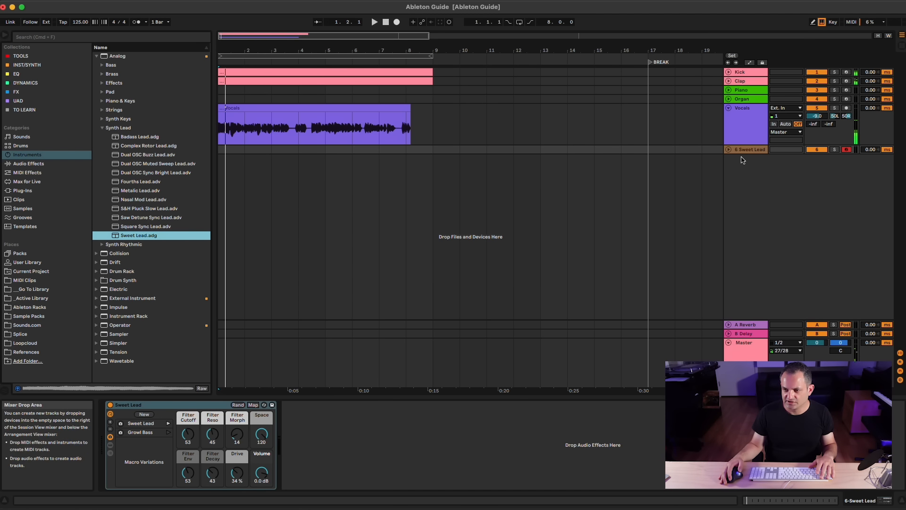
click(729, 150)
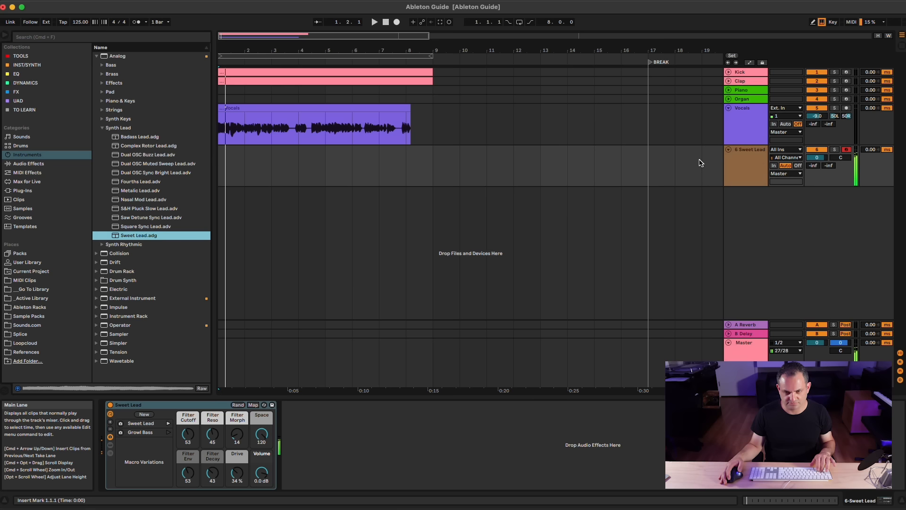
Insert an empty two-bar MIDI clip at the start of the Sweet Lead track
drag(273, 162, 222, 164)
right_click(249, 168)
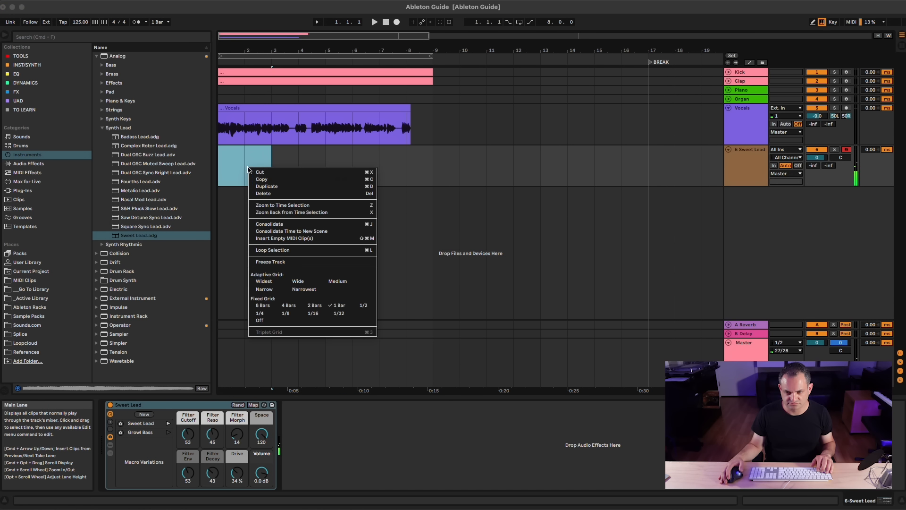
click(276, 238)
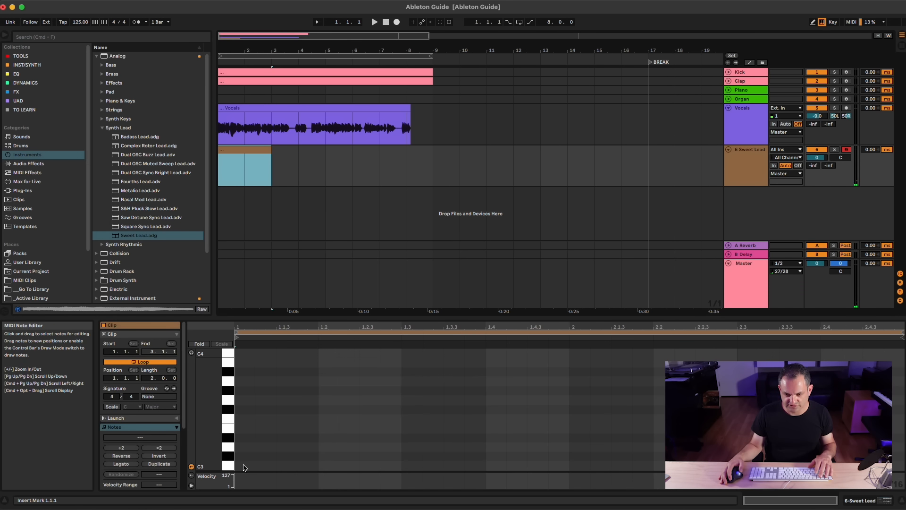
Add a sixteenth-note C3 to the Sweet Lead clip, play it back and move the note to 1.1.3
double_click(262, 467)
key(space)
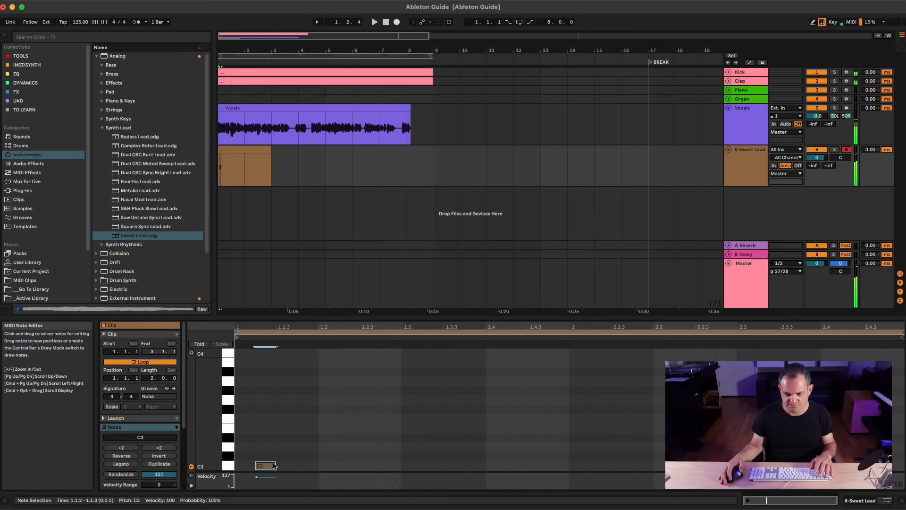
key(space)
drag(268, 467, 289, 467)
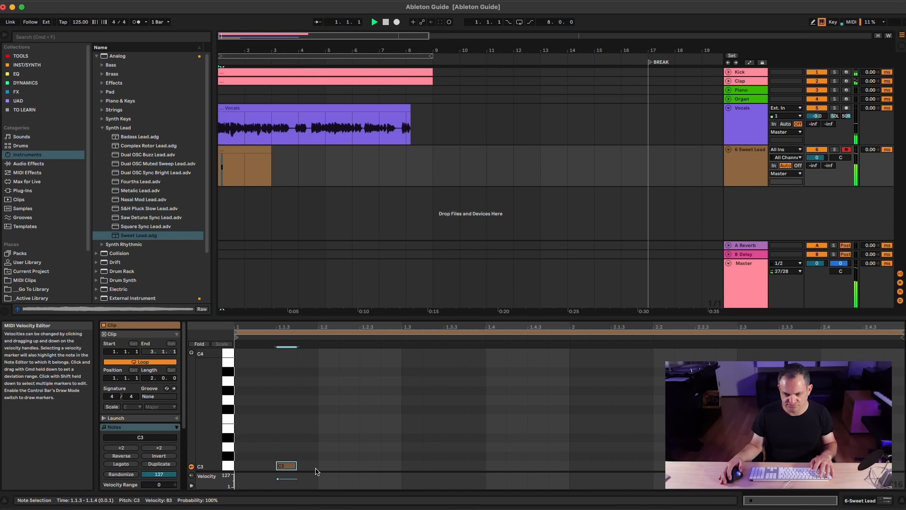
Lower the Sweet Lead track's volume to -16.5 dB and show the track's devices
drag(817, 157, 792, 177)
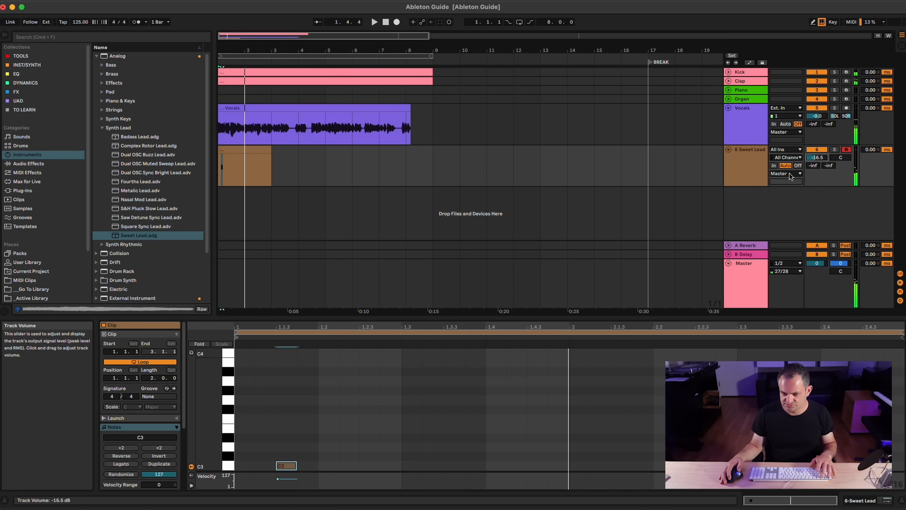
key(shift+Tab)
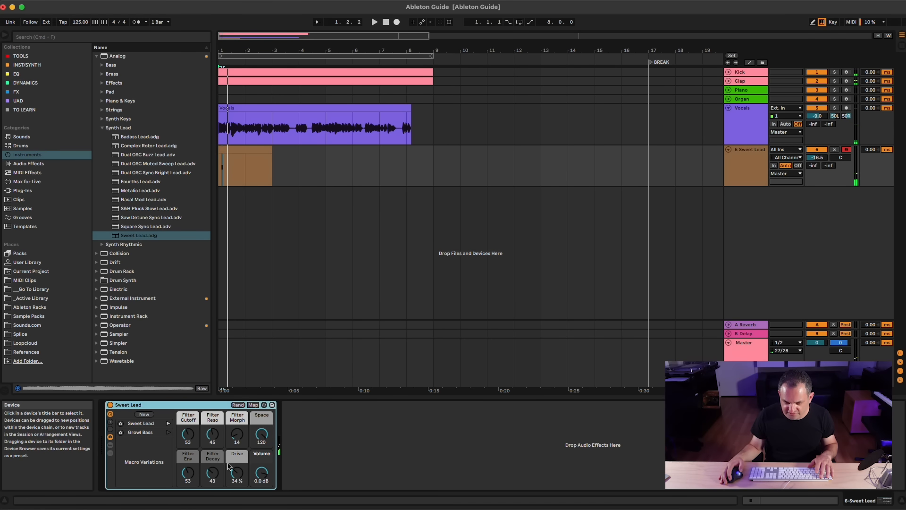
Set the Sweet Lead rack's Filter Cutoff to 39, Drive to 33% and Filter Decay to 27, and play it back
drag(188, 434, 188, 447)
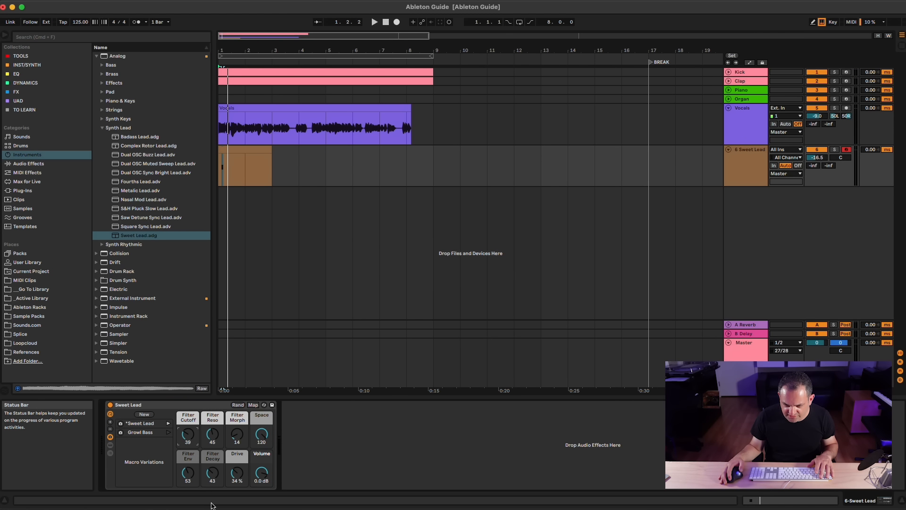
drag(231, 478, 232, 479)
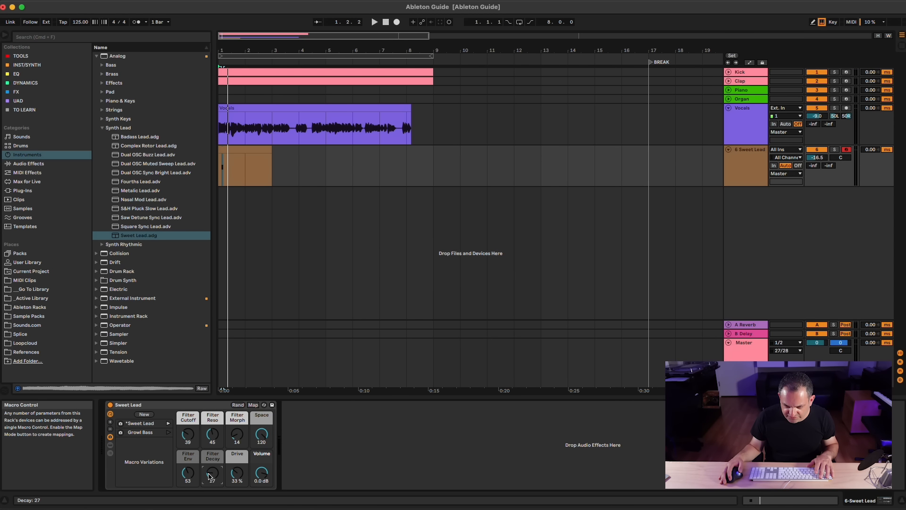
key(space)
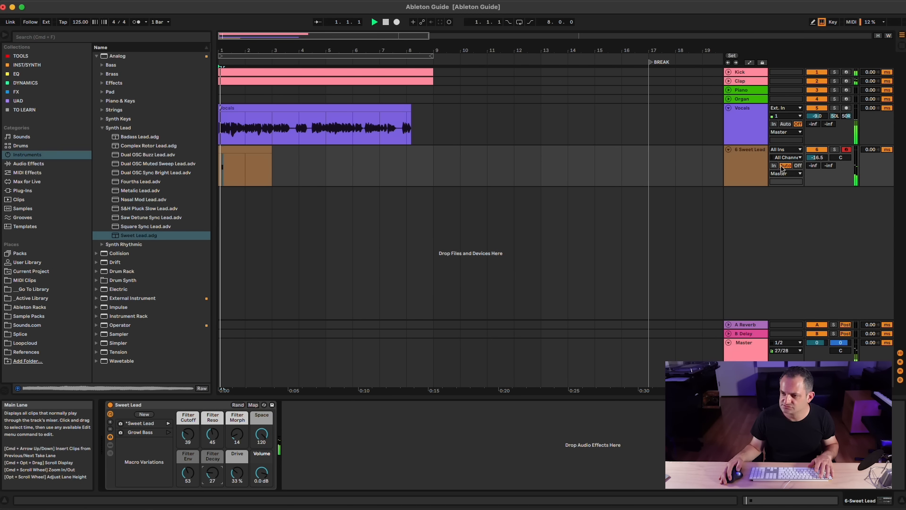
Raise the Sweet Lead track's volume to -11.8 dB and its Filter Cutoff macro to 43 while auditioning
key(space)
key(space)
drag(815, 158, 816, 151)
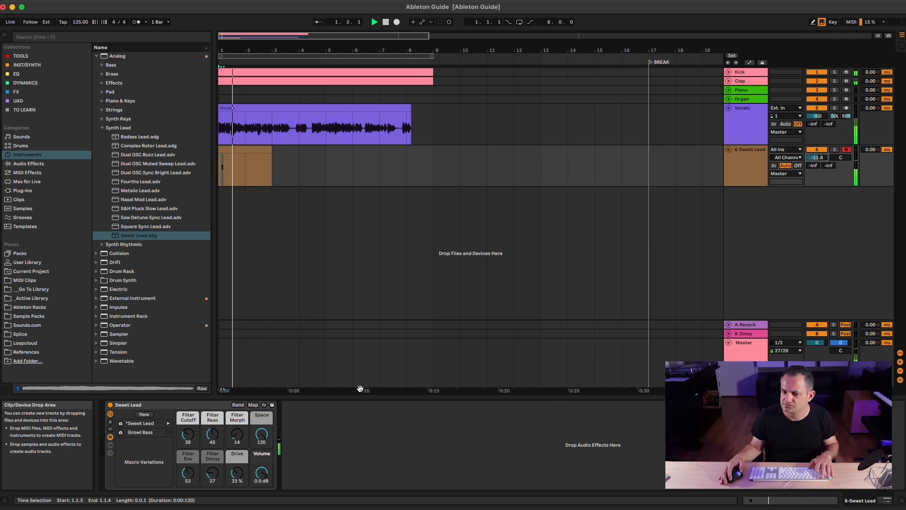
key(space)
key(space)
drag(188, 434, 187, 430)
key(space)
Duplicate the first bar of the Sweet Lead clip seven times to fill bars 1 through 8, and audition the result
drag(246, 168, 199, 167)
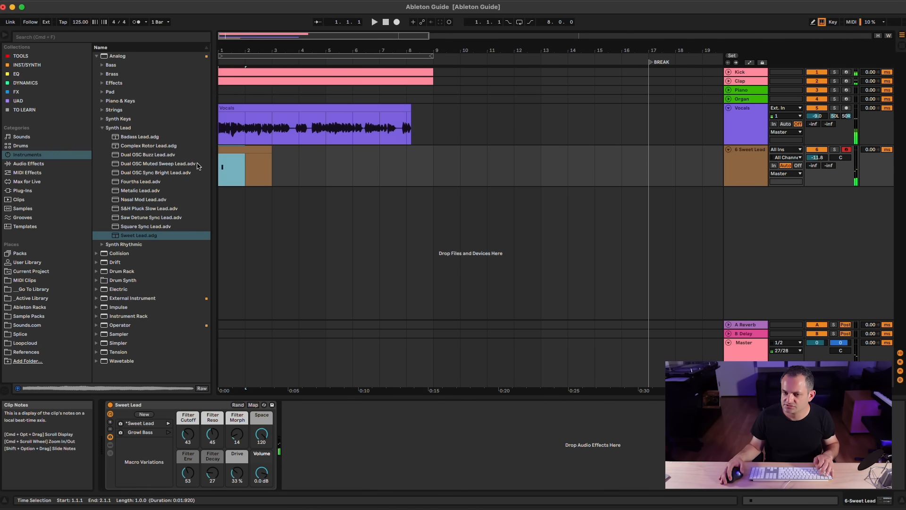
key(super+d)
key(super+d)
key(super+d)
key(super+d)
key(super+d)
key(super+d)
key(super+d)
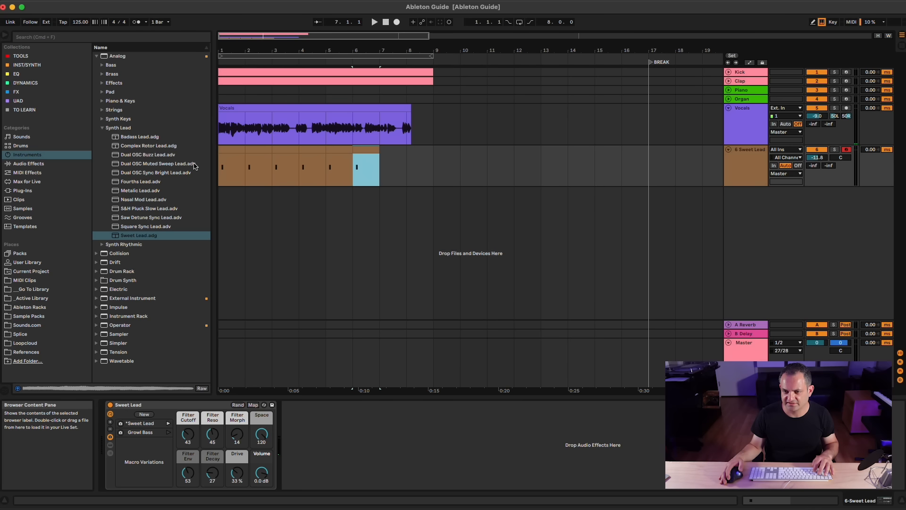
key(space)
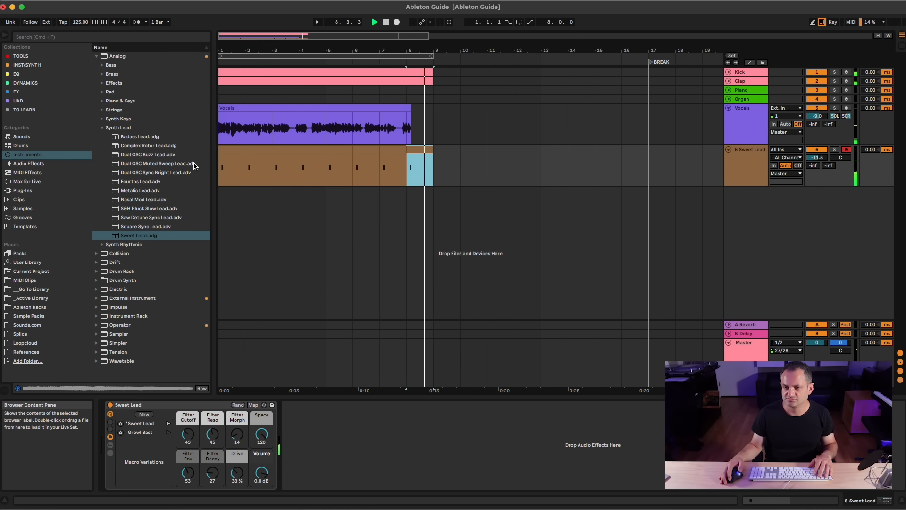
key(space)
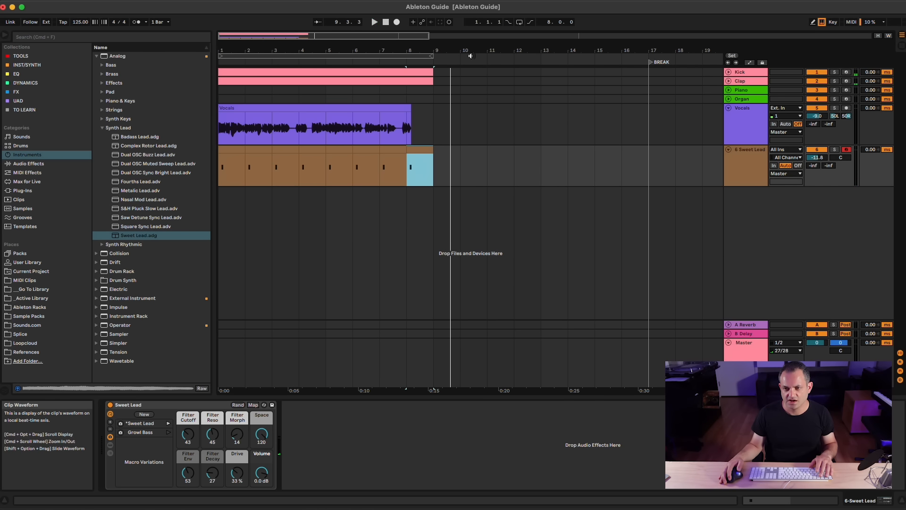
Turn on the eight-bar arrangement loop, play it and deactivate the Vocals track
drag(433, 128, 202, 127)
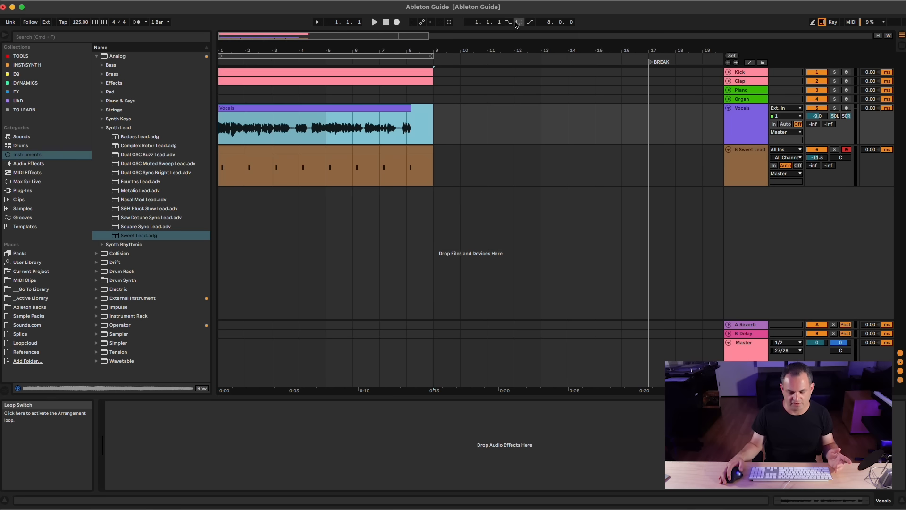
click(518, 22)
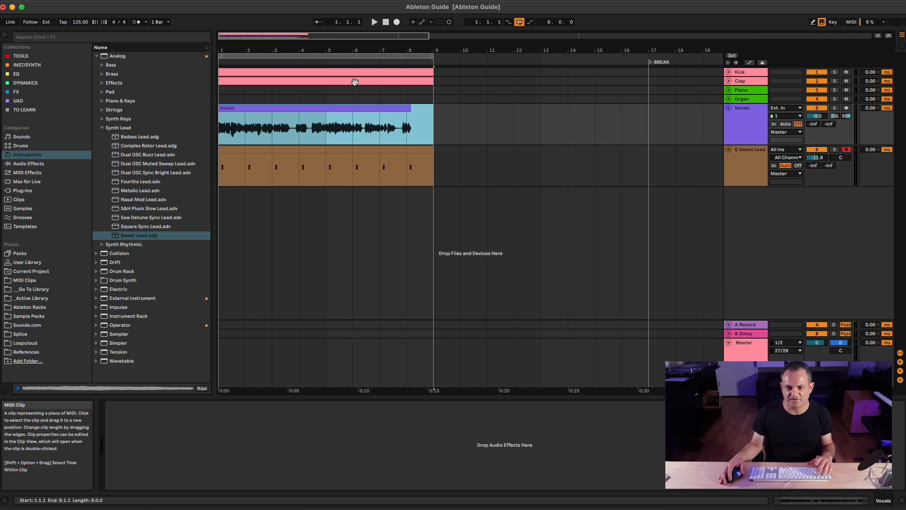
key(space)
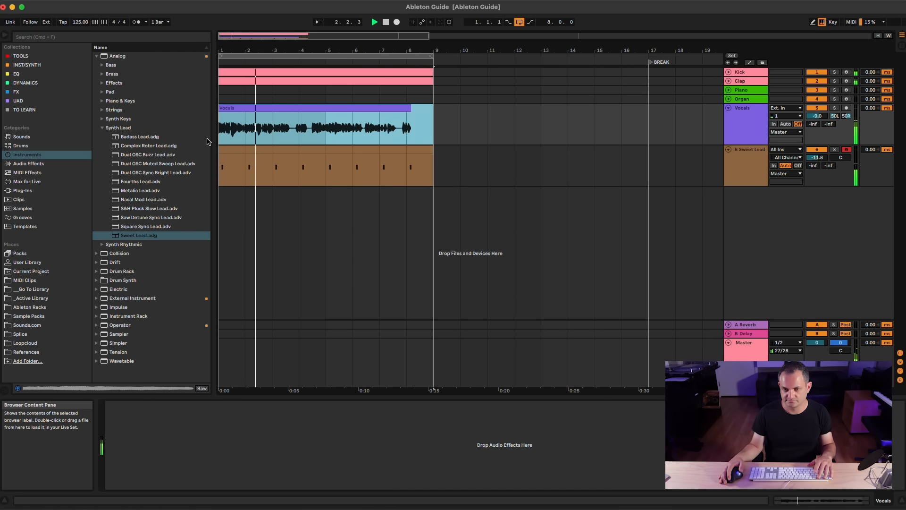
click(817, 109)
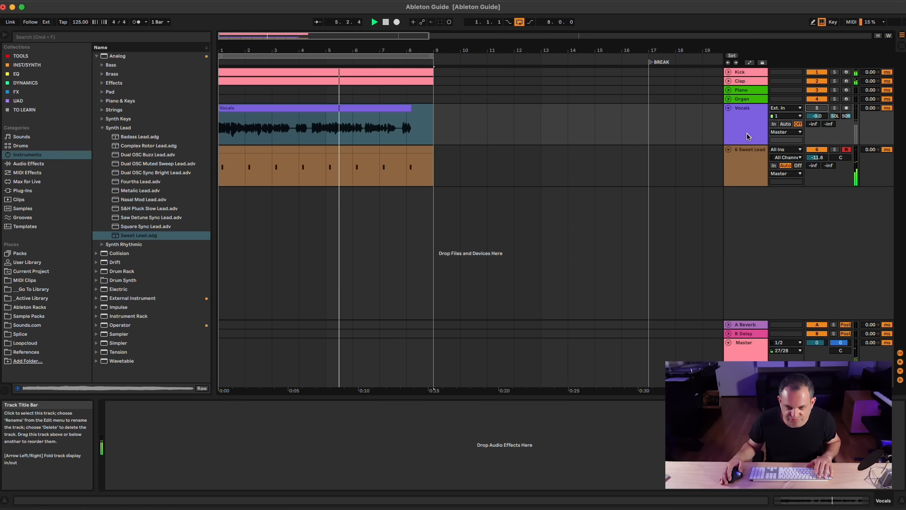
Rename the Sweet Lead track as Lead Strike
click(739, 157)
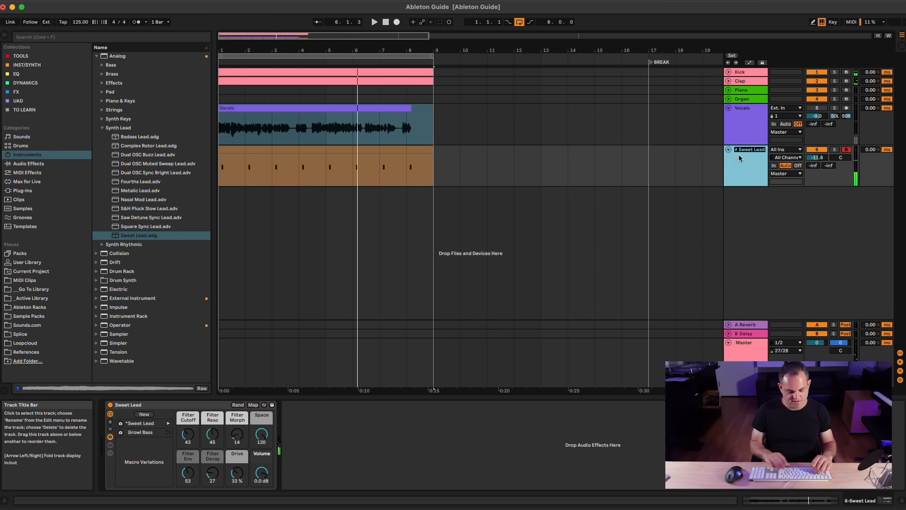
key(super+r)
text(Lead Strike)
key(Return)
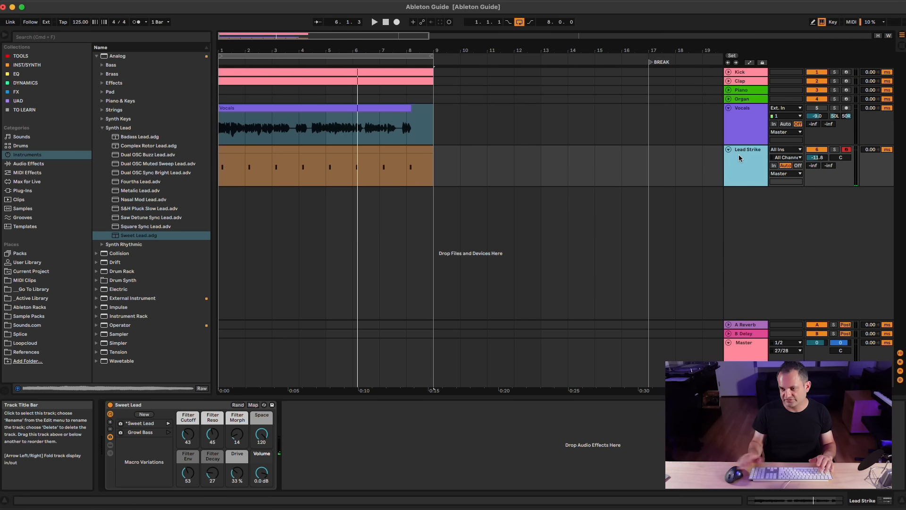
Color the Lead Strike track and its clips green, and move the folded track between Organ and Vocals
right_click(739, 158)
click(788, 315)
right_click(740, 177)
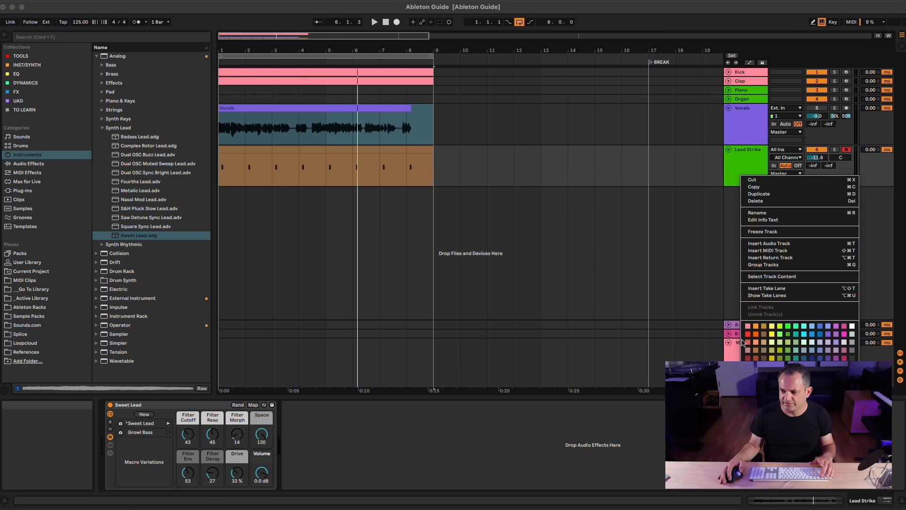
click(754, 370)
click(728, 149)
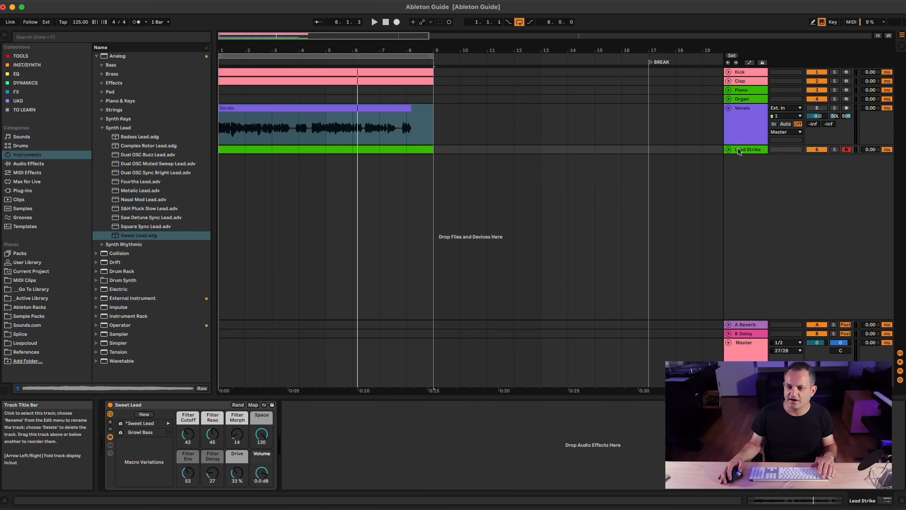
drag(738, 151, 730, 110)
Unfold the Piano track and insert an empty eight-bar MIDI clip on it starting at bar 1
click(729, 90)
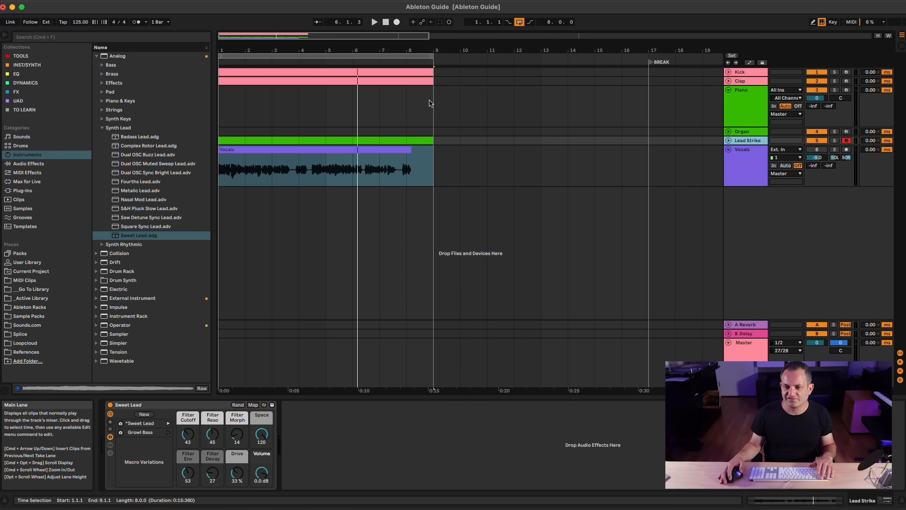
drag(431, 104, 189, 102)
right_click(247, 115)
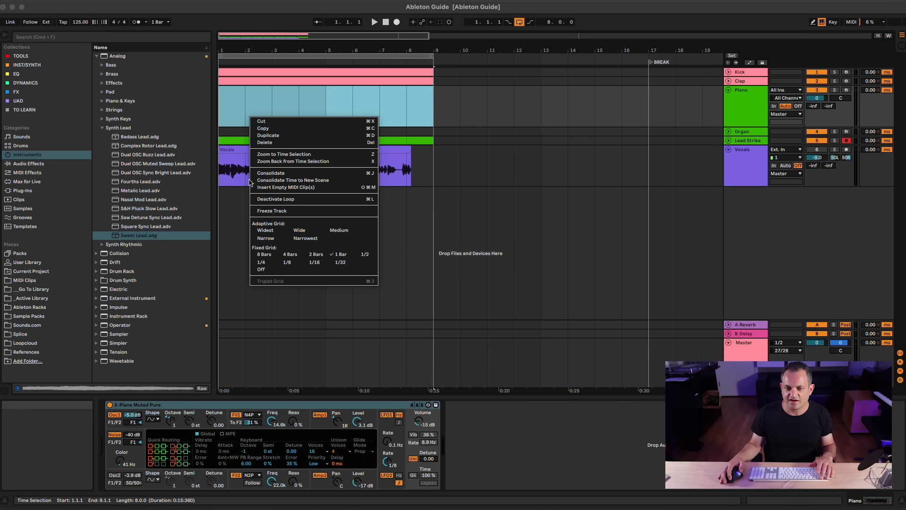
click(283, 190)
Enter a one-bar chord of C3, D3 and E3 at the start of the Piano clip and play it back
double_click(238, 466)
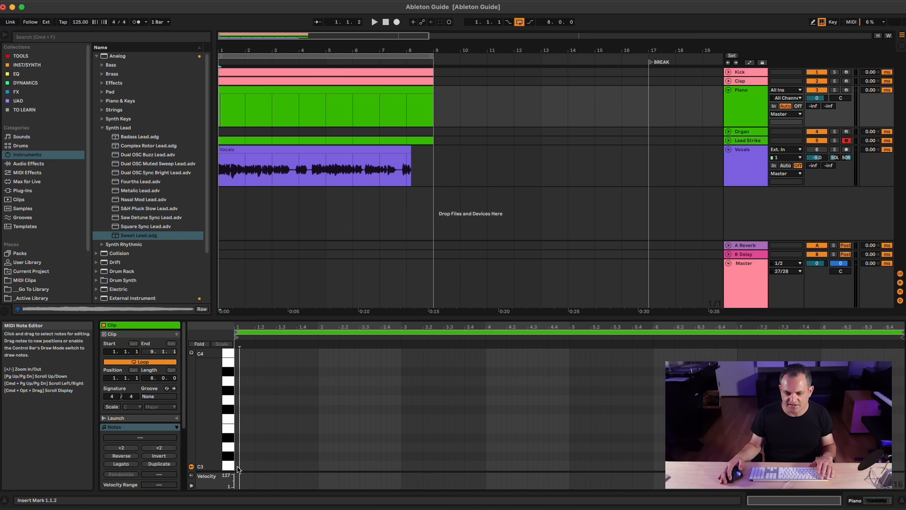
mouse_move(257, 467)
mouse_down()
mouse_move(313, 466)
mouse_move(265, 470)
mouse_up()
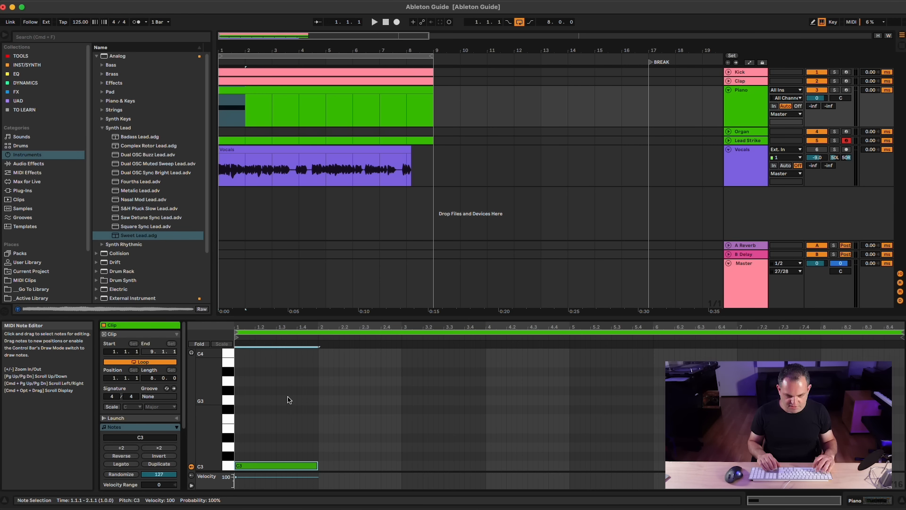
key(Up)
key(Up)
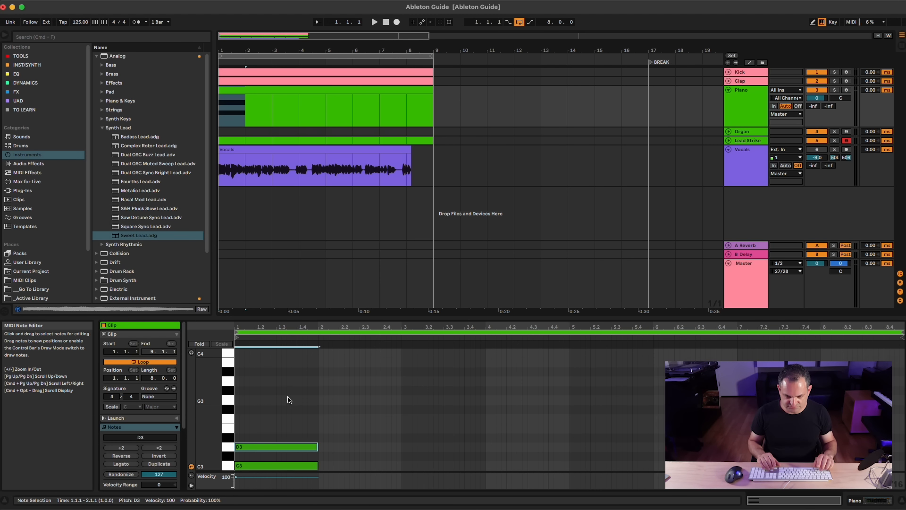
key(Up)
key(Up)
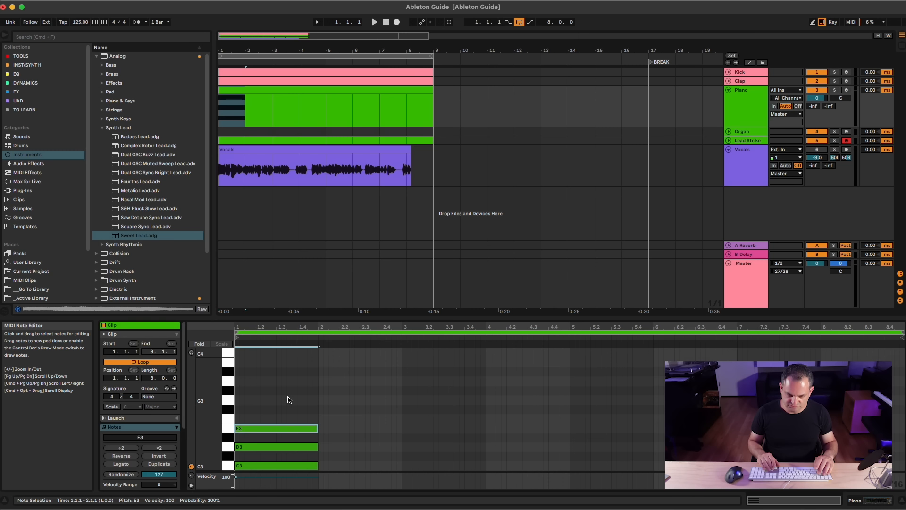
click(257, 448)
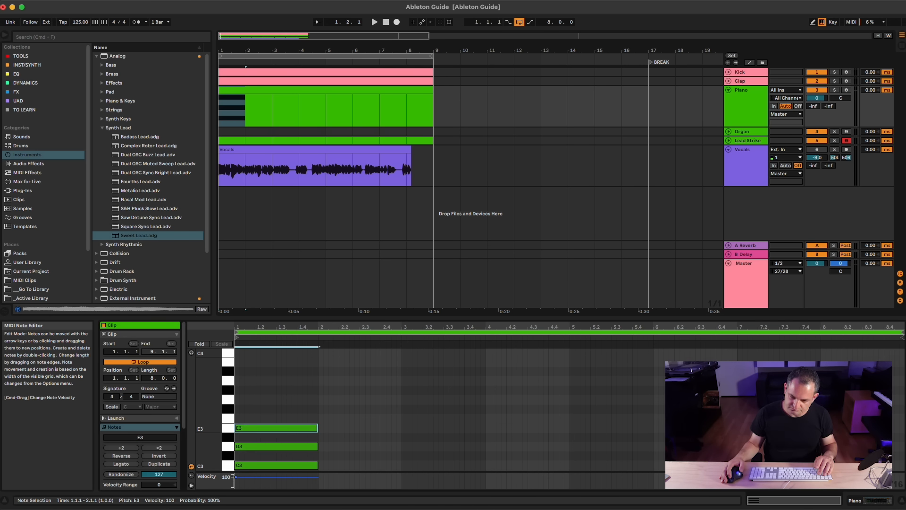
key(space)
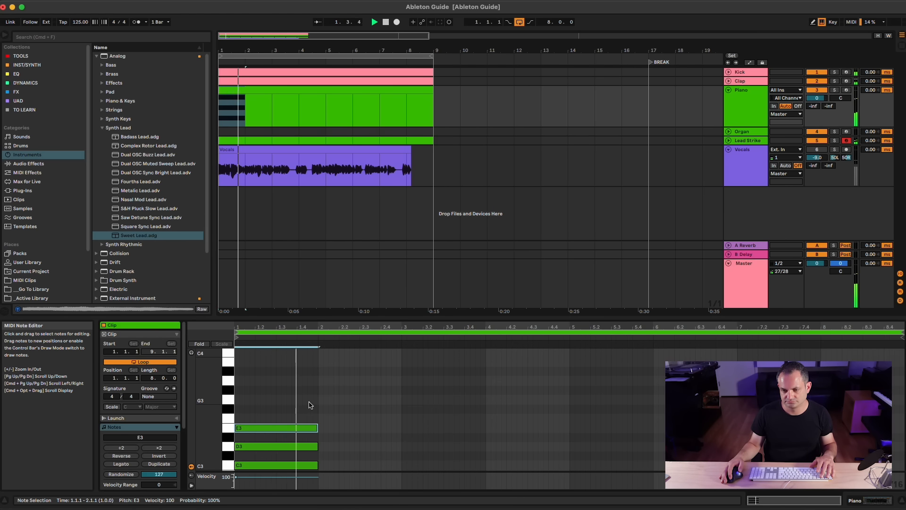
Duplicate the whole C3-D3-E3 chord seven times to fill all eight bars of the Piano clip
key(super+a)
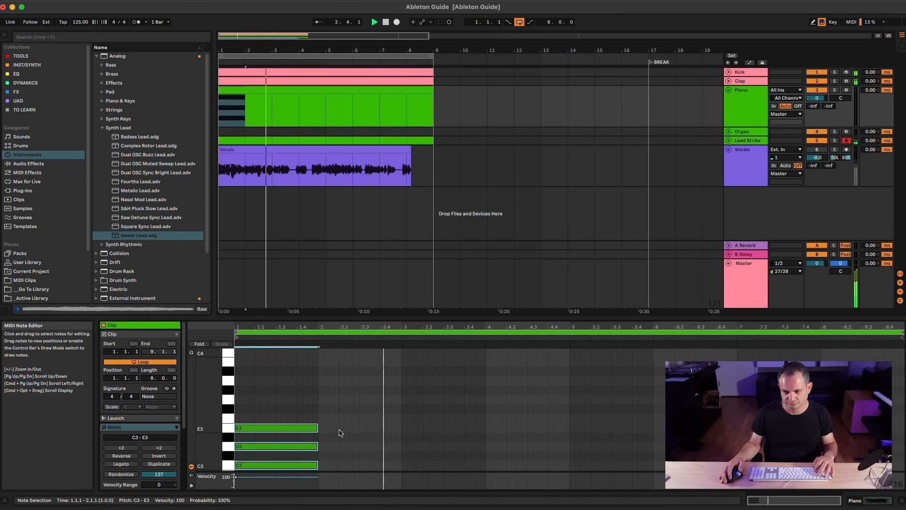
key(super+d)
key(super+d)
key(super+d)
key(super+d)
key(super+d)
key(super+d)
key(super+d)
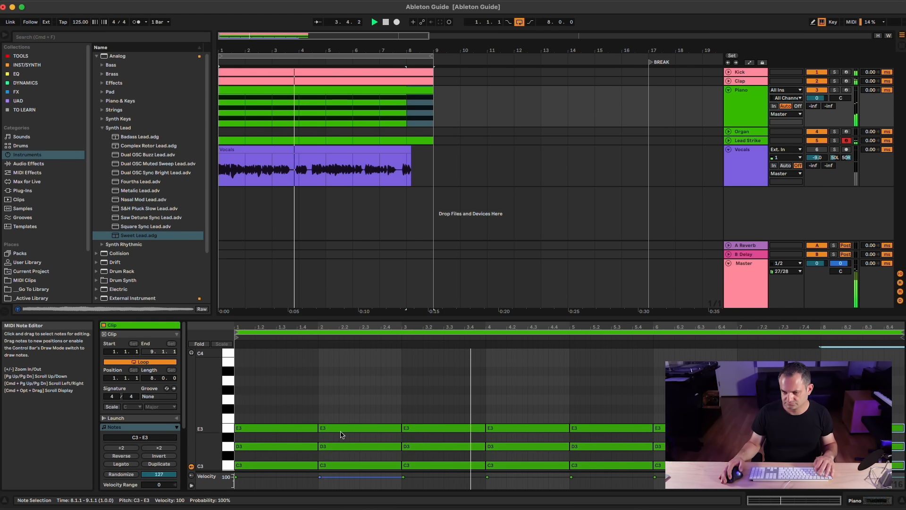
Transpose the Piano chord in bar 2 up six semitones to F#3, G#3 and A#3
drag(339, 413, 343, 483)
key(Up)
key(Up)
key(Up)
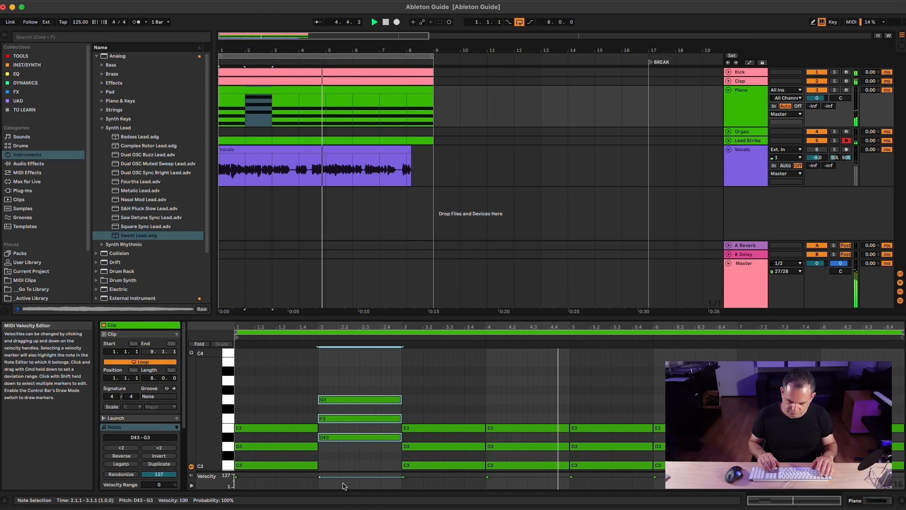
key(Up)
key(Up)
key(Up)
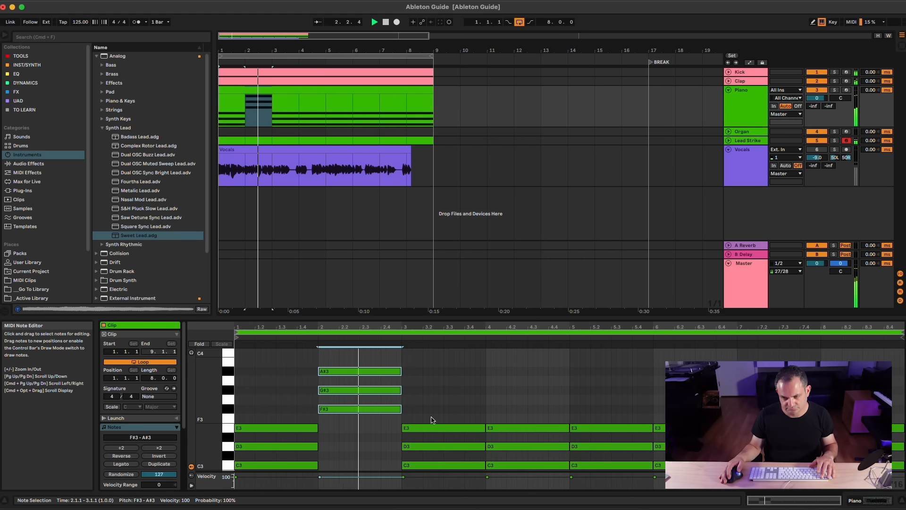
Deactivate the C3-D3-E3 chord notes in bars 3 and 4 of the Piano clip
drag(431, 419, 437, 483)
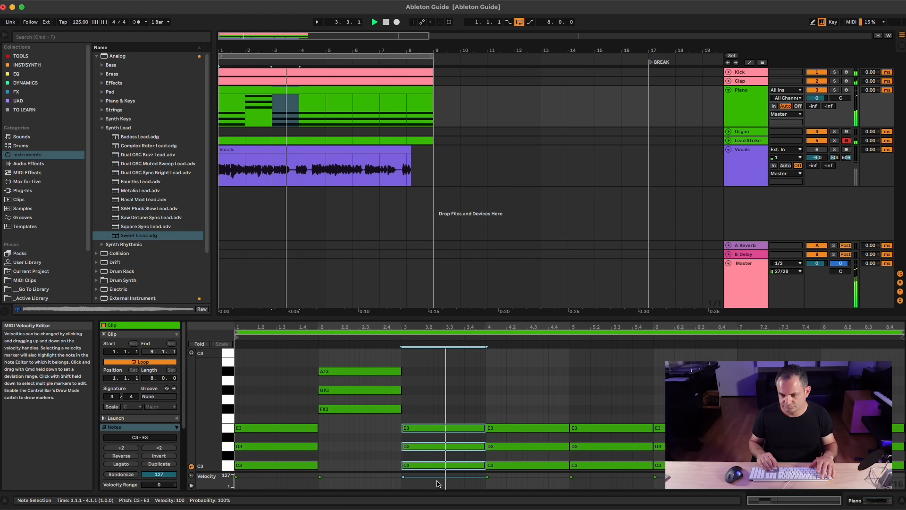
scroll(434, 431, down, 1)
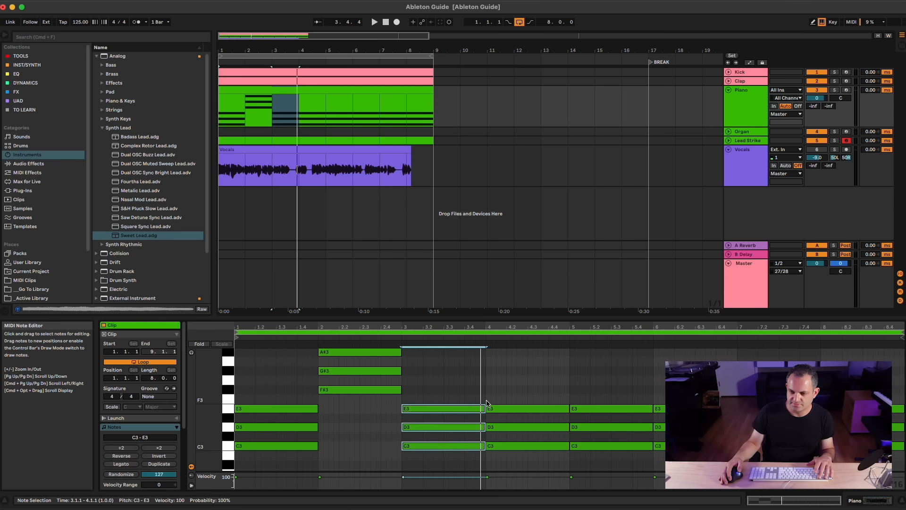
drag(512, 390, 519, 458)
drag(426, 390, 449, 459)
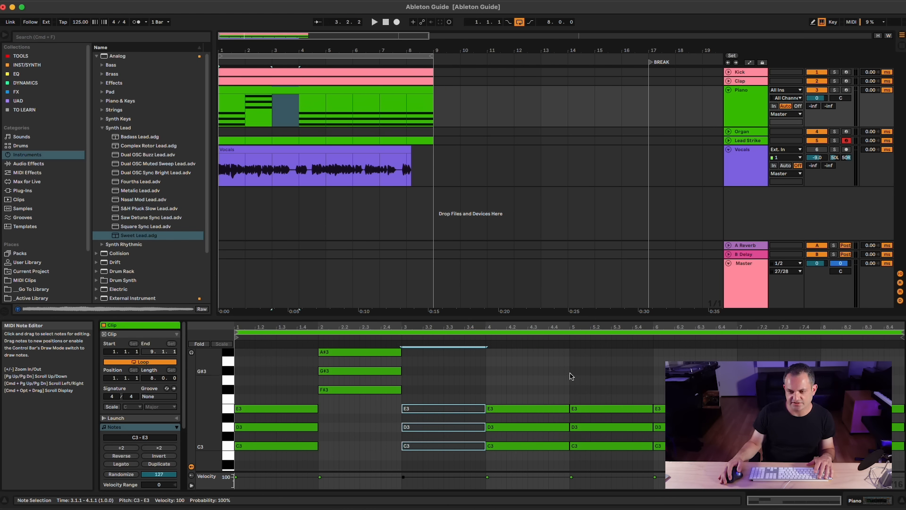
drag(523, 389, 524, 471)
key(0)
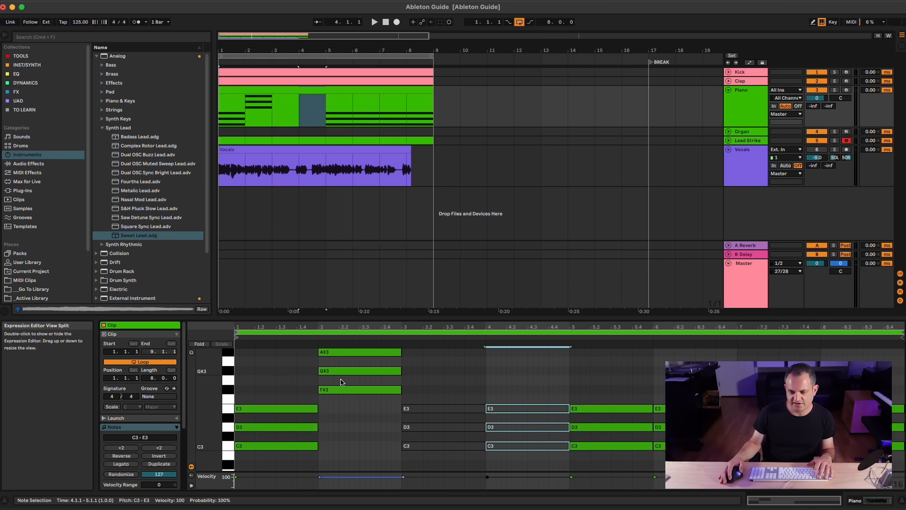
Move the F#3-G#3-A#3 chord from bar 2 to bar 3 of the Piano clip and play it back
drag(361, 428, 345, 341)
key(Right)
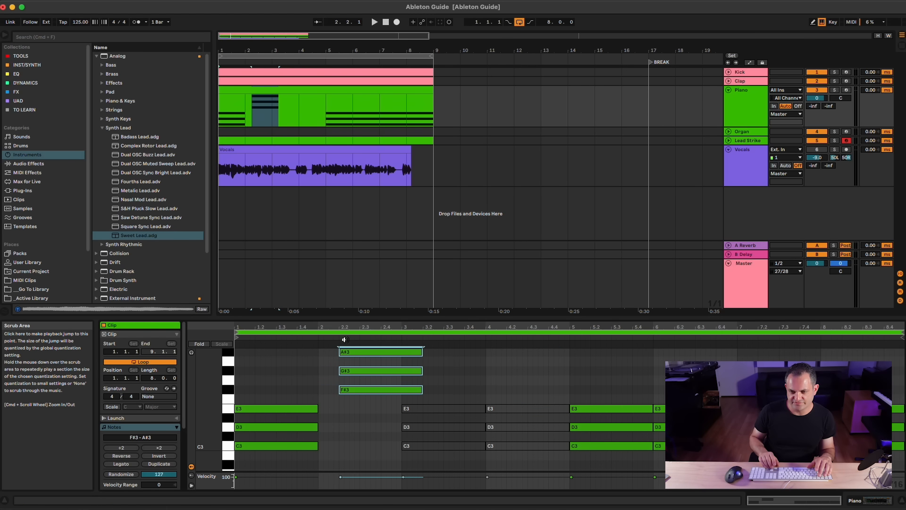
key(Right)
key(Right)
key(Right)
key(Right)
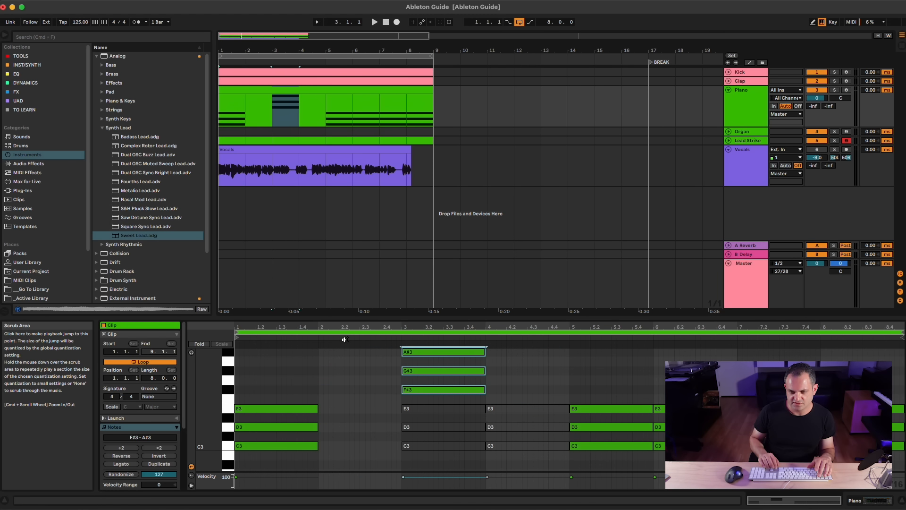
key(space)
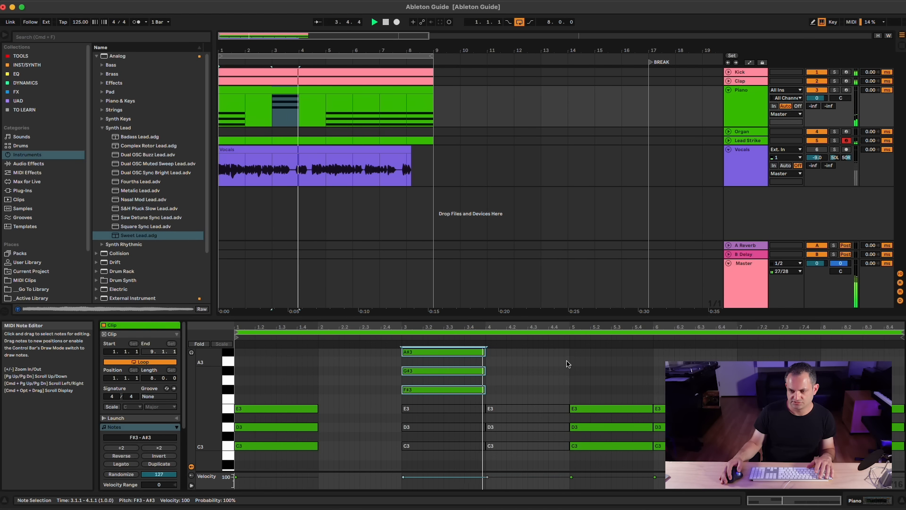
Stop playback and shorten the Piano clip's loop to four bars, ending at bar 5
key(space)
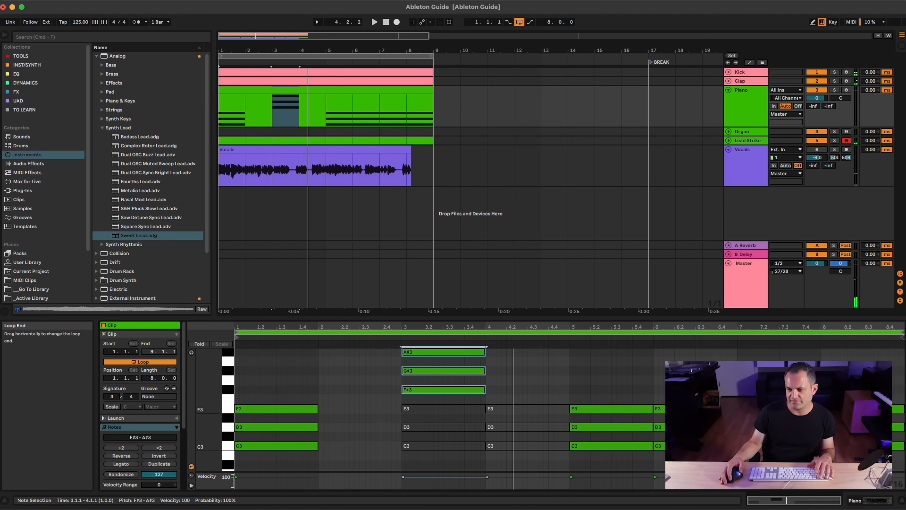
drag(902, 336, 570, 343)
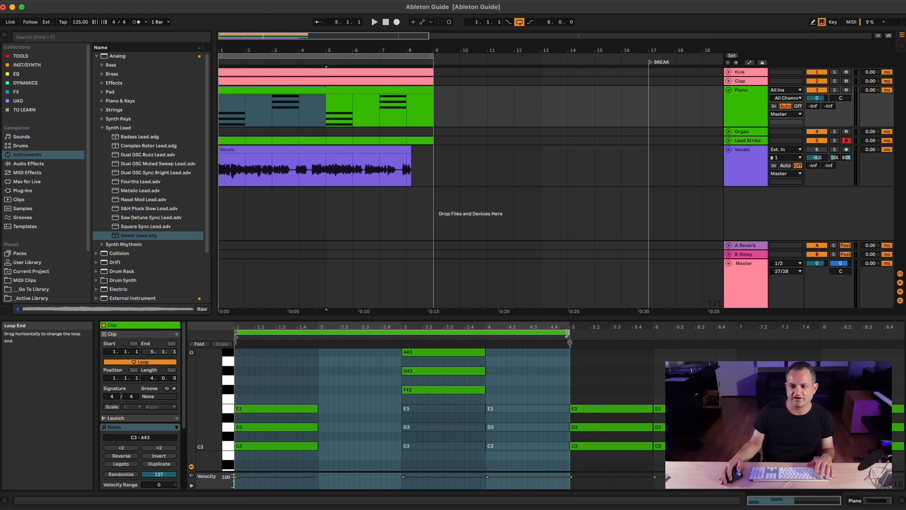
drag(578, 341, 512, 338)
click(338, 89)
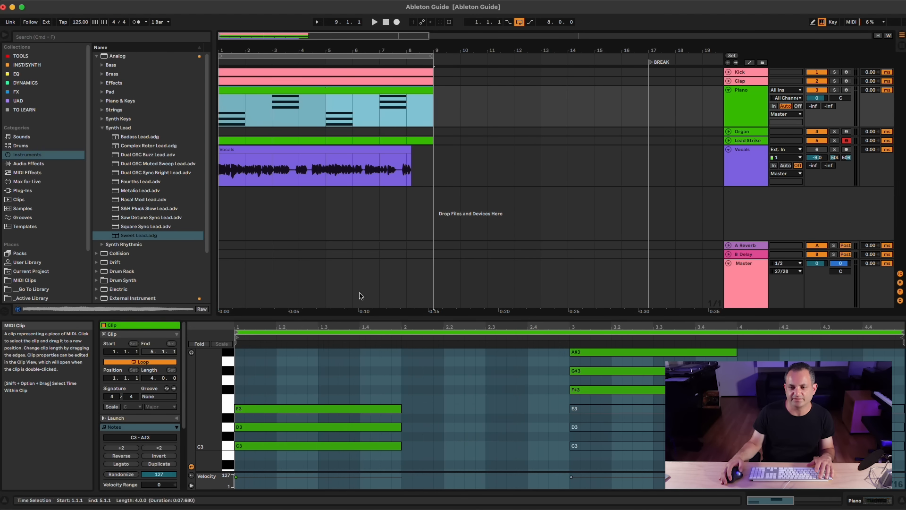
Toggle the Piano clip's loop off and on, extend the looped clip to bar 9 and play it back
click(144, 363)
click(144, 363)
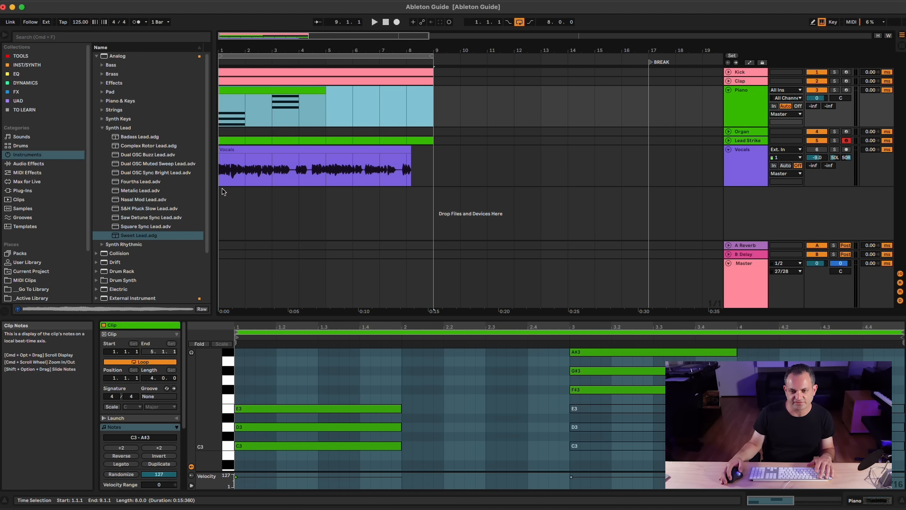
click(308, 91)
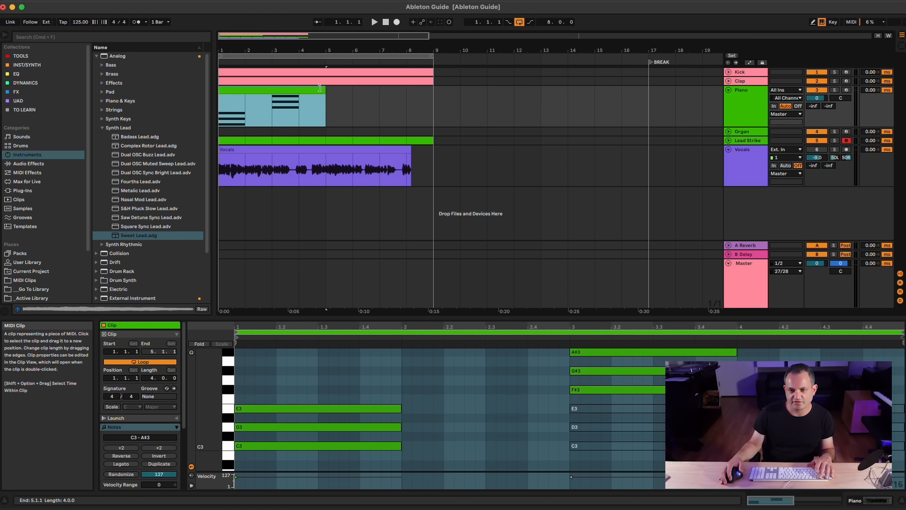
drag(319, 88, 433, 89)
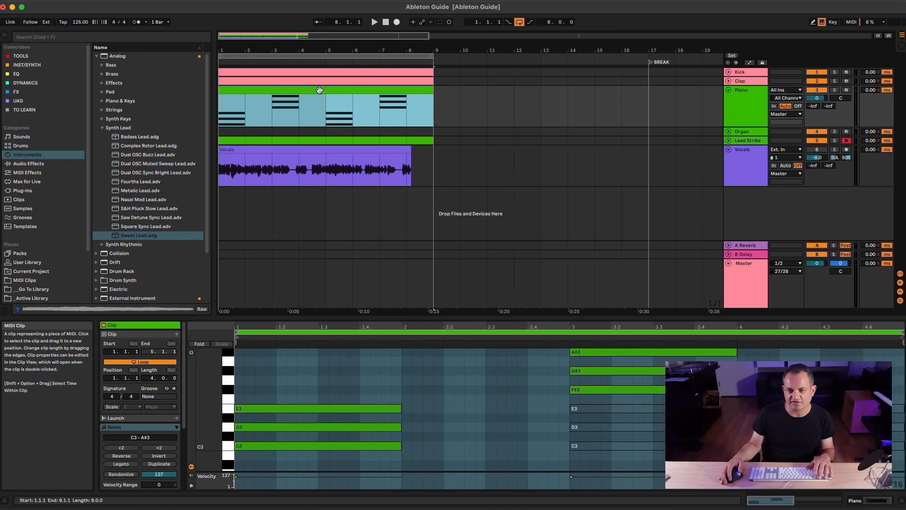
drag(302, 50, 302, 26)
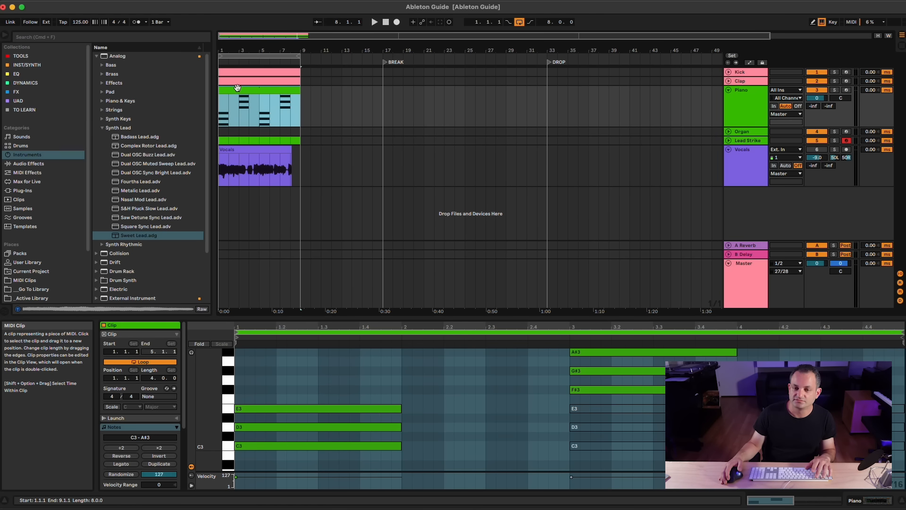
key(space)
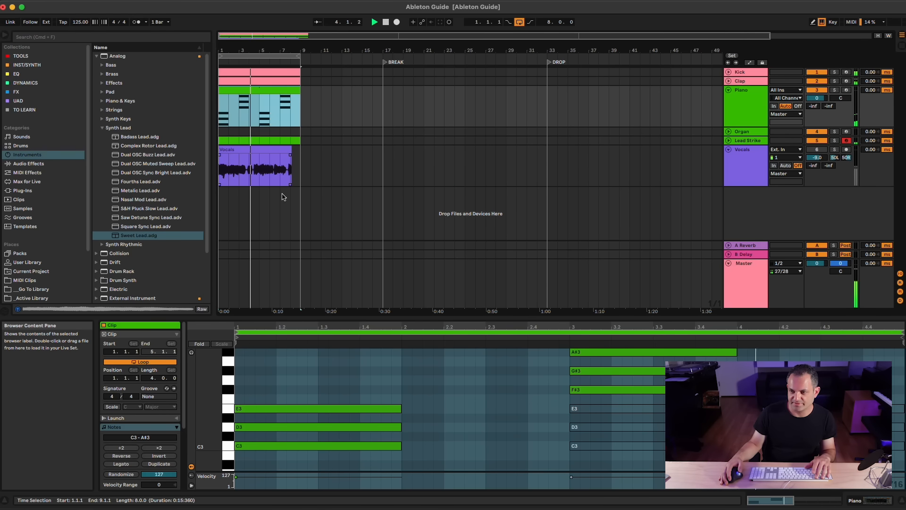
Replace the E-Piano Muted Pure instrument on the Piano track with Electric's E-Piano Basic preset
key(shift+Tab)
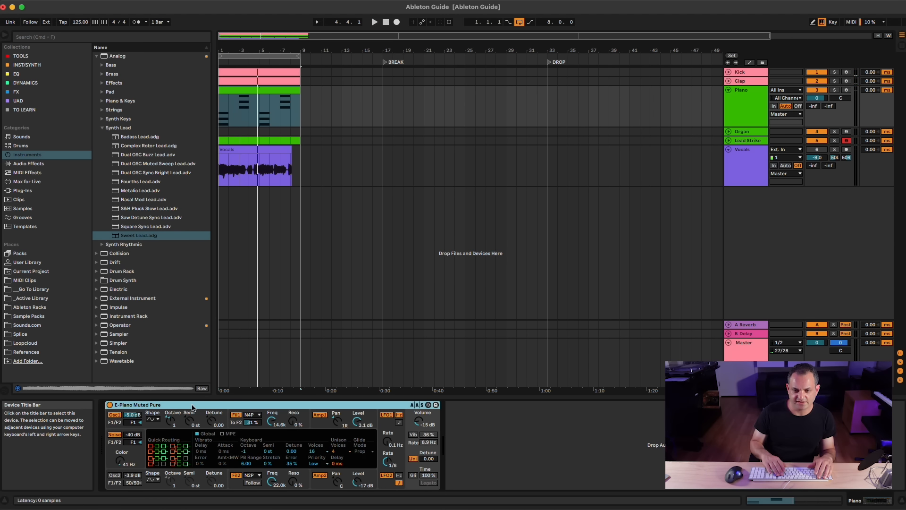
key(Delete)
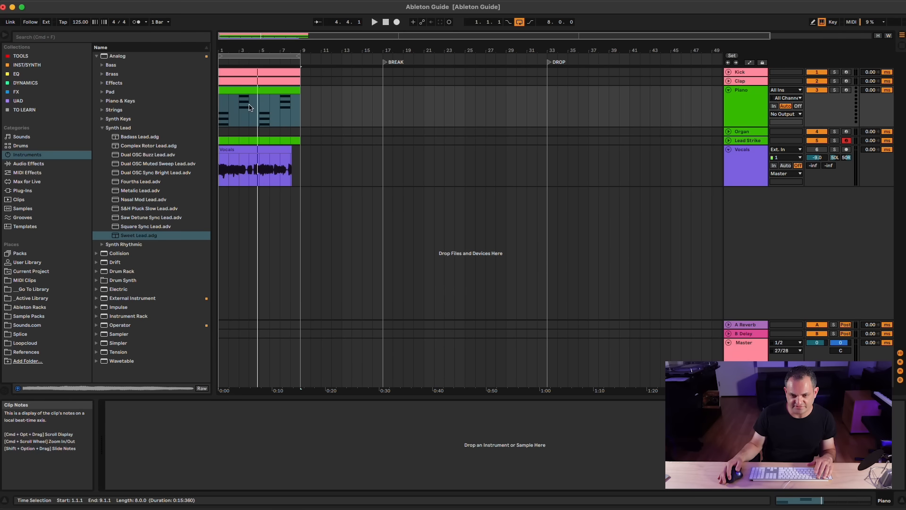
click(100, 289)
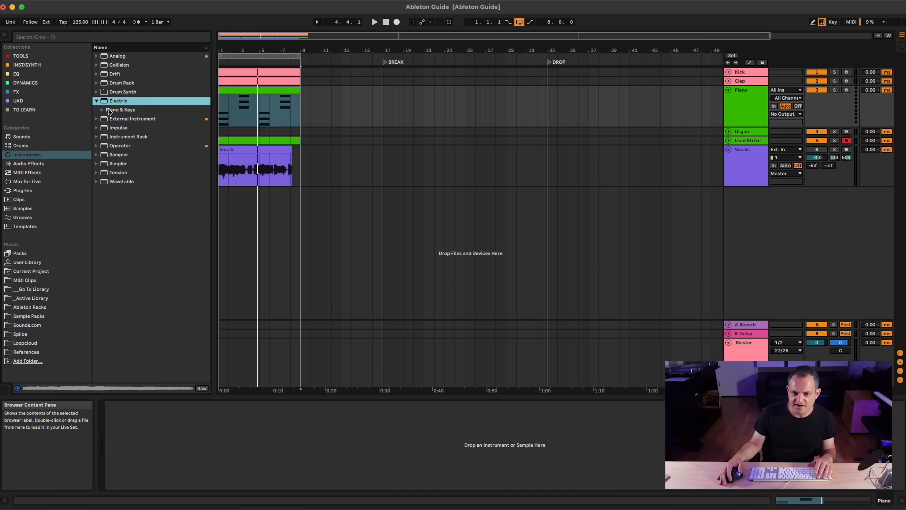
click(101, 110)
click(119, 120)
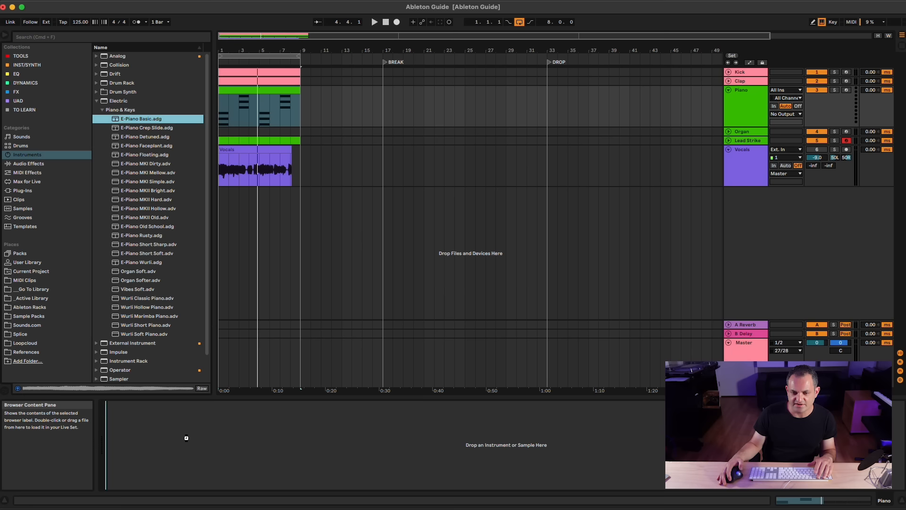
drag(120, 120, 188, 440)
Play the arrangement with the new piano sound and set the Vocals track volume to -5.5 dB
key(space)
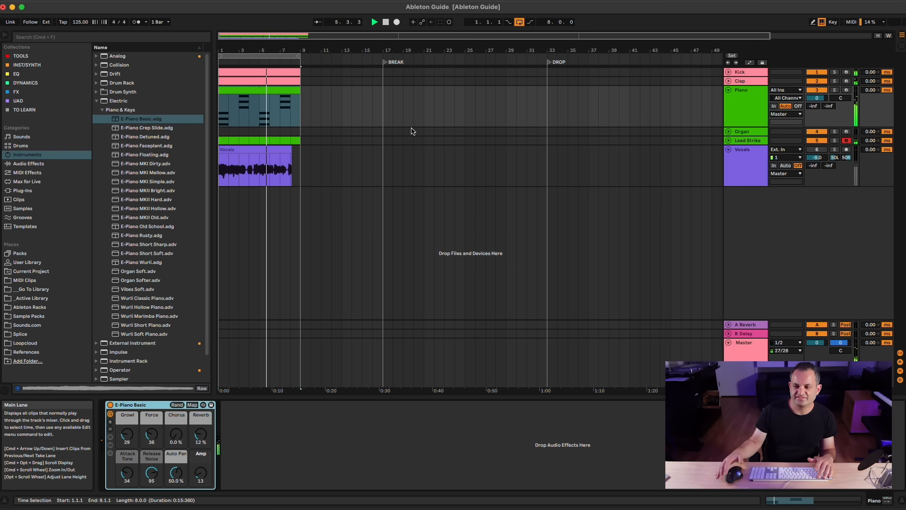
key(space)
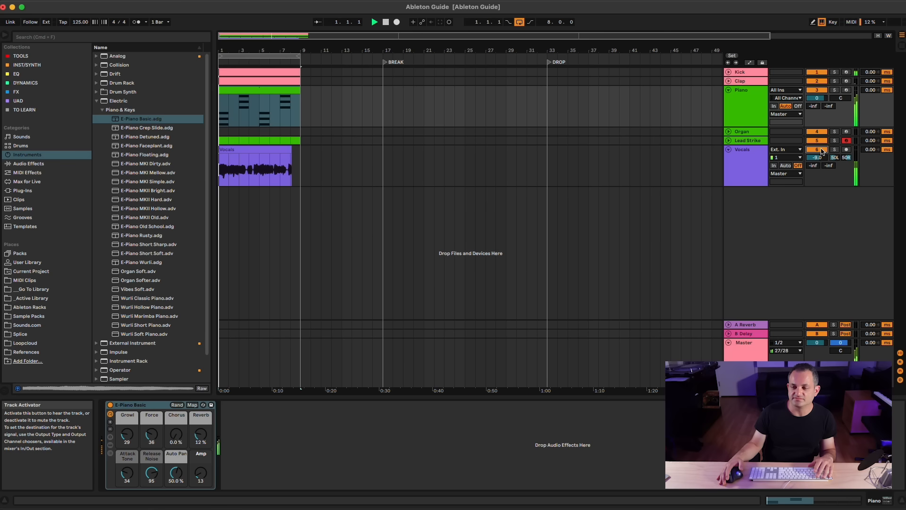
drag(820, 160, 820, 152)
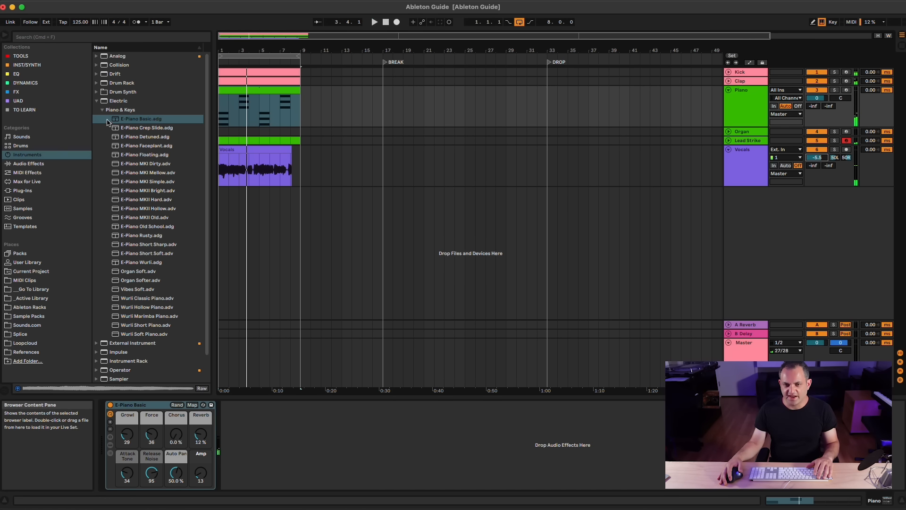
Browse the audio effects and list the devices in the Delay & Loop category
click(102, 112)
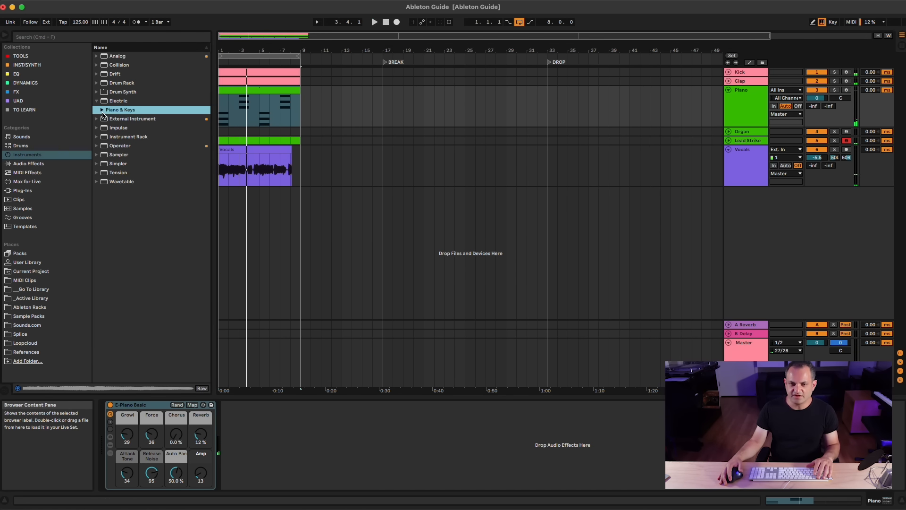
click(27, 173)
click(31, 166)
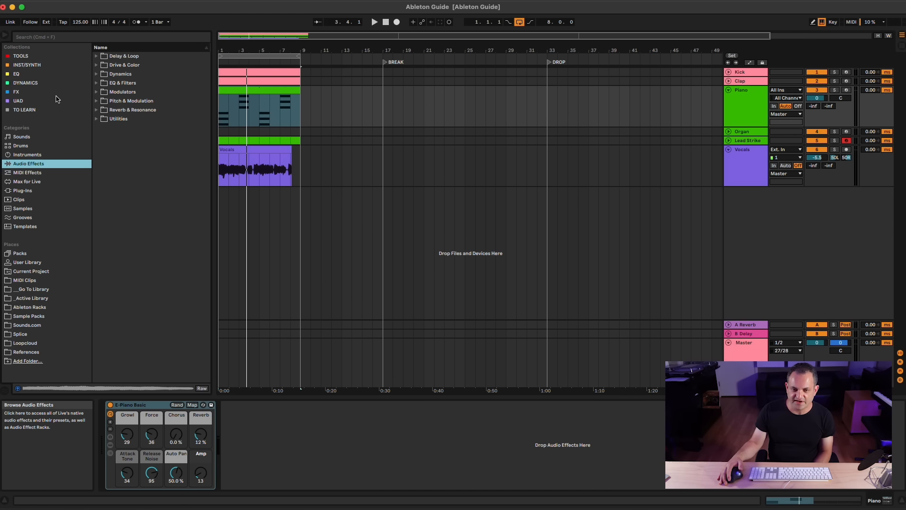
click(96, 56)
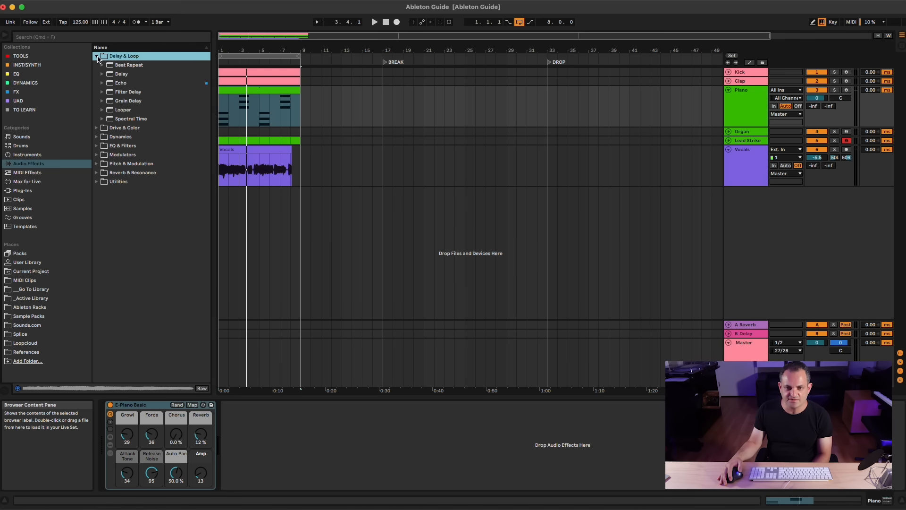
Try a Delay effect on the Piano track and delete it again
click(112, 75)
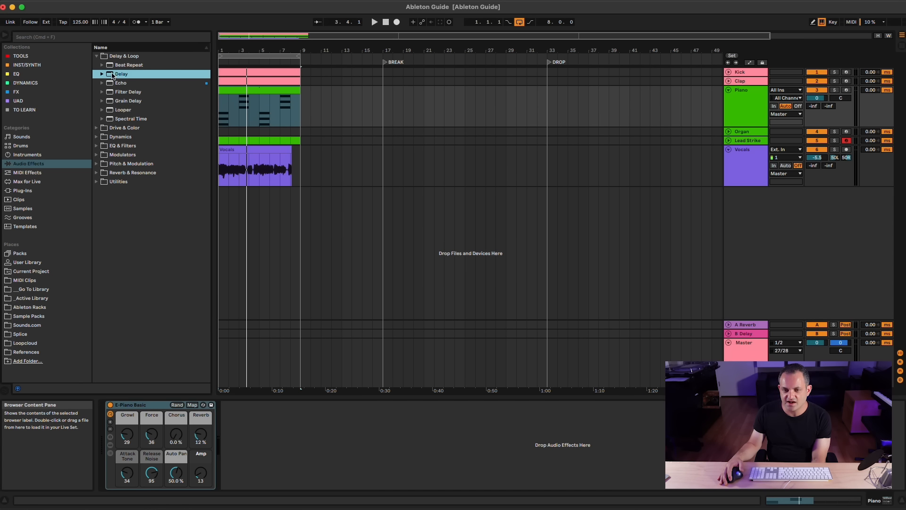
click(267, 90)
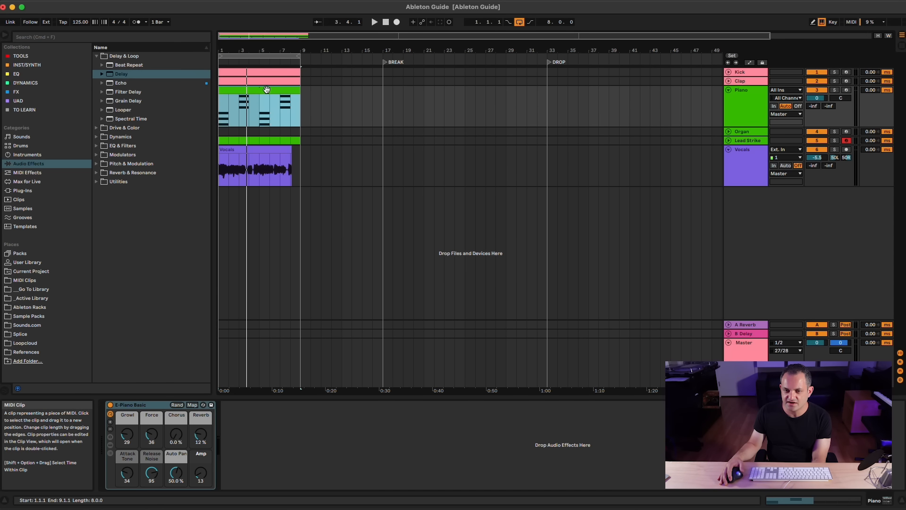
click(126, 76)
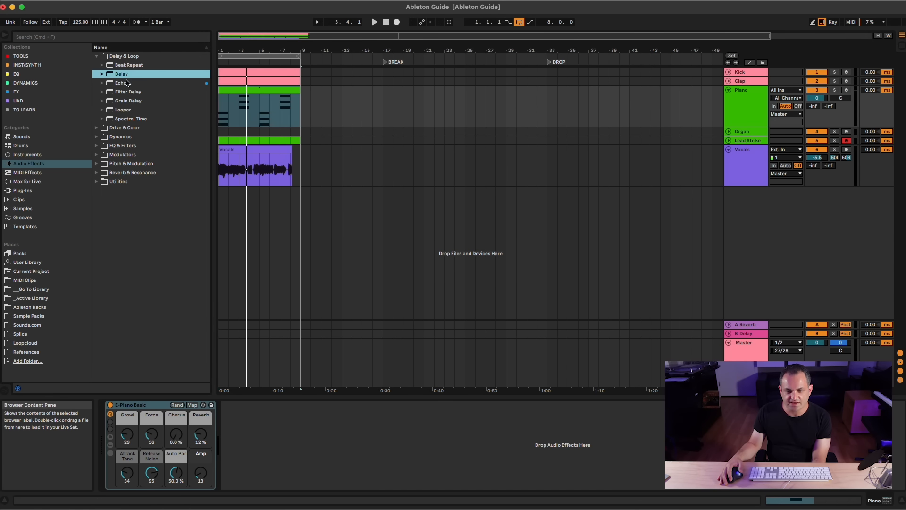
drag(257, 469, 257, 468)
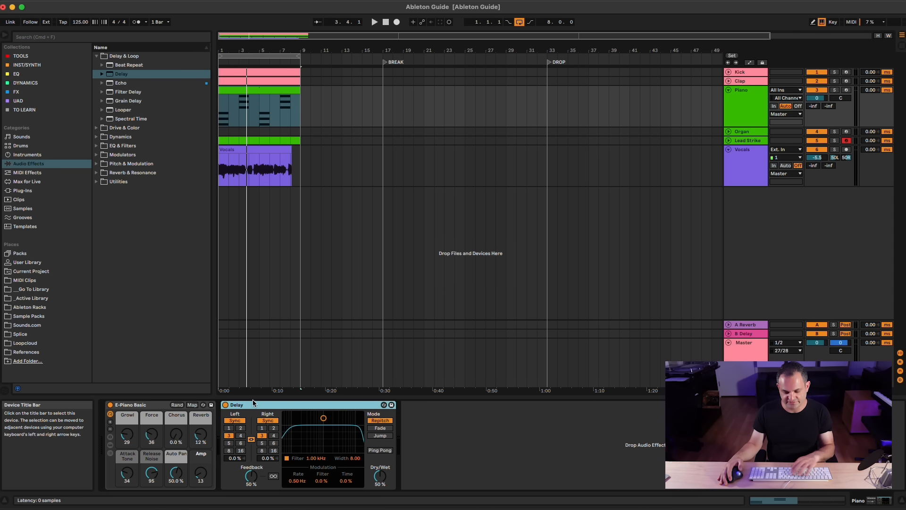
key(Delete)
Add an Echo after E-Piano Basic on the Piano track and set its Dry/Wet to 40% during playback
click(128, 87)
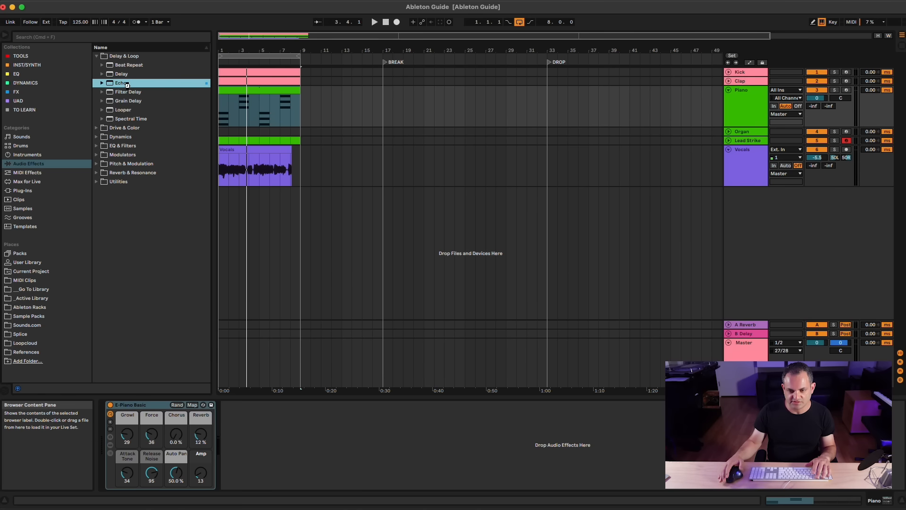
double_click(127, 85)
key(space)
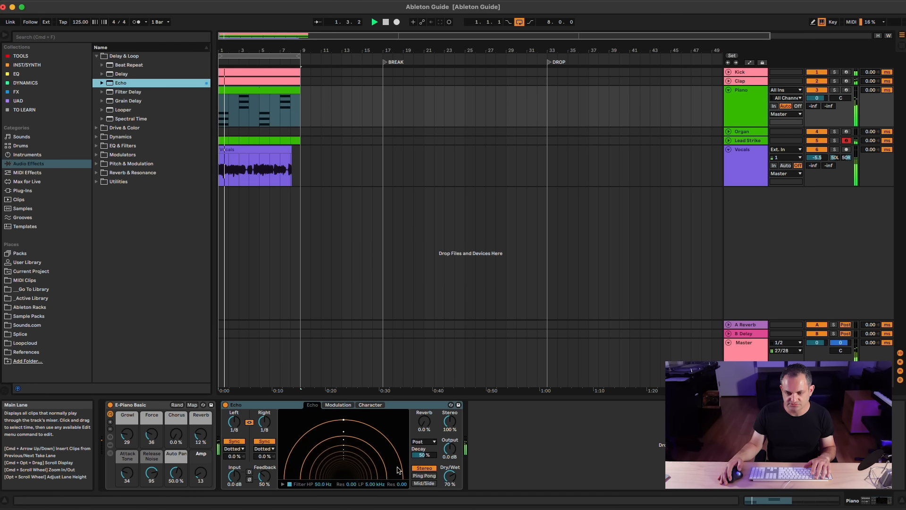
drag(449, 476, 450, 485)
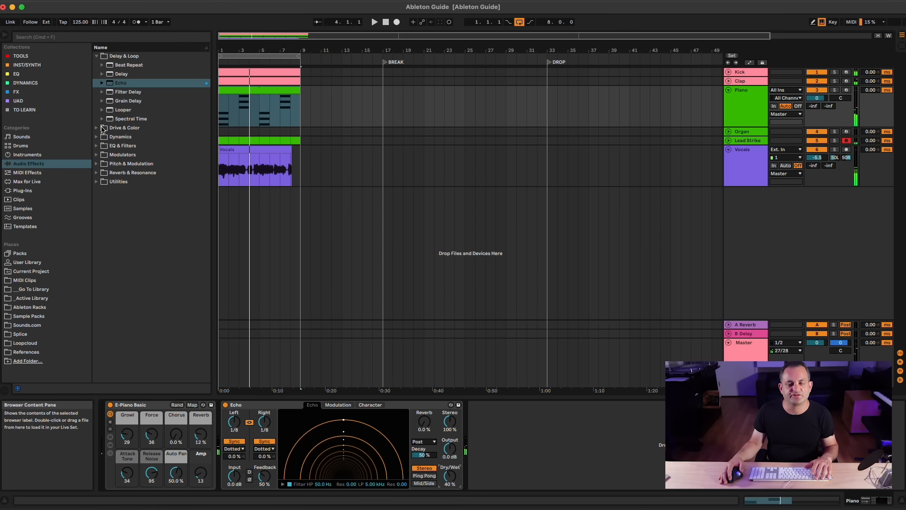
Insert an Overdrive before the Echo on the Piano track with Drive at 64% and Tone at 63%, and listen to it
click(102, 128)
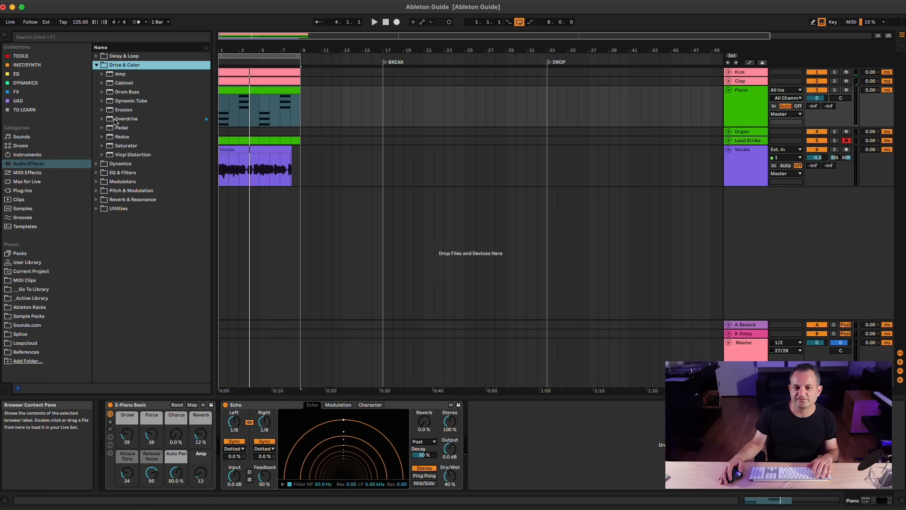
mouse_move(115, 122)
mouse_down()
mouse_move(159, 321)
mouse_move(221, 462)
mouse_move(235, 453)
mouse_move(259, 460)
mouse_up()
key(space)
key(space)
key(space)
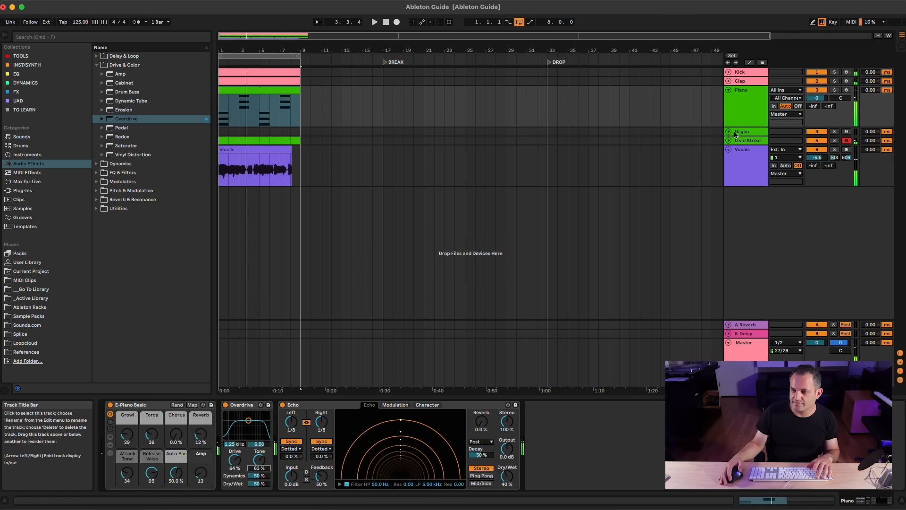
Unfold the Organ and Lead Strike tracks and set Lead Strike's send to the A Reverb return to 0 dB
click(728, 132)
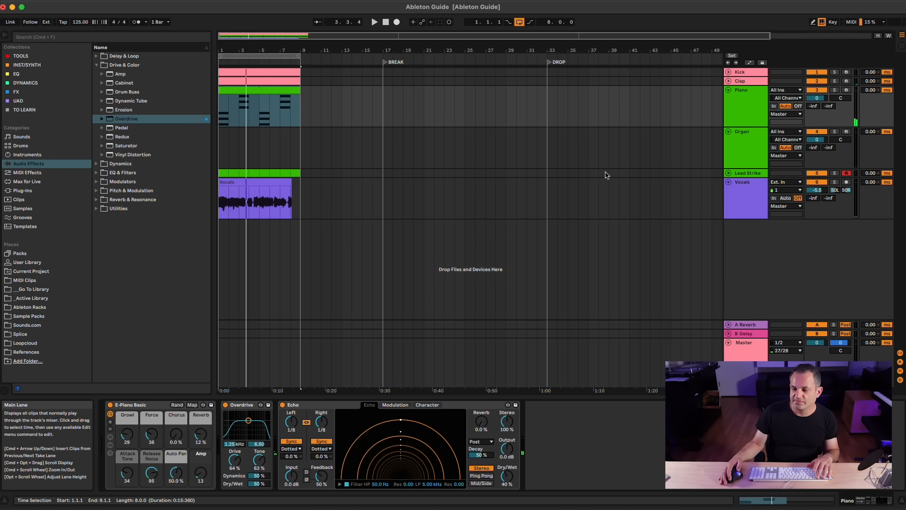
click(729, 173)
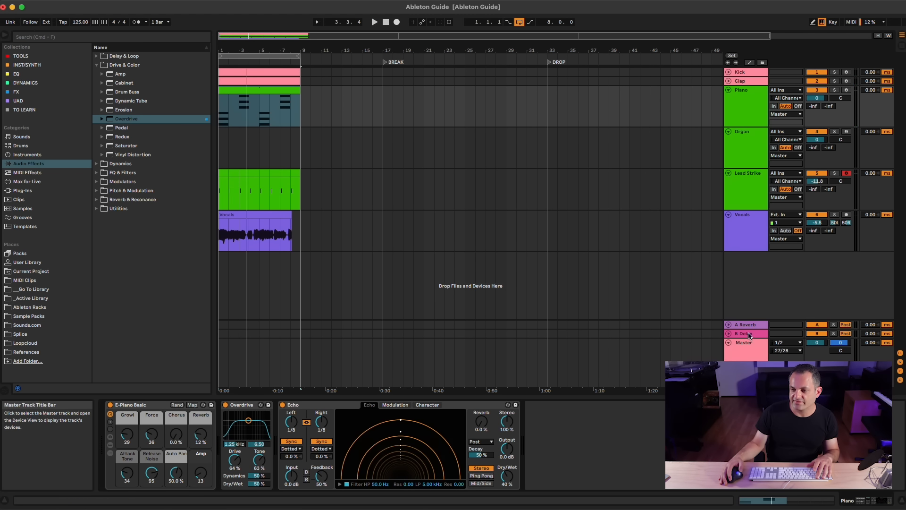
click(746, 330)
click(745, 325)
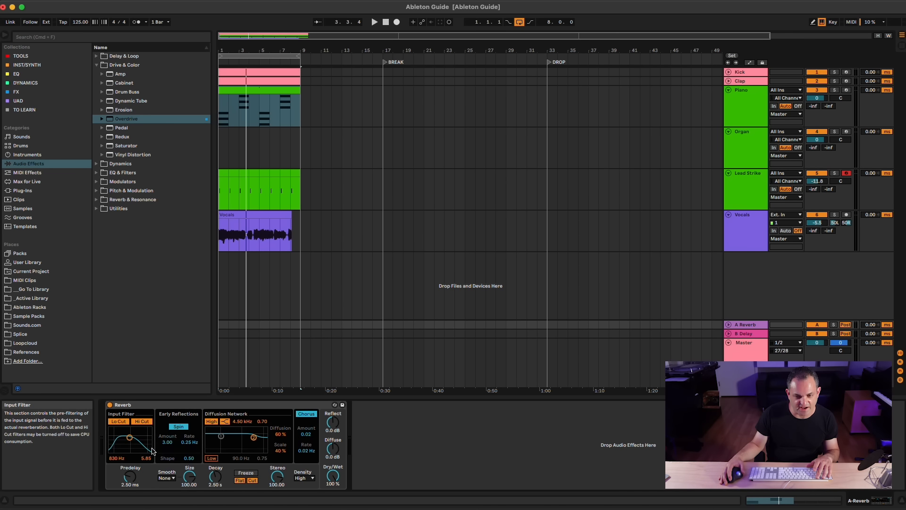
drag(814, 189, 813, 187)
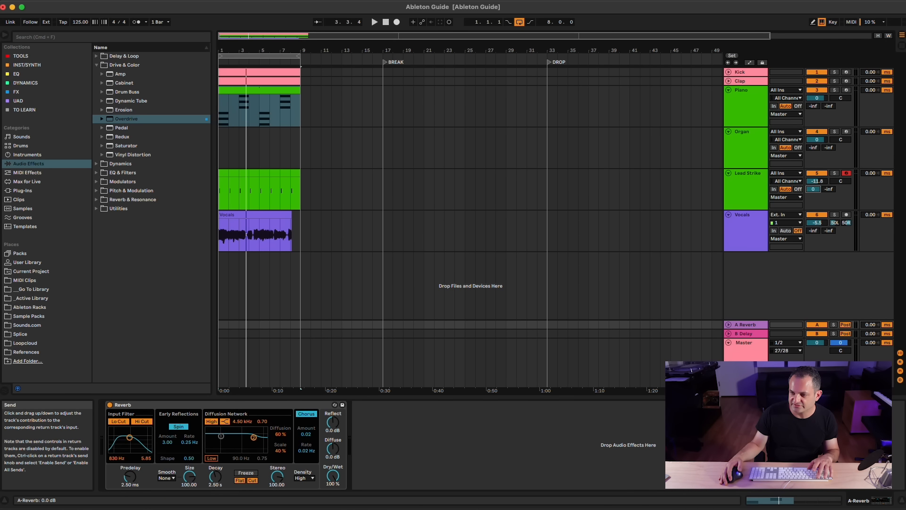
Play the arrangement with the Piano track muted and the A Reverb return unfolded, and set Lead Strike's volume to -7.6 dB
key(space)
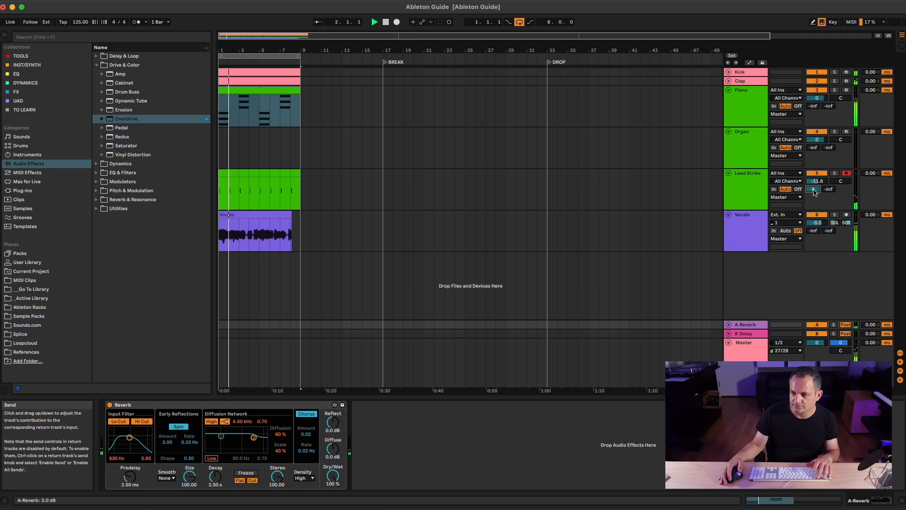
click(816, 90)
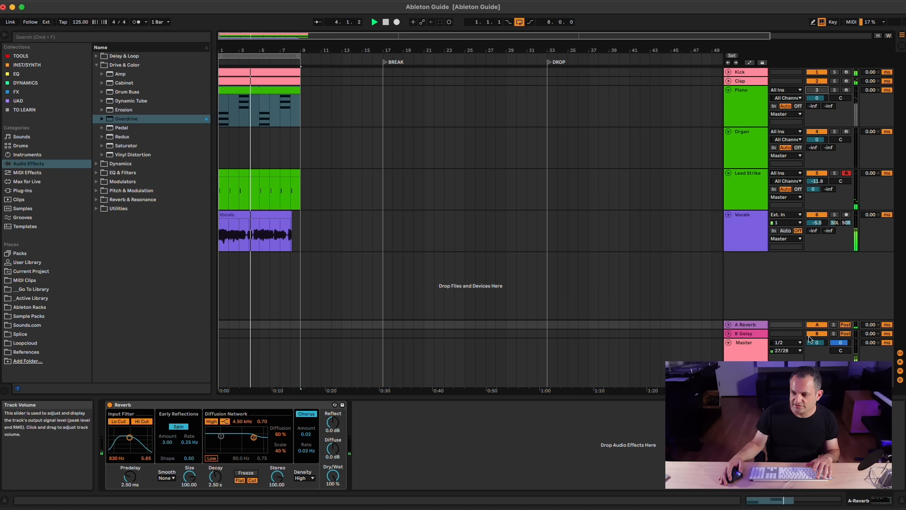
click(729, 325)
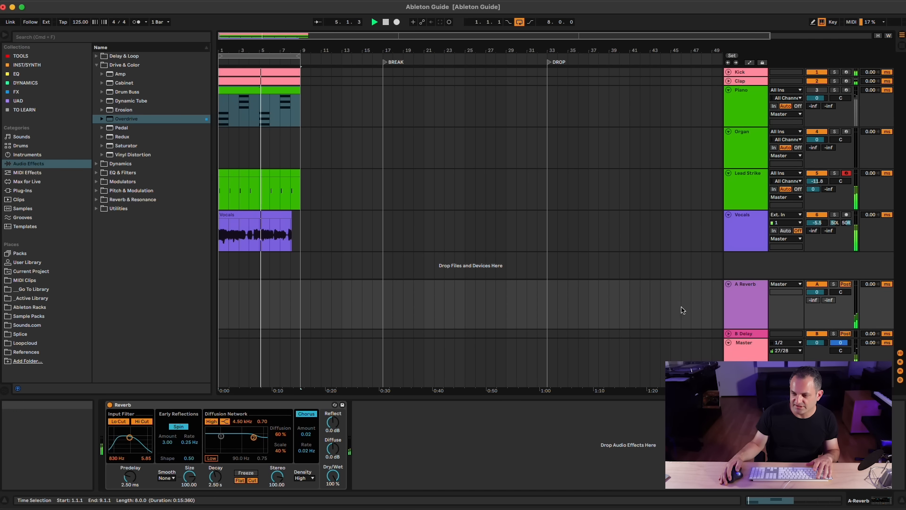
click(815, 177)
drag(815, 182, 816, 174)
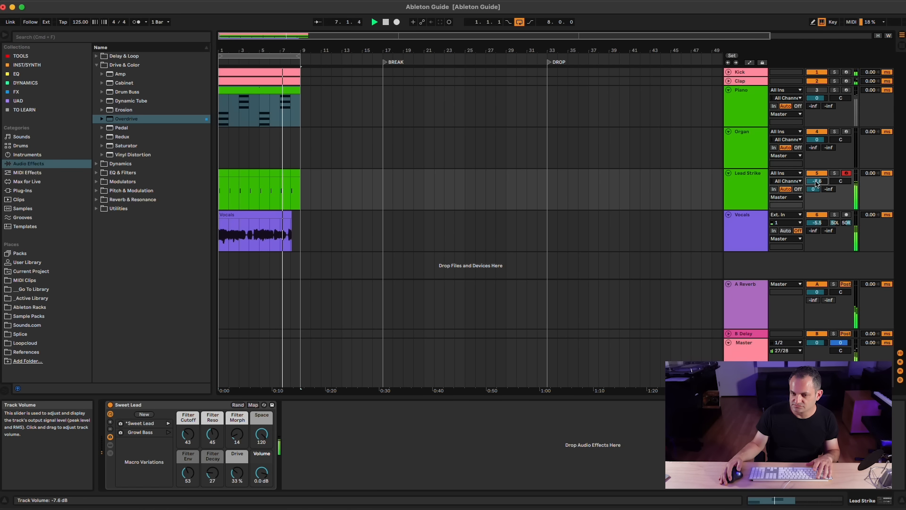
Unmute the Piano track, set its volume to -5.8 dB, and fold all tracks with playback stopped
click(817, 91)
drag(817, 98, 817, 106)
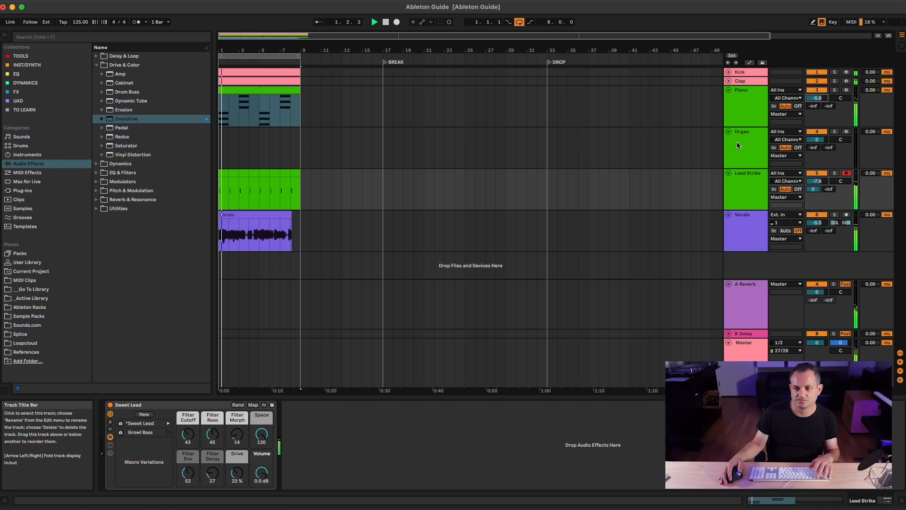
alt+click(729, 132)
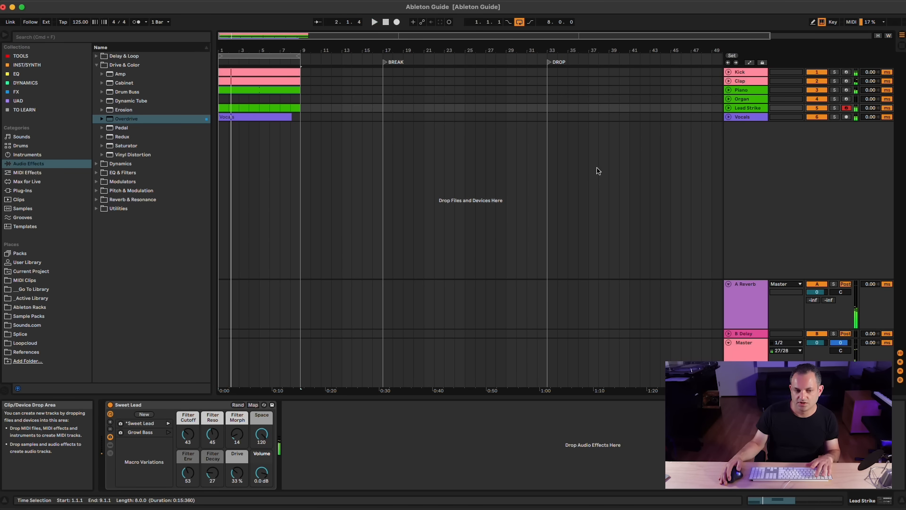
click(228, 236)
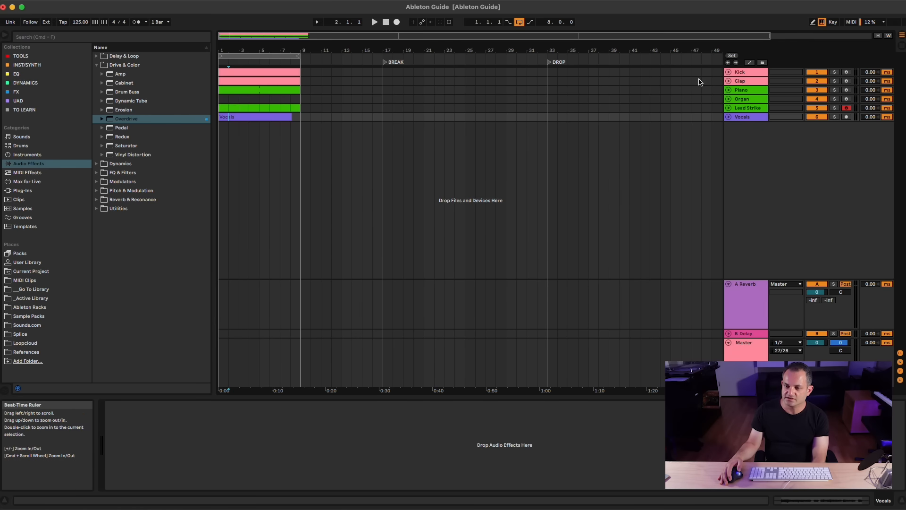
Look through the Audio Effects categories from Drive & Color to Utilities with the Organ track selected
click(750, 99)
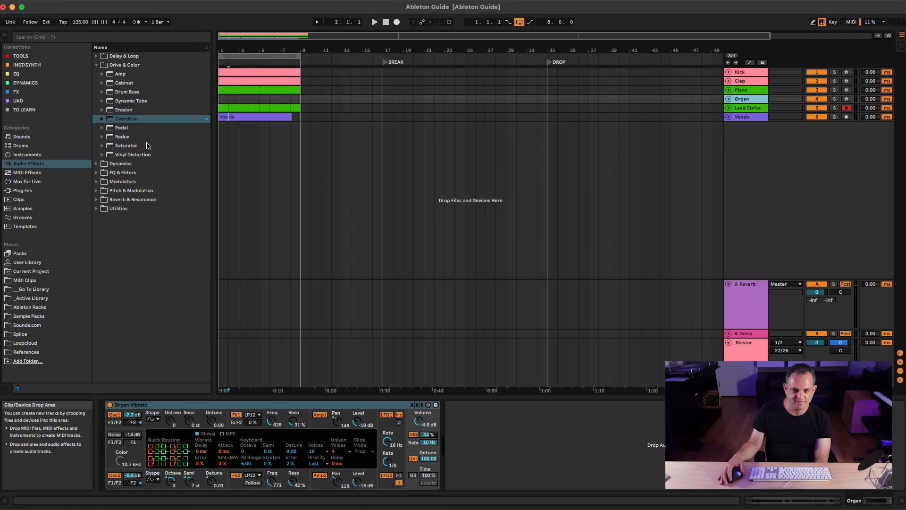
click(114, 129)
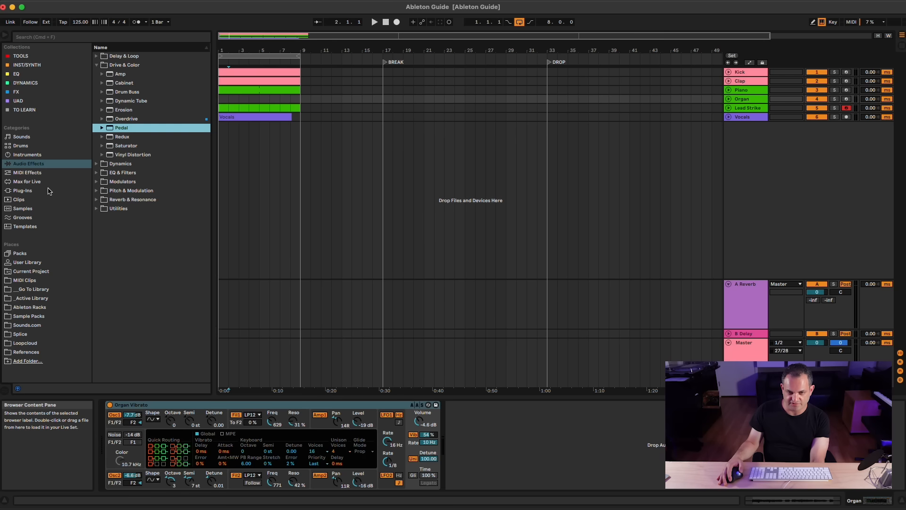
click(97, 66)
click(122, 58)
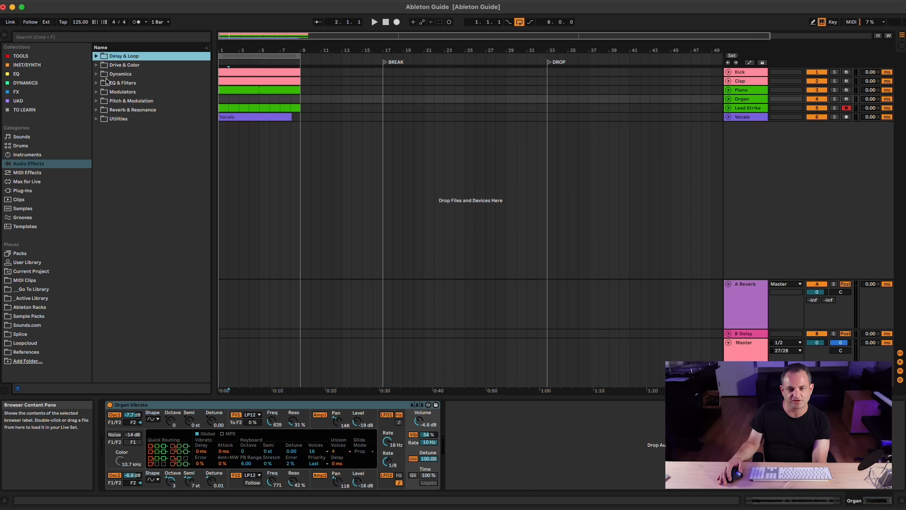
click(96, 74)
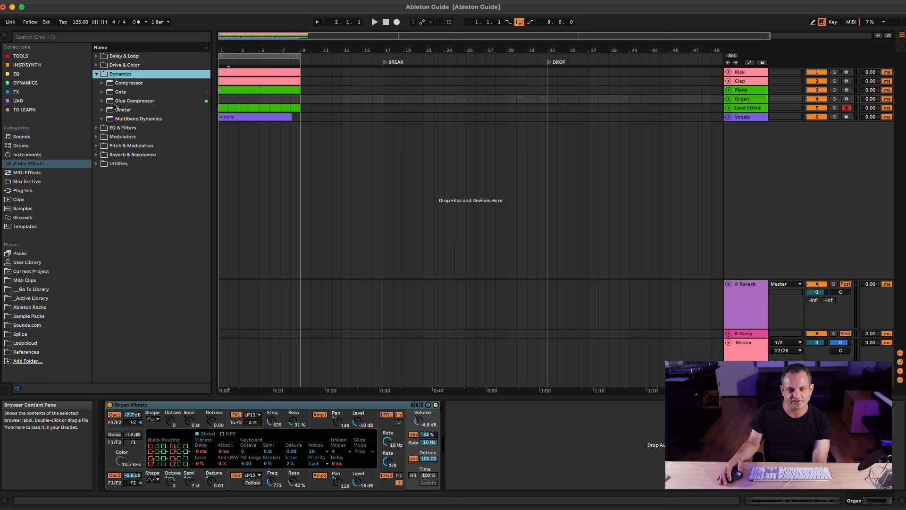
click(98, 128)
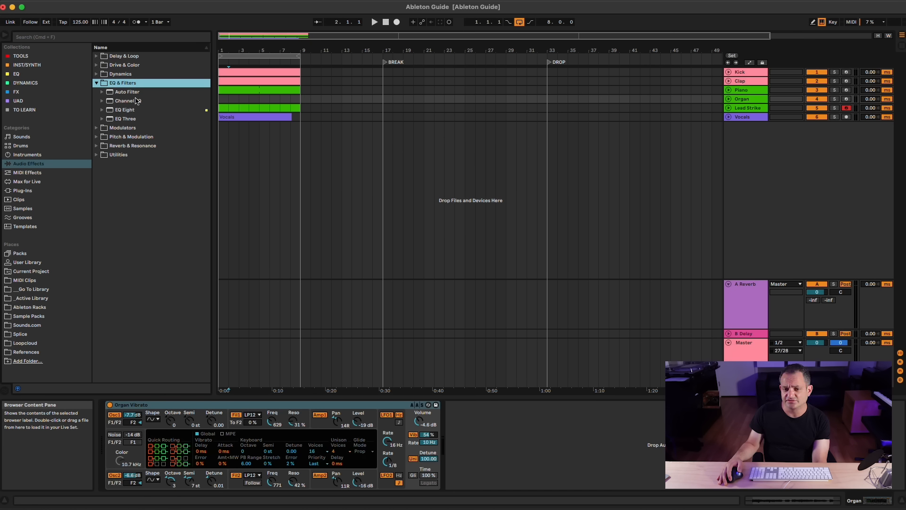
click(97, 129)
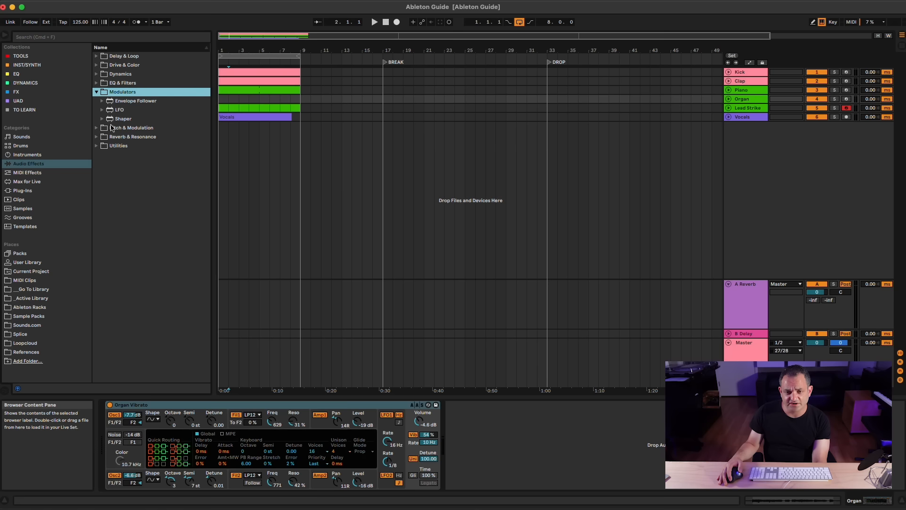
click(98, 128)
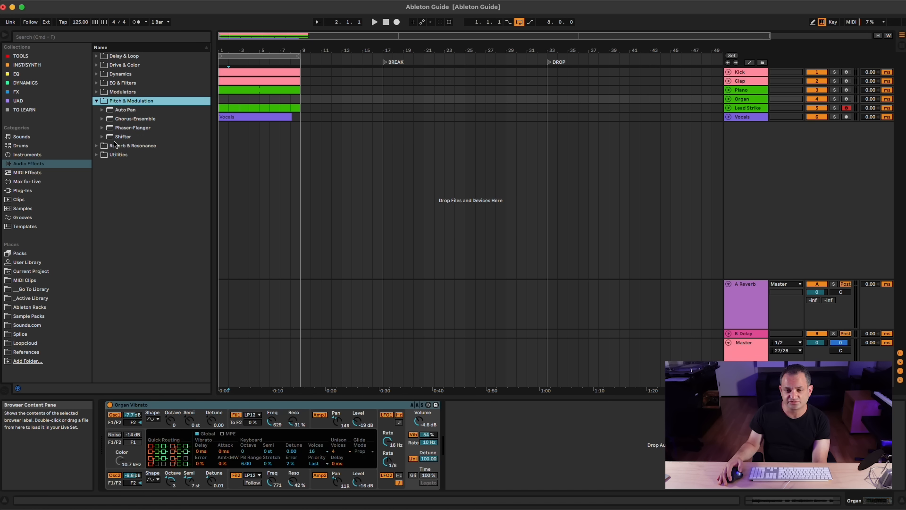
click(103, 147)
click(104, 173)
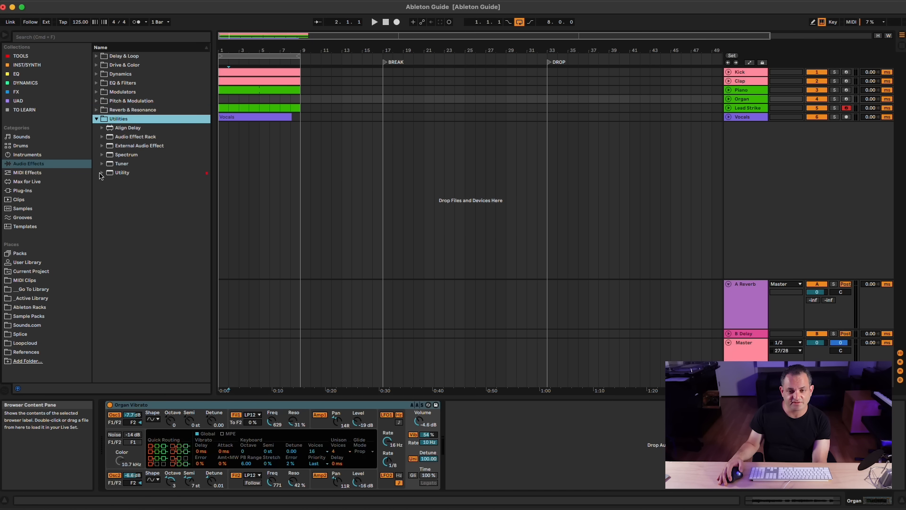
click(121, 173)
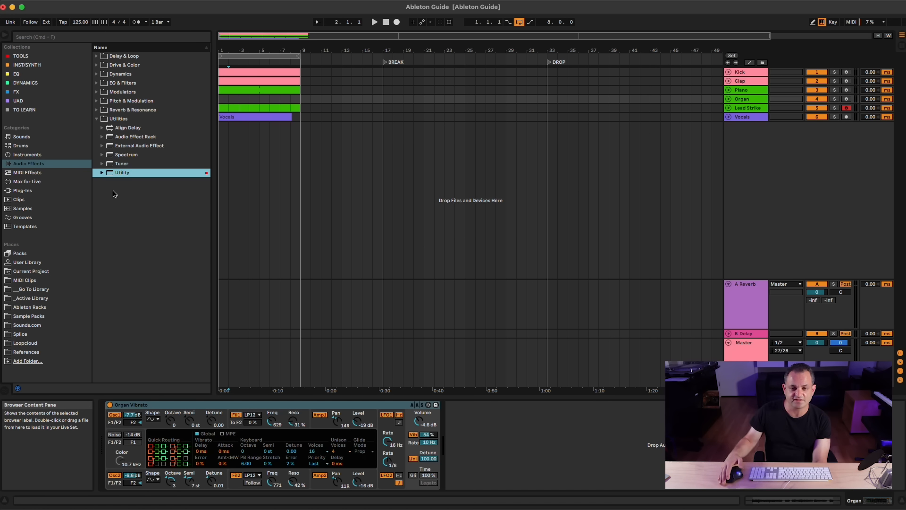
Add a Spectrum to the Master track and view the playing arrangement in its compact and expanded displays
click(120, 154)
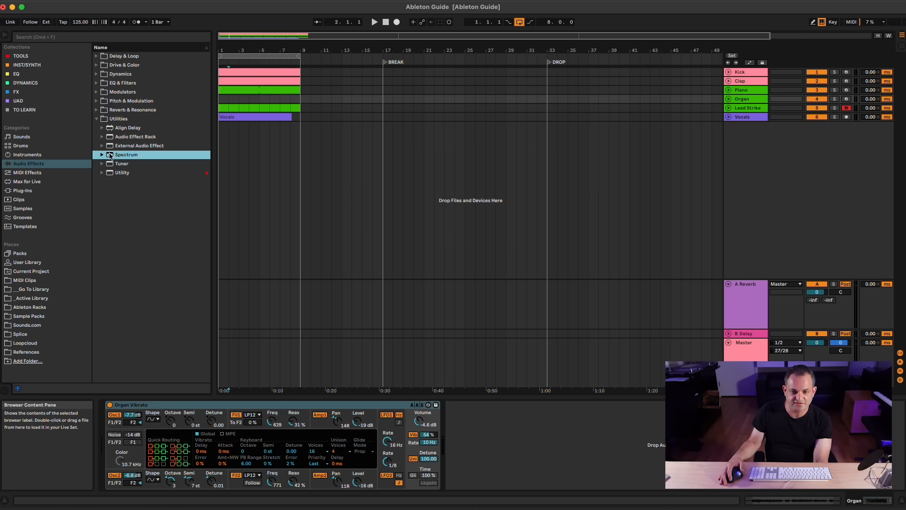
drag(126, 155, 745, 343)
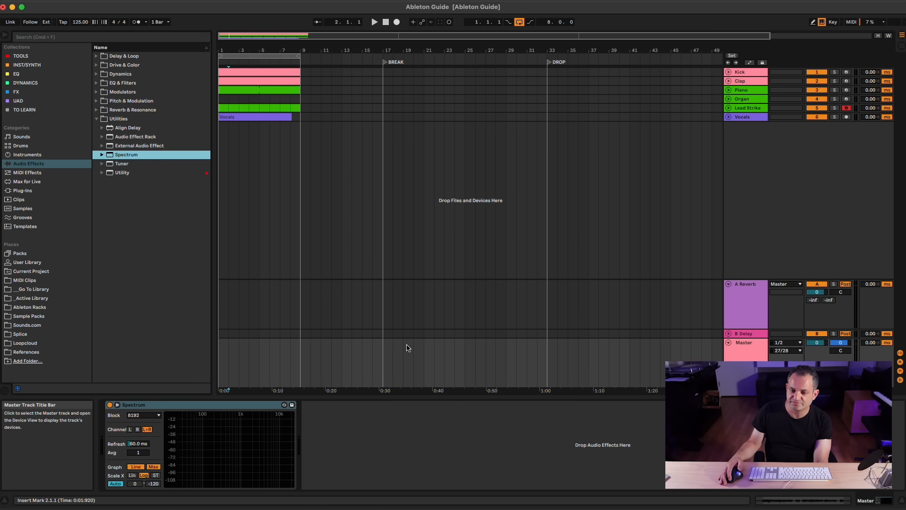
key(space)
mouse_move(203, 438)
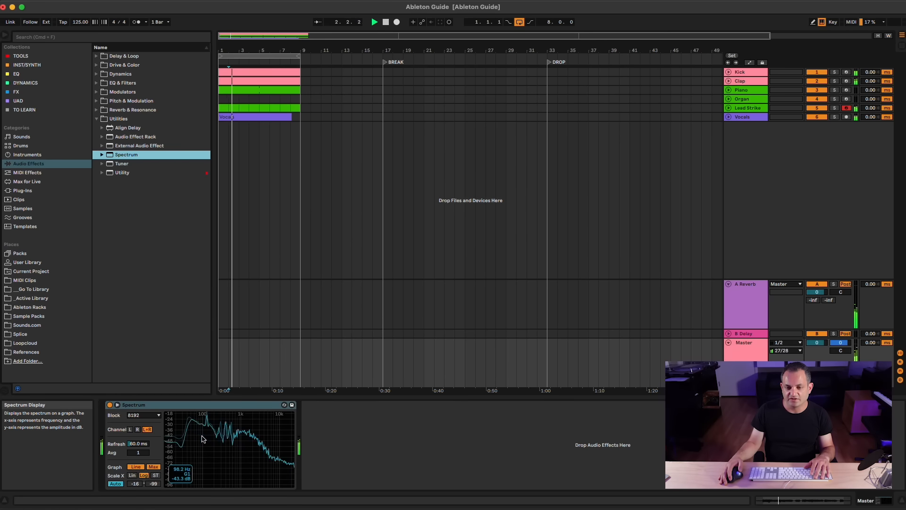
key(space)
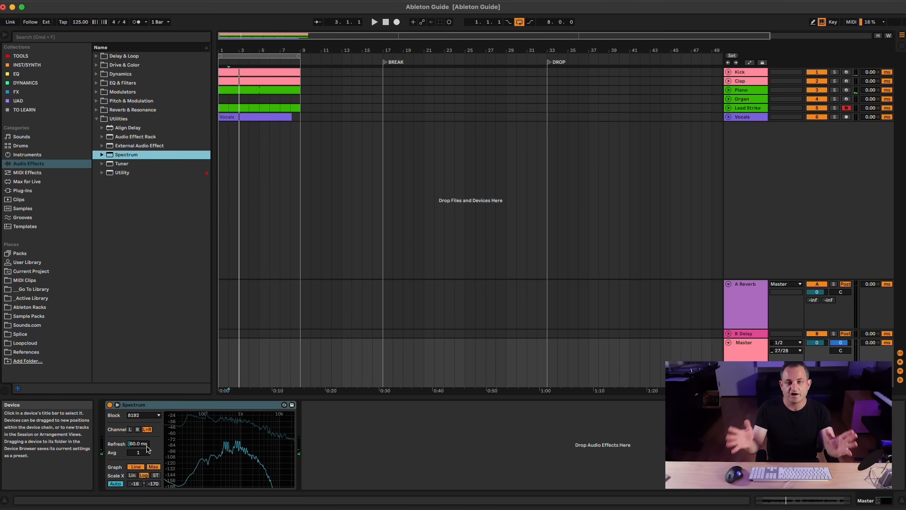
click(117, 406)
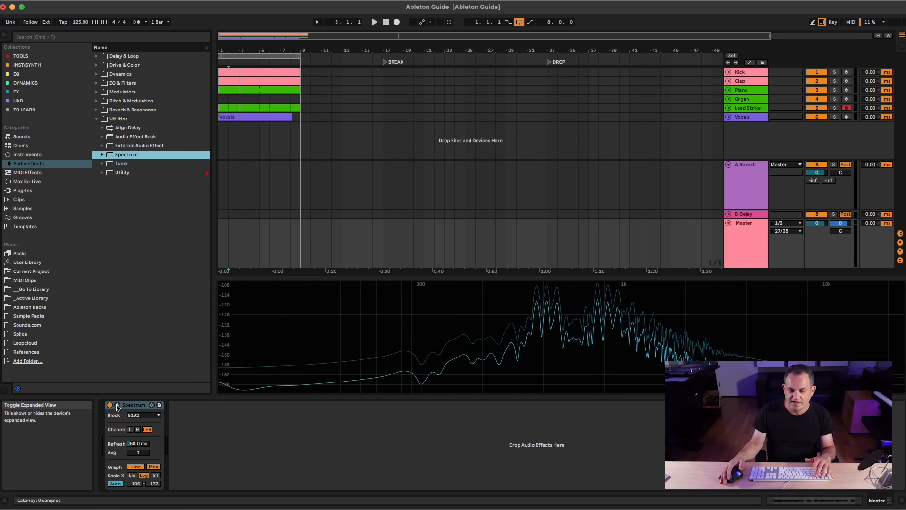
key(space)
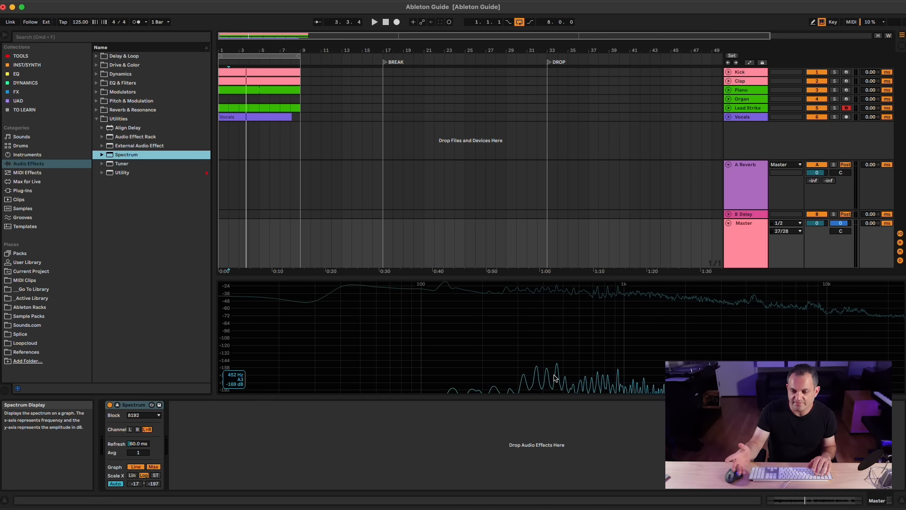
Arm the Vocals track, monitor its input through the Master's expanded Spectrum, and turn monitoring back off with the display collapsed
click(837, 118)
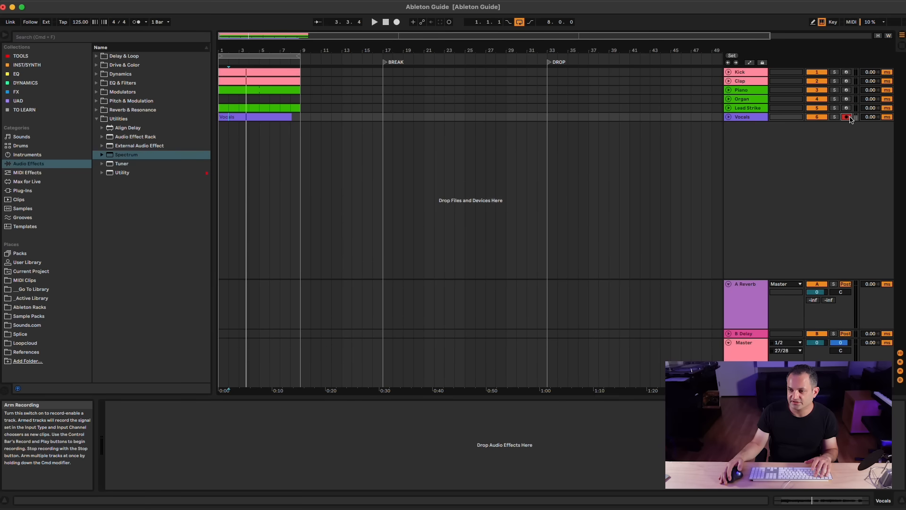
click(730, 118)
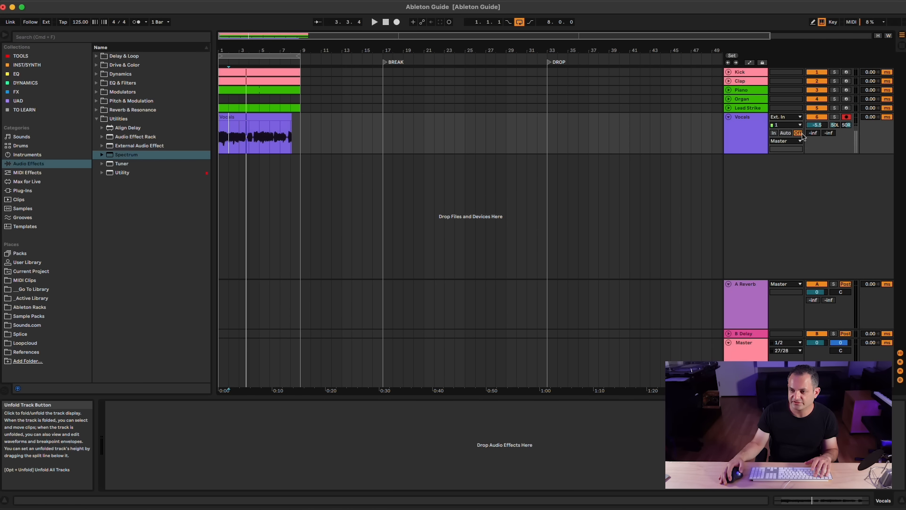
click(774, 133)
click(744, 342)
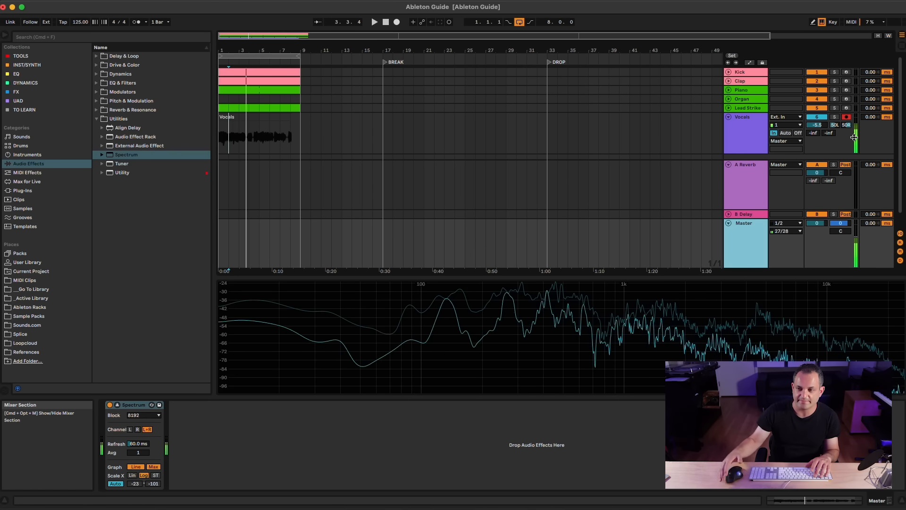
click(798, 133)
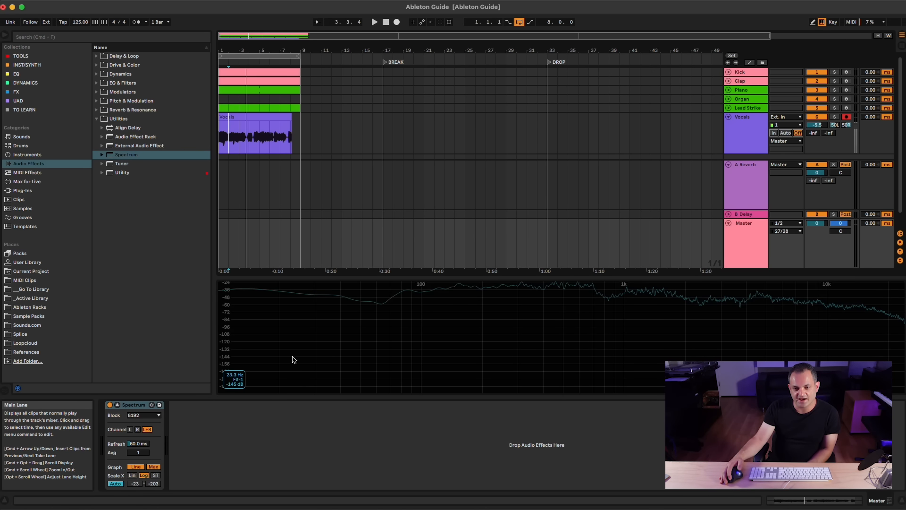
click(117, 405)
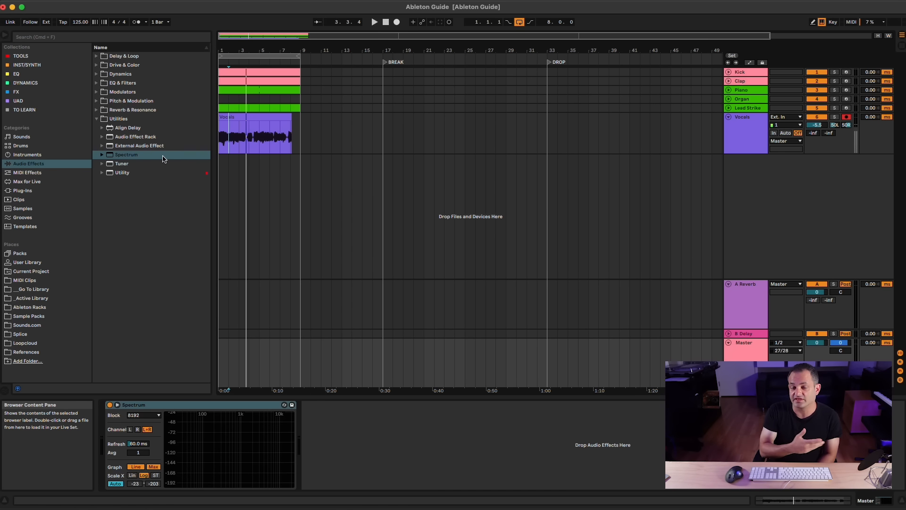
Add an External Instrument from the Instruments category on a new MIDI track below Vocals
click(38, 154)
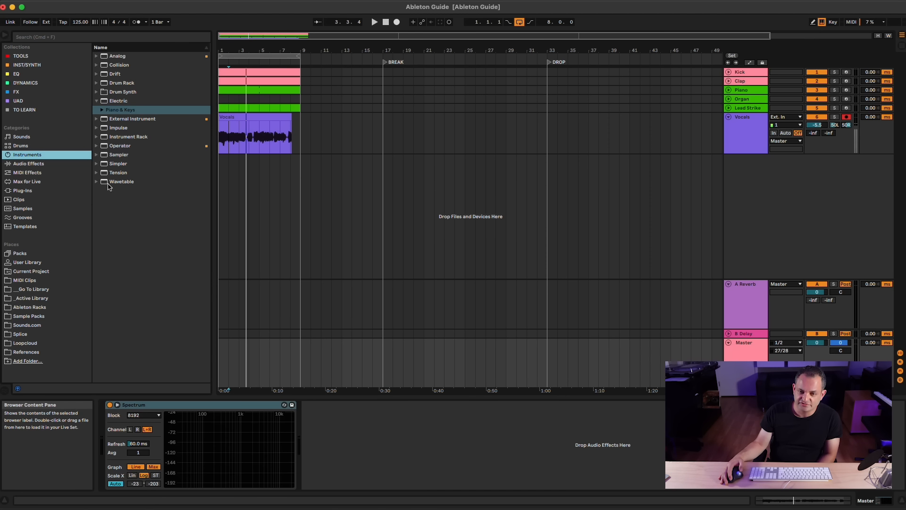
click(105, 119)
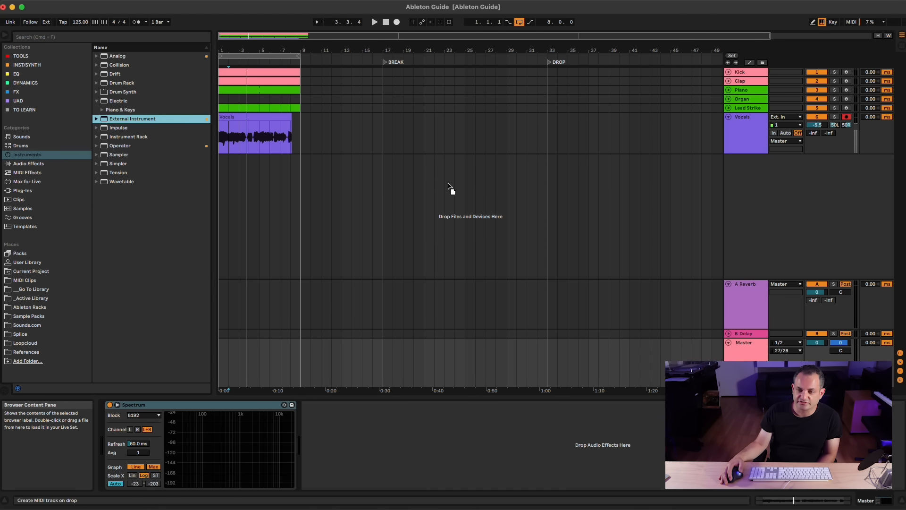
drag(451, 189, 450, 189)
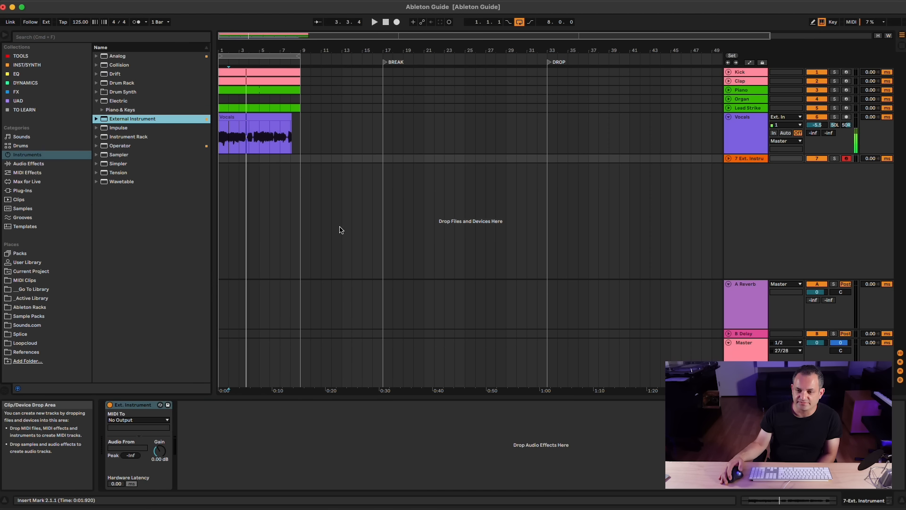
Route the External Instrument's MIDI To to Express 128 (Port 1) and look through its Audio From input choices
click(137, 423)
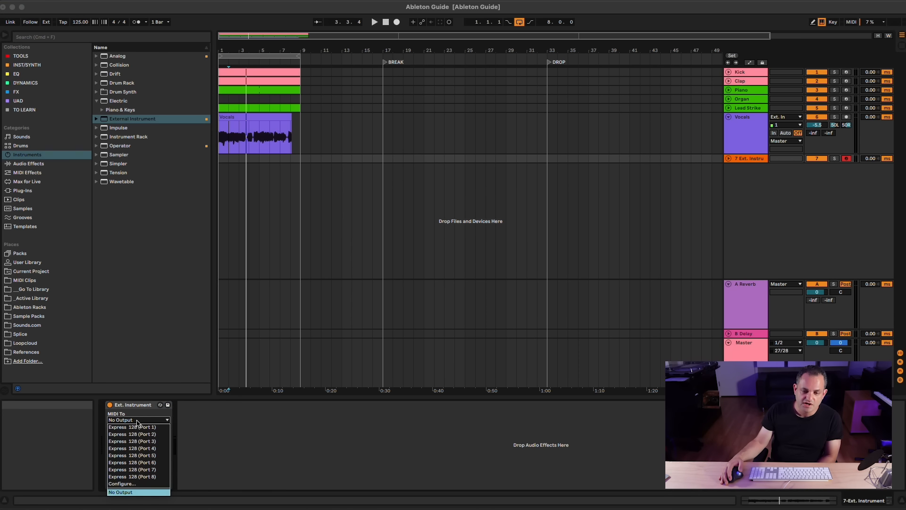
click(247, 449)
click(142, 423)
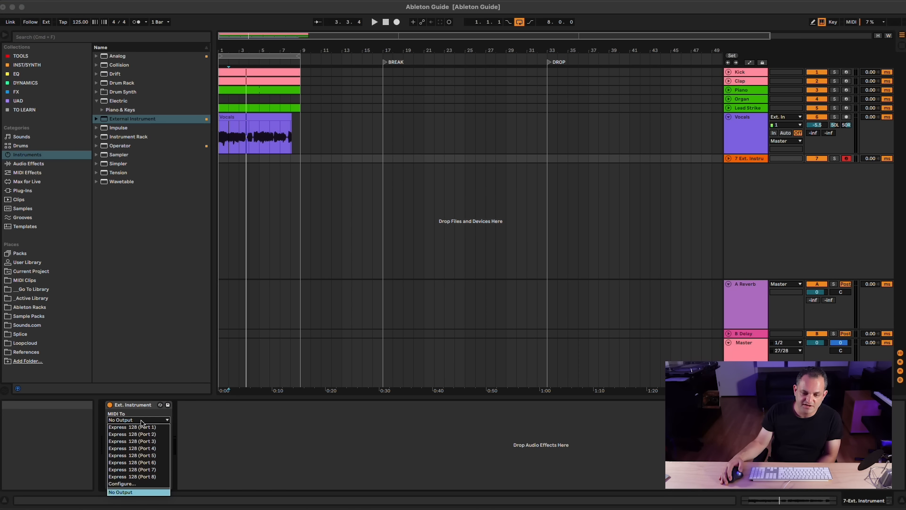
click(257, 492)
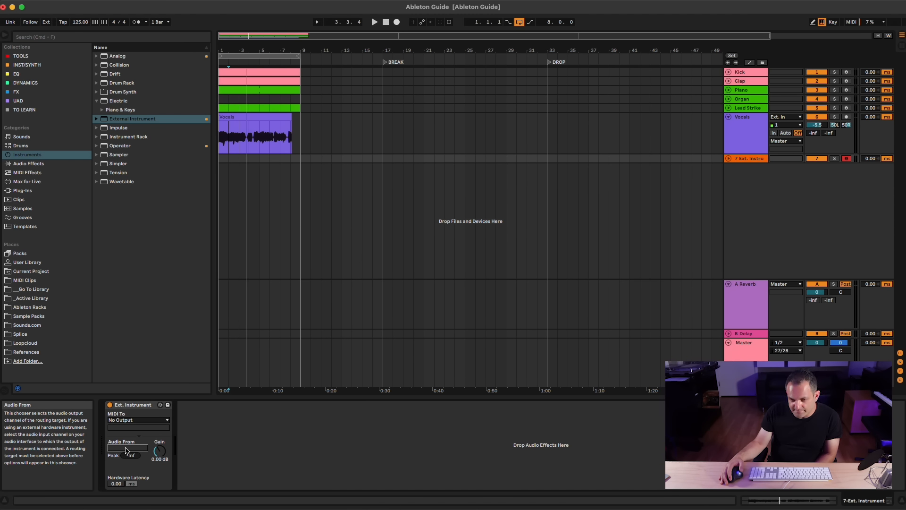
click(137, 420)
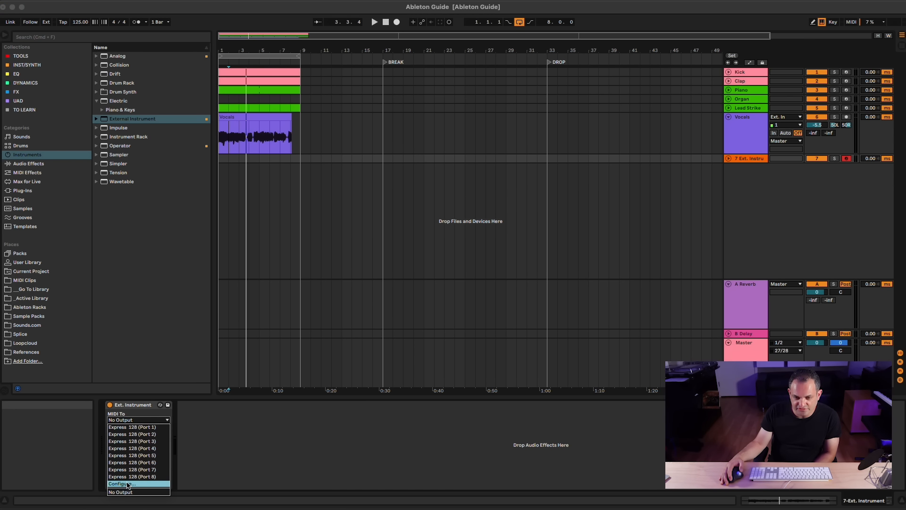
click(131, 427)
click(136, 419)
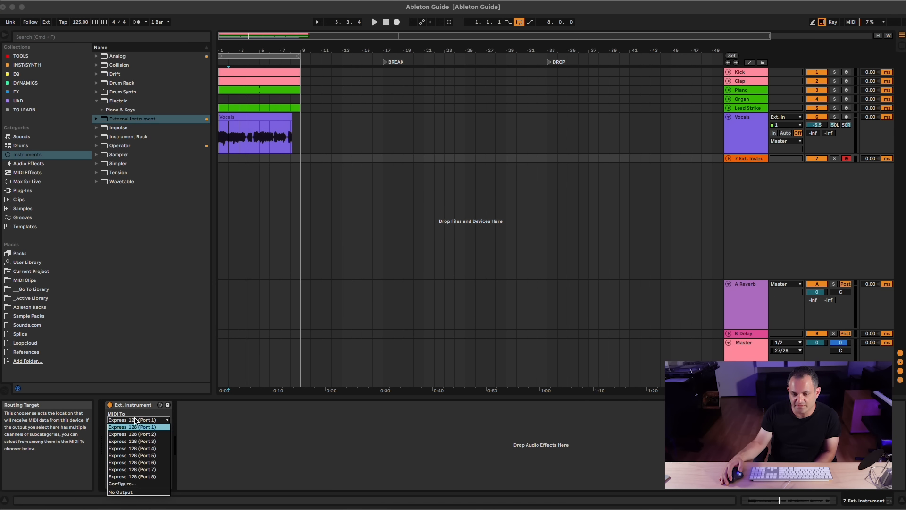
click(223, 425)
click(120, 449)
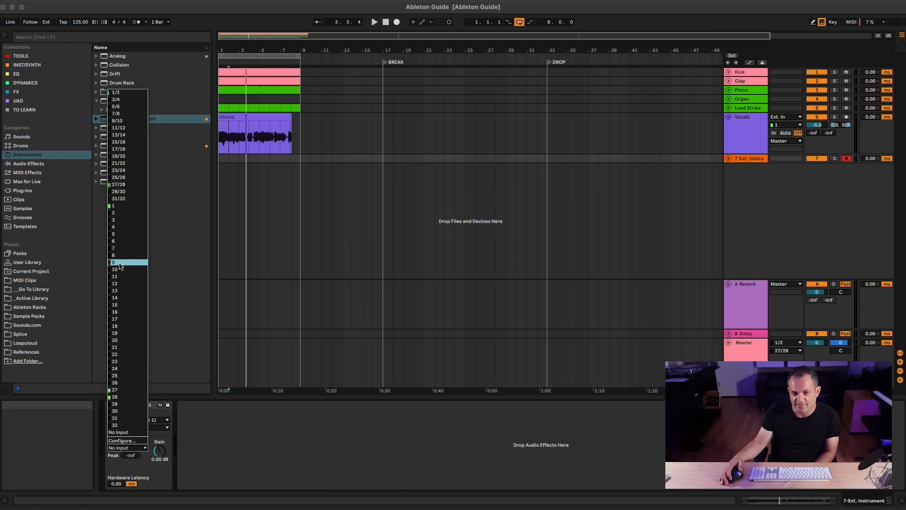
click(264, 473)
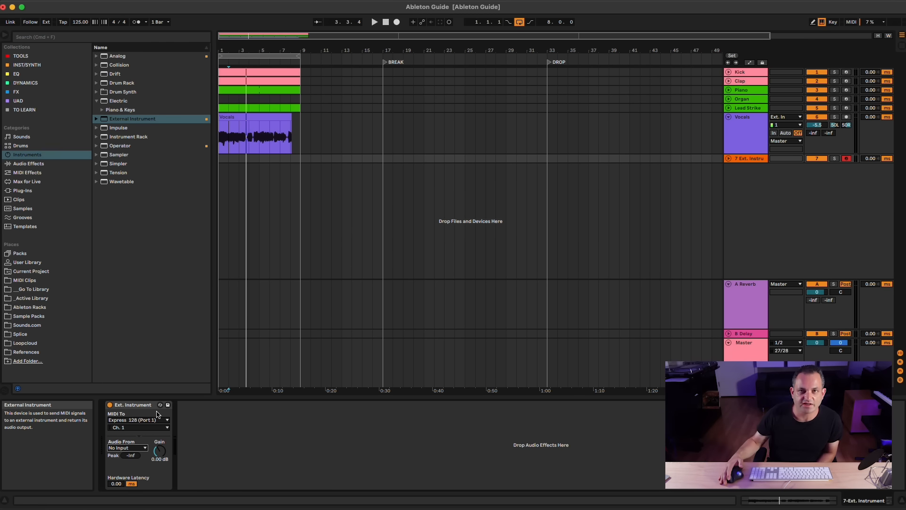
right_click(754, 159)
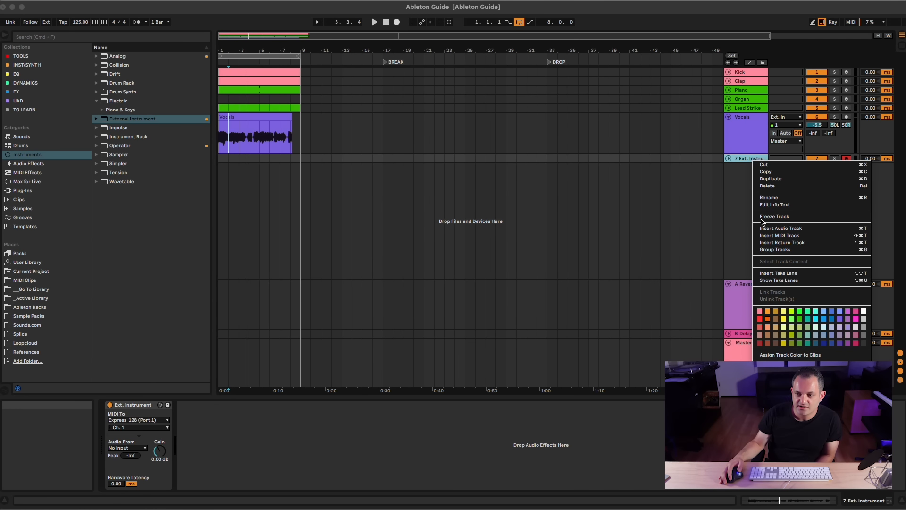
click(564, 228)
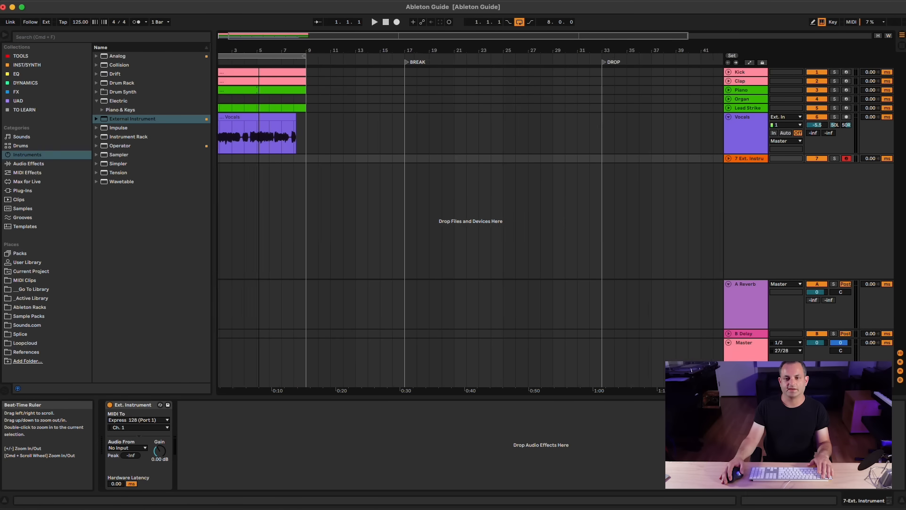
Unfold the Lead Strike track and set its send to the A Reverb return to -6.8 dB
drag(258, 53, 243, 80)
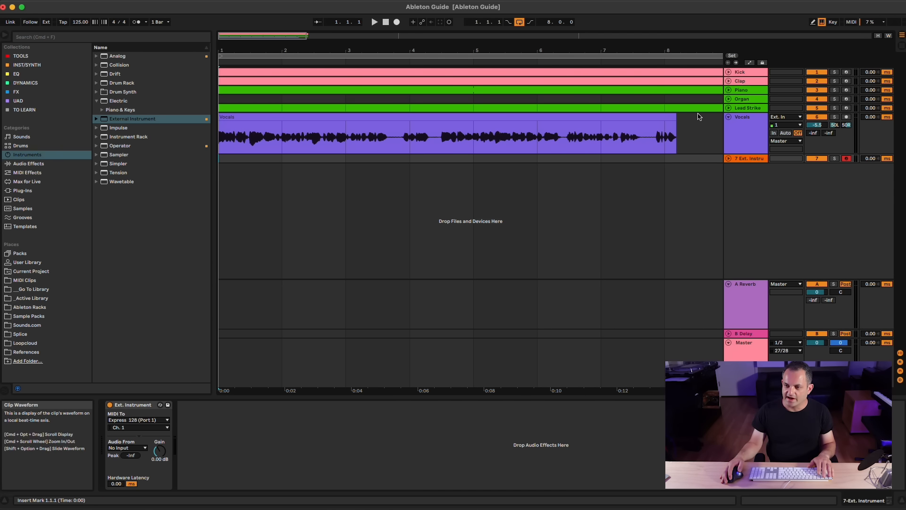
click(734, 292)
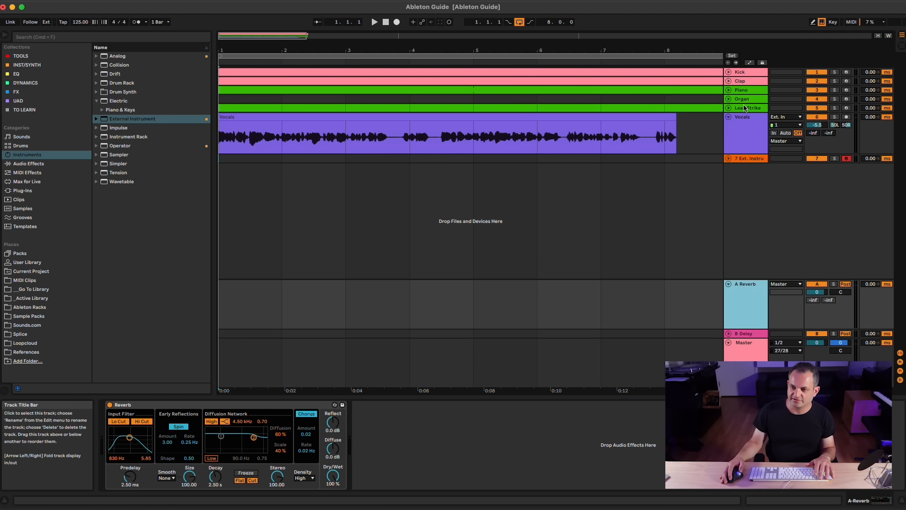
click(729, 108)
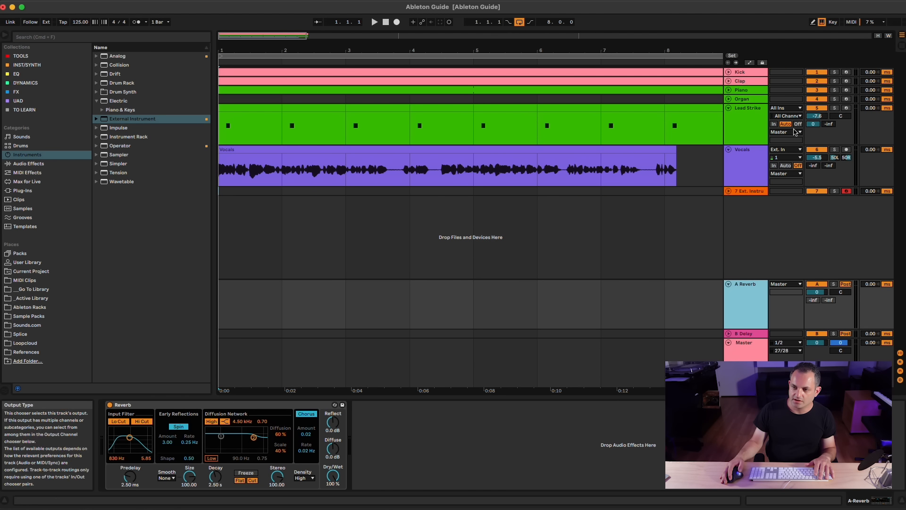
drag(813, 124, 813, 133)
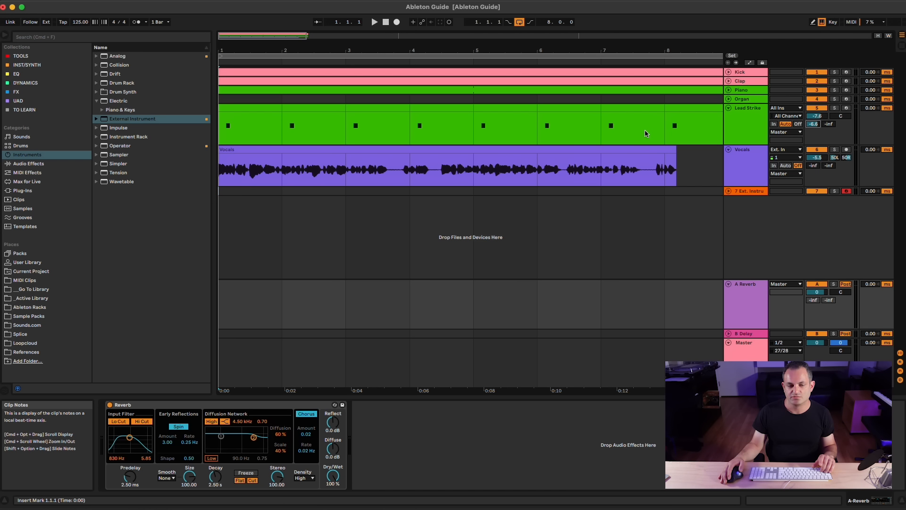
Display the automation lanes for all tracks and set Lead Strike's A-Reverb send to -13.7 dB, playing the arrangement to hear it
drag(605, 51, 359, 50)
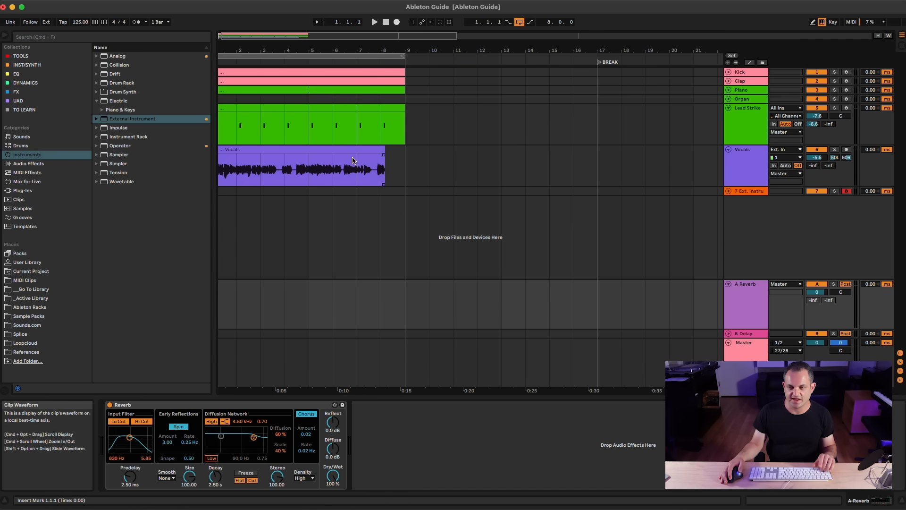
click(749, 63)
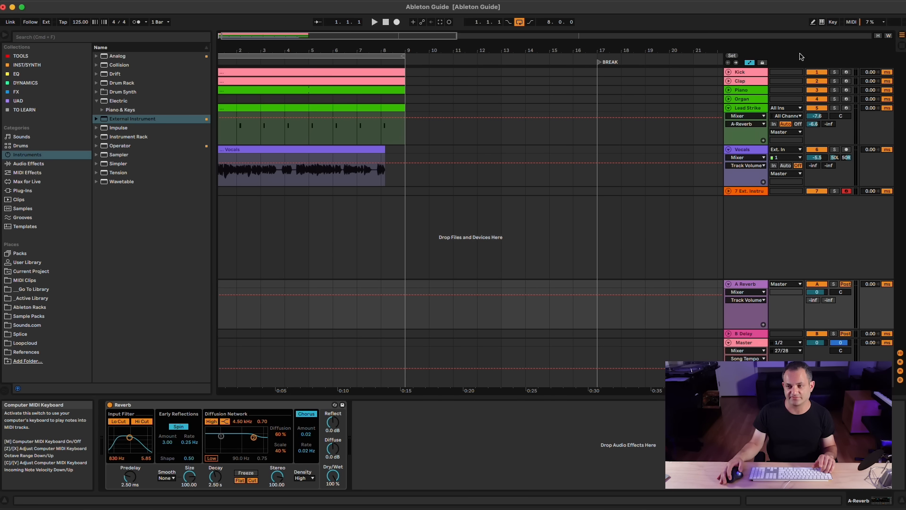
click(750, 62)
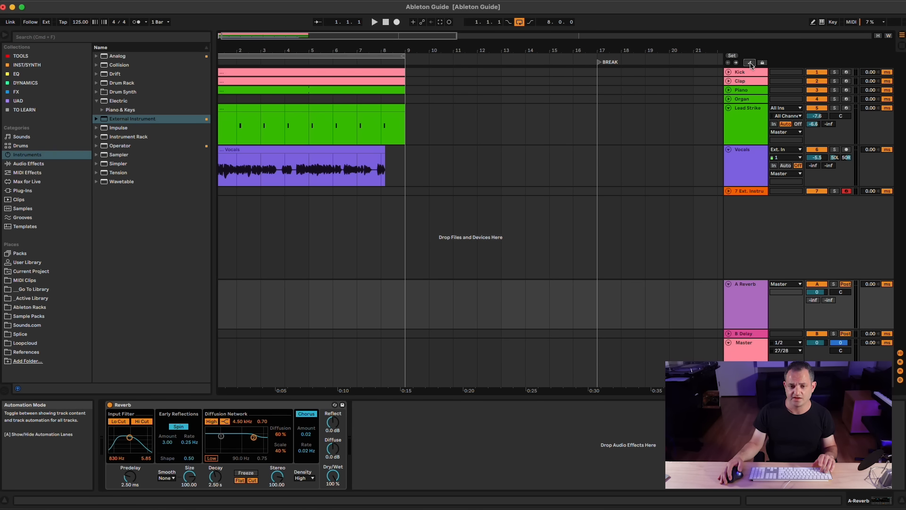
click(750, 63)
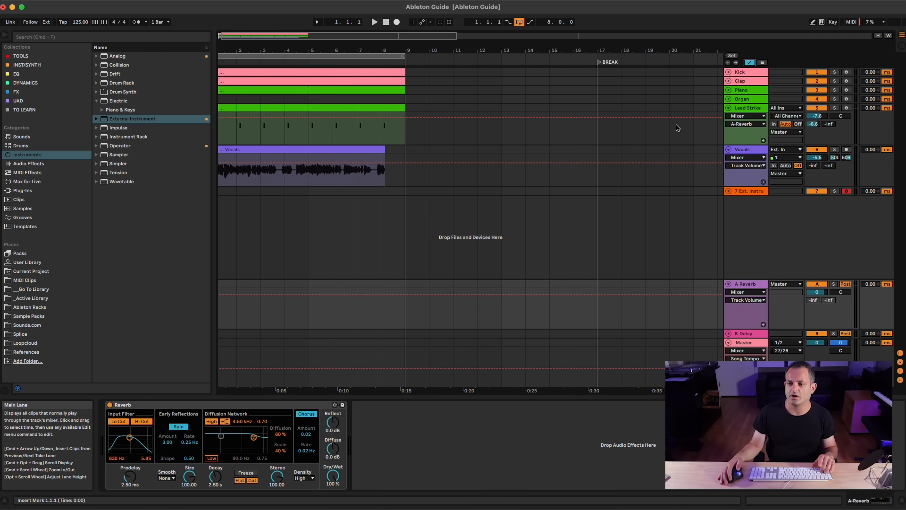
drag(813, 123, 813, 144)
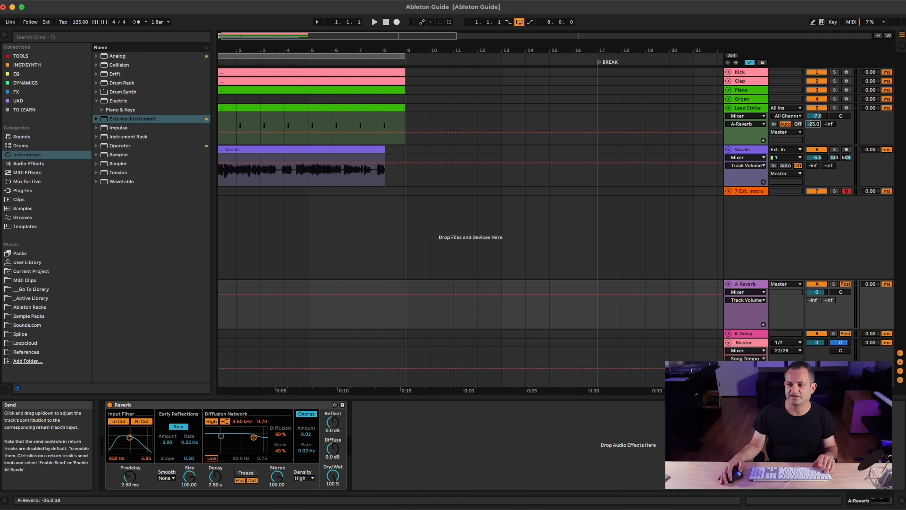
key(space)
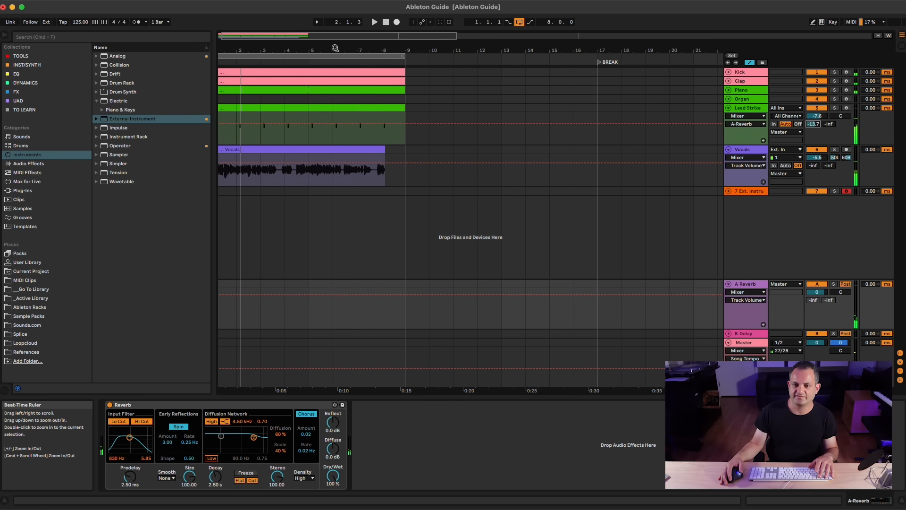
Unfold the B Delay return and display the Vocals track's B-Delay send automation near the end of the vocal clip
click(729, 334)
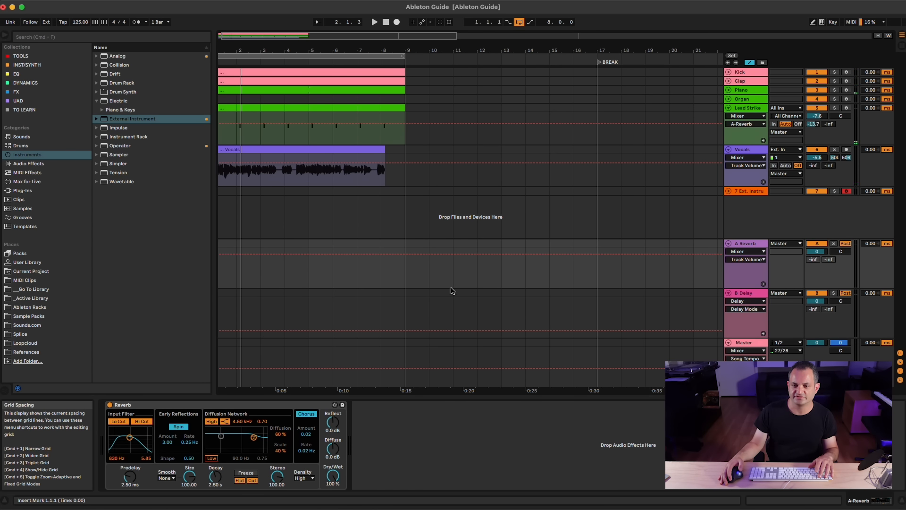
drag(380, 50, 380, 137)
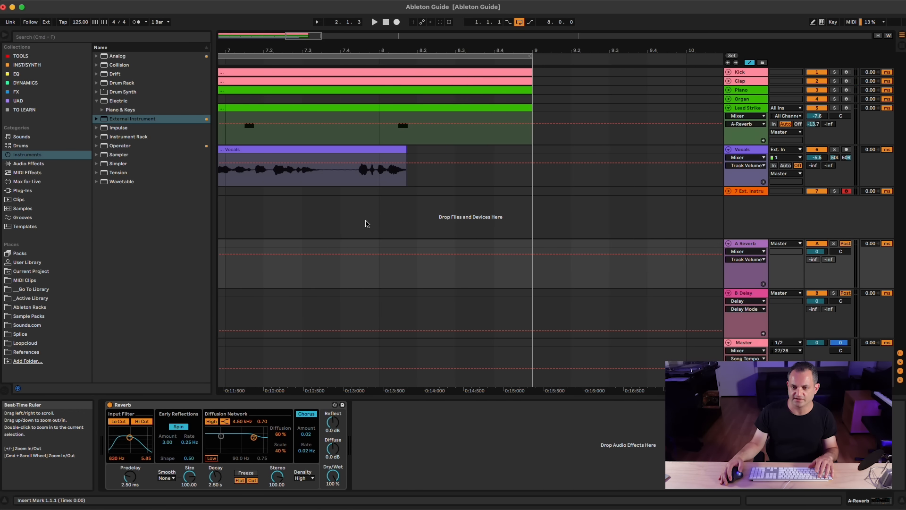
click(347, 180)
click(830, 167)
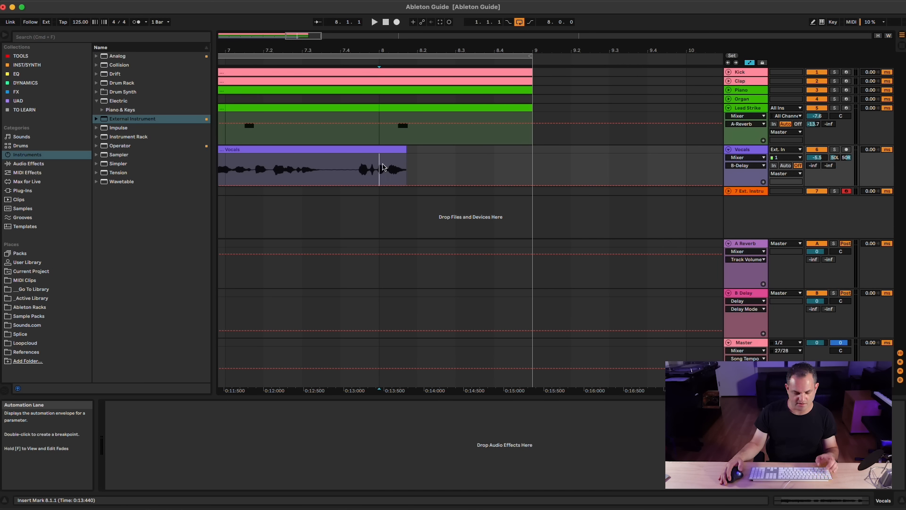
Raise the Vocals B-Delay send automation to about -4.9 dB over the last phrase, from 7.4.2 to the clip's end, and play it
click(443, 159)
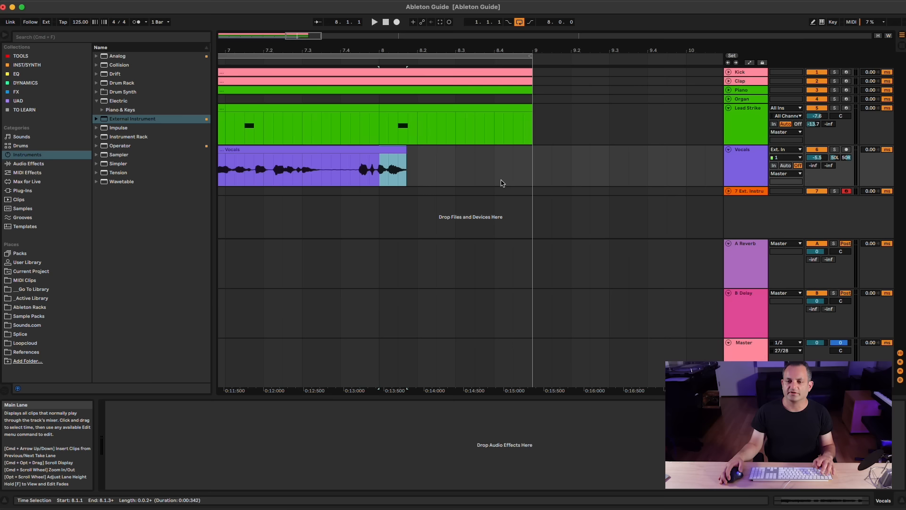
drag(350, 174, 406, 175)
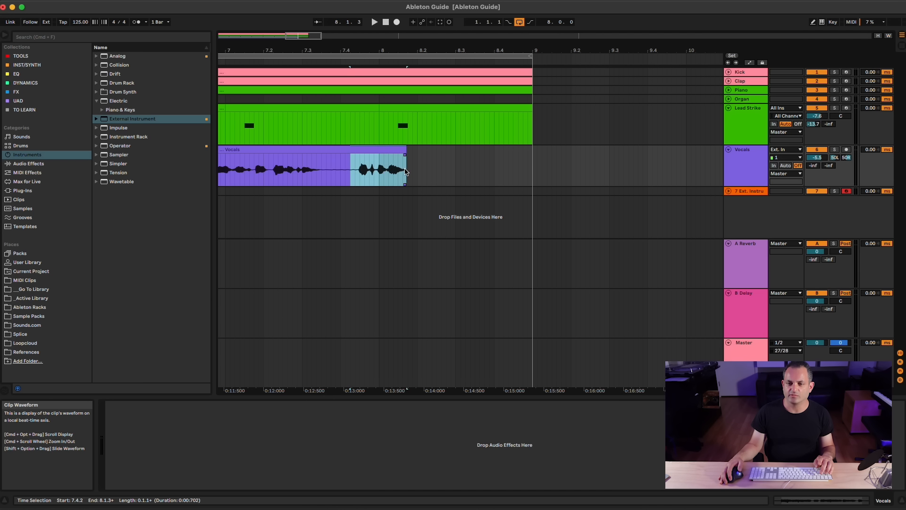
key(a)
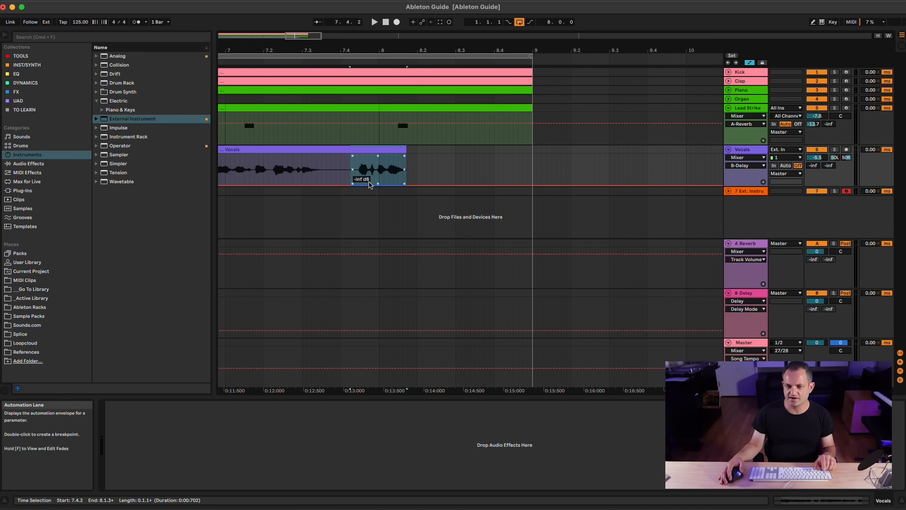
drag(370, 185, 371, 158)
key(space)
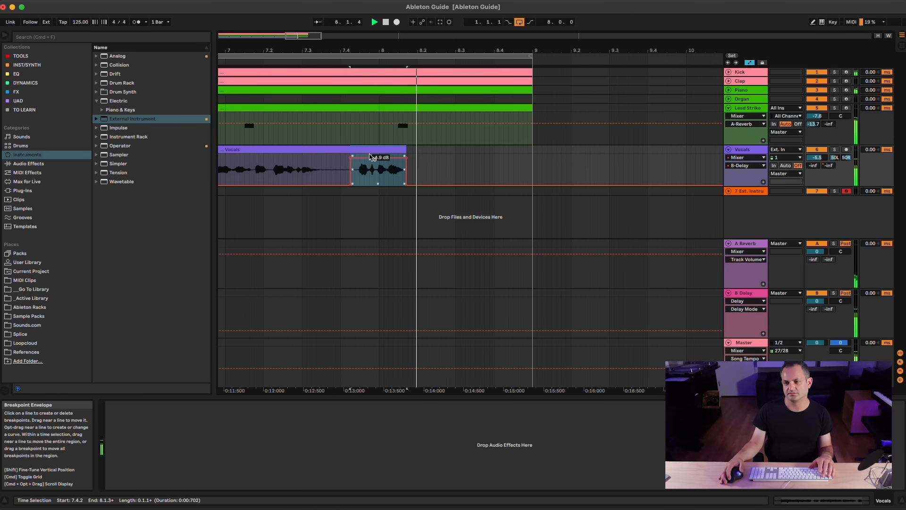
Solo the Vocals and set the B return's Delay to 4 sixteenths on both left and right channels, playing the result
click(834, 149)
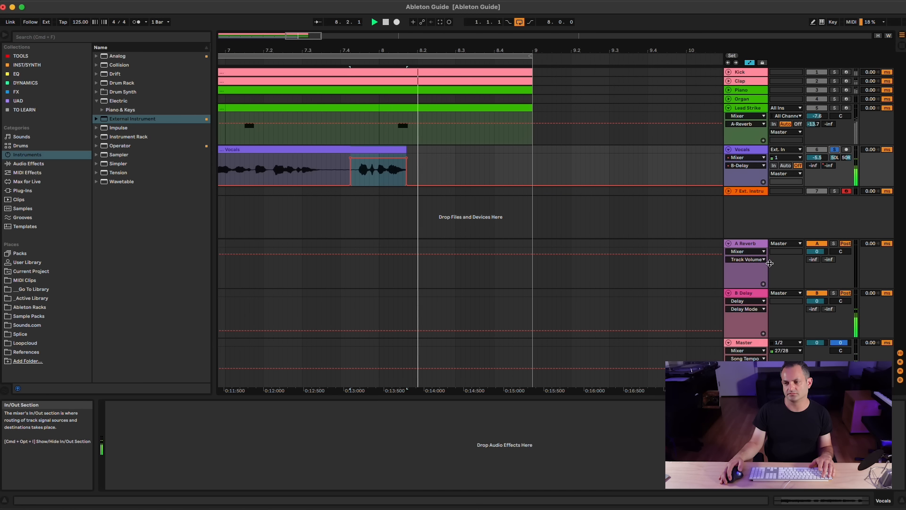
key(space)
click(744, 293)
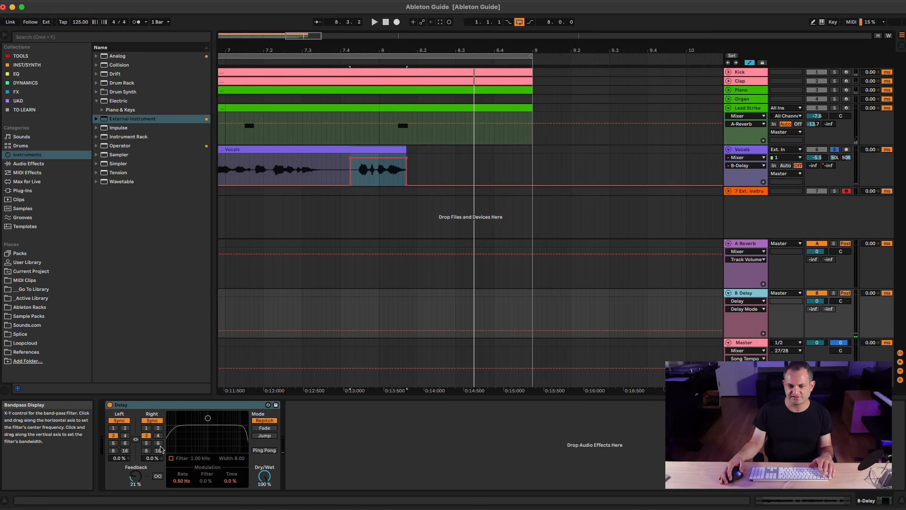
click(125, 435)
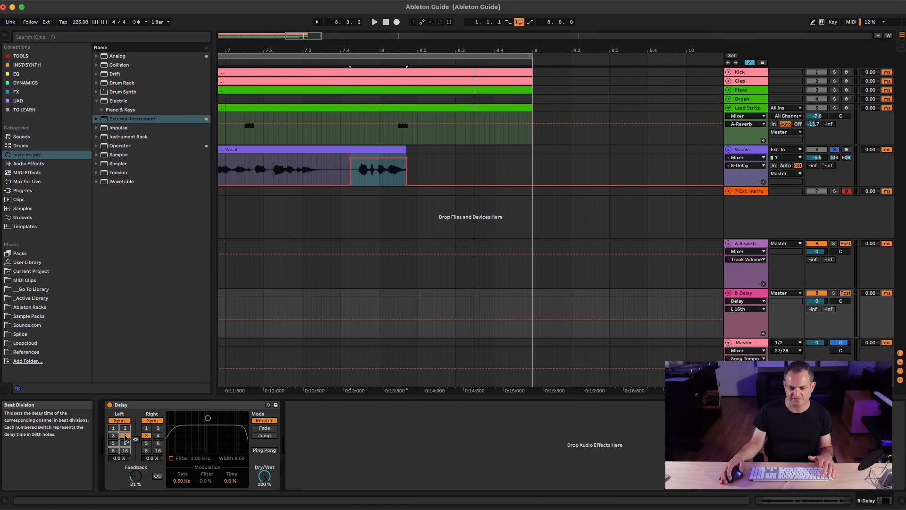
click(158, 435)
key(space)
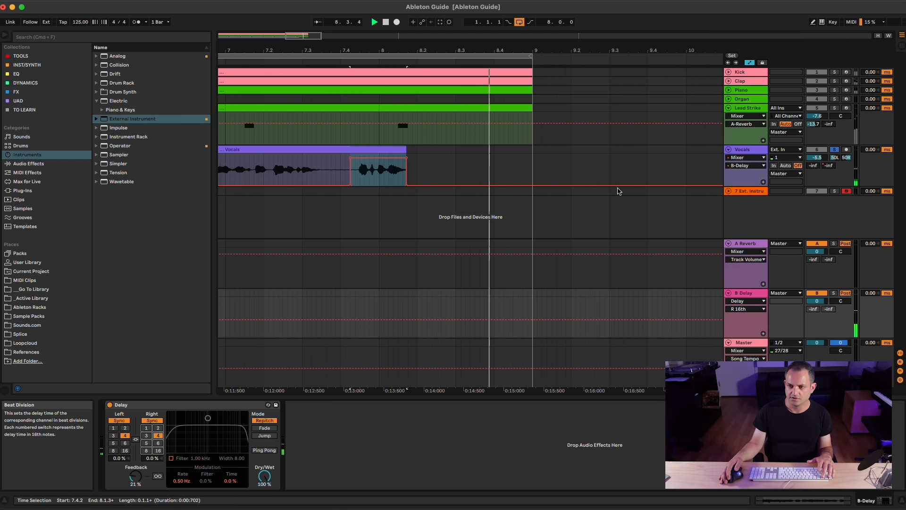
key(space)
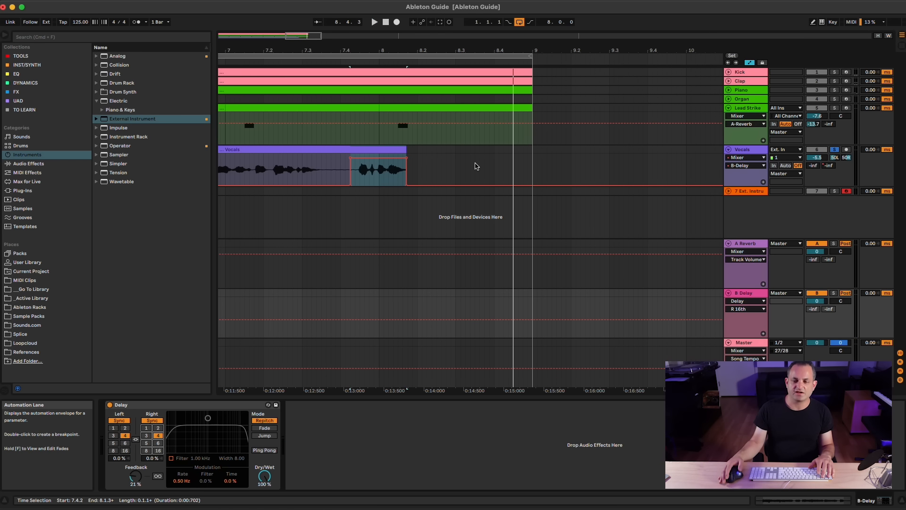
Show Lead Strike's Track Volume automation and shape a curved fade-in from silence at bar 1 to -7.6 dB at bar 5
drag(401, 48, 402, 15)
click(740, 115)
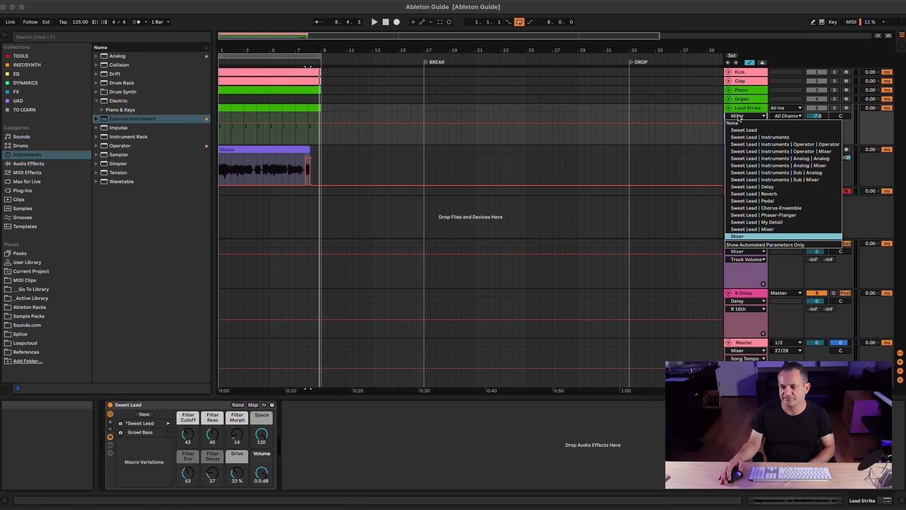
click(741, 116)
click(817, 115)
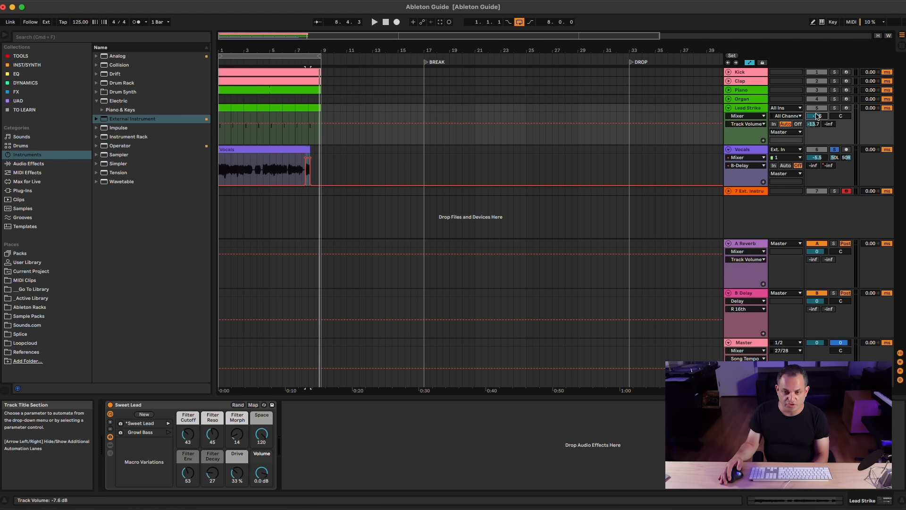
click(270, 124)
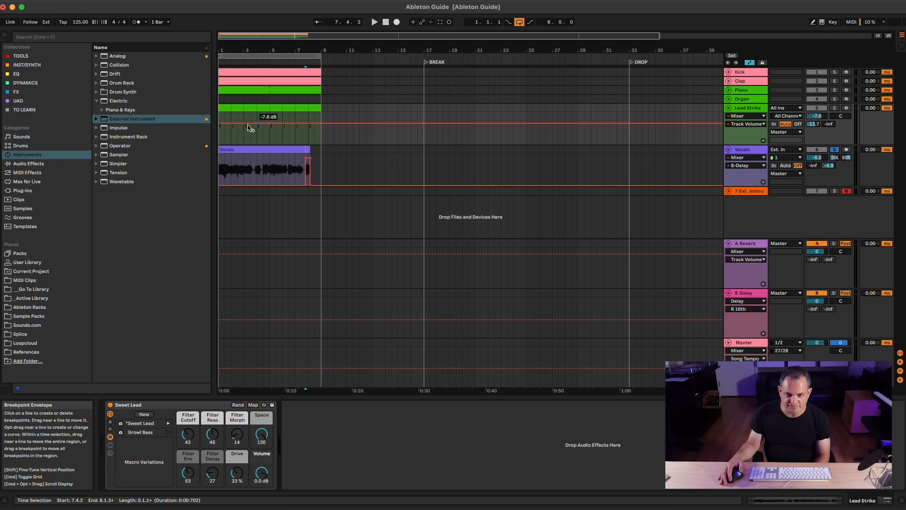
drag(249, 127, 309, 136)
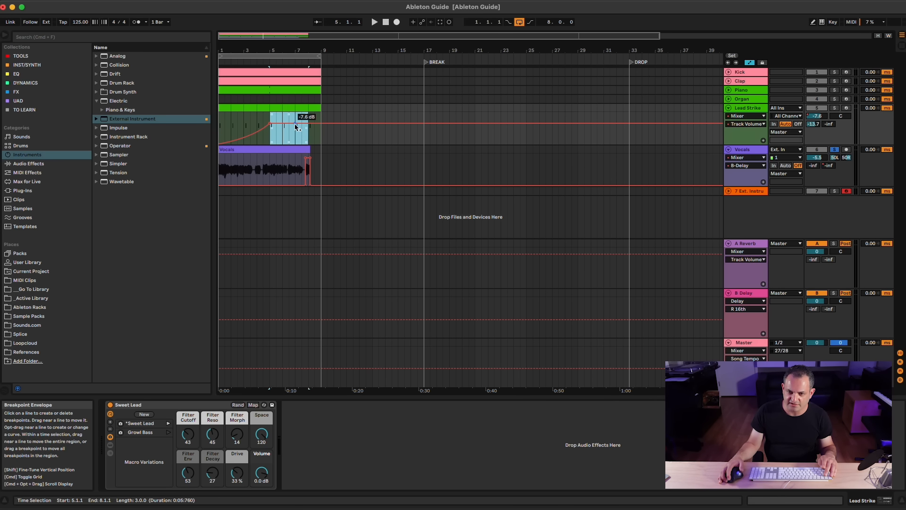
Insert a triangle automation shape on Lead Strike's volume from bar 5 to bar 8, play it, and undo the volume automation edits
right_click(296, 128)
click(333, 341)
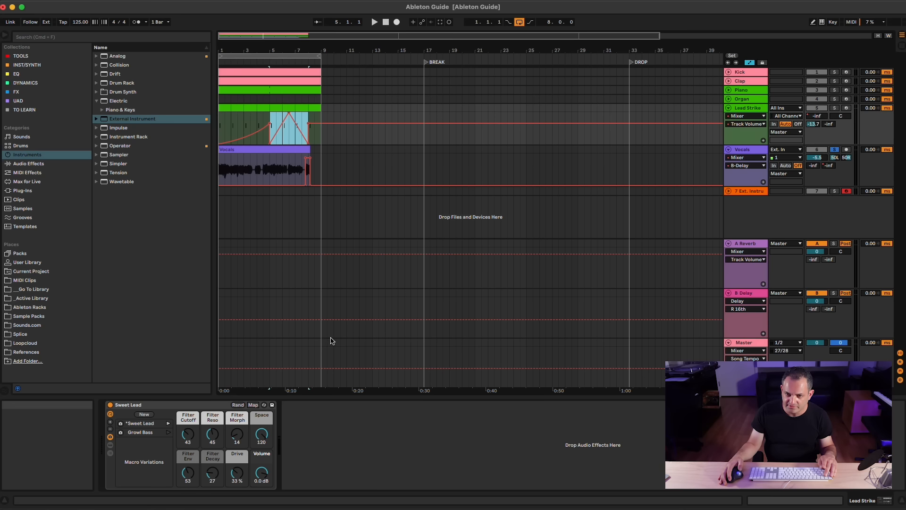
key(space)
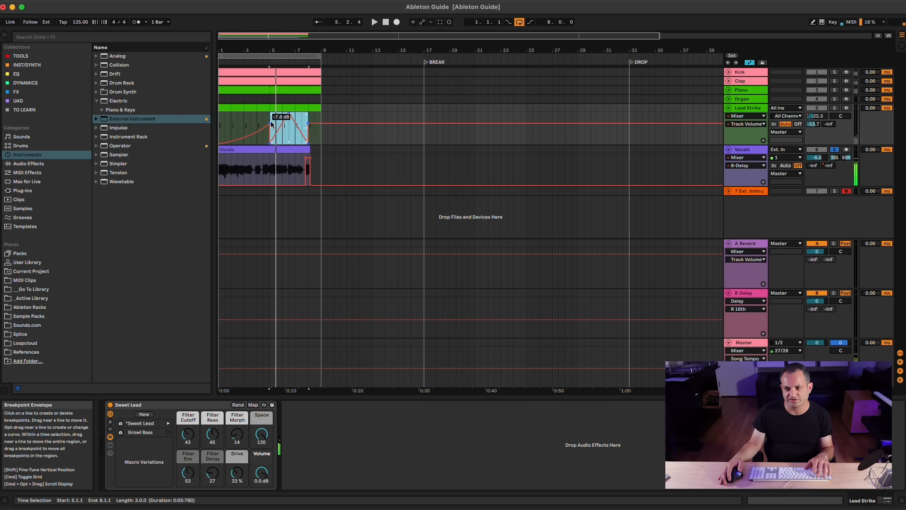
key(super+z)
key(super+z)
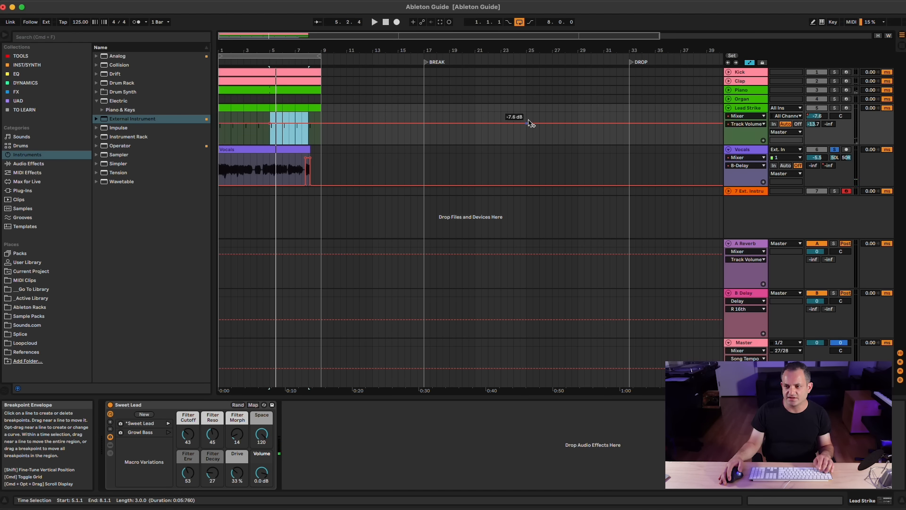
Switch Lead Strike's panning to Split Stereo Pan Mode and display its right split pan automation
click(841, 116)
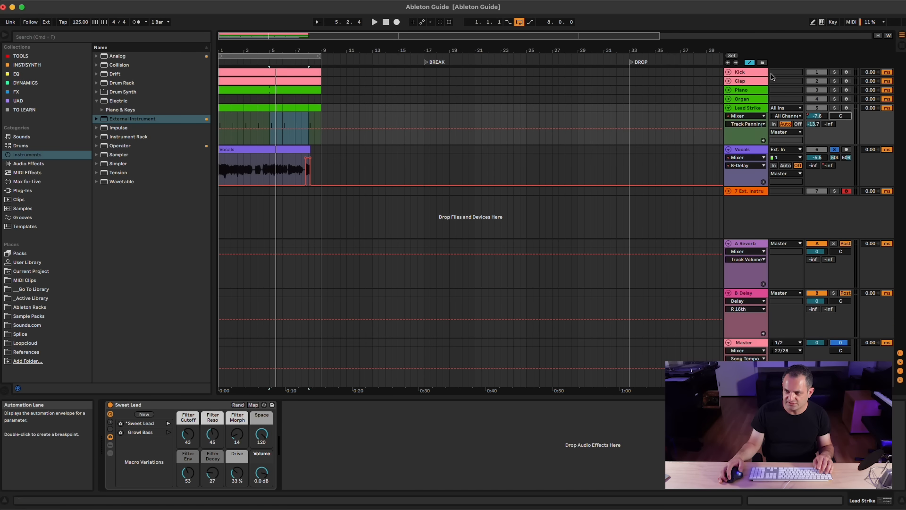
right_click(841, 116)
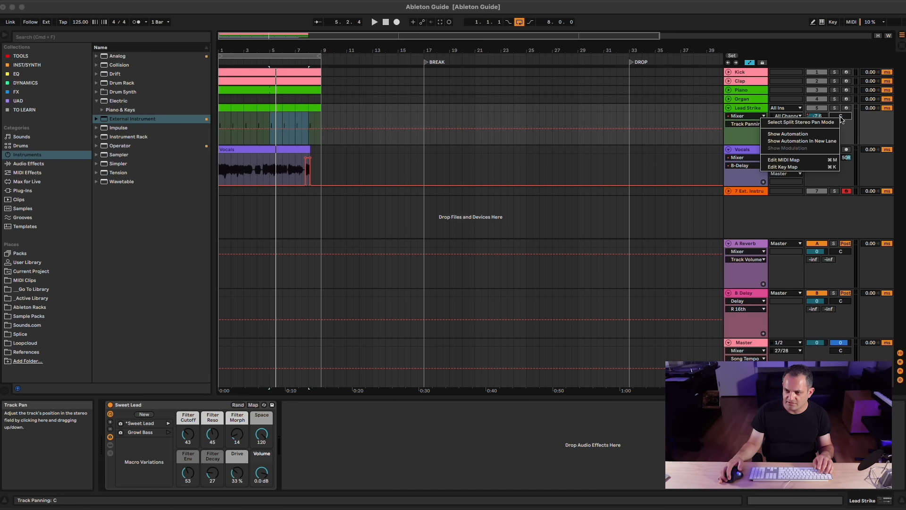
click(809, 122)
click(847, 117)
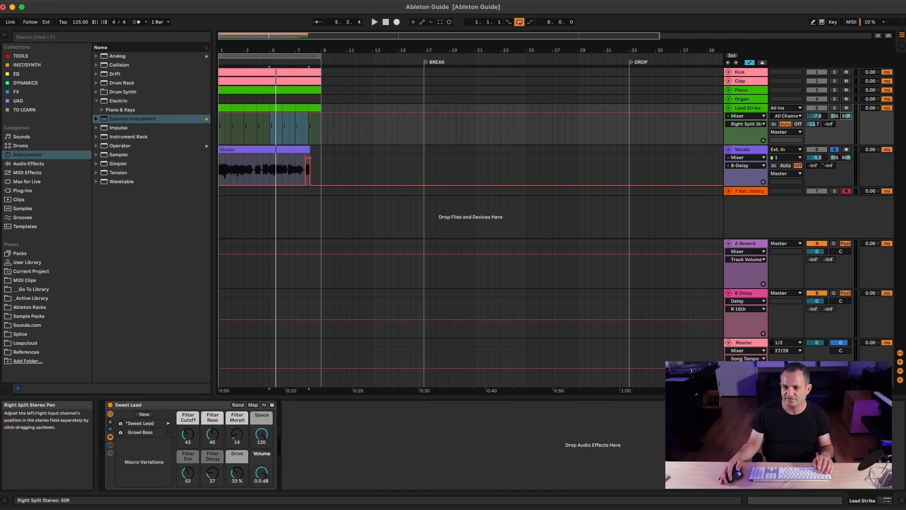
Automate Lead Strike's Left Split Stereo Pan to ramp from 50L at bar 1 to 50R midway through bar 8
click(835, 116)
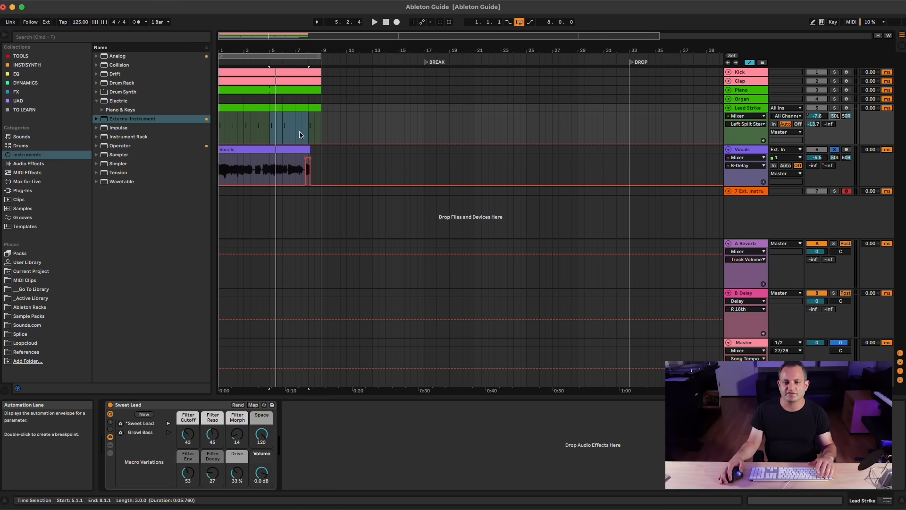
drag(323, 144, 315, 114)
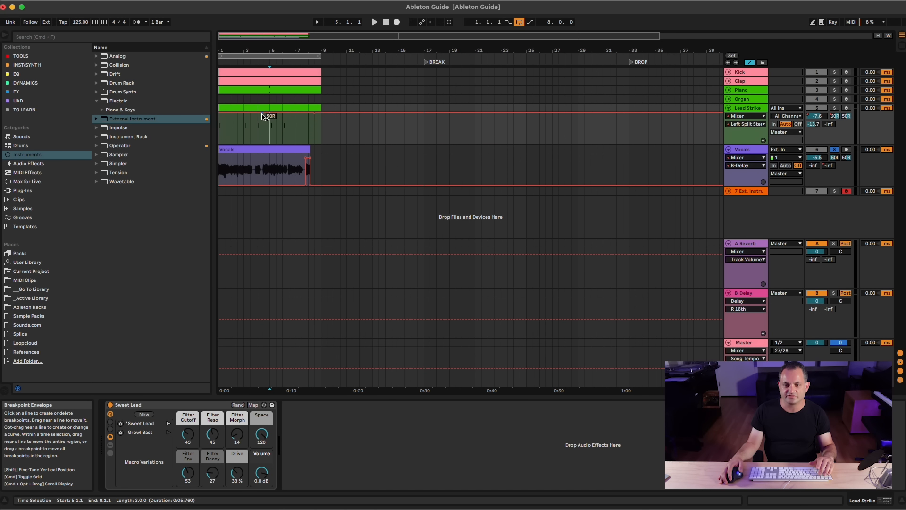
drag(219, 113, 219, 145)
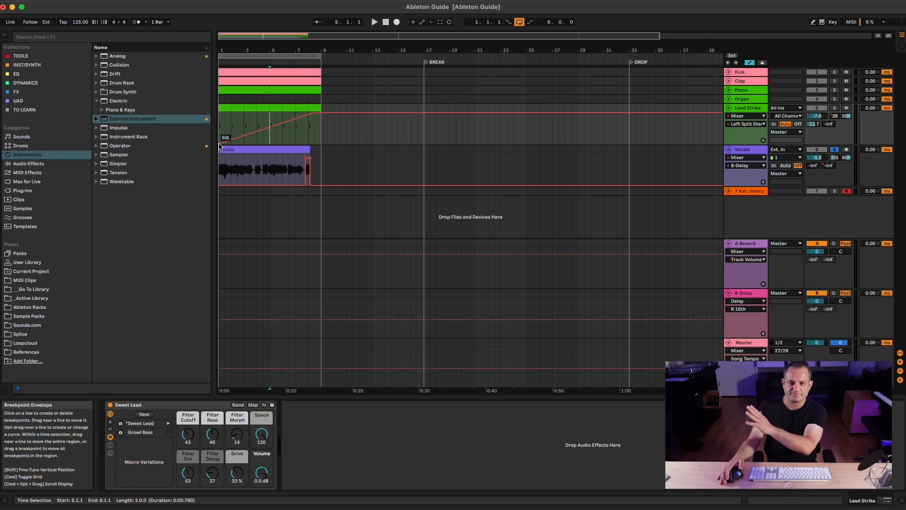
Unsolo the Vocals track during playback from bar 5 to hear Lead Strike's pan automation within the full mix
key(space)
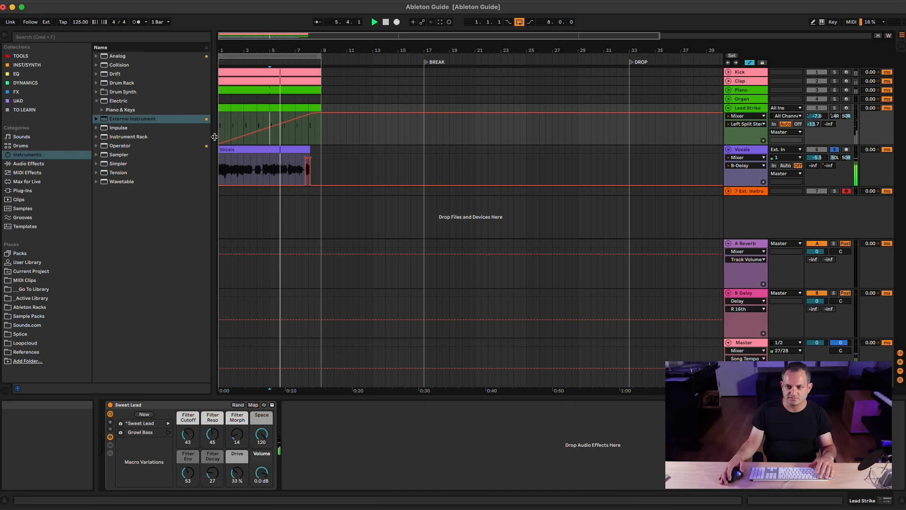
click(837, 150)
key(space)
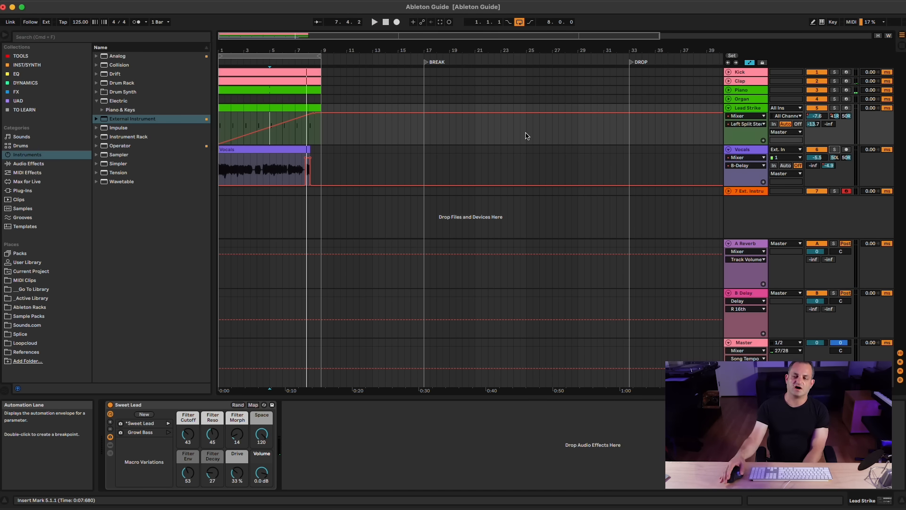
Select the B Delay return and examine the Vocals delay send automation between 7.3.3 and 8.2.2
click(759, 293)
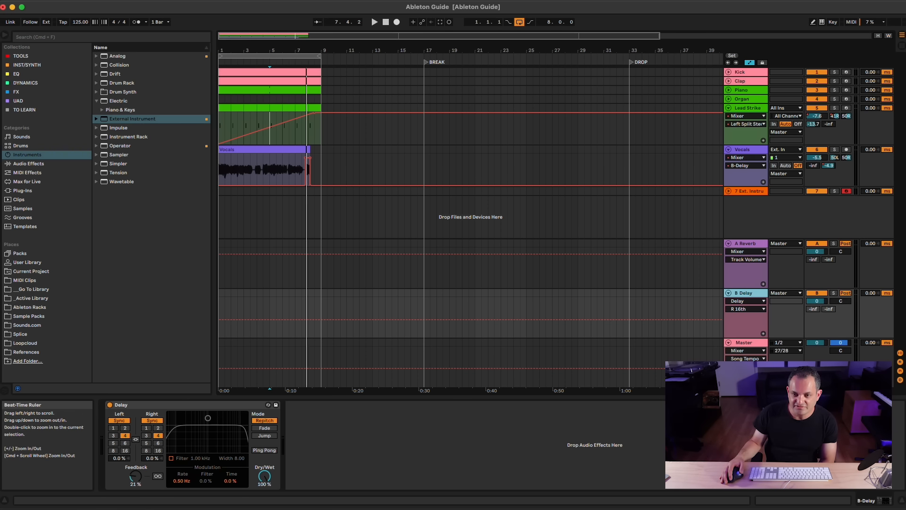
scroll(307, 184, up, 10)
drag(285, 169, 356, 170)
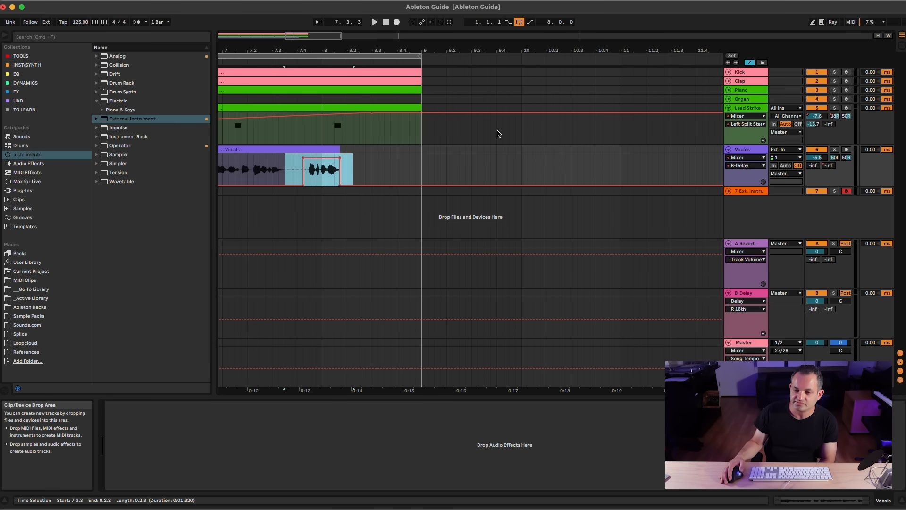
click(266, 168)
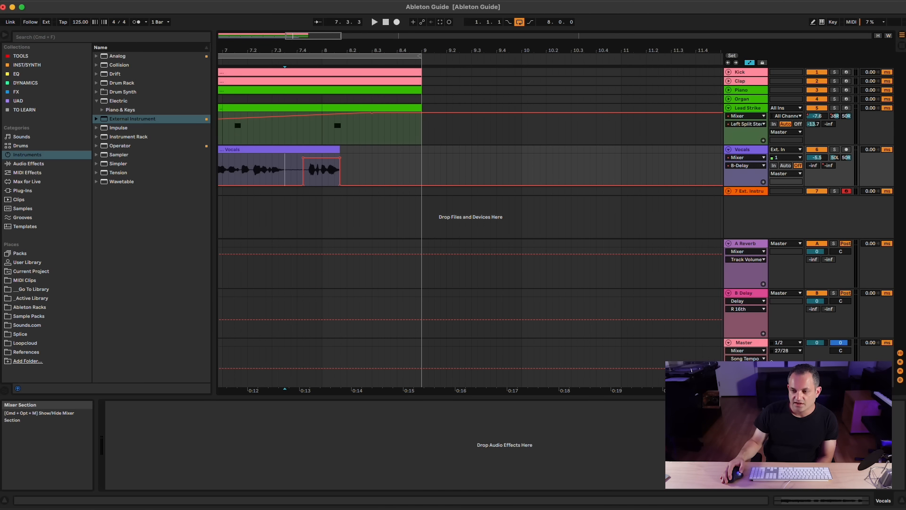
Display B Delay's Track Volume automation and switch the return's Pre/Post toggle to Pre
mouse_move(826, 300)
mouse_down()
mouse_move(826, 312)
mouse_move(824, 301)
mouse_up()
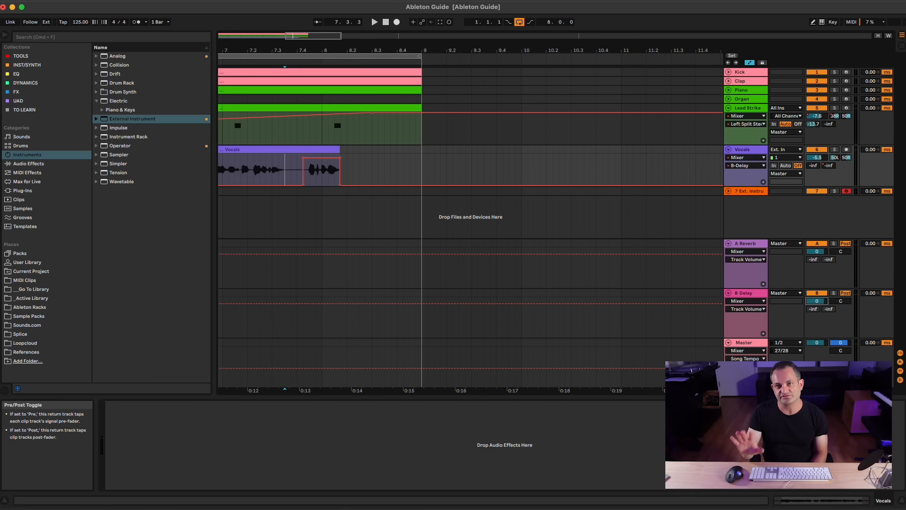
click(845, 294)
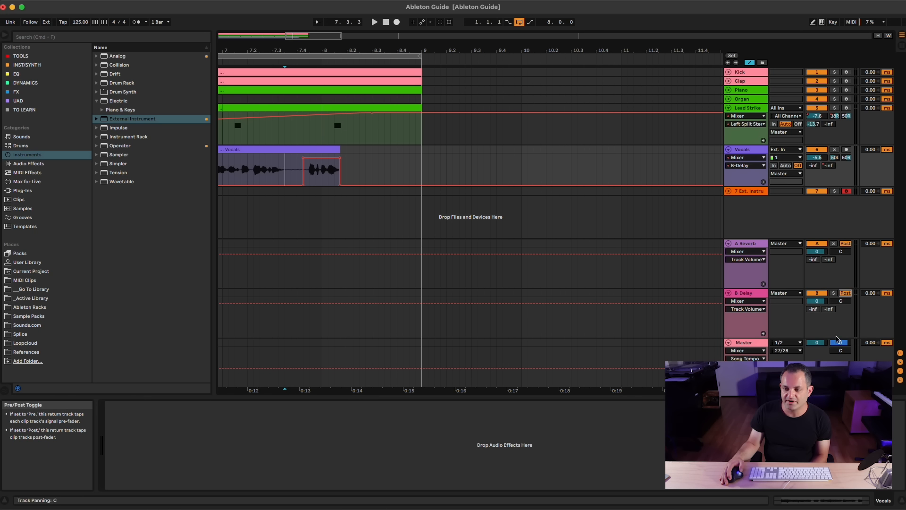
click(845, 293)
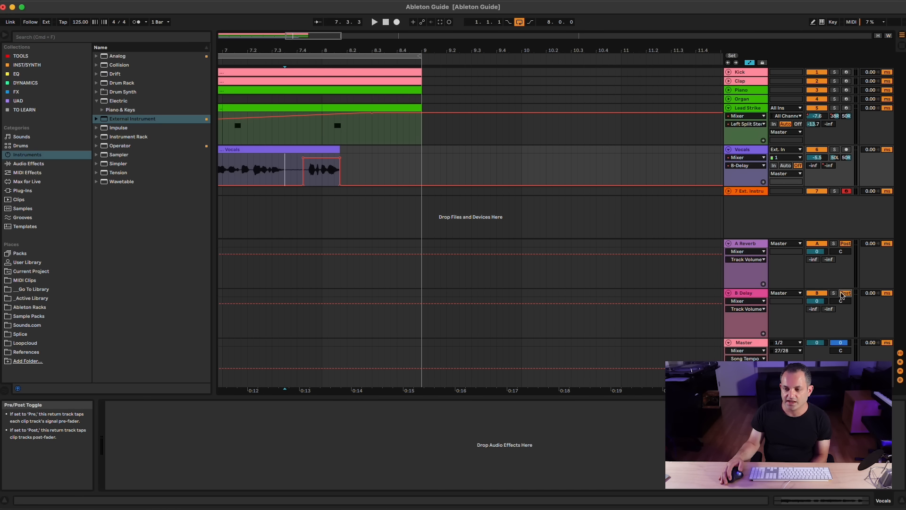
click(844, 293)
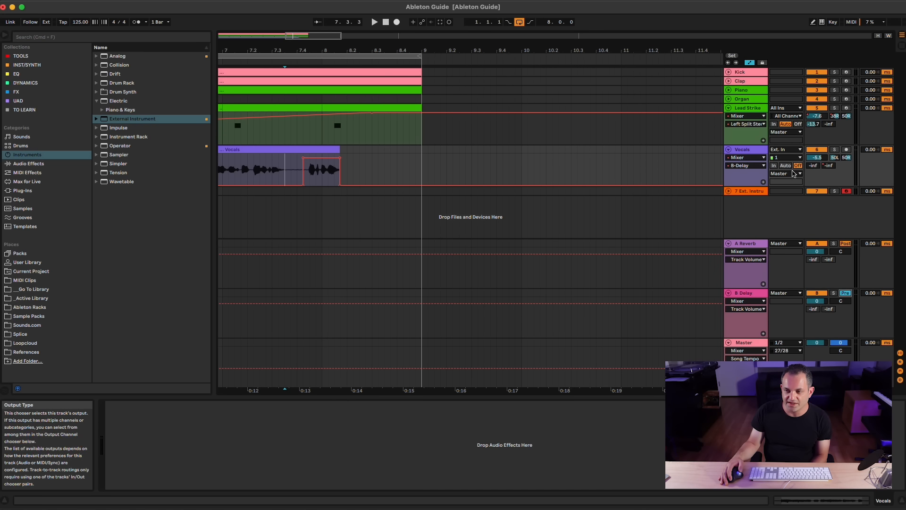
Display Vocals' Track Volume, switch to Session View, and toggle return B's sends to Post and back to Pre
click(821, 160)
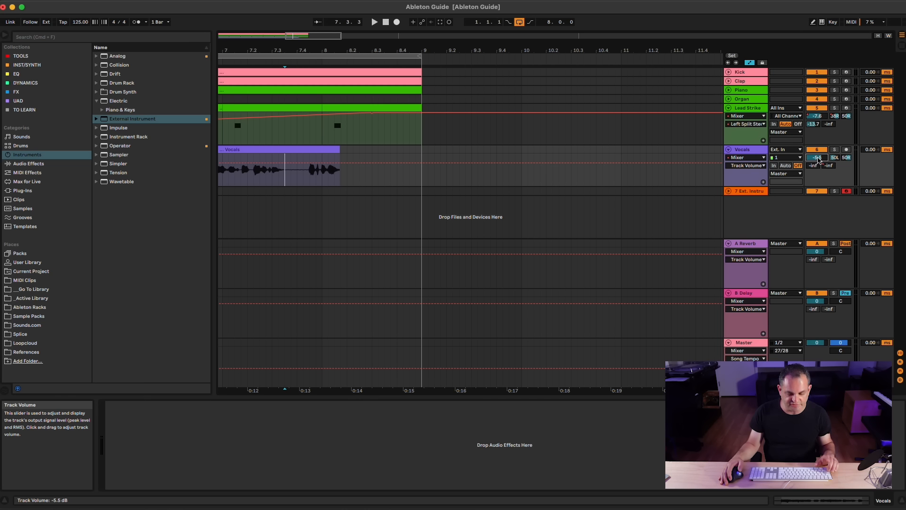
key(Tab)
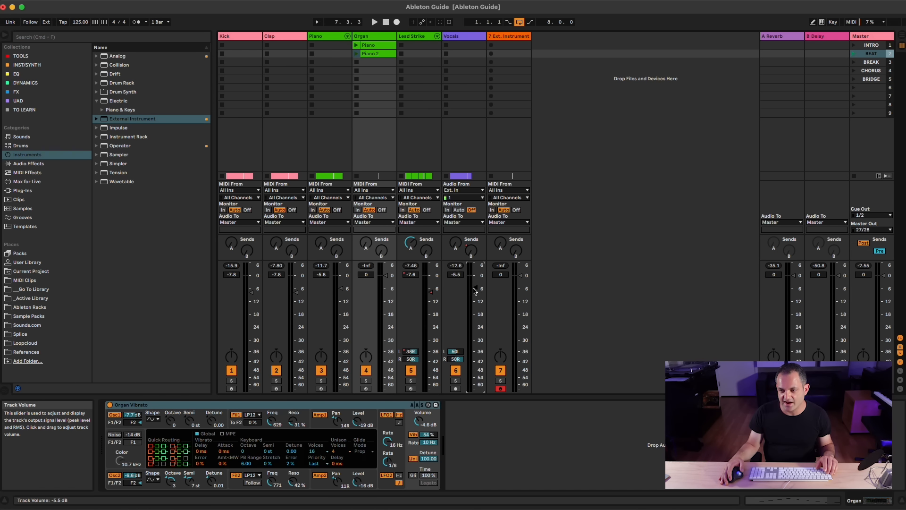
click(879, 251)
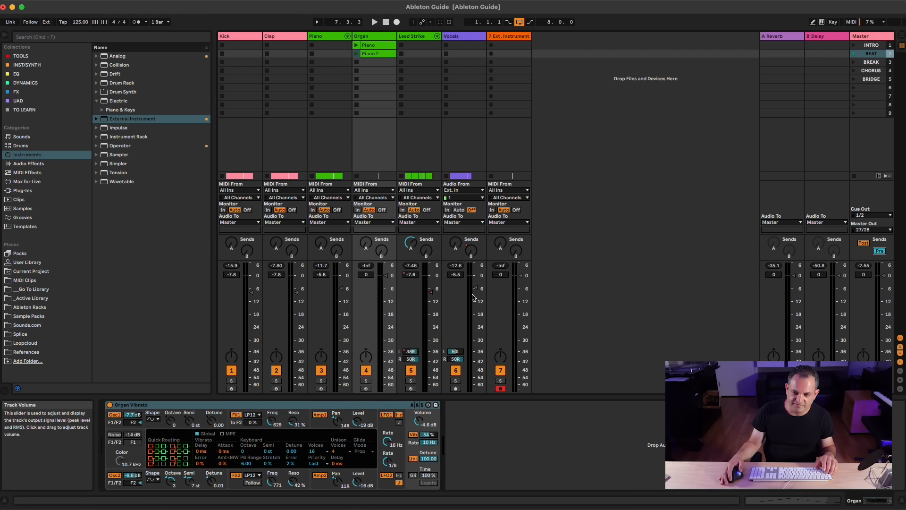
click(879, 252)
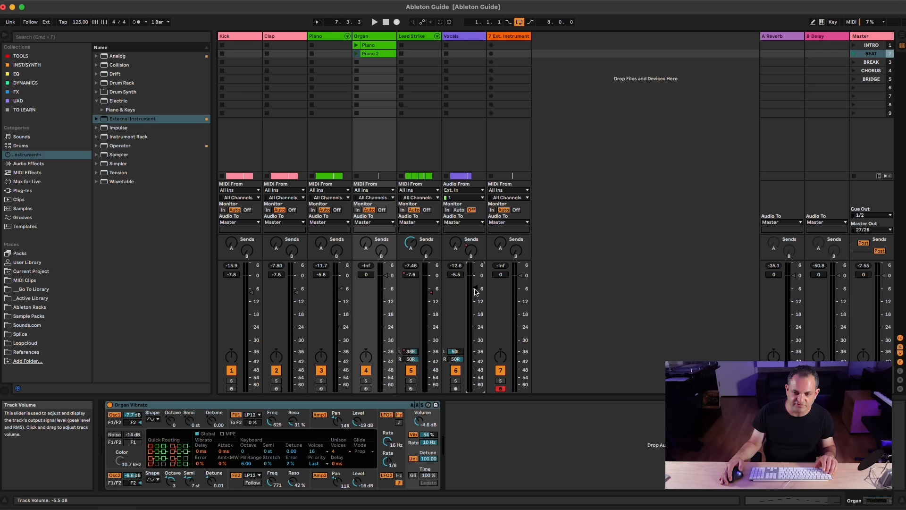
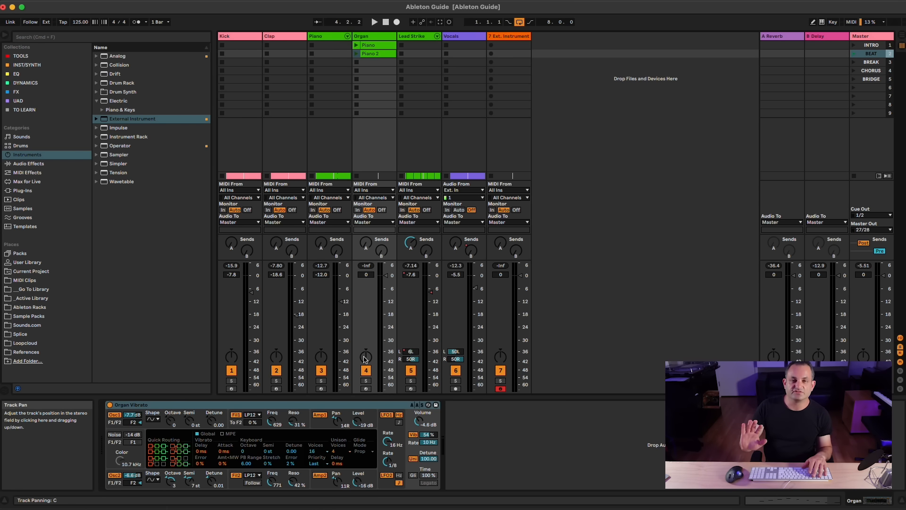
Switch Piano and Clap to Split Stereo Pan Mode, with Clap's left pan at 20L and Piano's volume at -13.0 dB
right_click(320, 358)
click(331, 363)
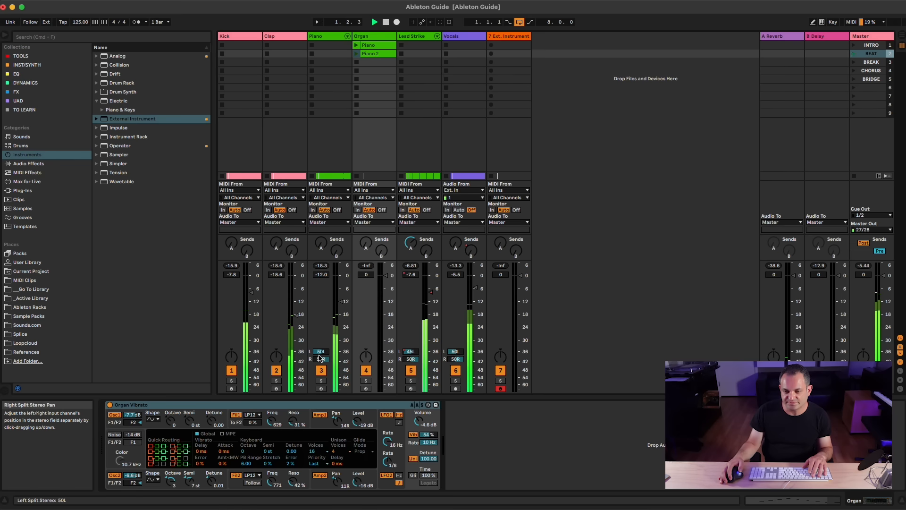
right_click(276, 357)
click(286, 361)
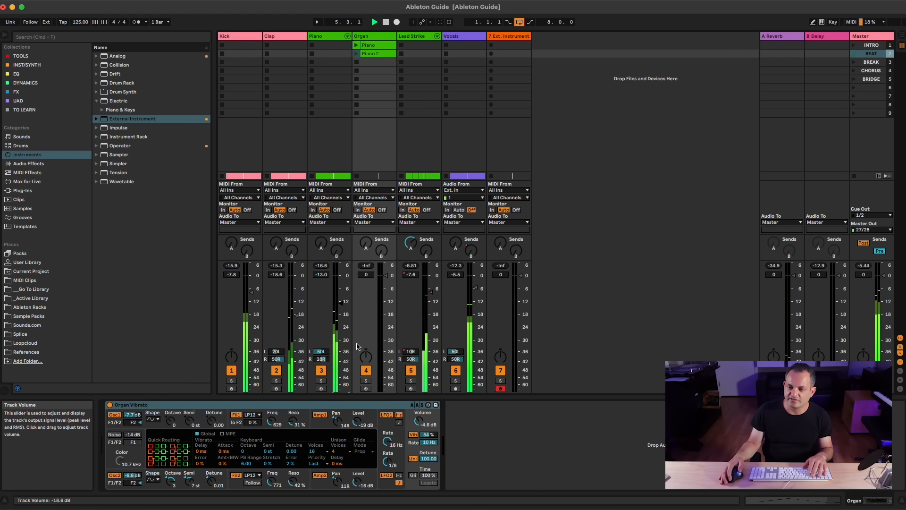
Delete Lead Strike's volume automation and lower the track's volume to -9.8 dB
right_click(433, 294)
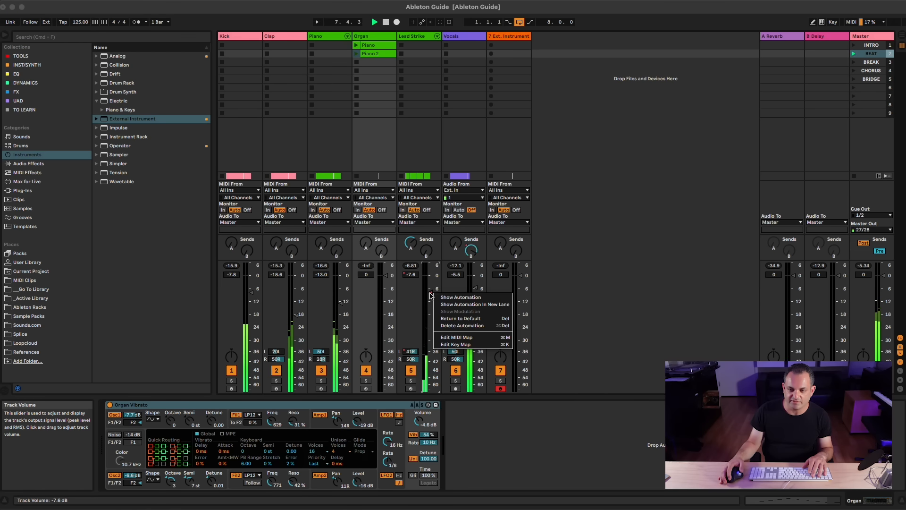
click(439, 326)
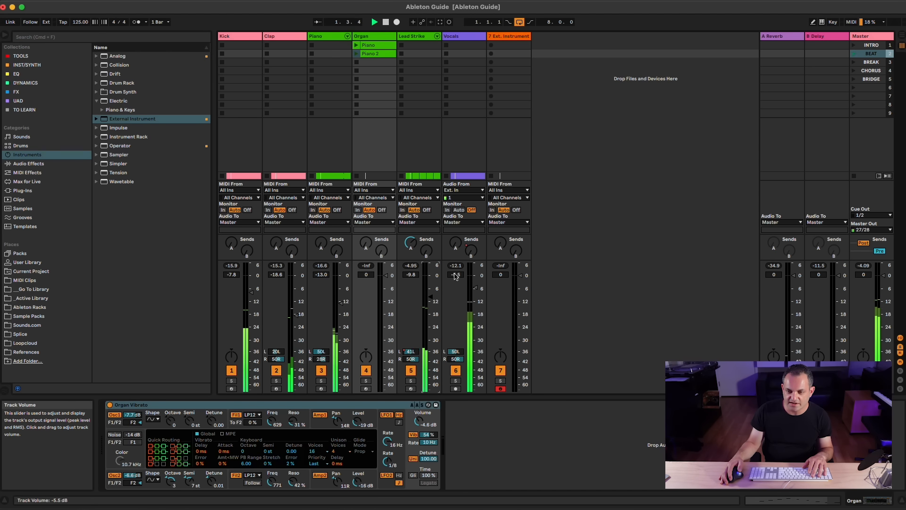
right_click(467, 251)
click(466, 253)
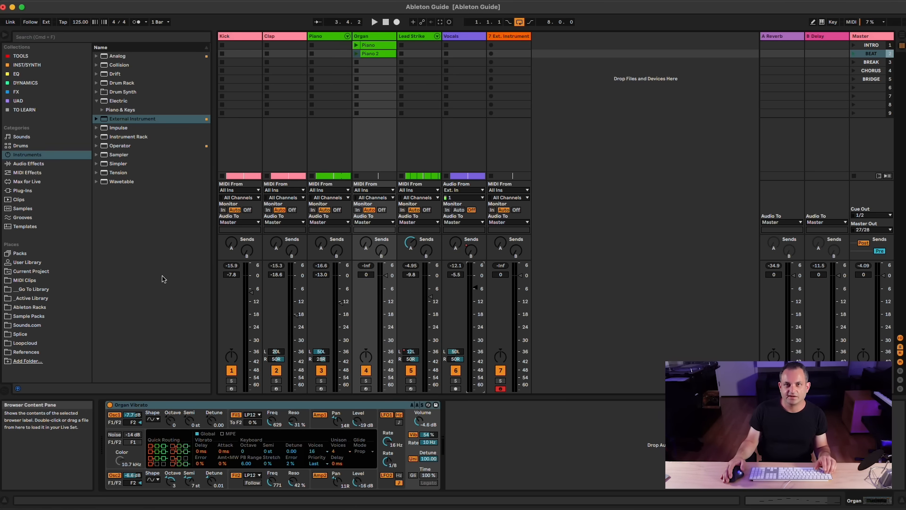
Return to Arrangement View with automation hidden and unfold the Kick and Clap tracks
key(Tab)
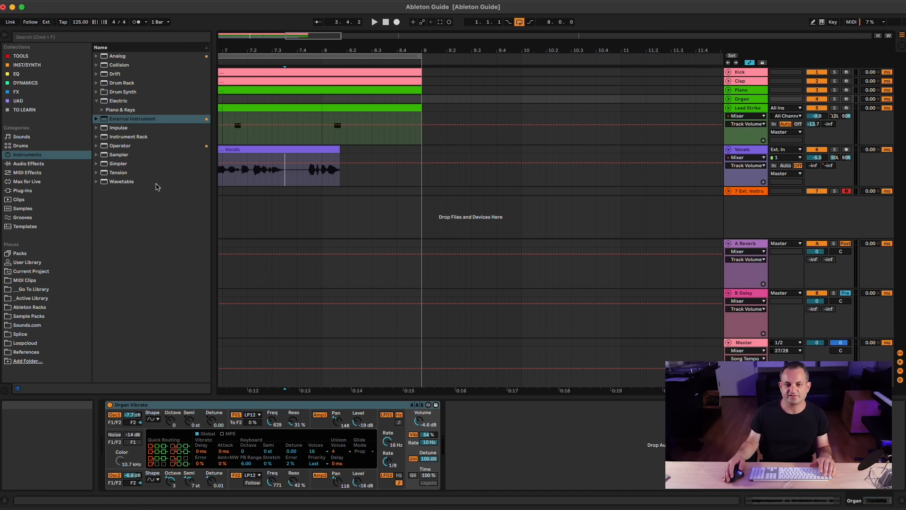
drag(228, 73, 302, 130)
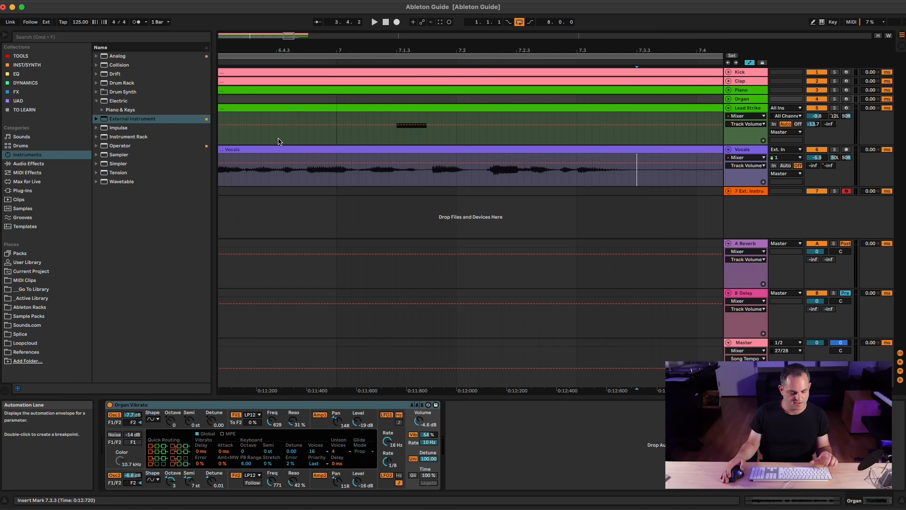
key(a)
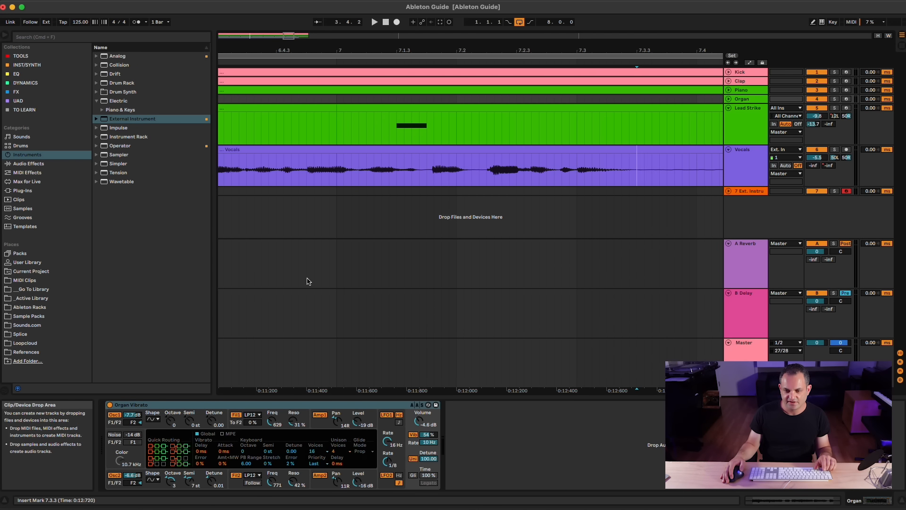
drag(447, 44, 446, 26)
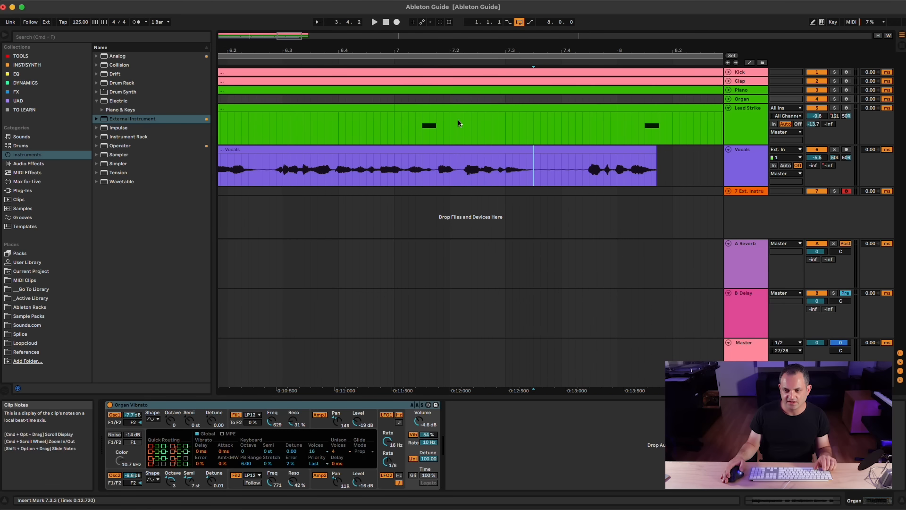
click(728, 71)
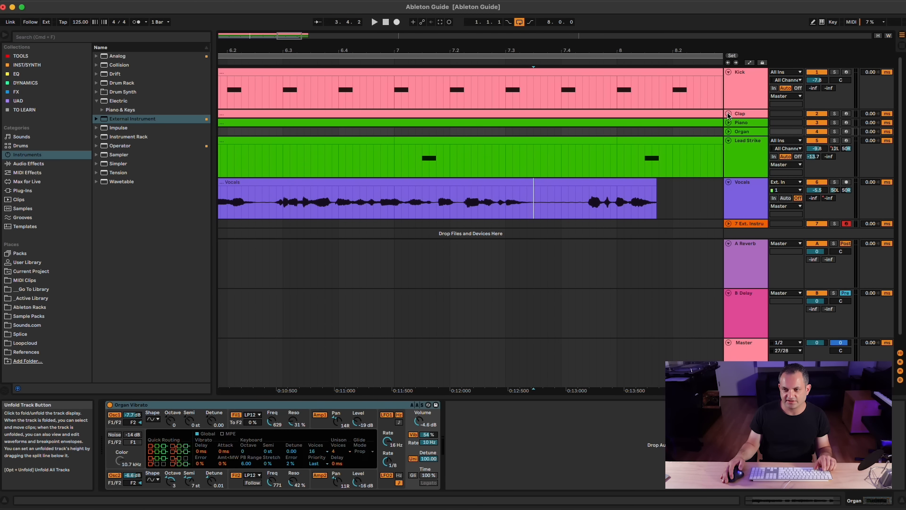
click(728, 113)
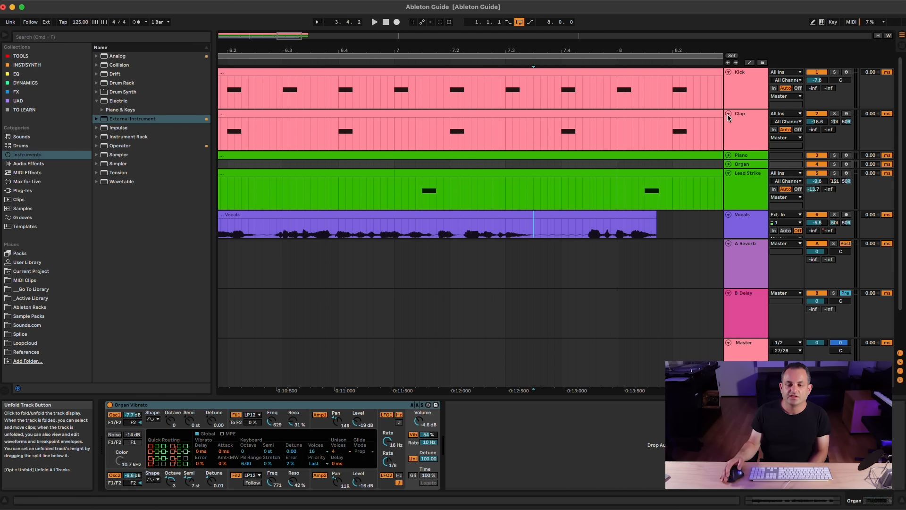
Open the Clap clip's properties and hot-swap its groove to Swing 16ths 57
click(409, 71)
drag(415, 52, 412, 26)
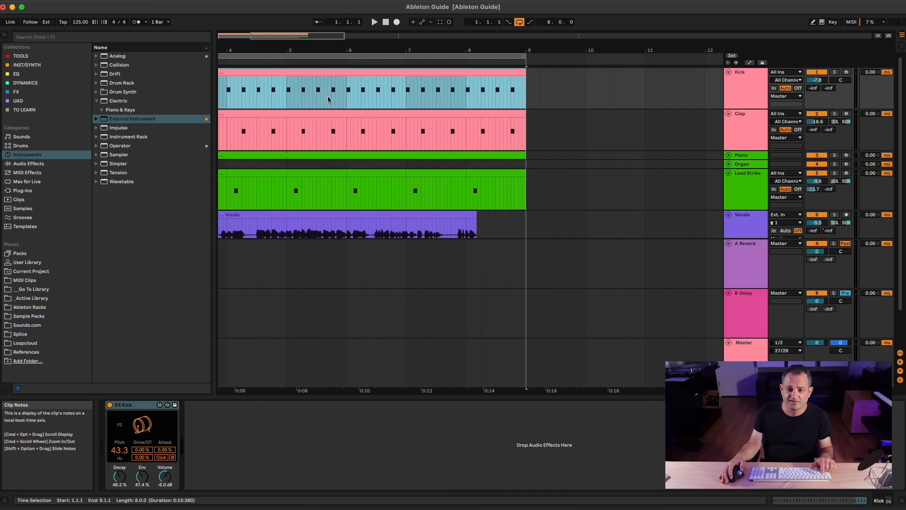
shift+click(321, 120)
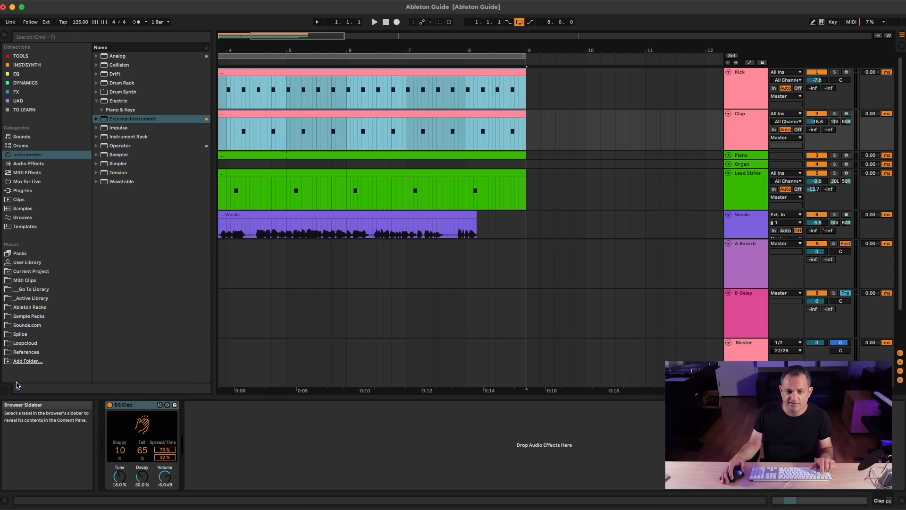
click(244, 113)
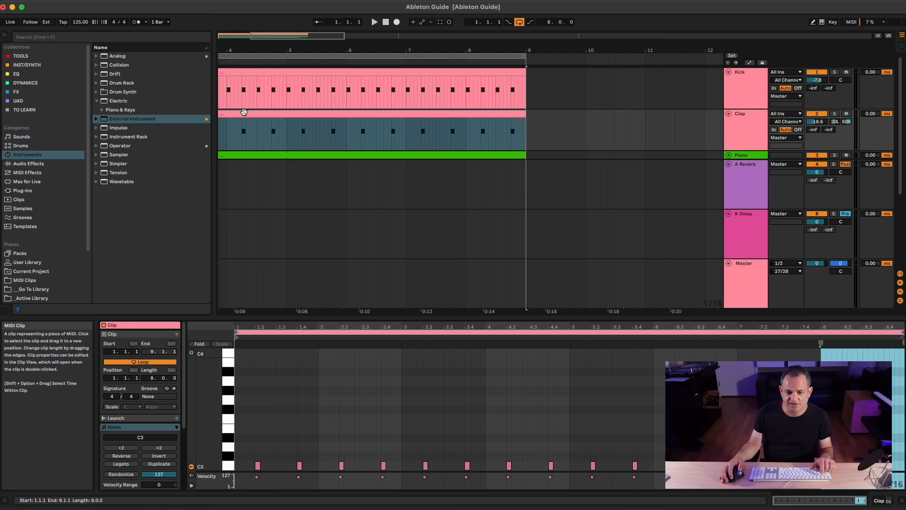
click(166, 389)
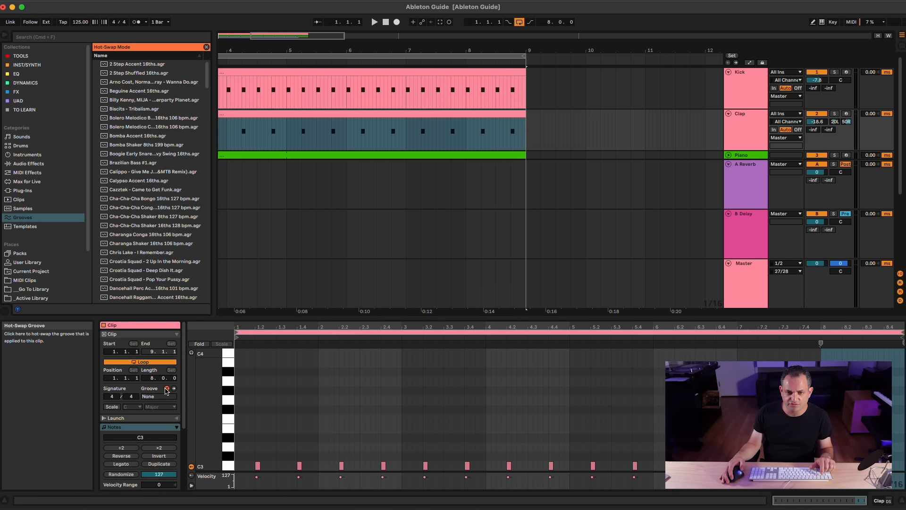
scroll(187, 210, down, 15)
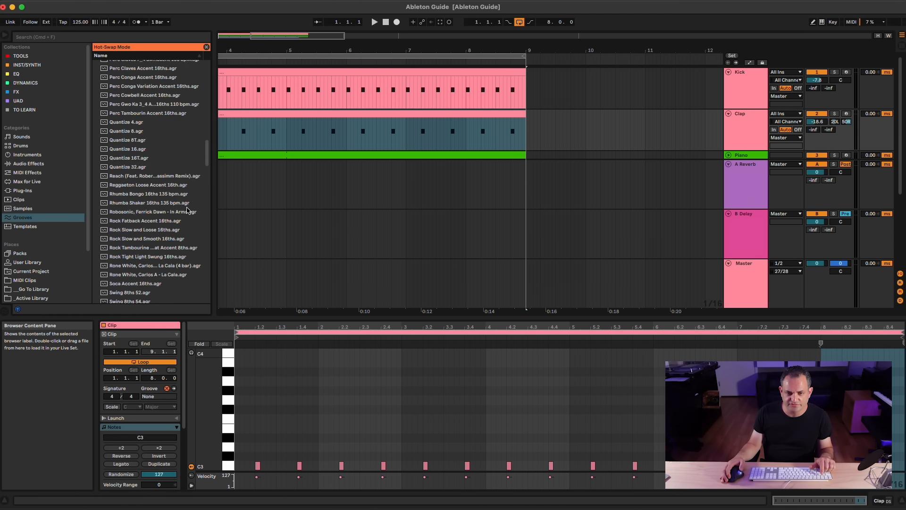
scroll(189, 211, down, 10)
mouse_move(207, 189)
mouse_down()
mouse_move(204, 245)
mouse_move(203, 182)
mouse_up()
double_click(142, 148)
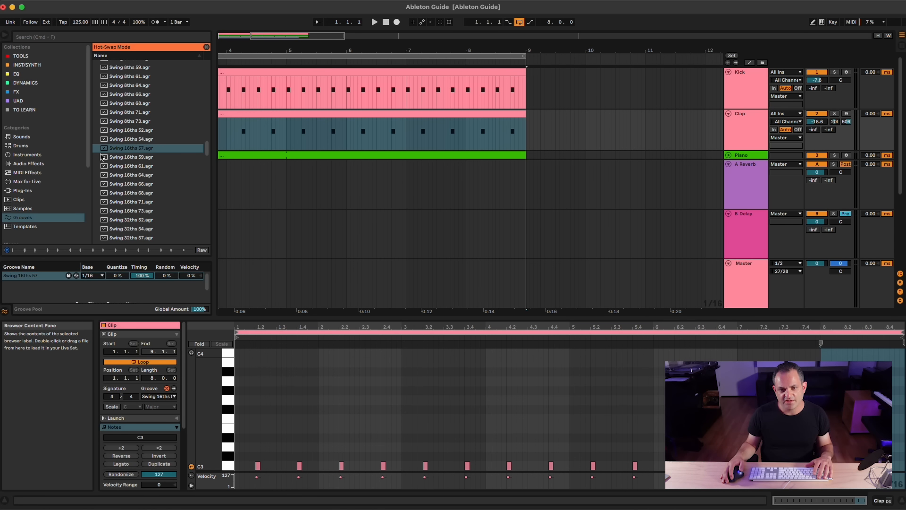
Add the Swing 16ths 57 groove as a MIDI clip on a new track and inspect its C1 note timing
drag(106, 152, 223, 161)
drag(239, 51, 239, 132)
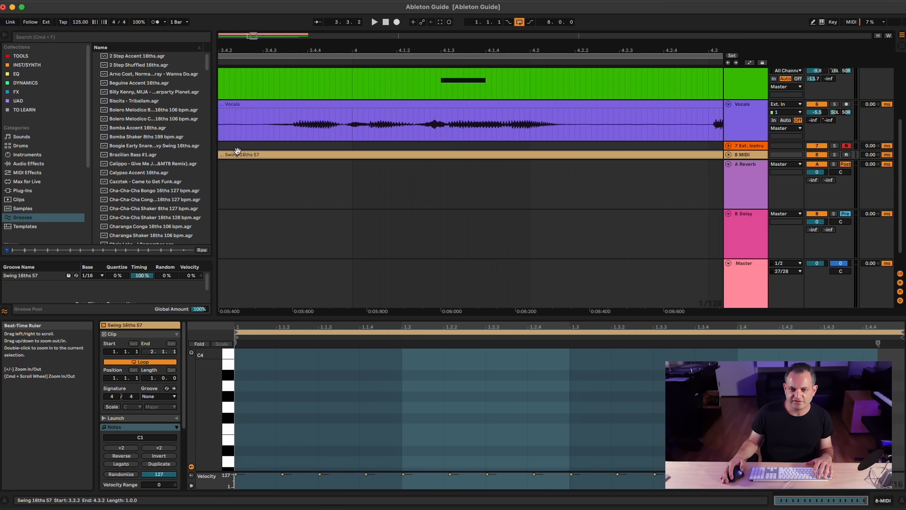
double_click(238, 155)
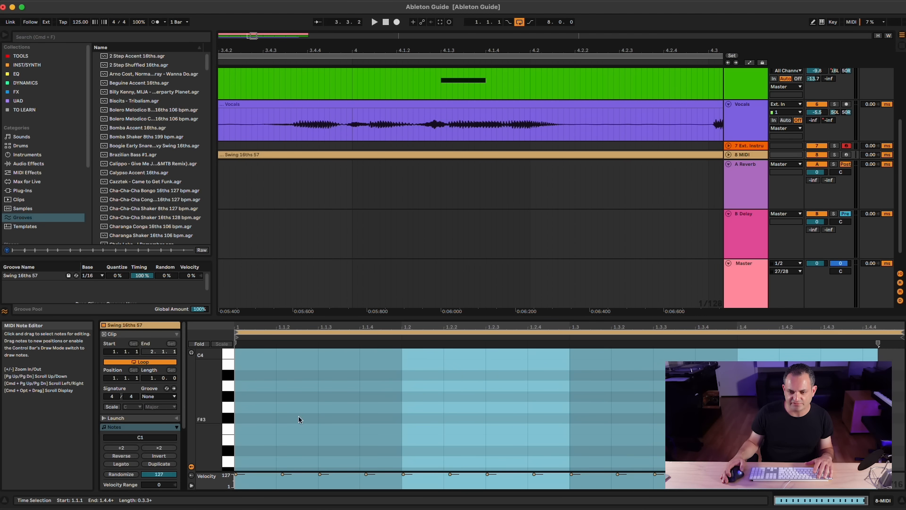
drag(289, 328, 310, 414)
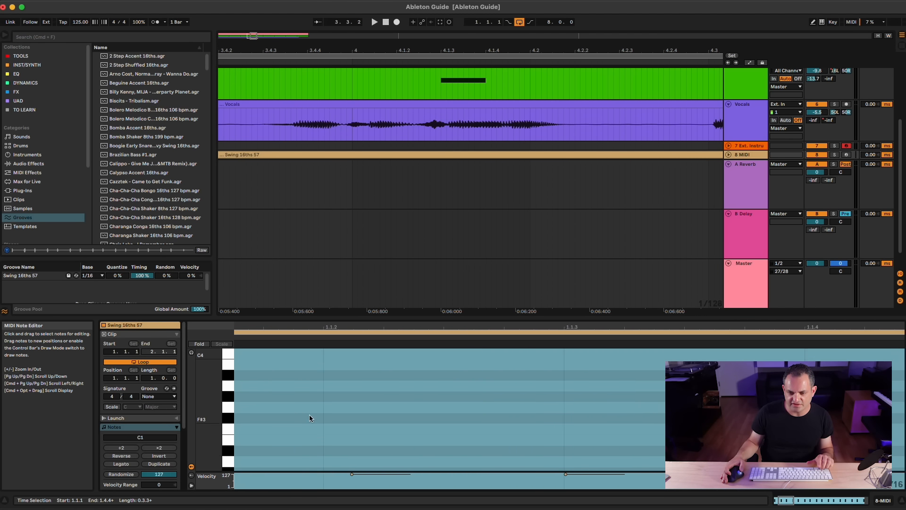
scroll(350, 403, down, 10)
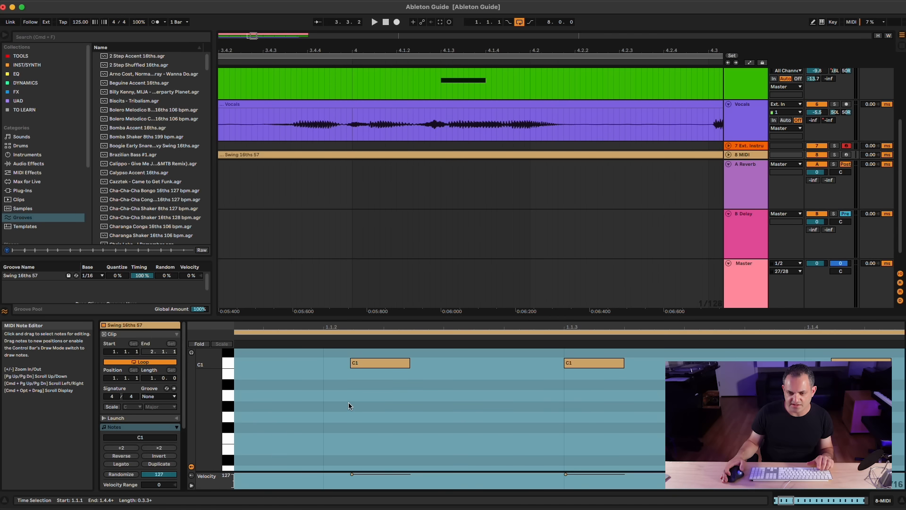
Set the Clap clip's groove to Swing 16ths 57 and play the arrangement from the start
click(325, 364)
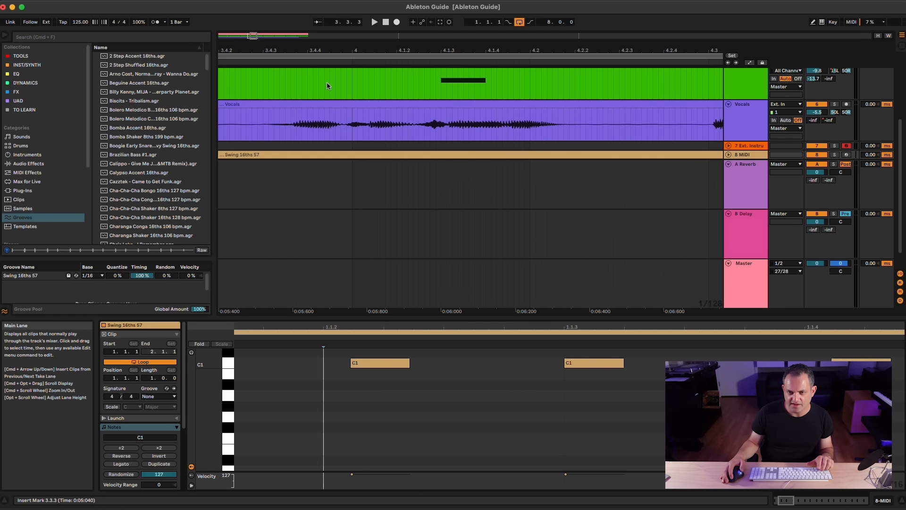
drag(323, 47, 302, 10)
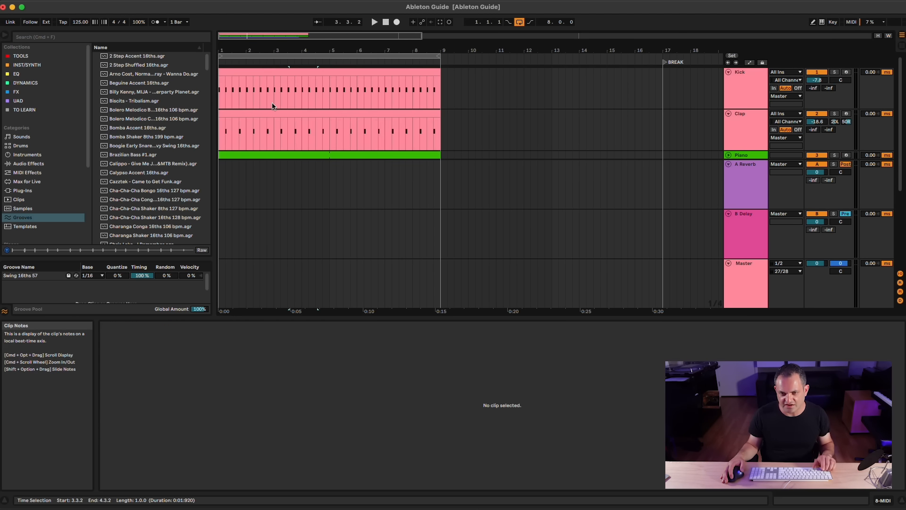
click(269, 112)
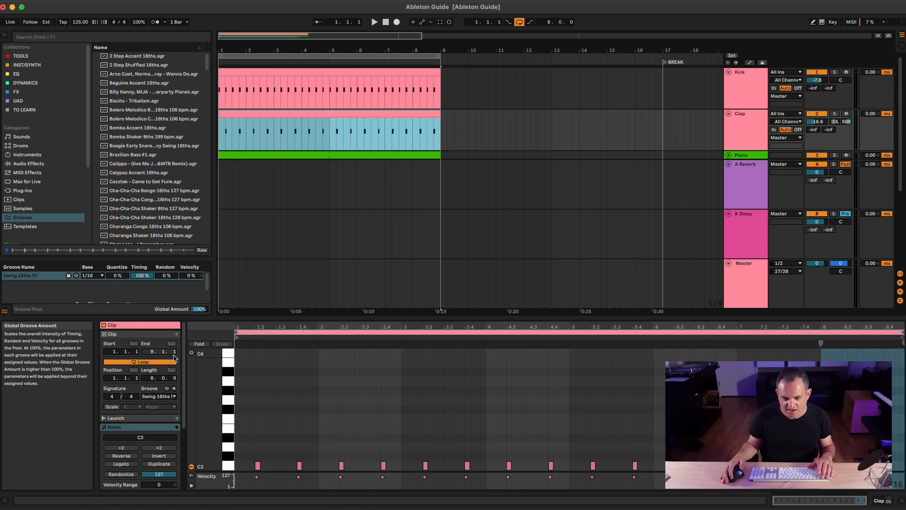
click(158, 396)
click(151, 411)
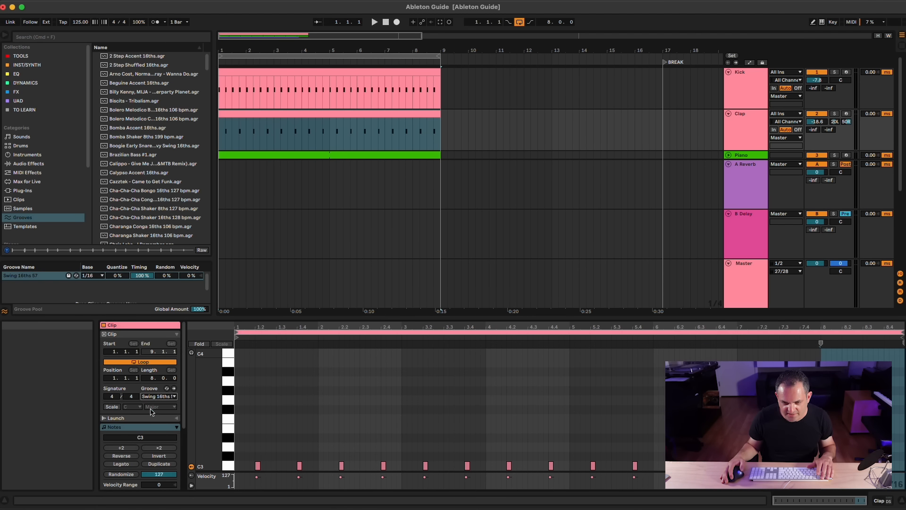
drag(224, 53, 224, 76)
key(space)
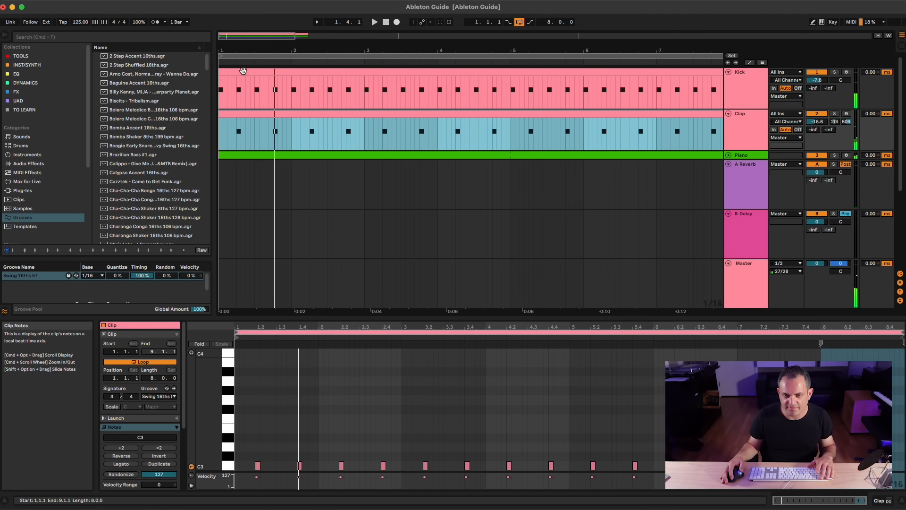
Set the Kick clip's groove to Swing 16ths 57
click(240, 100)
click(158, 397)
click(161, 410)
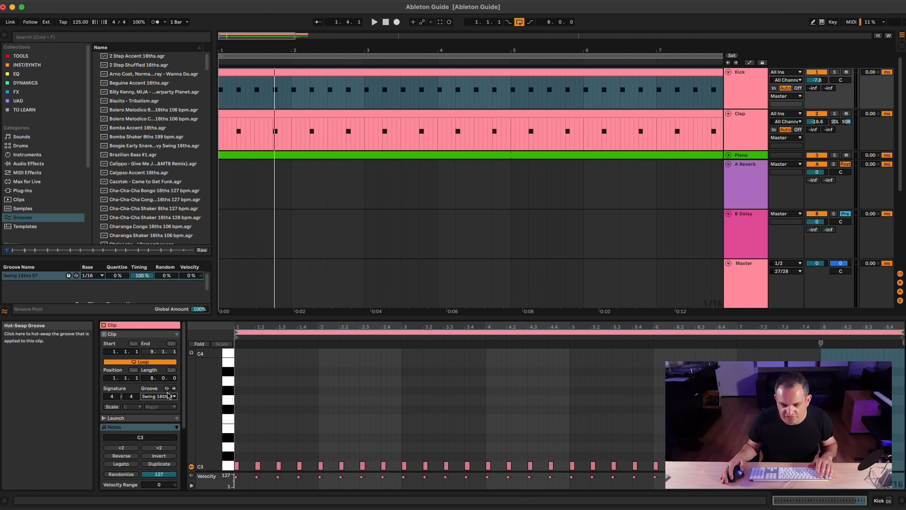
Assign the Swing 16ths 57 groove to the Clap clip, then reset its groove to None
click(266, 117)
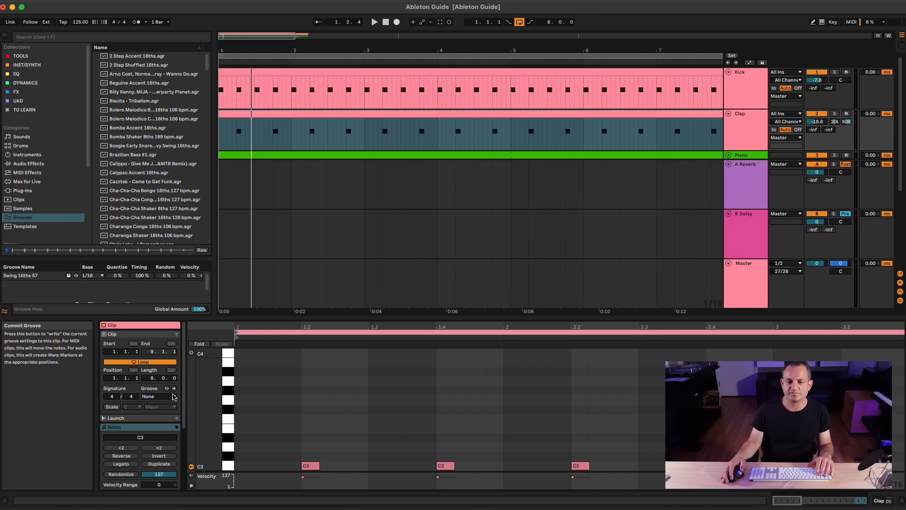
click(172, 396)
click(175, 391)
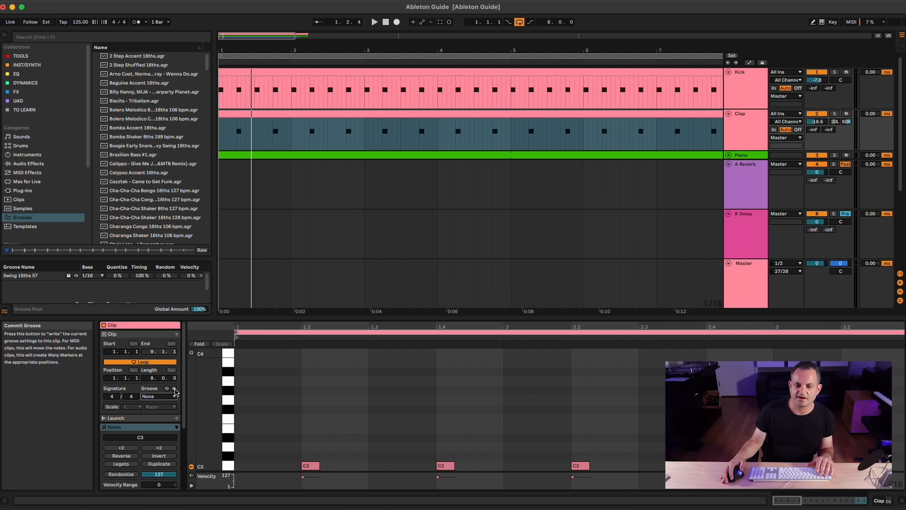
click(173, 396)
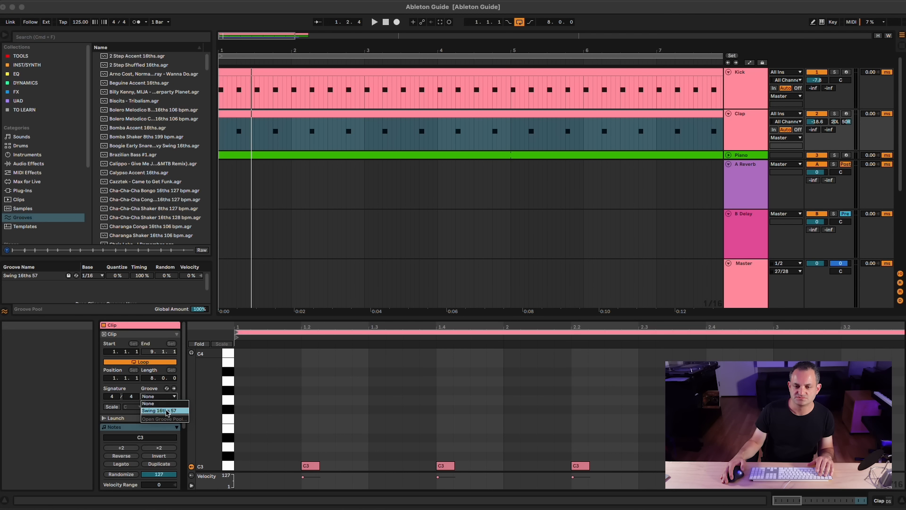
click(169, 411)
click(175, 389)
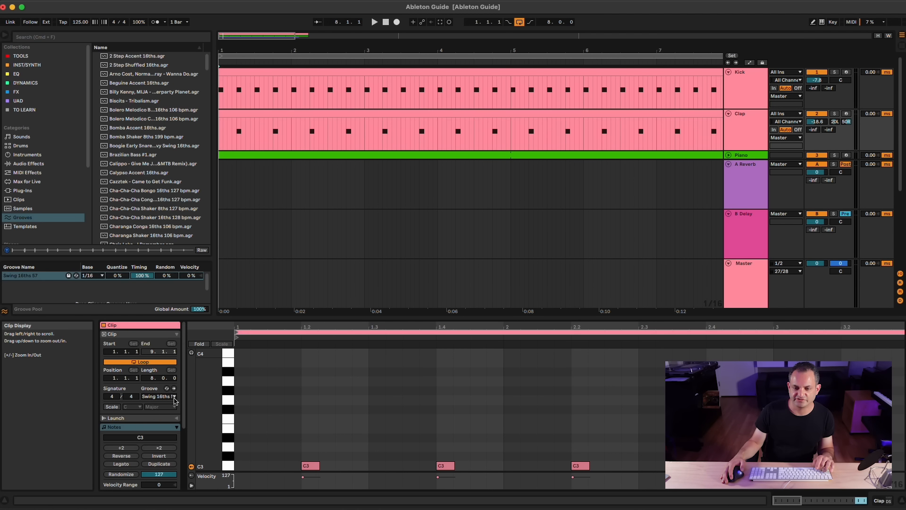
click(170, 397)
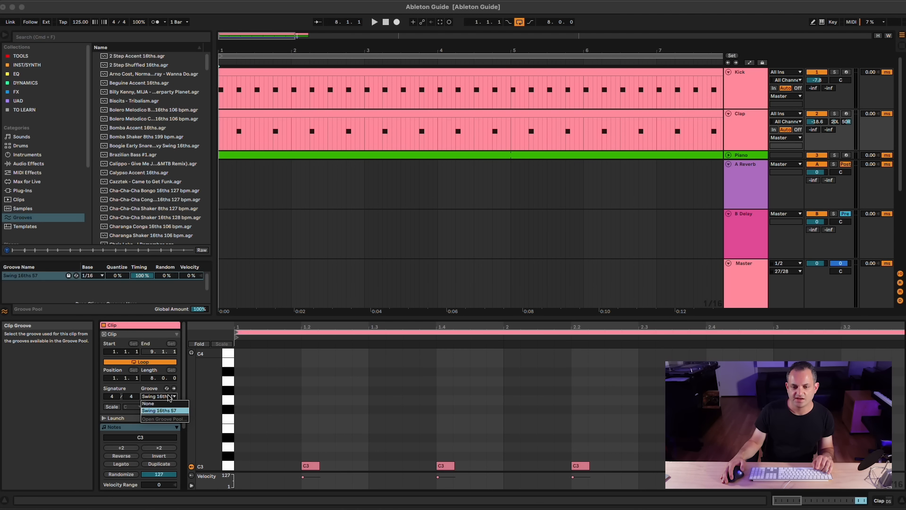
click(165, 405)
Reassign Swing 16ths 57 to the Clap clip and commit the groove to its notes
click(173, 396)
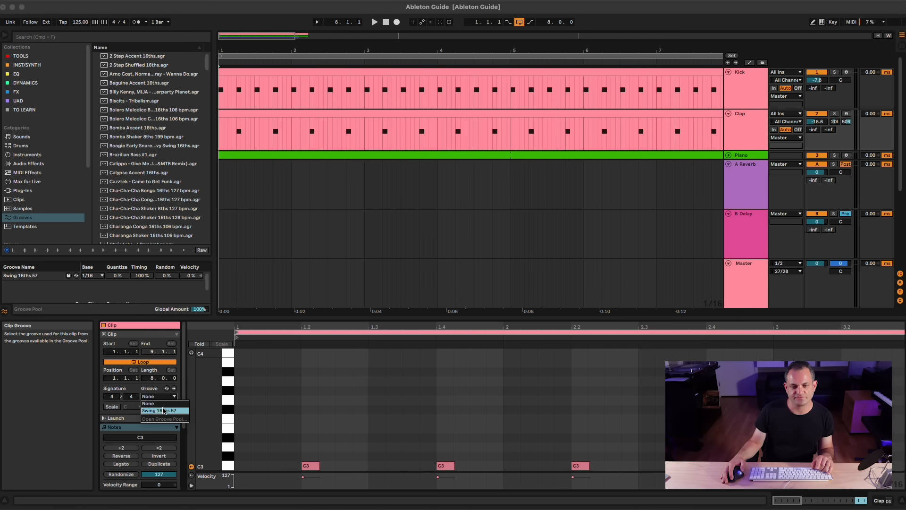
click(168, 411)
click(175, 389)
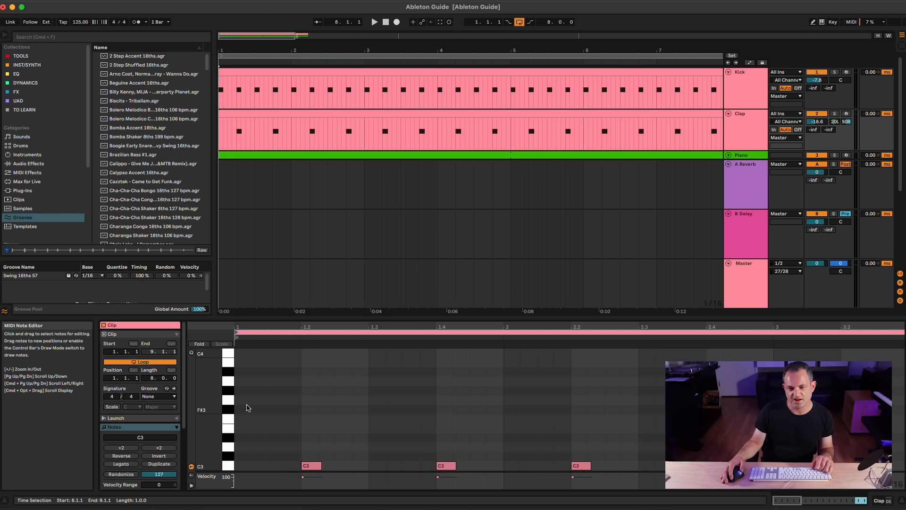
click(163, 396)
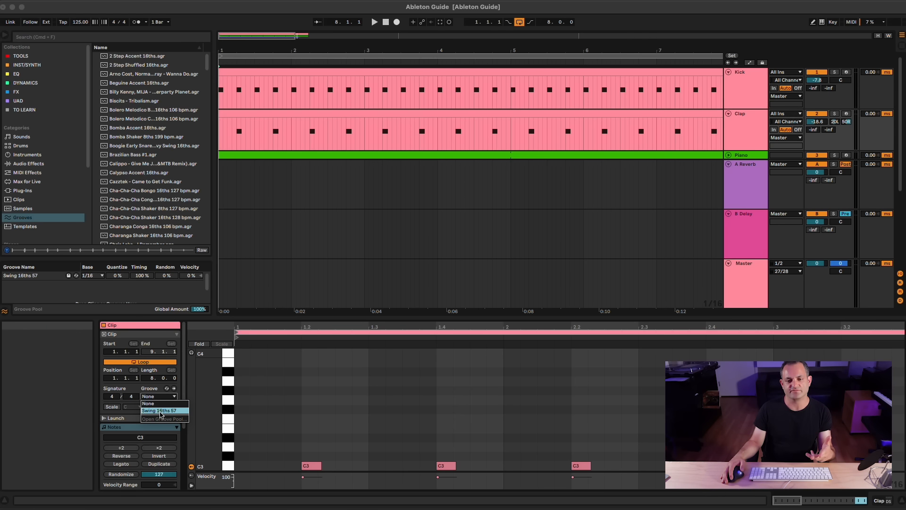
click(239, 399)
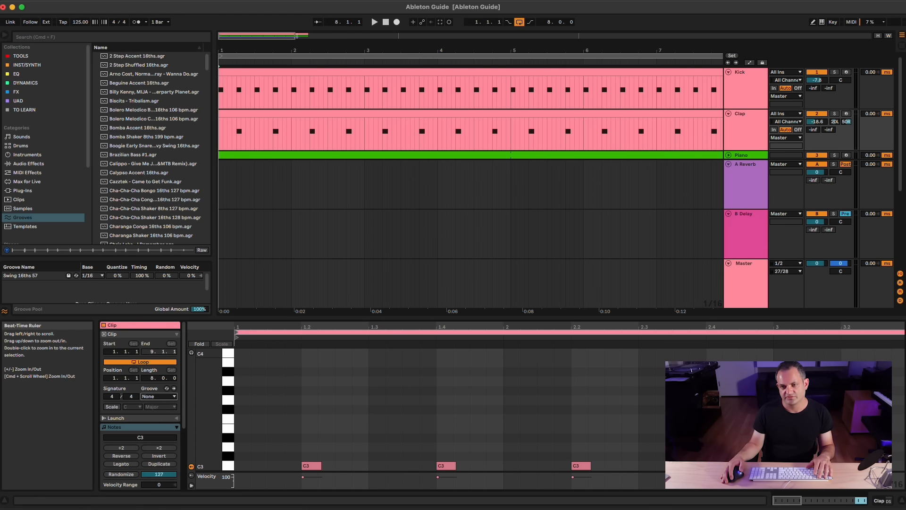
Select the Piano, Lead Strike and Vocals clips across all eight bars and set their groove to Swing 16ths 57
drag(224, 50, 224, 14)
click(259, 153)
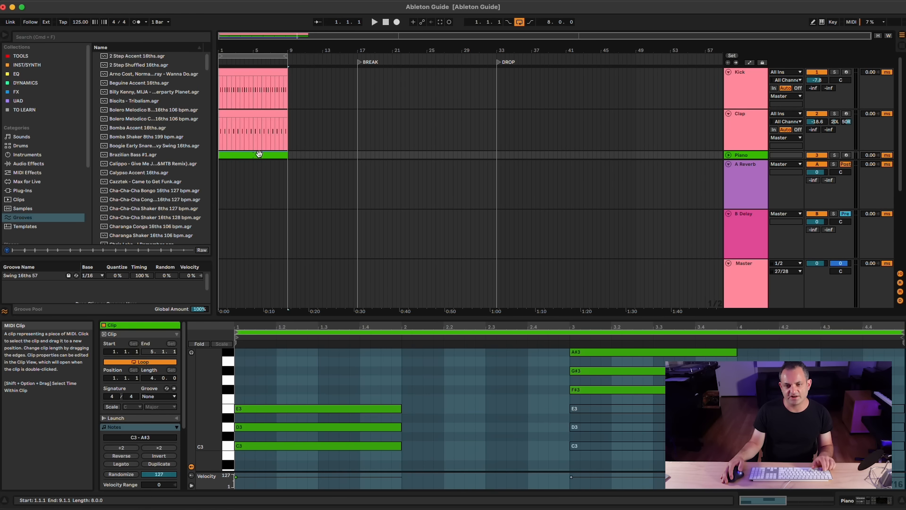
scroll(266, 141, down, 5)
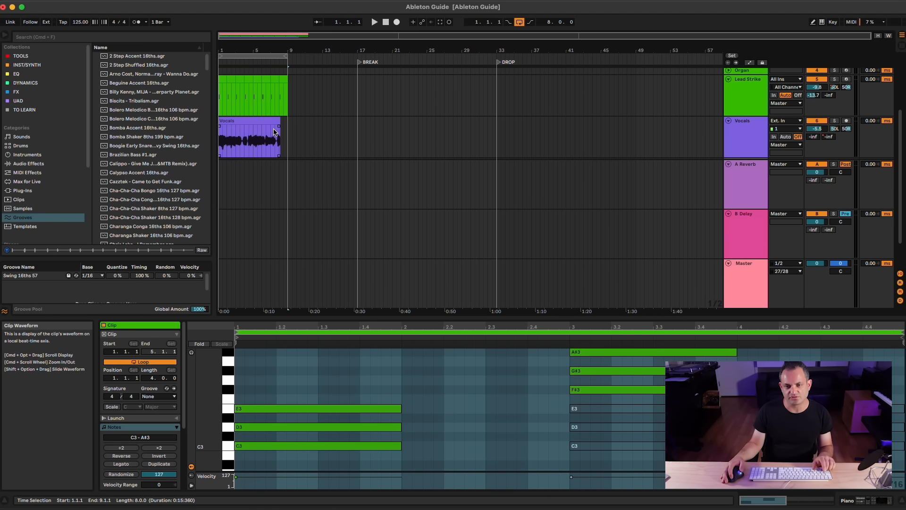
shift+click(273, 123)
click(163, 396)
click(160, 411)
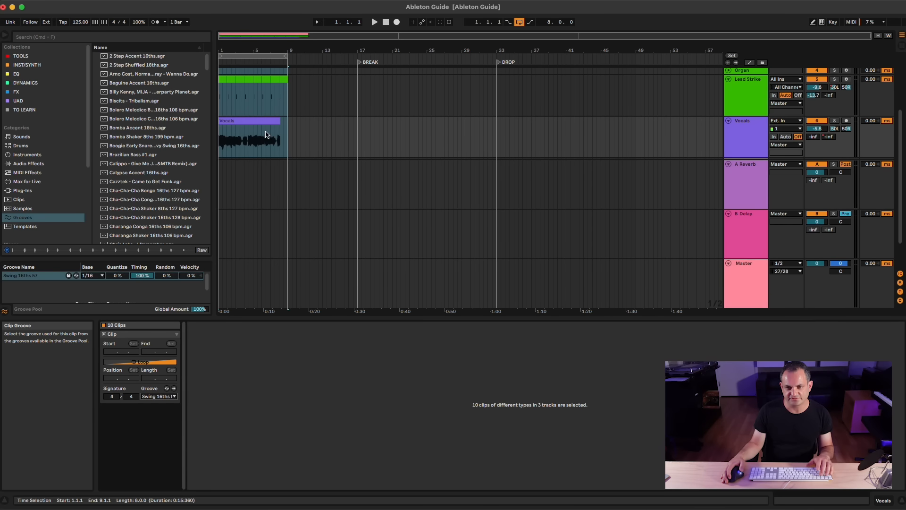
Play the arrangement and hot-swap the selected clips' groove to Swing SP 1200 16ths 71
key(space)
scroll(260, 139, up, 3)
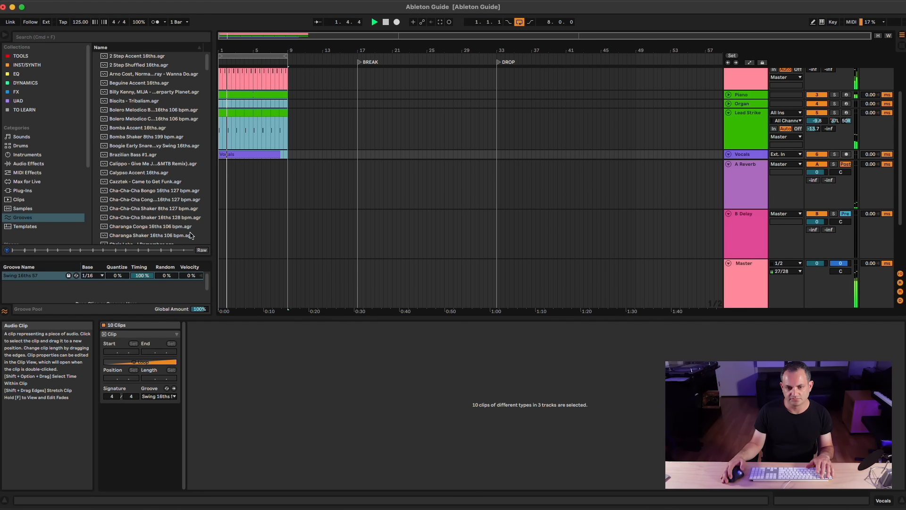
click(167, 388)
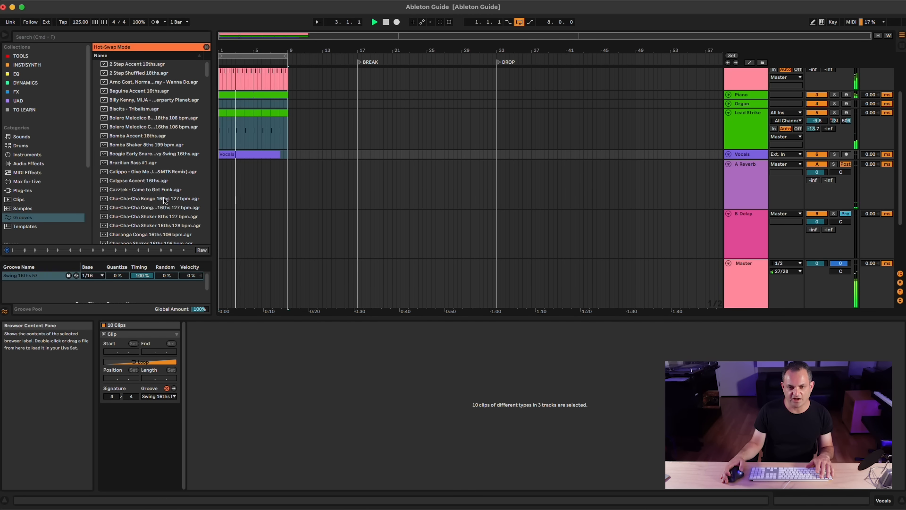
scroll(164, 200, down, 20)
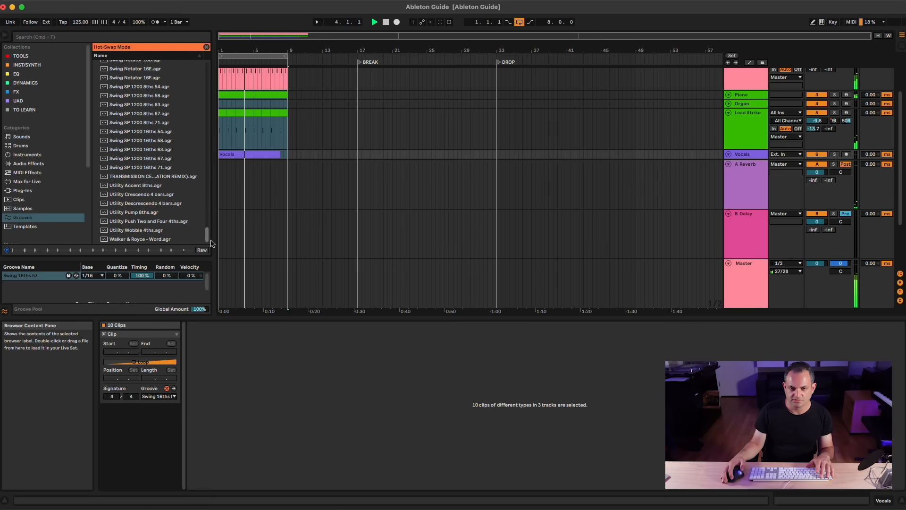
scroll(208, 236, up, 3)
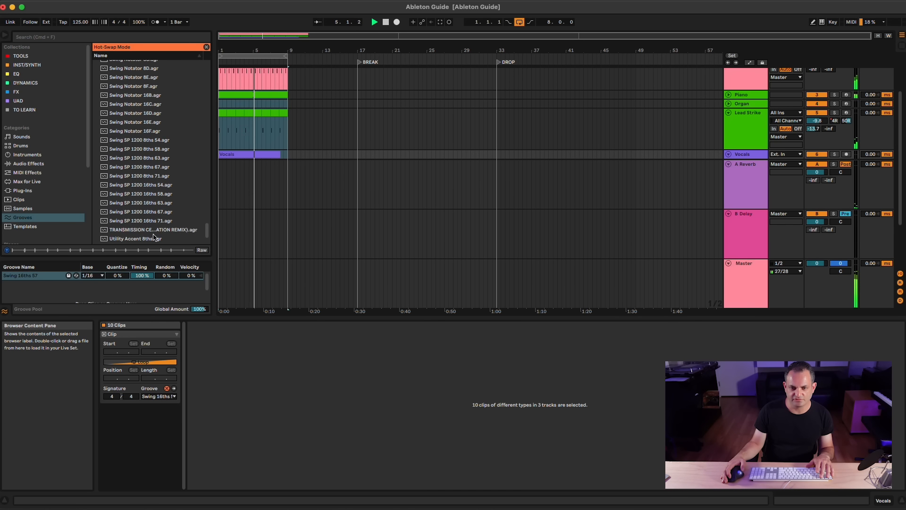
double_click(151, 221)
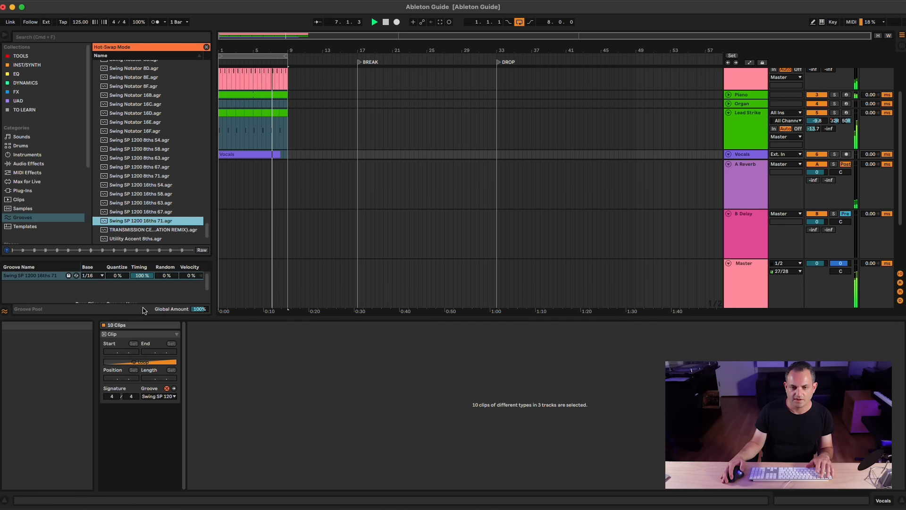
During playback, adjust the Swing SP 1200 16ths 71 groove to 1/16 base, 61% timing and 2% velocity
click(92, 275)
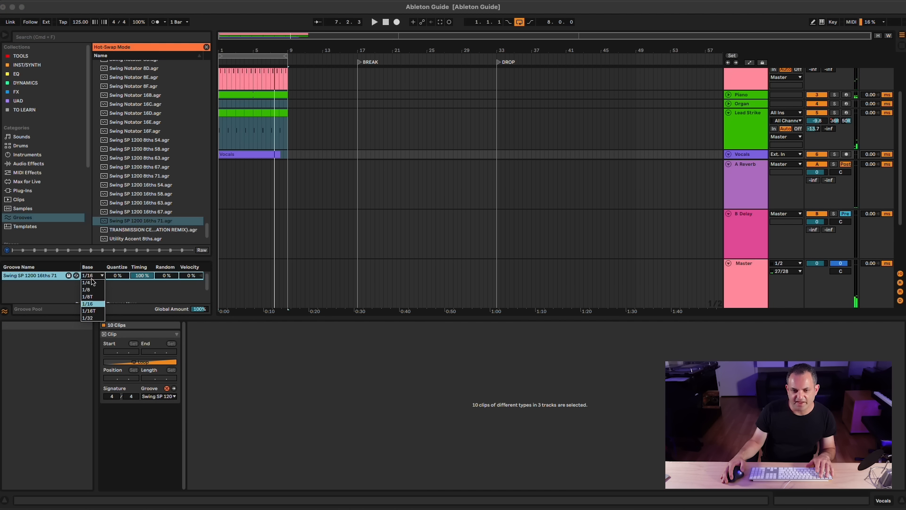
click(95, 303)
drag(117, 277, 117, 276)
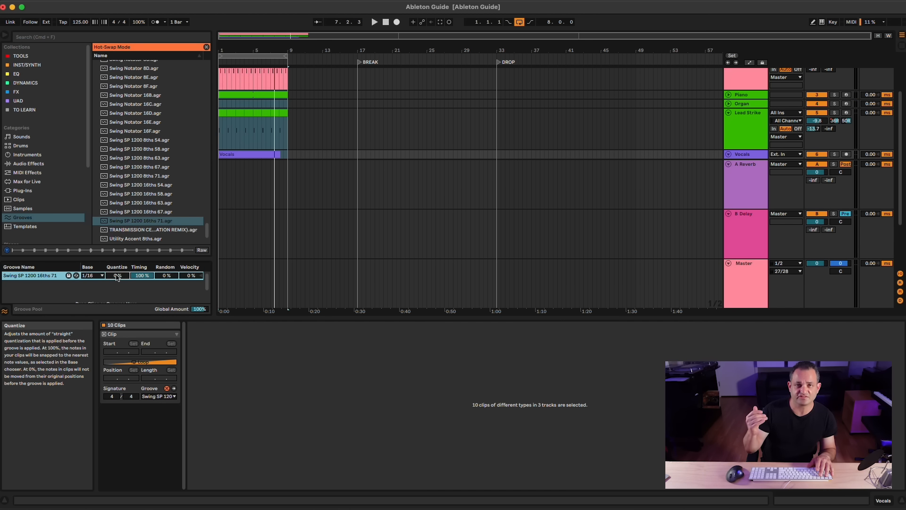
key(space)
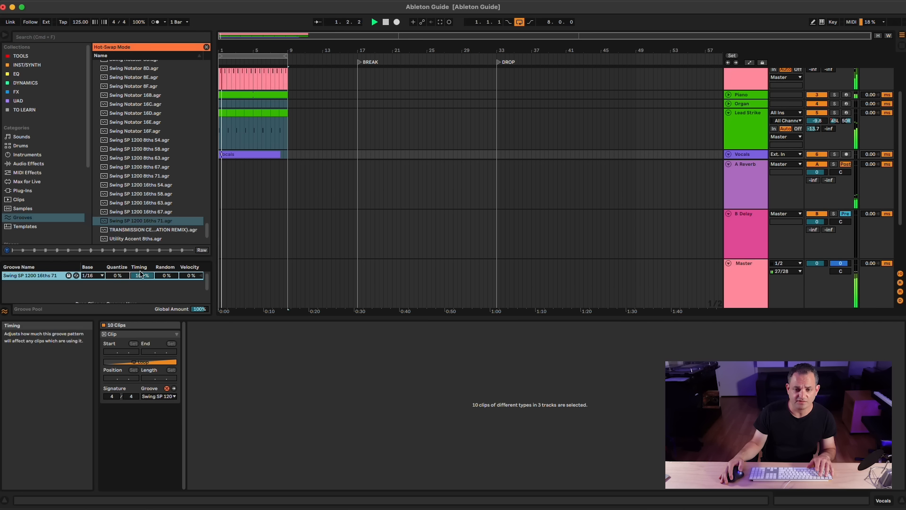
drag(142, 276, 166, 277)
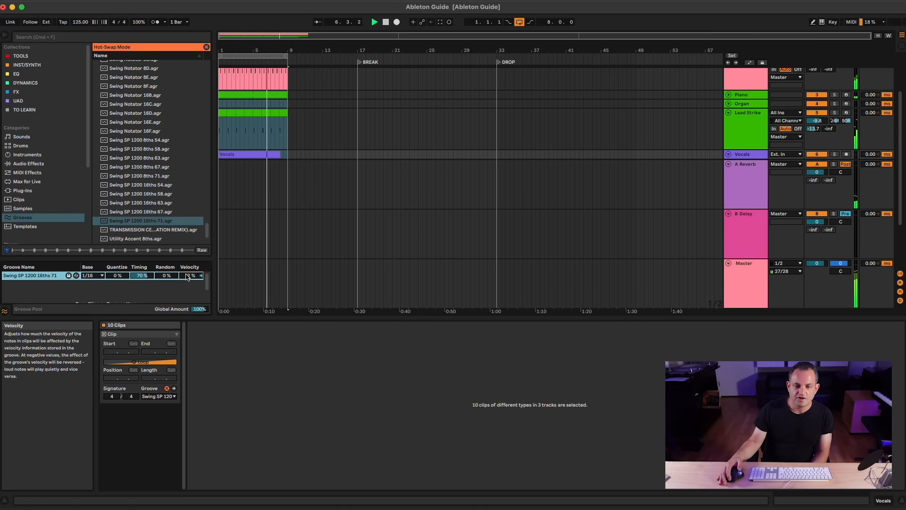
drag(138, 278, 137, 282)
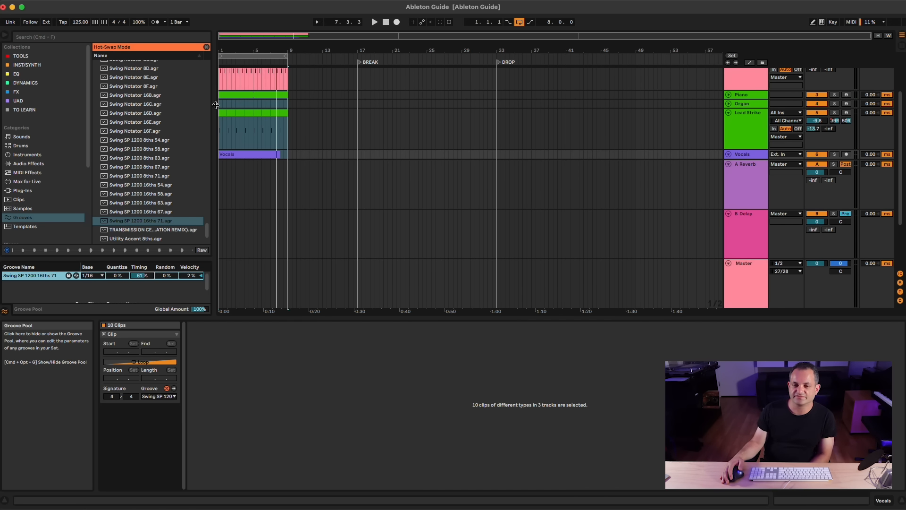
Leave hot-swap mode, hide the Groove Pool and collapse the clip details to enlarge the arrangement
click(284, 146)
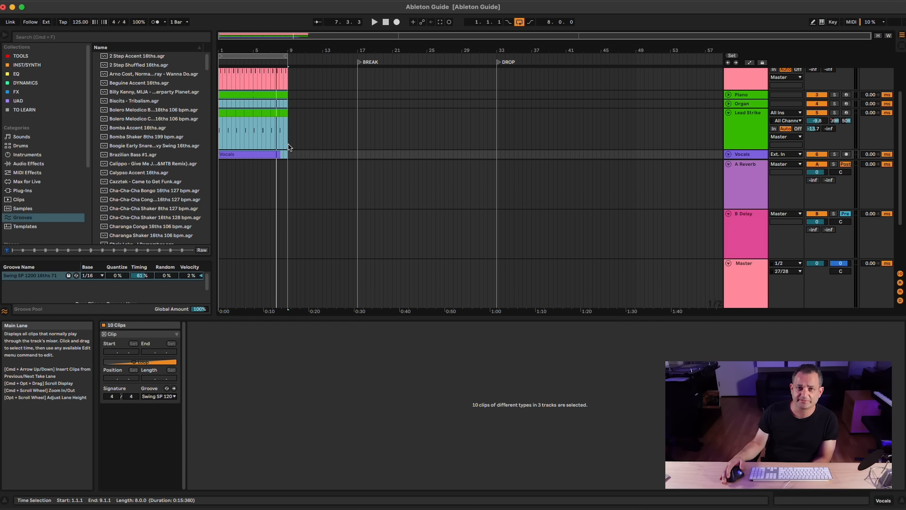
click(5, 311)
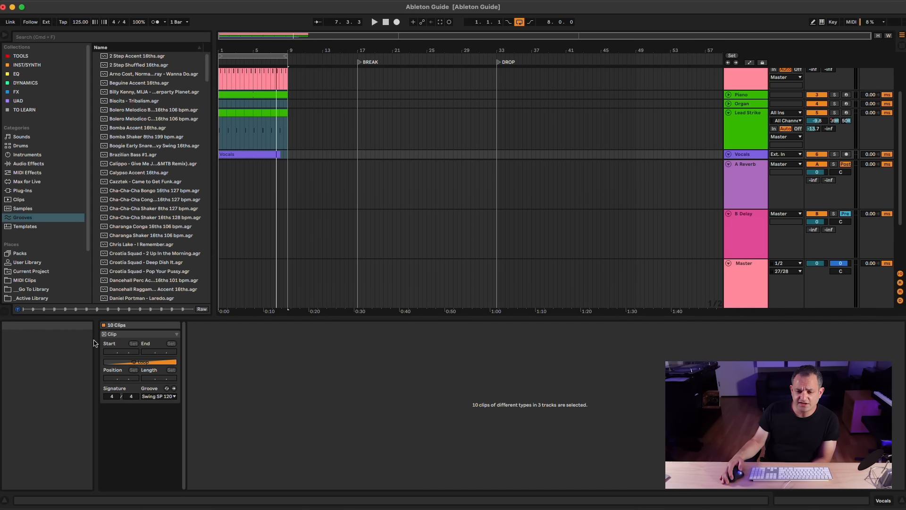
click(304, 315)
drag(302, 319, 302, 491)
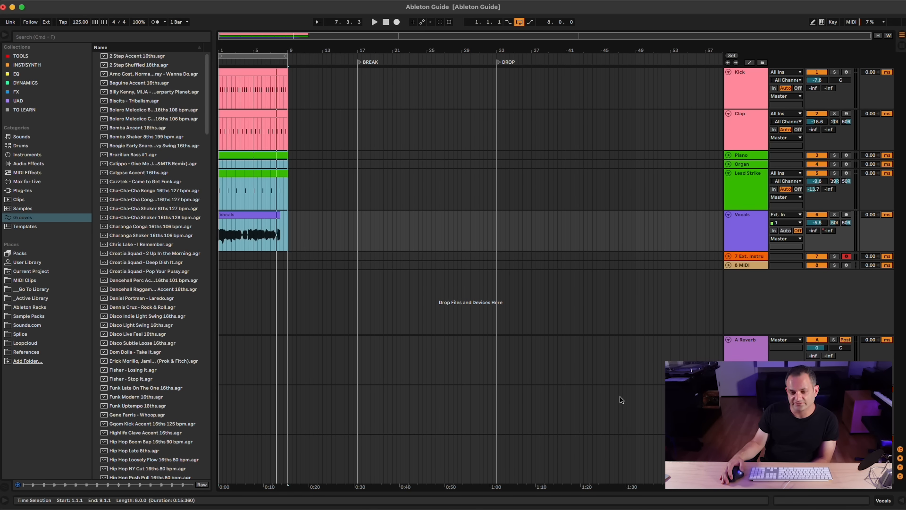
Zoom in on the Bad Bascombe - Black Grass clip, solo its track, play it and restore the previous zoom
click(244, 178)
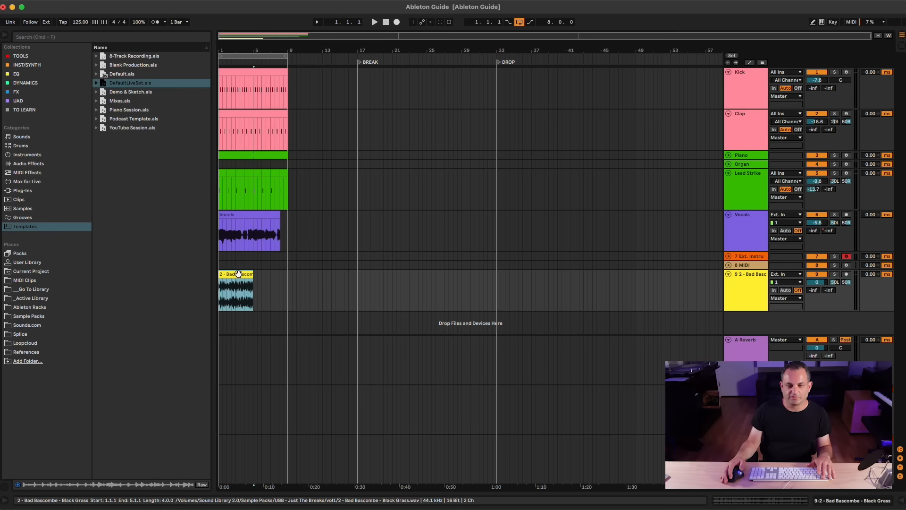
click(230, 275)
key(z)
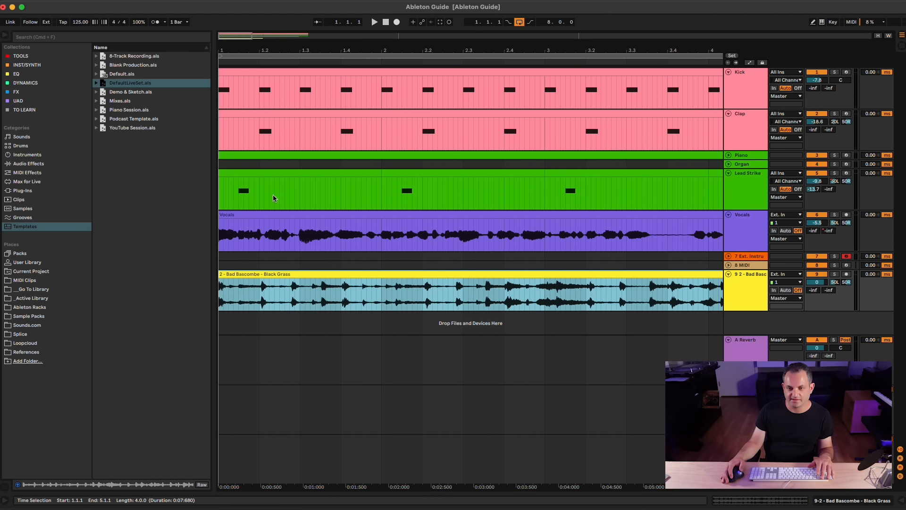
click(834, 274)
key(space)
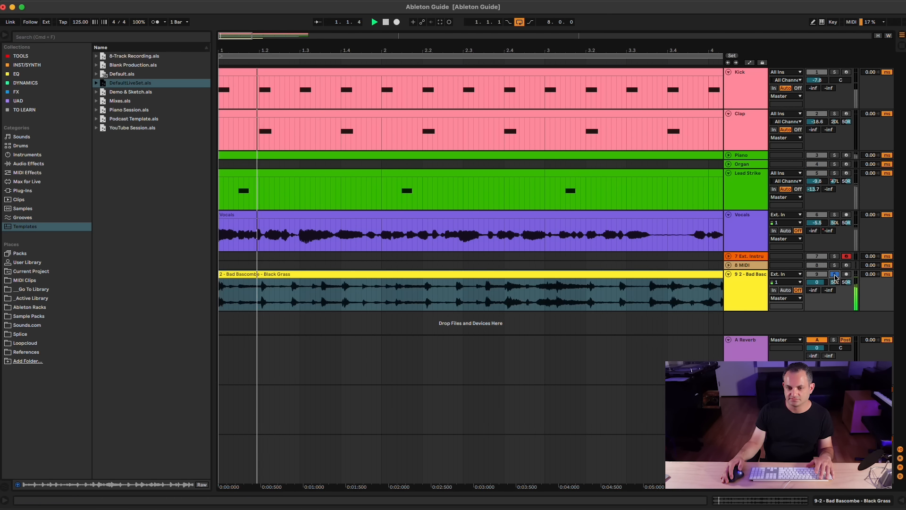
key(x)
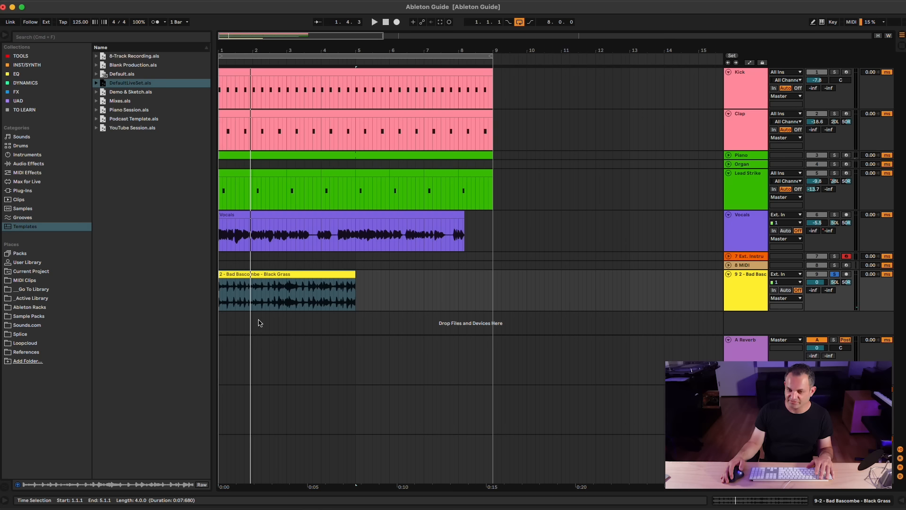
Extract the groove from the Bad Bascombe - Black Grass clip into the Groove Pool
click(254, 273)
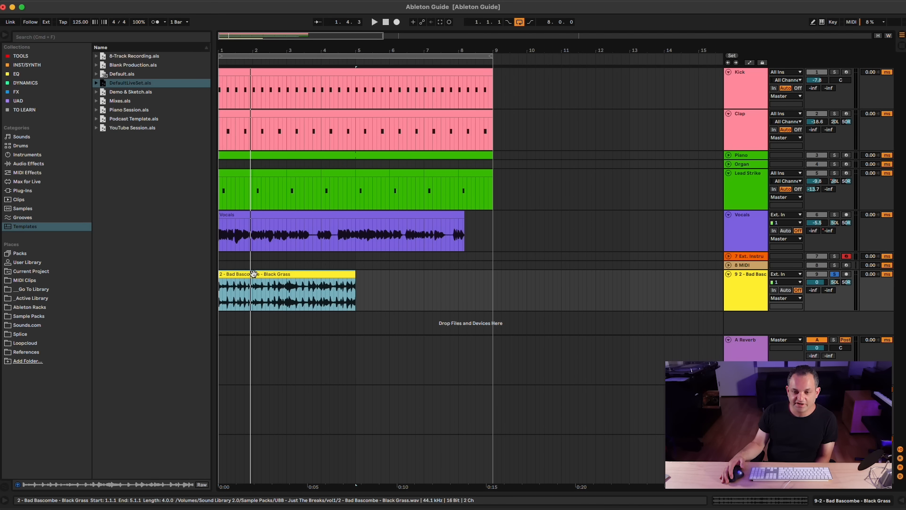
right_click(325, 274)
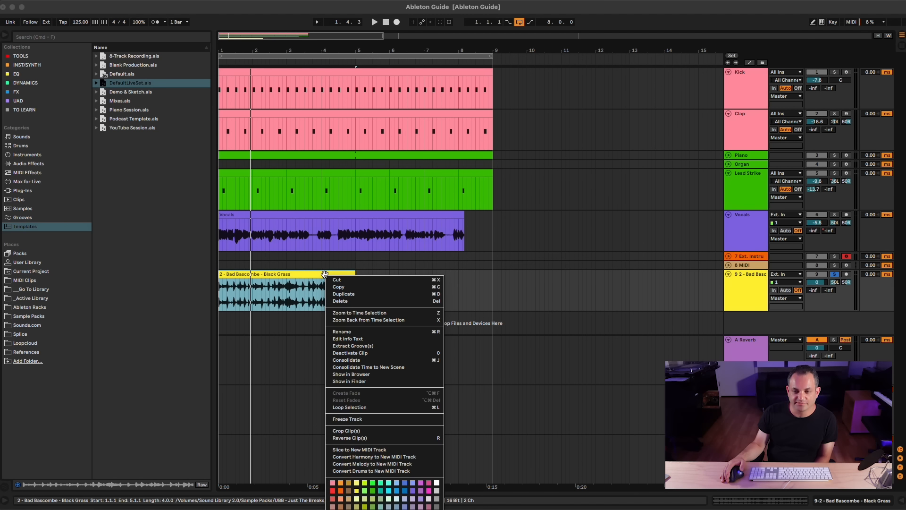
click(338, 346)
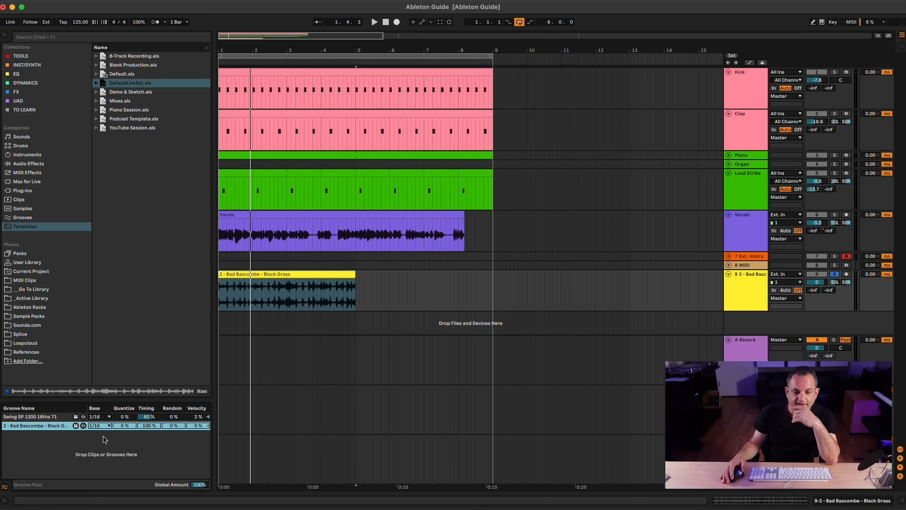
Show the clip details, browse to the Grooves category and assign the Swing SP 1200 16ths 71 groove to the Black Grass clip
click(8, 503)
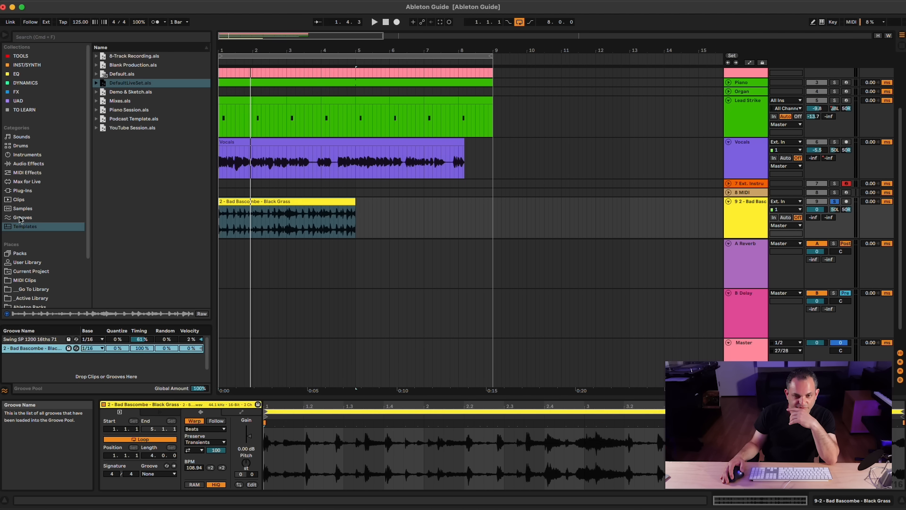
click(22, 218)
click(31, 349)
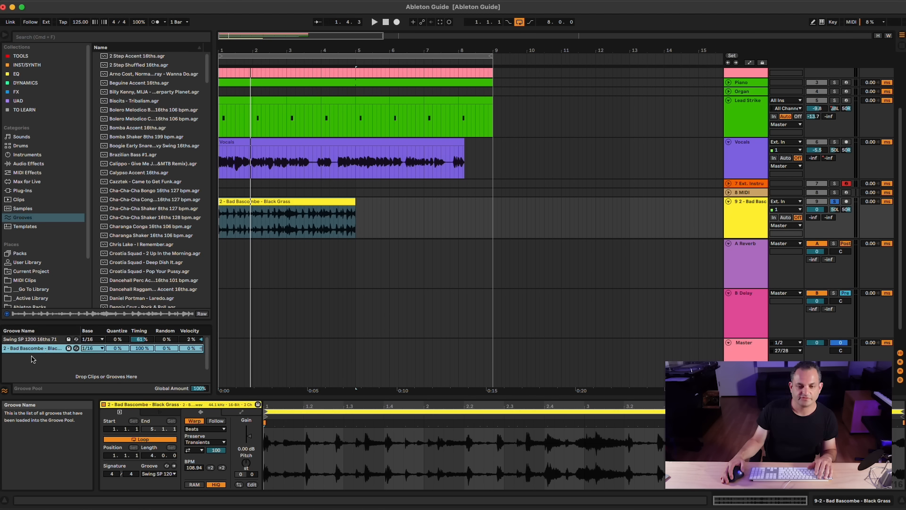
click(159, 474)
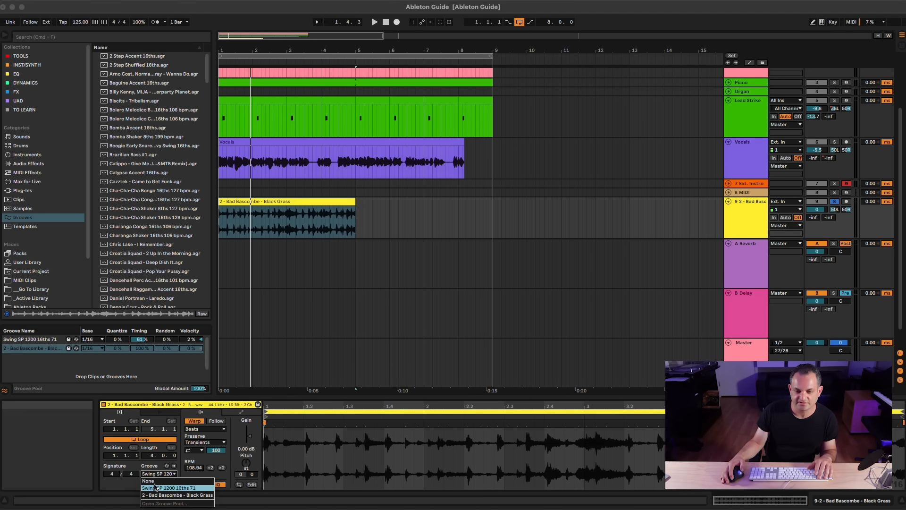
click(162, 472)
Assign the extracted Bad Bascombe - Black Grass groove to the Vocals clip
click(251, 141)
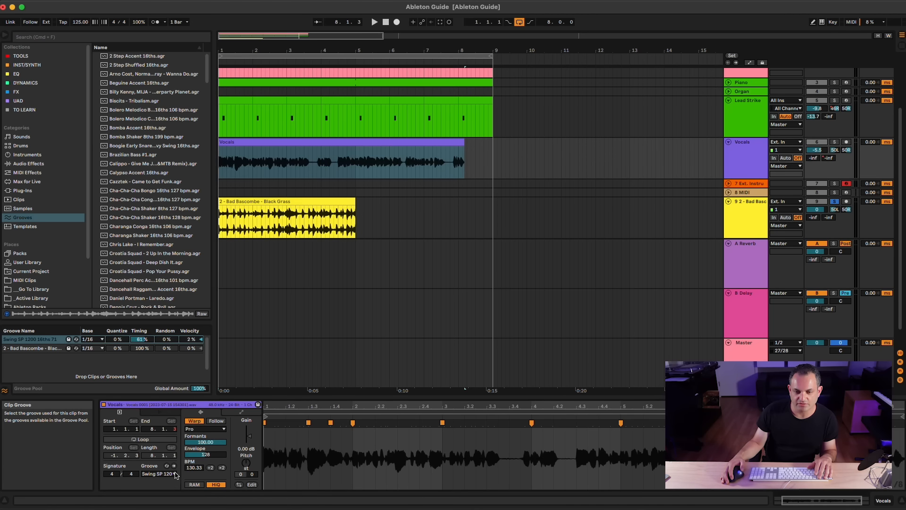
click(160, 474)
click(163, 493)
Play the arrangement with the drum-break track muted and fold all return tracks
key(space)
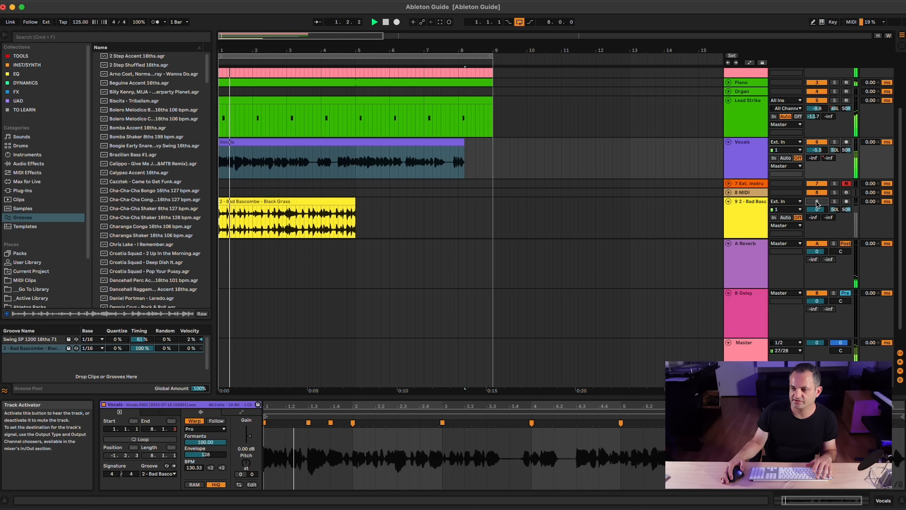
click(730, 251)
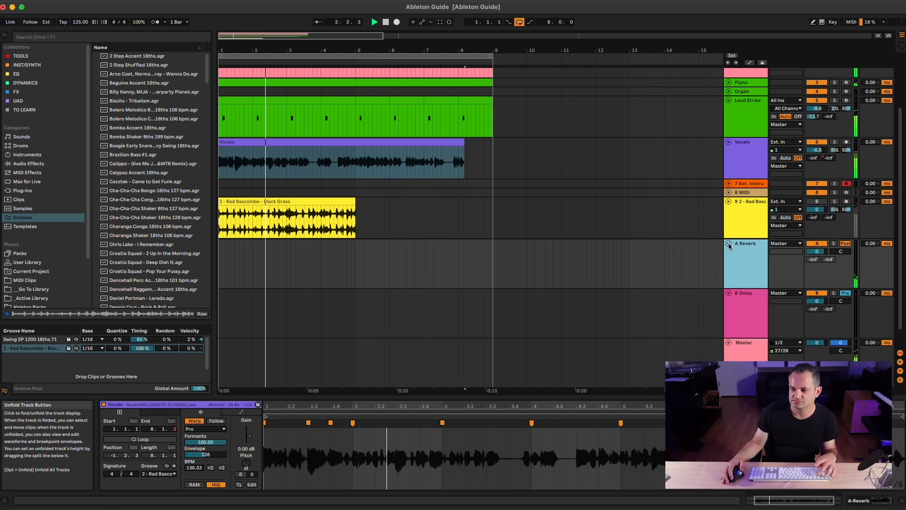
alt+click(729, 243)
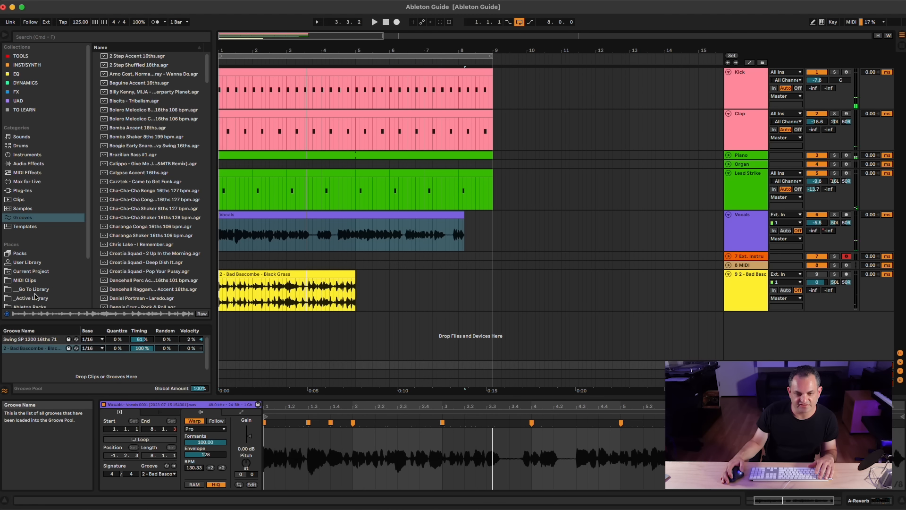
Examine the groove files in the User Library's Grooves folder and collapse the folder again
click(26, 262)
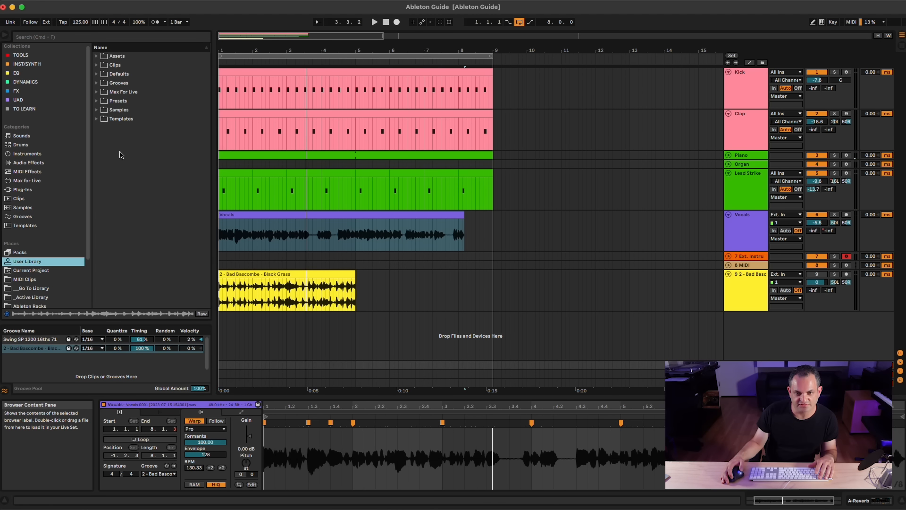
click(97, 83)
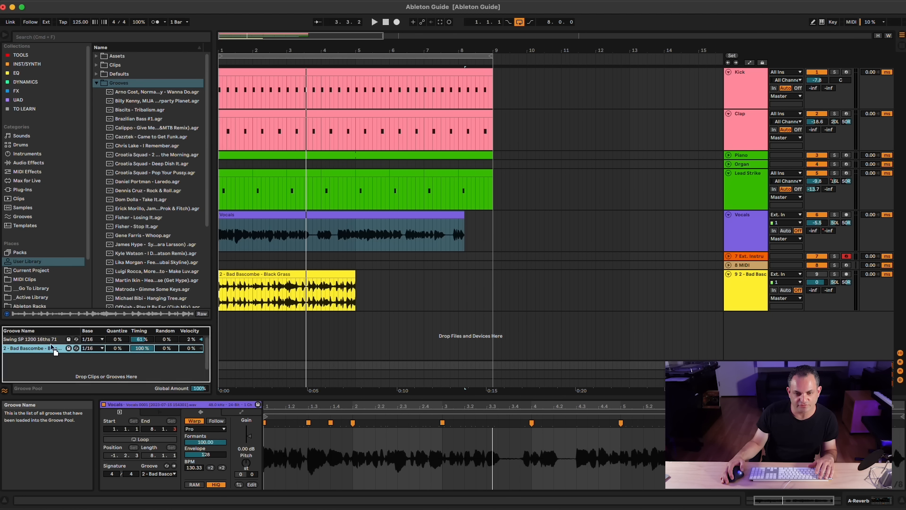
click(96, 83)
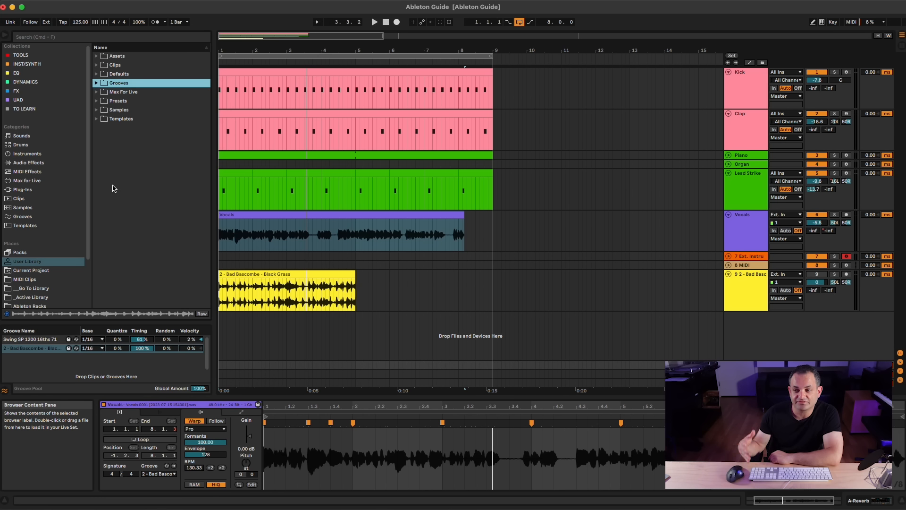
click(223, 233)
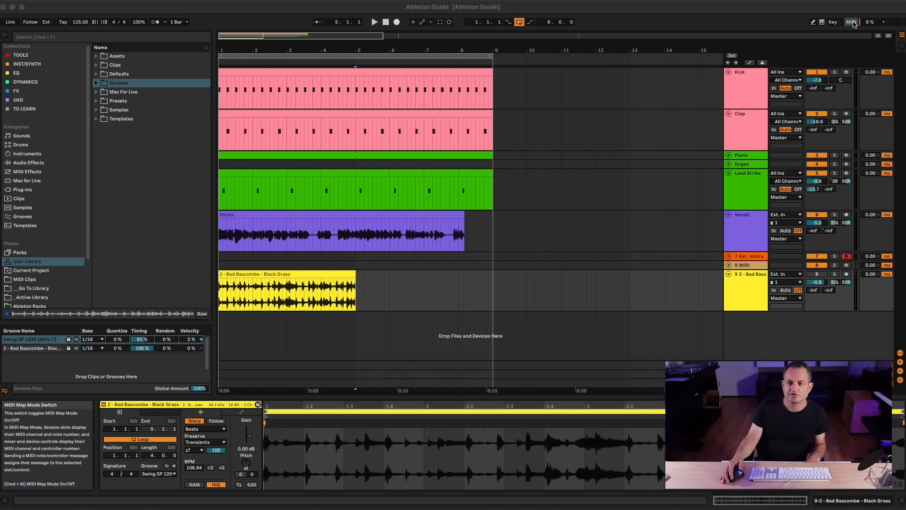
Try to MIDI-map the Vocals track volume to a controller, then leave MIDI Map mode
click(854, 23)
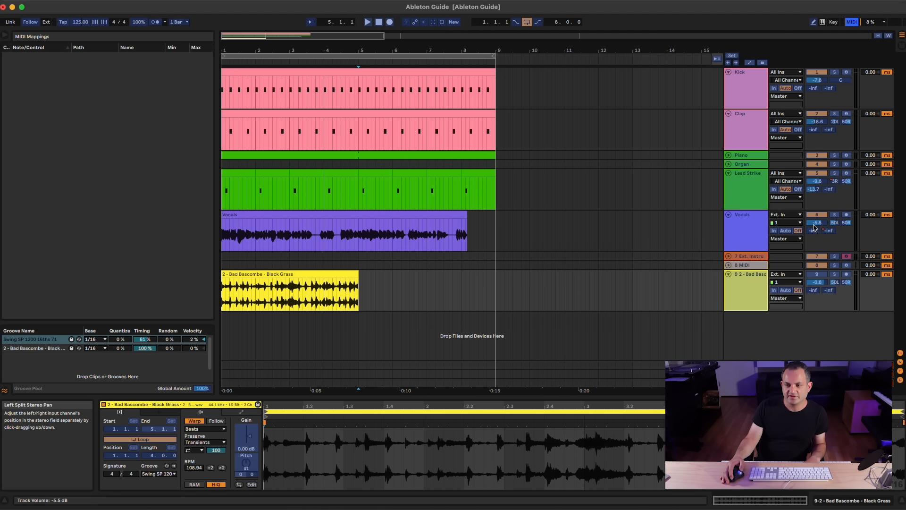
click(814, 226)
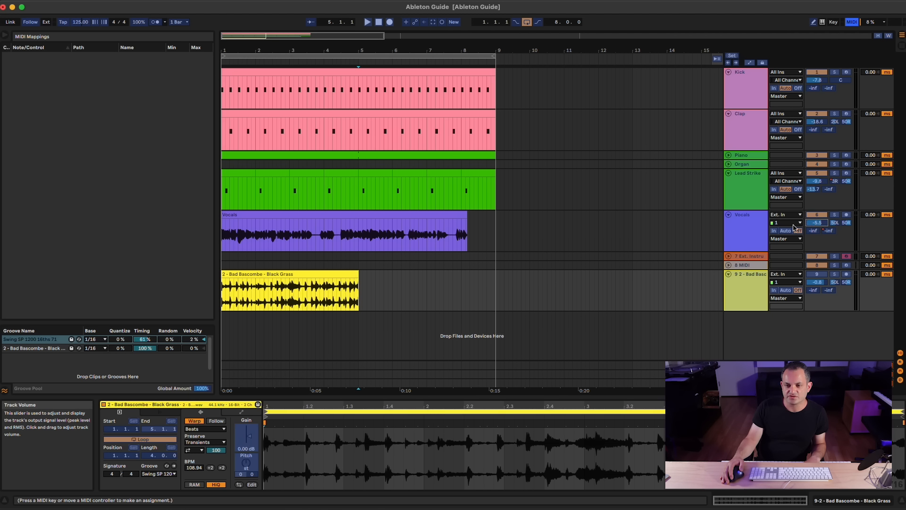
click(252, 215)
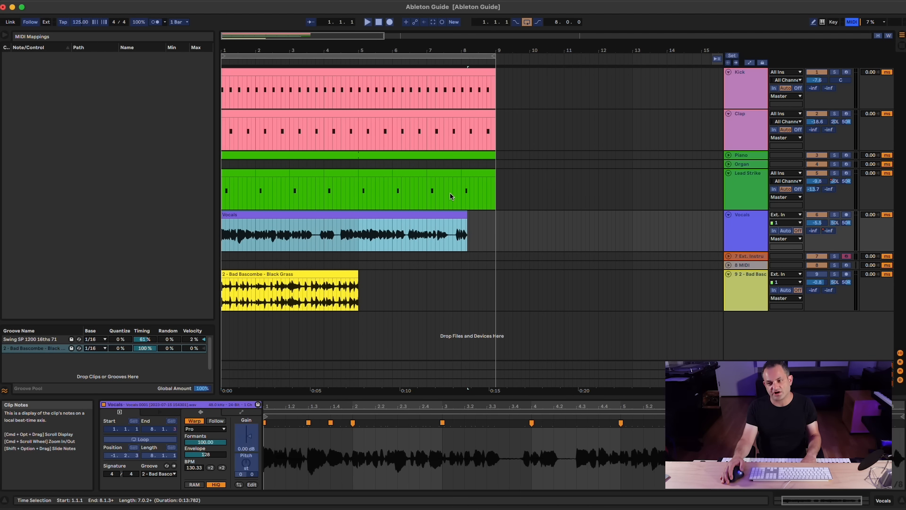
click(852, 22)
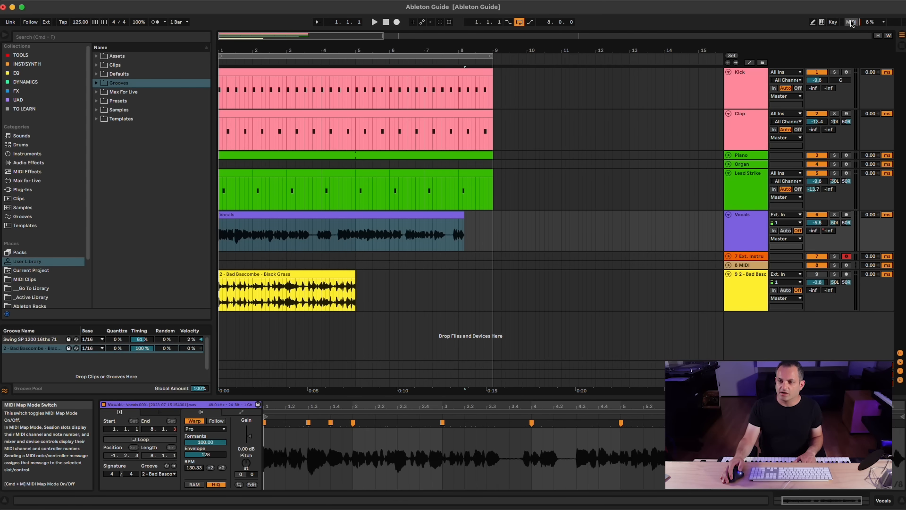
Try to MIDI-map the Lead Strike and Kick track volumes to a controller, then leave MIDI Map mode
click(852, 22)
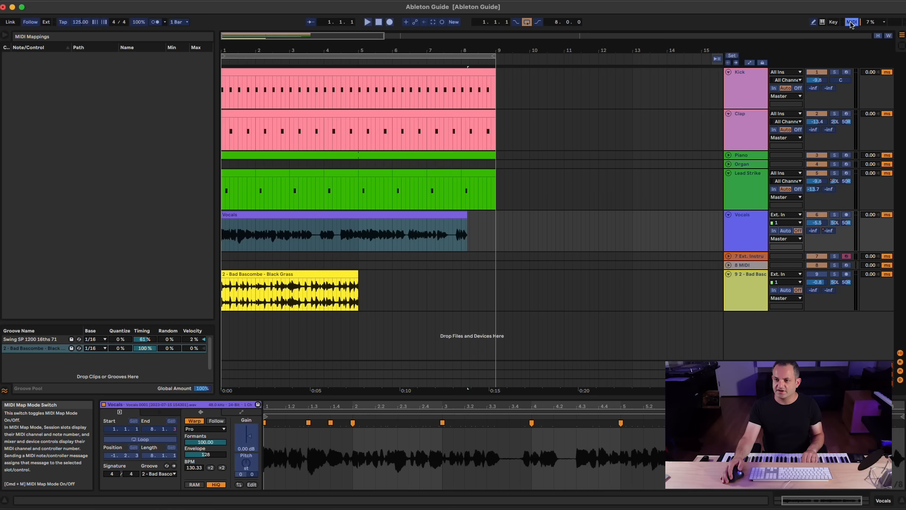
click(818, 182)
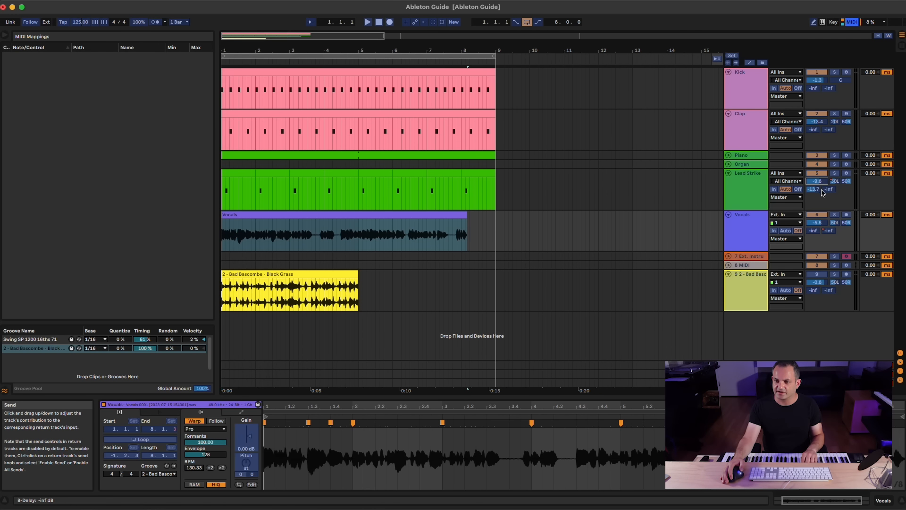
click(818, 80)
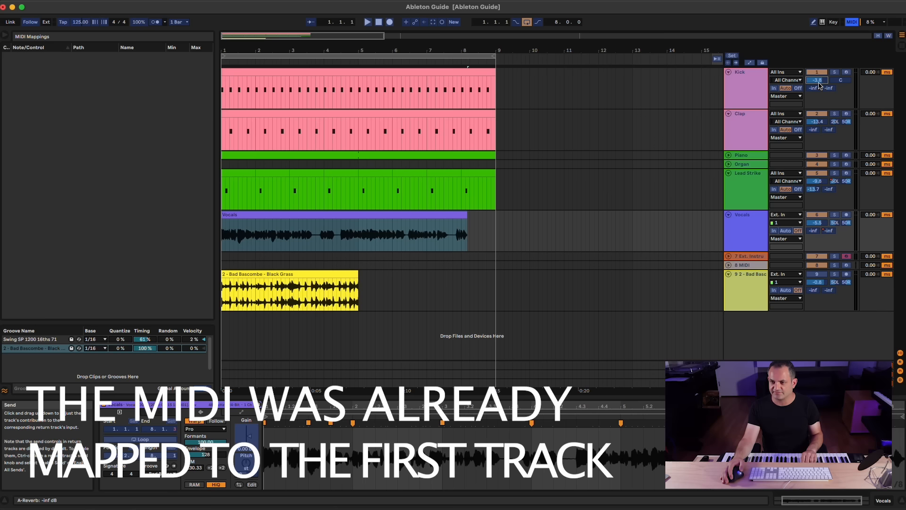
key(super+m)
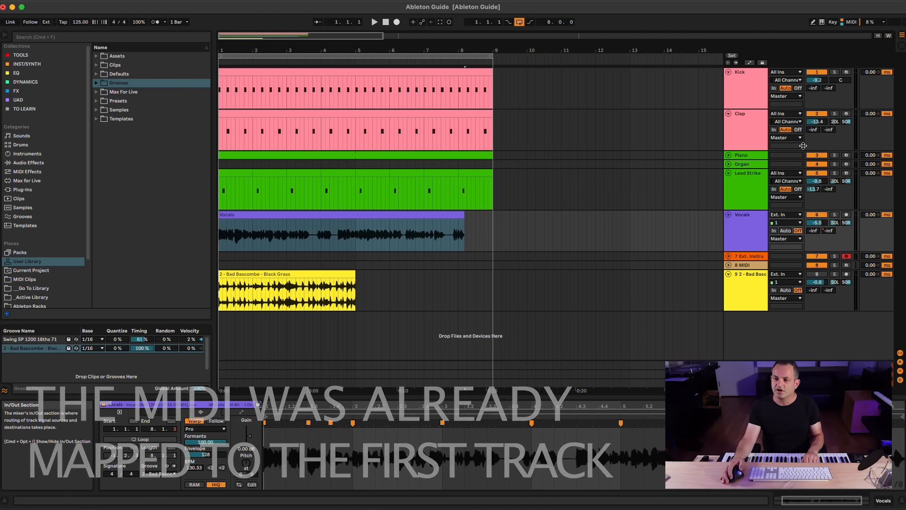
Arm automation recording, show the automation lanes and record Kick volume moves from bar 1 to bar 5
click(386, 22)
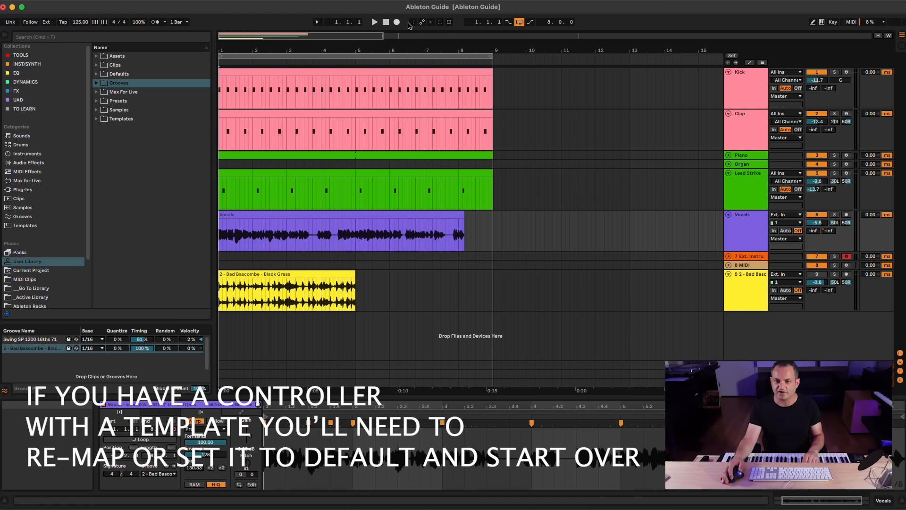
click(422, 23)
click(397, 23)
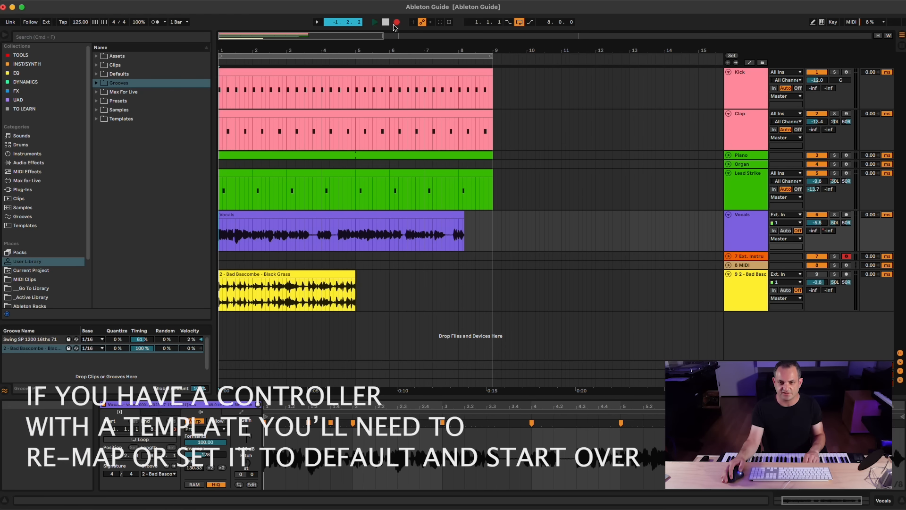
click(386, 22)
key(a)
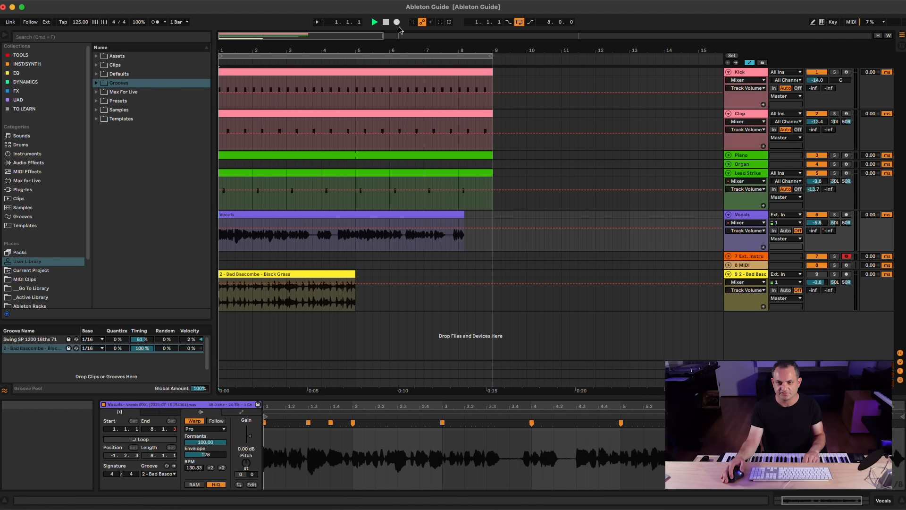
click(398, 24)
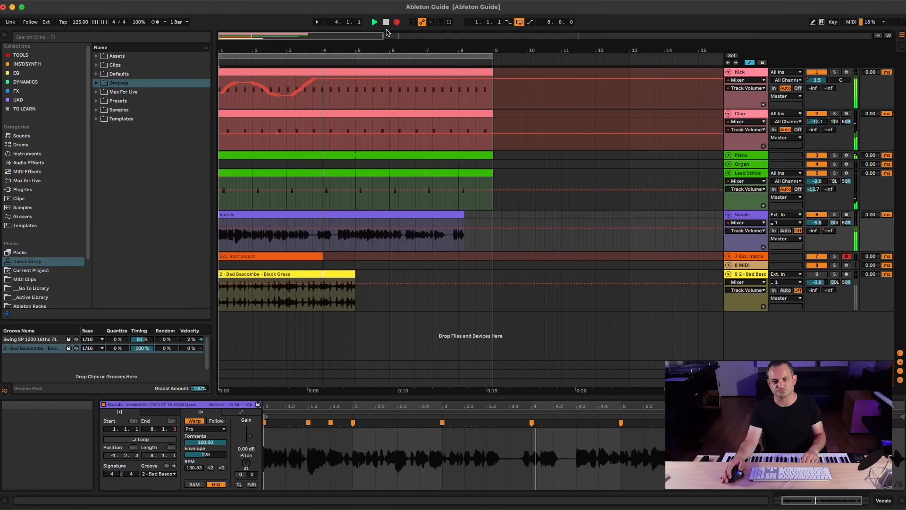
key(space)
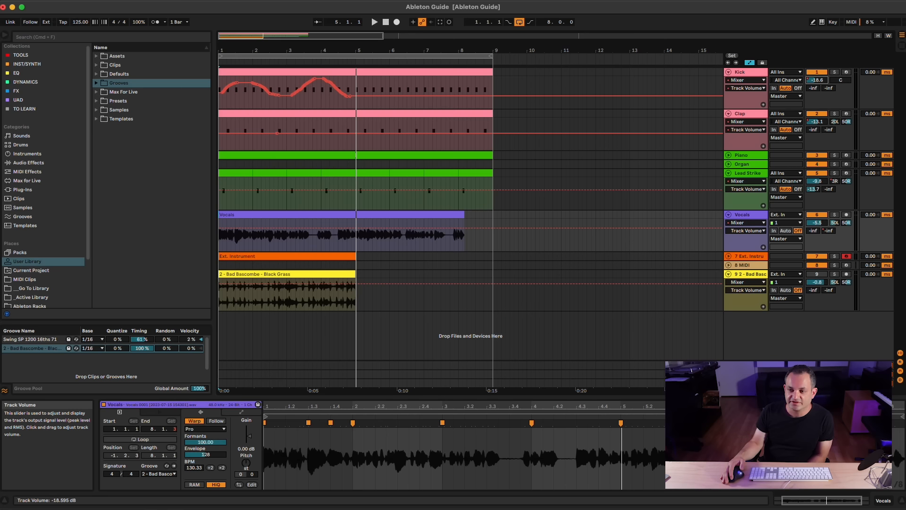
Extend the Kick volume automation after bar 5 with a breakpoint rising to 6.0 dB and one dropping back before bar 7
click(364, 96)
mouse_move(381, 95)
mouse_down()
mouse_move(384, 77)
mouse_move(376, 103)
mouse_up()
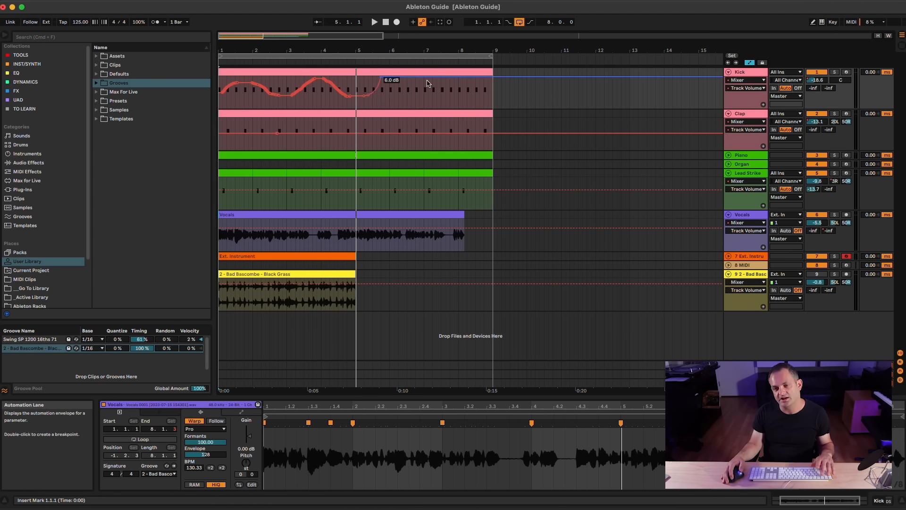
drag(427, 84, 420, 98)
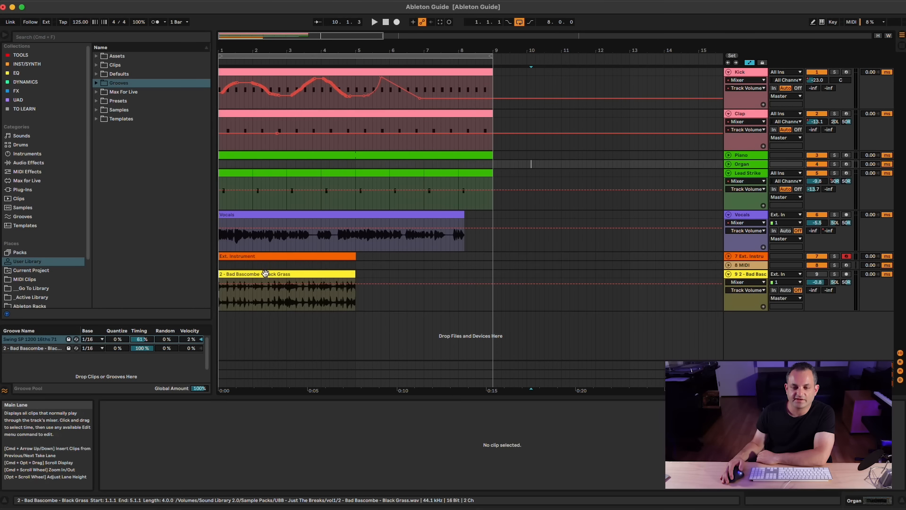
Select the Bad Bascombe - Black Grass clip and hide the automation lanes
click(265, 274)
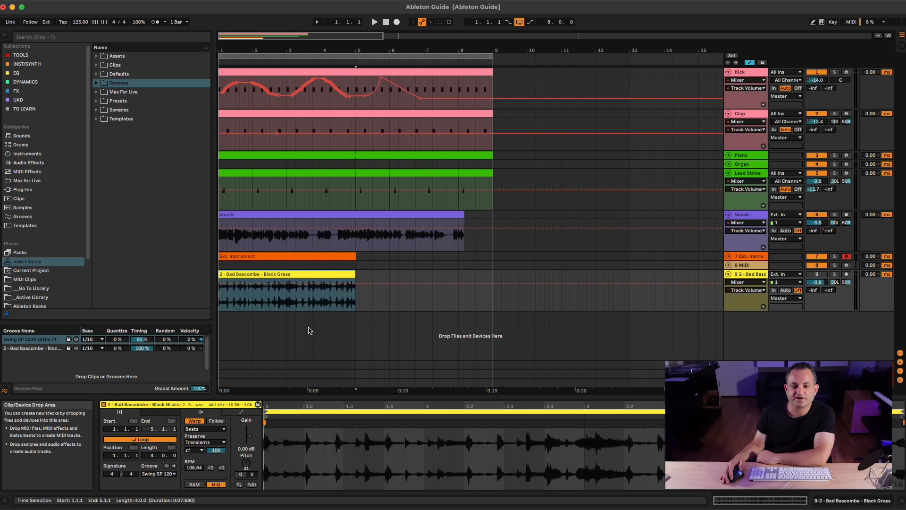
click(313, 328)
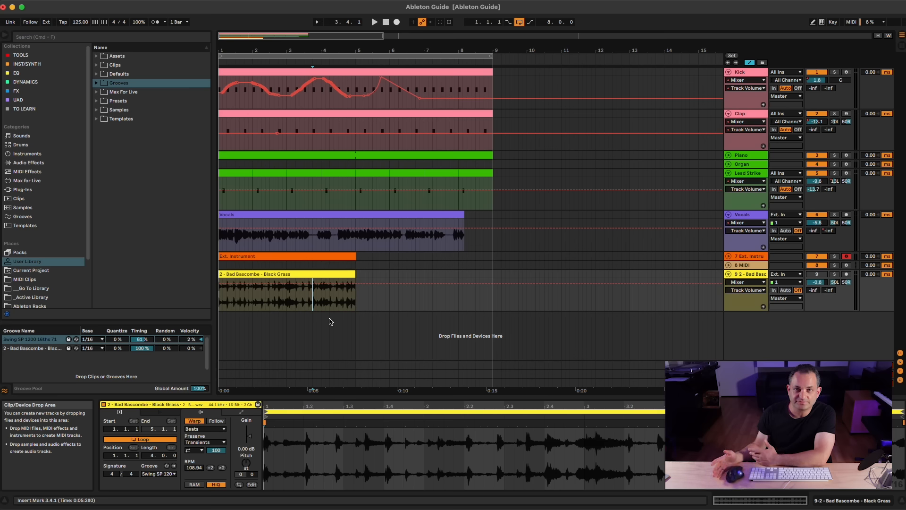
click(302, 273)
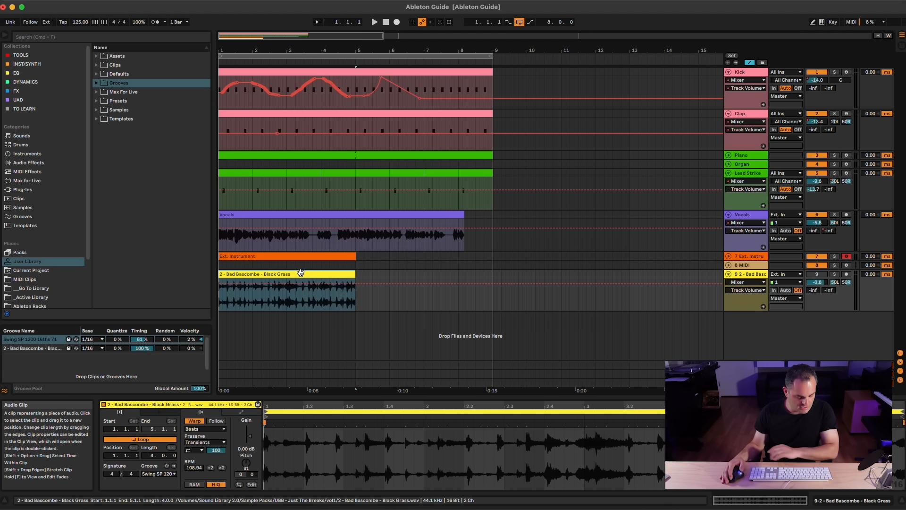
key(a)
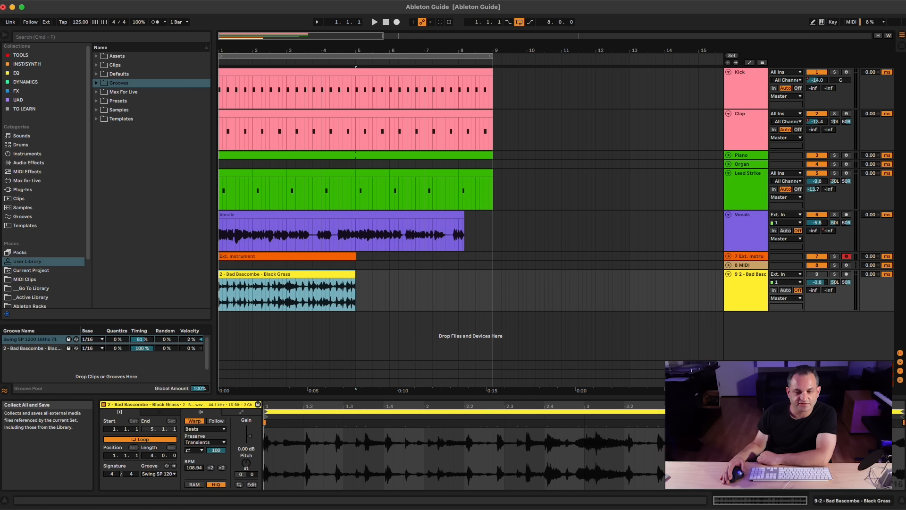
Collect all and save the set, copying files from elsewhere, other Projects and the User Library but not Factory Packs
click(70, 100)
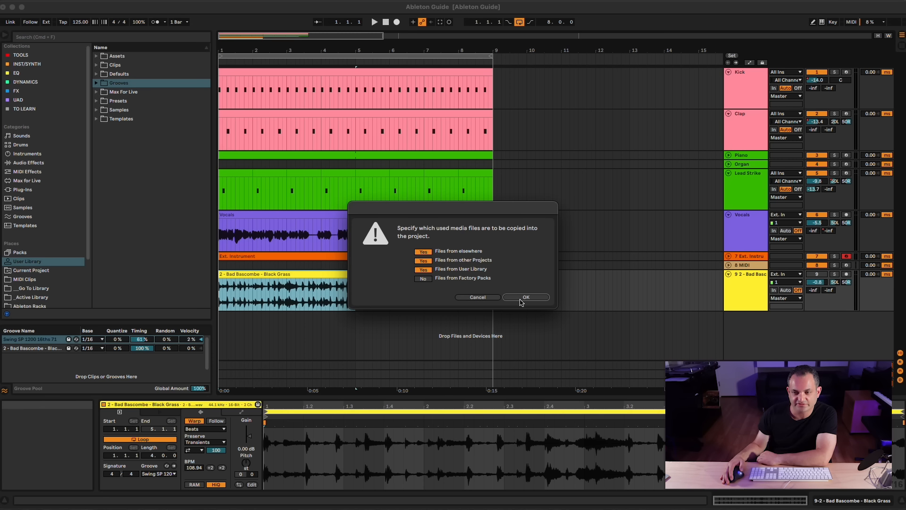
click(524, 298)
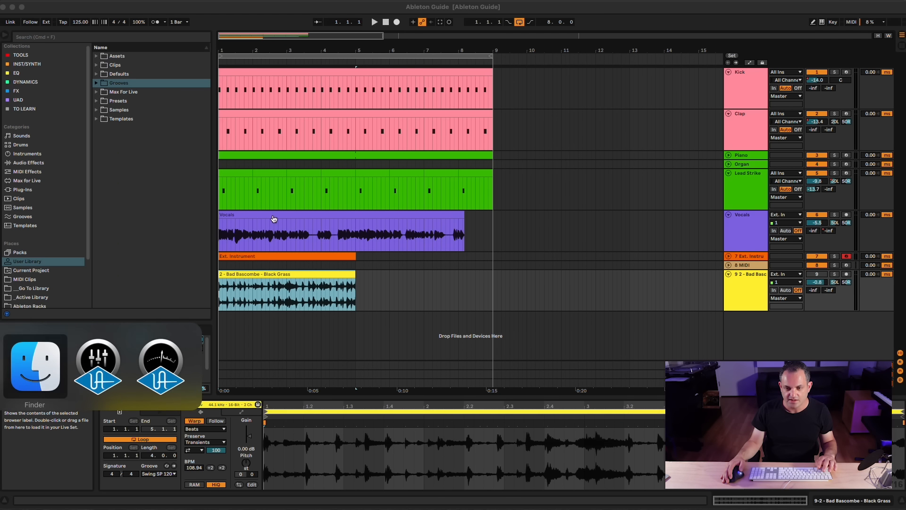
In a new Finder window, open the Ableton Guide Project folder on Production 2.0 and inspect its imported samples
key(super+n)
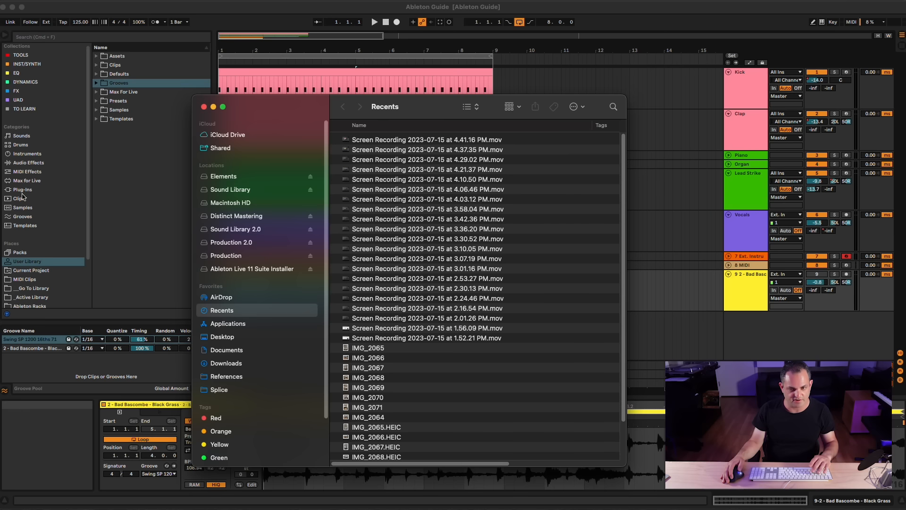
click(238, 243)
double_click(373, 160)
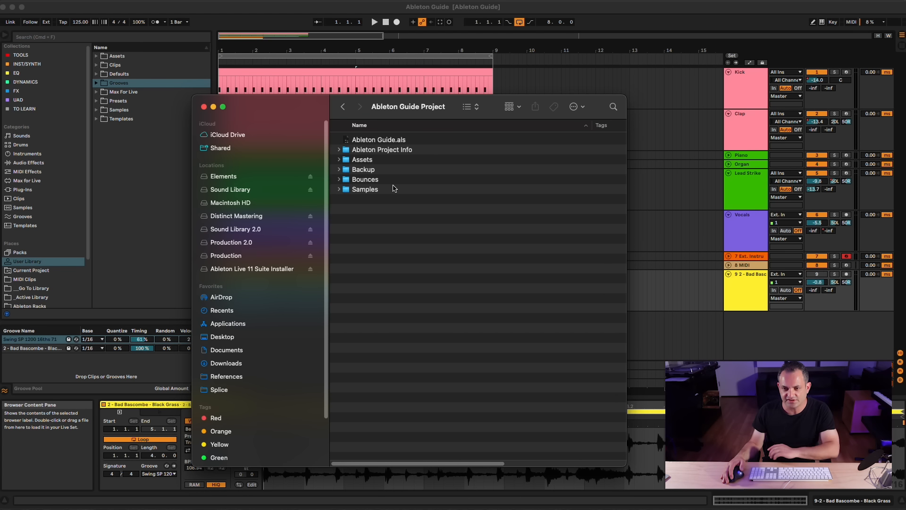
click(339, 189)
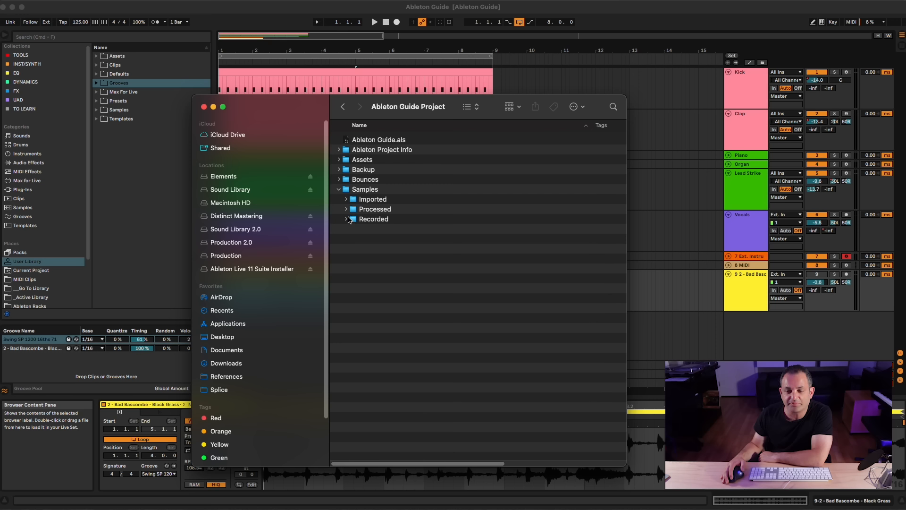
click(346, 200)
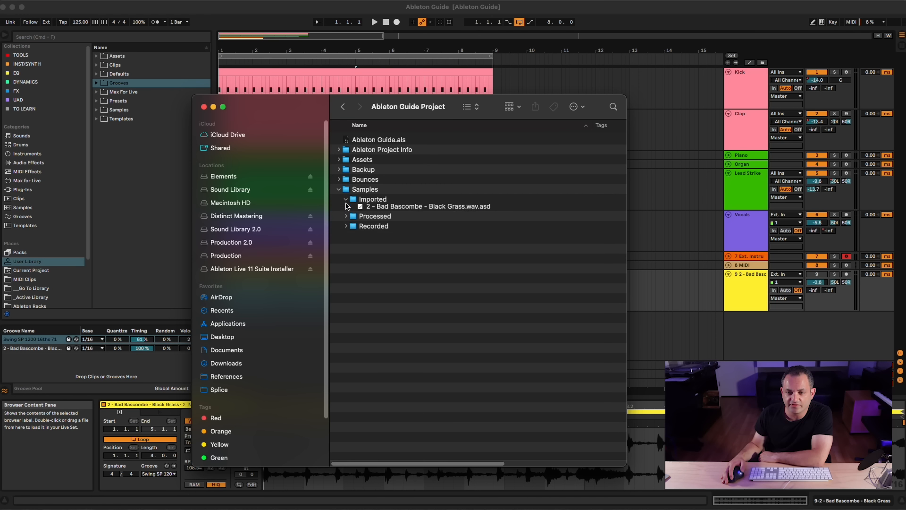
click(363, 209)
click(364, 219)
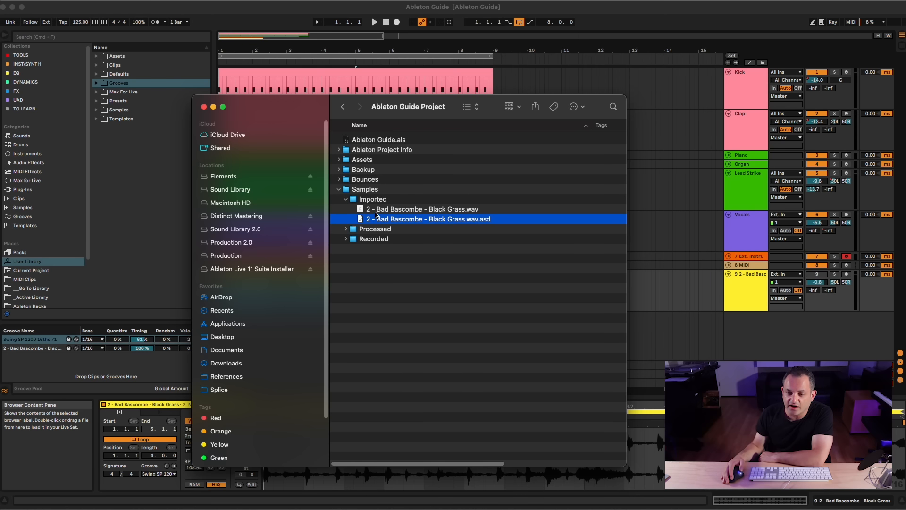
click(379, 210)
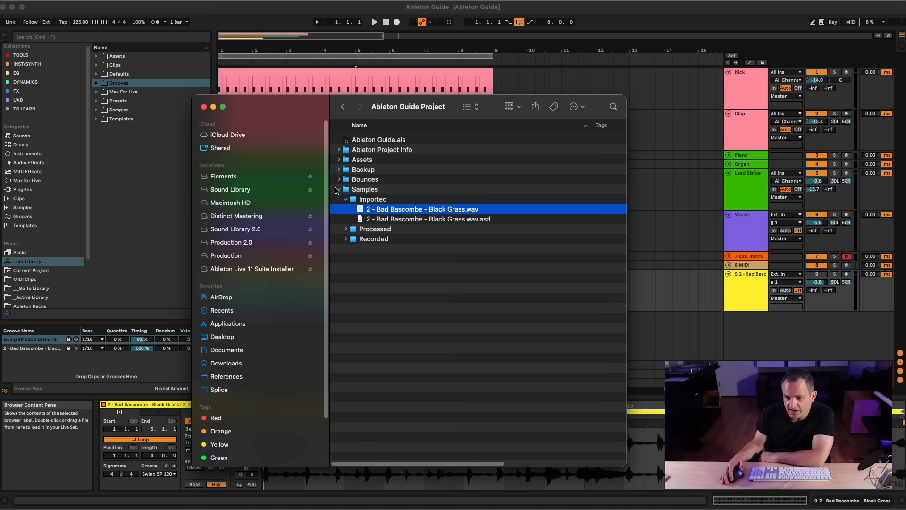
Inspect the project's Backup folder and its processed and recorded samples, collapse the folders and close the Finder window
click(338, 171)
click(338, 170)
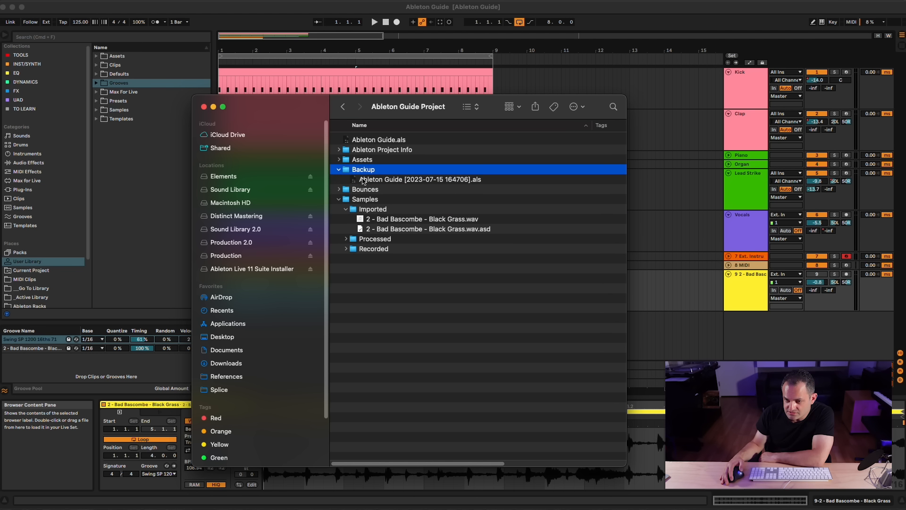
key(Down)
click(360, 258)
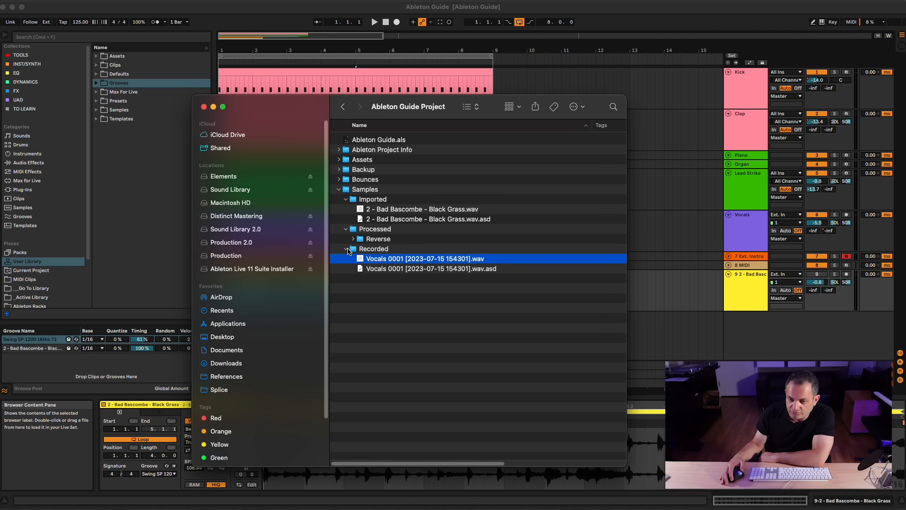
click(346, 248)
click(347, 229)
click(346, 200)
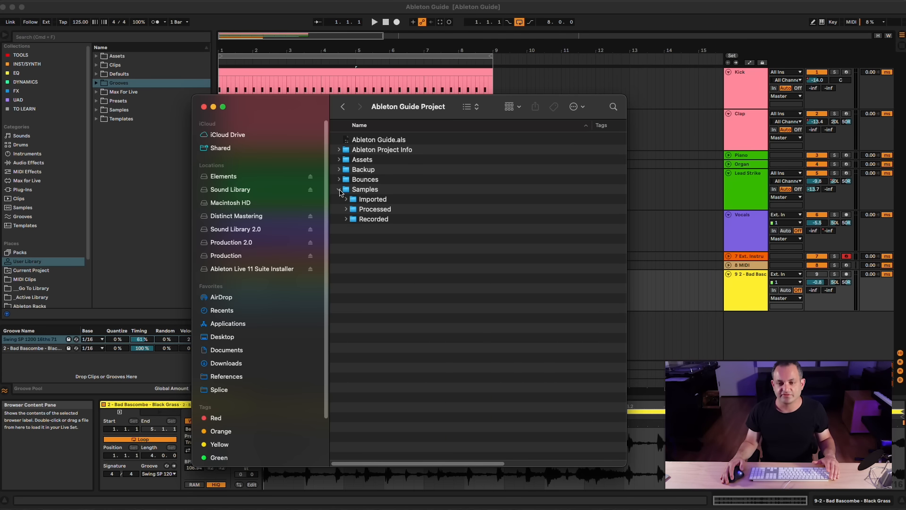
click(338, 190)
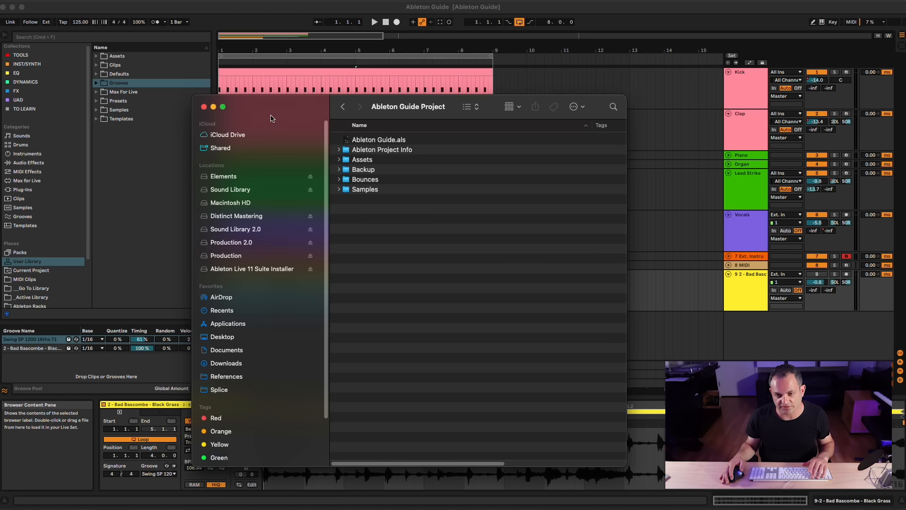
click(203, 107)
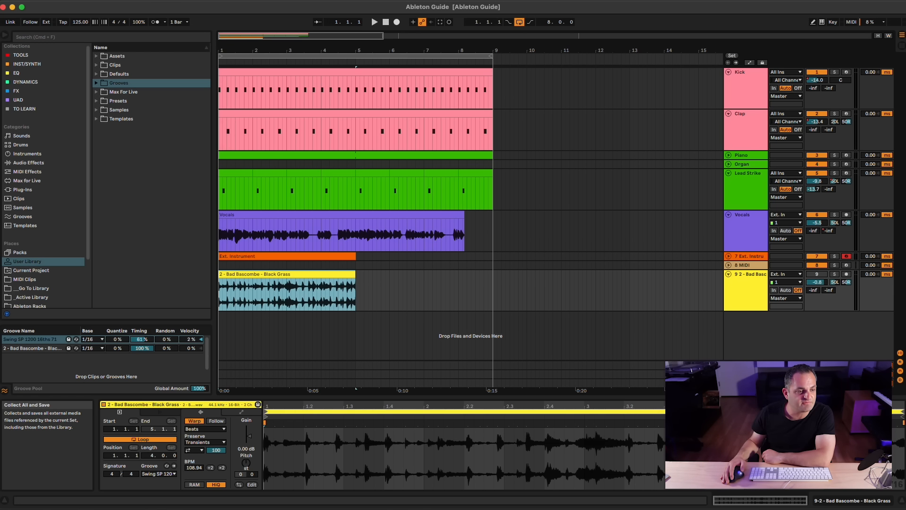
Select the arrangement across all tracks from bar 1 to just past bar 9 and open the Export Audio/Video settings
click(64, 167)
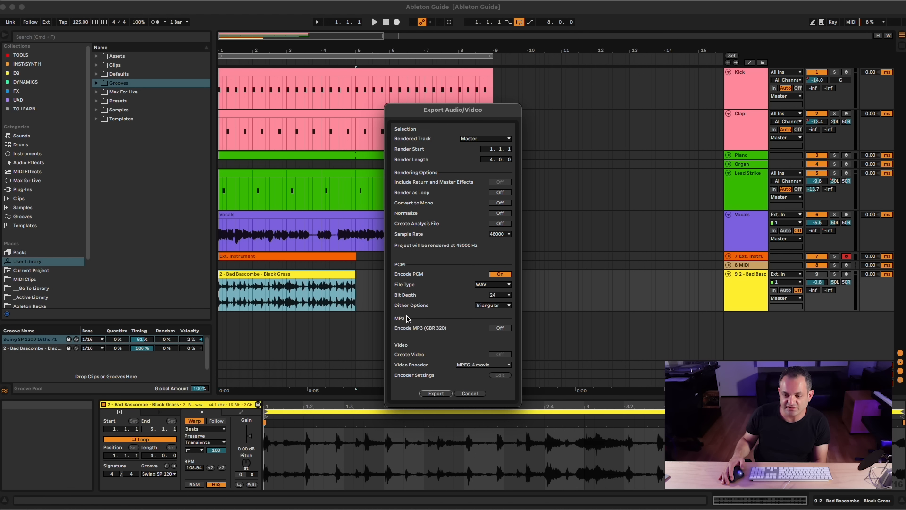
click(470, 393)
drag(515, 83, 61, 307)
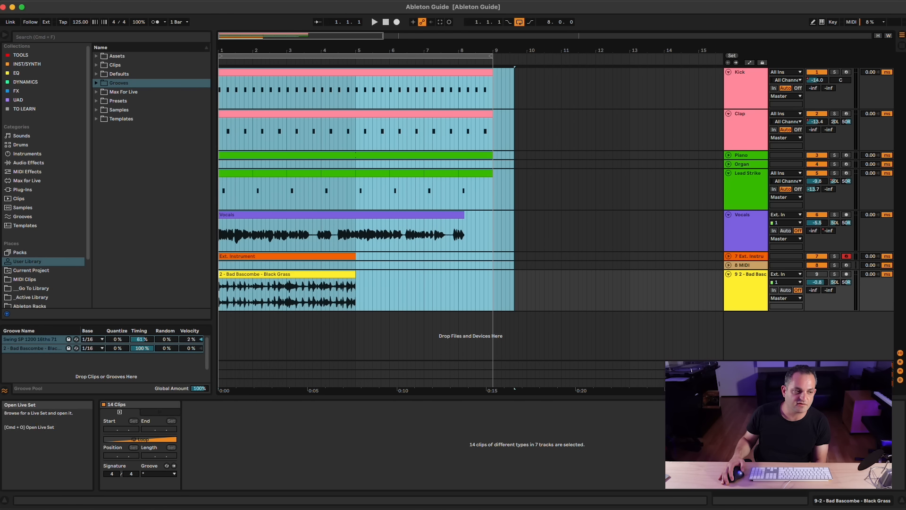
key(super+shift+r)
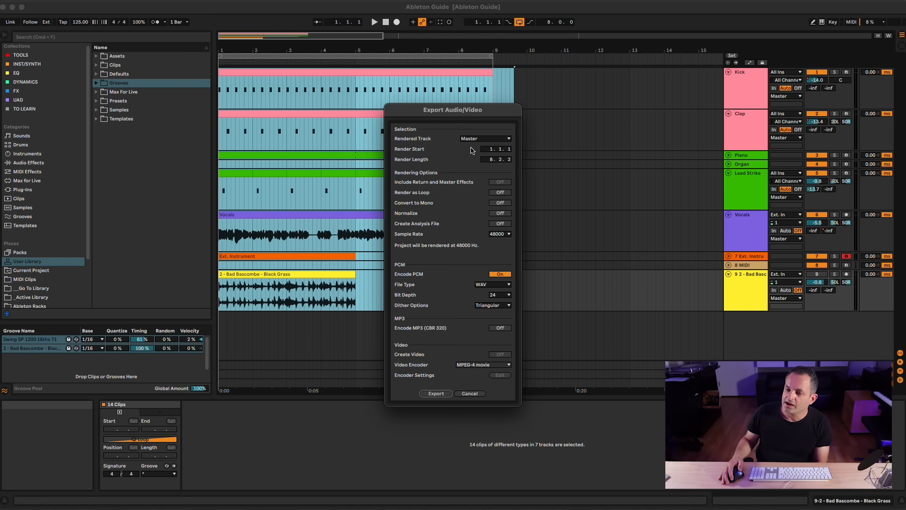
Review the export's sample rate and file type choices, keeping 48000 and WAV
click(500, 234)
click(498, 265)
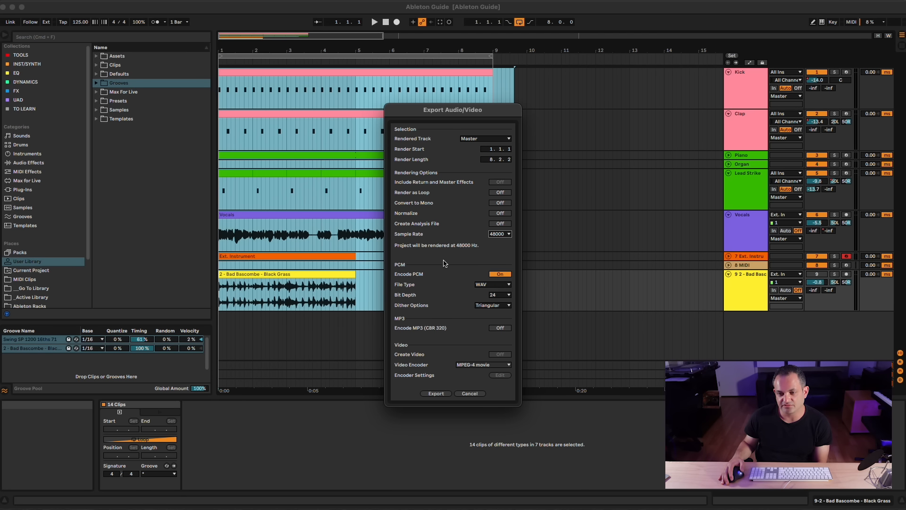
click(495, 283)
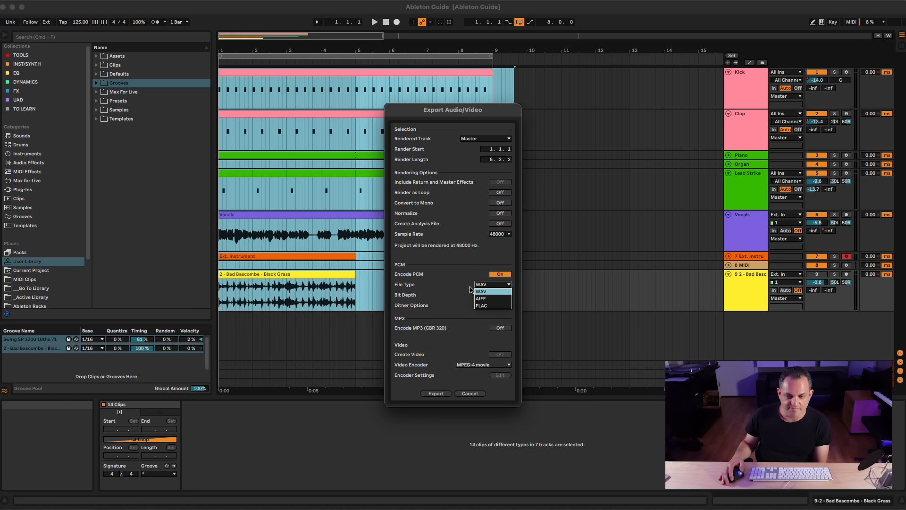
click(492, 286)
Browse the export's dither options, try No Dither and return the setting to Triangular
click(501, 305)
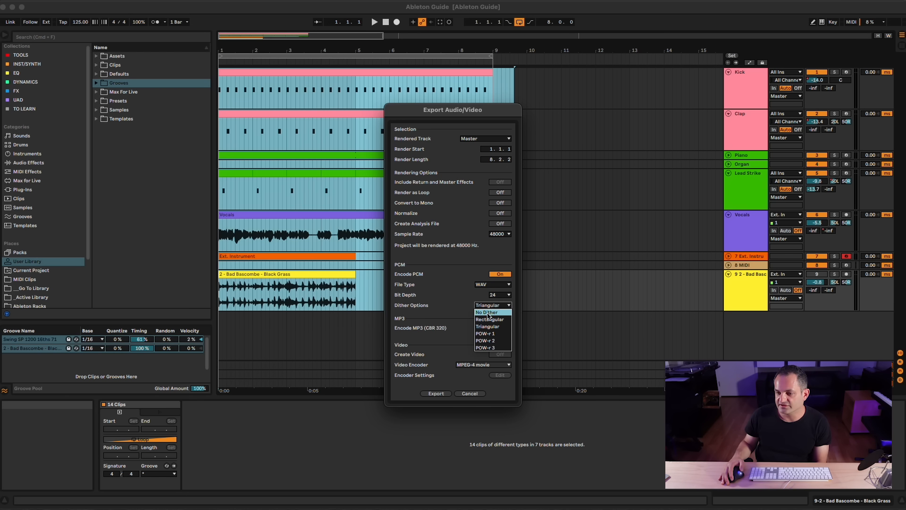
click(493, 308)
click(479, 306)
click(480, 316)
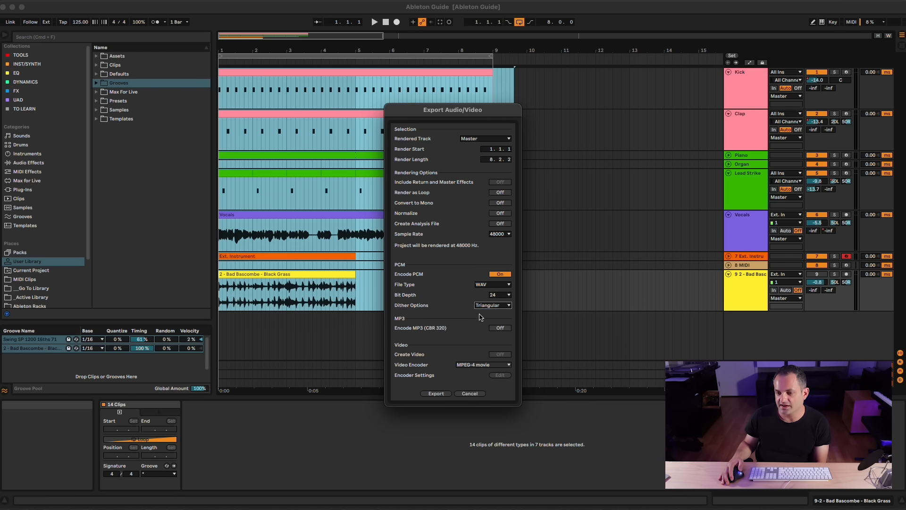
click(489, 305)
click(488, 307)
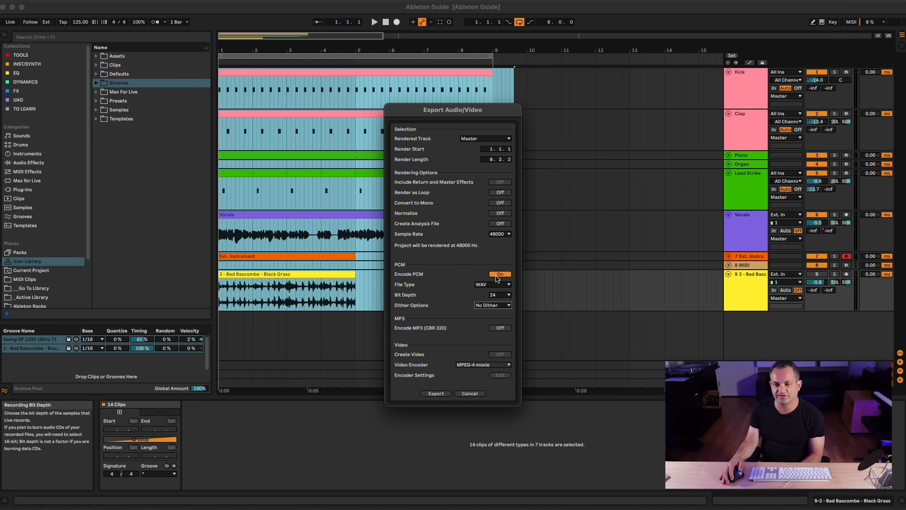
click(483, 306)
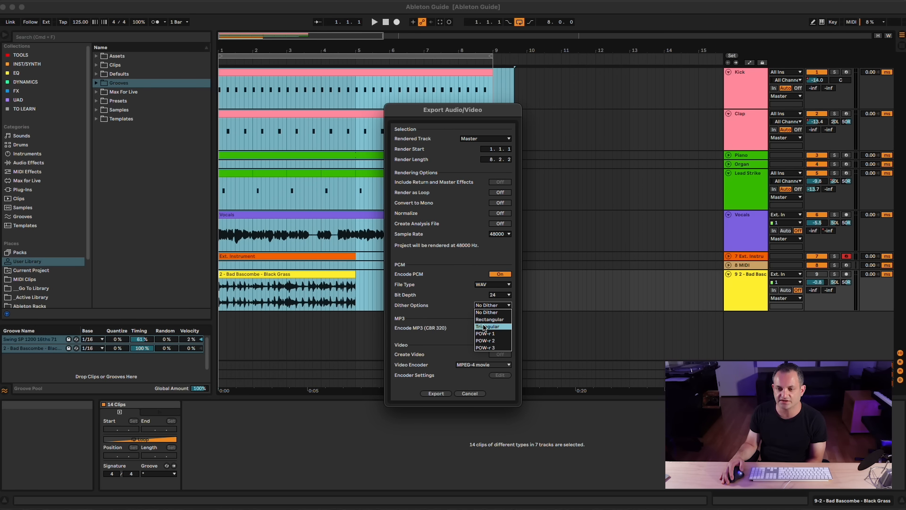
click(484, 317)
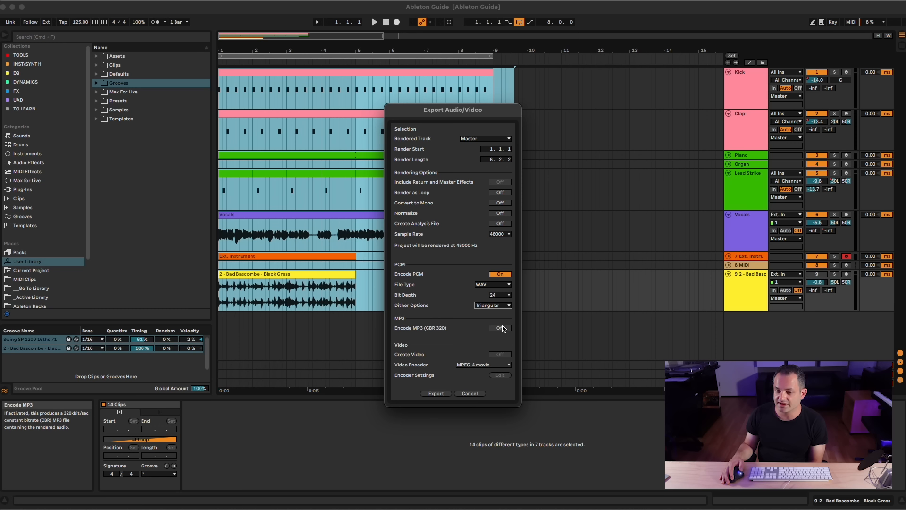
Export the audio to the Bounces folder of Ableton Guide Project, with a file name starting with "Ableton Guide Exa"
click(443, 394)
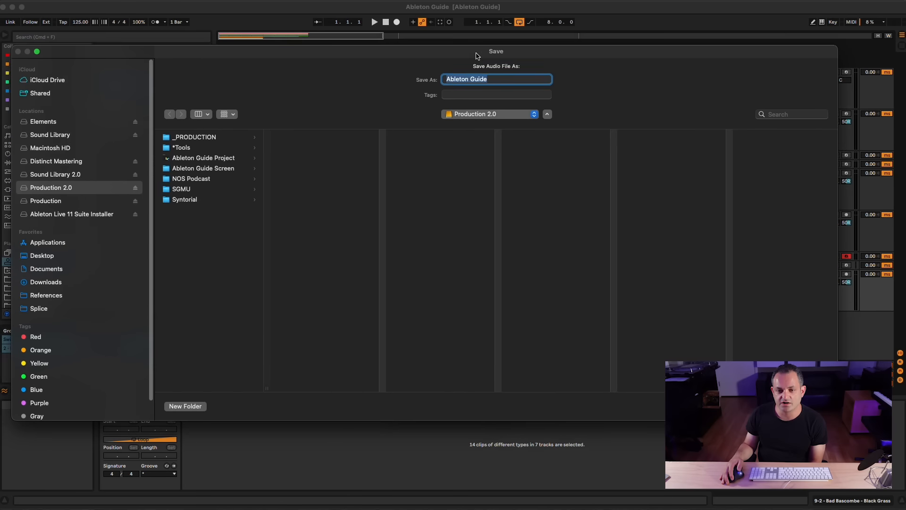
click(221, 155)
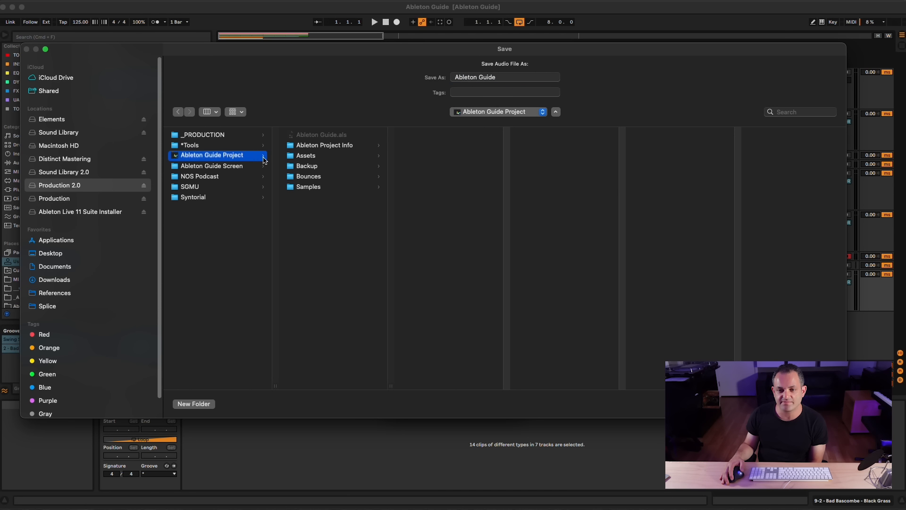
click(296, 182)
click(326, 174)
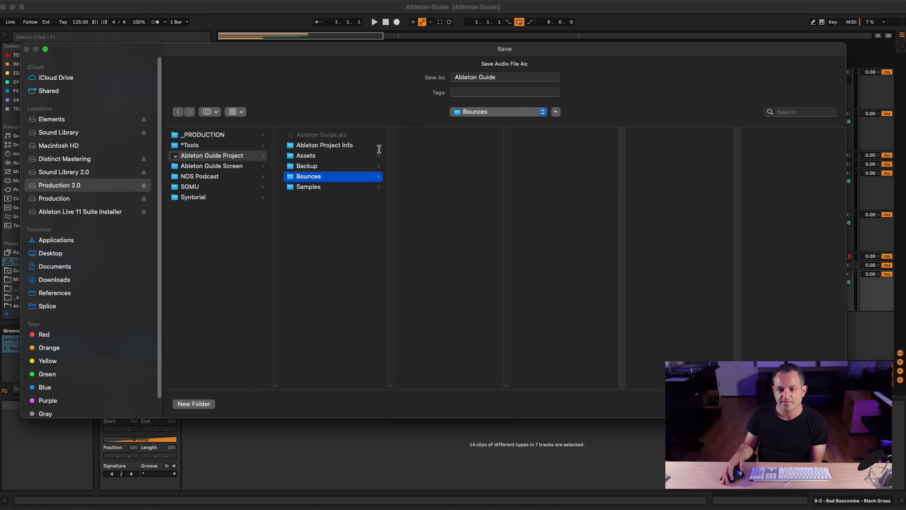
click(511, 77)
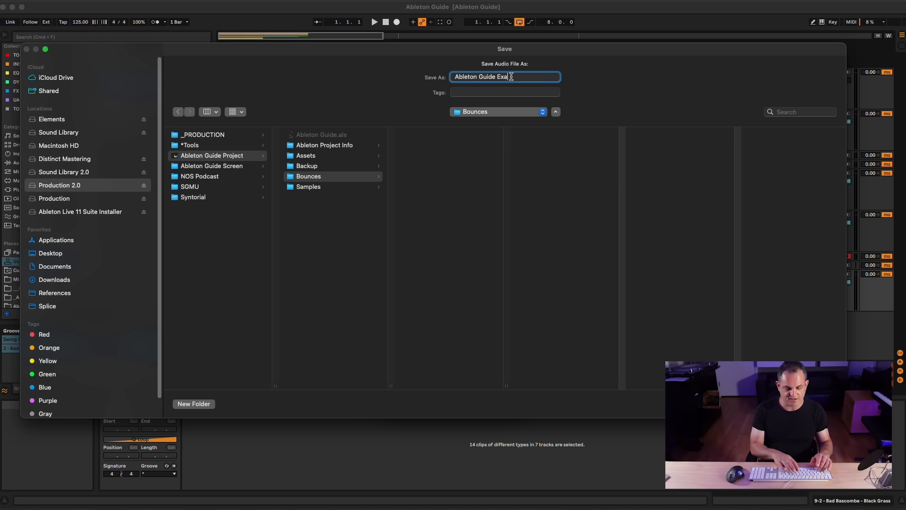
key(Return)
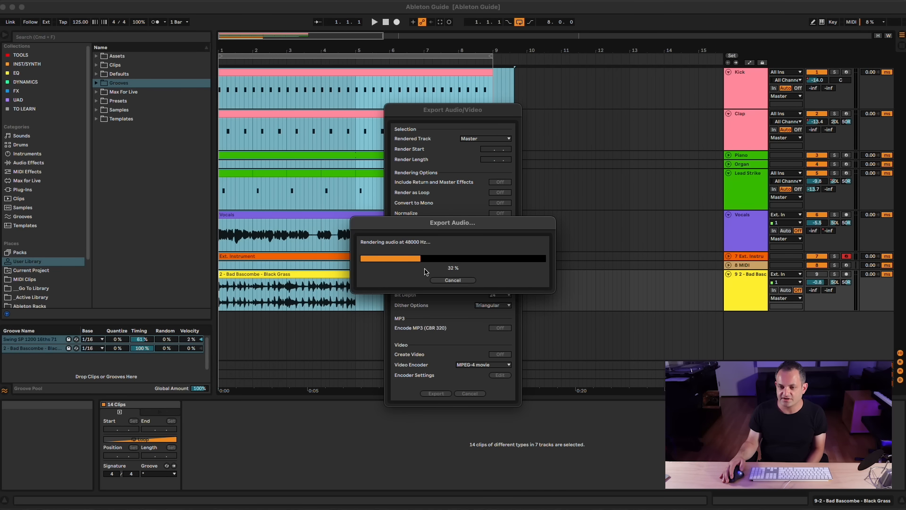